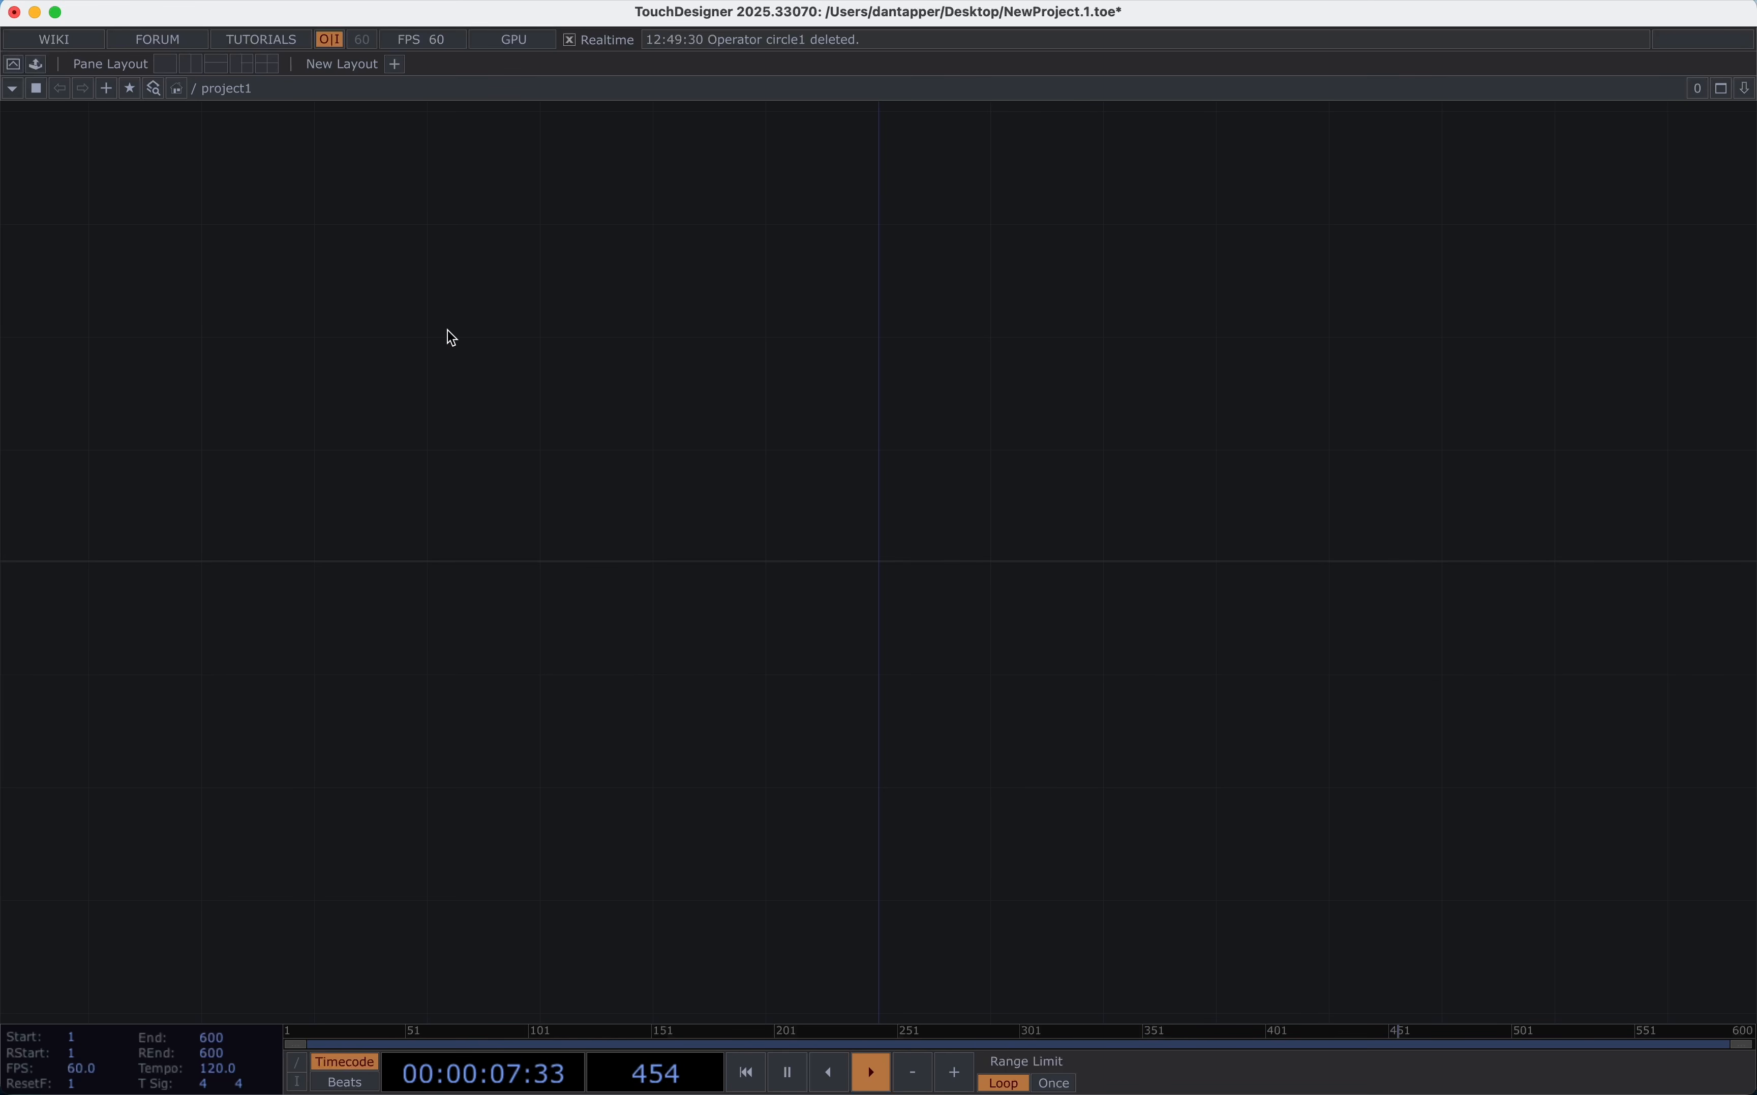
Add a Point Generator POP to the empty project network.
key("Tab")
type("po")
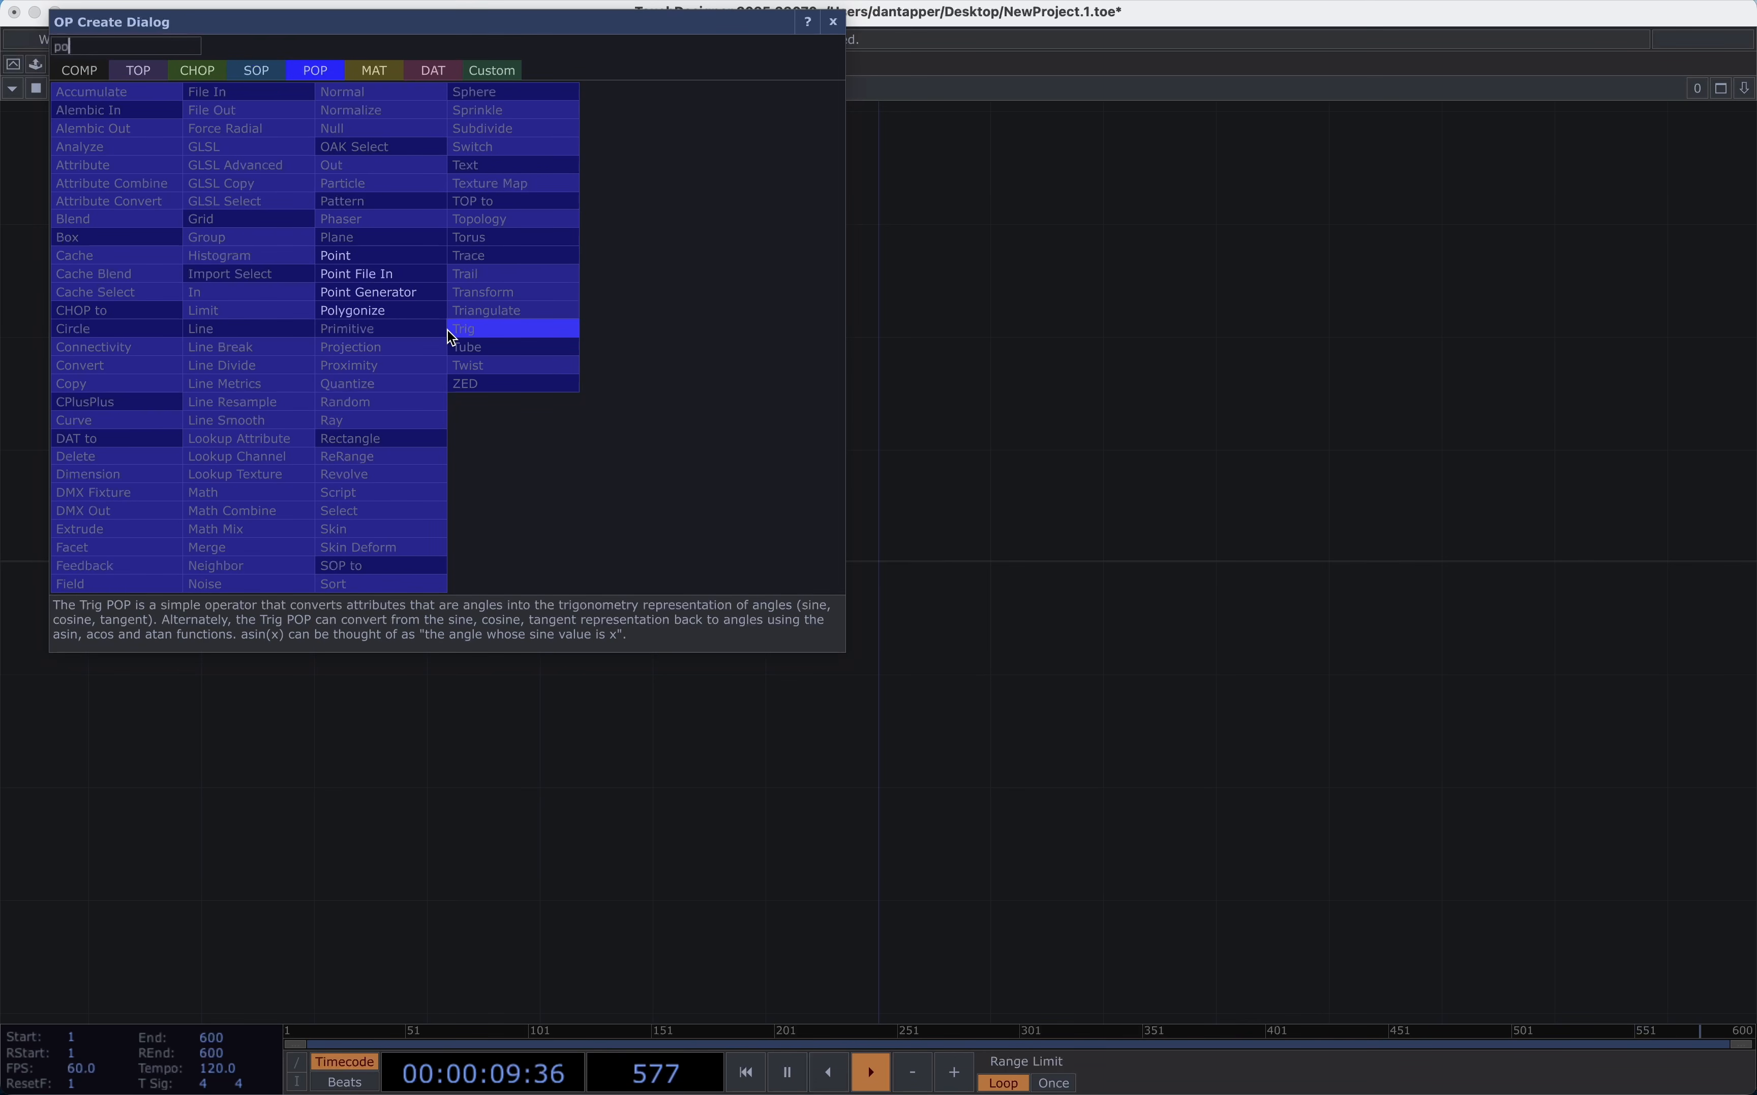
left_click(395, 290)
left_click(415, 326)
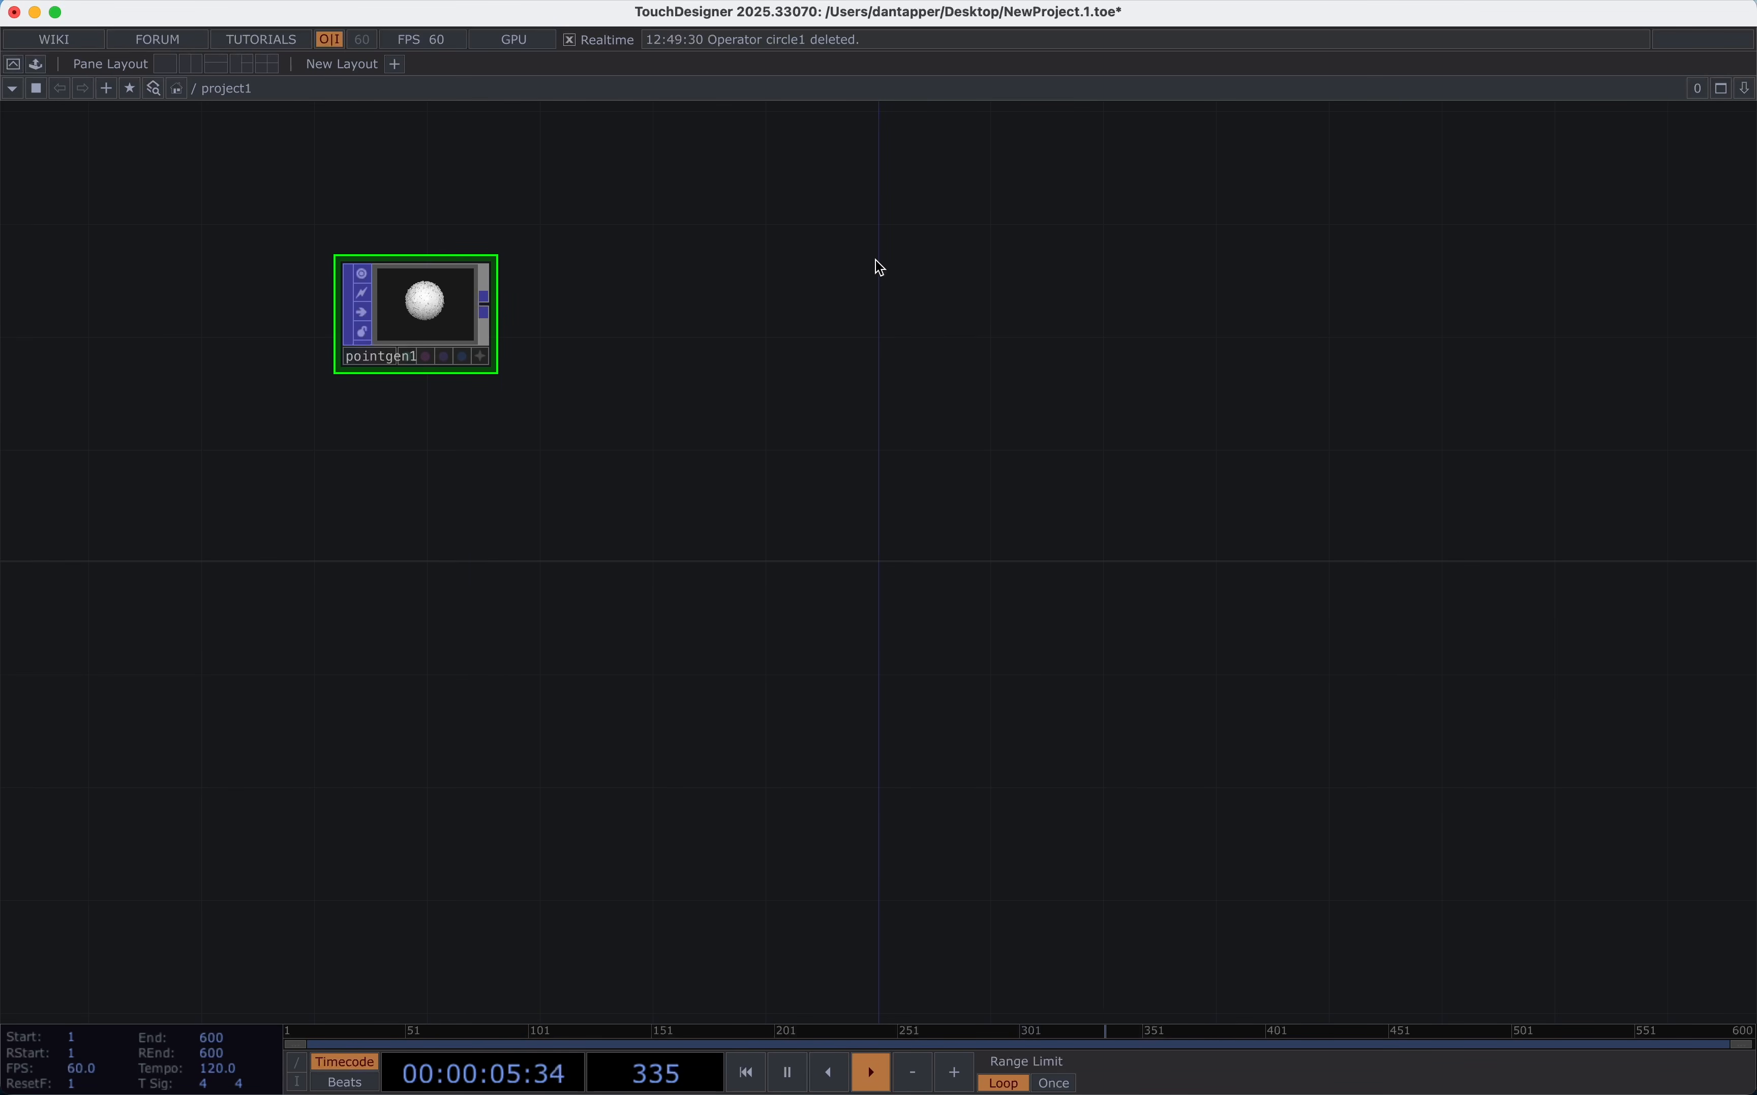
Set the point generator's shape to Circle, view it face-on, and set its number of points to 1000.
key("p")
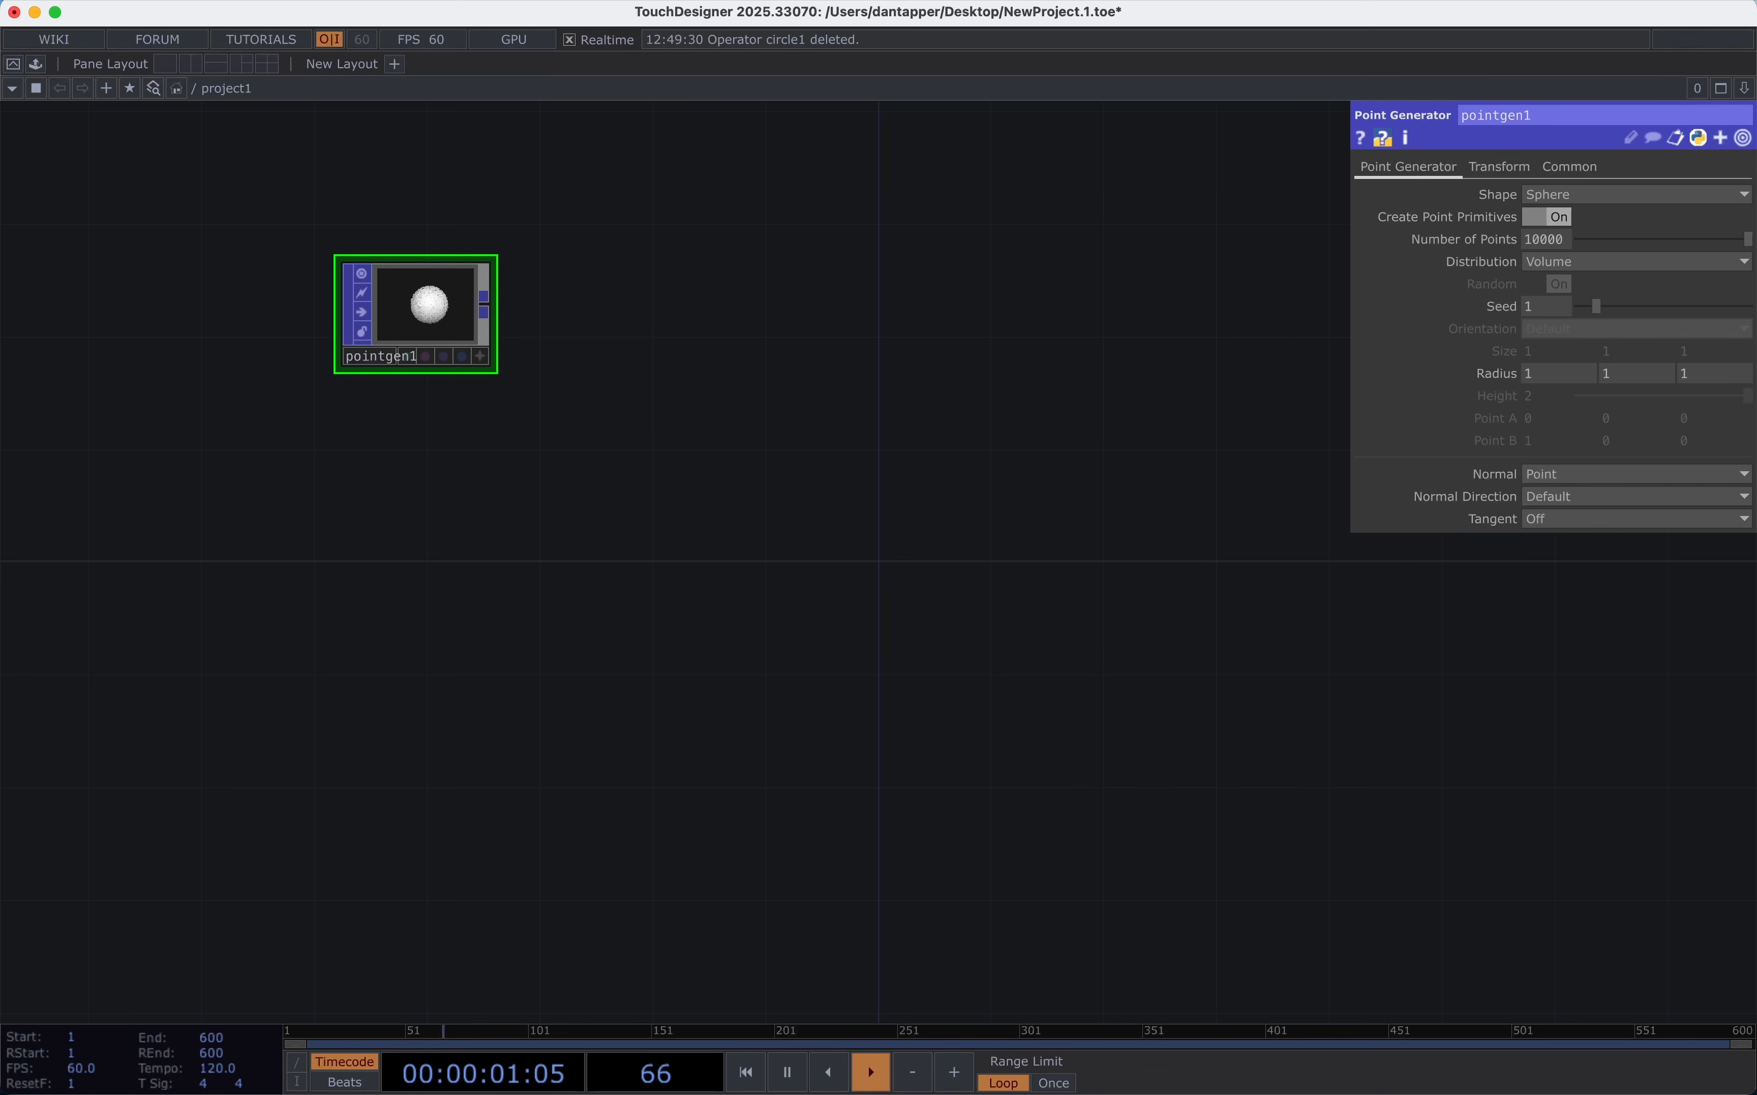
left_click(1637, 191)
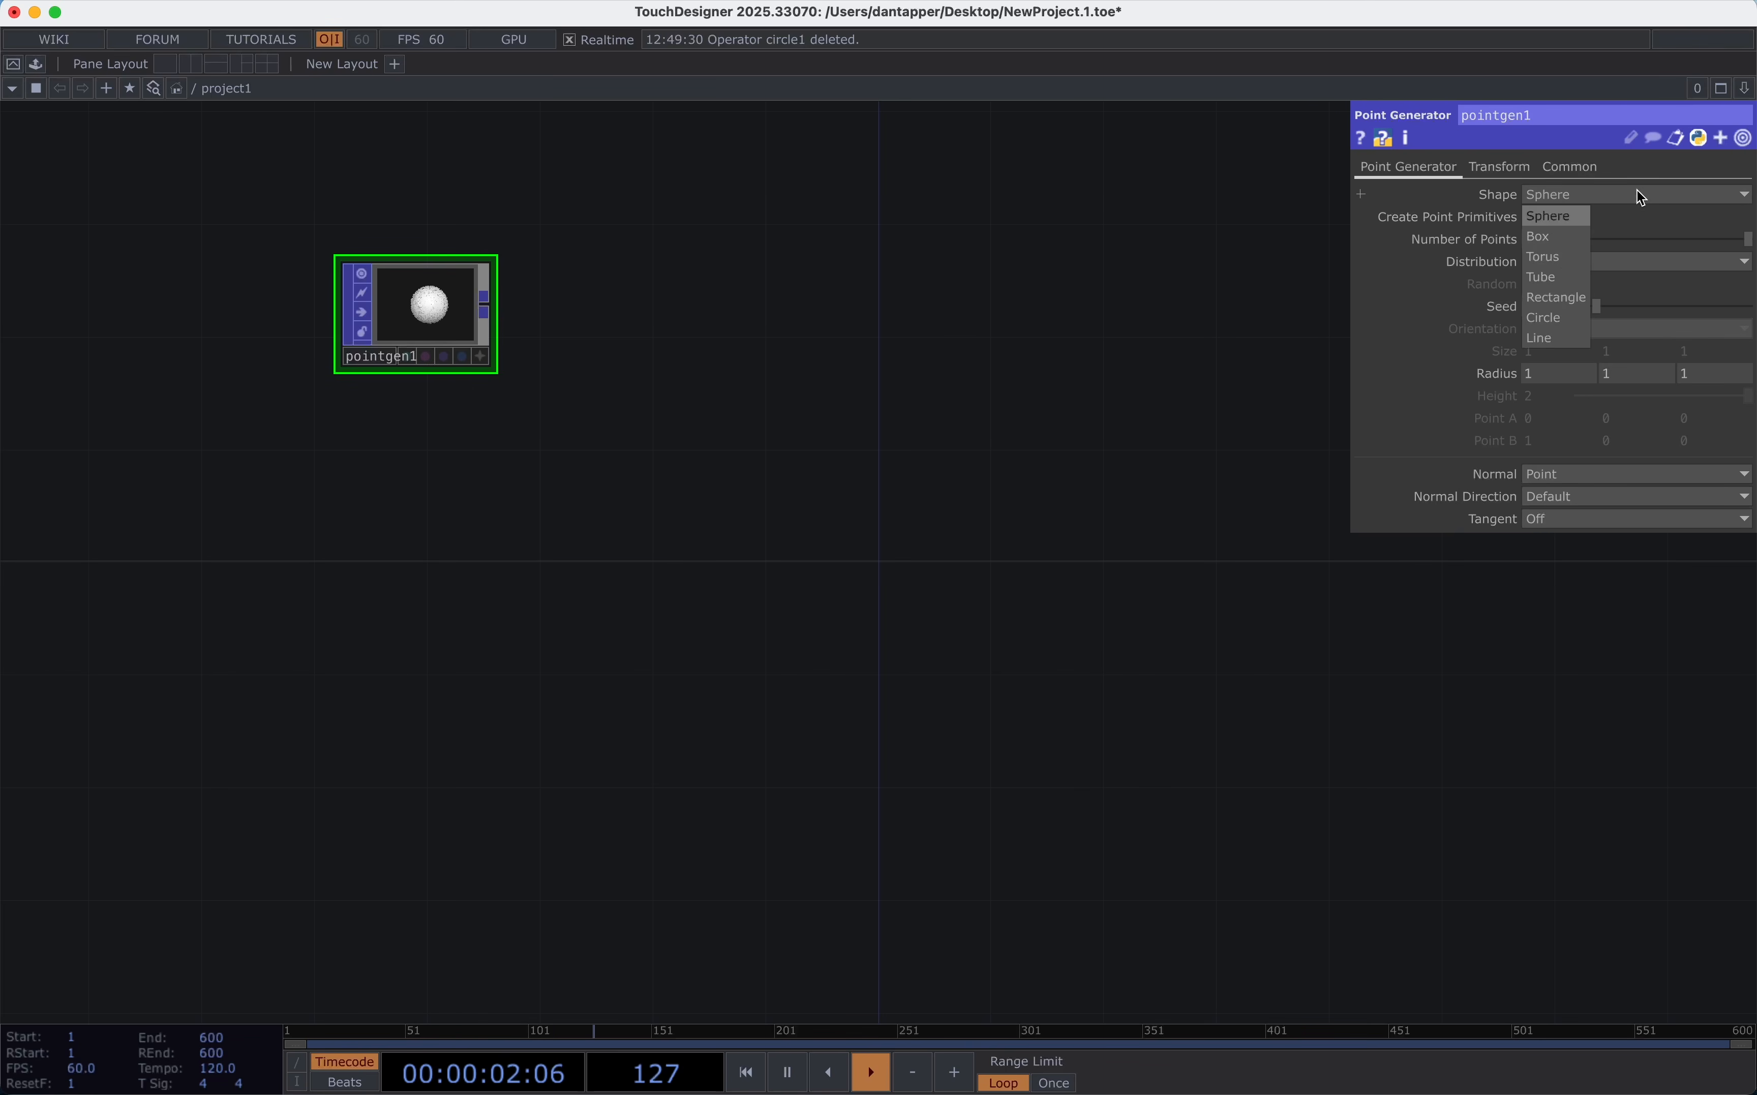
left_click(1555, 297)
left_click(479, 355)
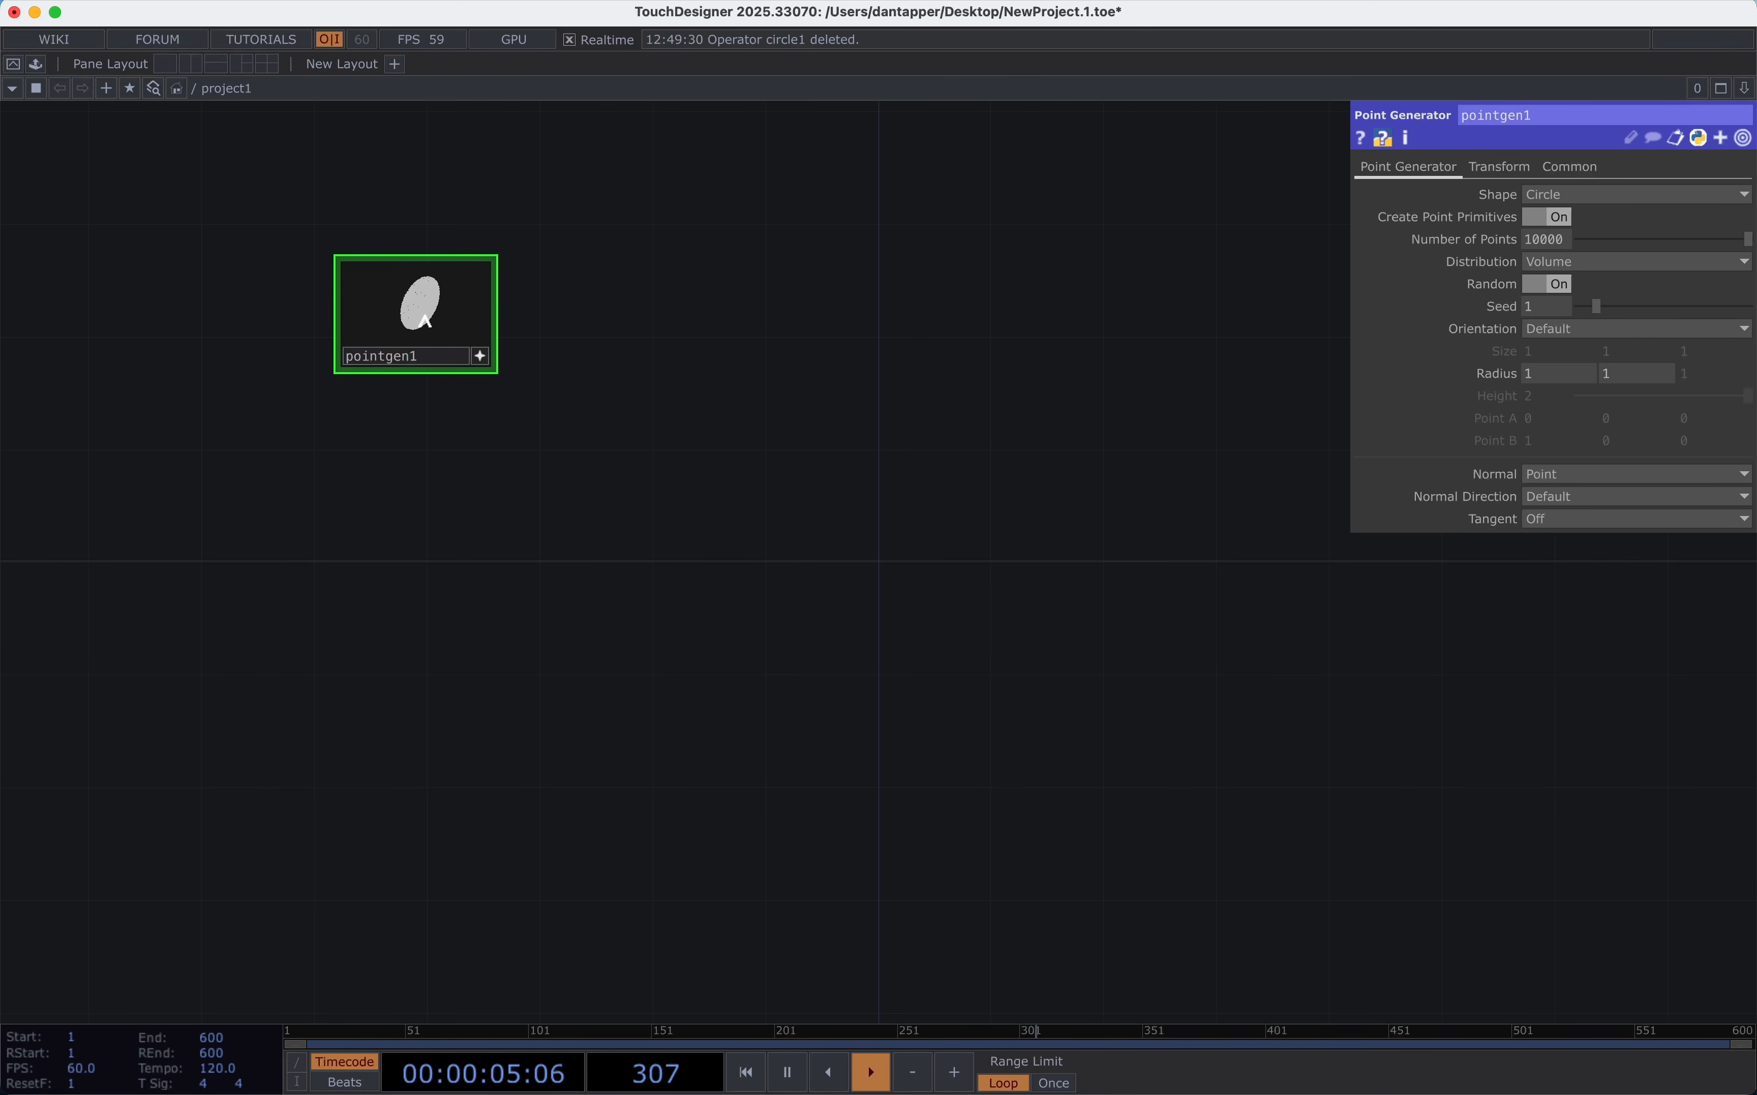
left_click_drag(424, 321, 418, 312)
scroll(416, 307, "up", 3)
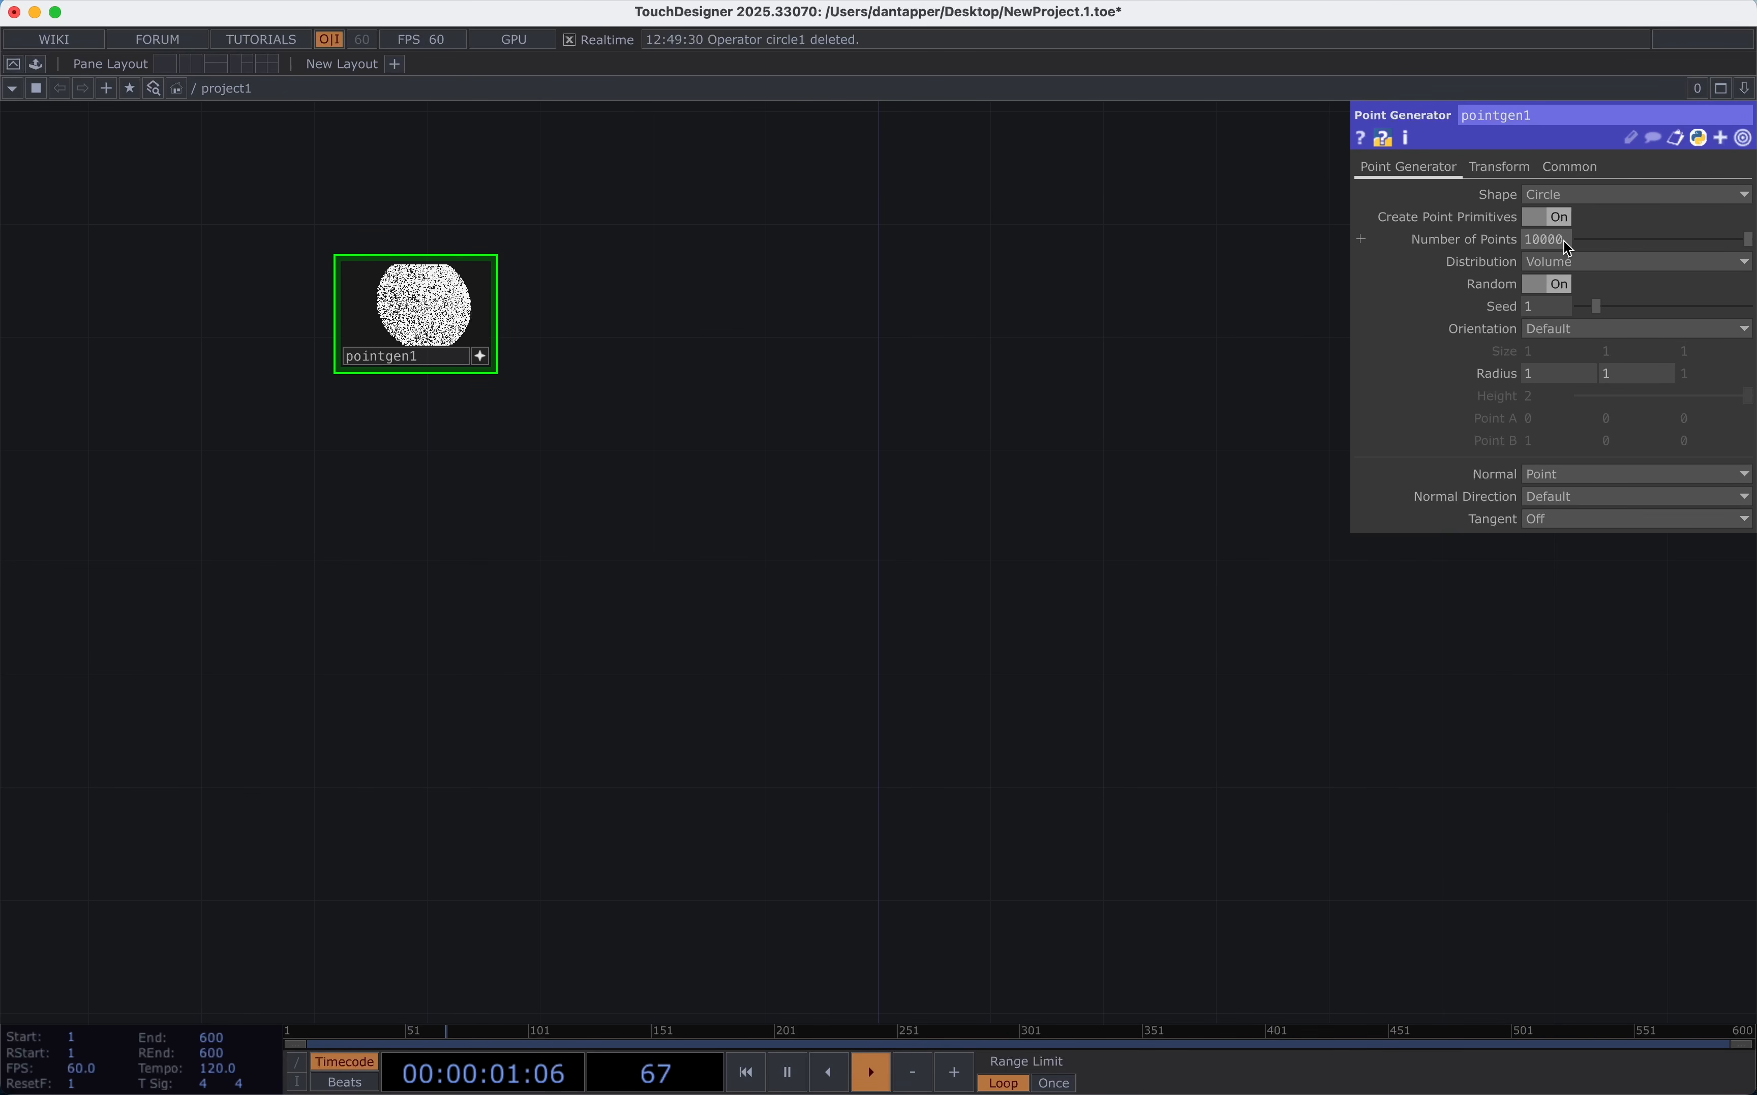
key("BackSpace")
key("Return")
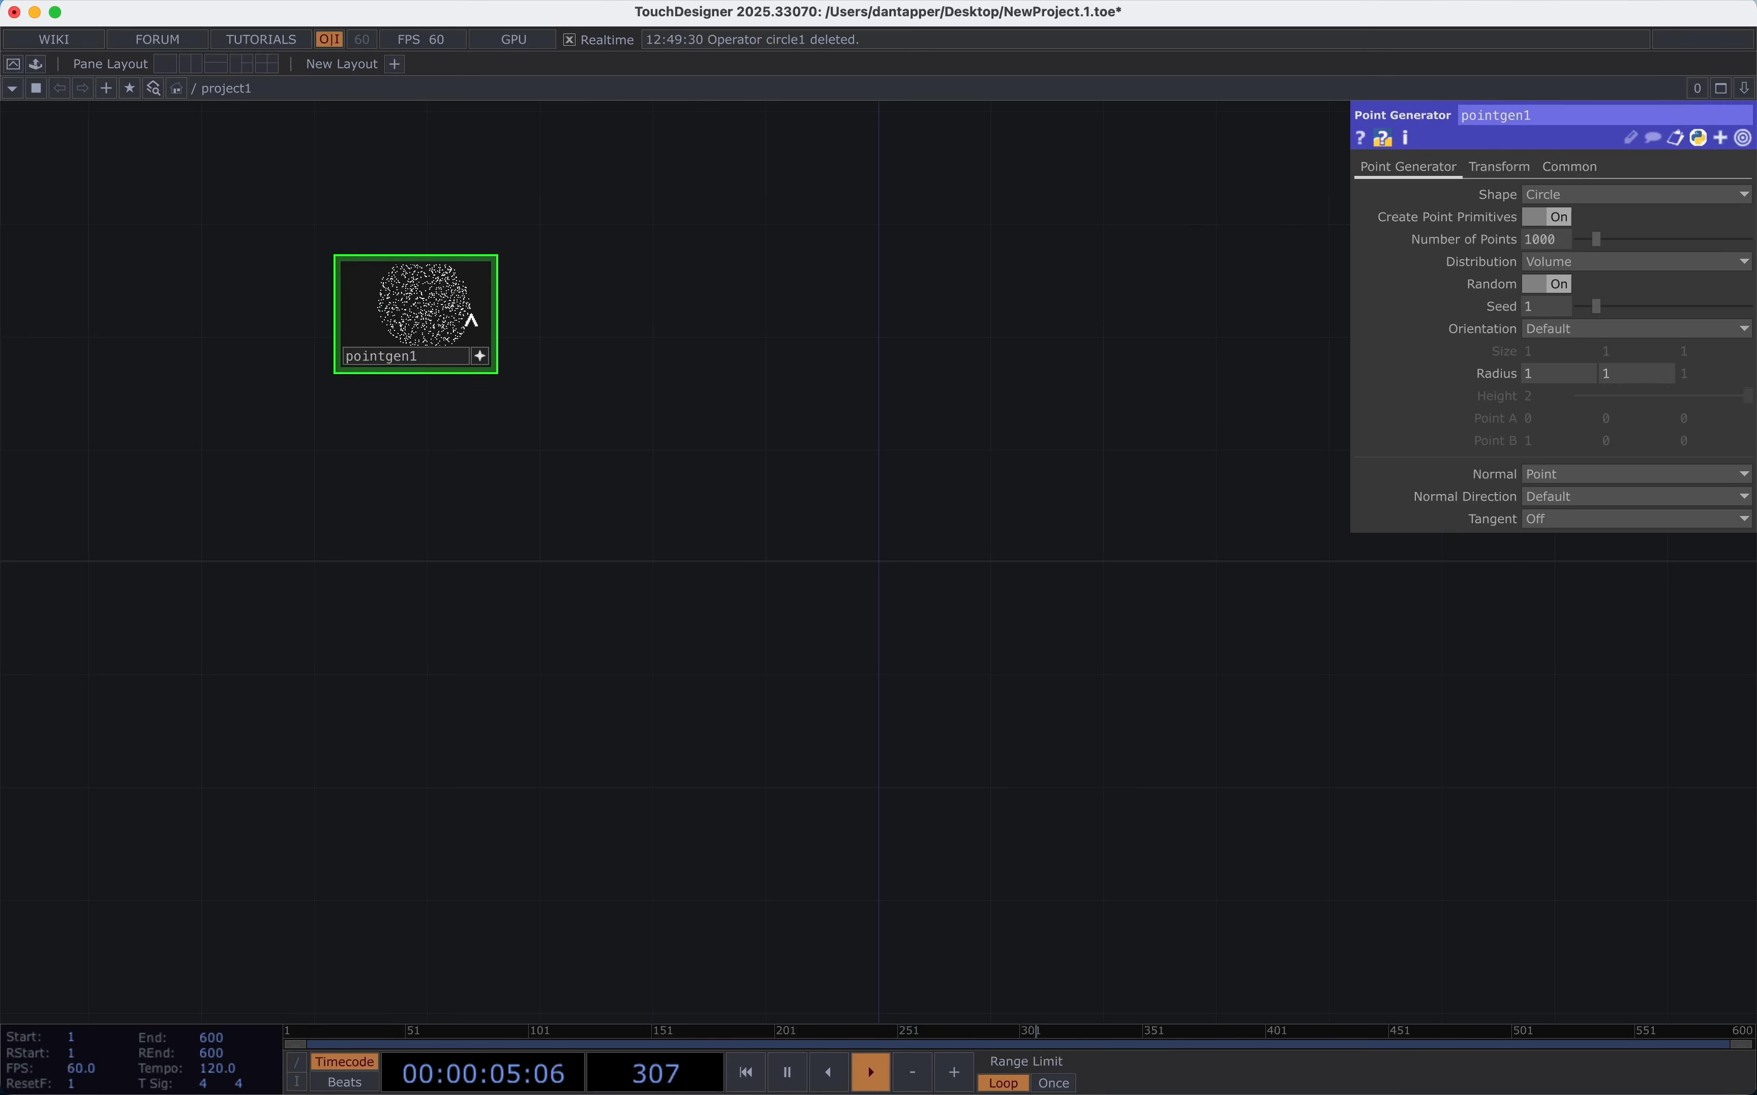
Connect a Null POP to the output of the point generator, leaving room between the two nodes.
left_click(484, 299)
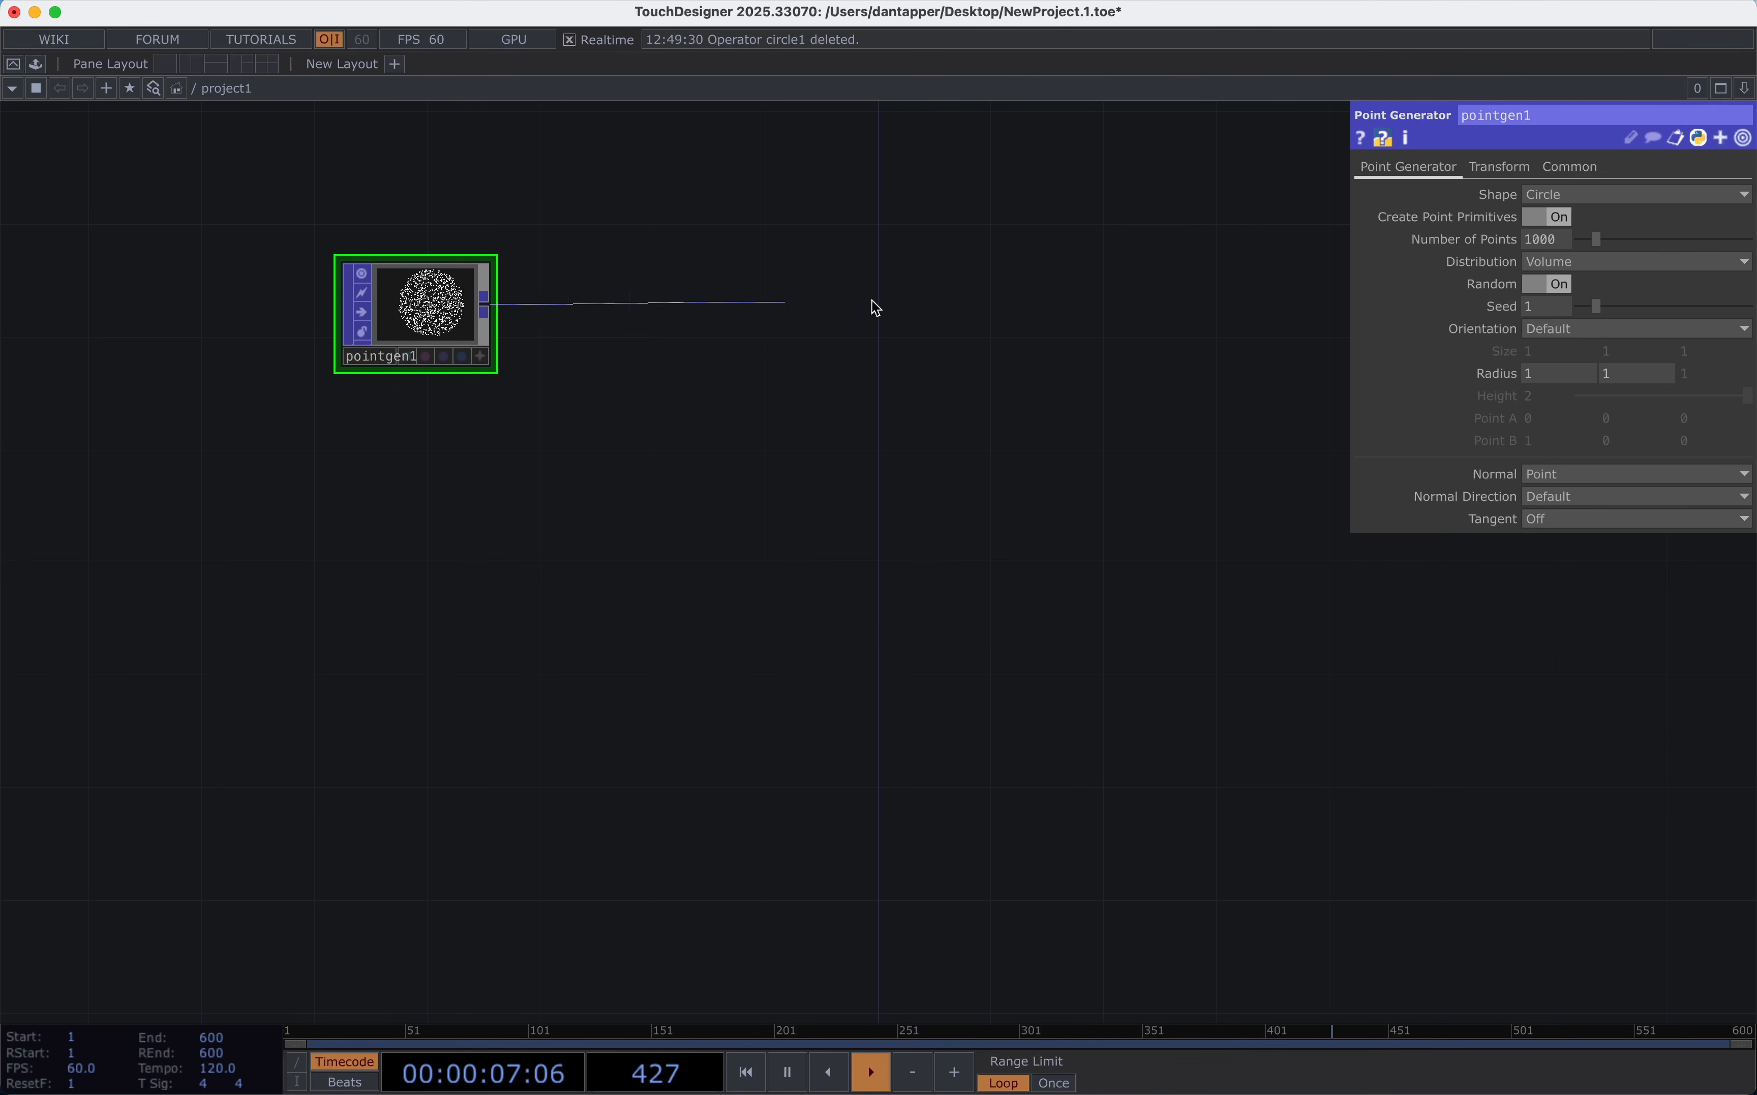
left_click(889, 301)
left_click(785, 169)
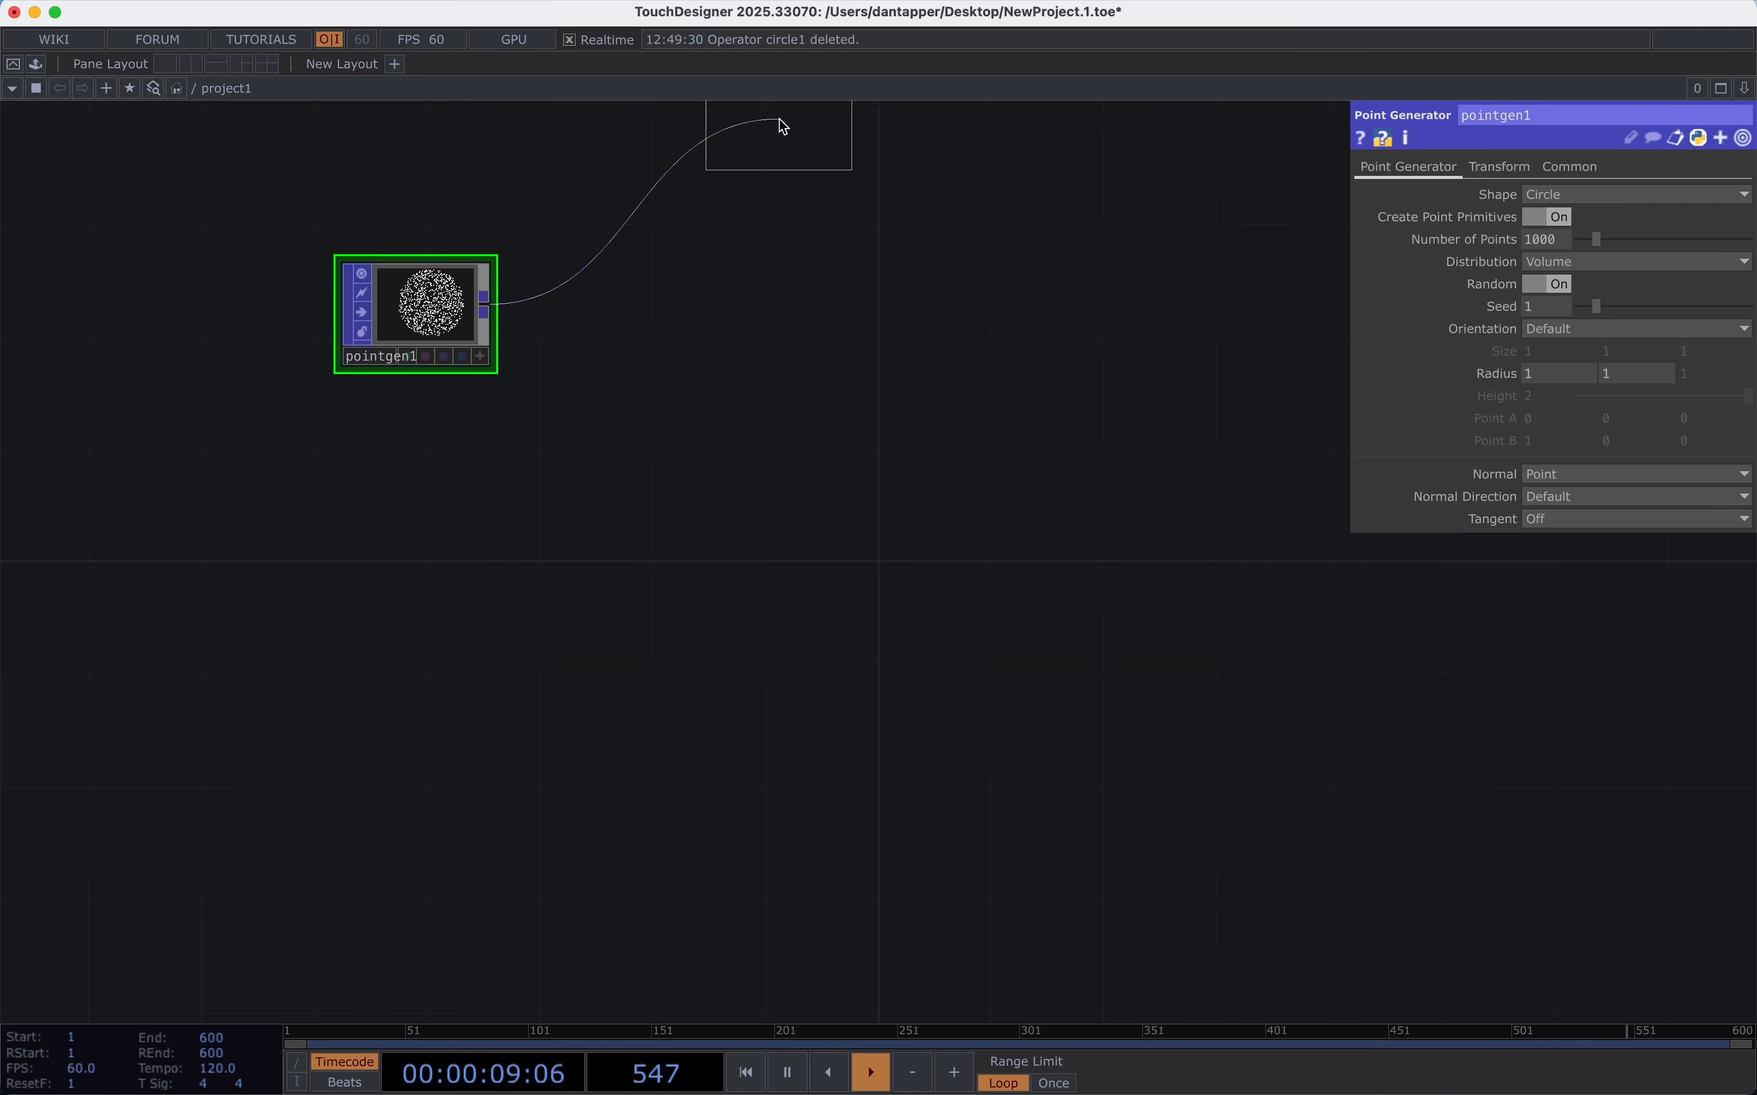
left_click(993, 300)
Insert a Noise POP into the wire between pointgen1 and null1.
right_click(599, 301)
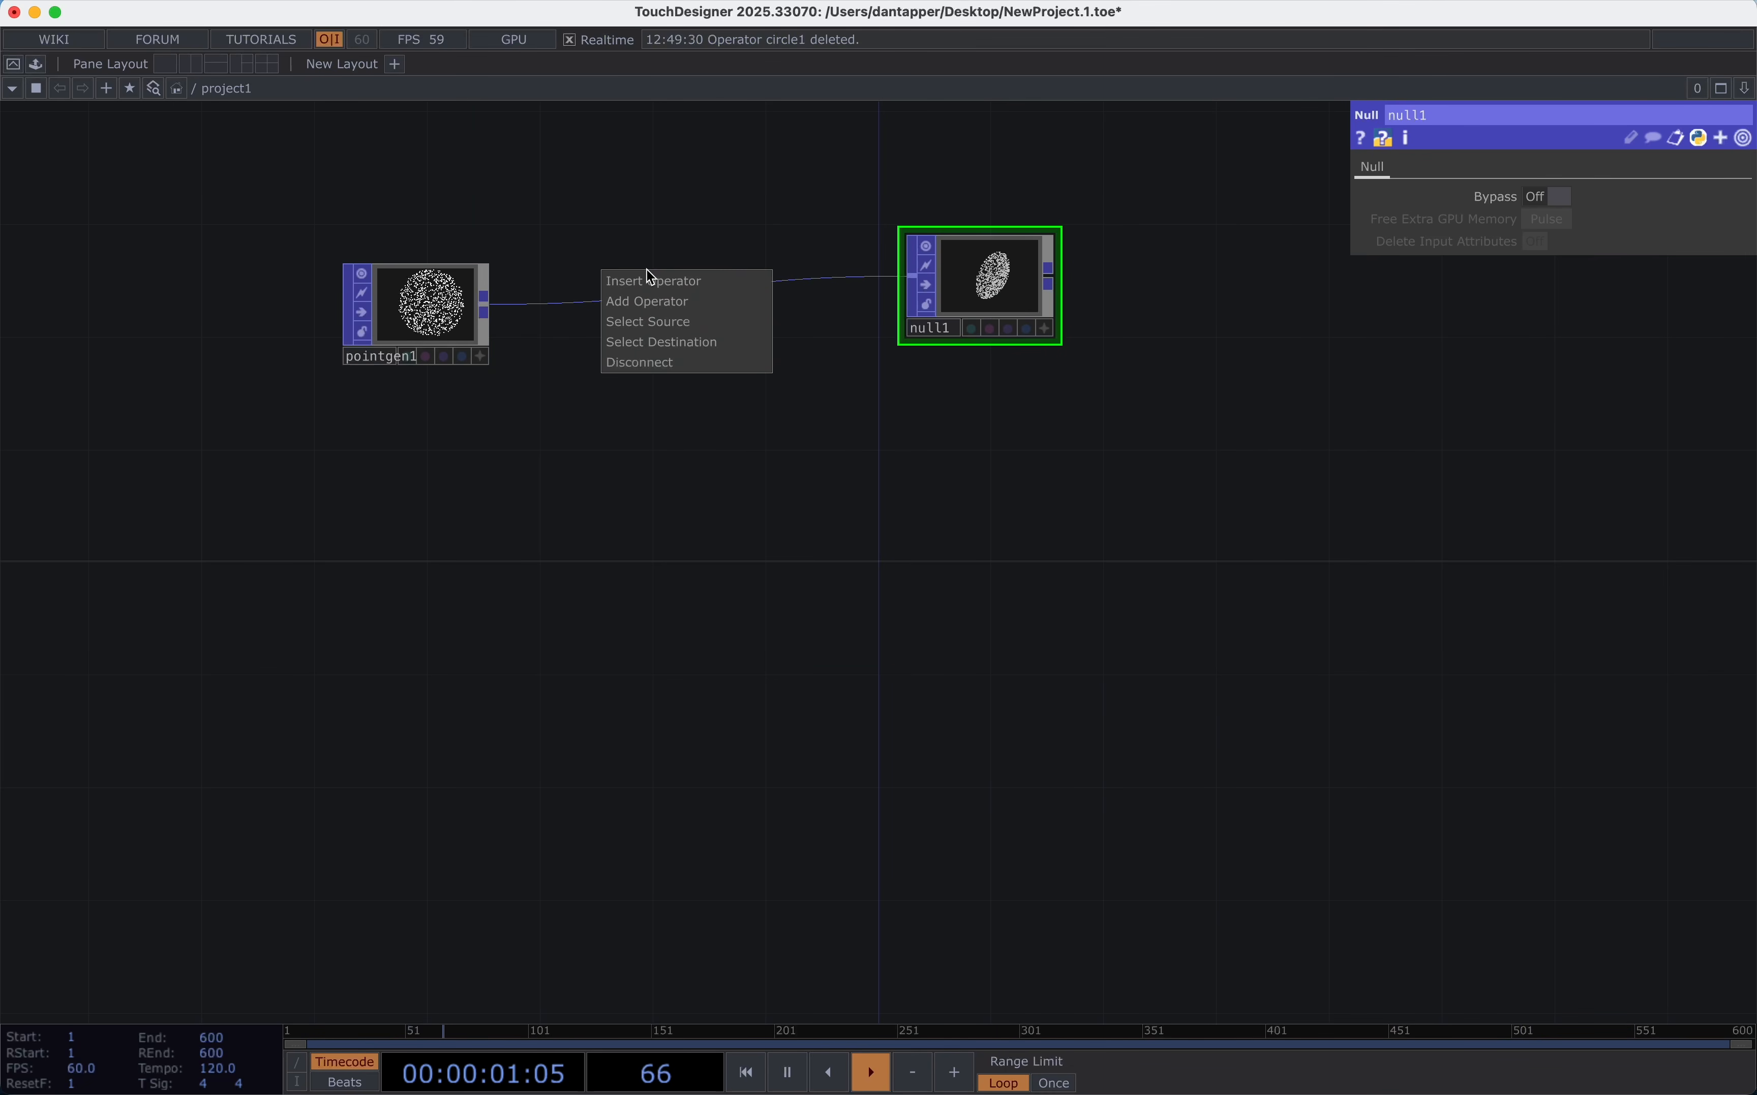
left_click(645, 276)
type("no")
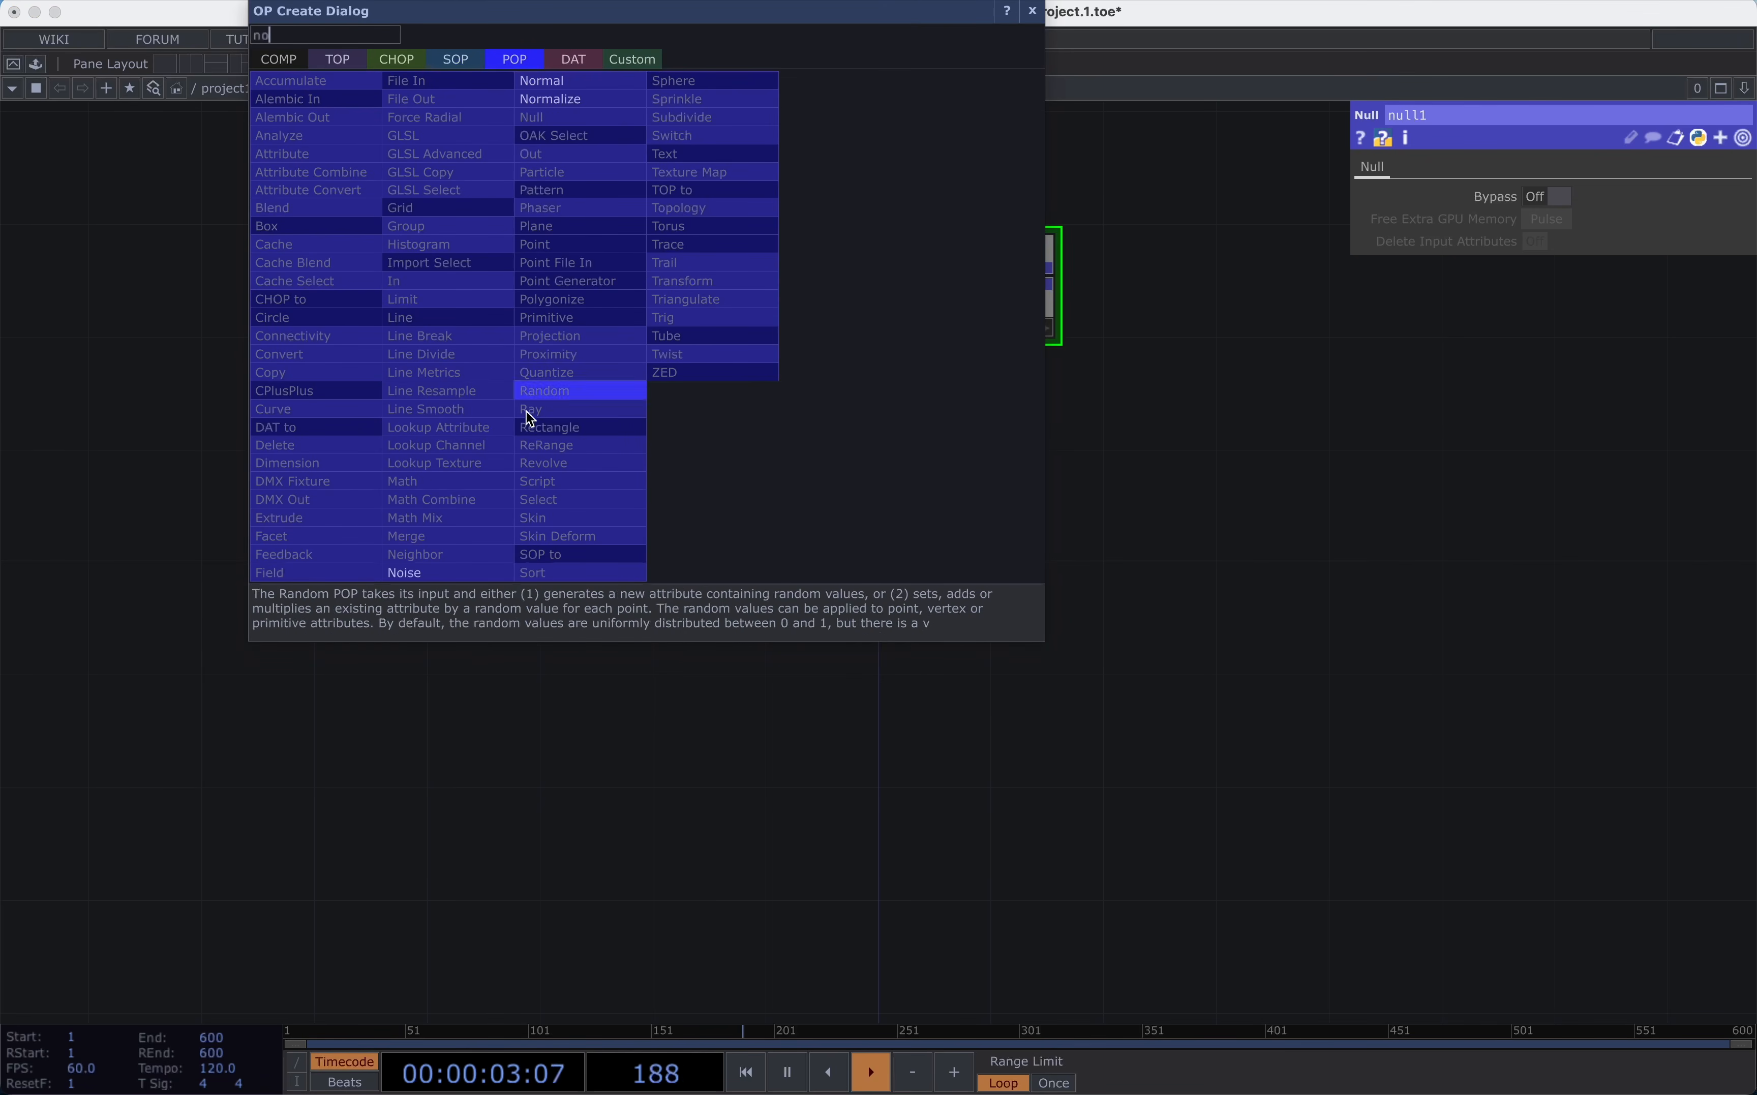
left_click(405, 573)
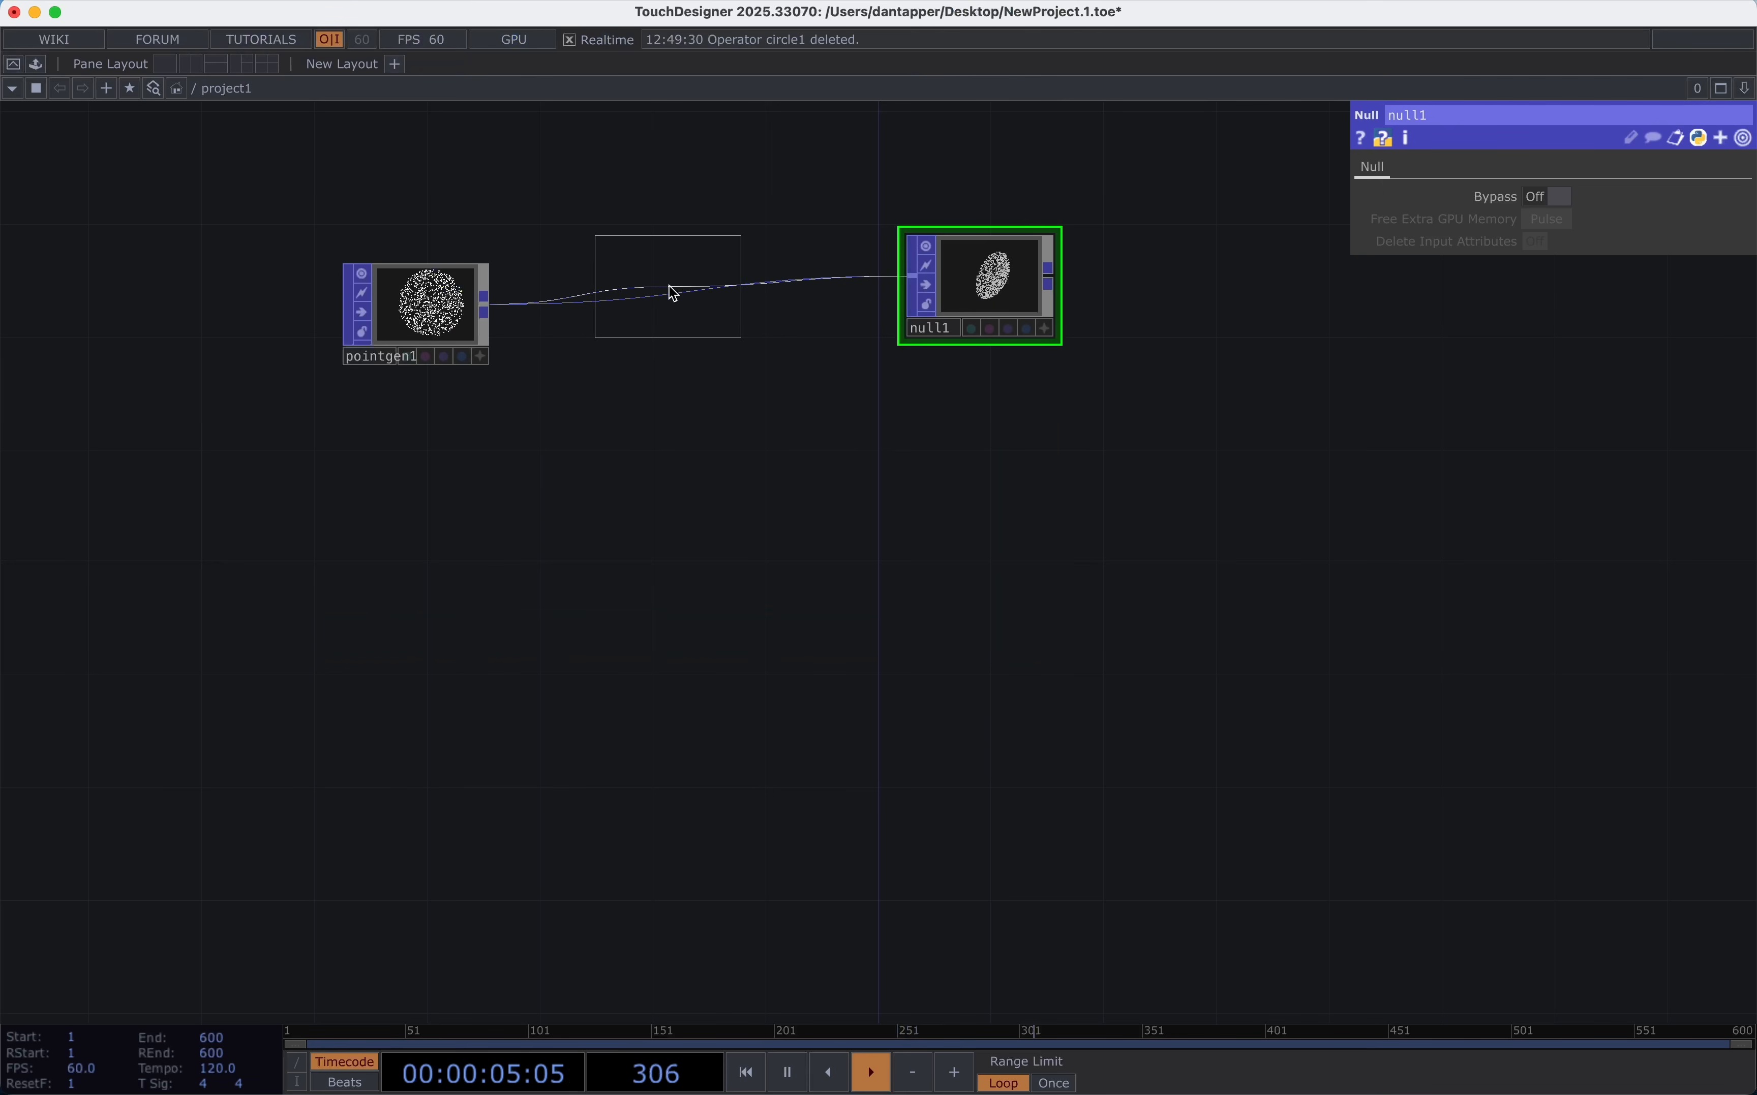
left_click(670, 288)
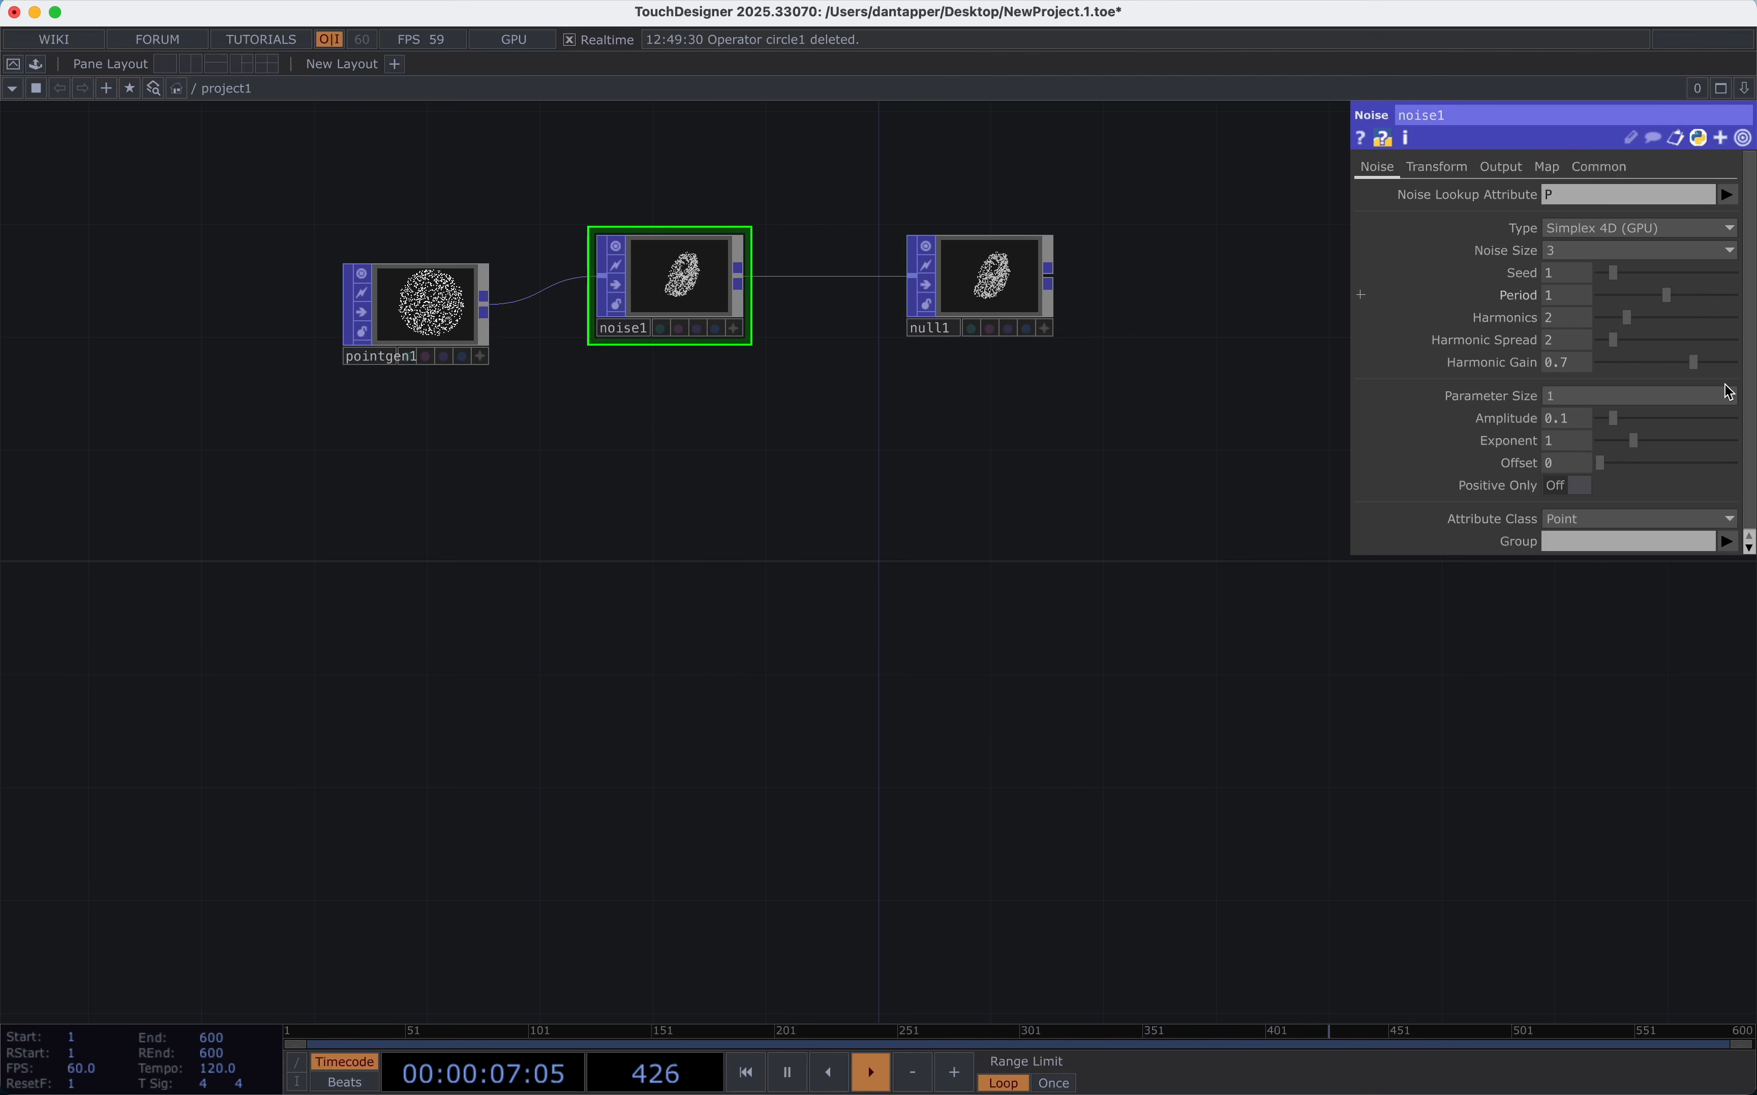
Set the noise amplitude to 0.86 and restrict its Combine Attribute Scope to P.xy.
left_click_drag(1628, 418, 1725, 418)
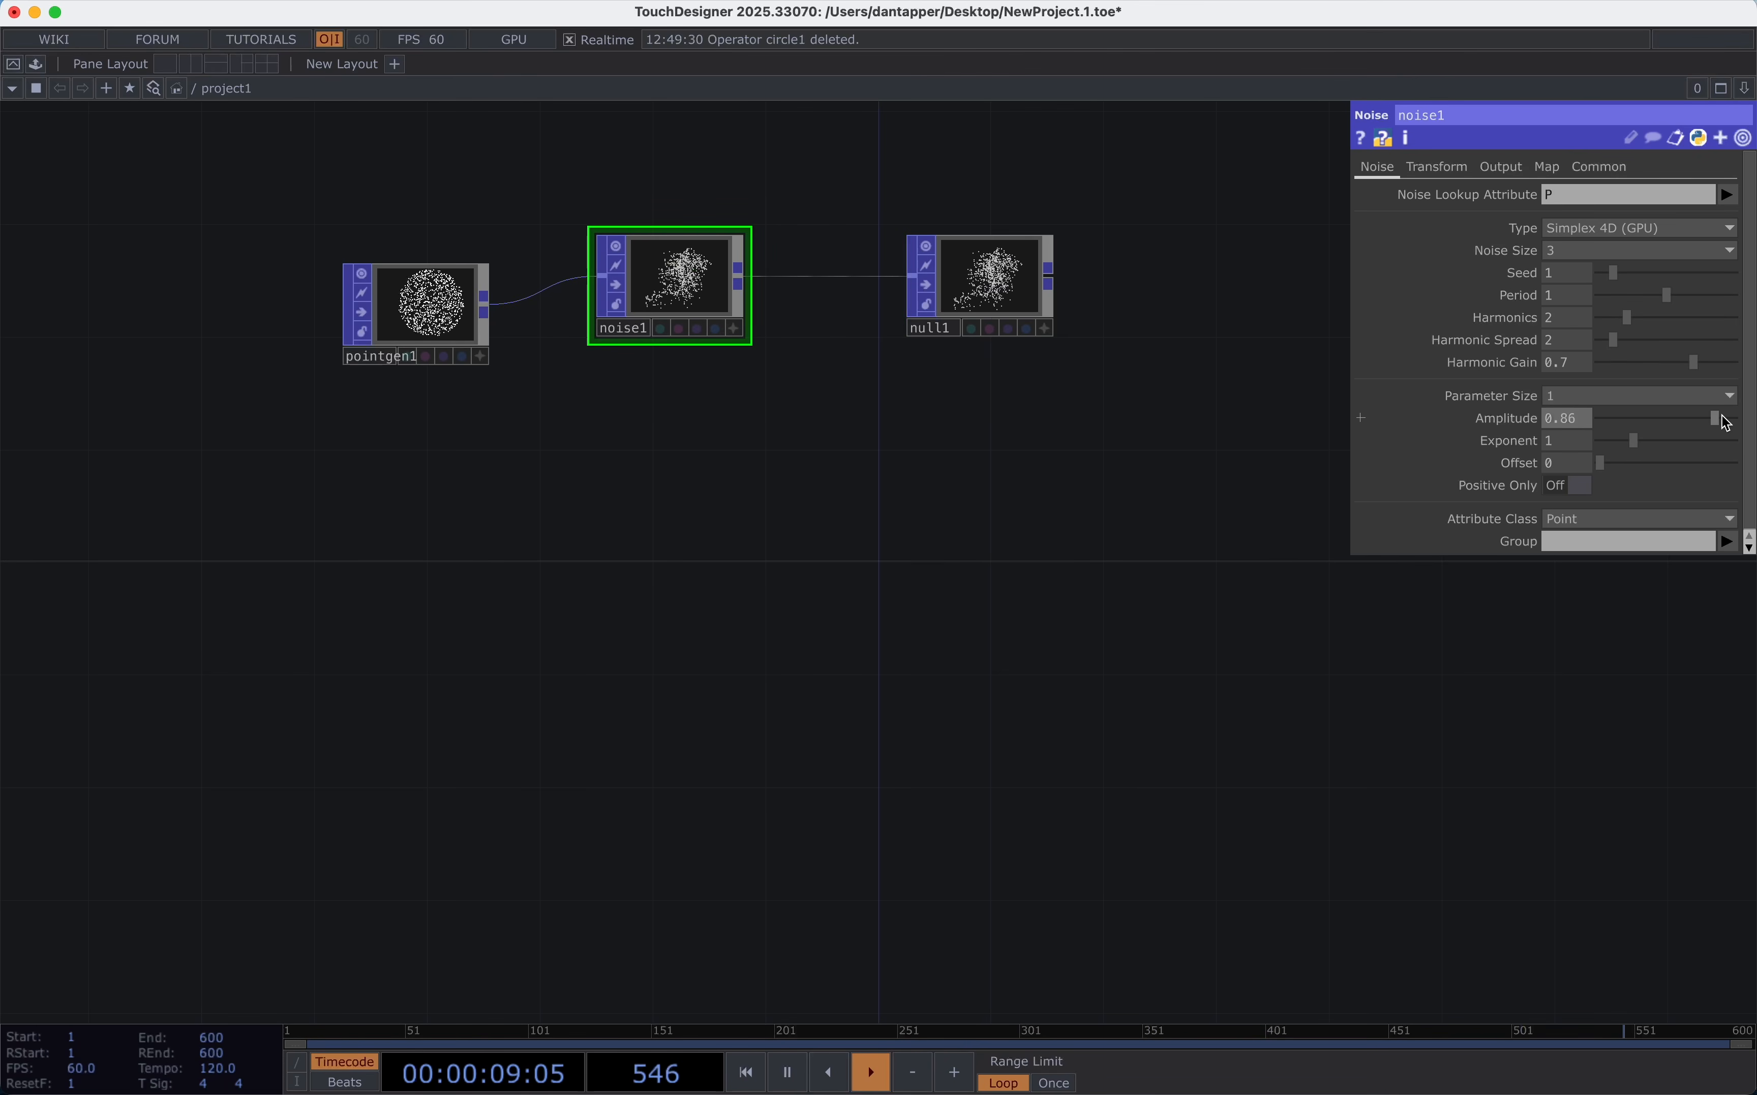
left_click_drag(746, 290, 746, 319)
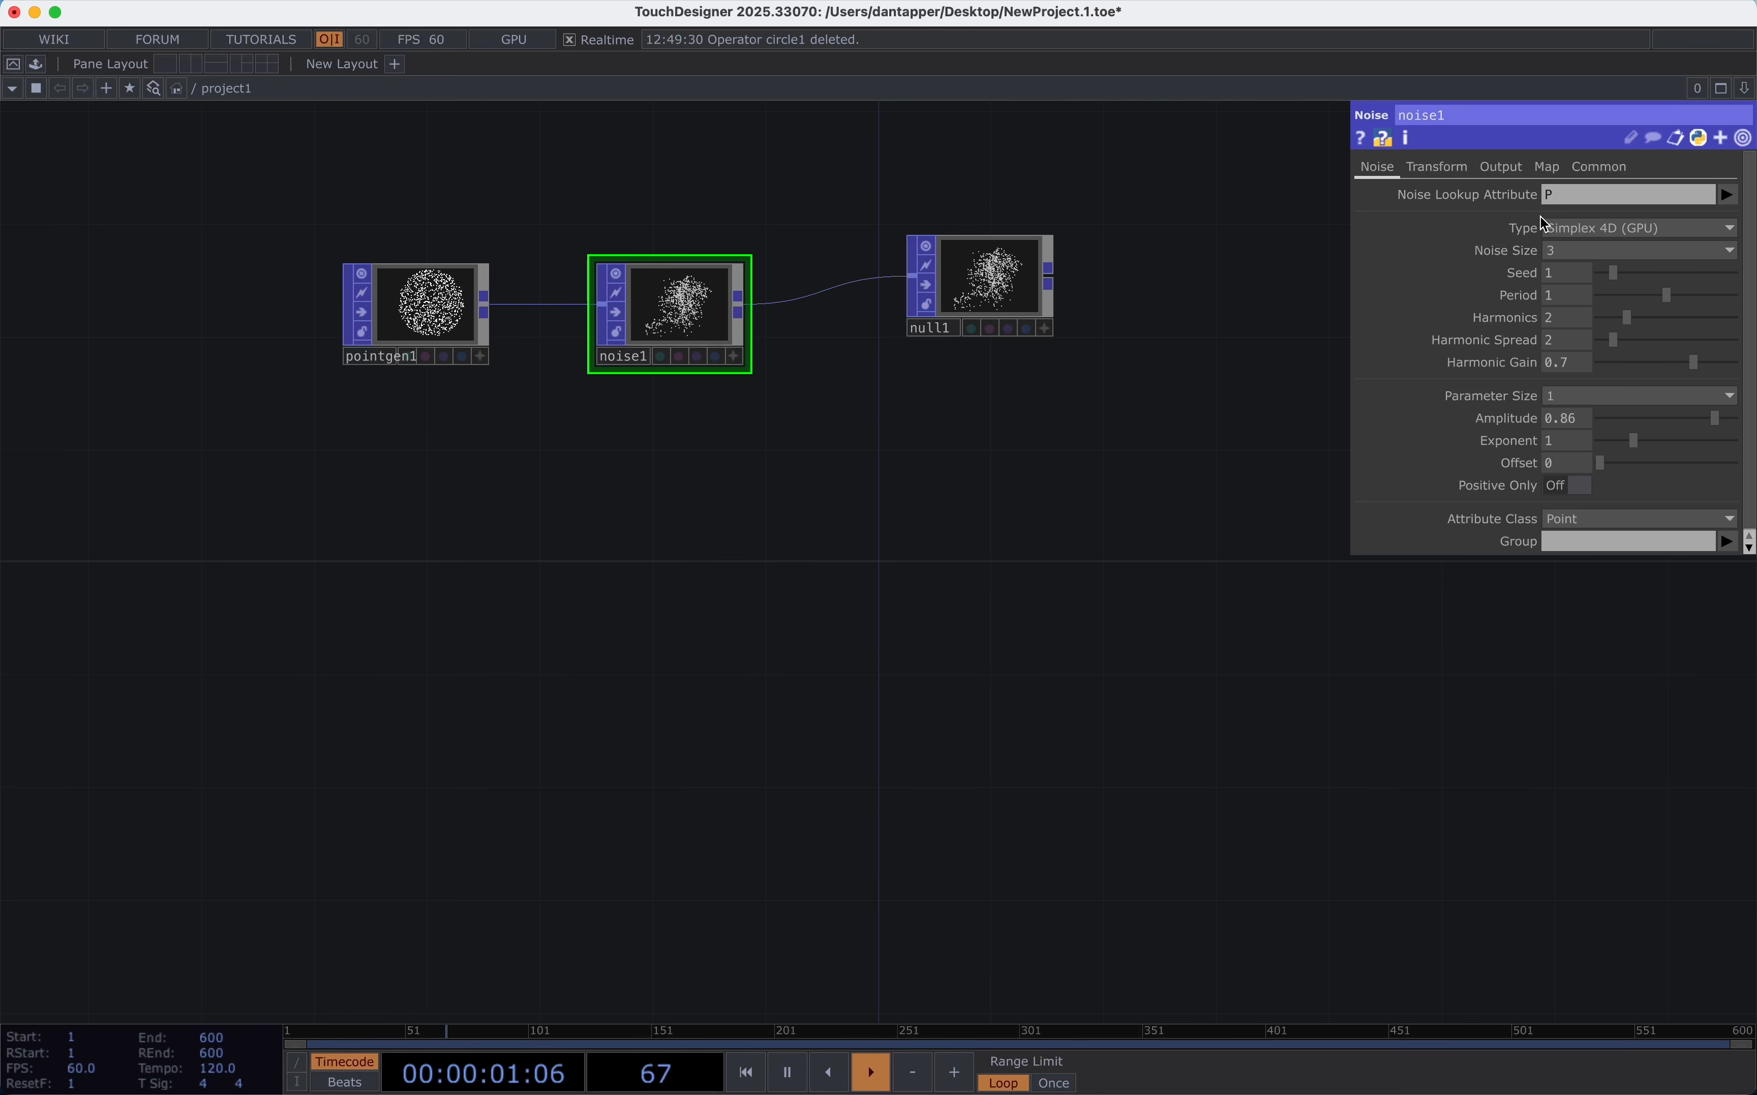
left_click(1509, 172)
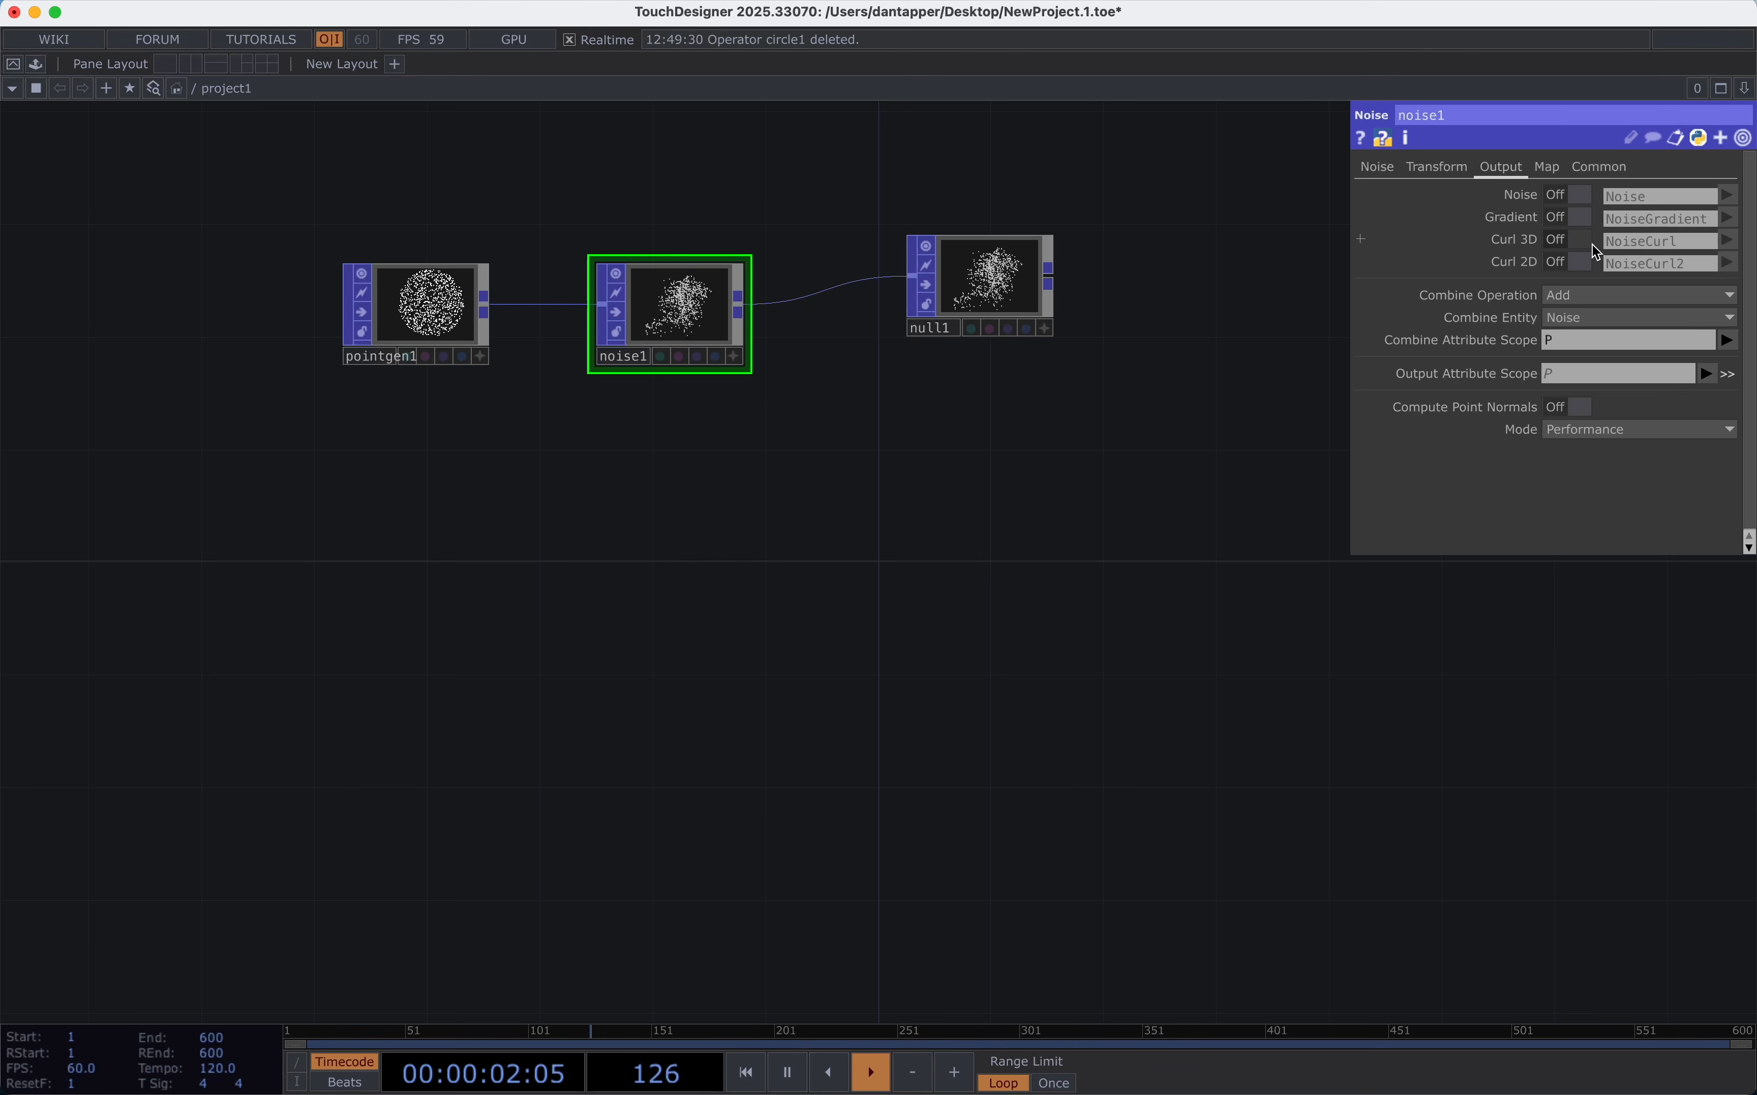
left_click(1565, 341)
type(".xy")
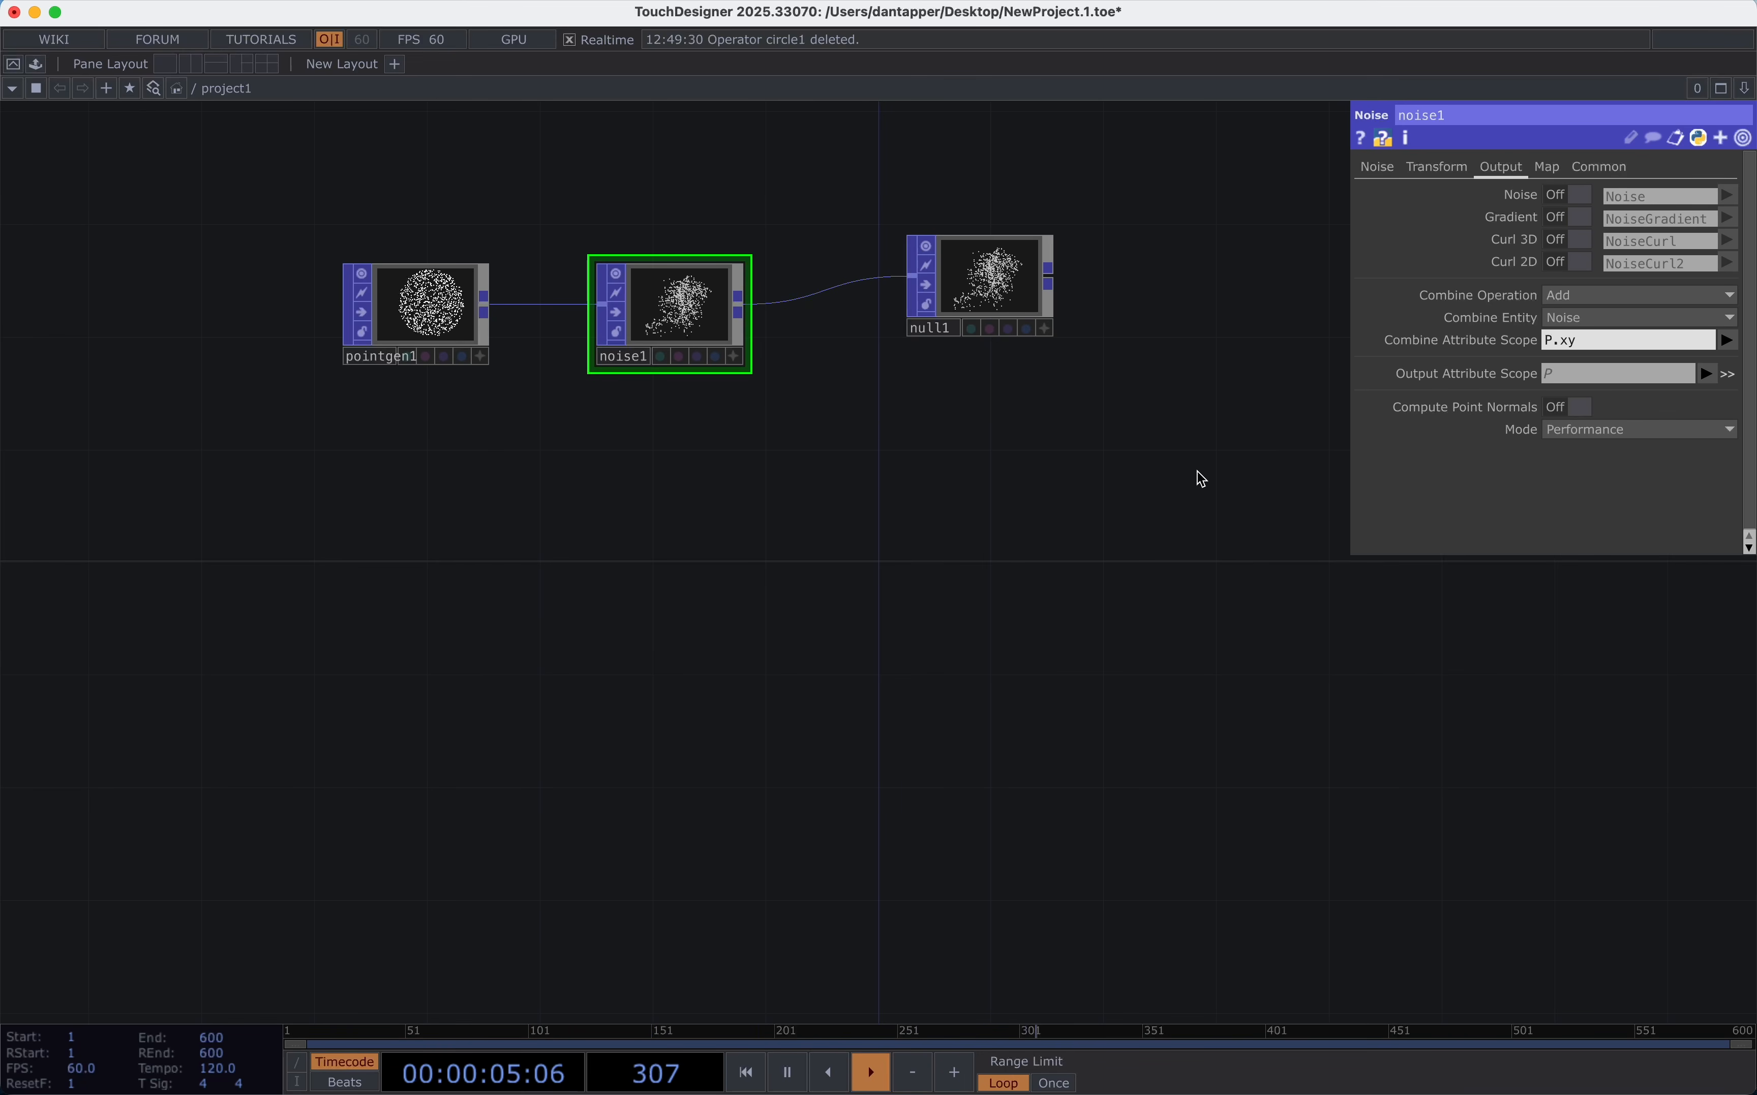
key("Return")
Rotate the point cloud in null1's viewer to a nearly frontal view and align the node with noise1.
scroll(1059, 313, "up", 5)
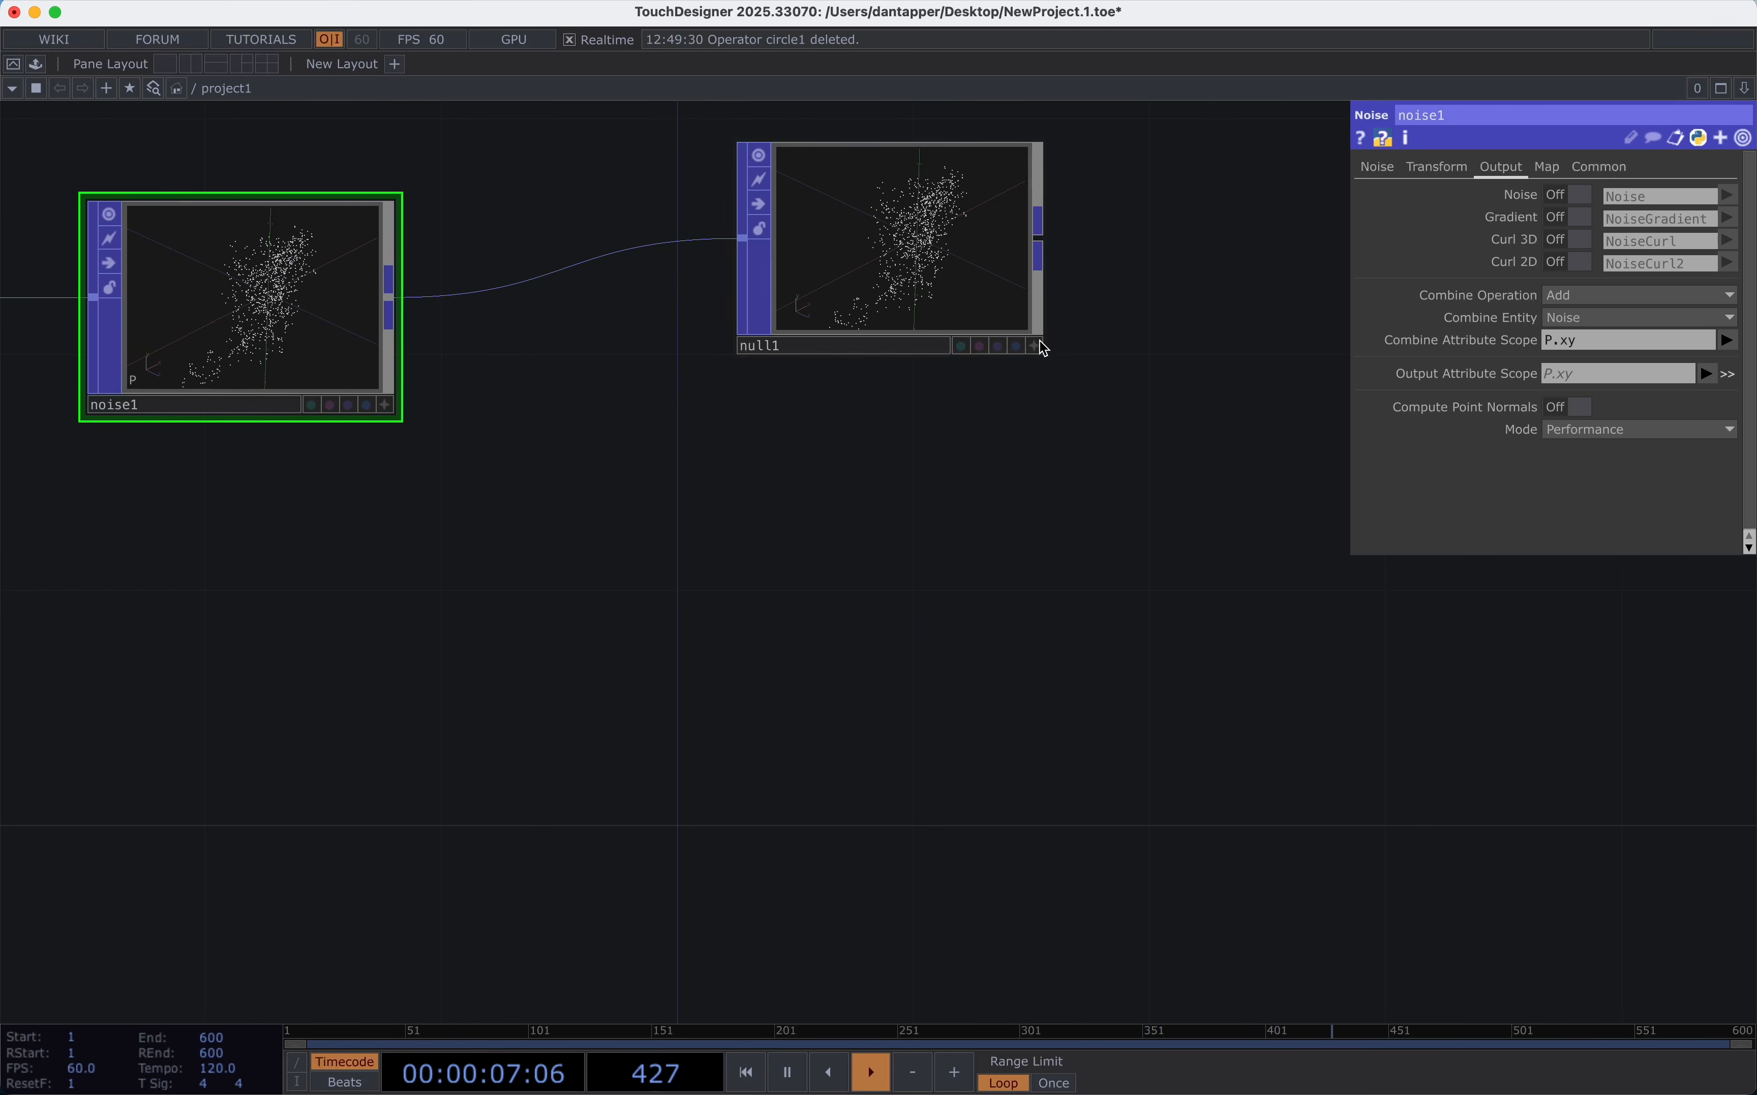
left_click_drag(989, 292, 952, 277)
left_click(1034, 346)
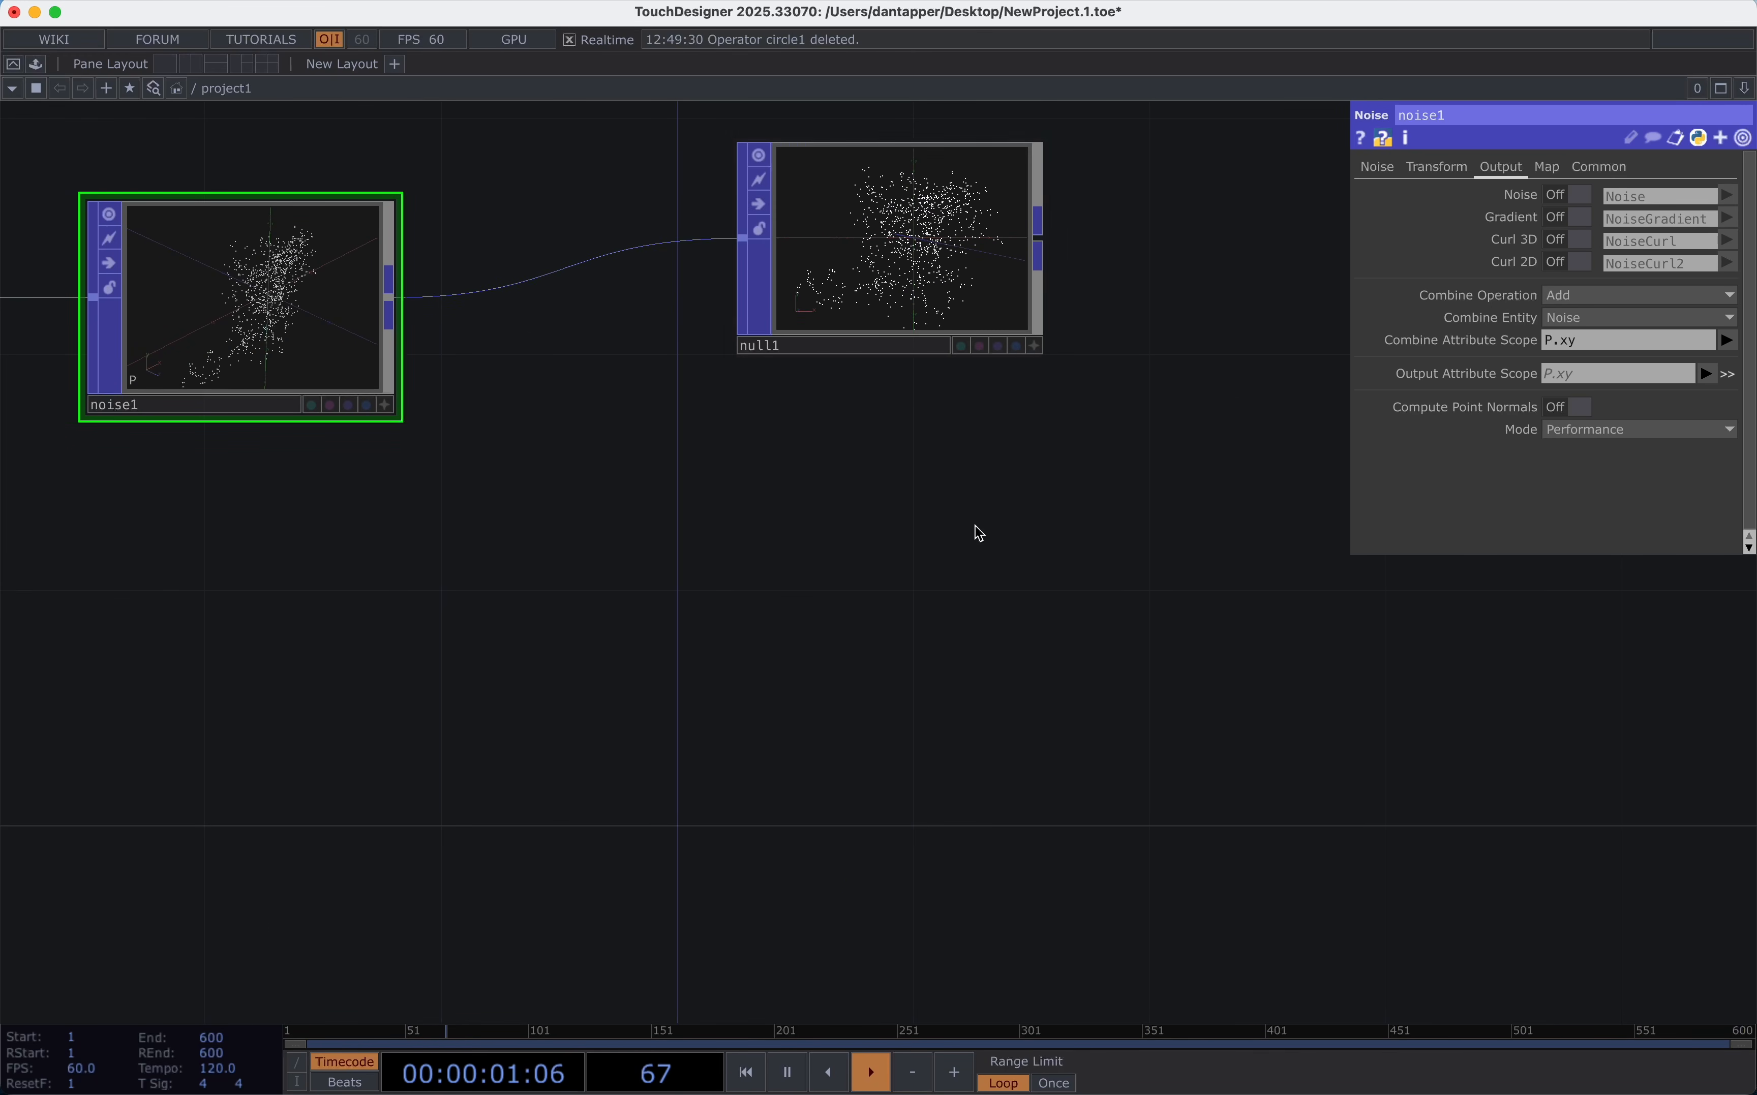
scroll(976, 529, "down", 3)
scroll(728, 478, "down", 5)
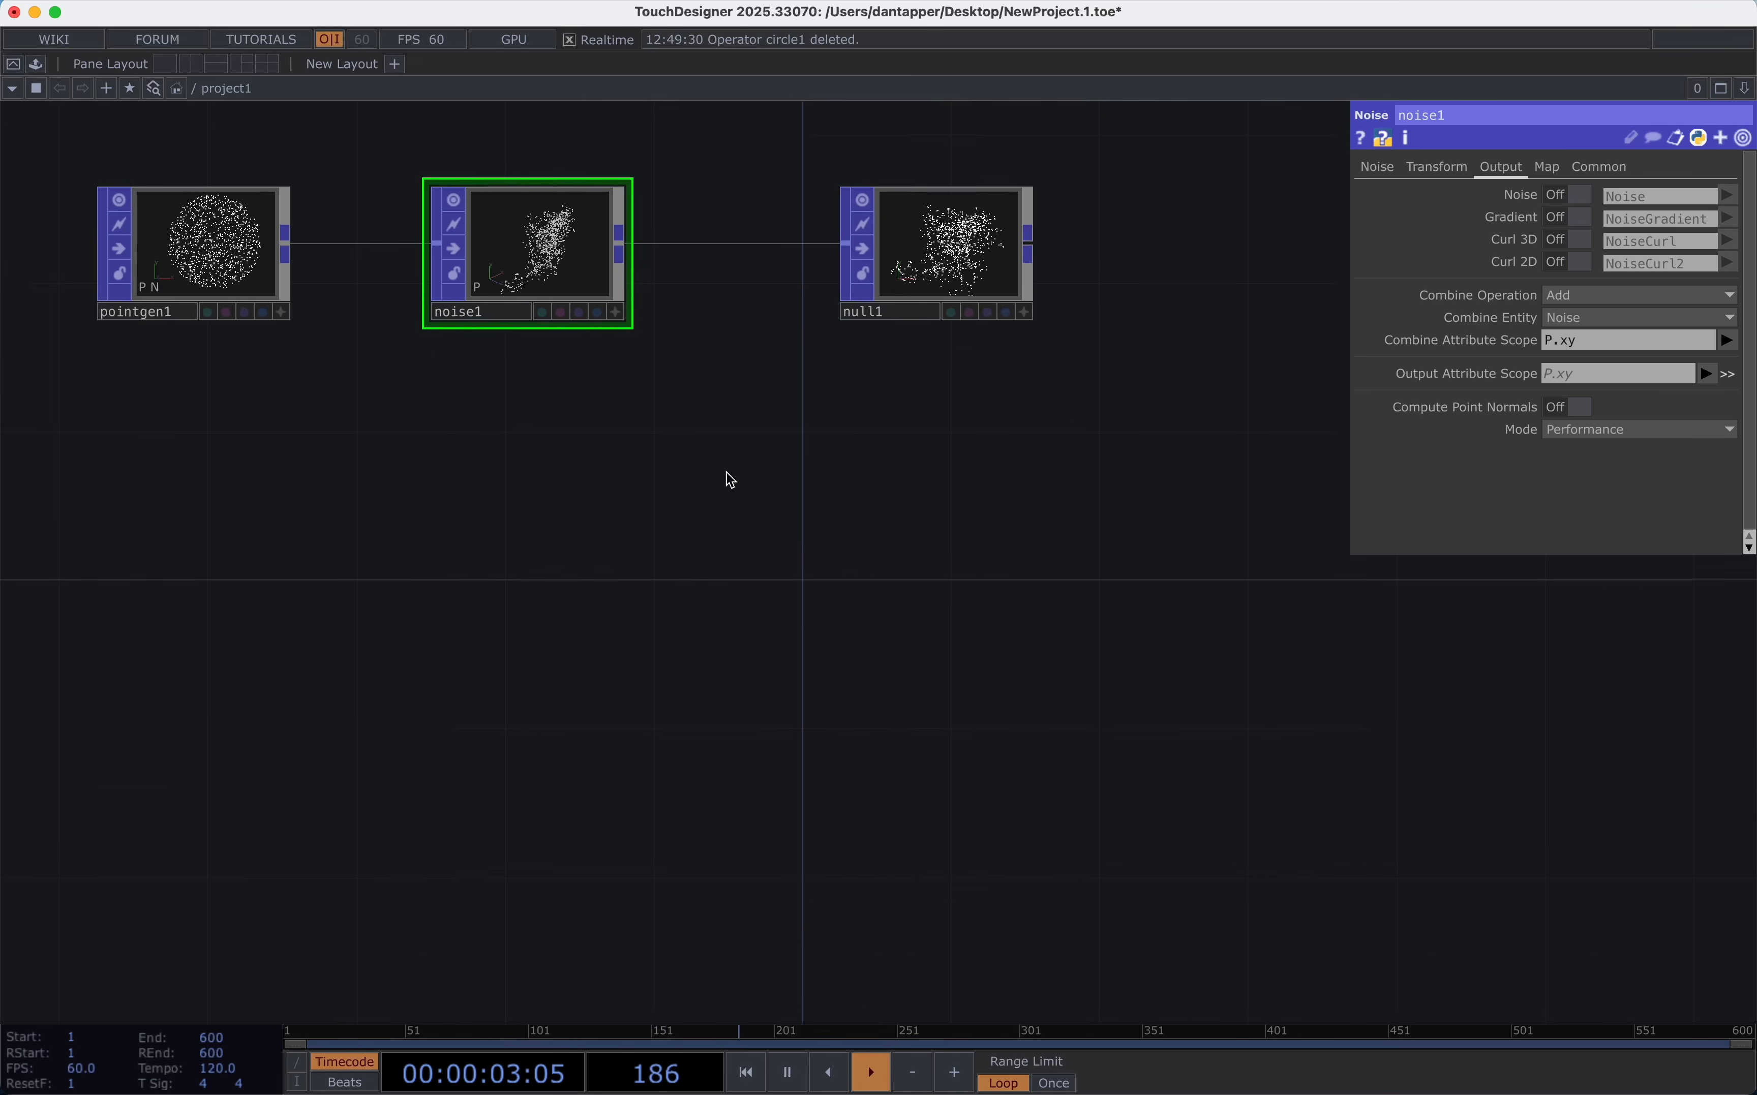
scroll(578, 543, "down", 2)
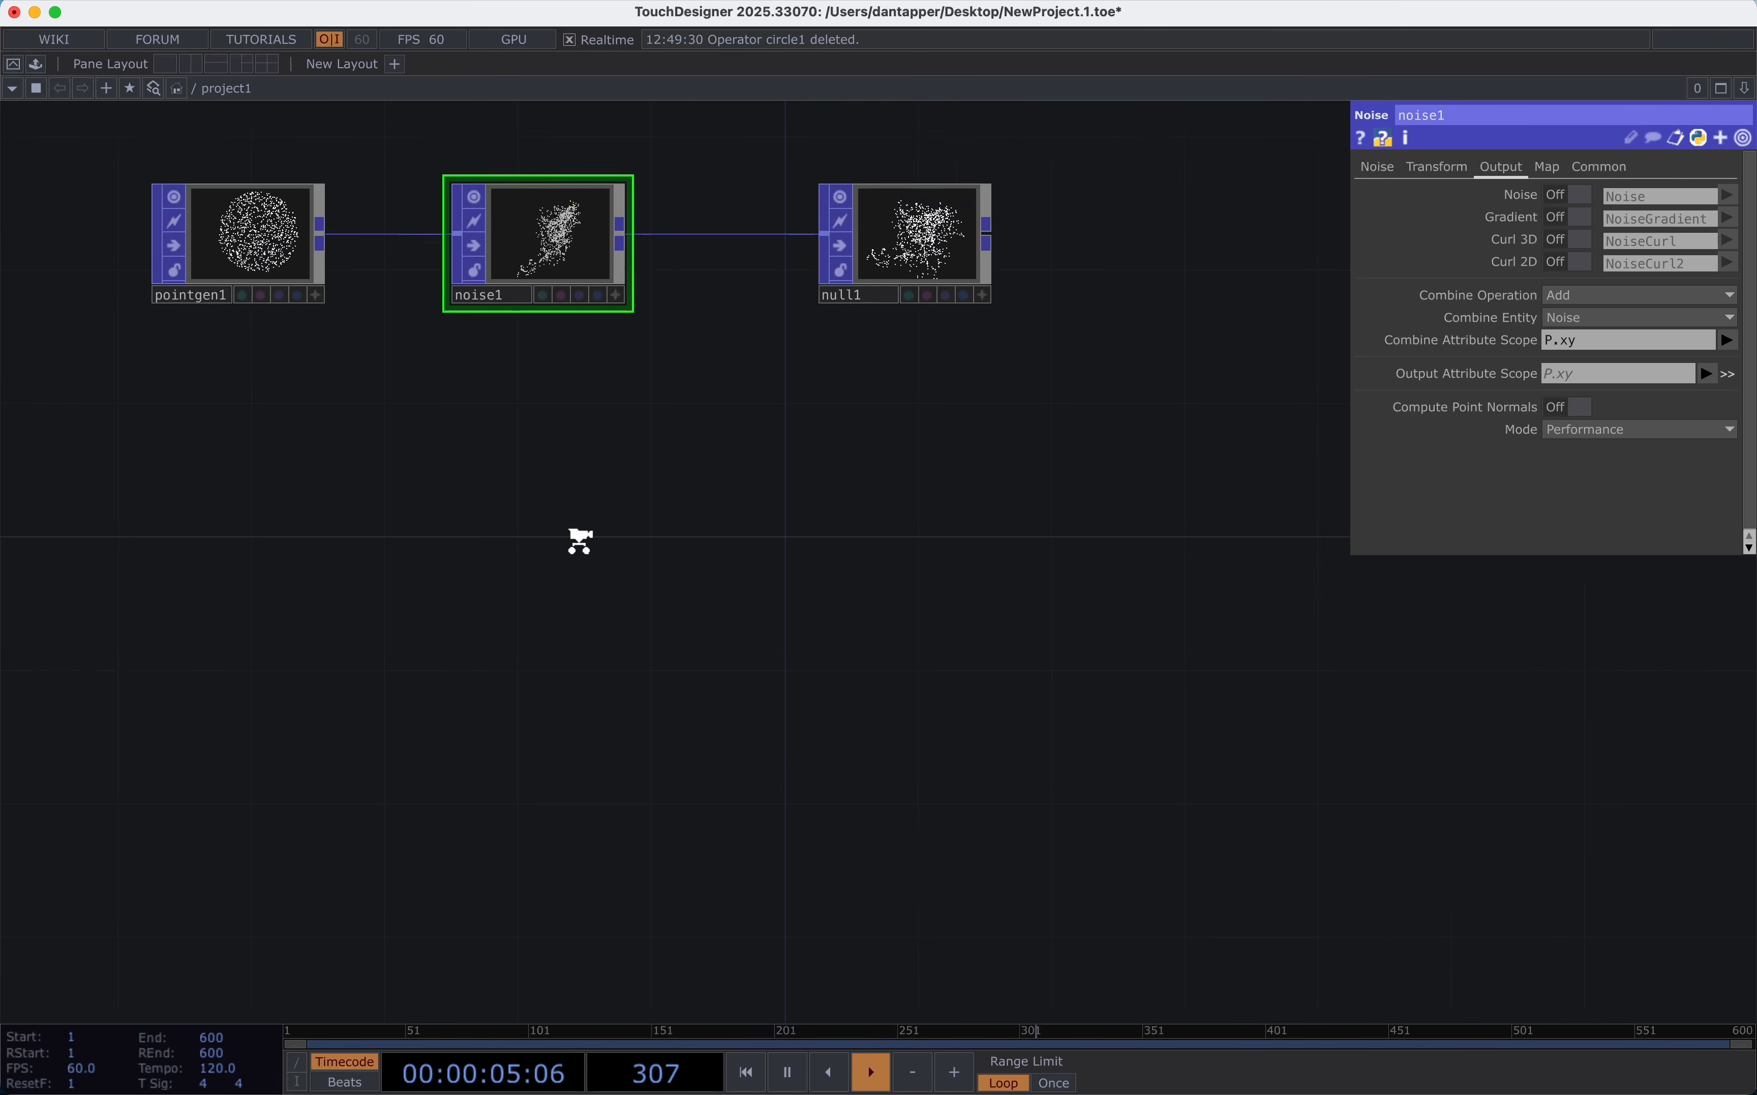
key("p")
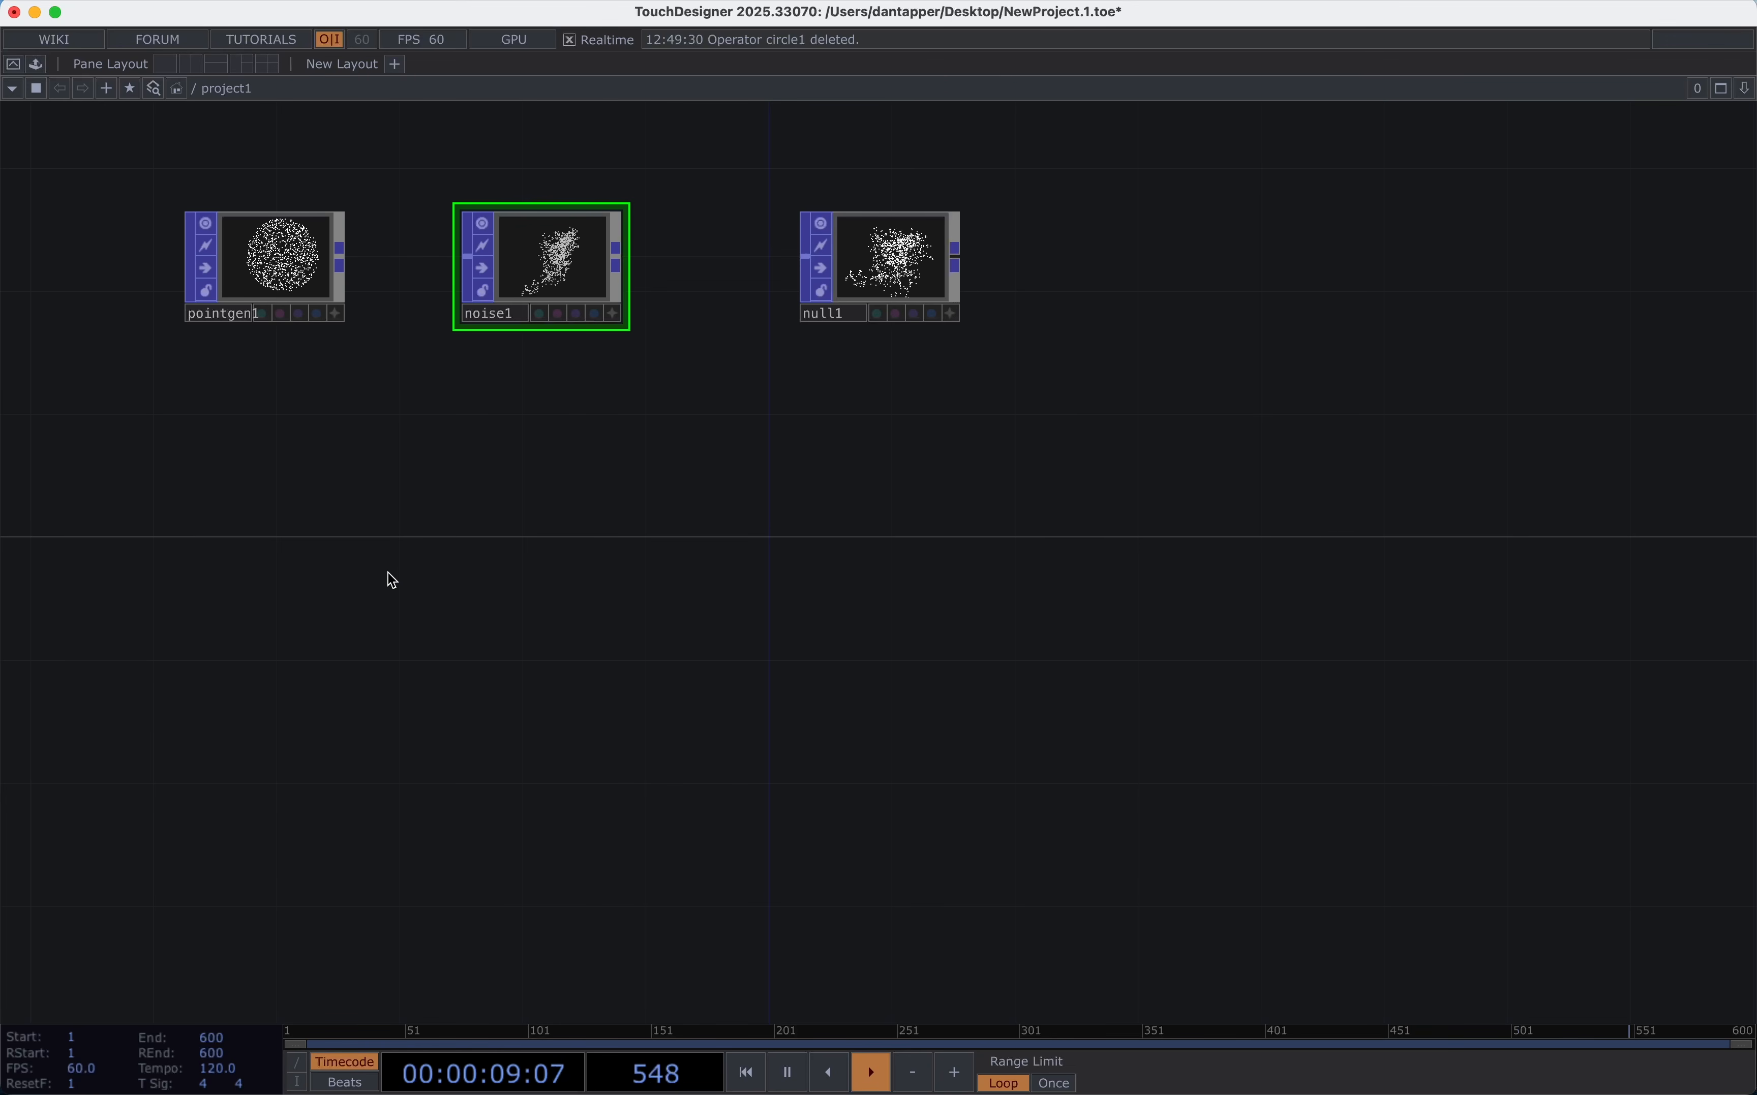
Add a Circle POP beneath the point generator.
key("Tab")
type("ci")
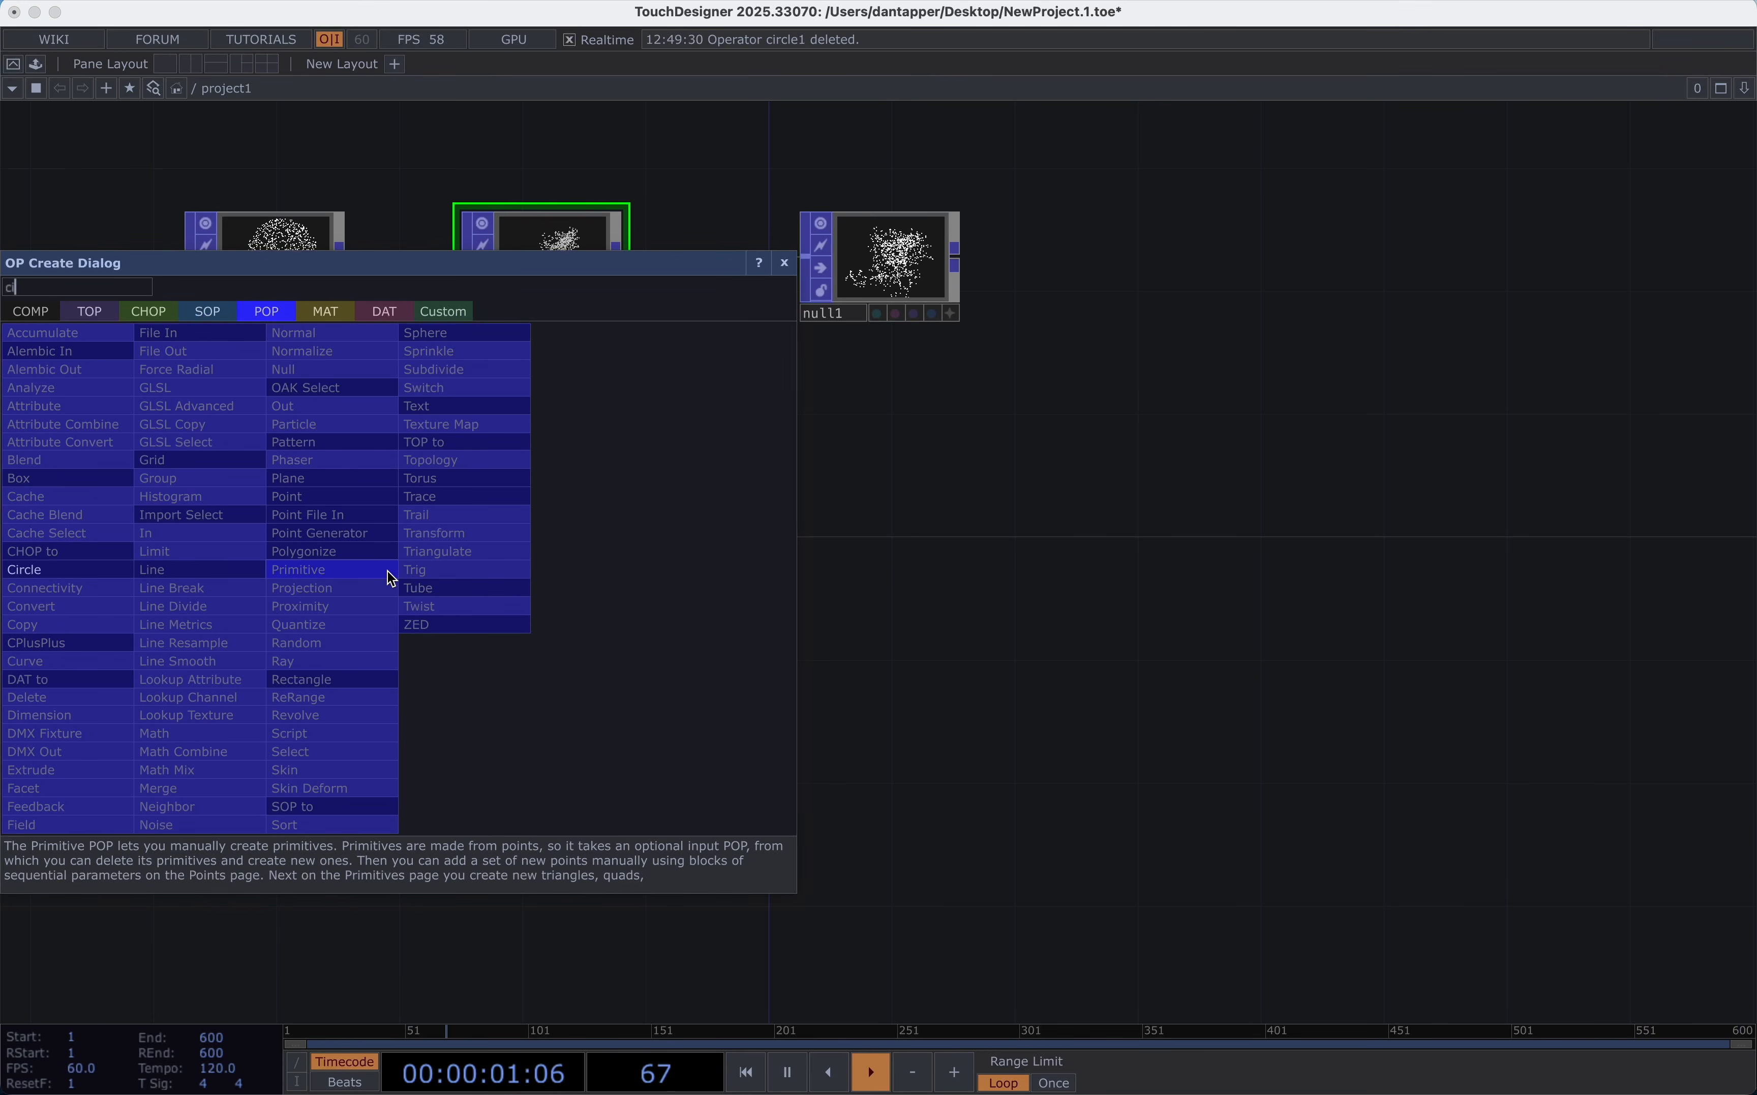
left_click(72, 571)
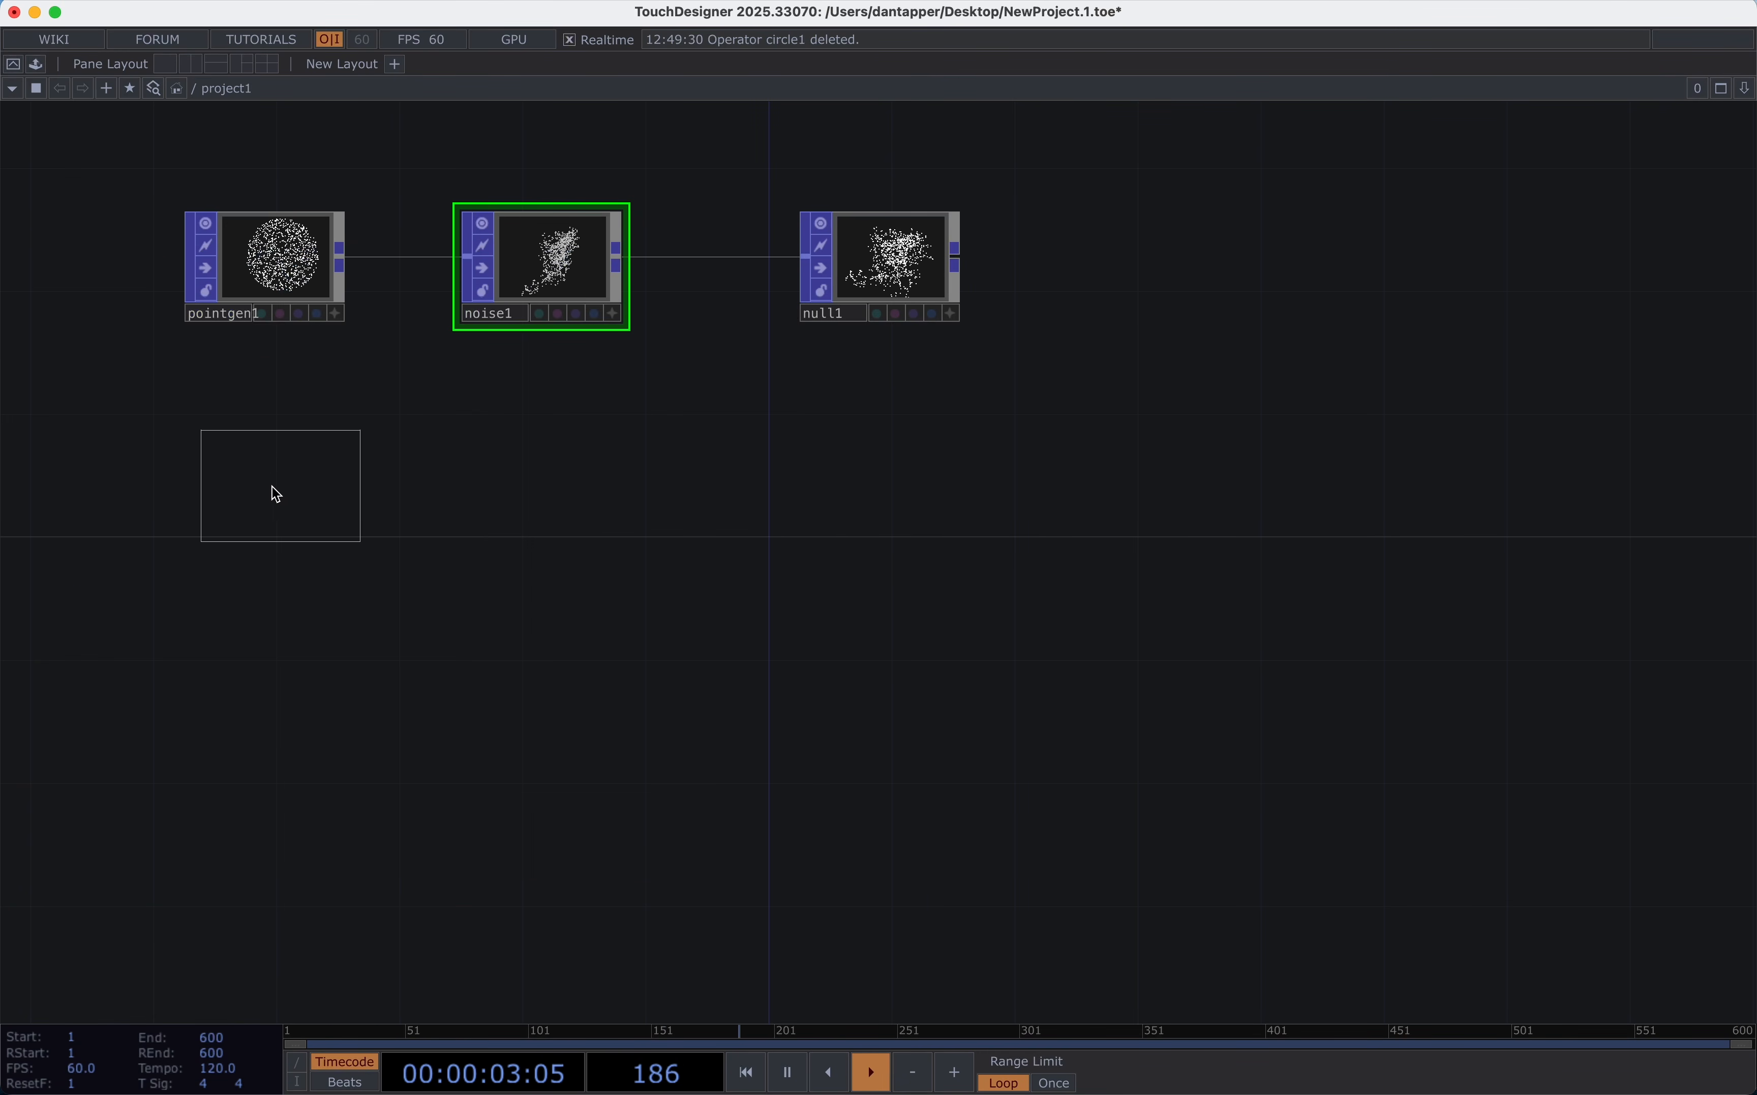
left_click(247, 491)
Connect a Null POP to the circle's output and align it directly under null1.
left_click(308, 473)
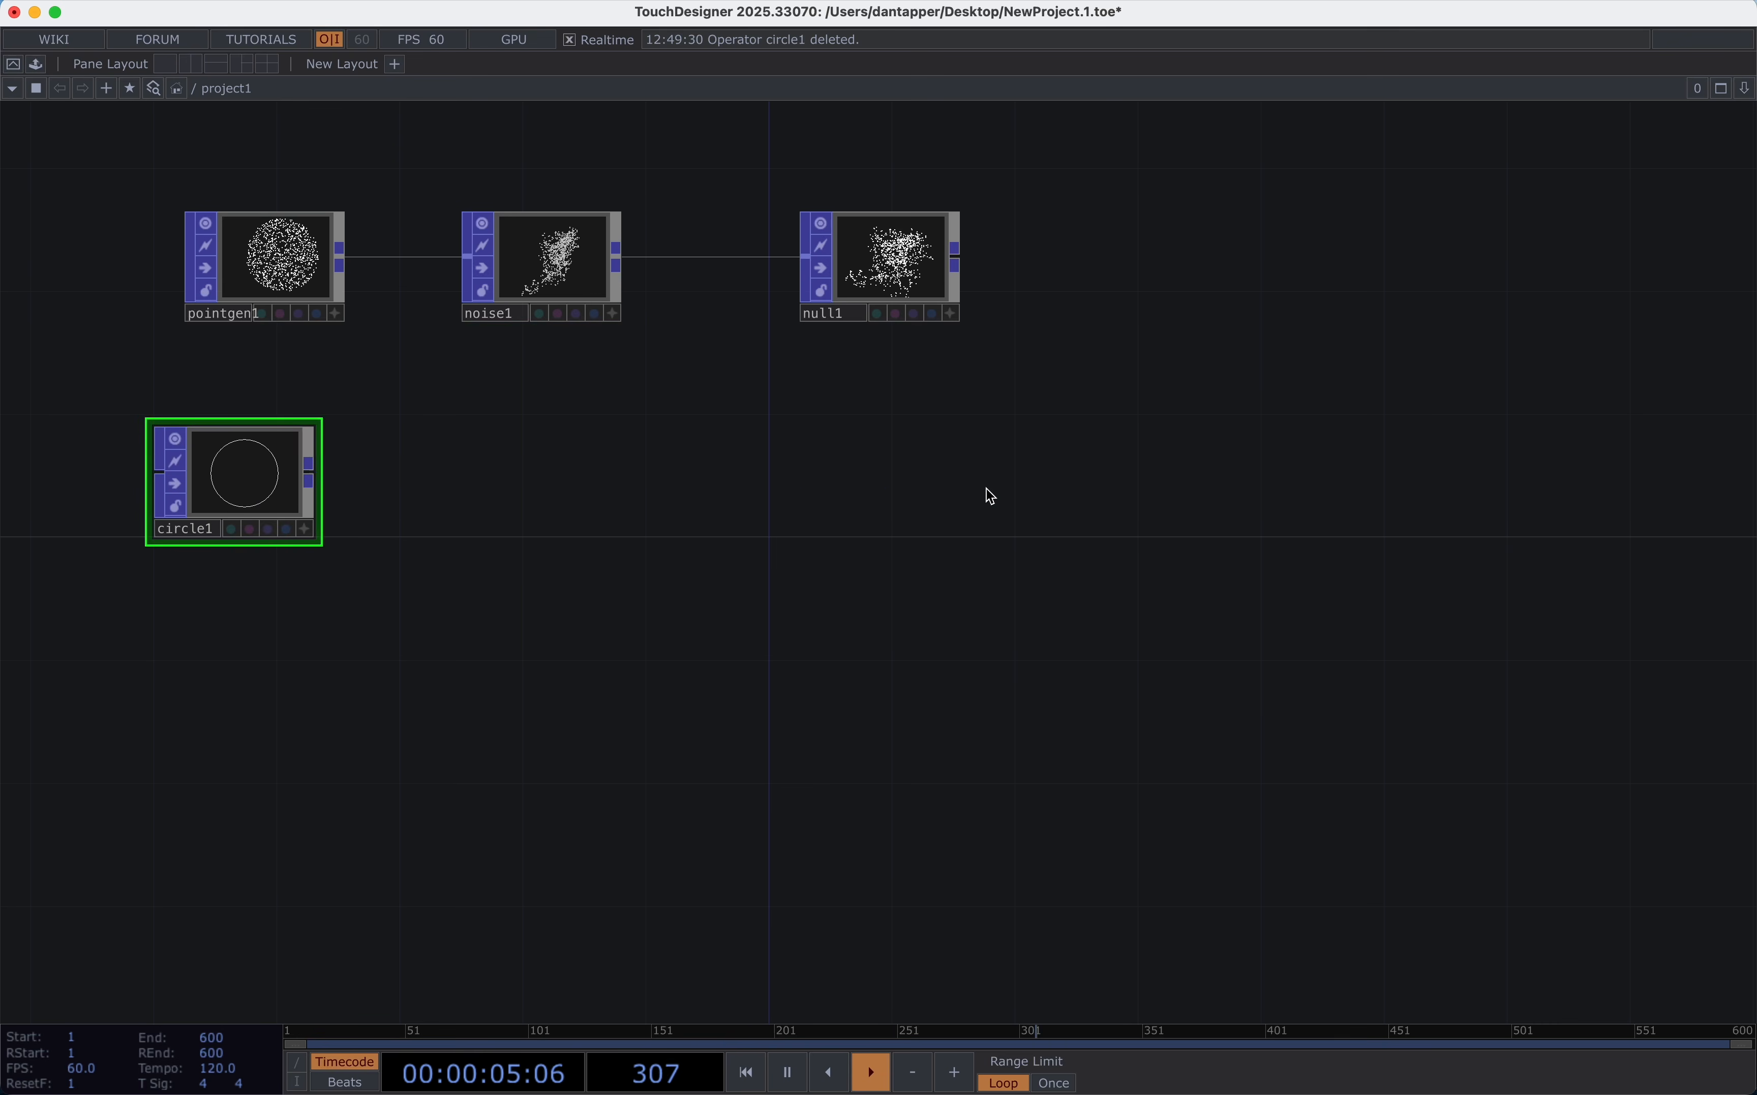
left_click(986, 489)
left_click(909, 275)
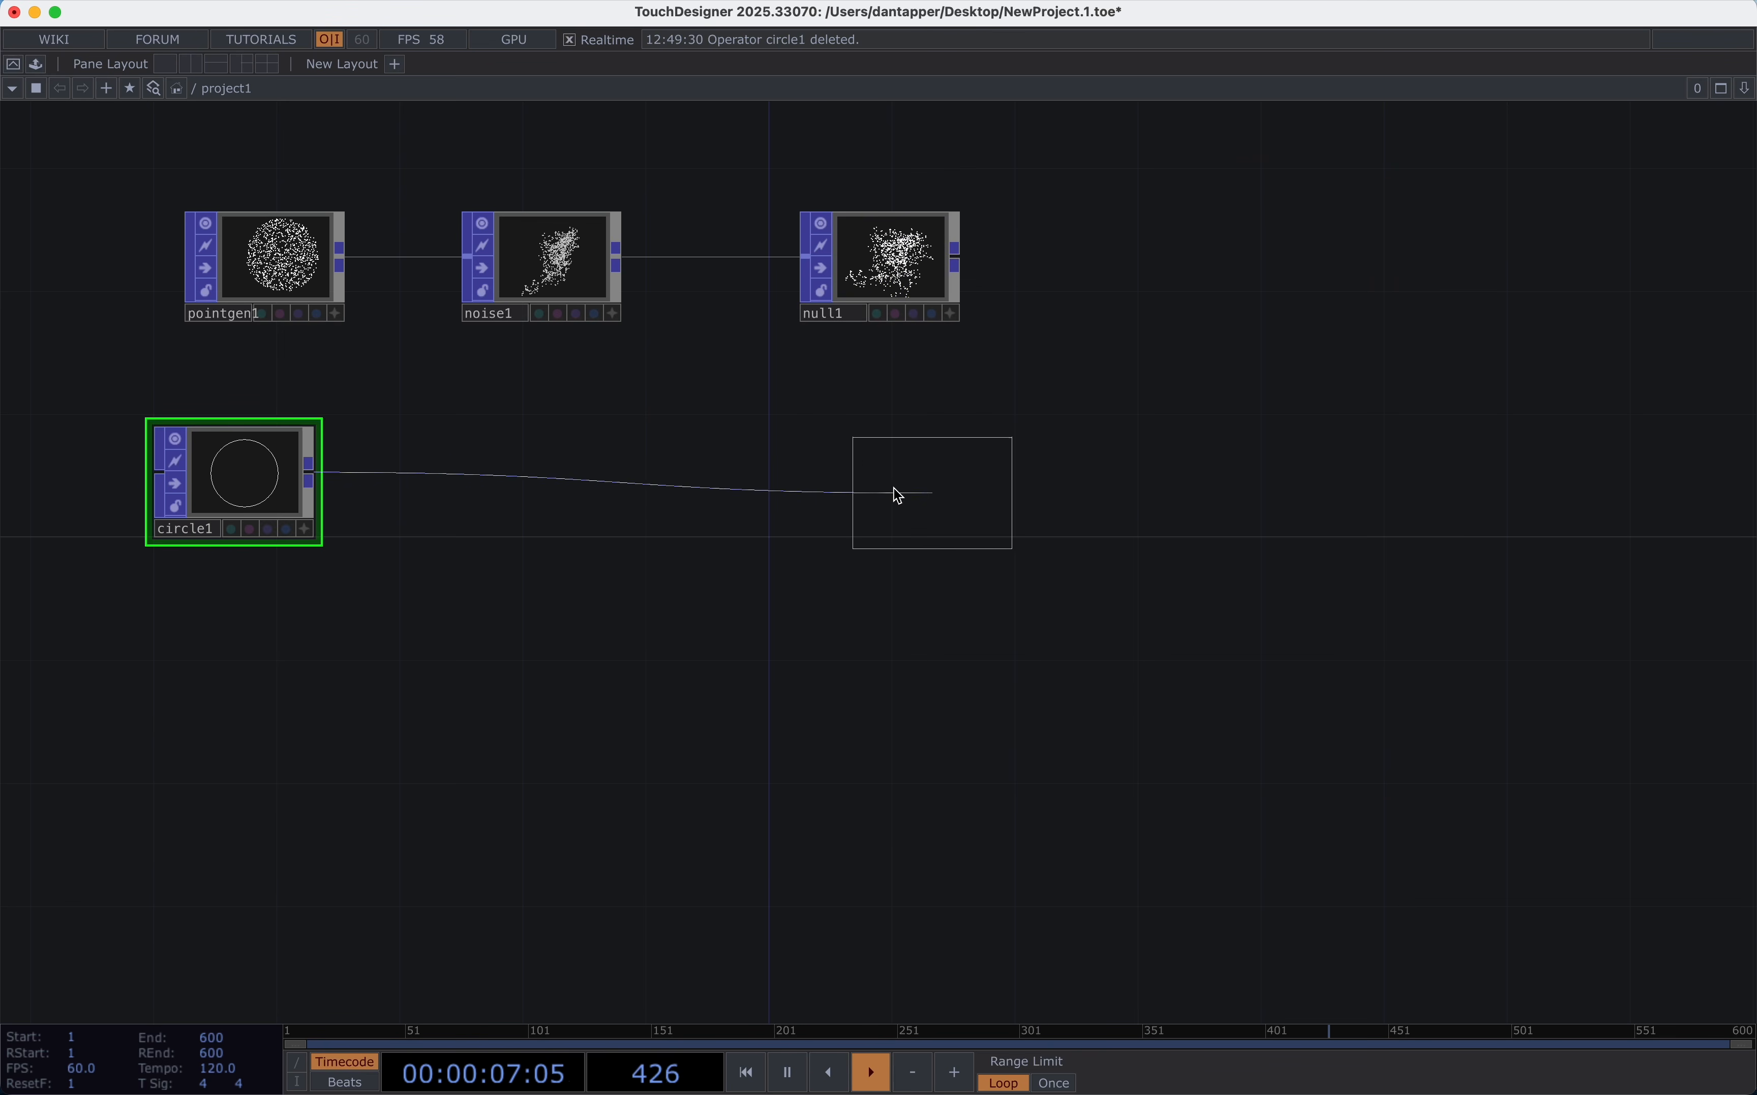
left_click(882, 464)
left_click_drag(882, 478, 881, 509)
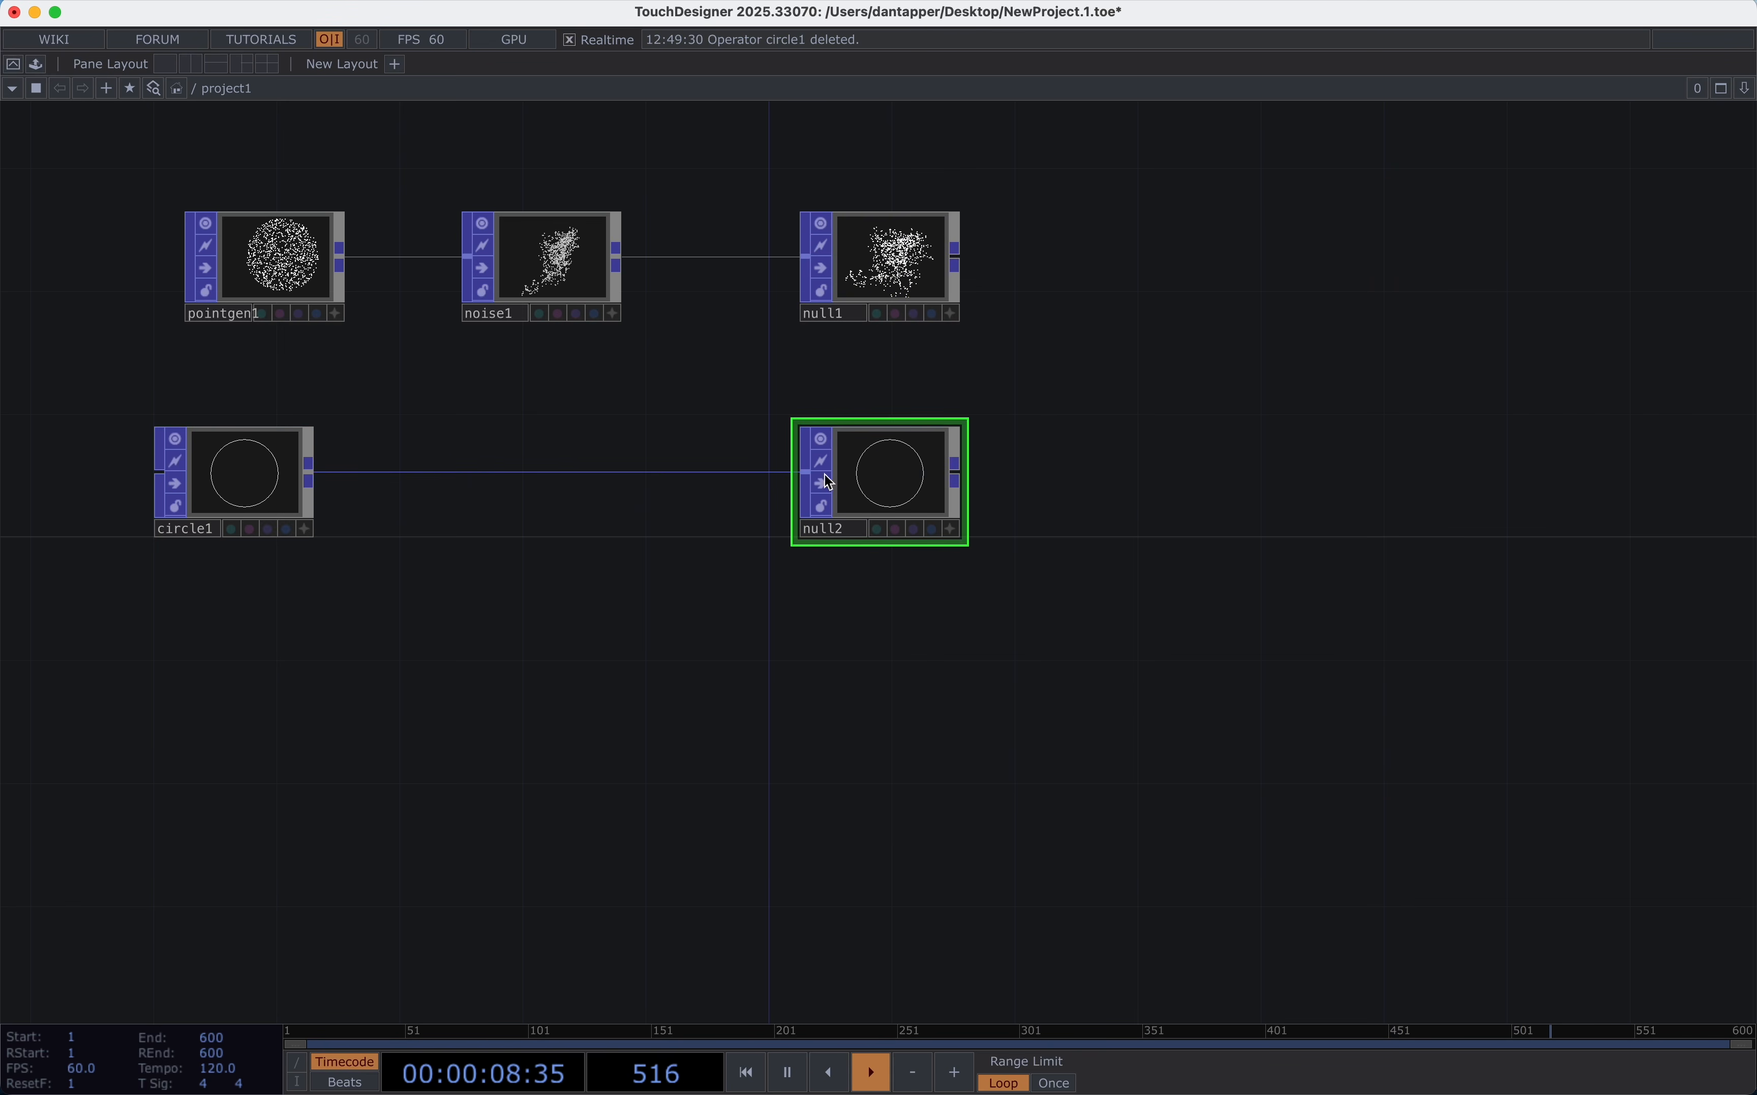
Set the circle's Divisions to 200.
left_click(235, 479)
key("p")
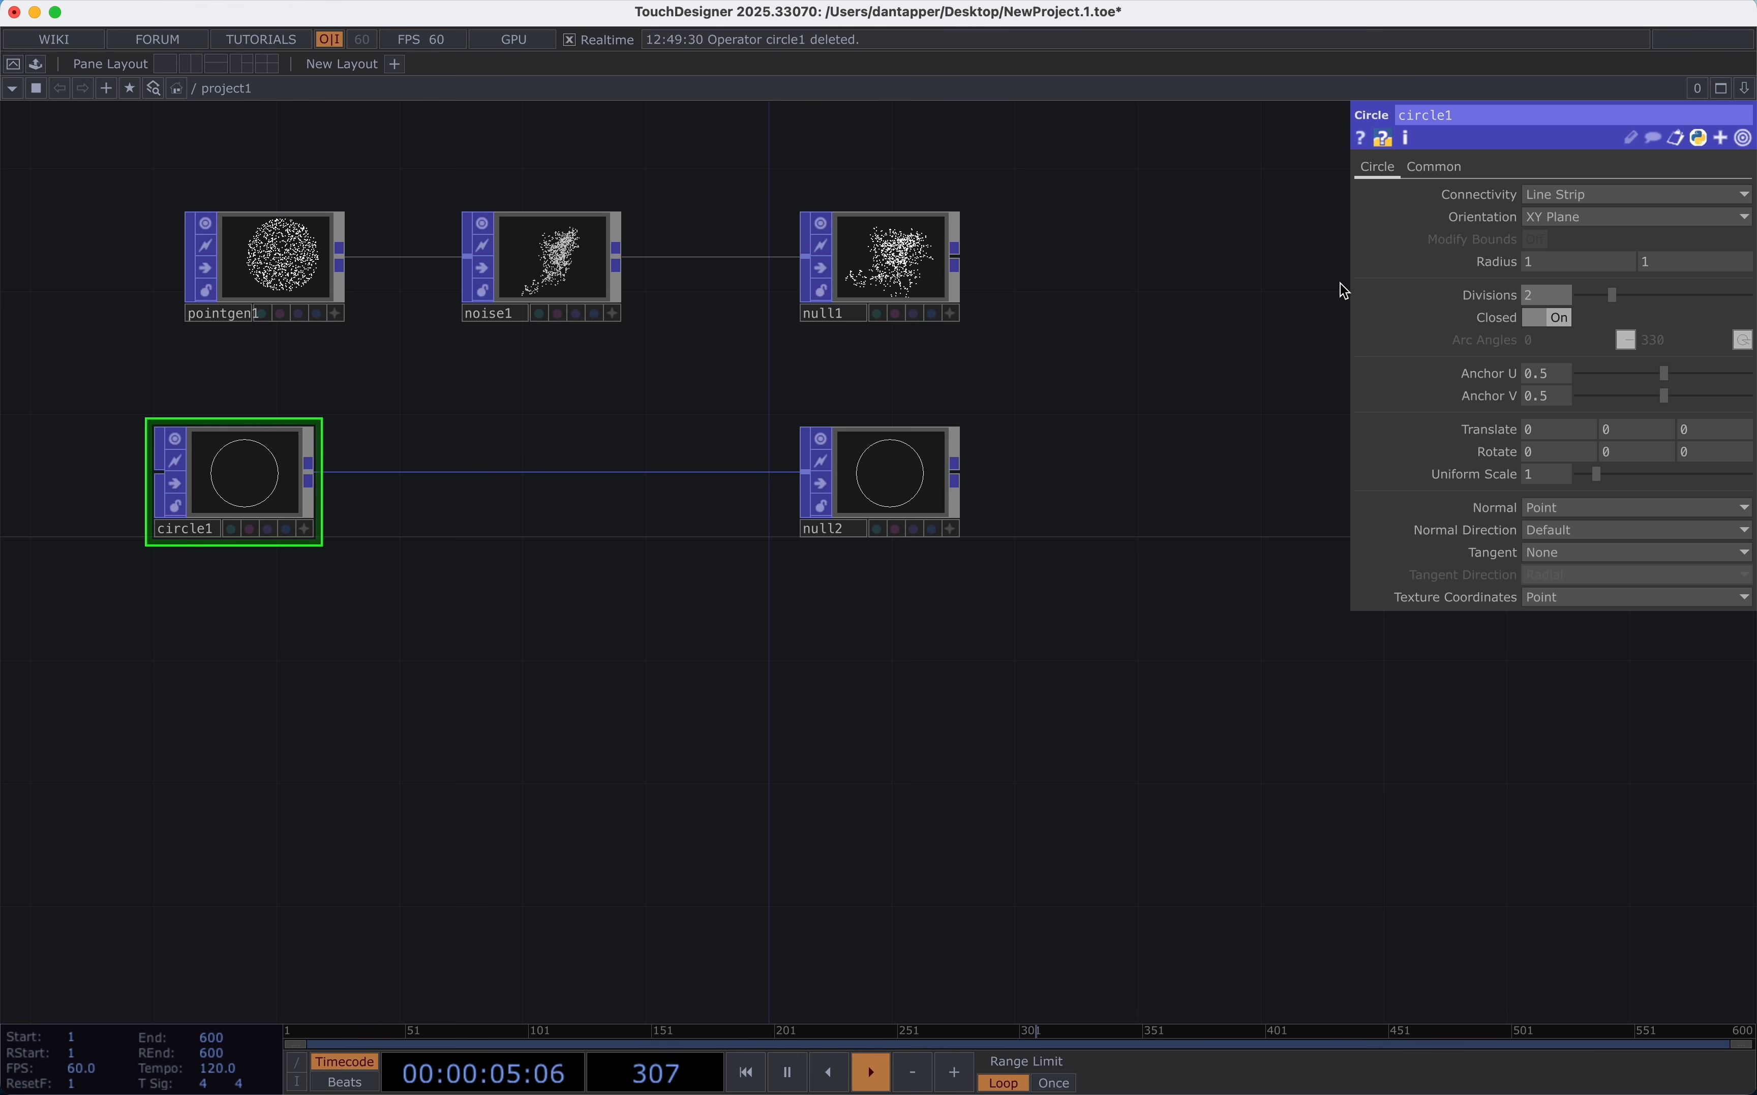
type("00")
key("Return")
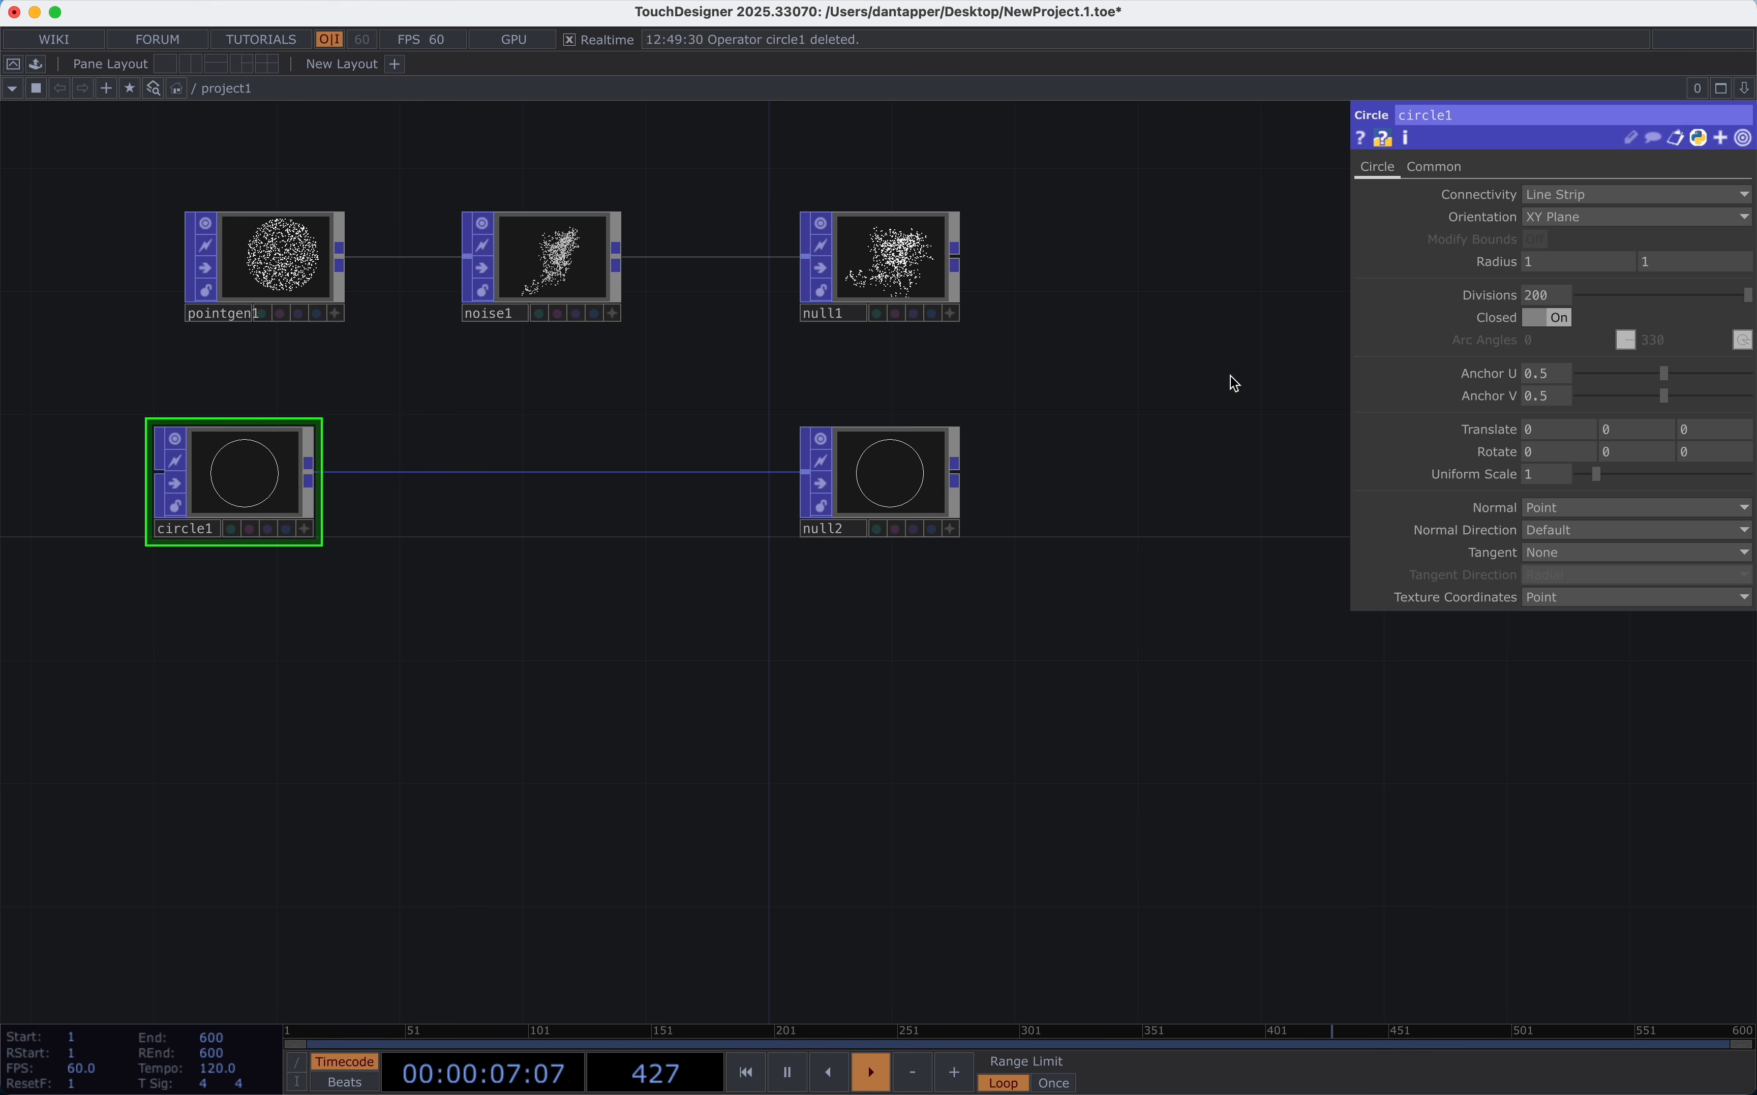
key("p")
Split the workspace with a geometry viewer in the second pane, and display null1 and null2 together in a frontal view.
key("alt+[")
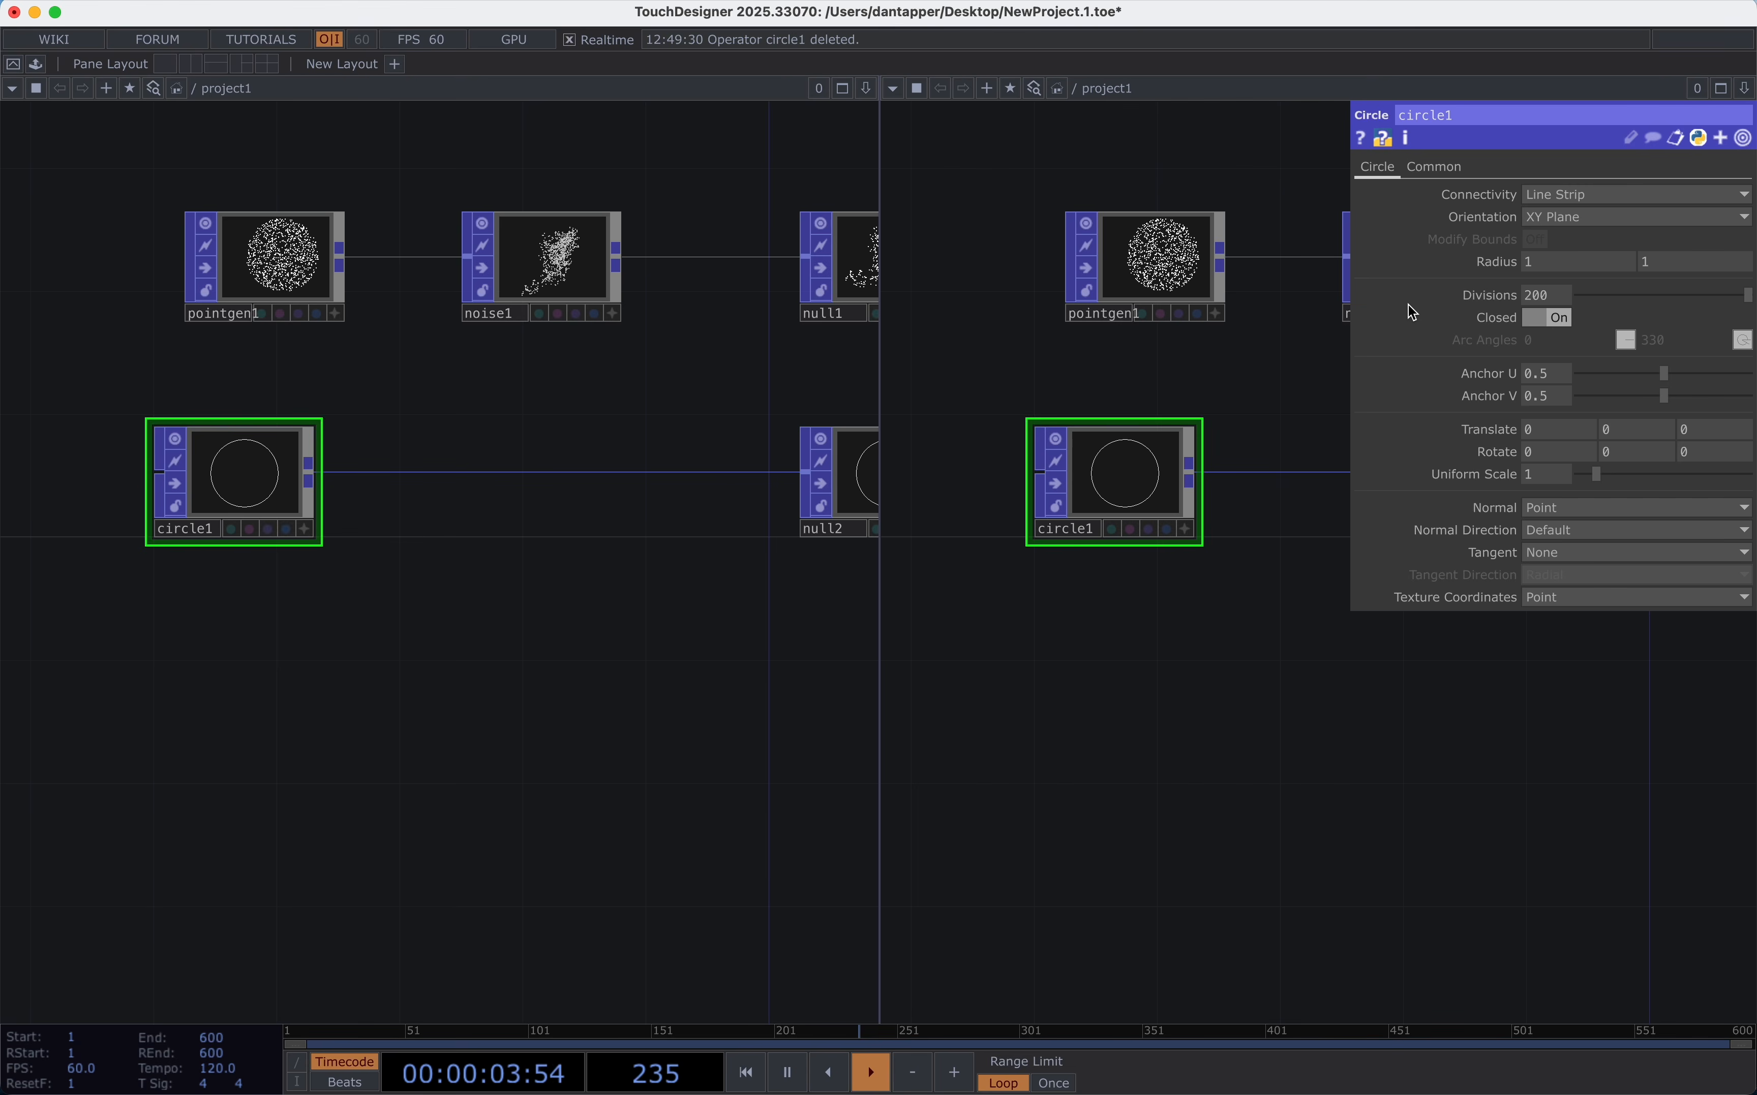
key("alt+3")
left_click_drag(804, 362, 506, 382)
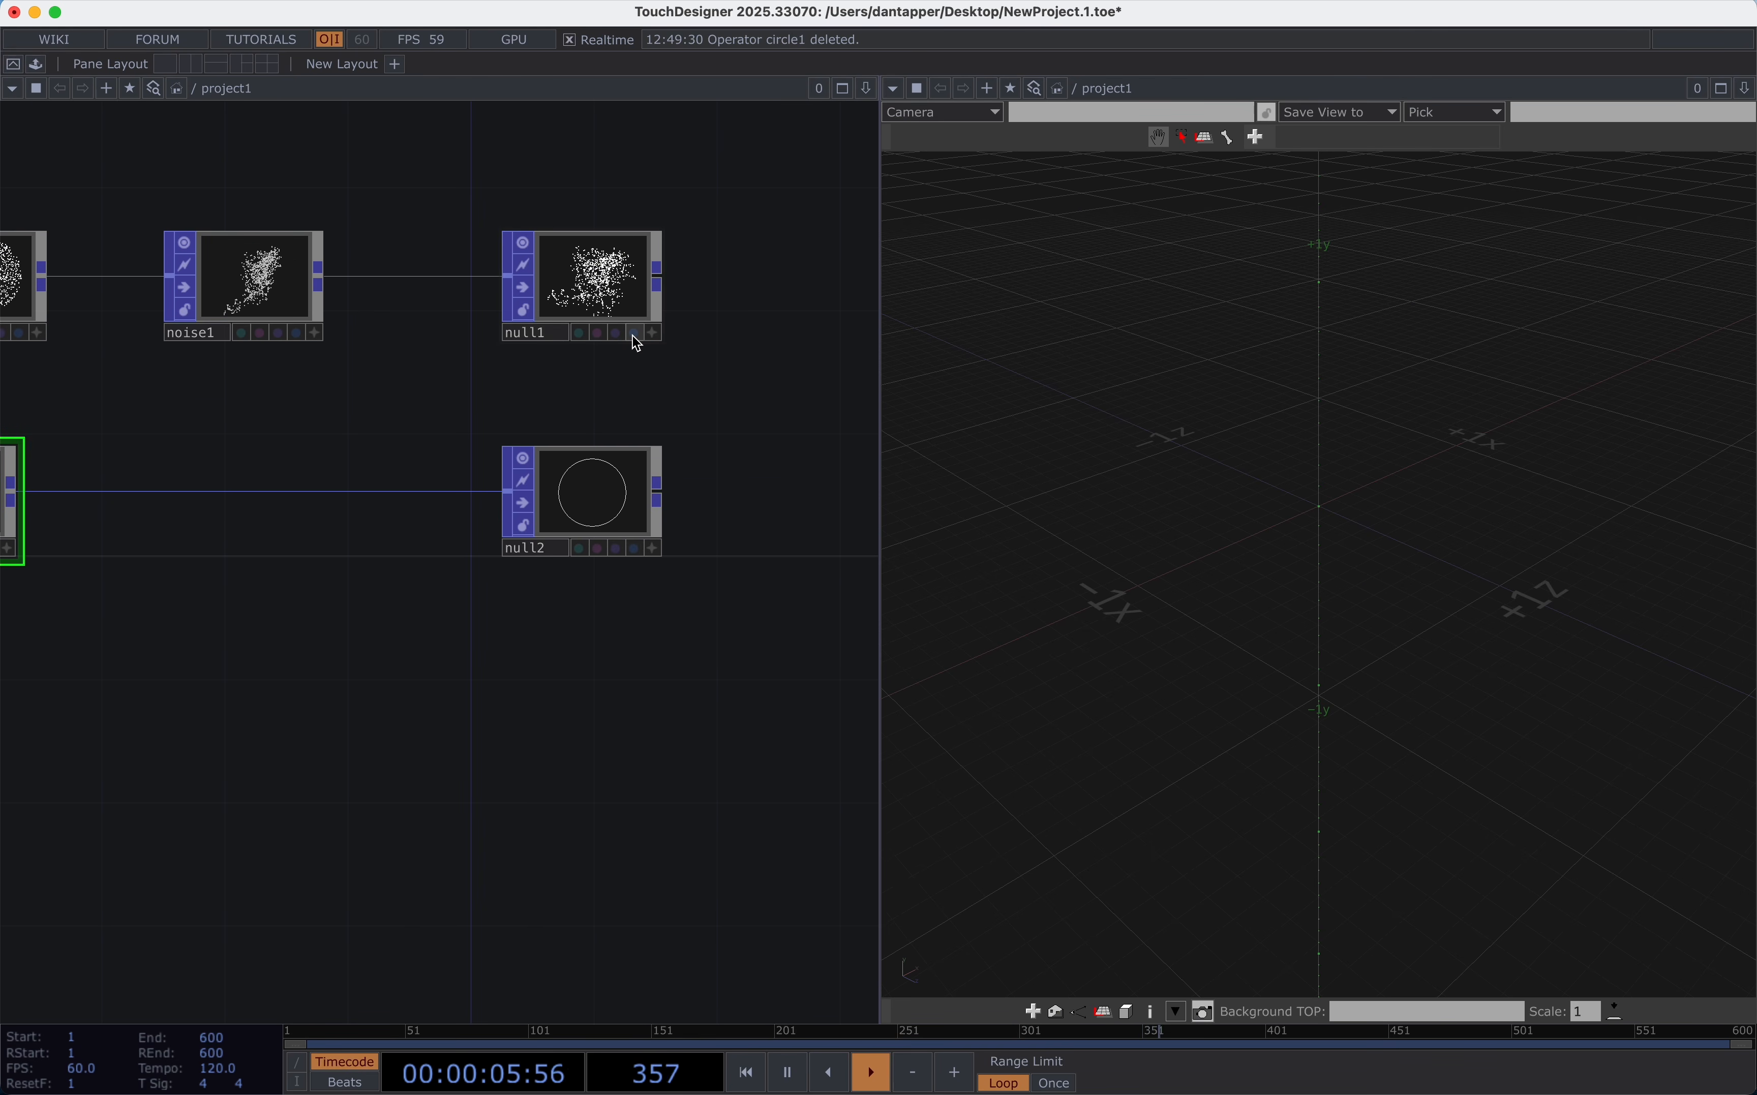
left_click(634, 548)
left_click_drag(1224, 576, 1296, 504)
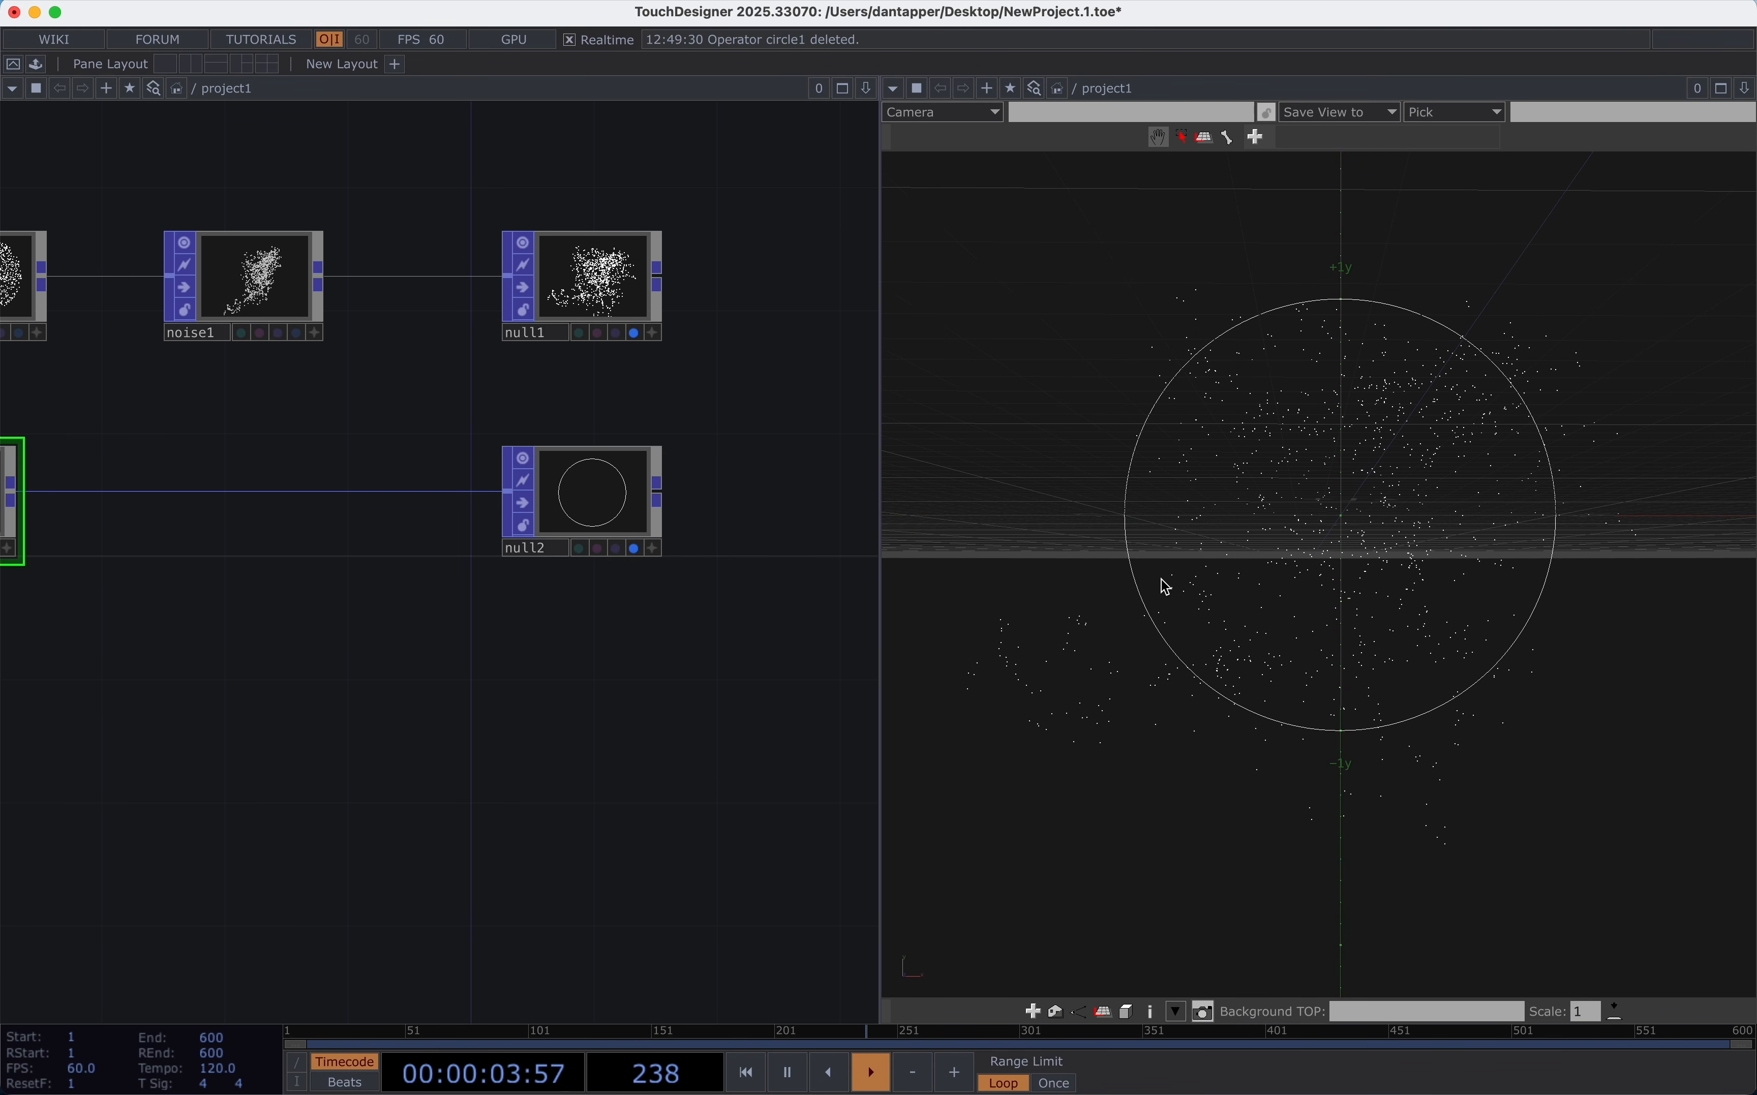
Insert a Transform POP into the wire between circle1 and null2.
right_click(191, 498)
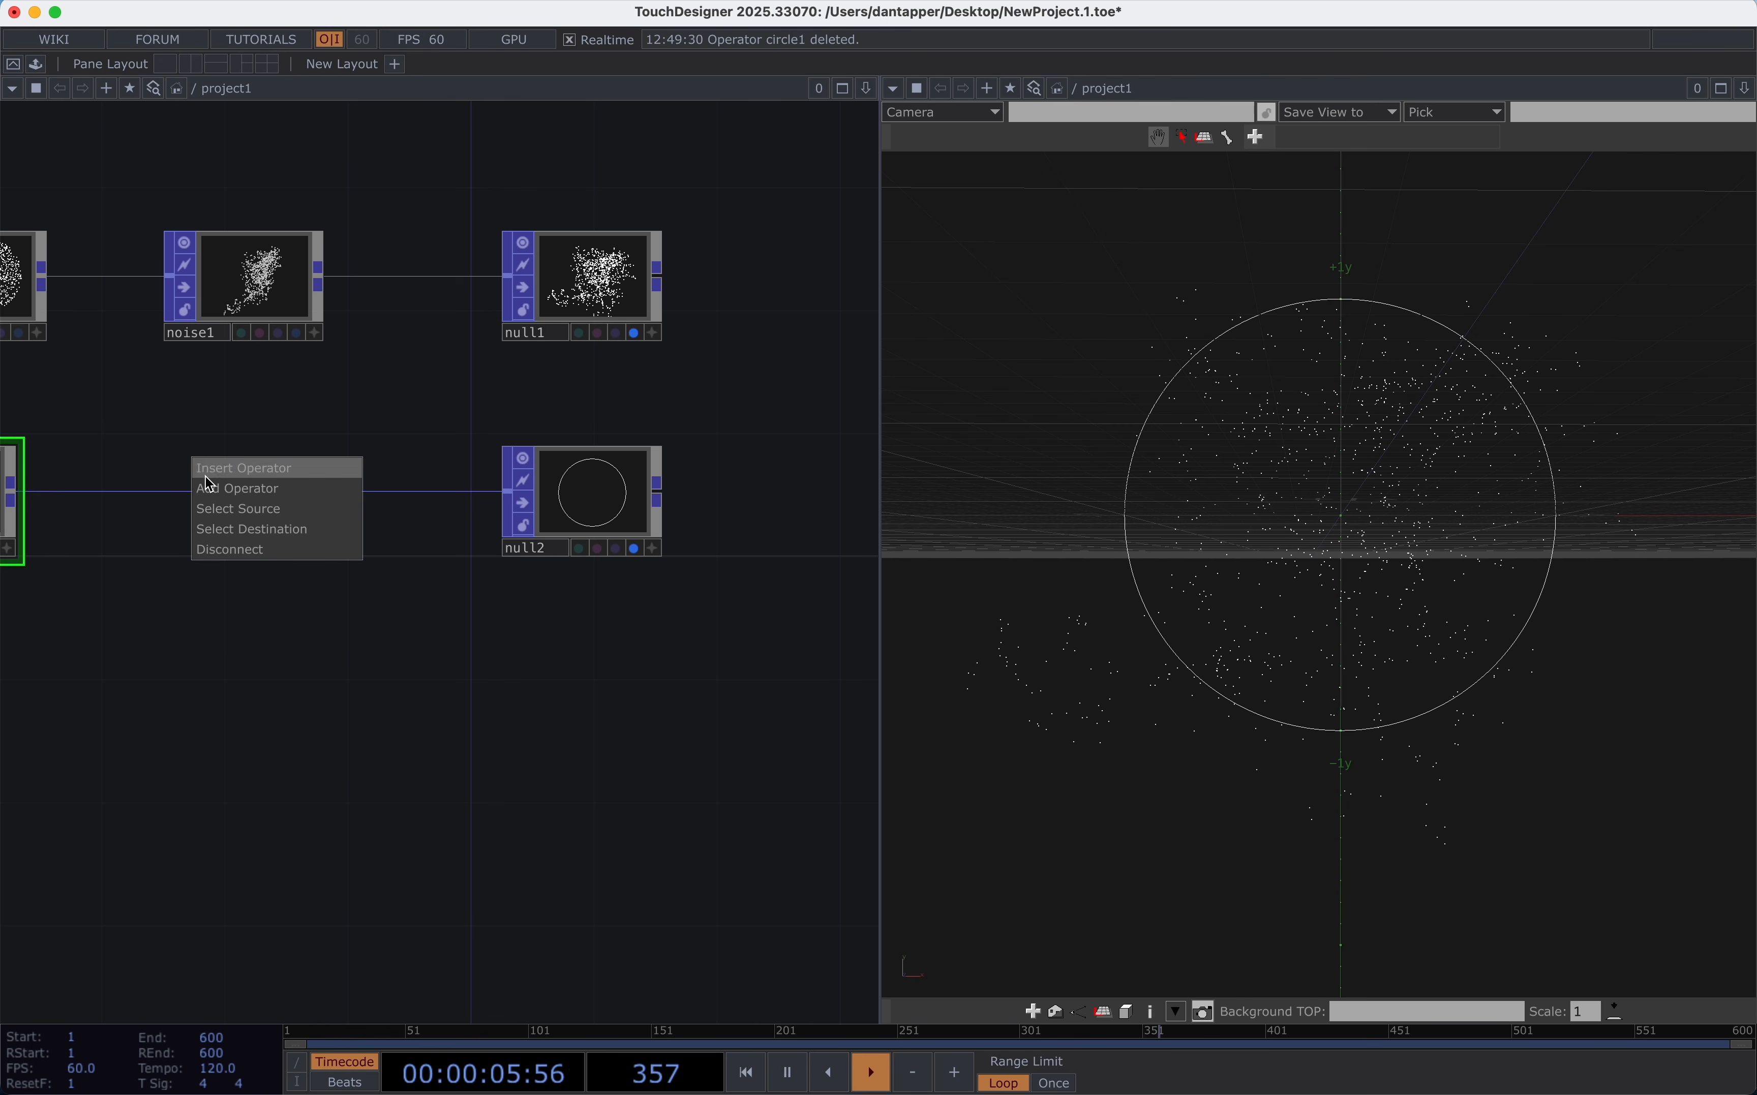
left_click(231, 468)
type("tr")
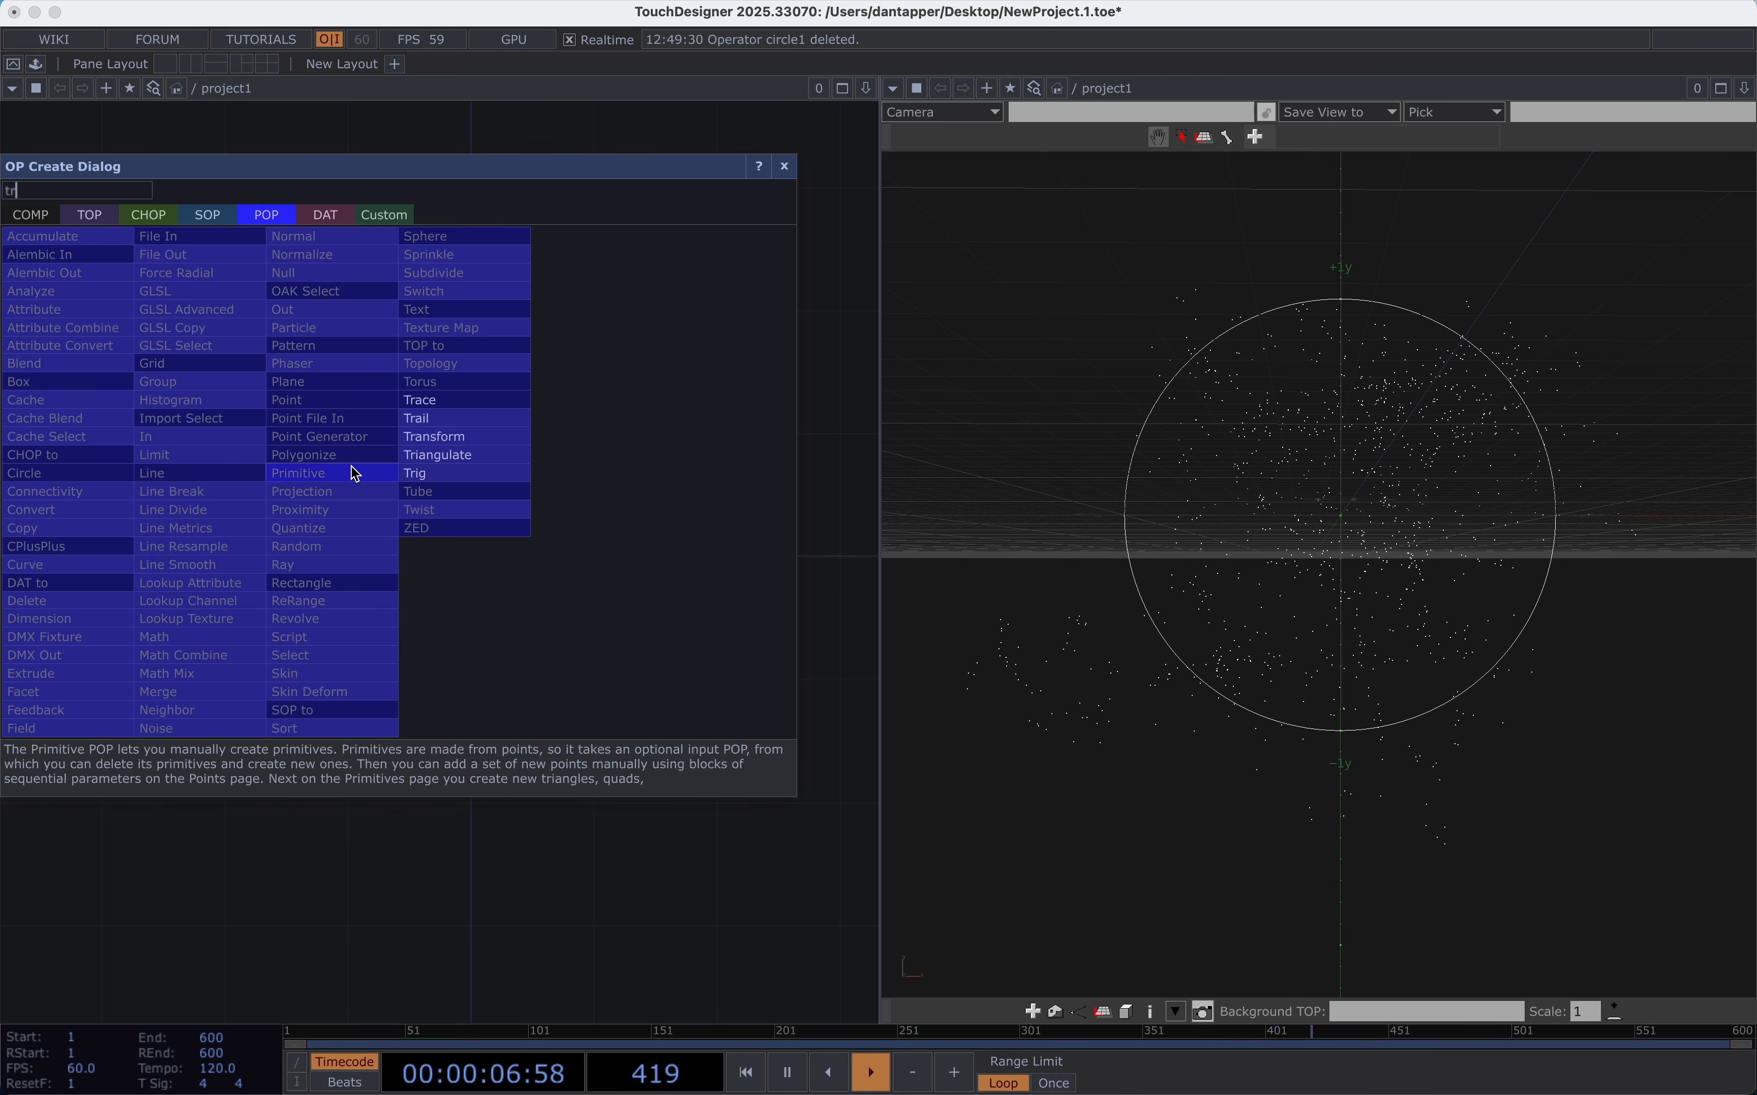
left_click(431, 436)
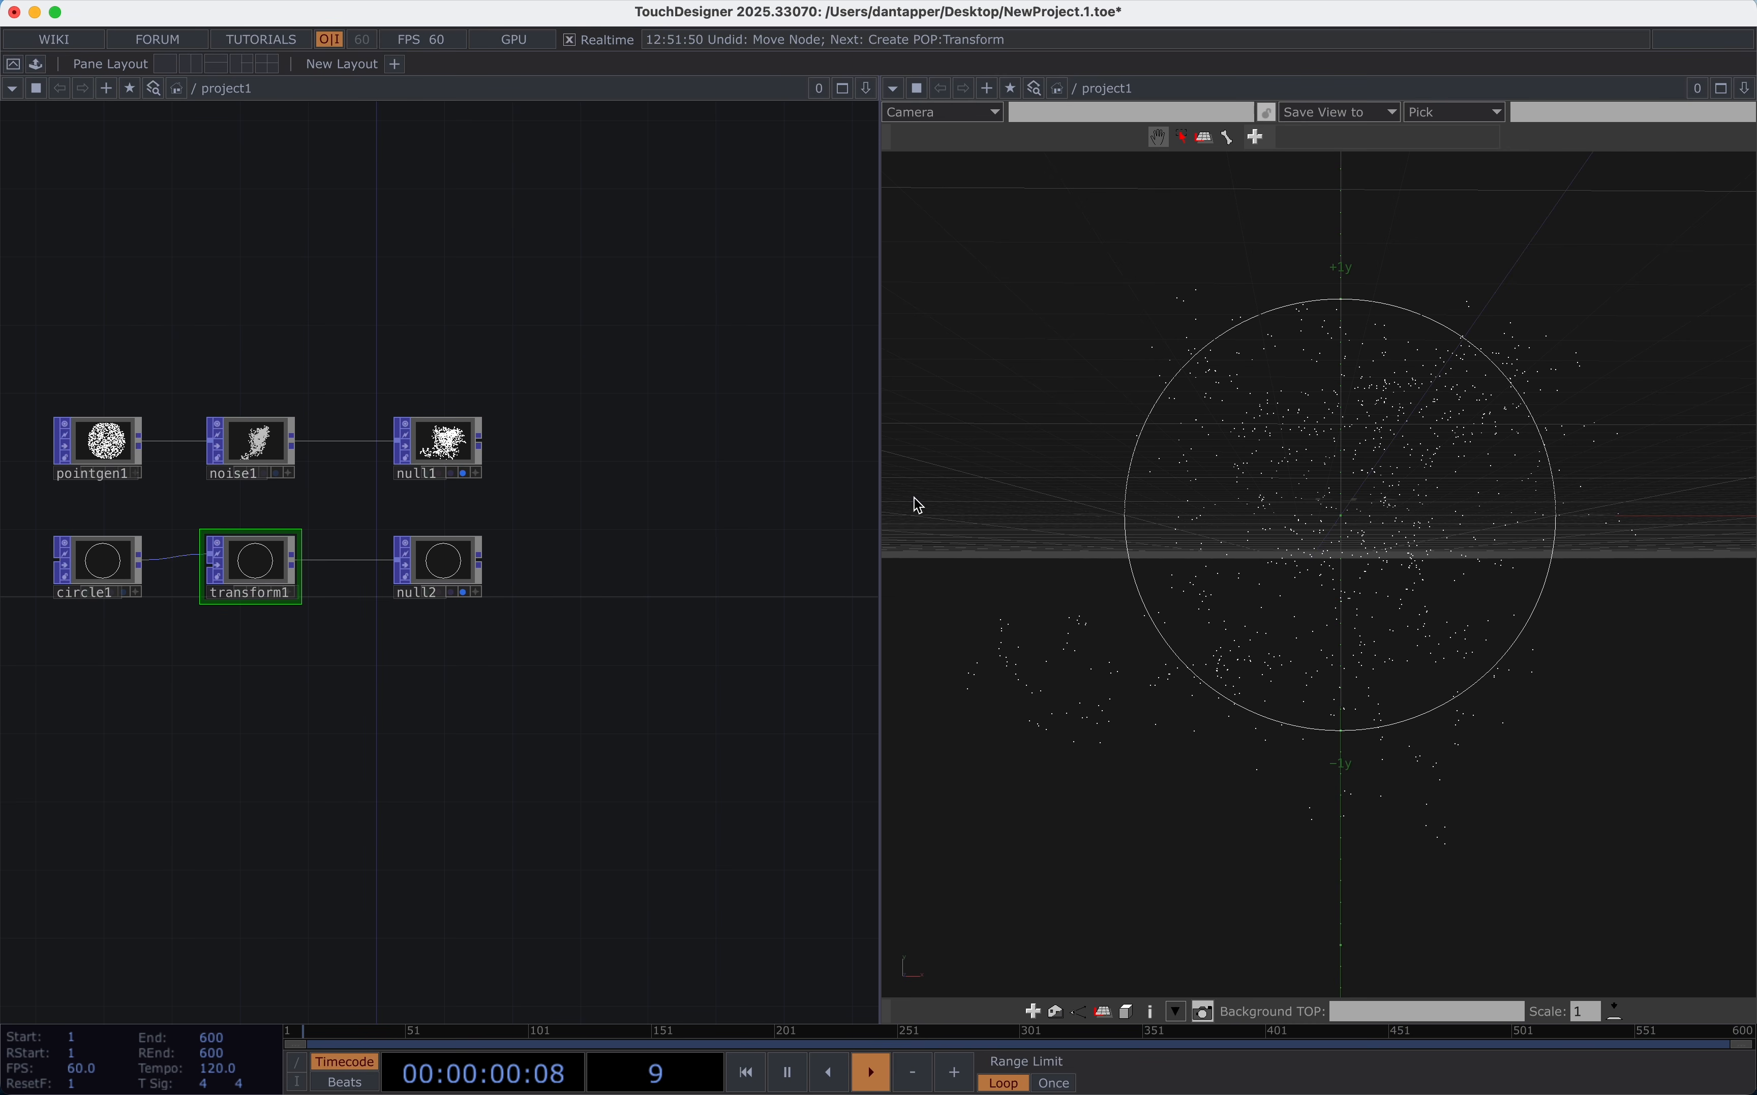
Add a Neighbor POP fed by null2 as the first input and null1 as the second, placed just after both nulls.
left_click(642, 552)
type("ne")
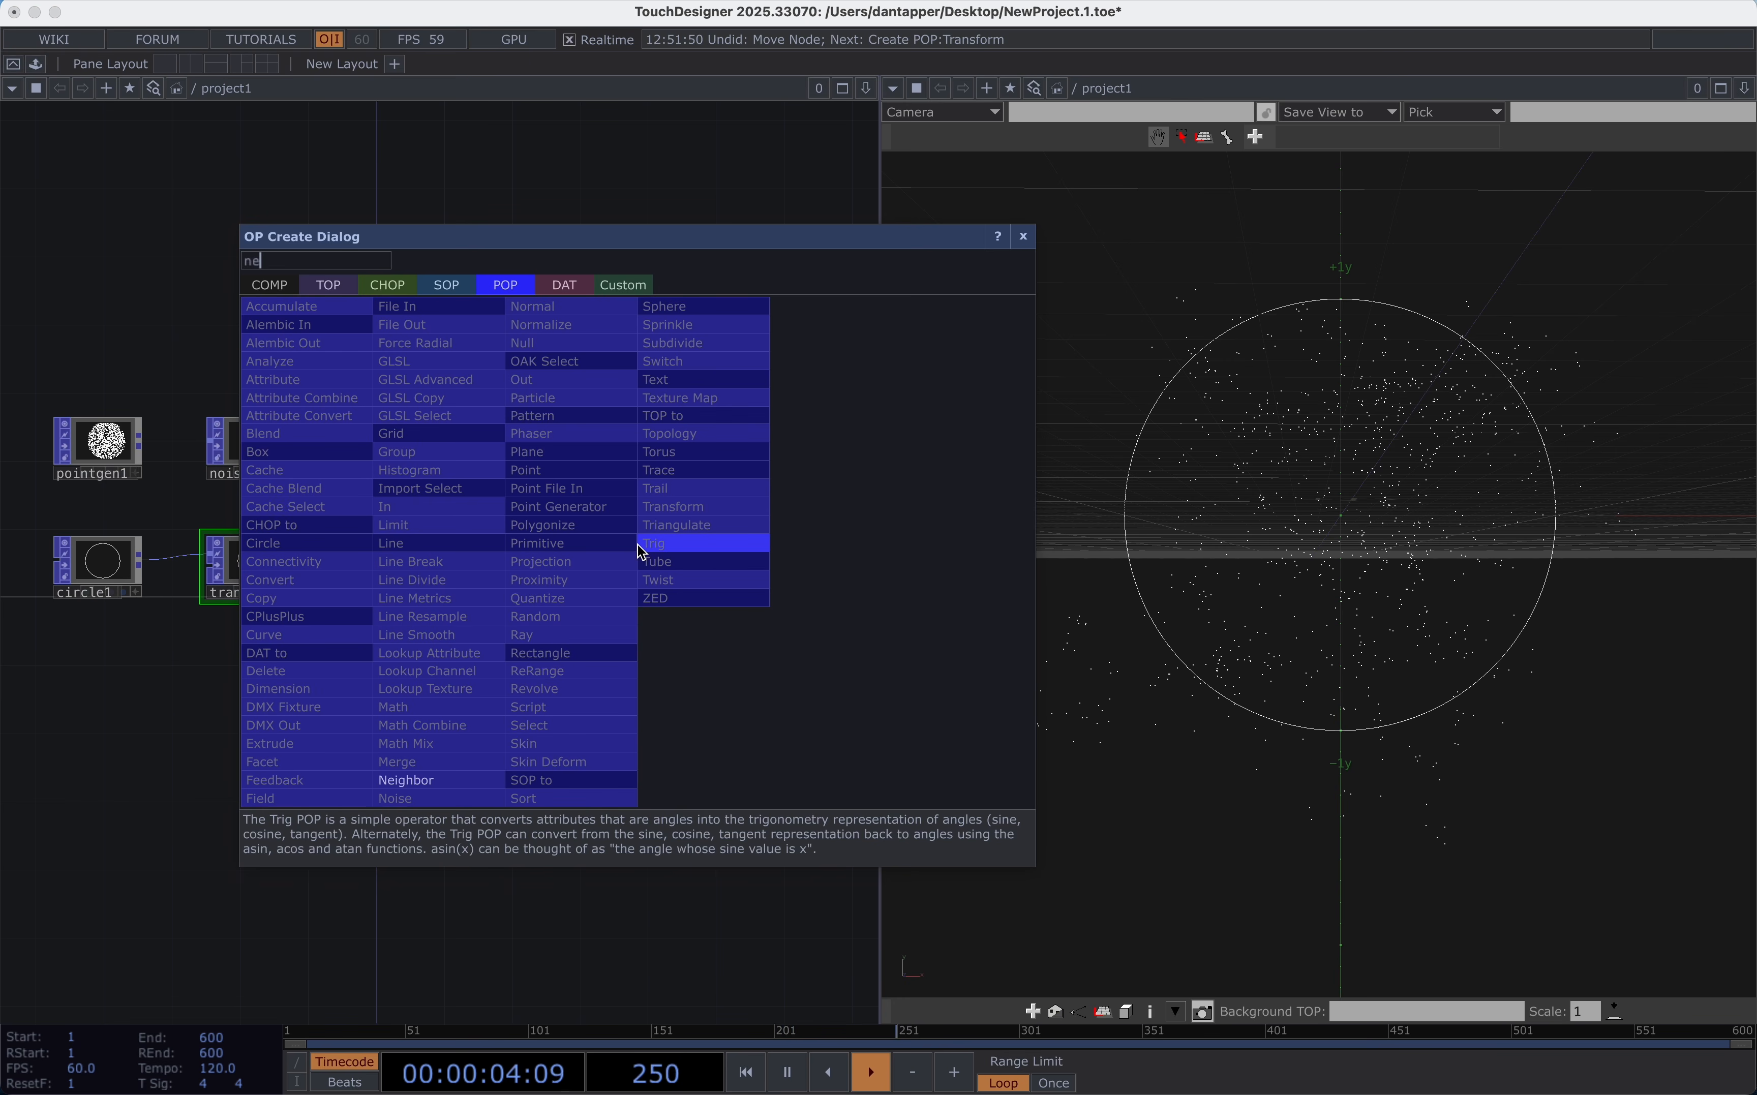
left_click(424, 785)
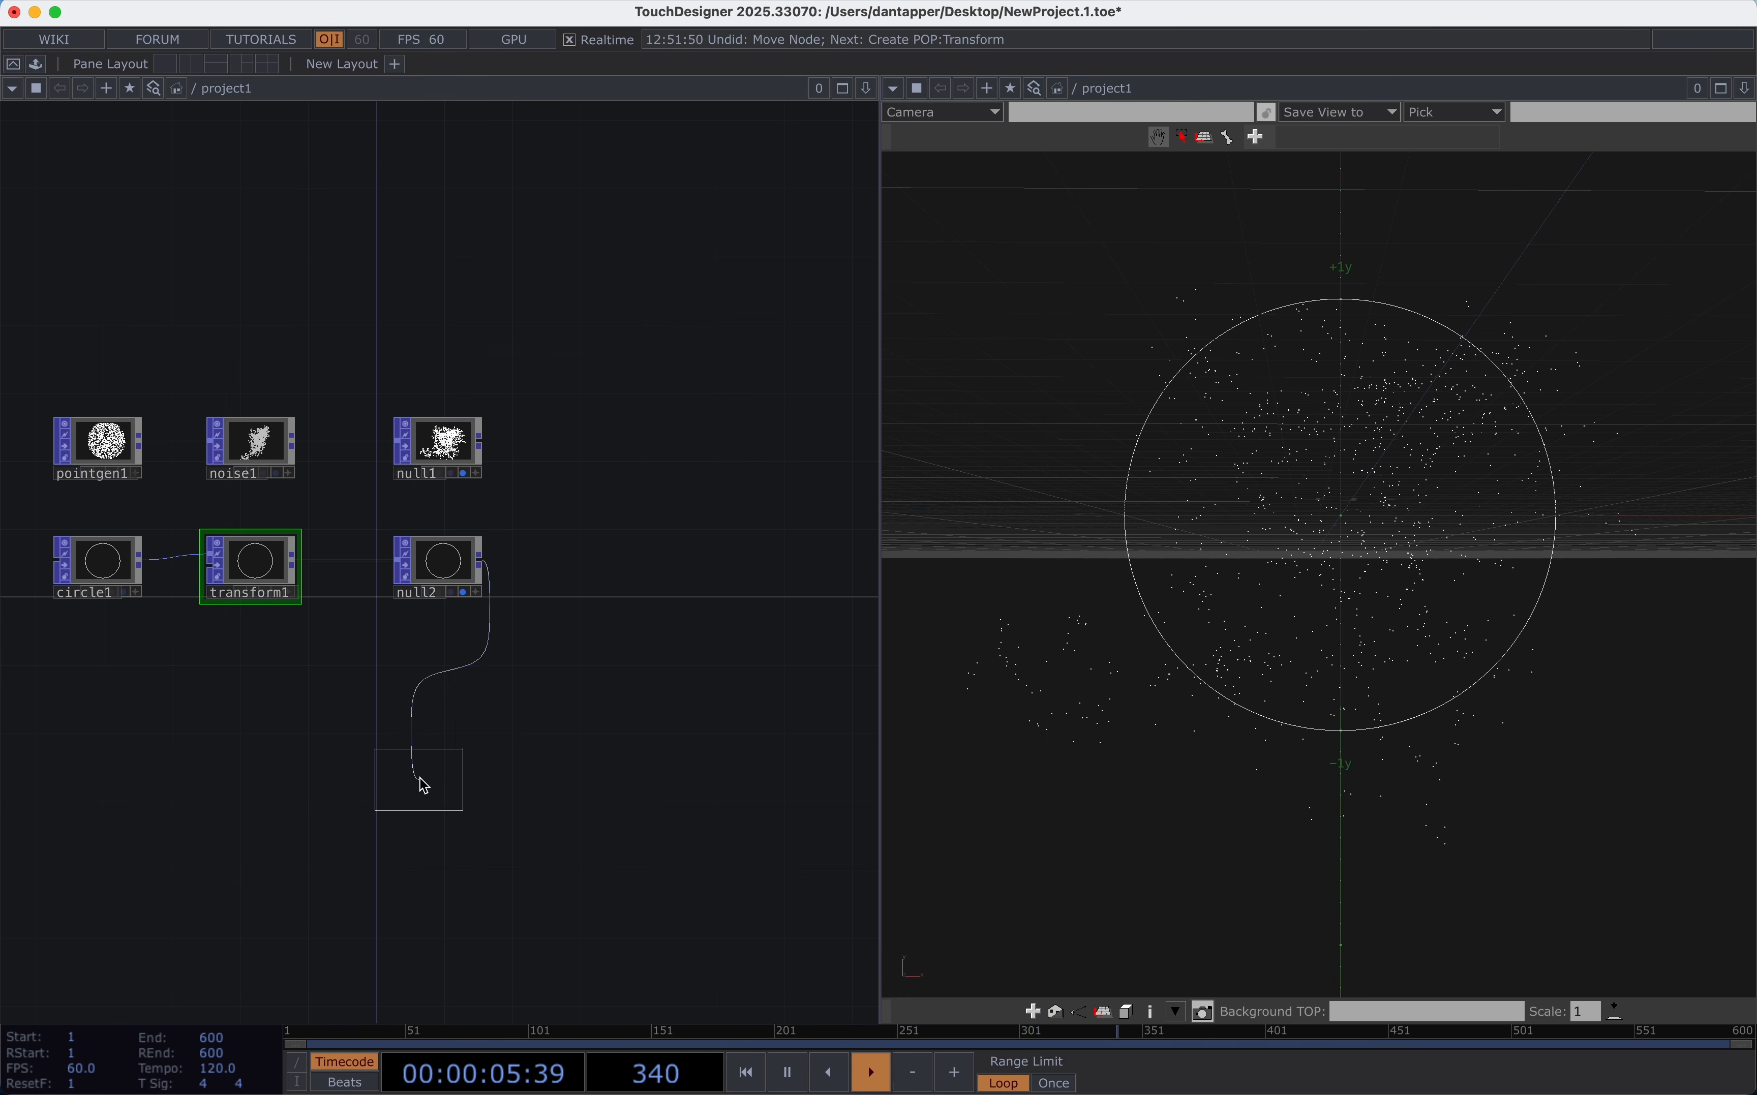
left_click(629, 548)
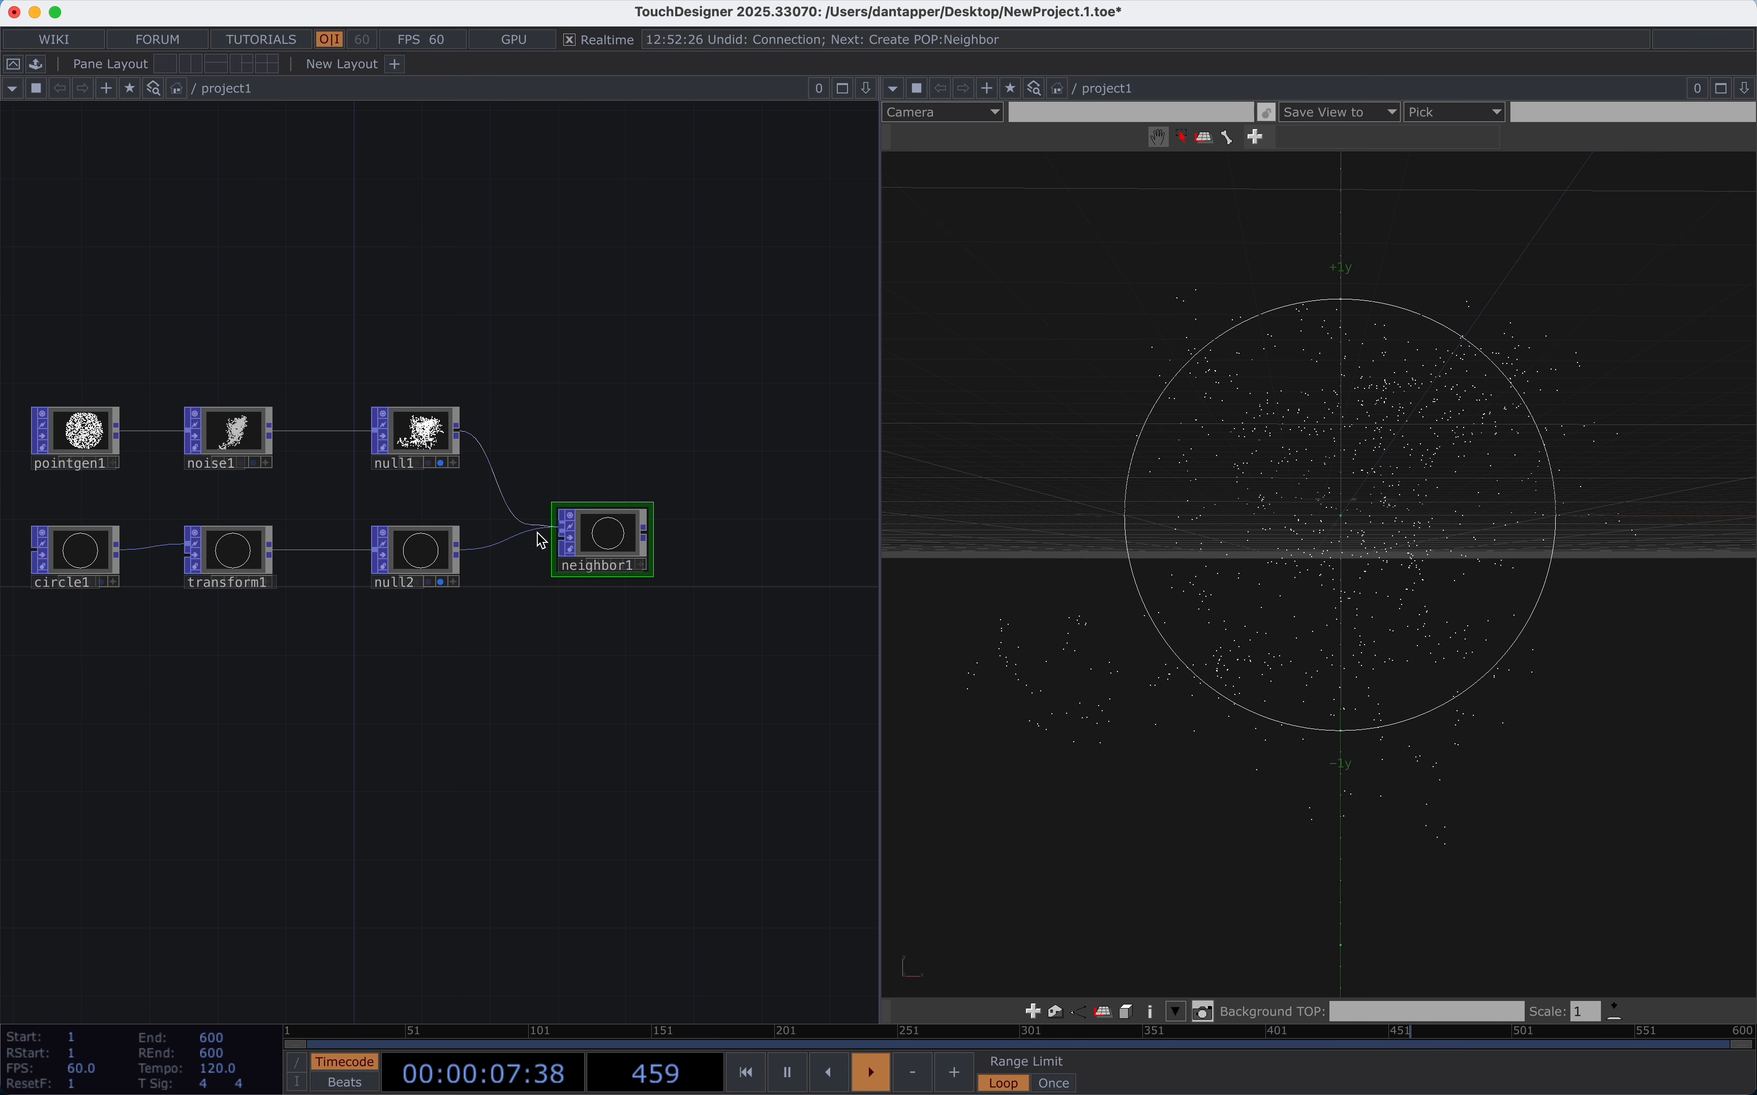
left_click_drag(537, 531, 600, 545)
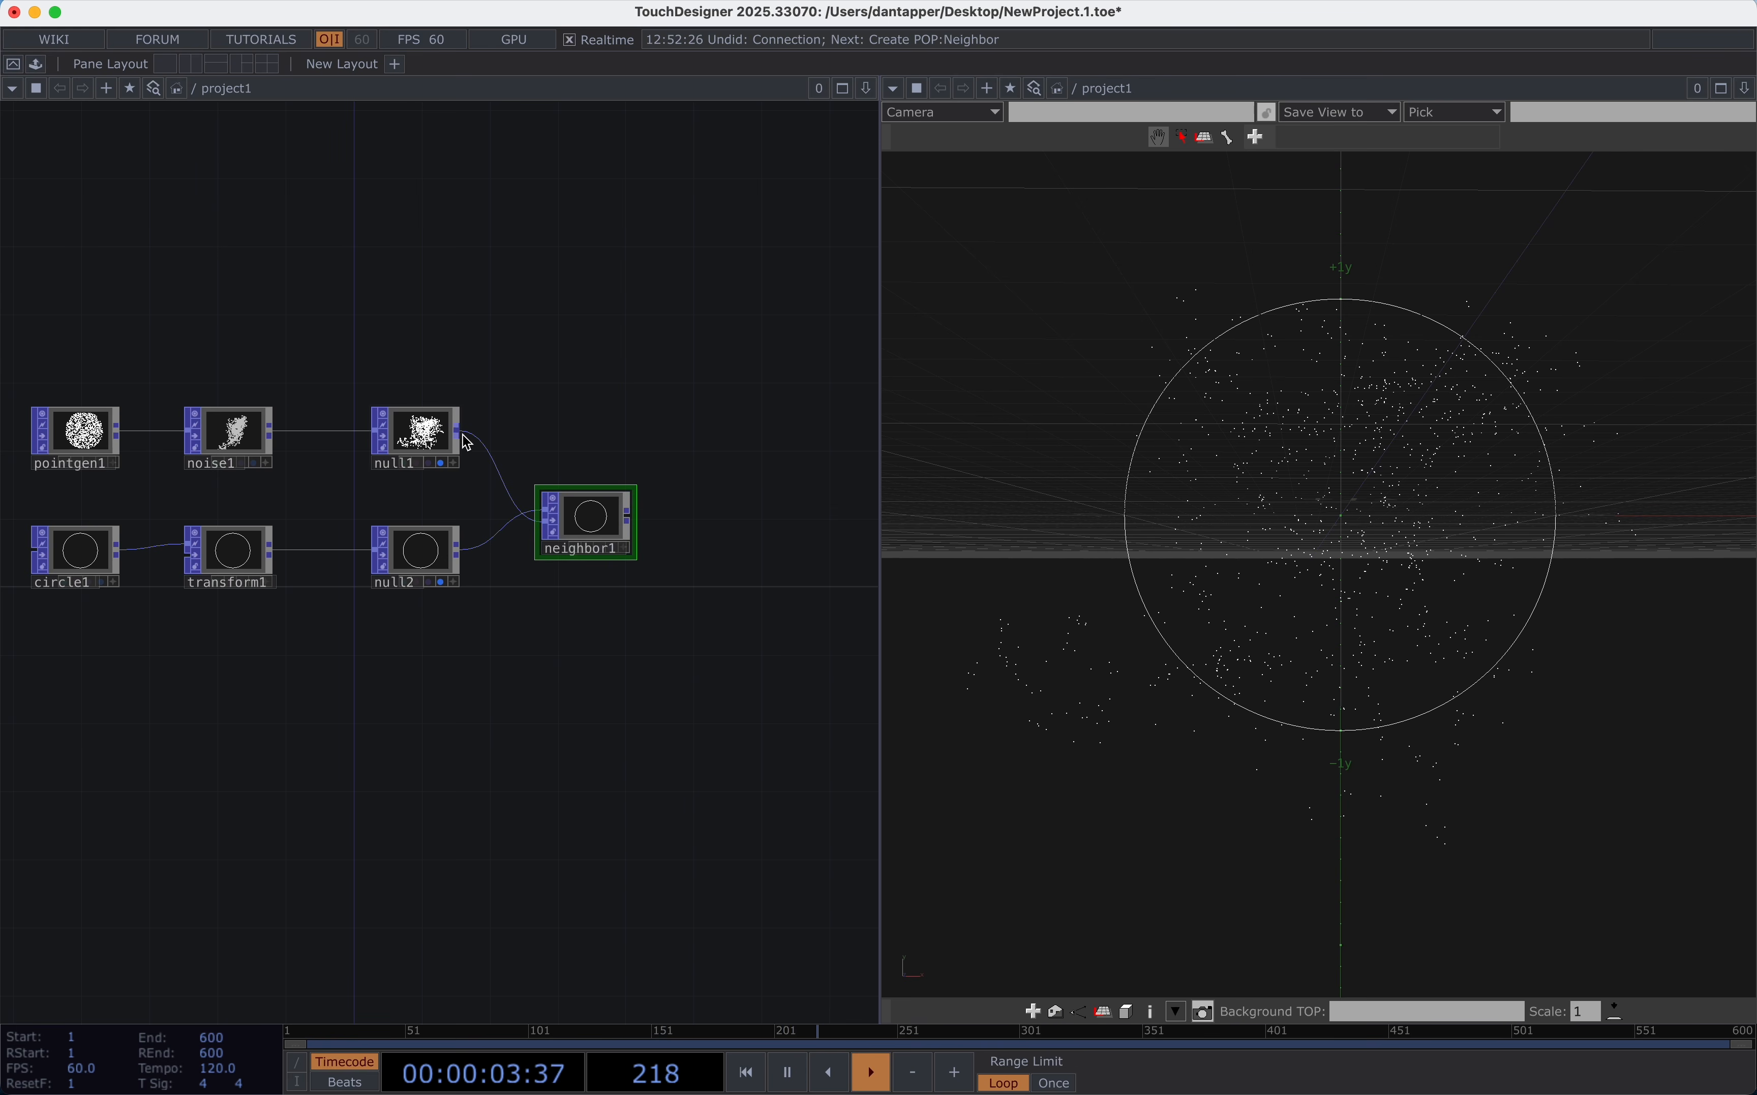
Set neighbor1's Distribution to Closest and its Neighbor Point Attributes to P.
key("p")
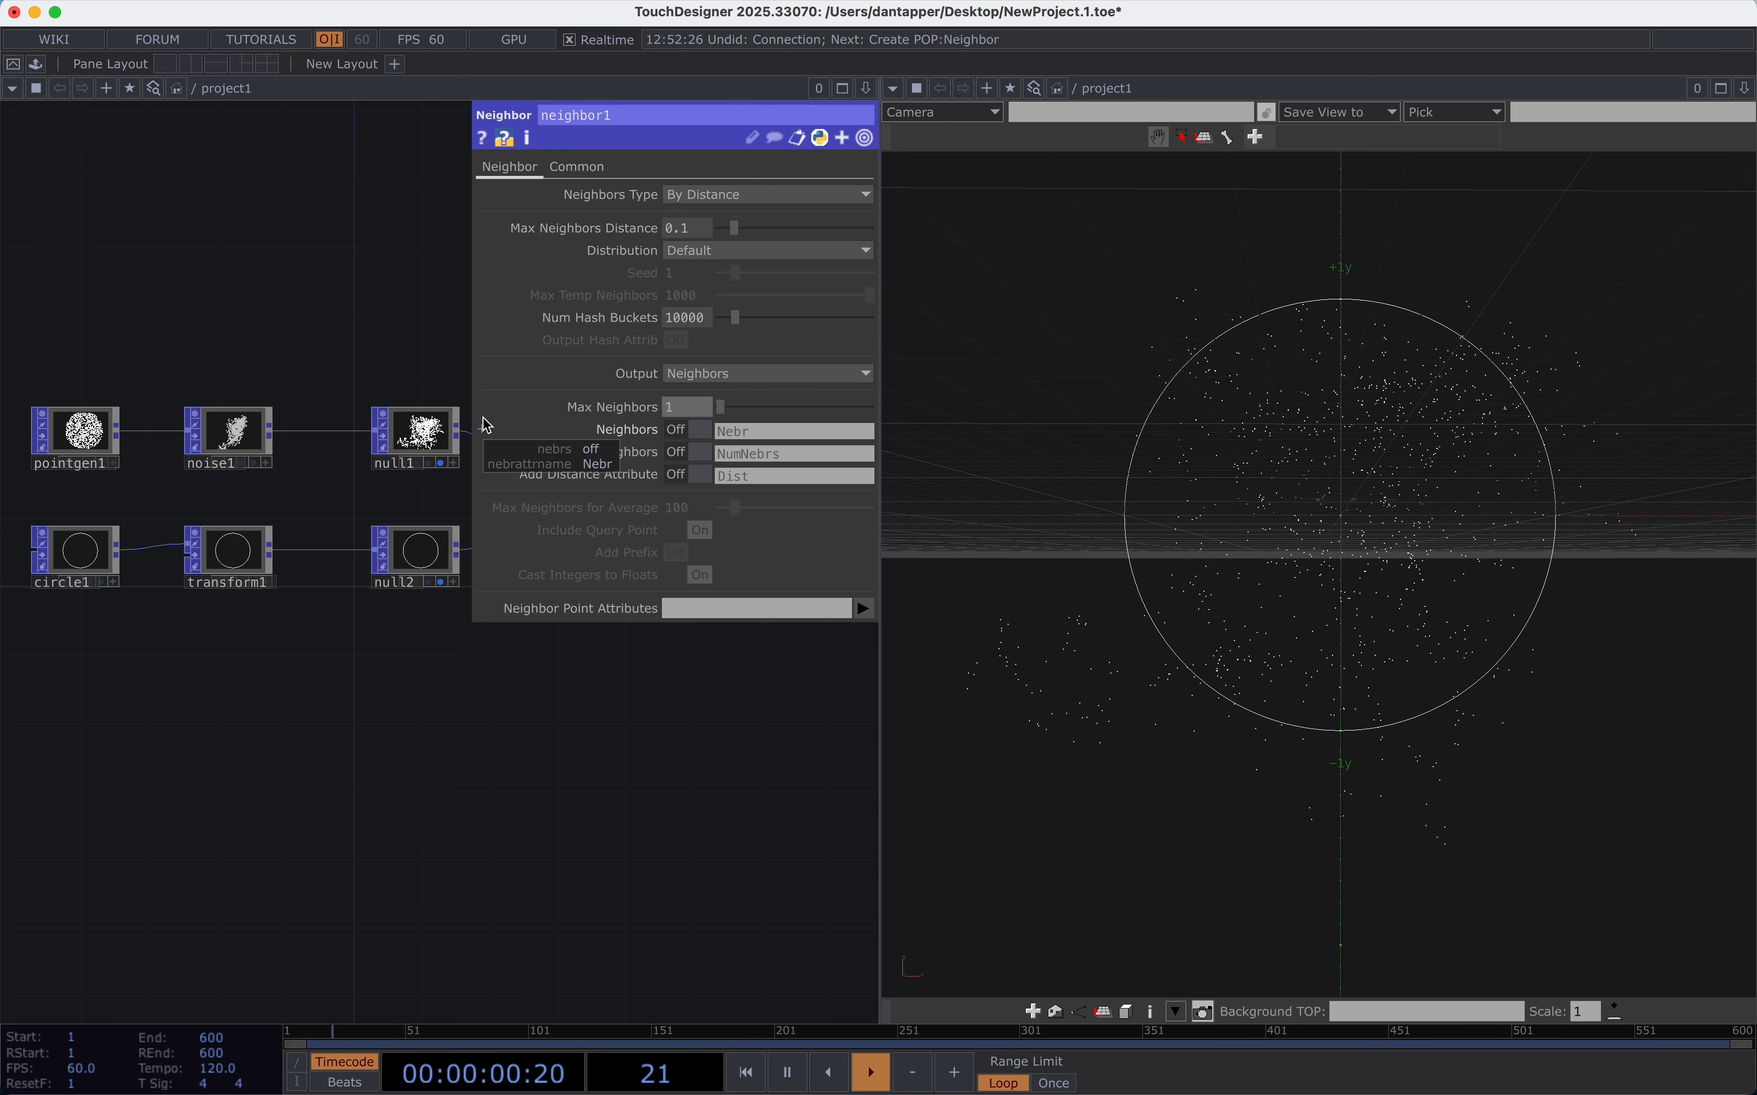
left_click(768, 251)
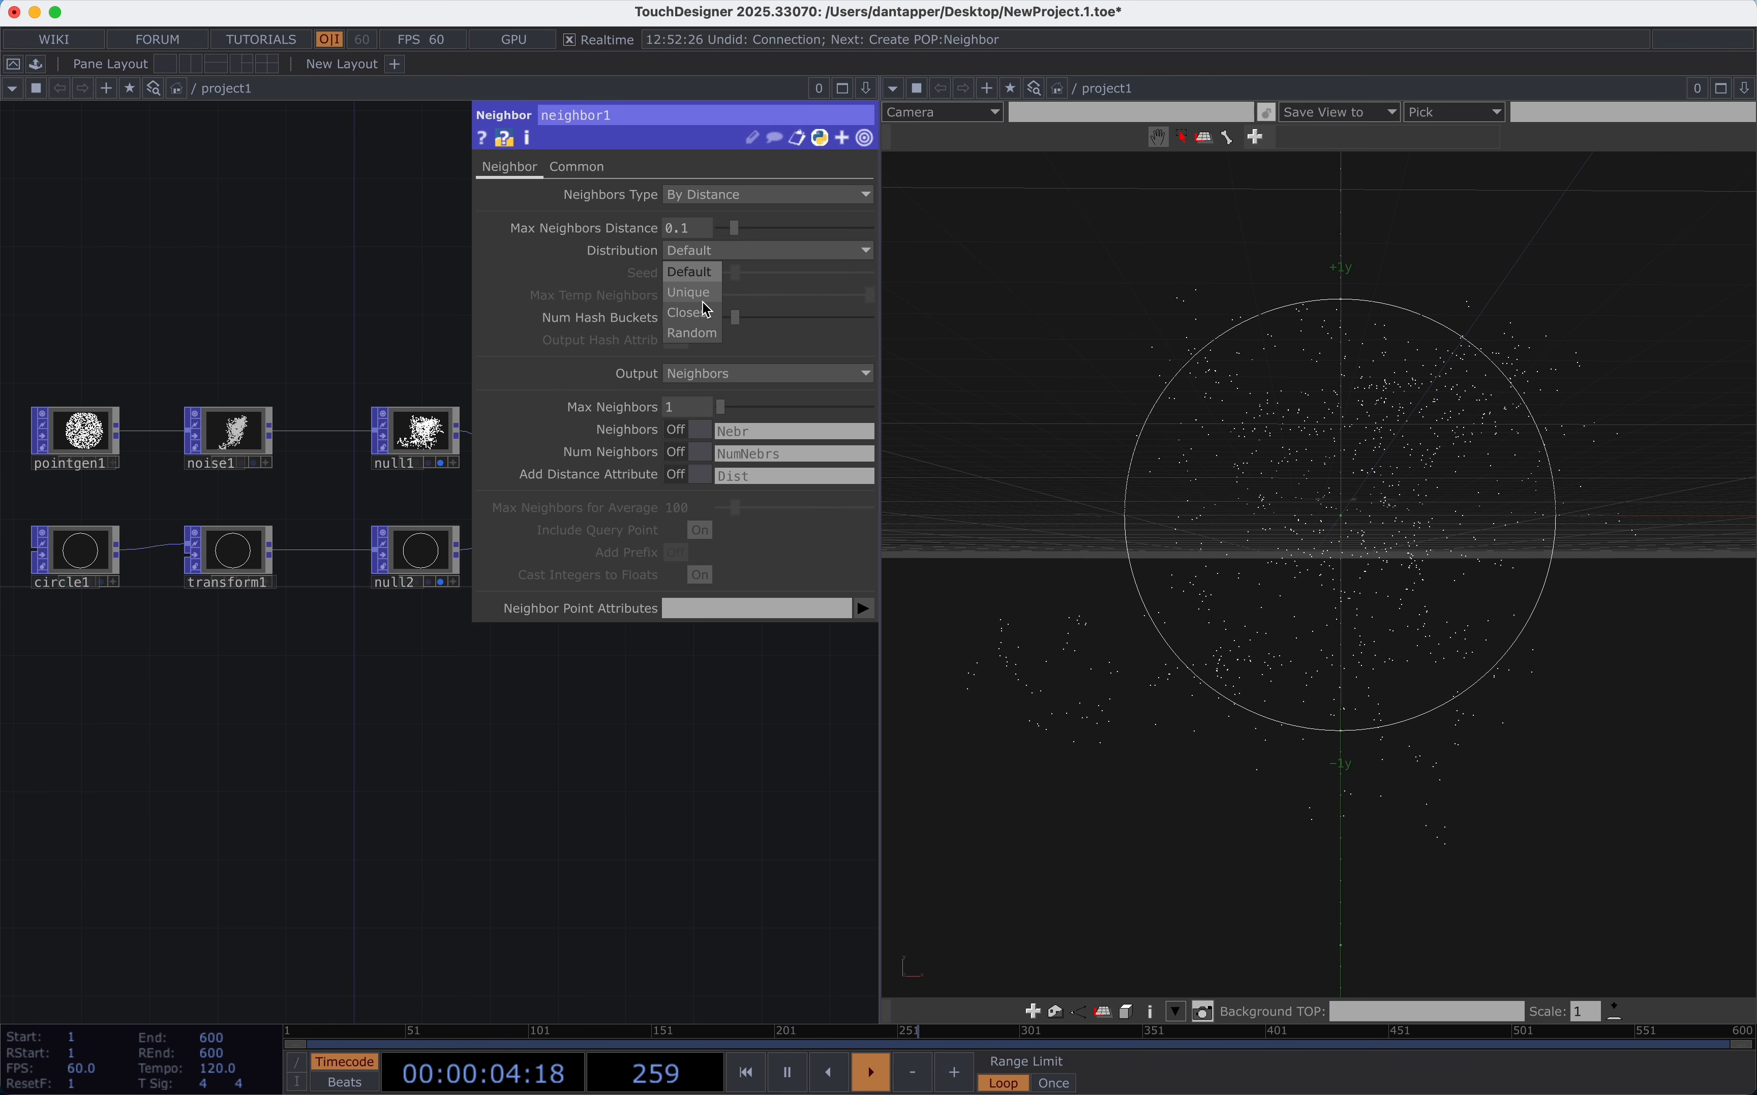
left_click(688, 290)
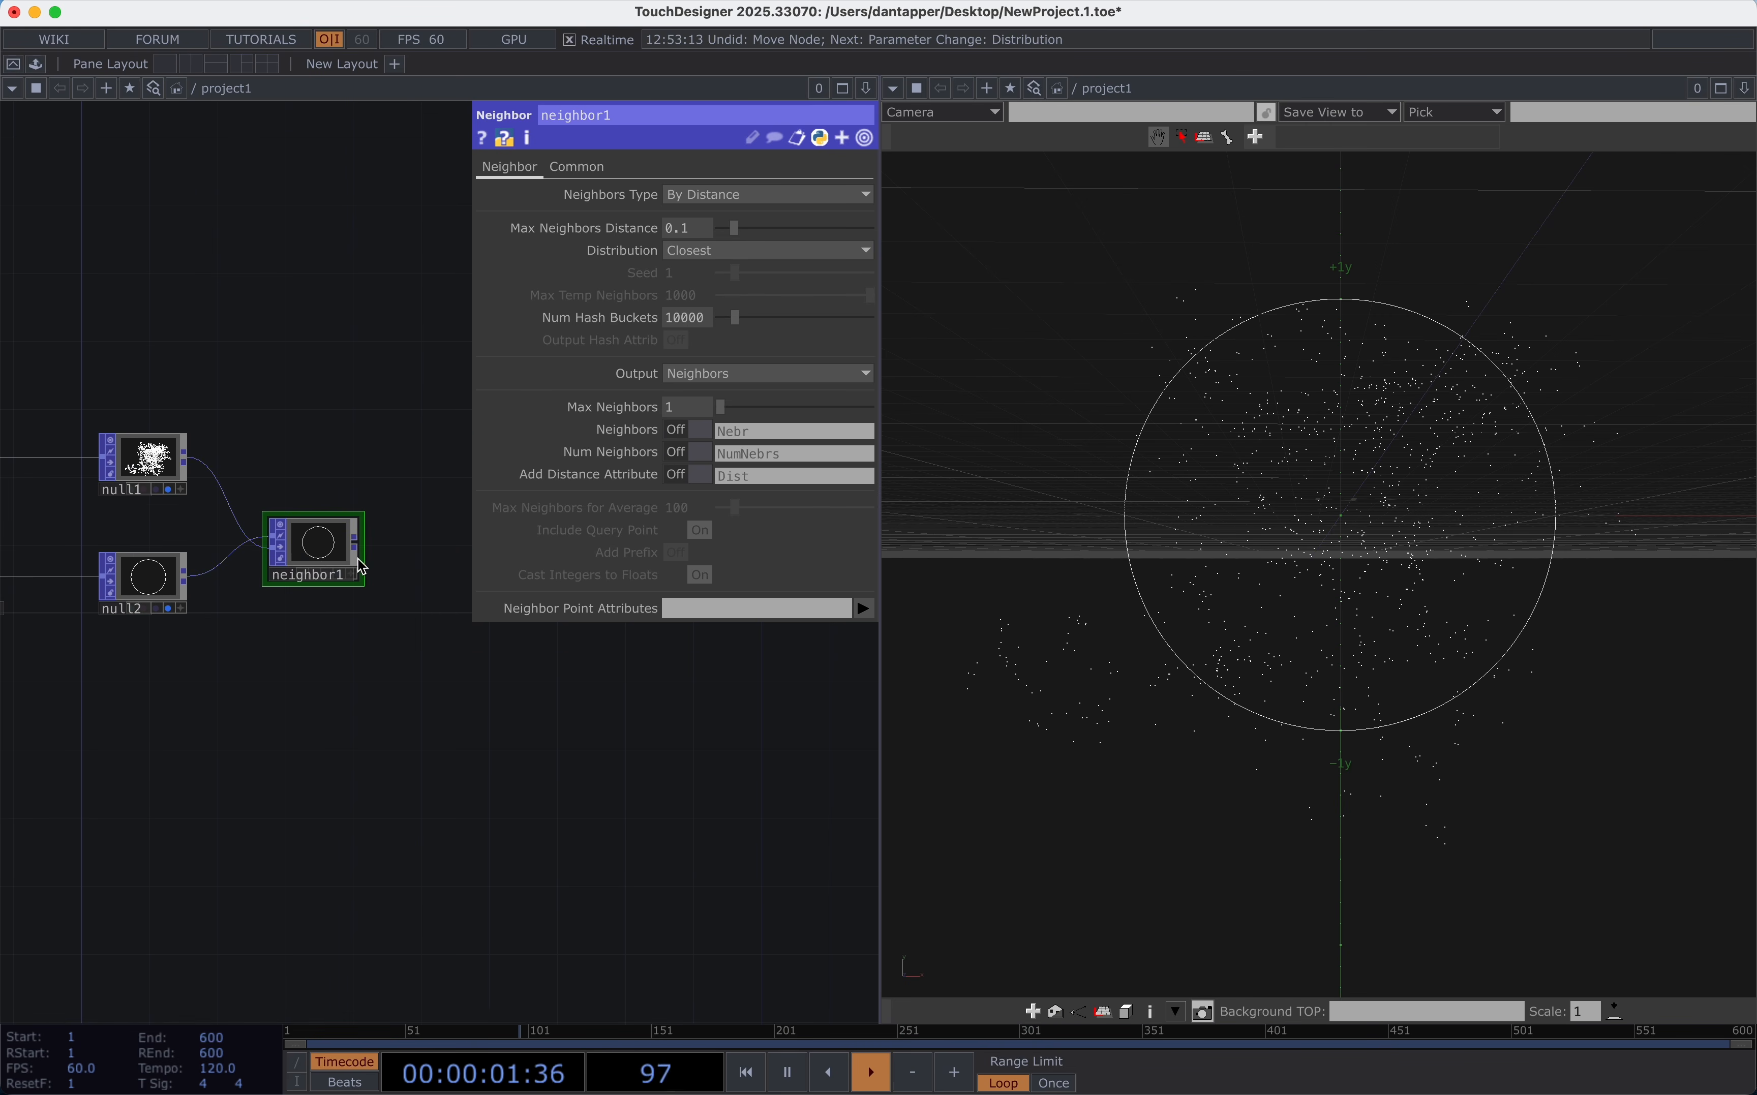
left_click_drag(313, 544, 279, 532)
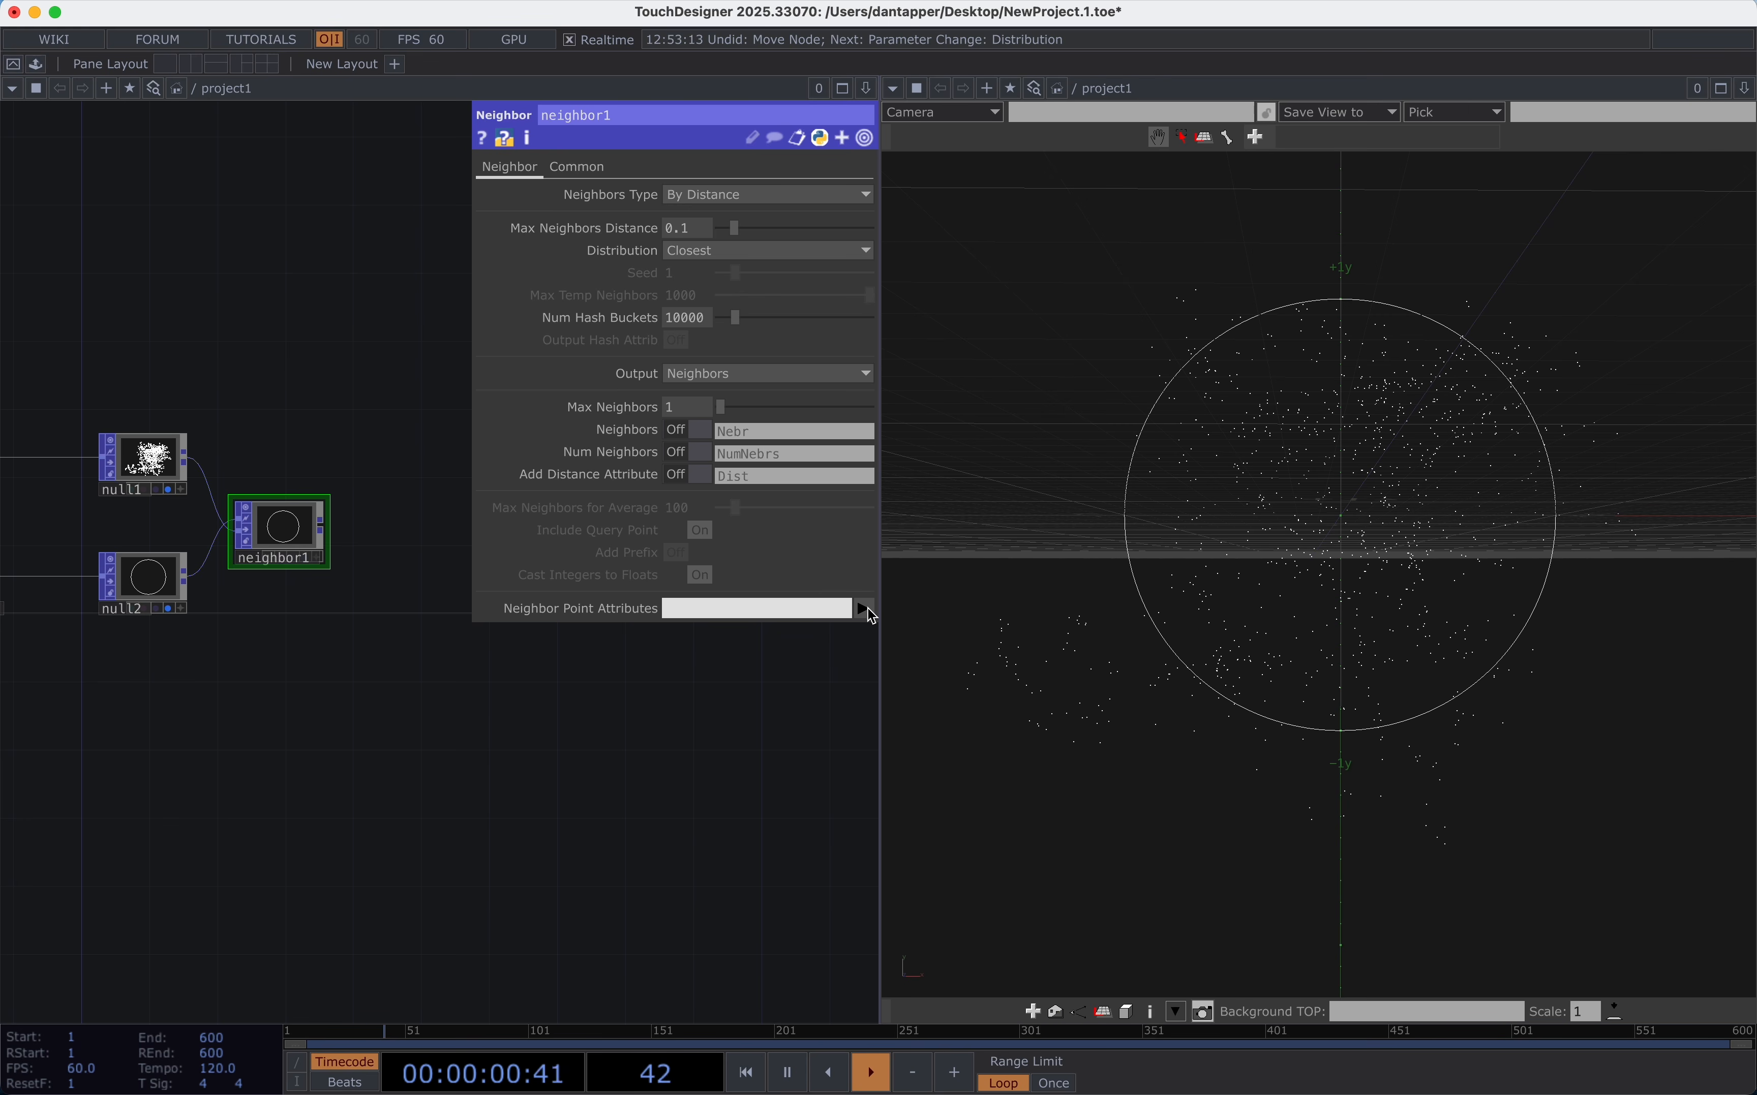
left_click(867, 609)
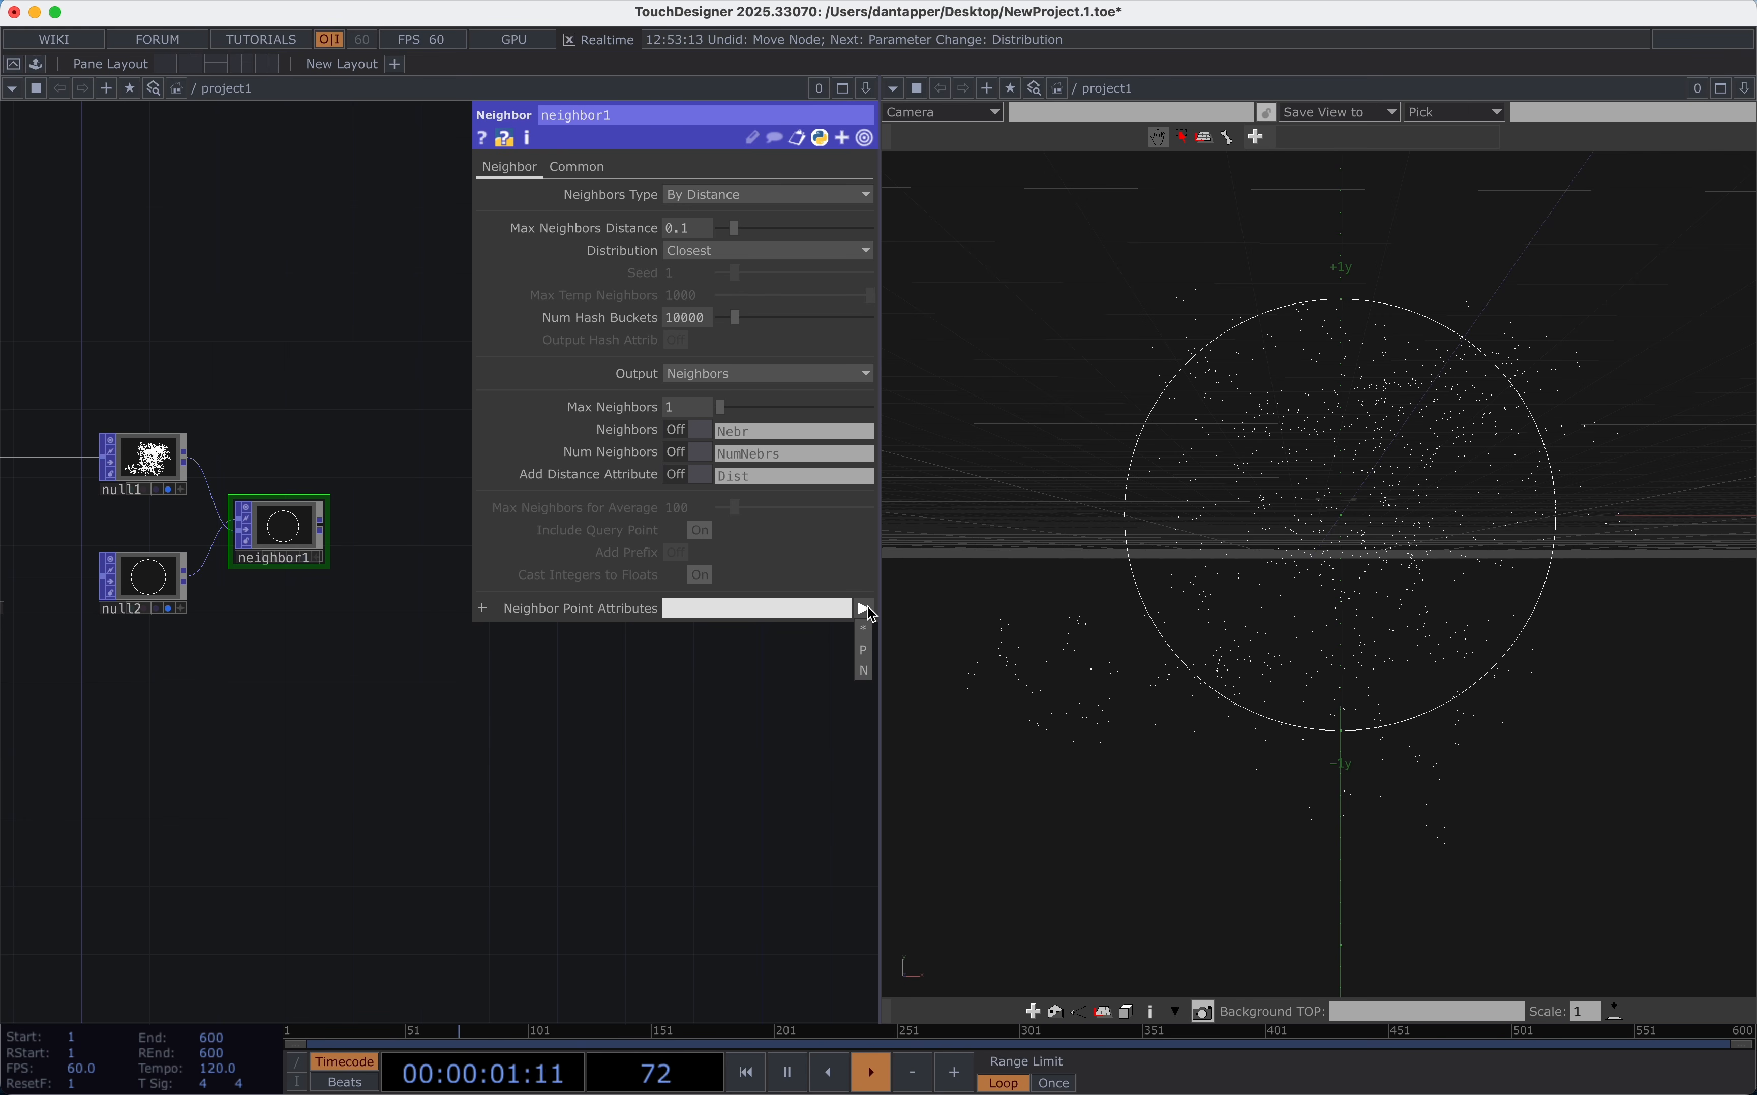
left_click(862, 652)
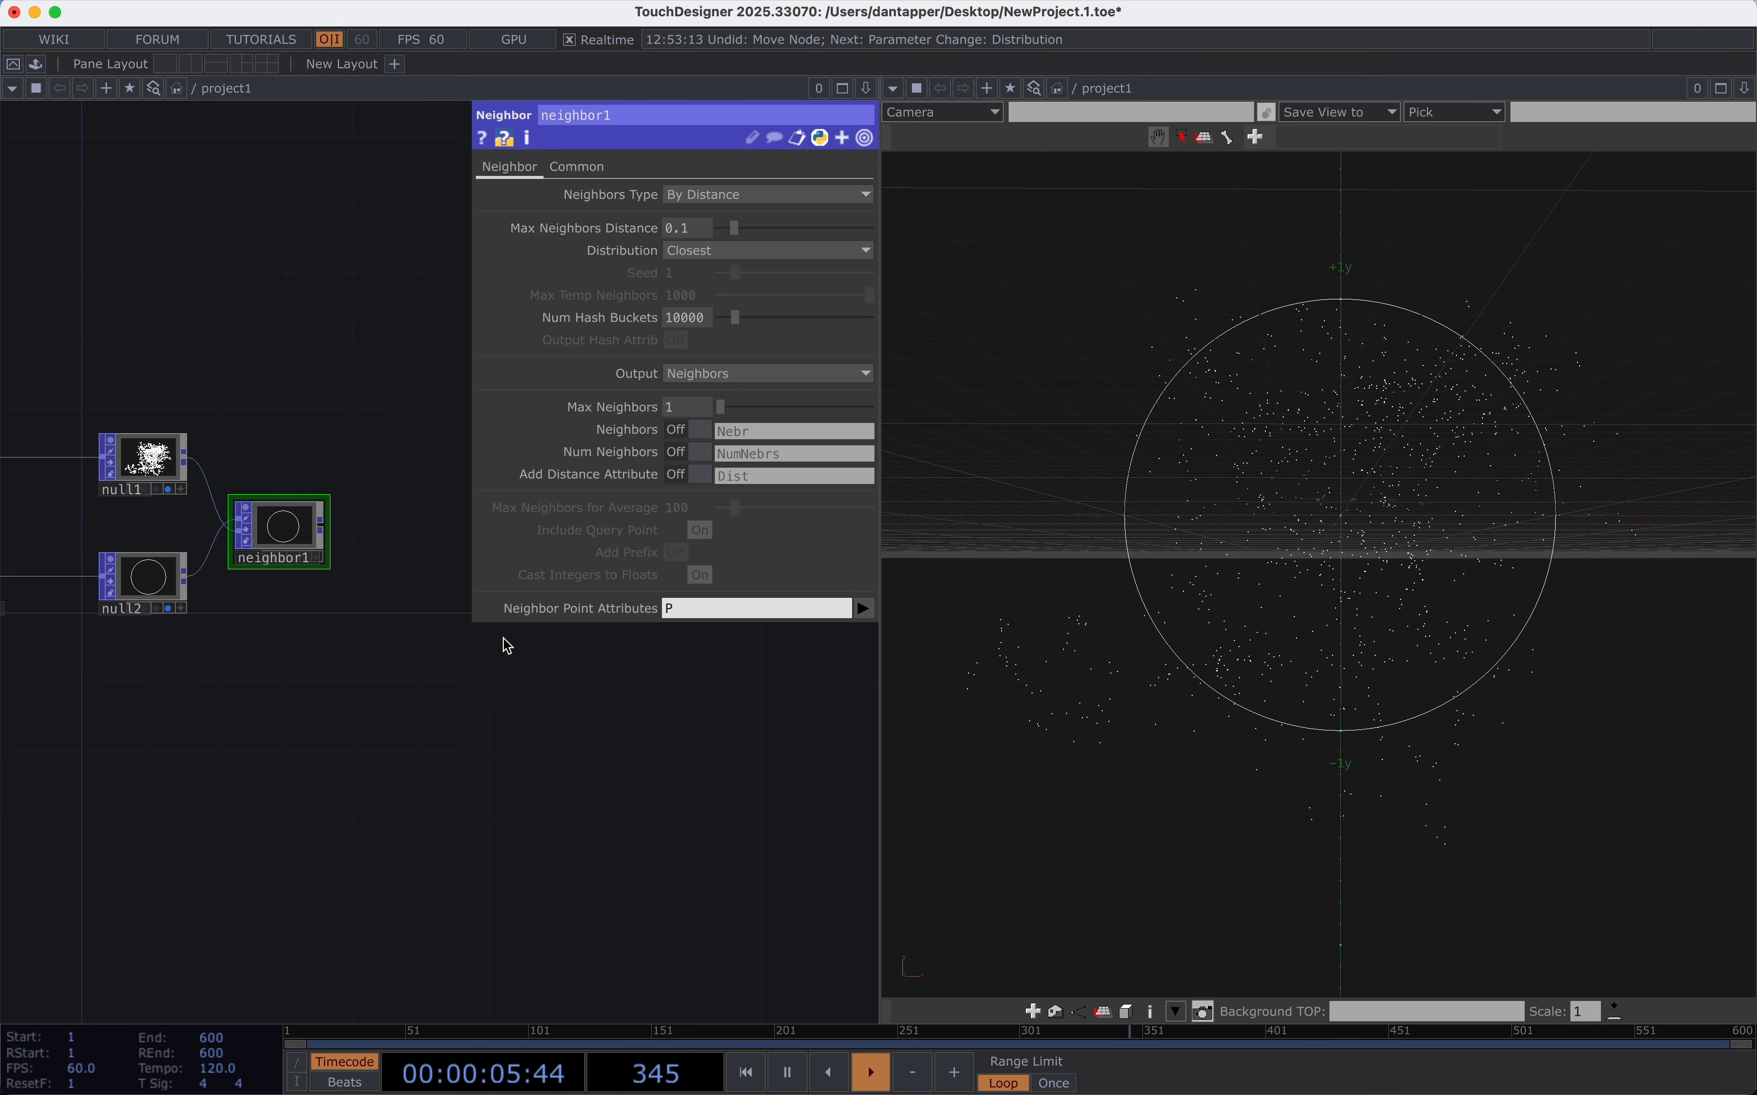
Create a POP to CHOP from neighbor1's output and place it above the Neighbor POP.
left_click_drag(632, 665, 521, 745)
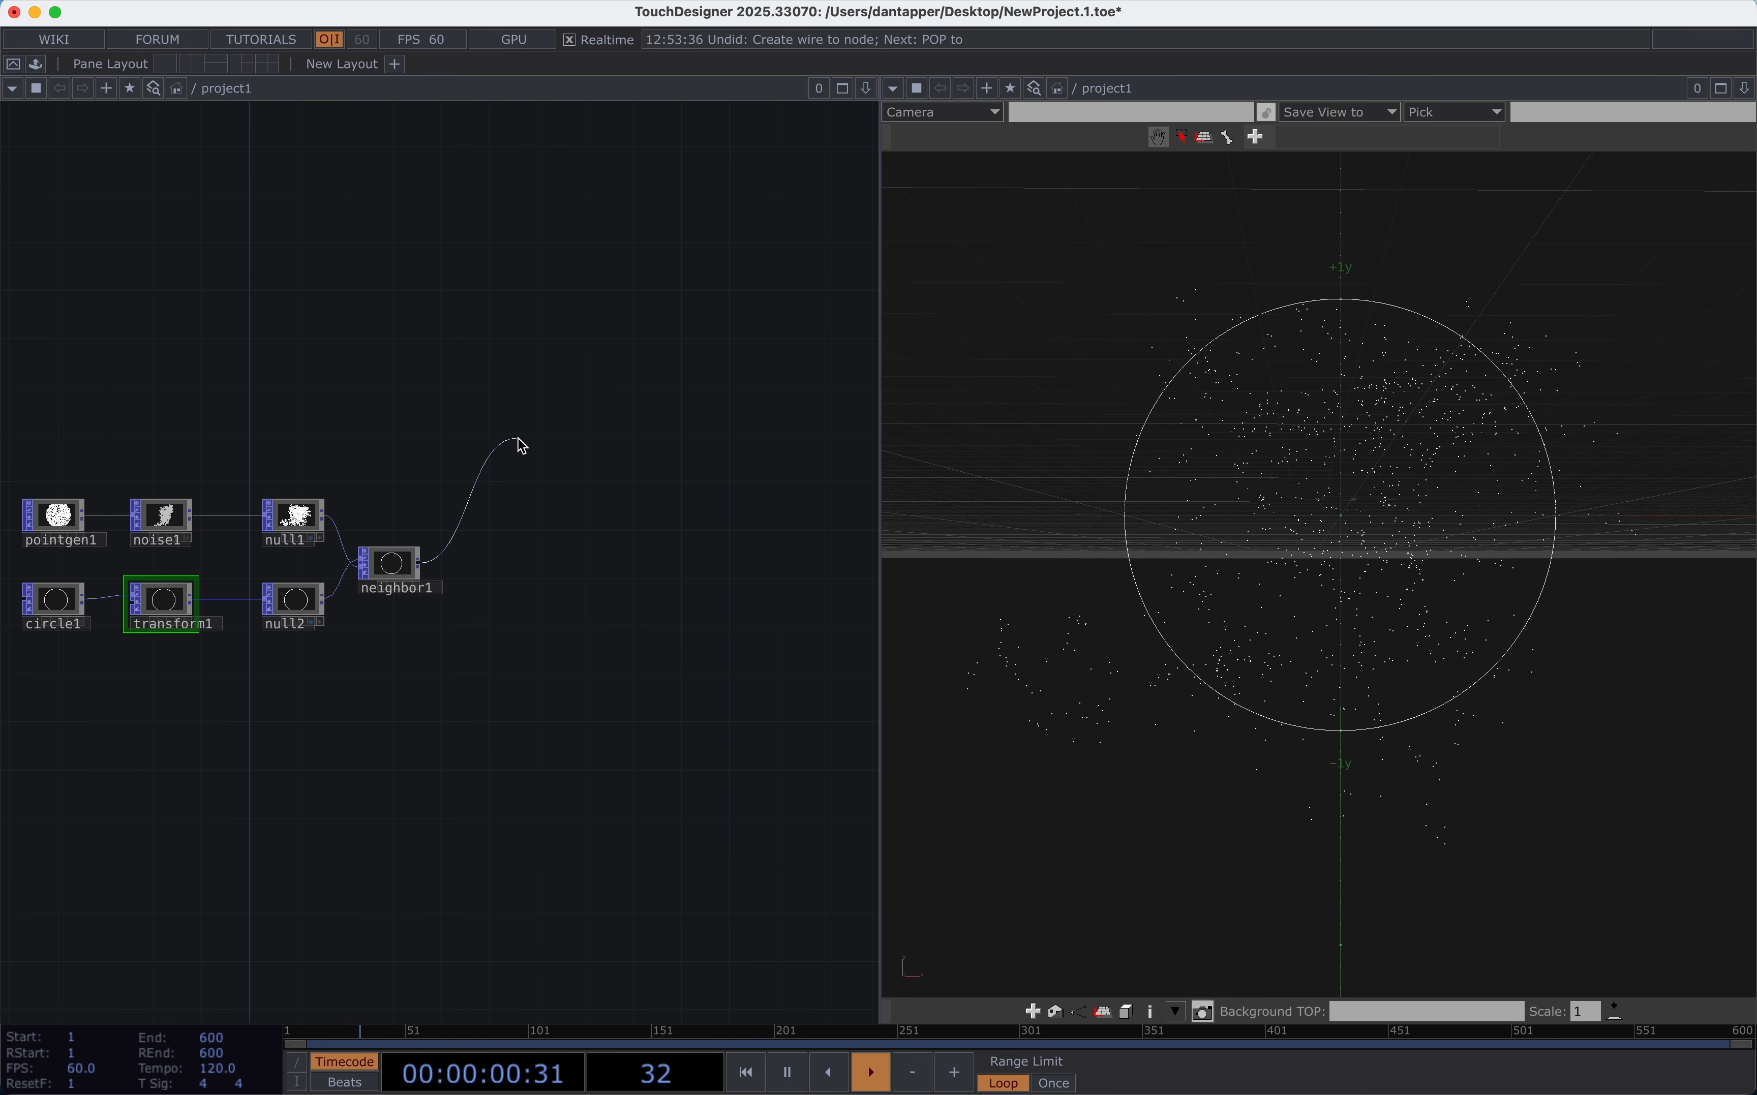
left_click(520, 447)
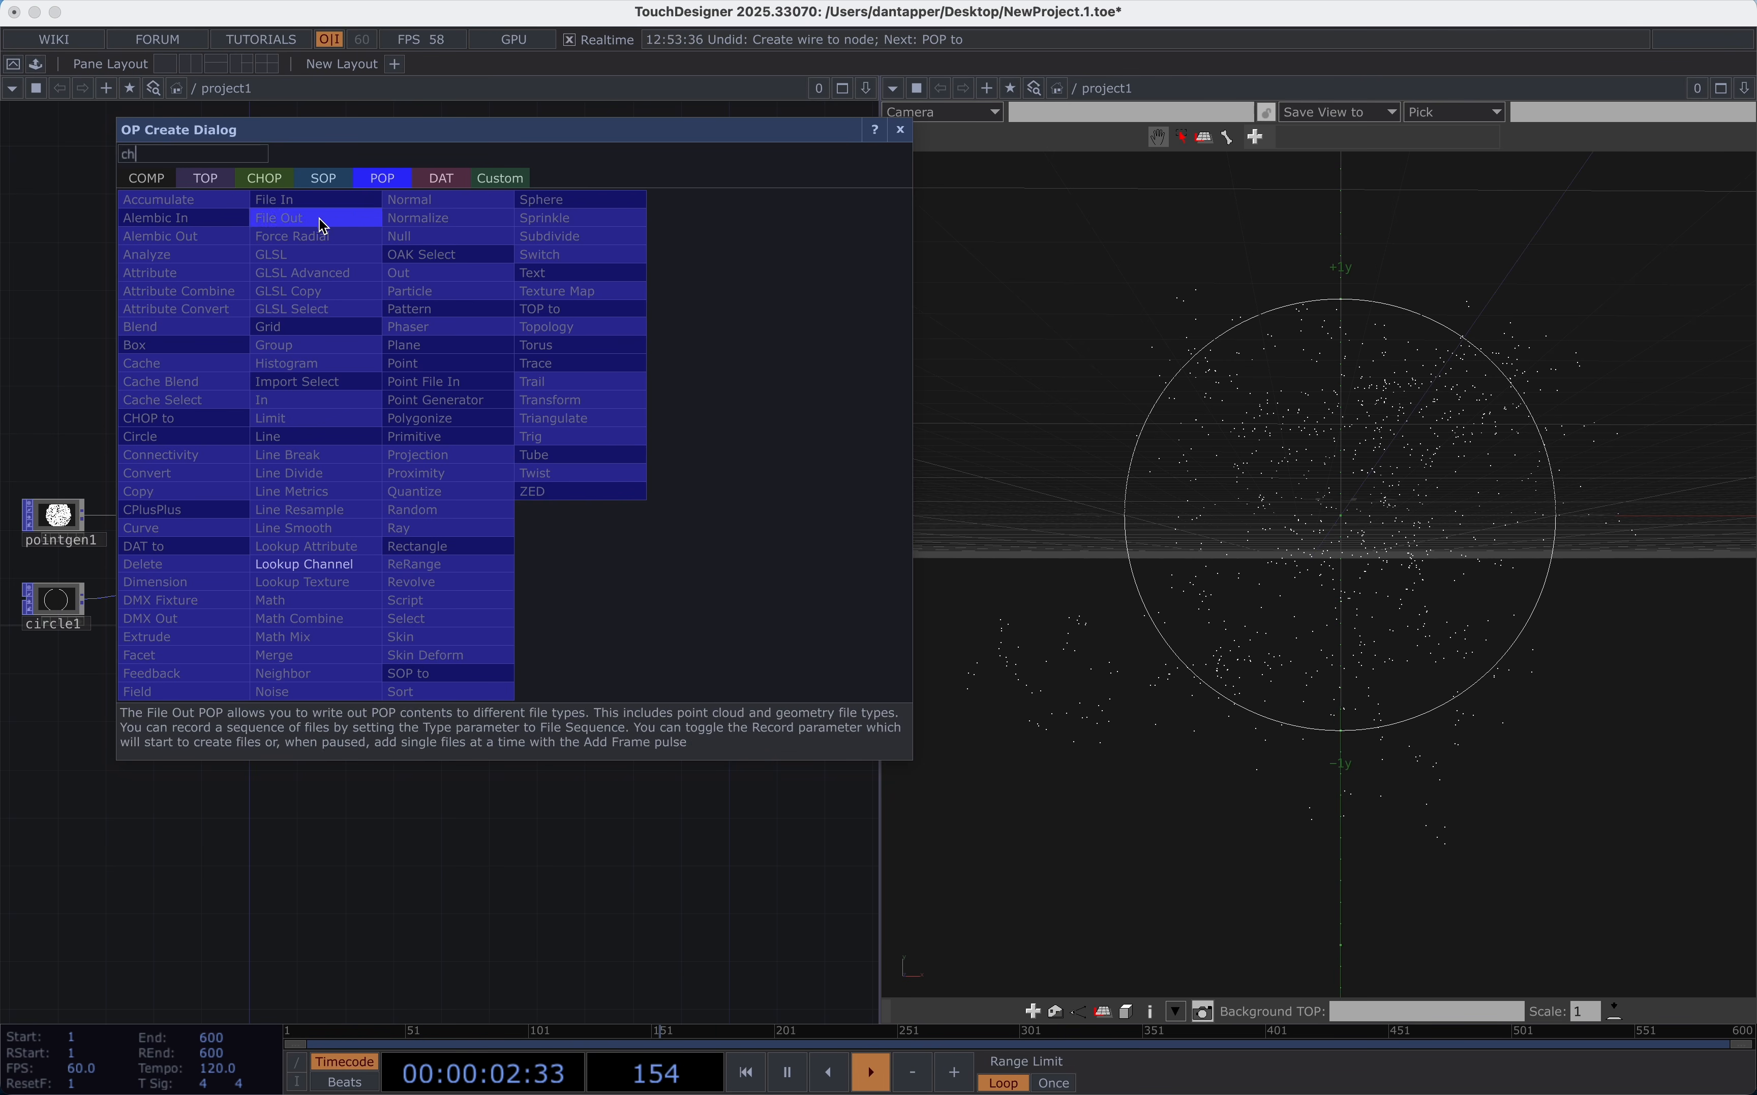
type("ch")
left_click(197, 224)
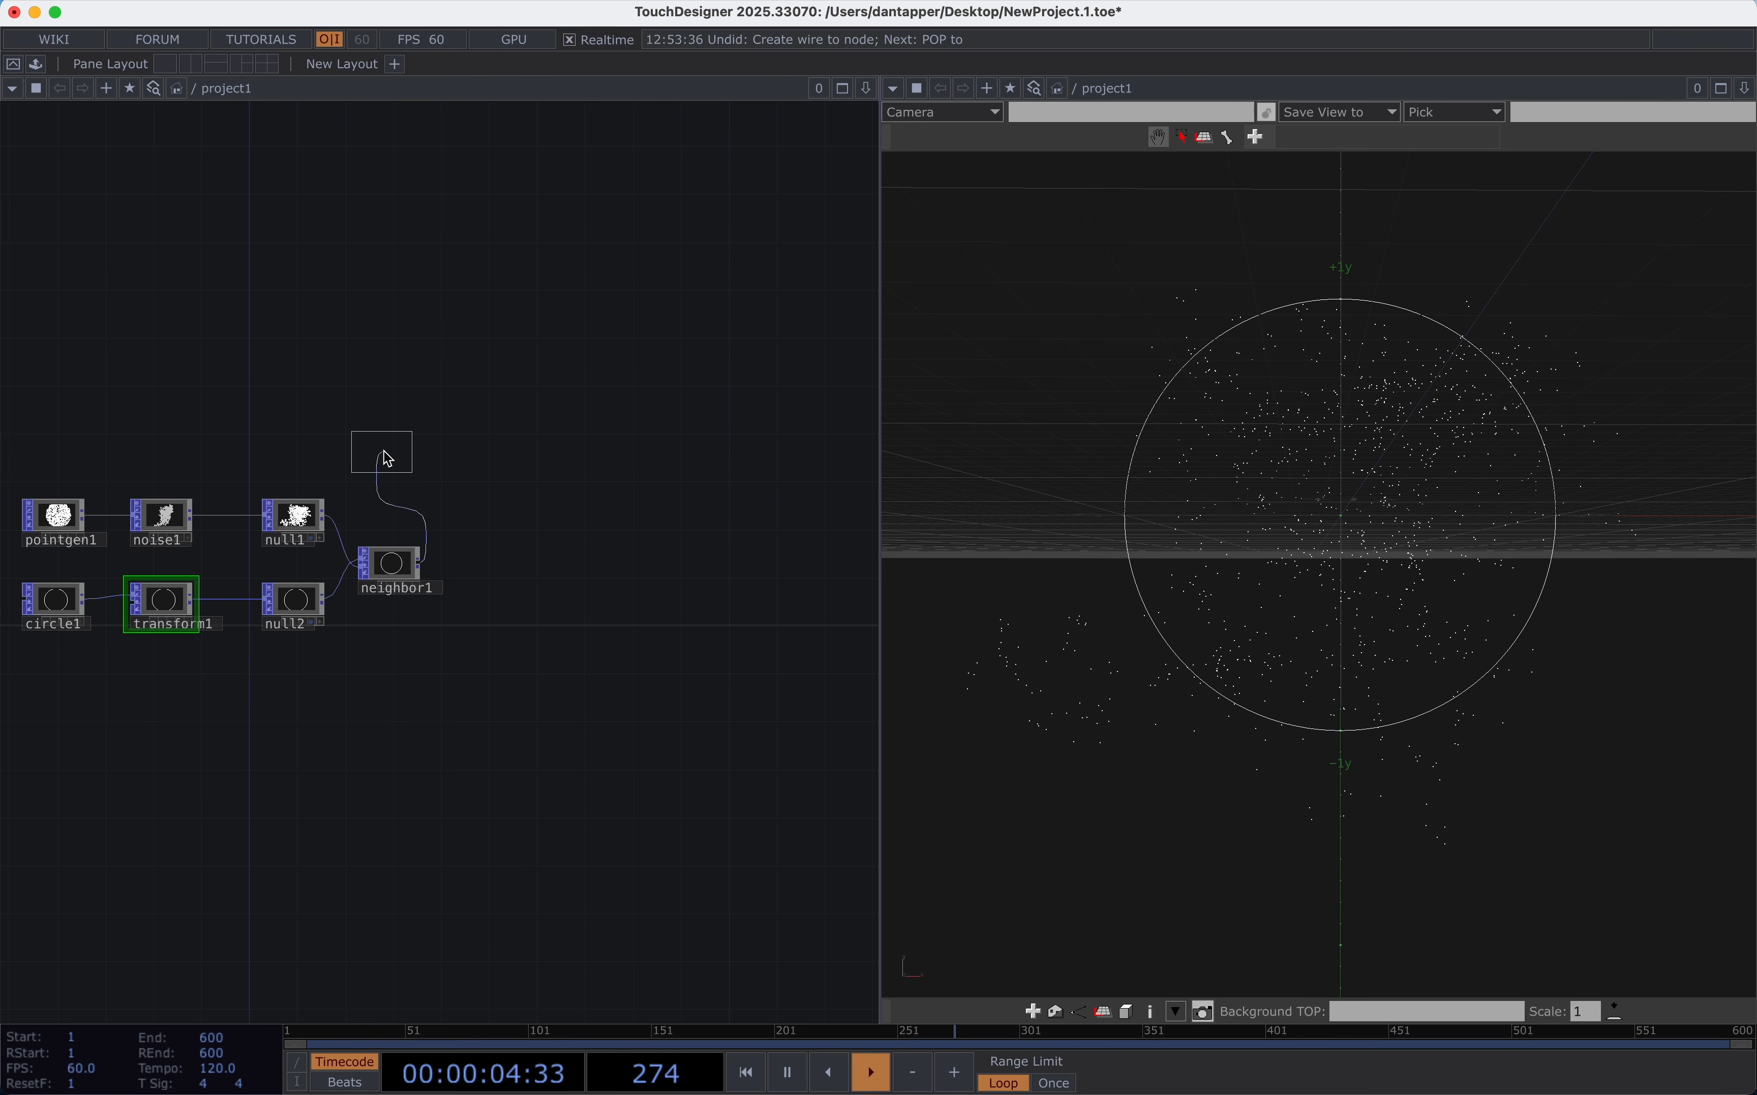
left_click(381, 456)
Limit the POP to CHOP's Attributes Scope to NebrP and P.
scroll(383, 449, "up", 5)
scroll(384, 449, "up", 1)
key("p")
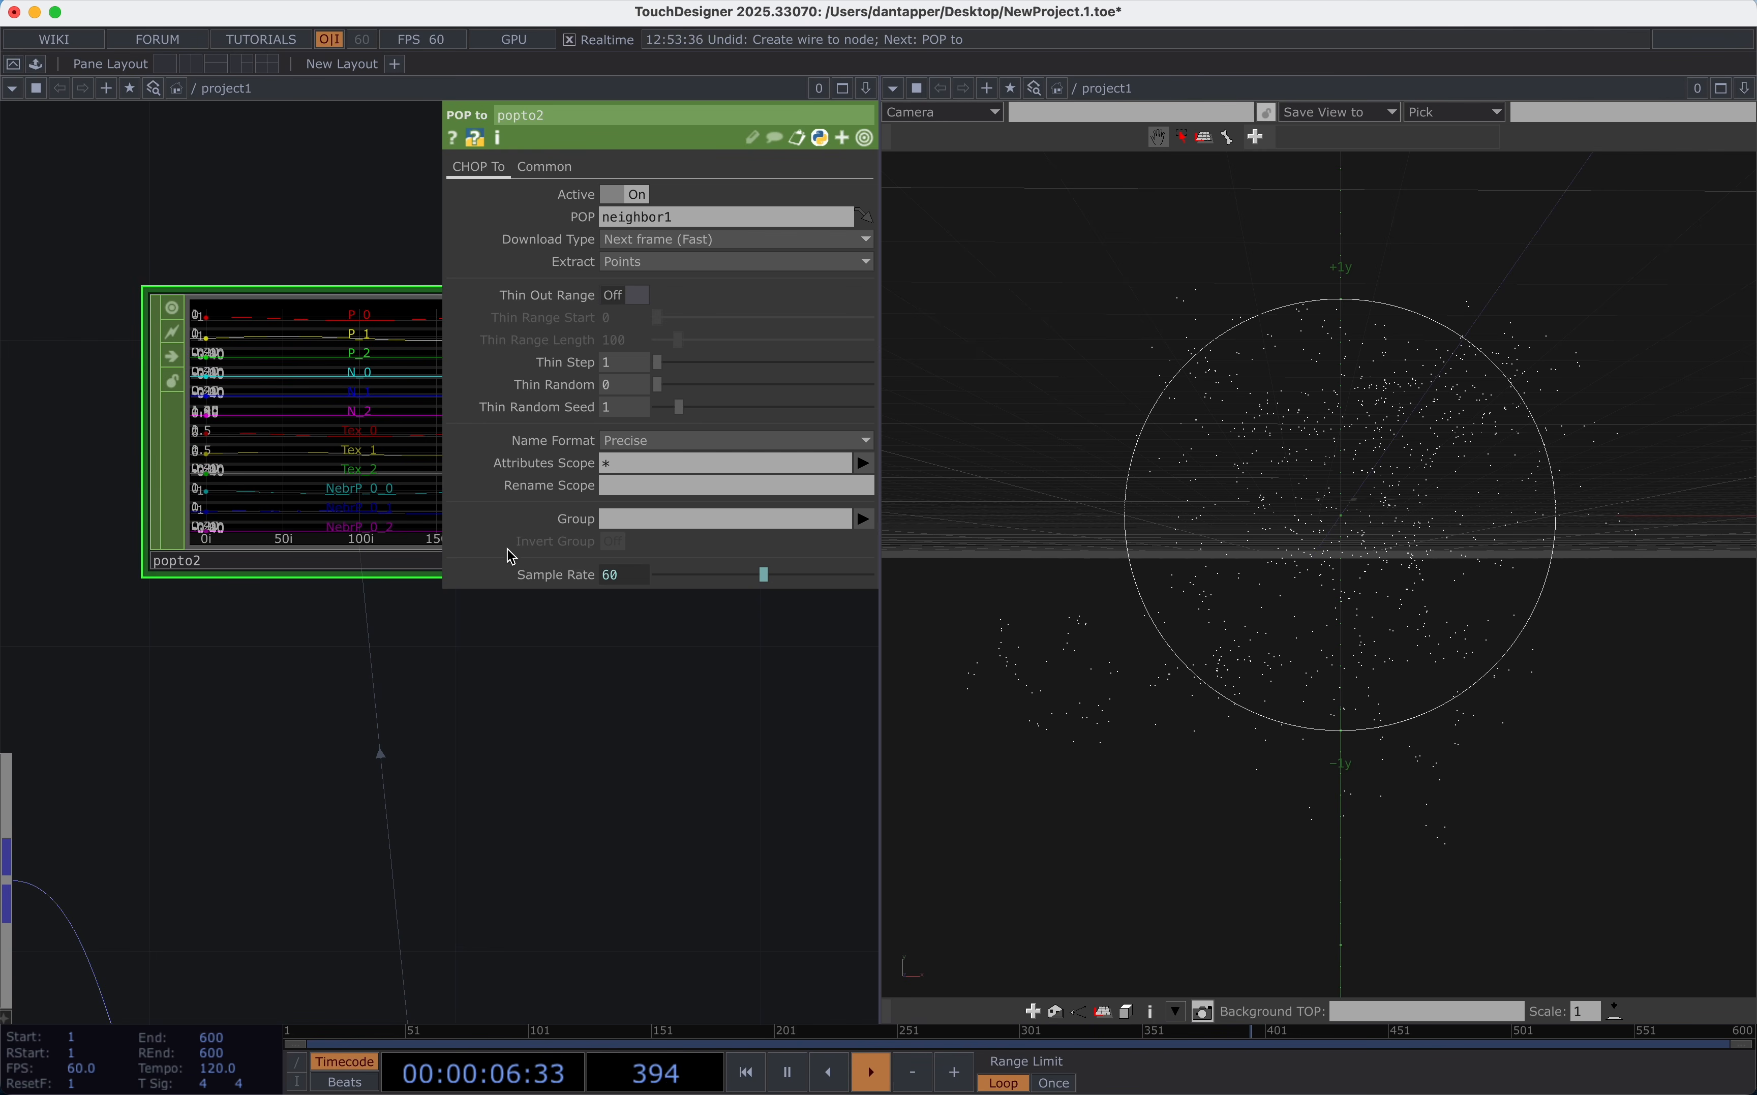
left_click(864, 462)
left_click(888, 545)
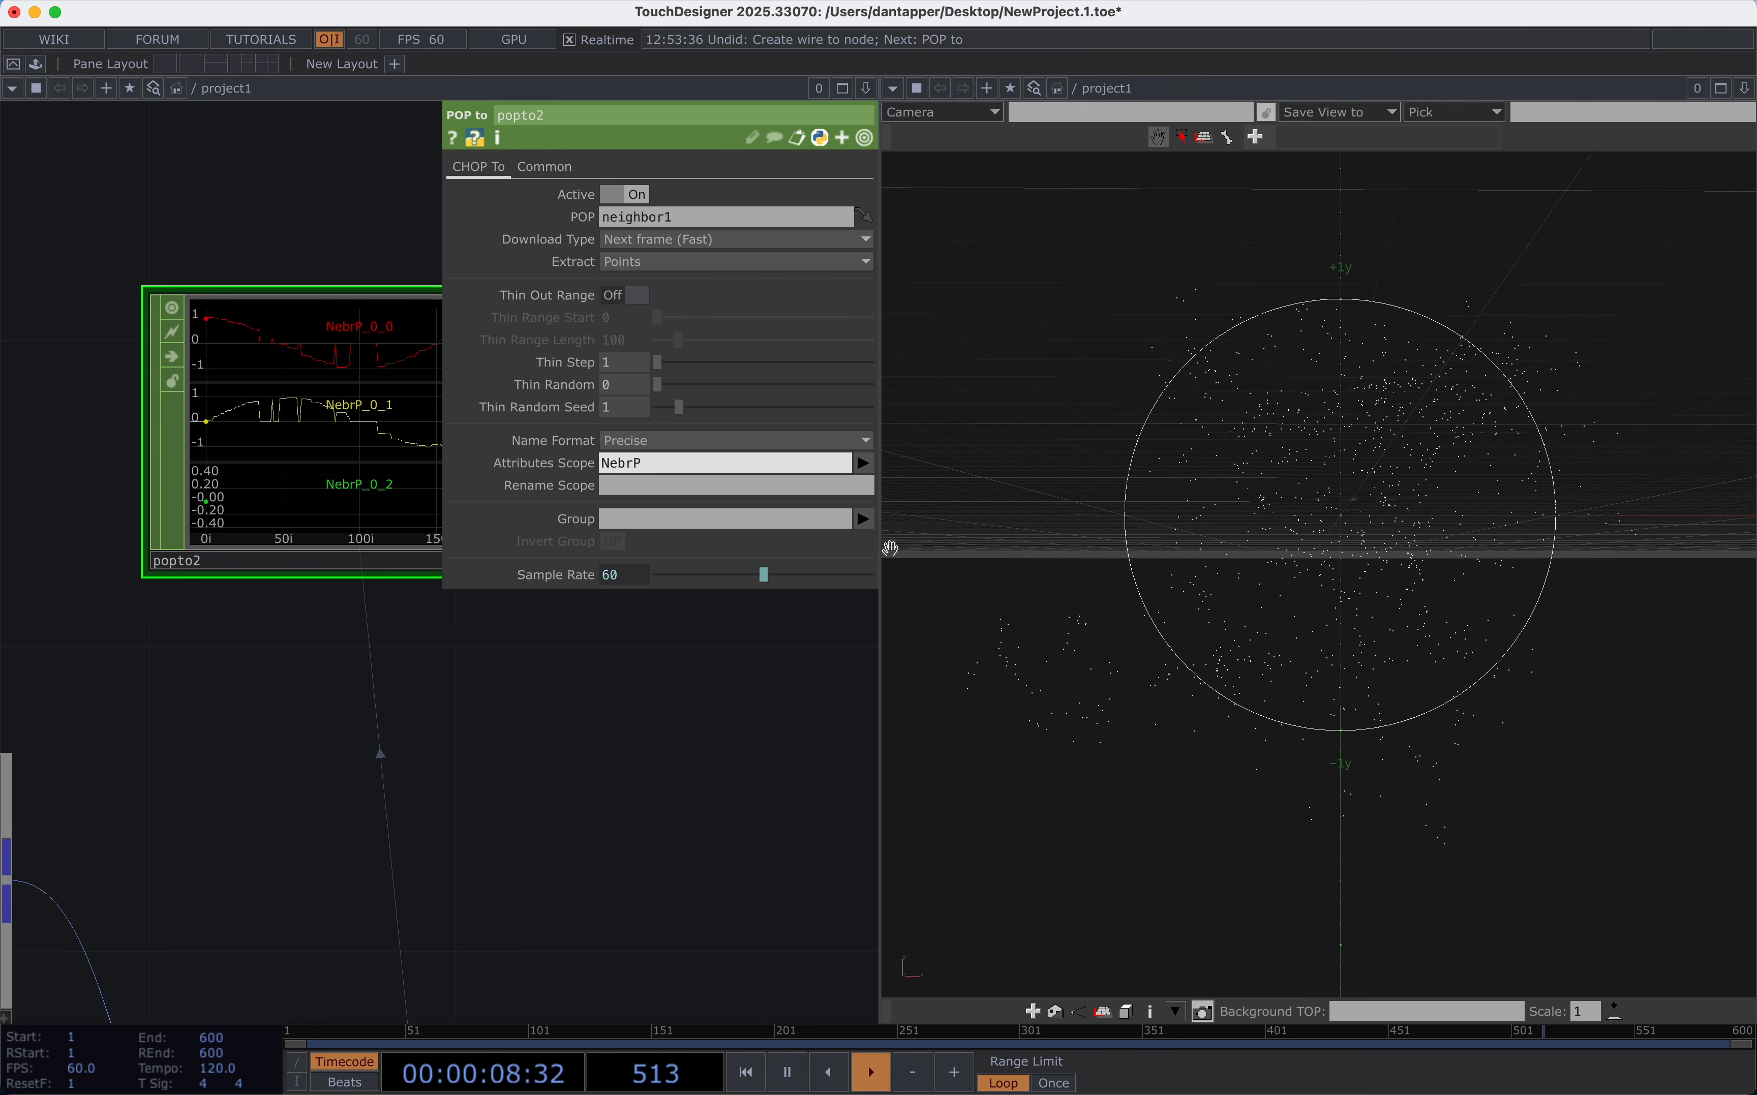
left_click(865, 463)
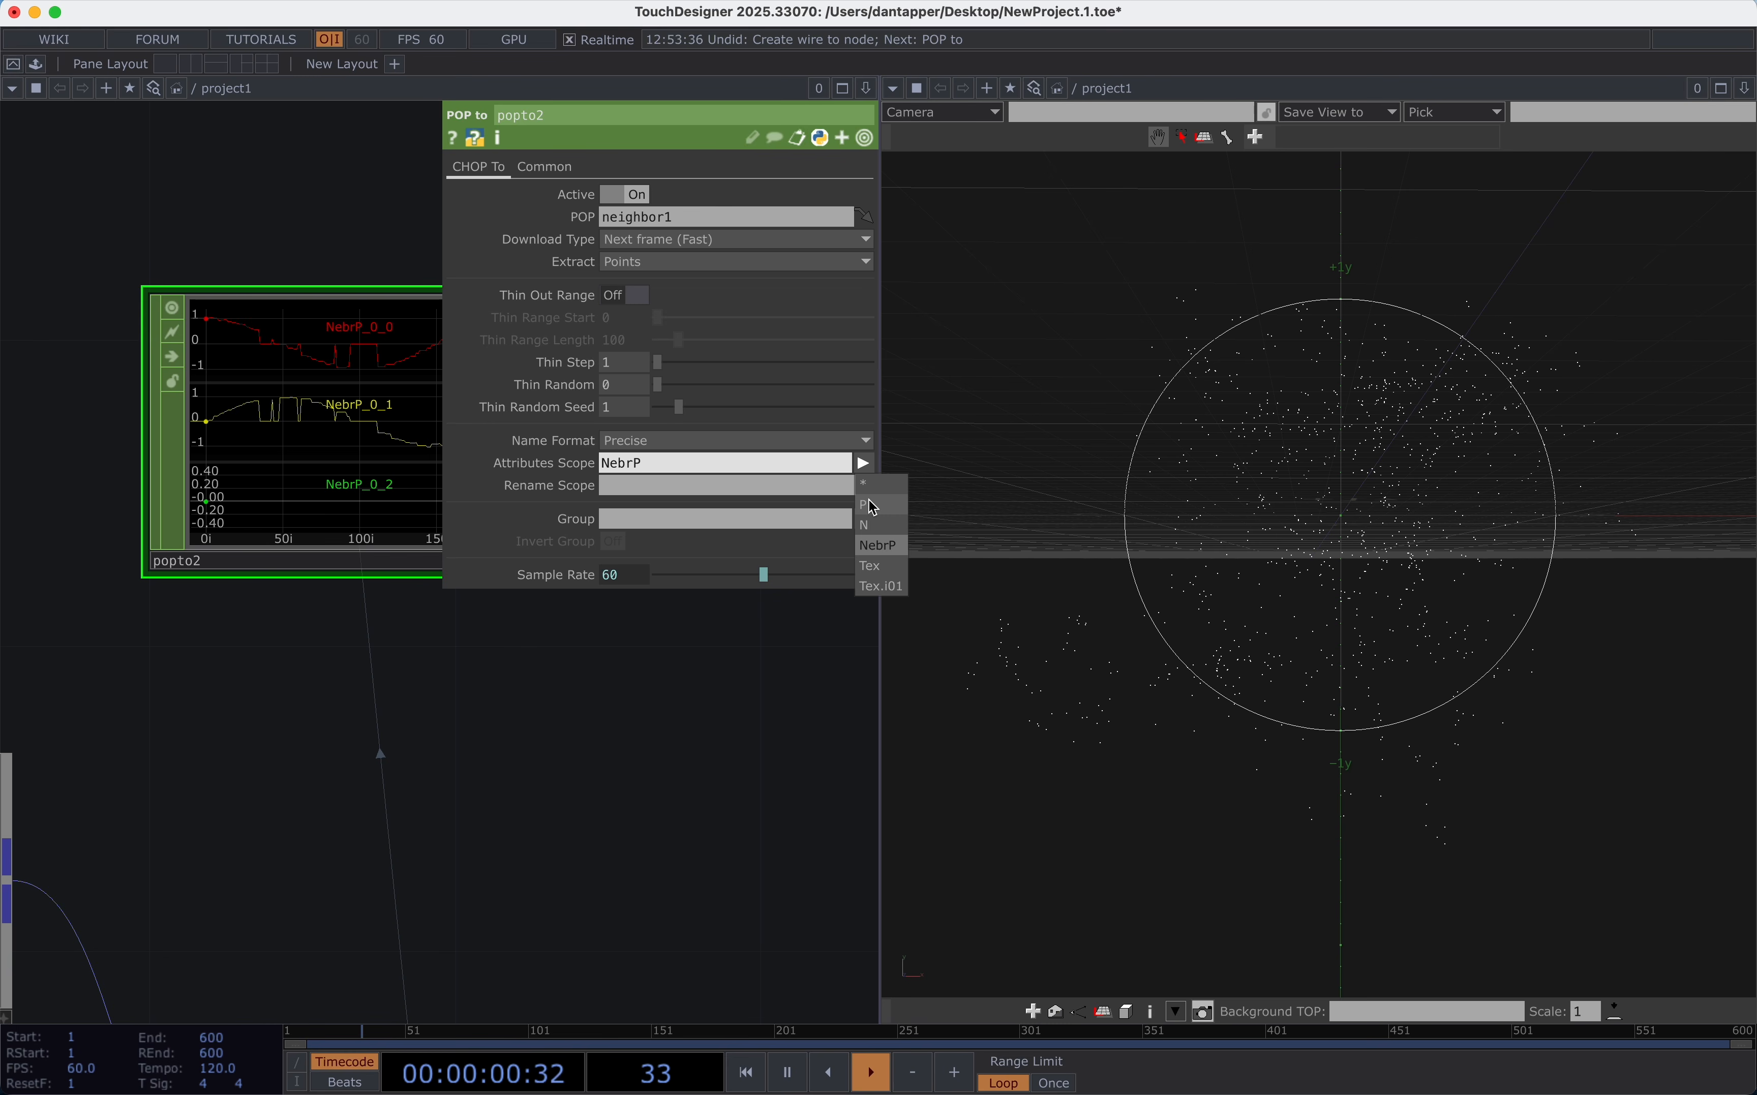
left_click(873, 504)
Examine the NebrP and P channels in popto2 and align the node directly above neighbor1.
scroll(576, 706, "down", 2)
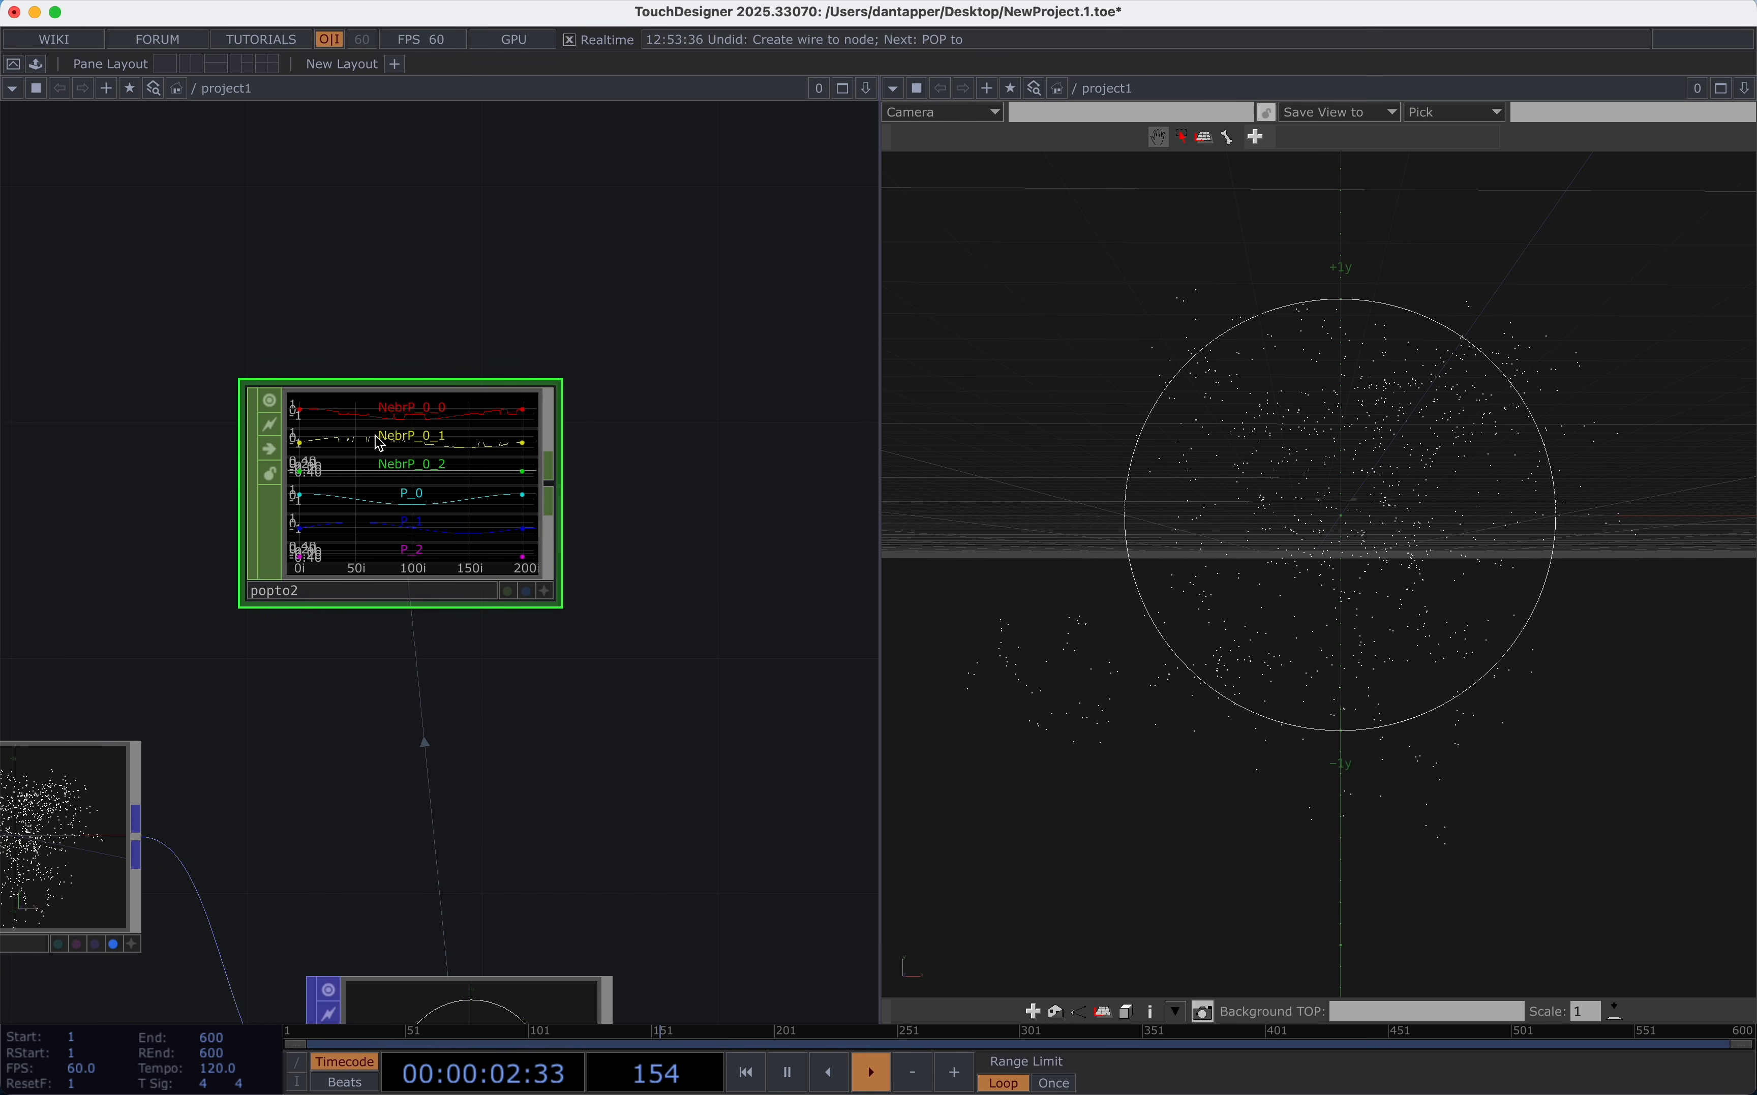
scroll(376, 442, "up", 3)
scroll(600, 749, "down", 2)
scroll(600, 749, "down", 1)
left_click_drag(431, 615, 485, 617)
Adjust neighbor1's Max Neighbors Distance to 0.066 while watching the NebrP channels in popto2.
left_click_drag(524, 866, 488, 549)
left_click(466, 859)
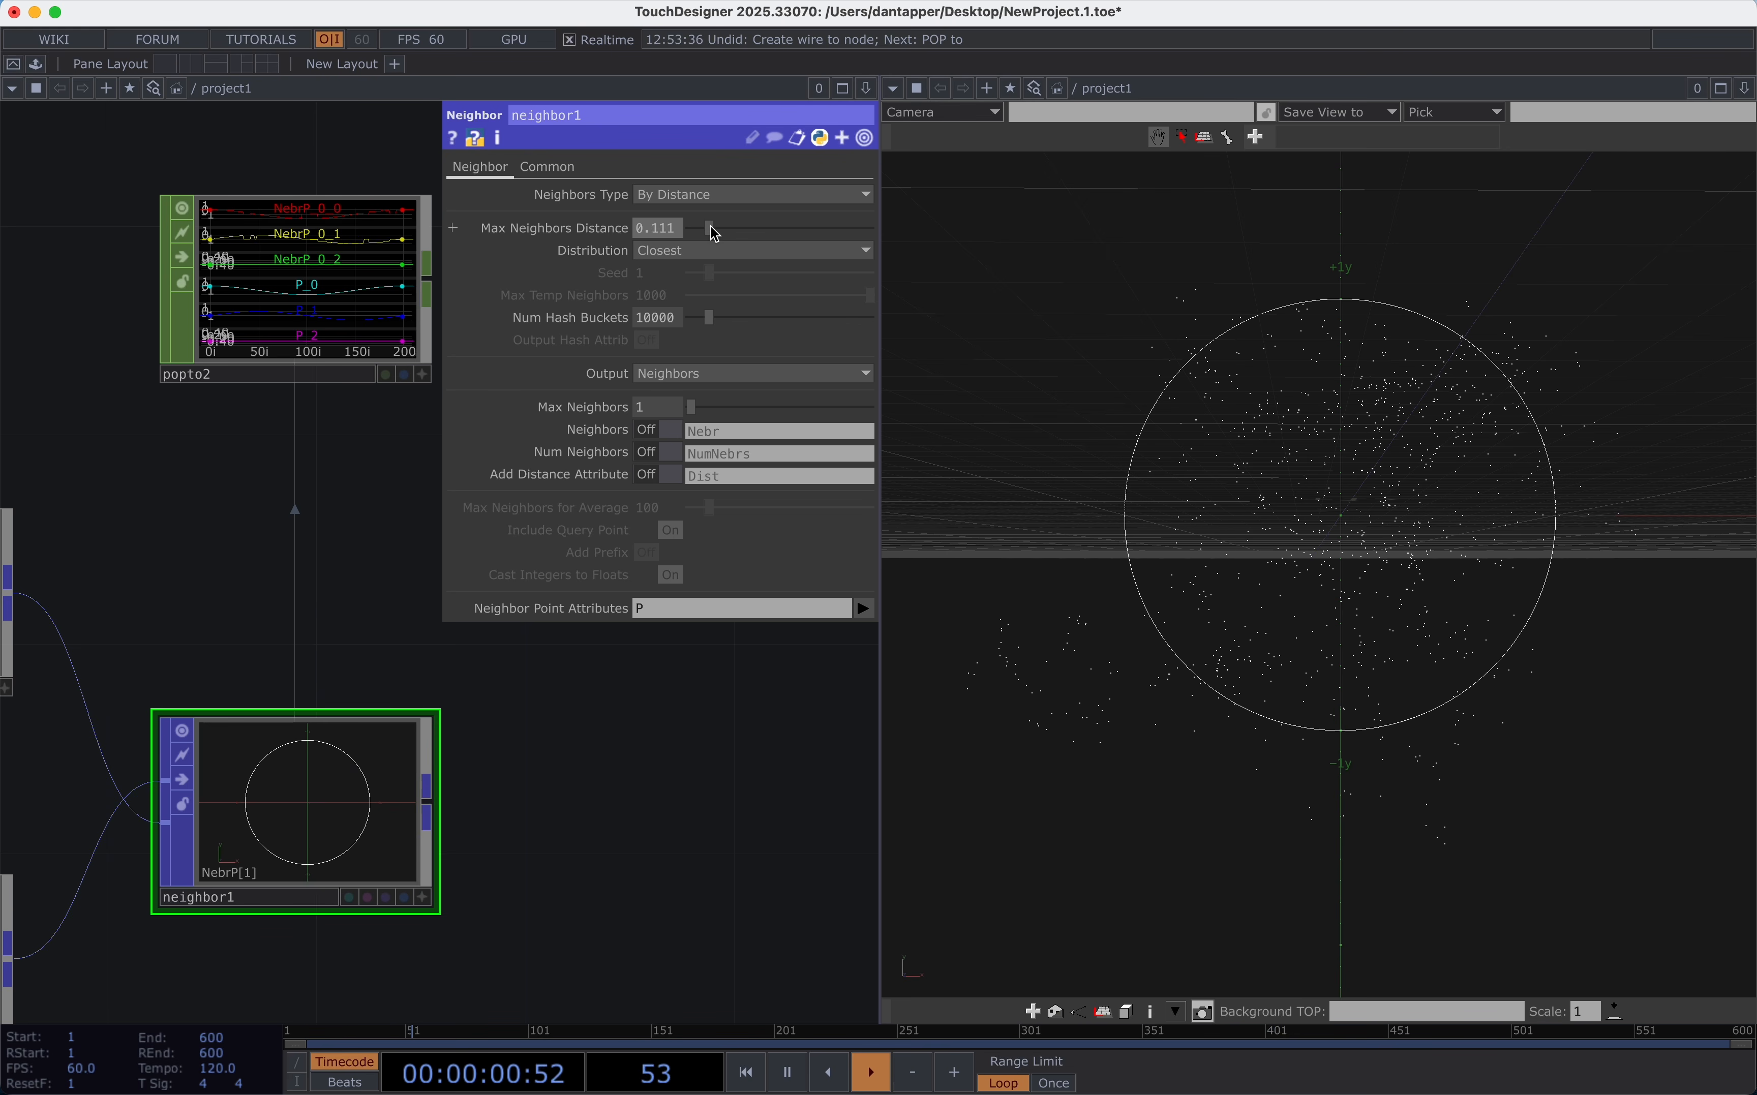
left_click_drag(712, 229, 741, 230)
scroll(304, 217, "up", 5)
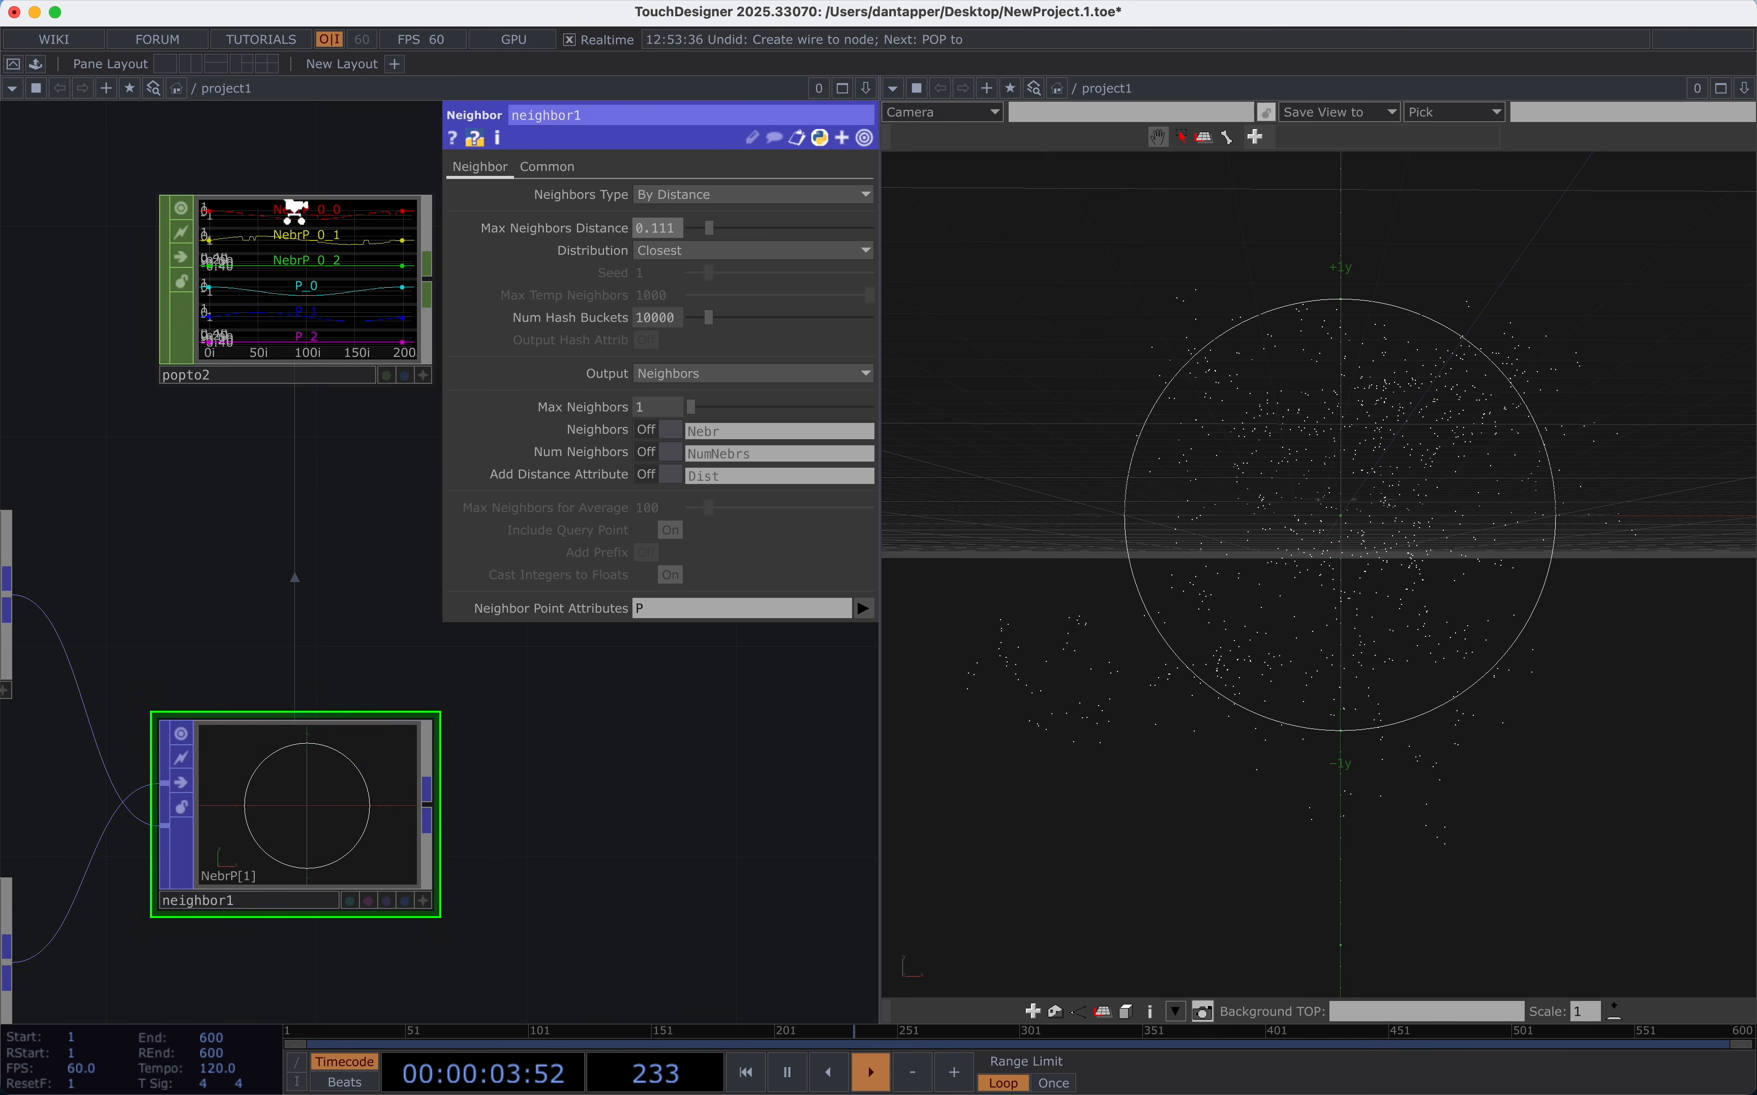
mouse_move(717, 230)
left_mouse_down()
mouse_move(761, 230)
mouse_move(705, 233)
left_mouse_up()
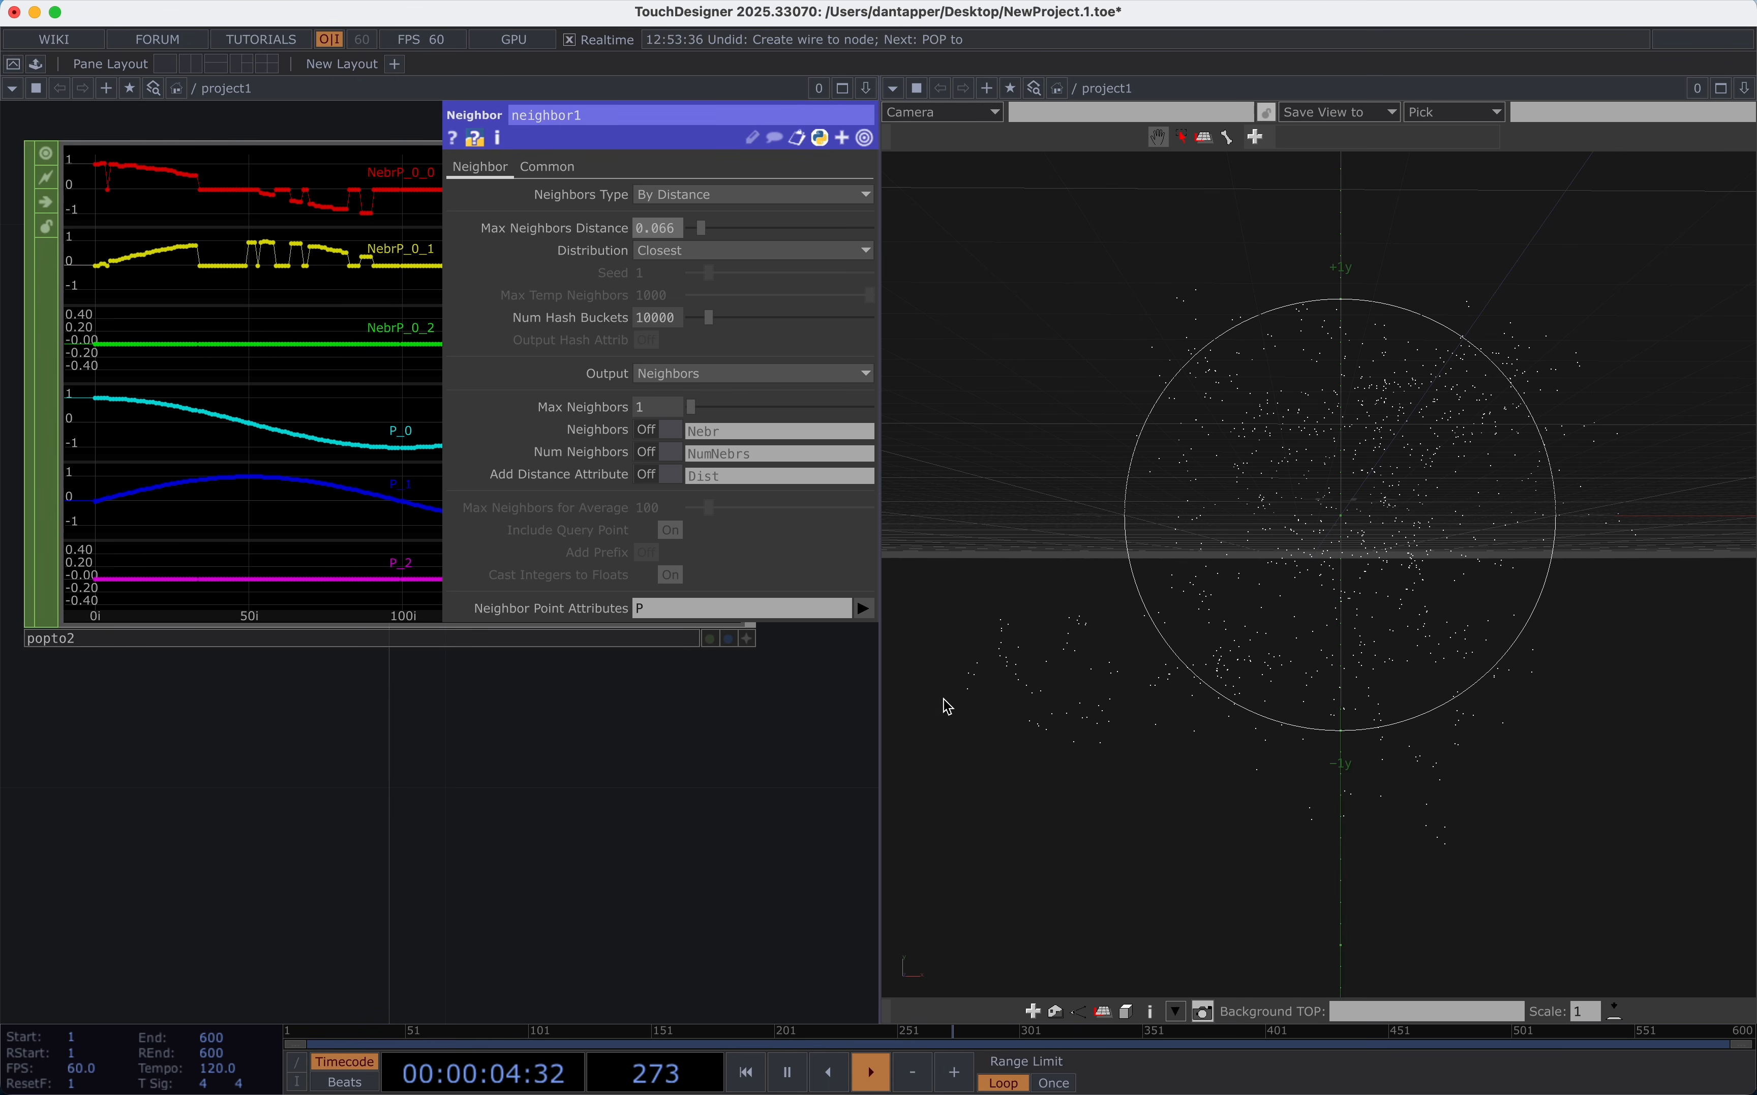
Connect a Null POP to neighbor1's output.
scroll(607, 952, "down", 10)
left_click_drag(693, 936, 478, 717)
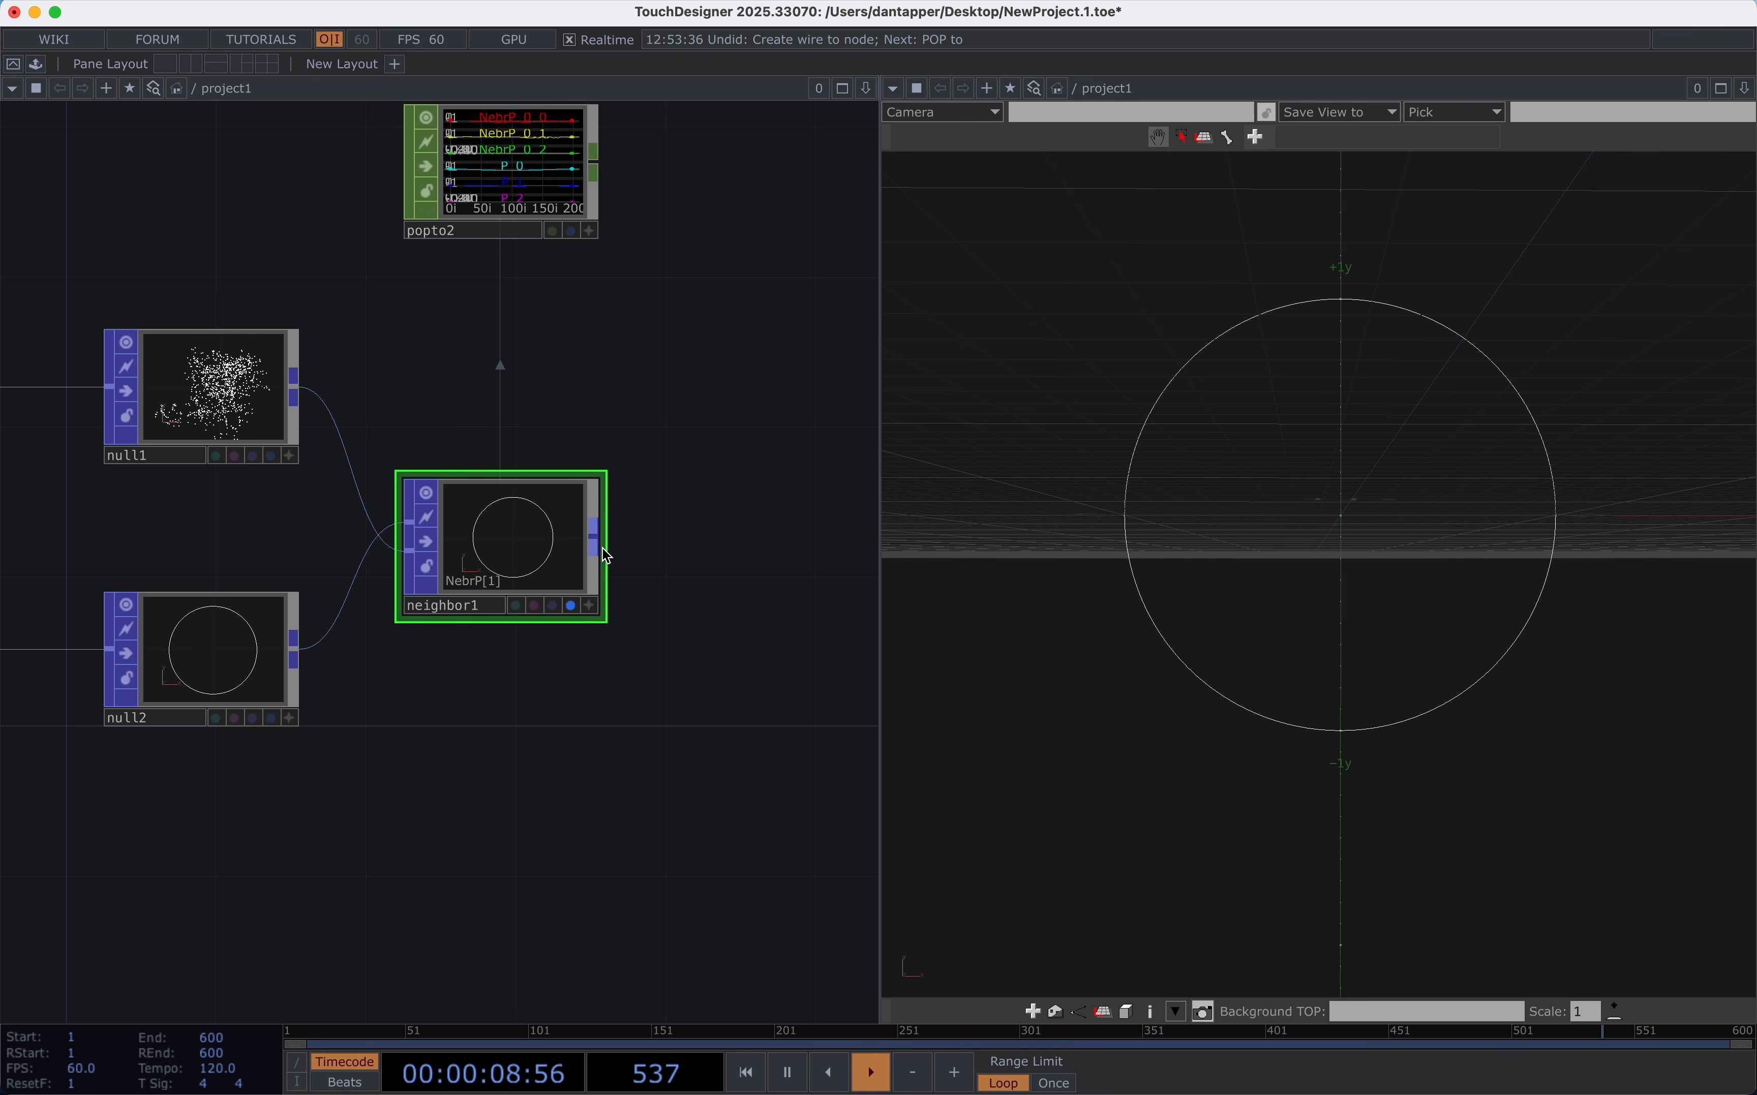
left_click(607, 556)
left_click(843, 541)
type("nu")
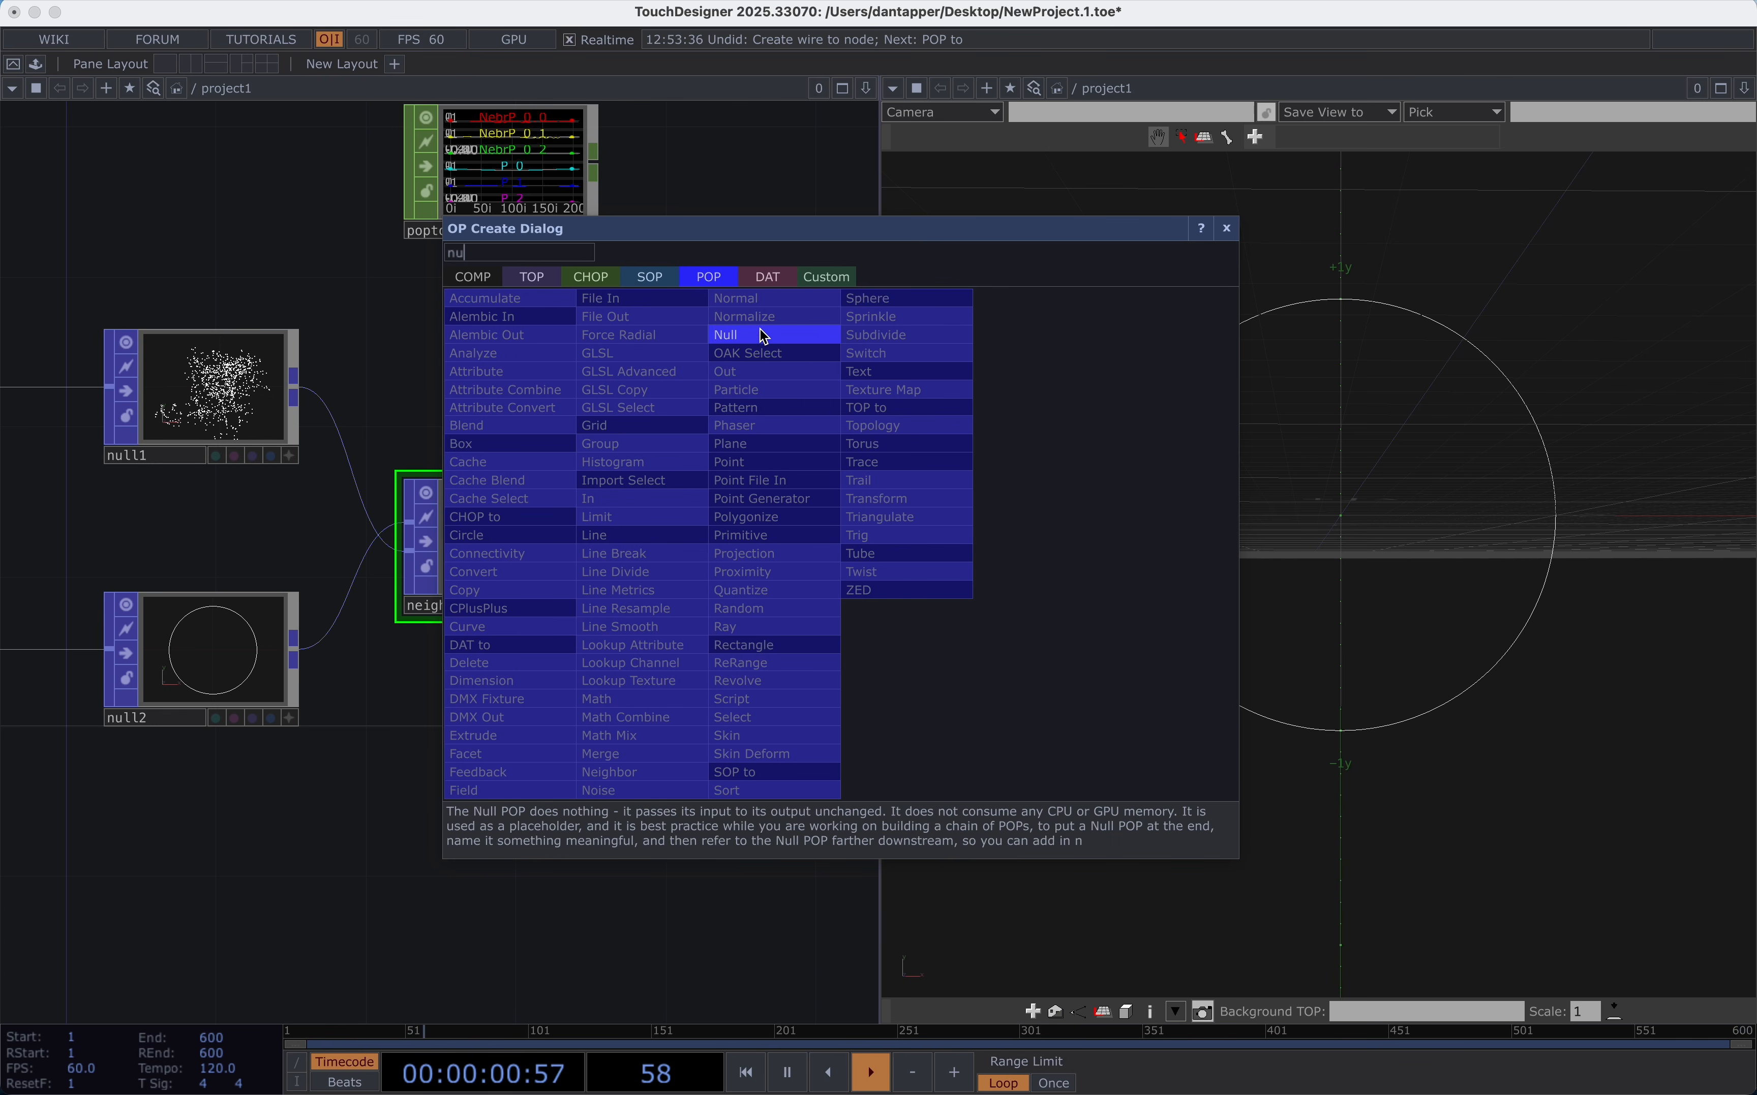
left_click(761, 335)
left_click(836, 510)
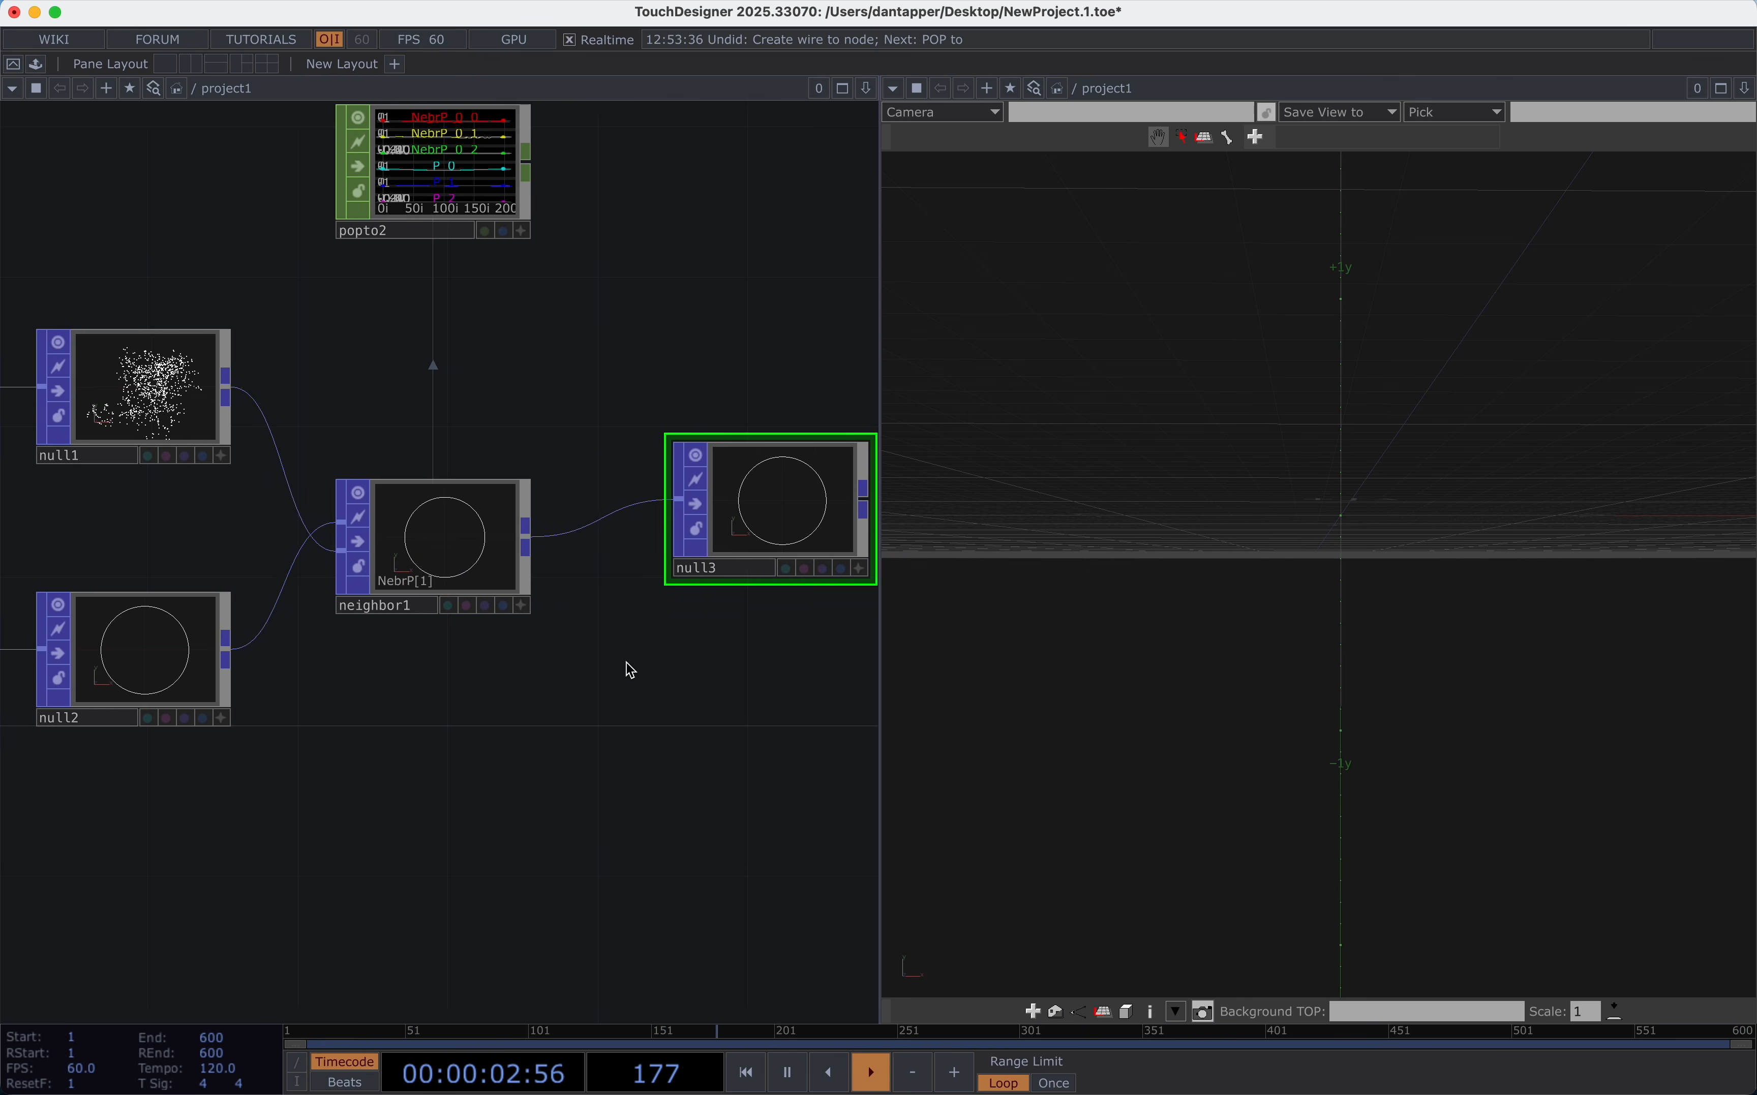
Display null3 together with null1, and move null3 farther from neighbor1 to leave room between them.
left_click(816, 569)
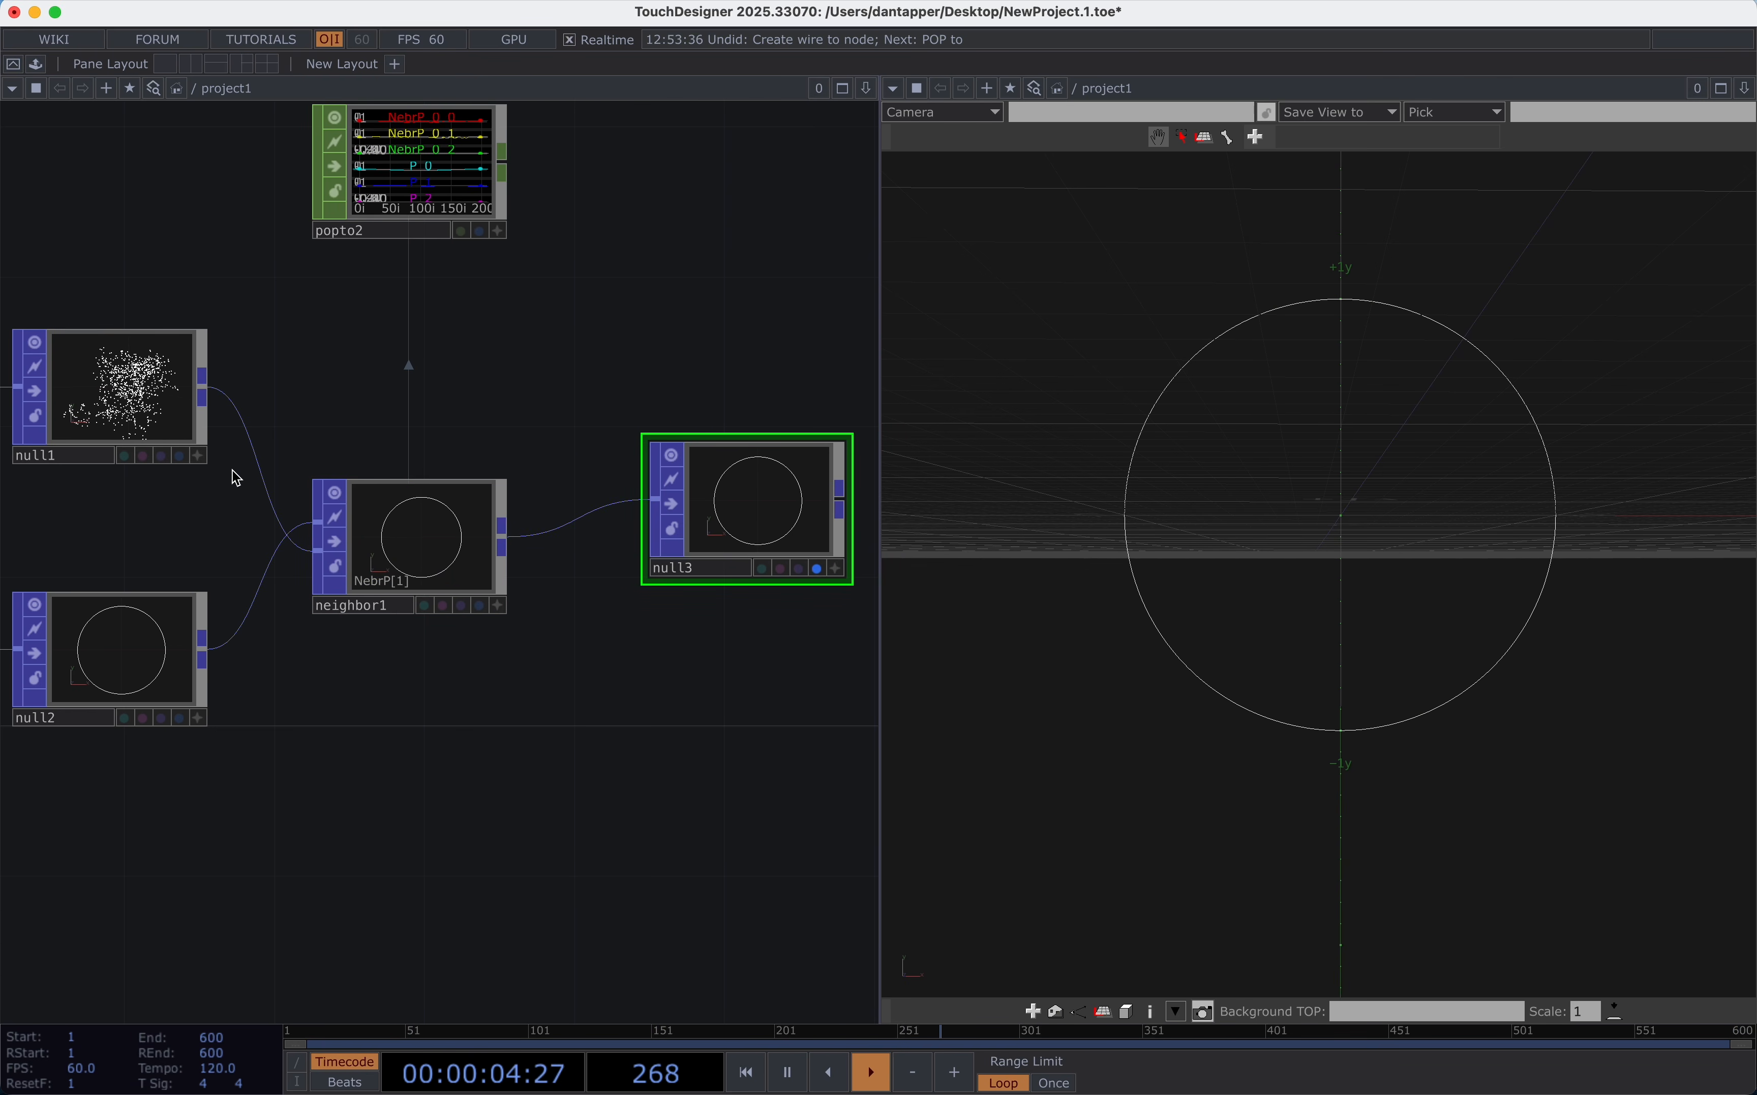
left_click(181, 455)
scroll(624, 373, "right", 10)
left_click_drag(401, 509, 667, 529)
scroll(602, 507, "down", 5)
scroll(510, 514, "up", 3)
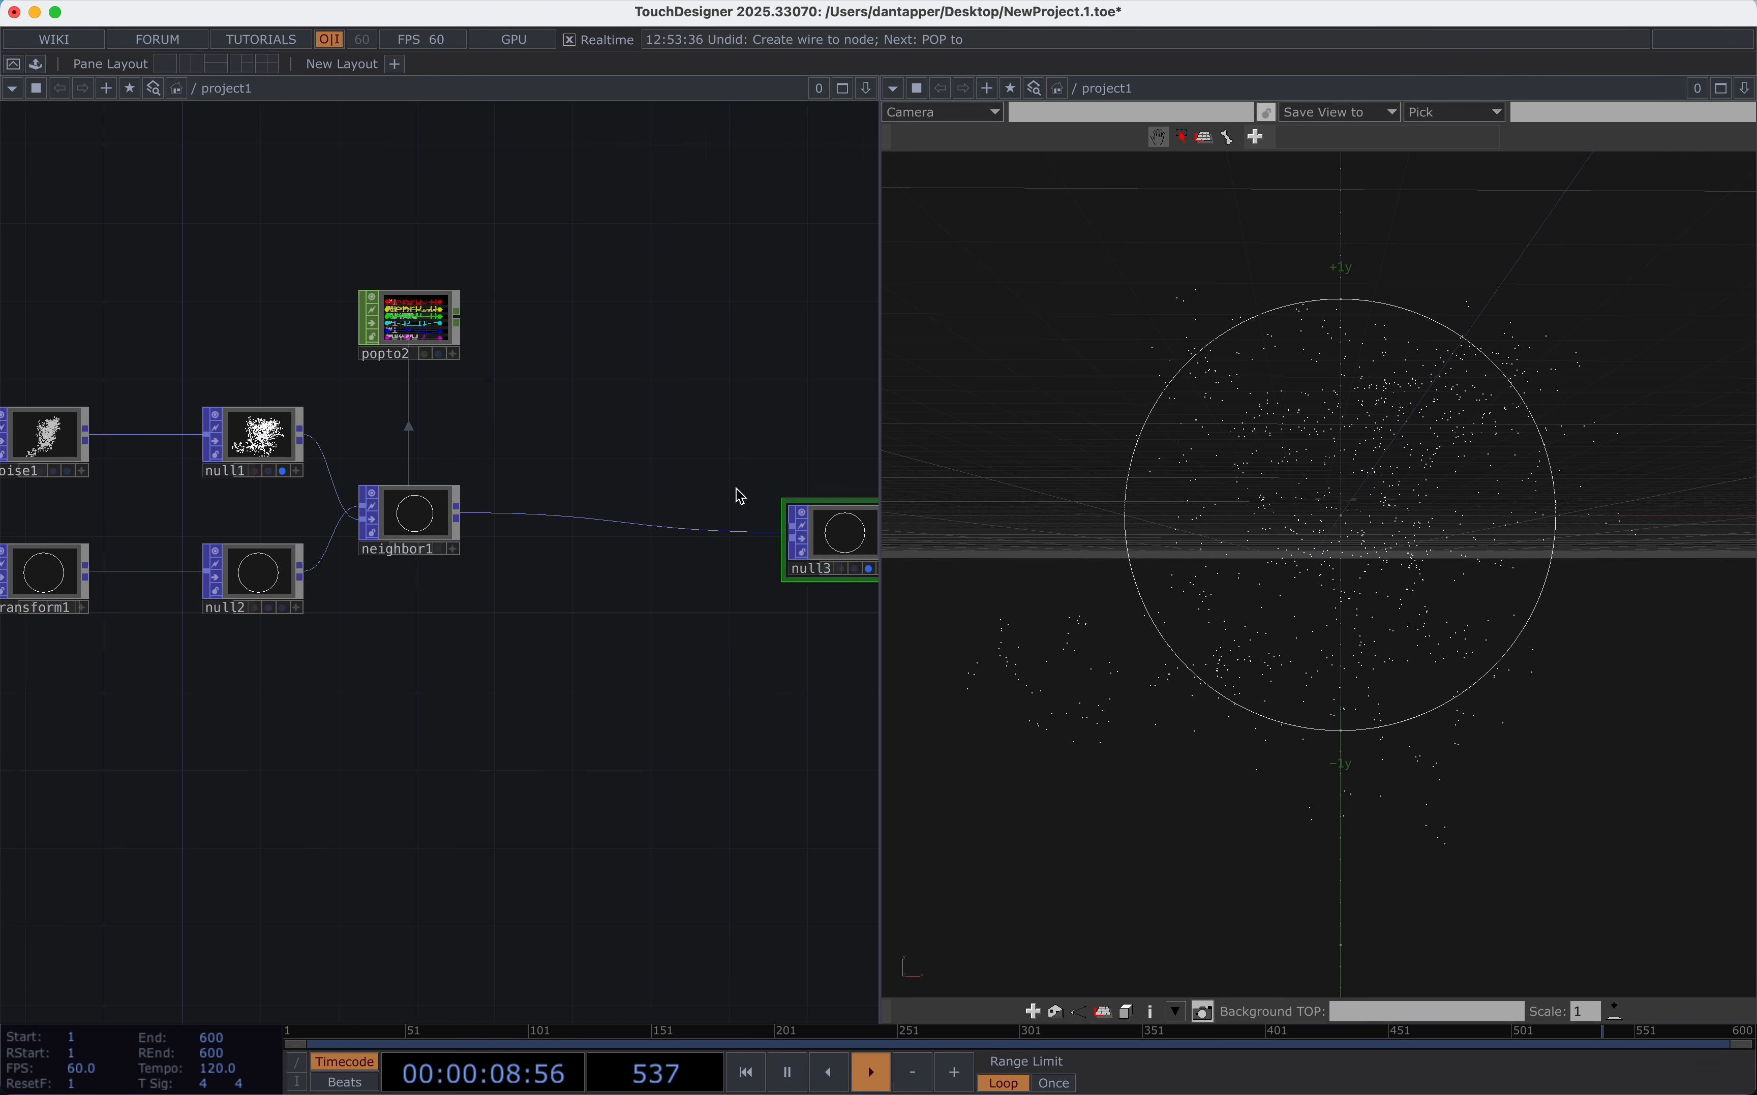
scroll(739, 496, "right", 5)
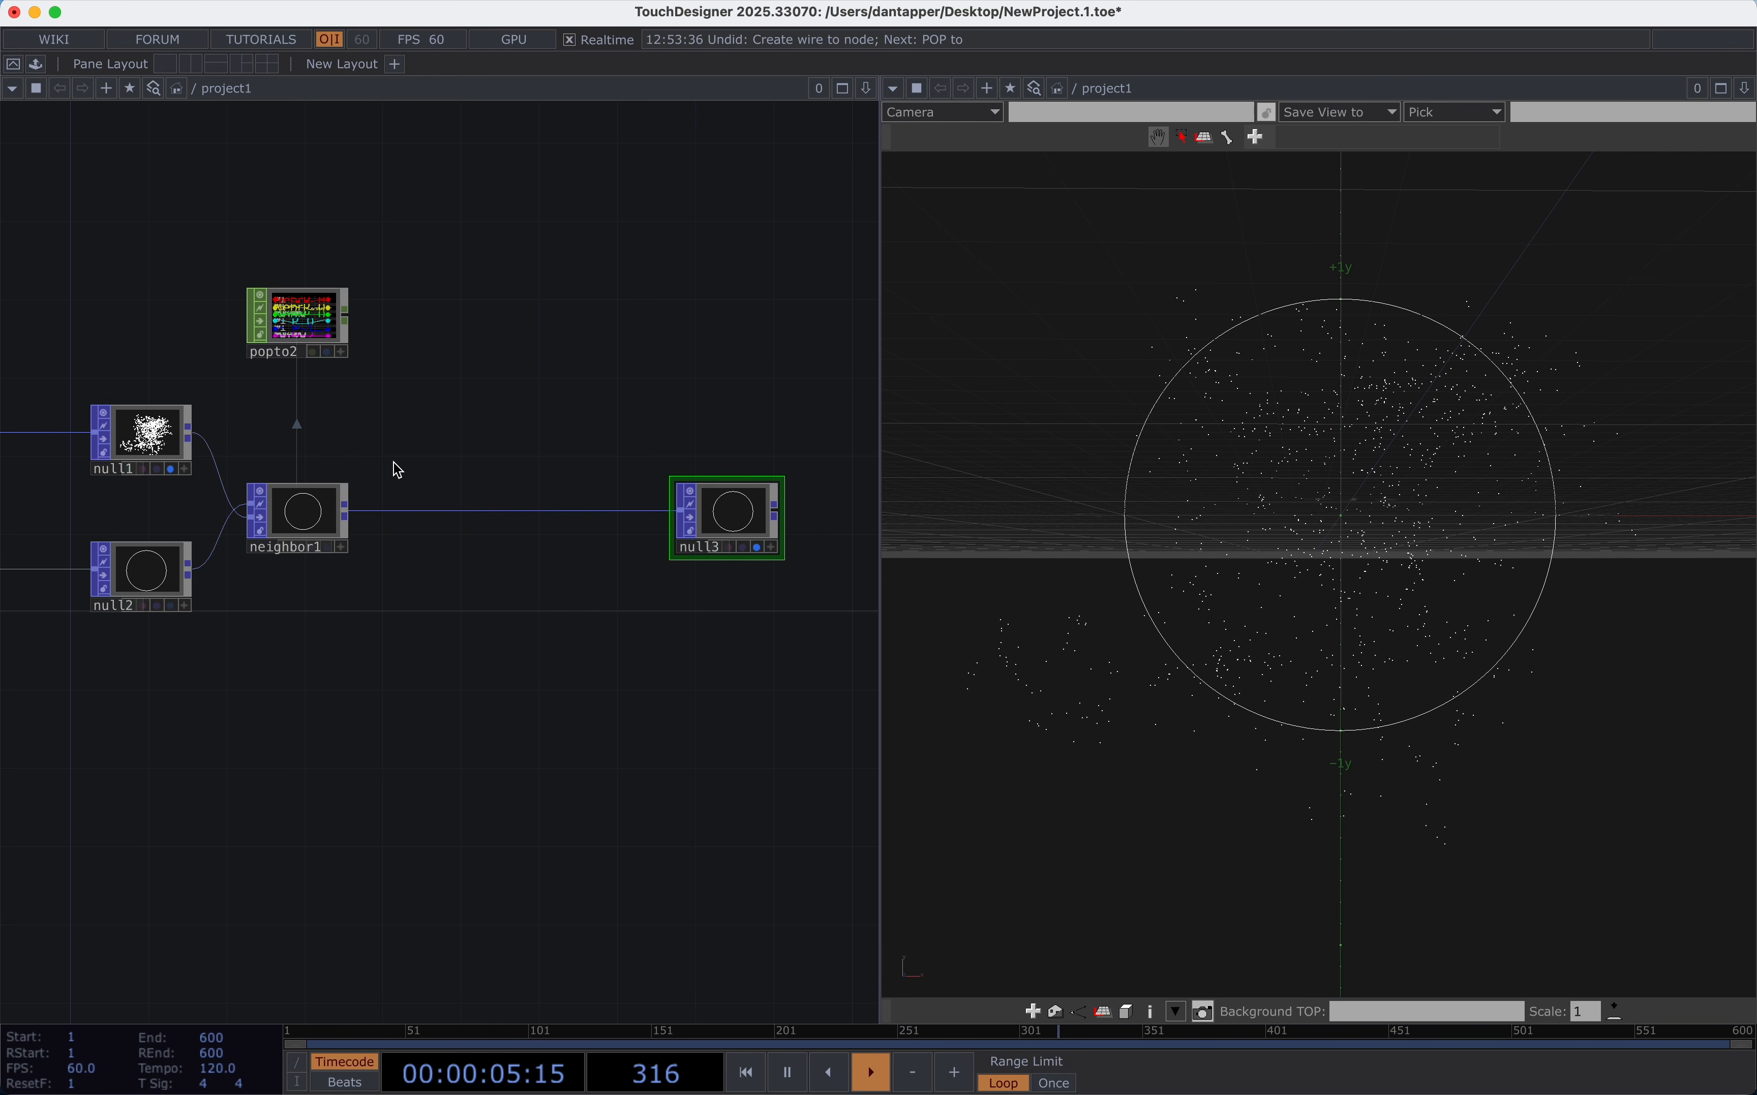
Insert a Math Mix POP into the wire between neighbor1 and null3.
right_click(384, 518)
left_click(424, 483)
type("ma")
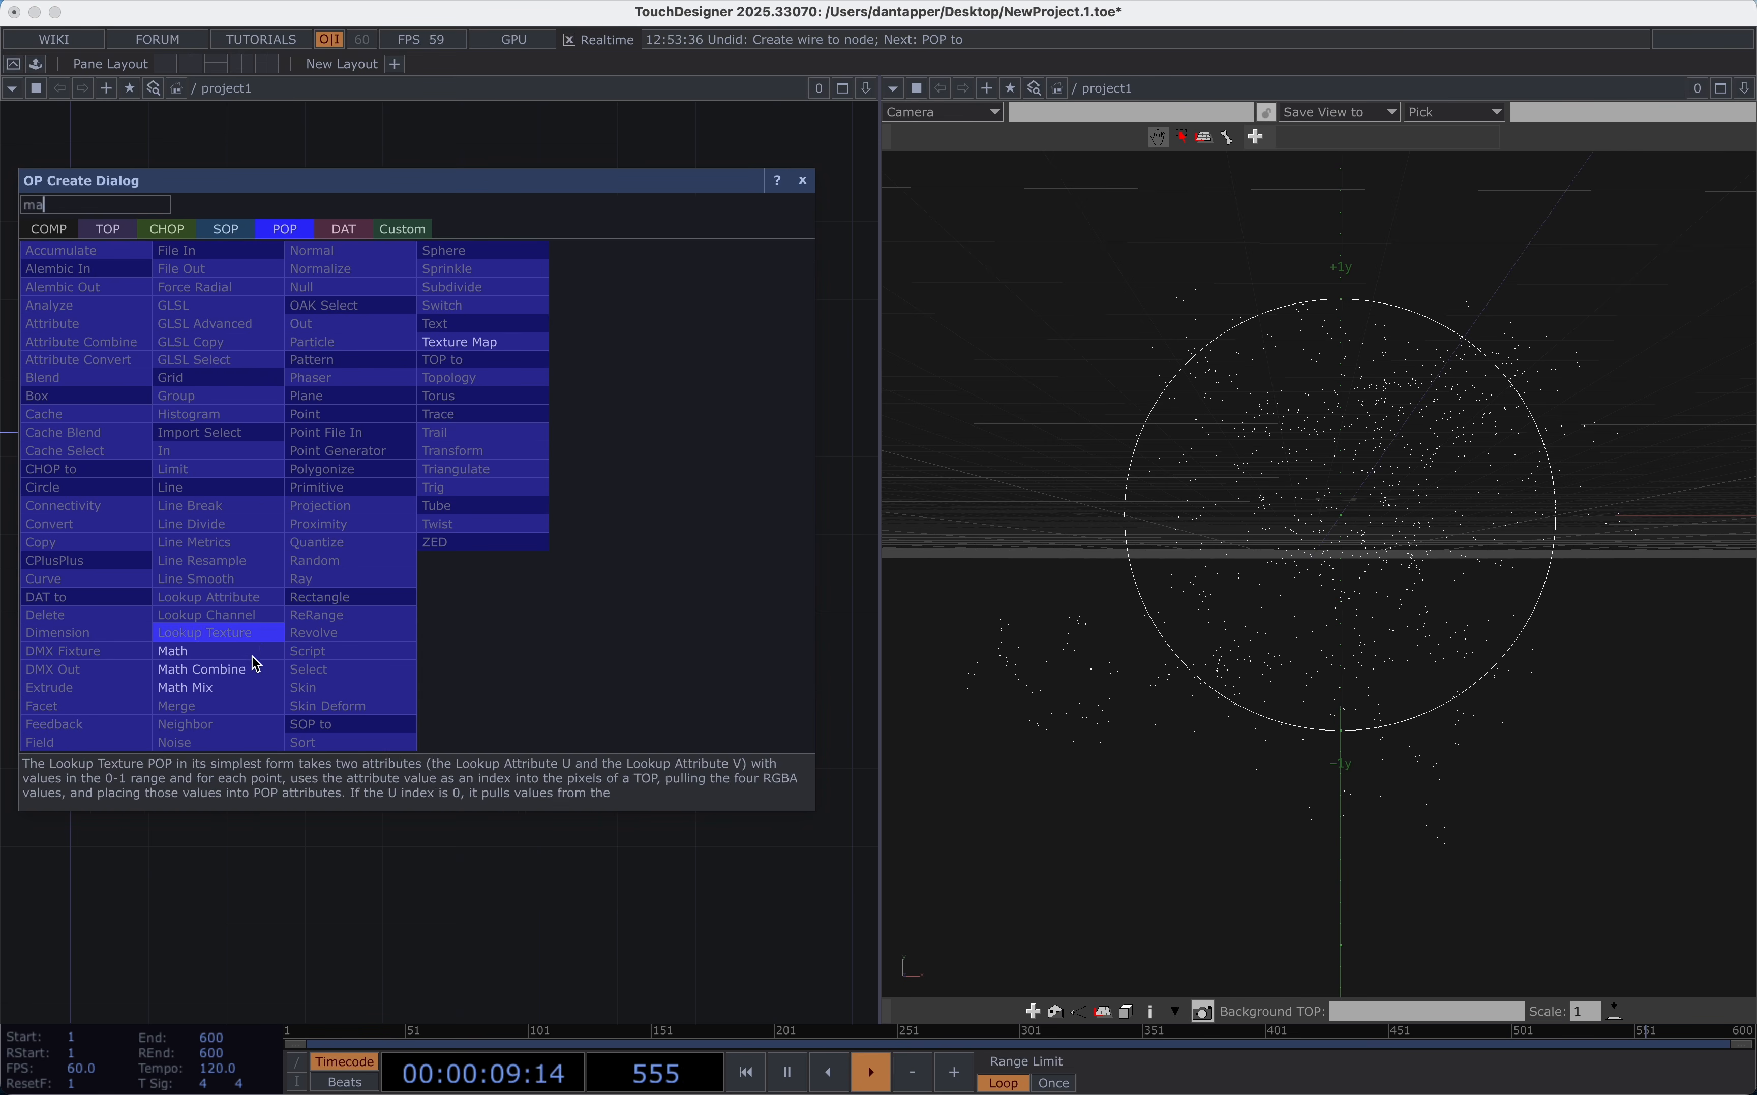
left_click(210, 688)
left_click(459, 525)
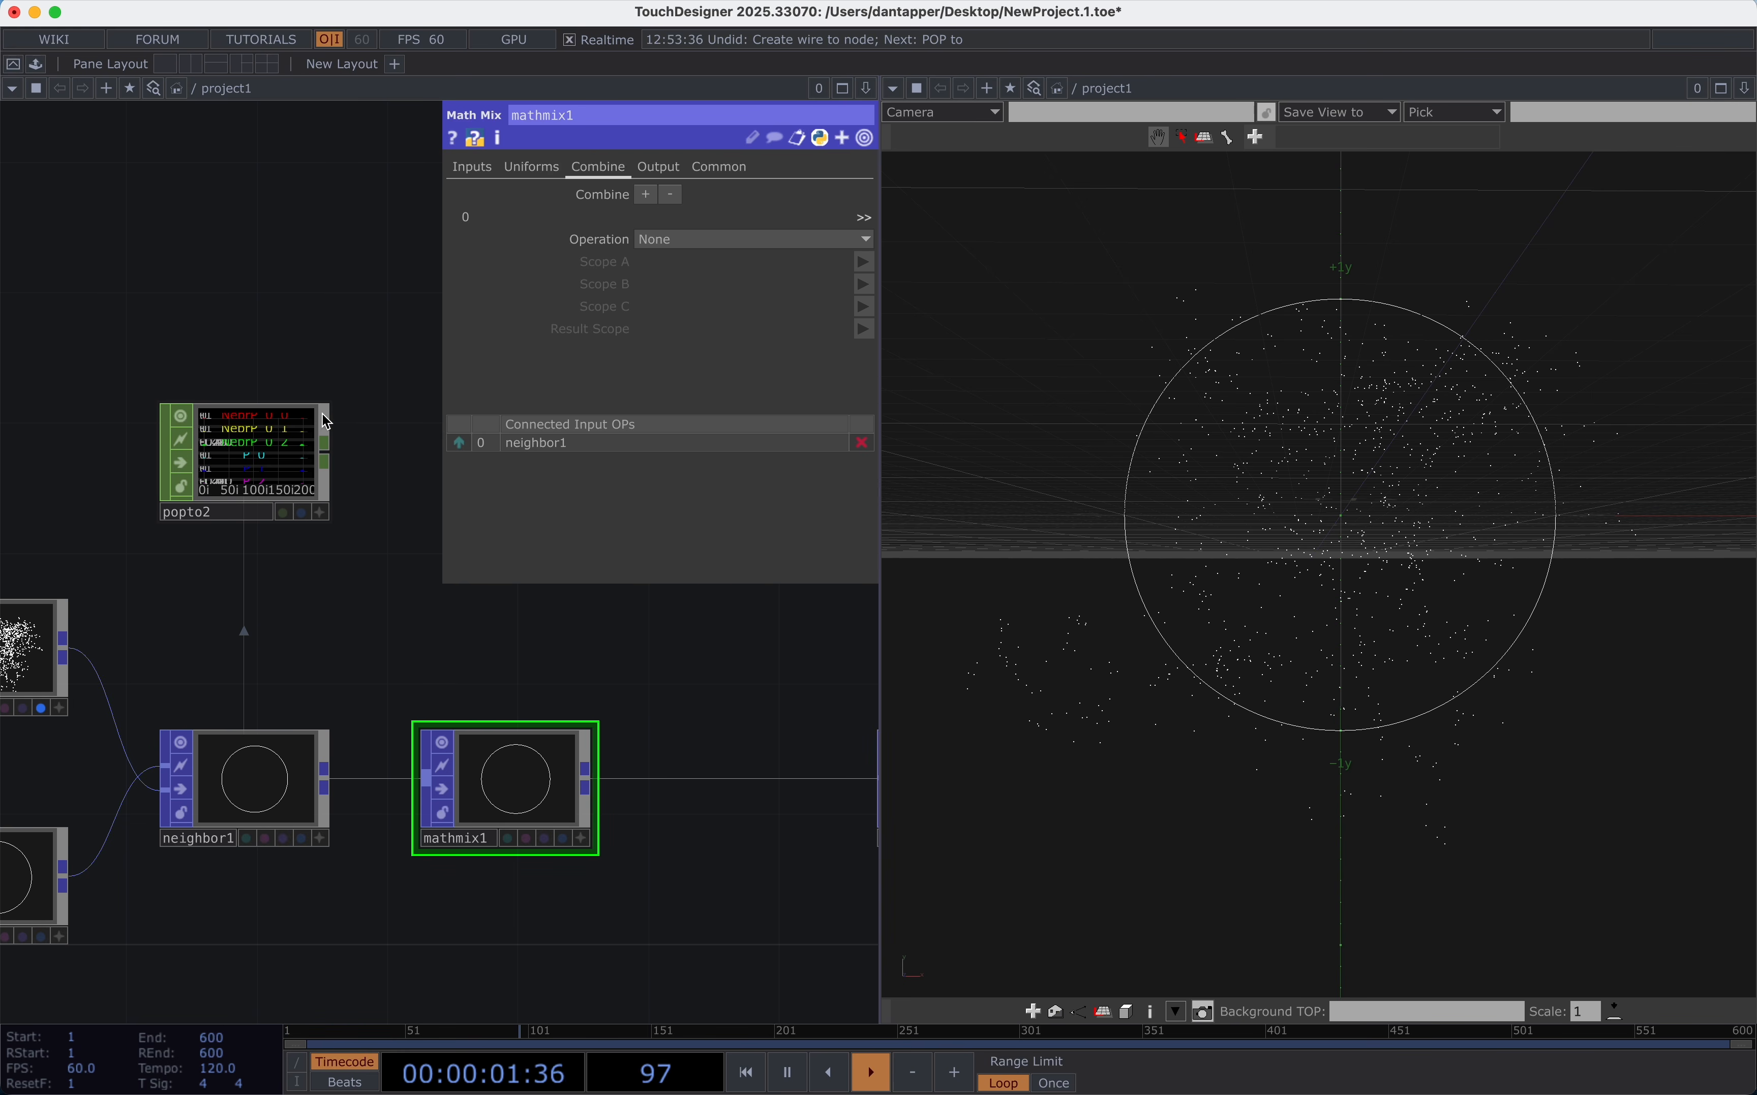
Set mathmix1's first combine to A - B with Scope A NebrP[0], Scope B P and Result Scope hulldir.
scroll(261, 447, "up", 4)
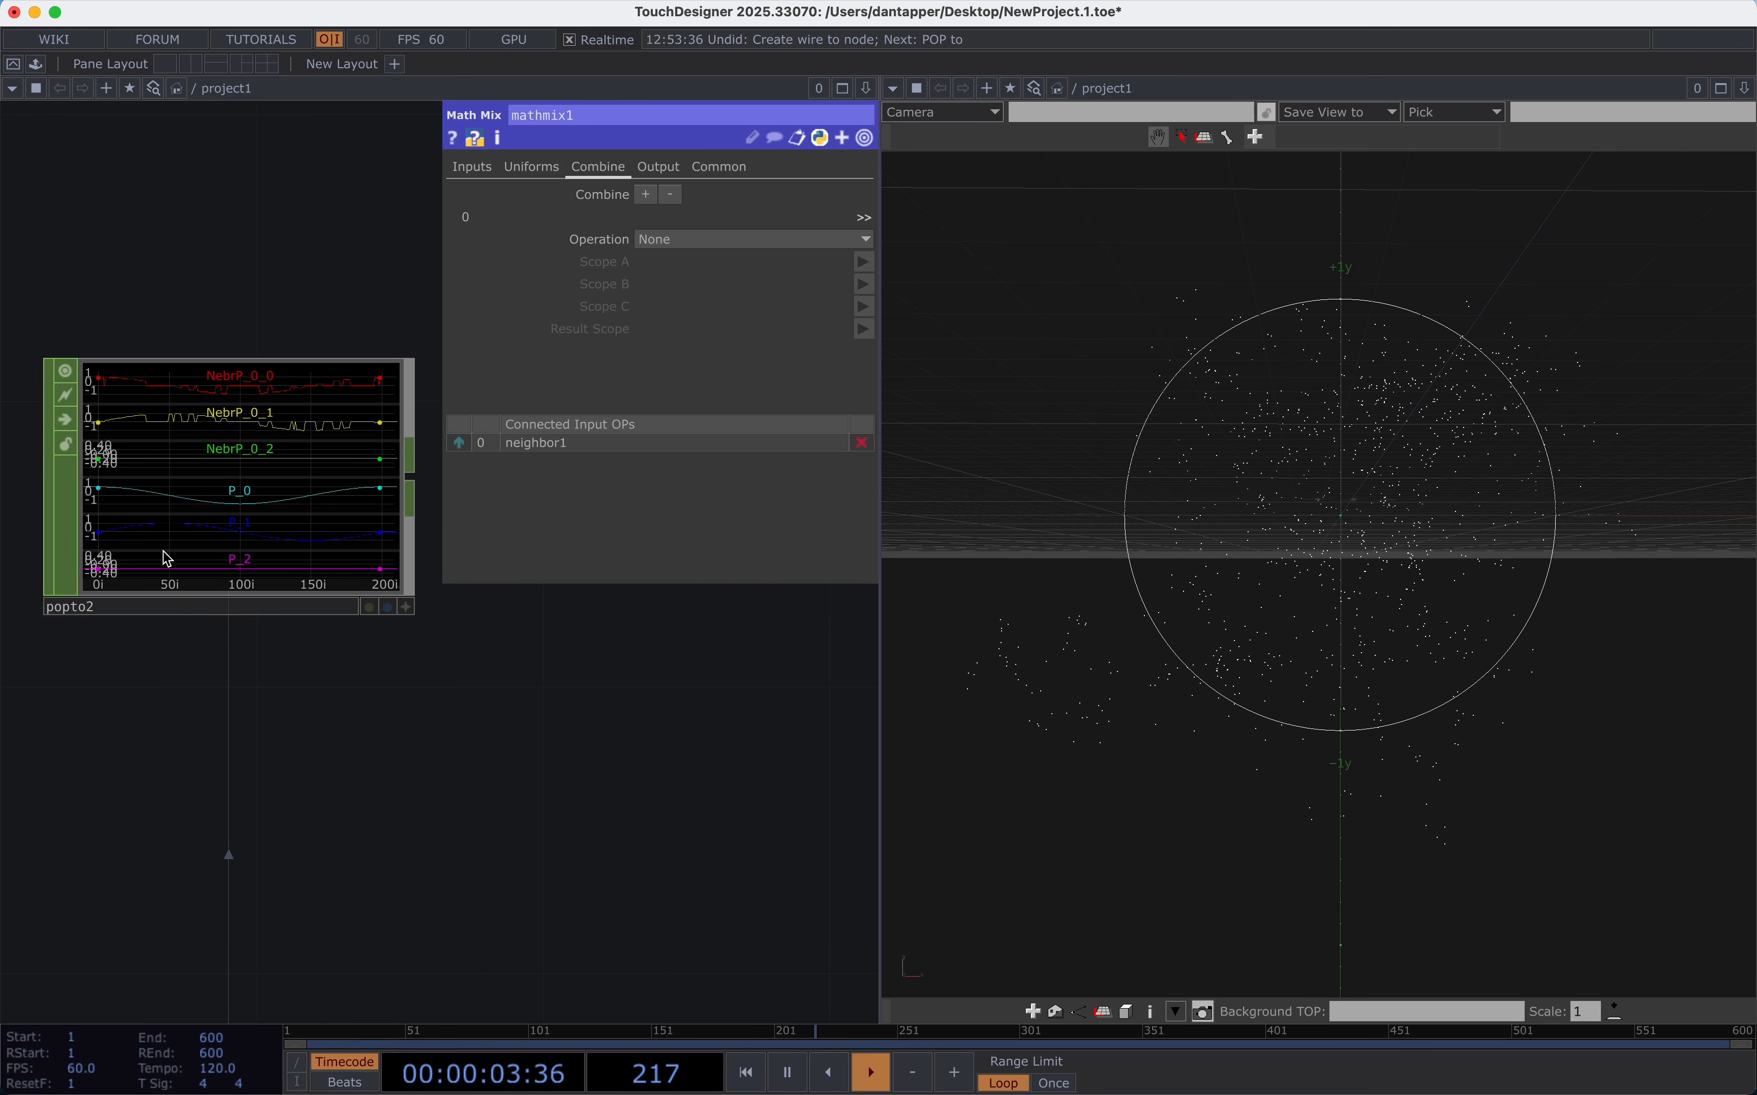
left_click(800, 242)
left_click(875, 284)
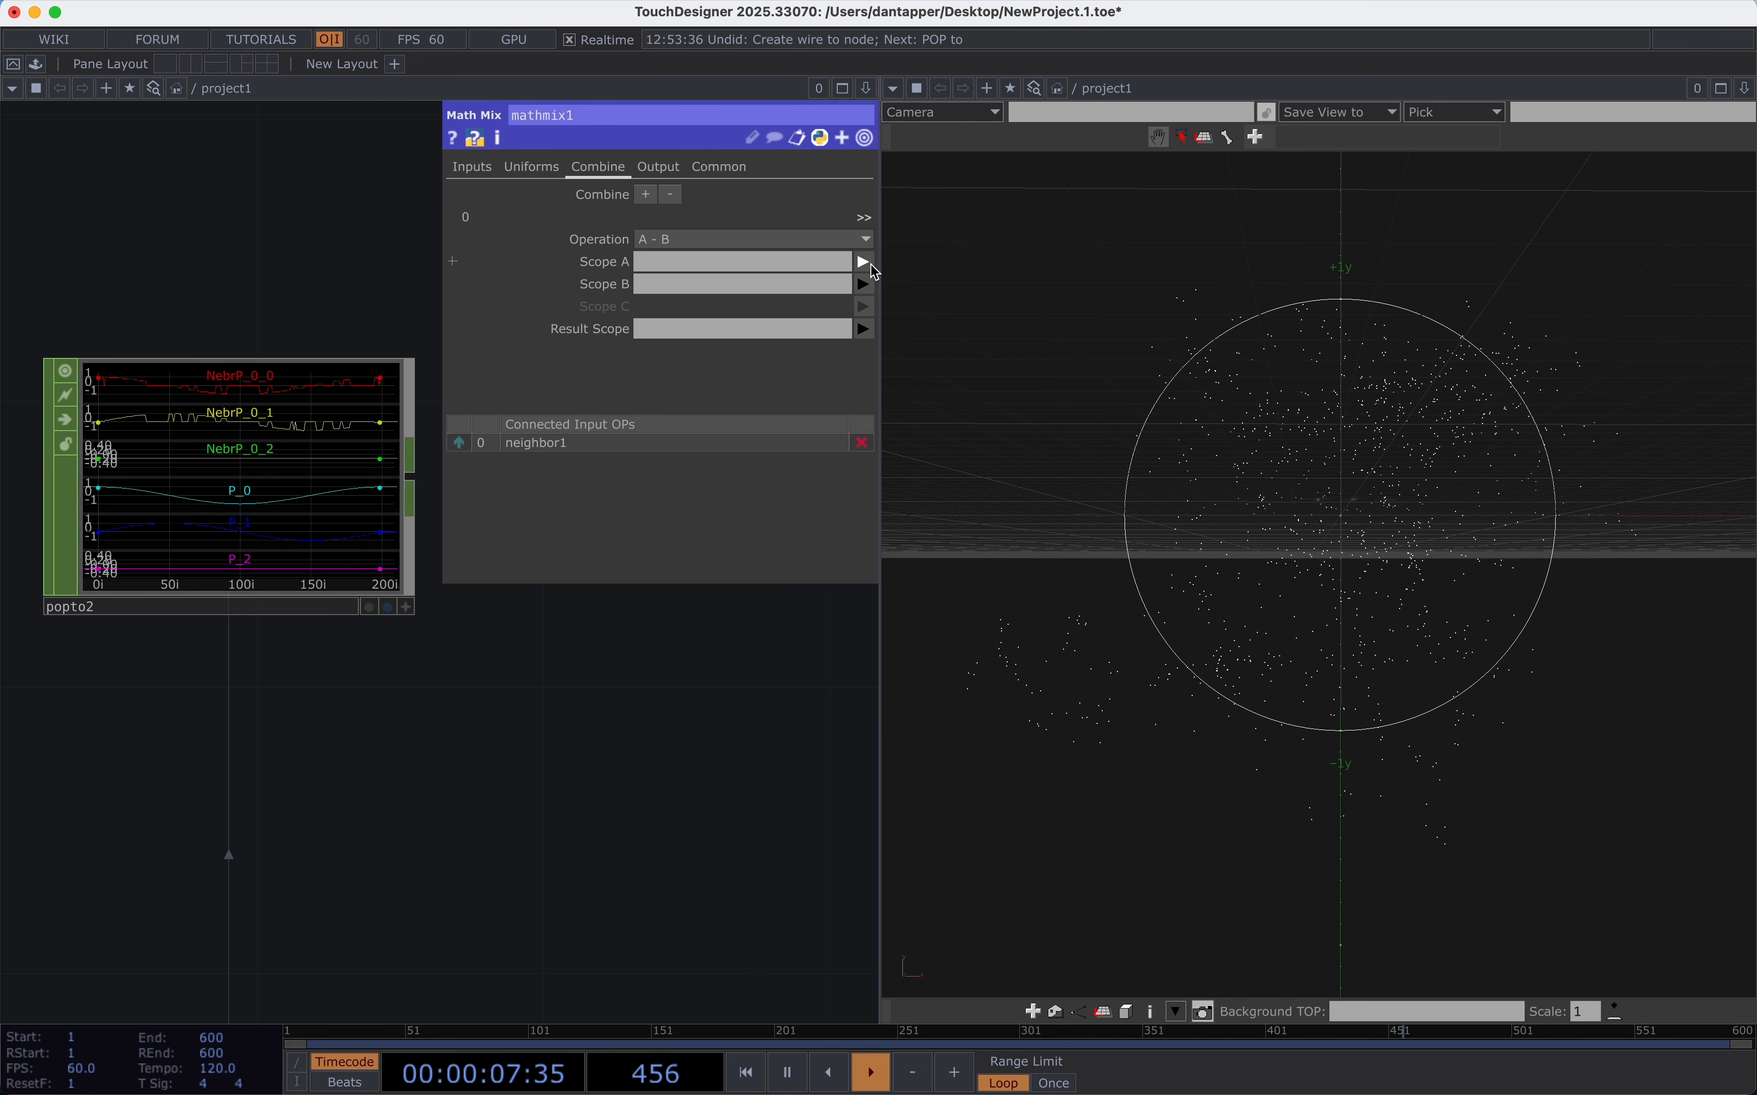
left_click(865, 263)
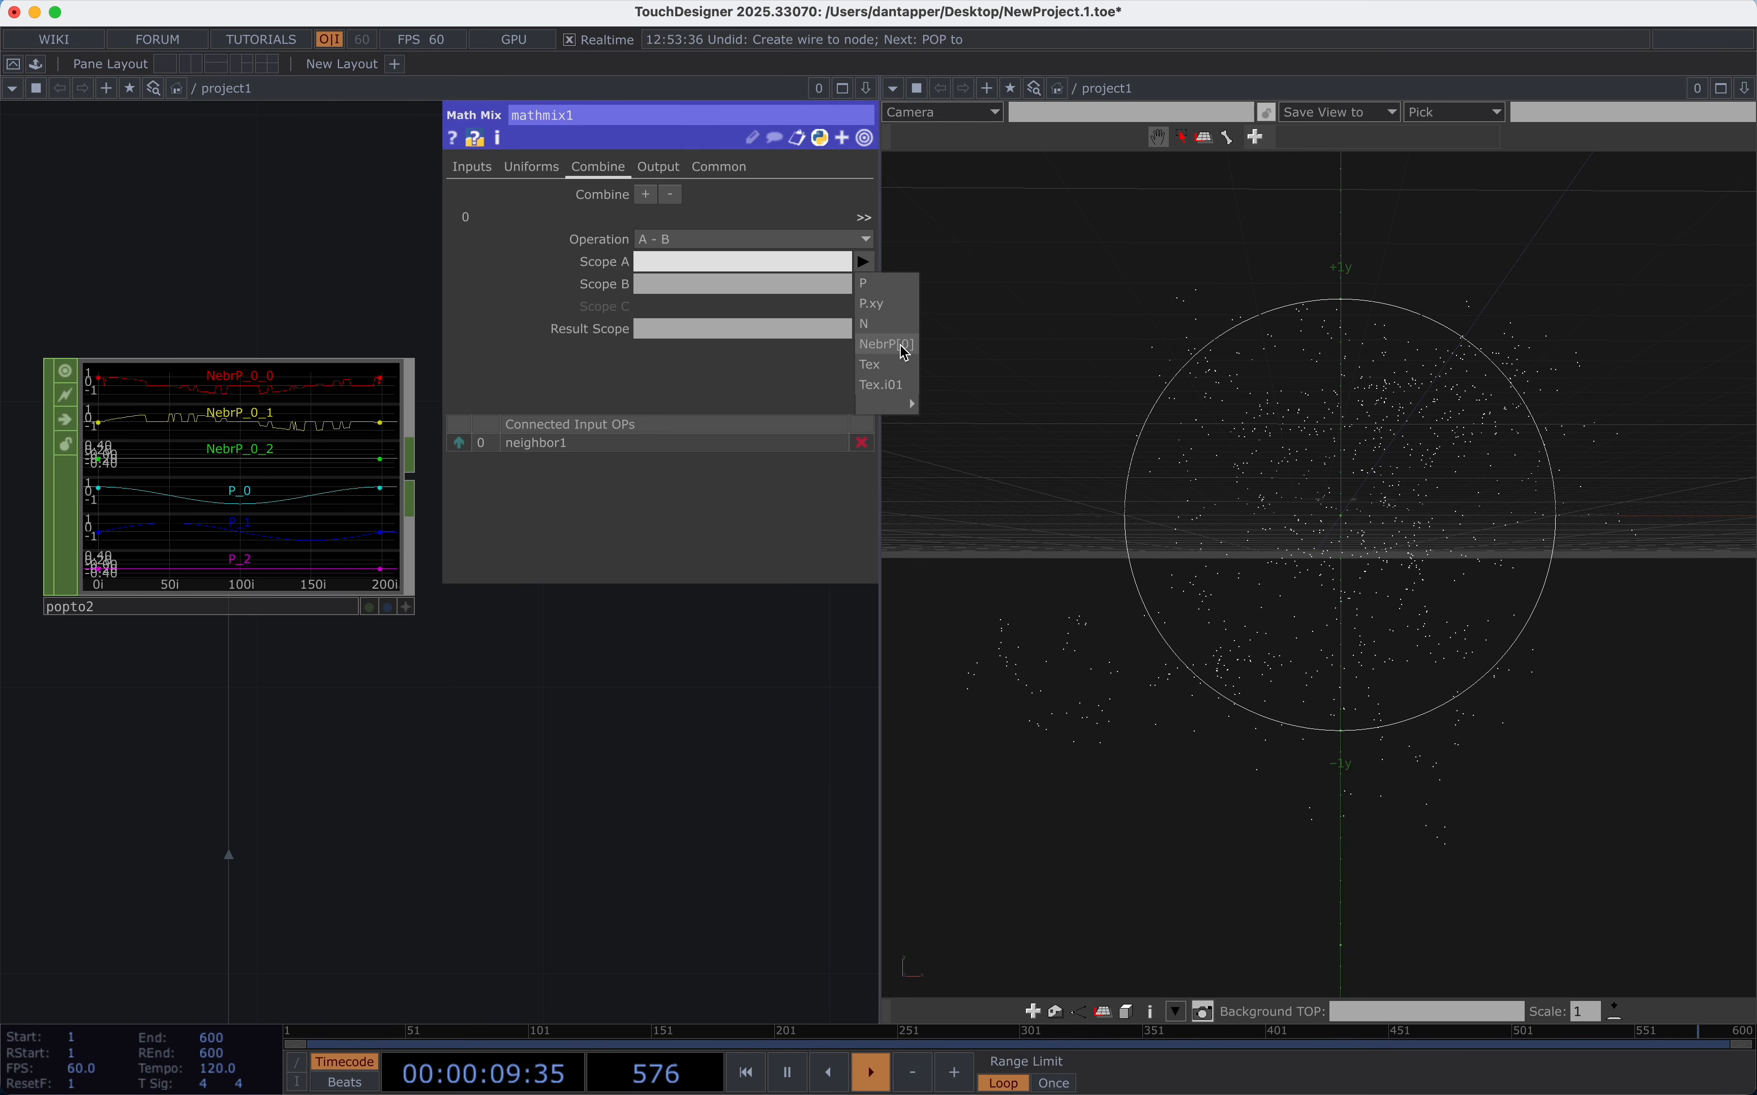
left_click(904, 346)
left_click(865, 284)
left_click(870, 308)
left_click(720, 335)
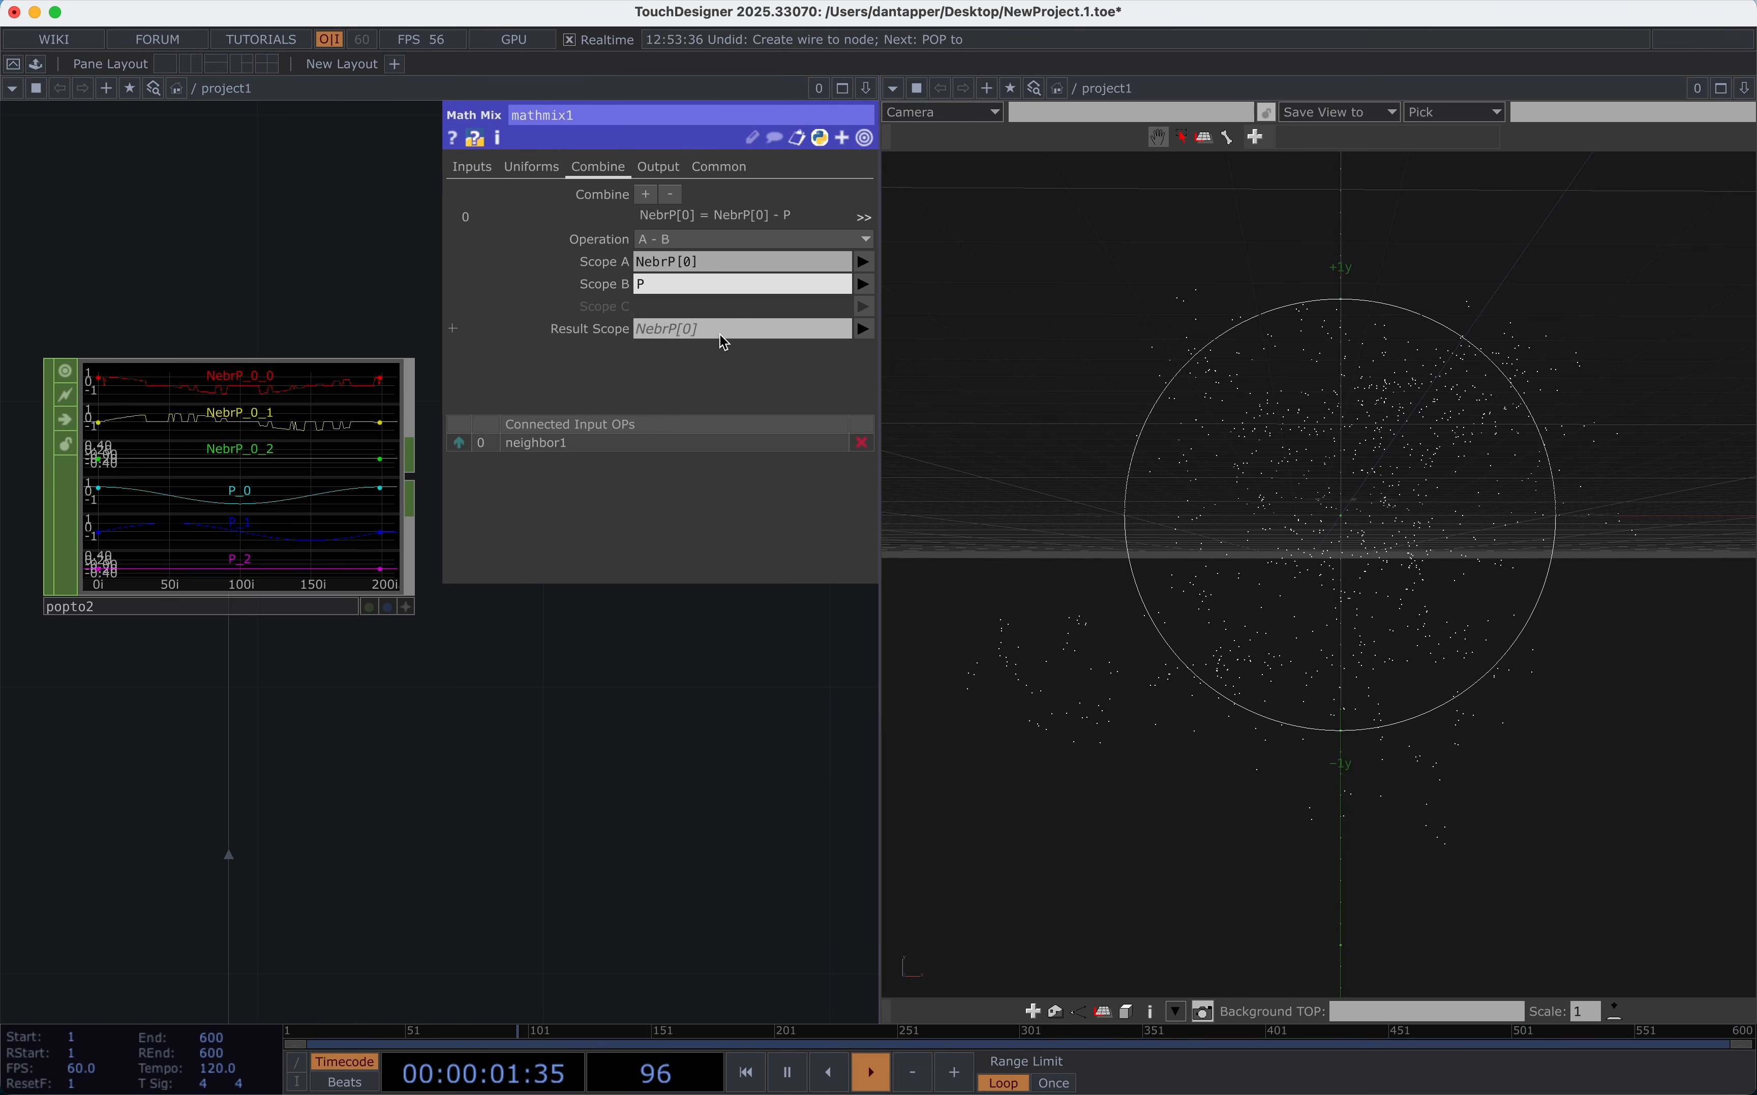
type("hulldir")
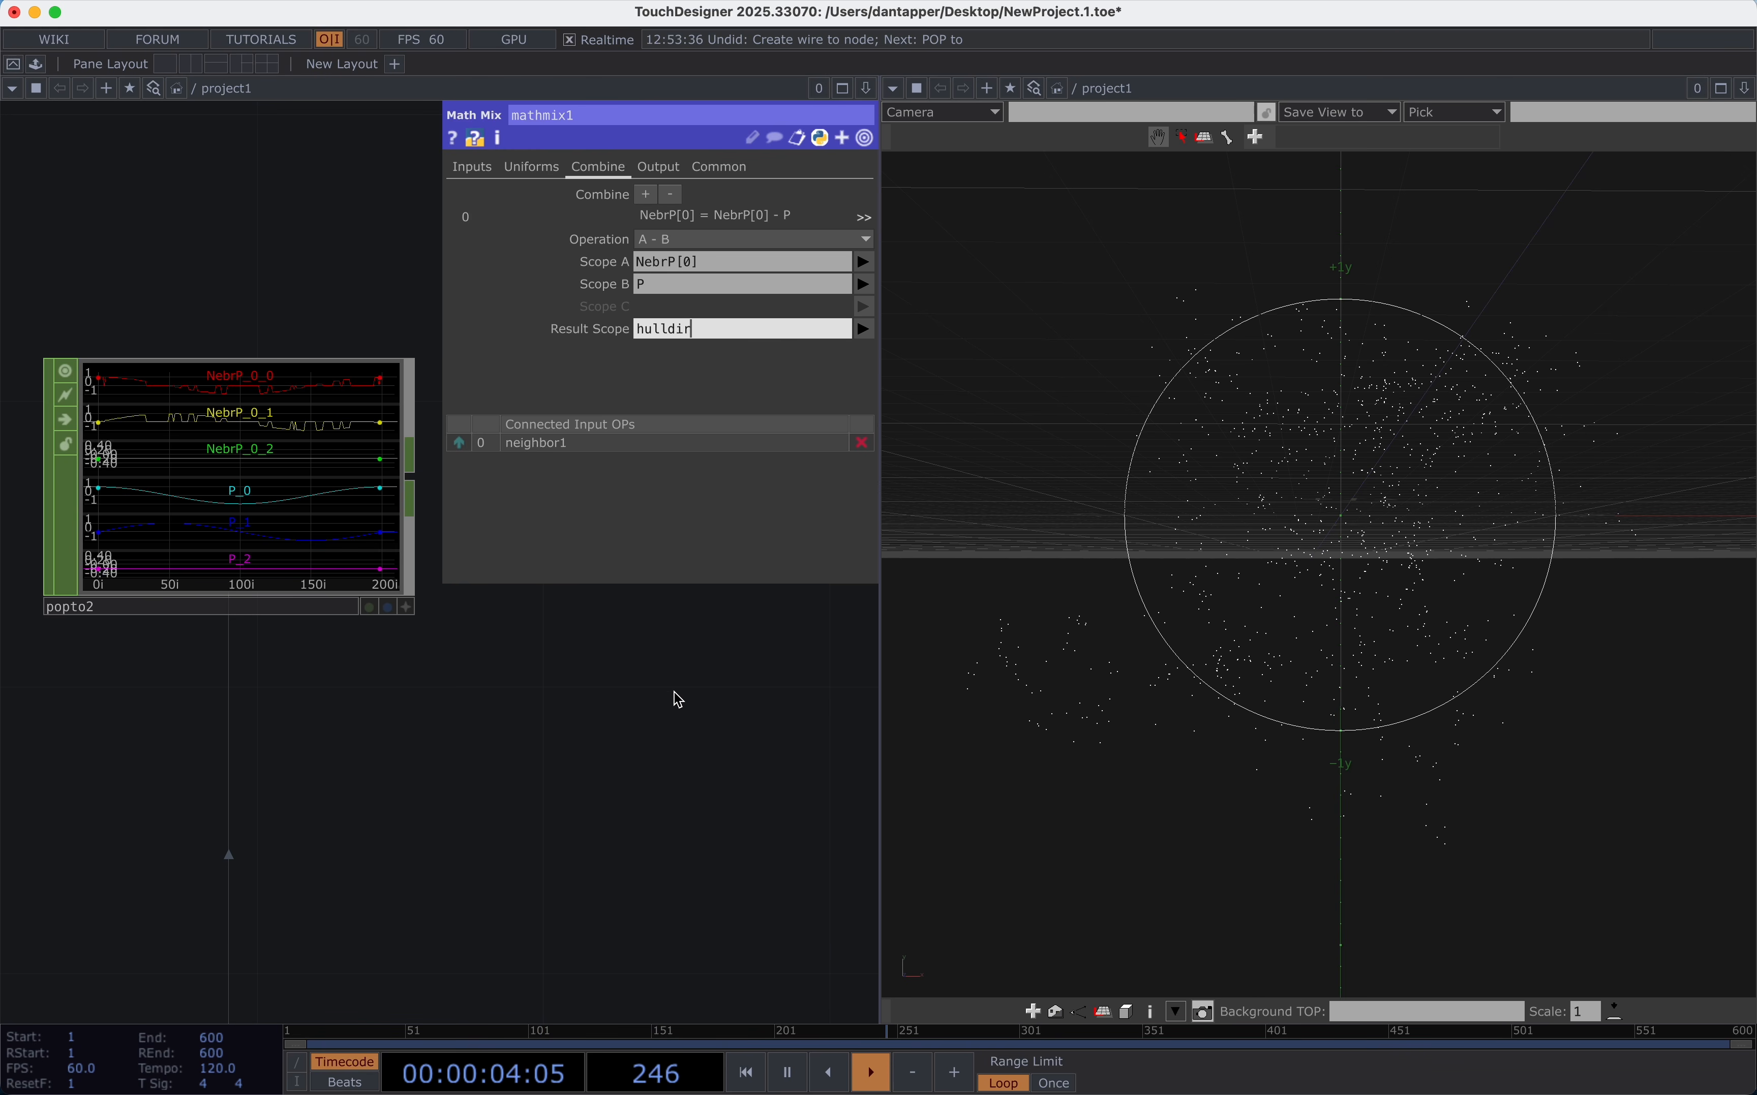
key("Return")
Add a second combine to mathmix1 with operation A * B, Scope A hulldir and Scope B 1.
scroll(648, 781, "down", 2)
scroll(648, 781, "down", 1)
left_click_drag(469, 629, 268, 394)
left_click(646, 194)
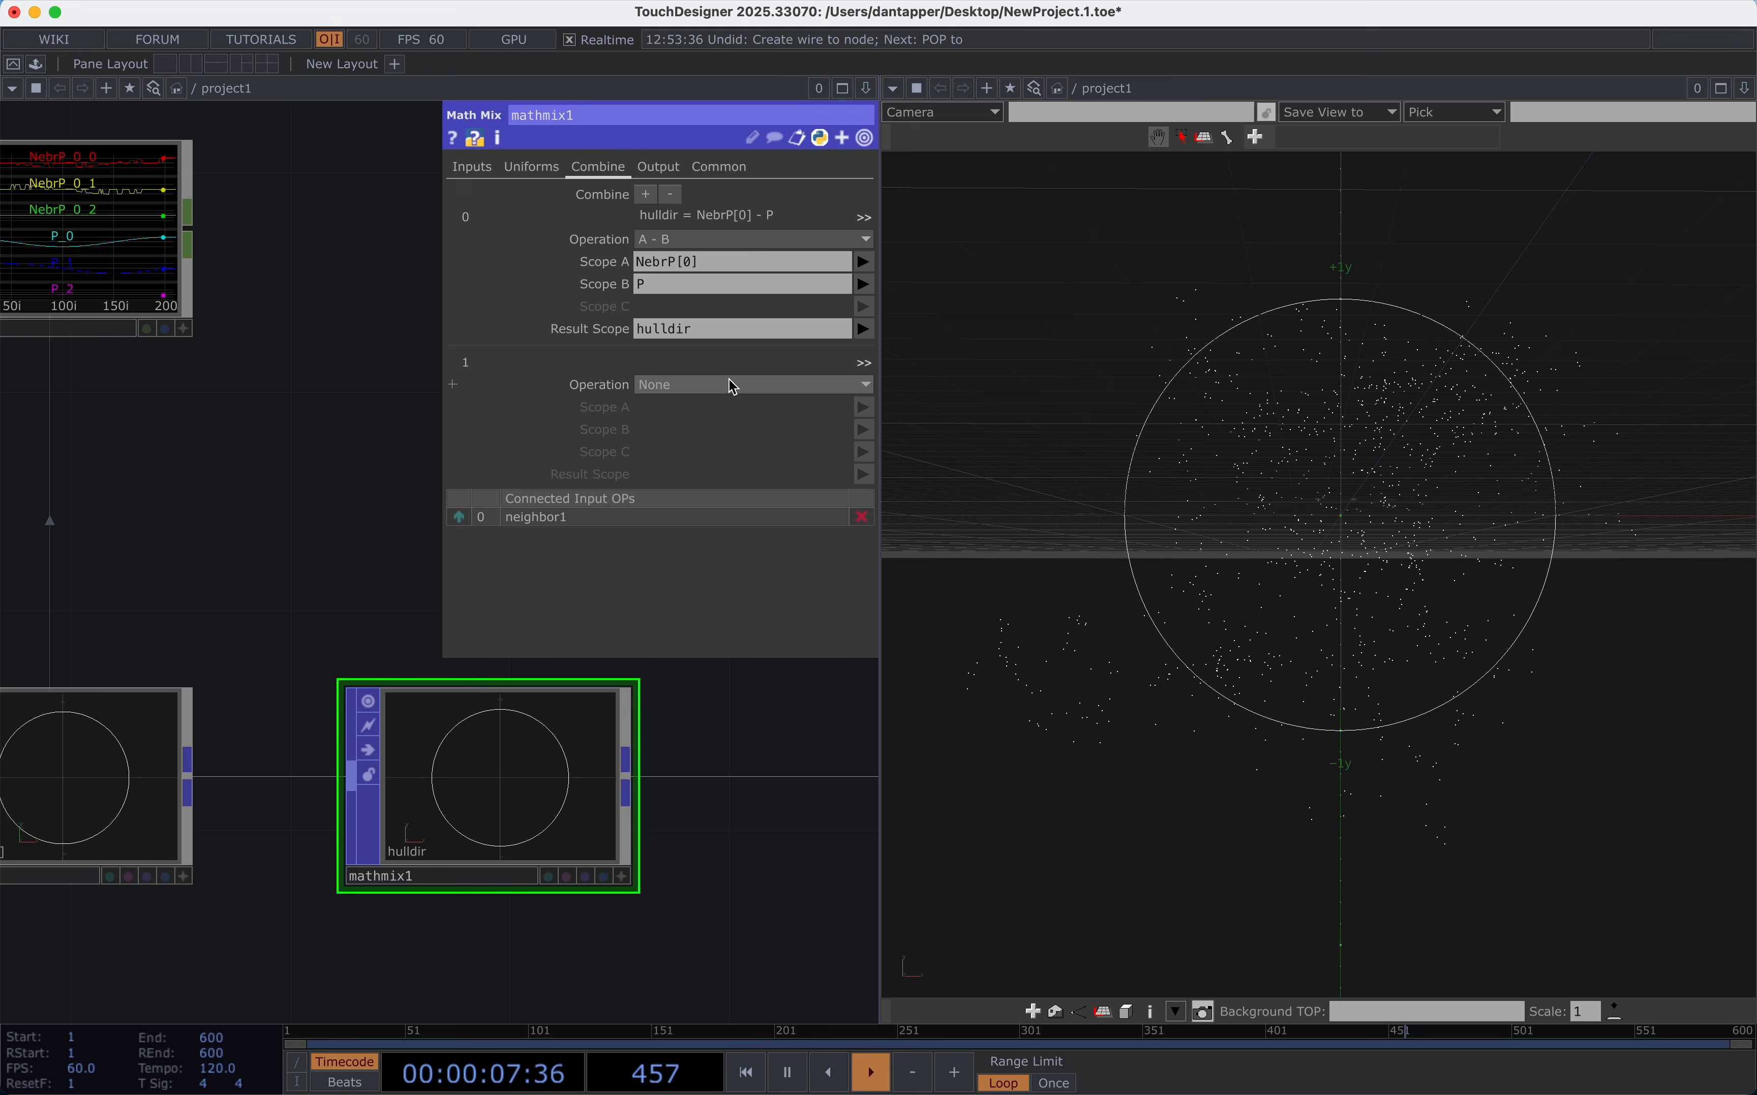
left_click(746, 384)
left_click(846, 469)
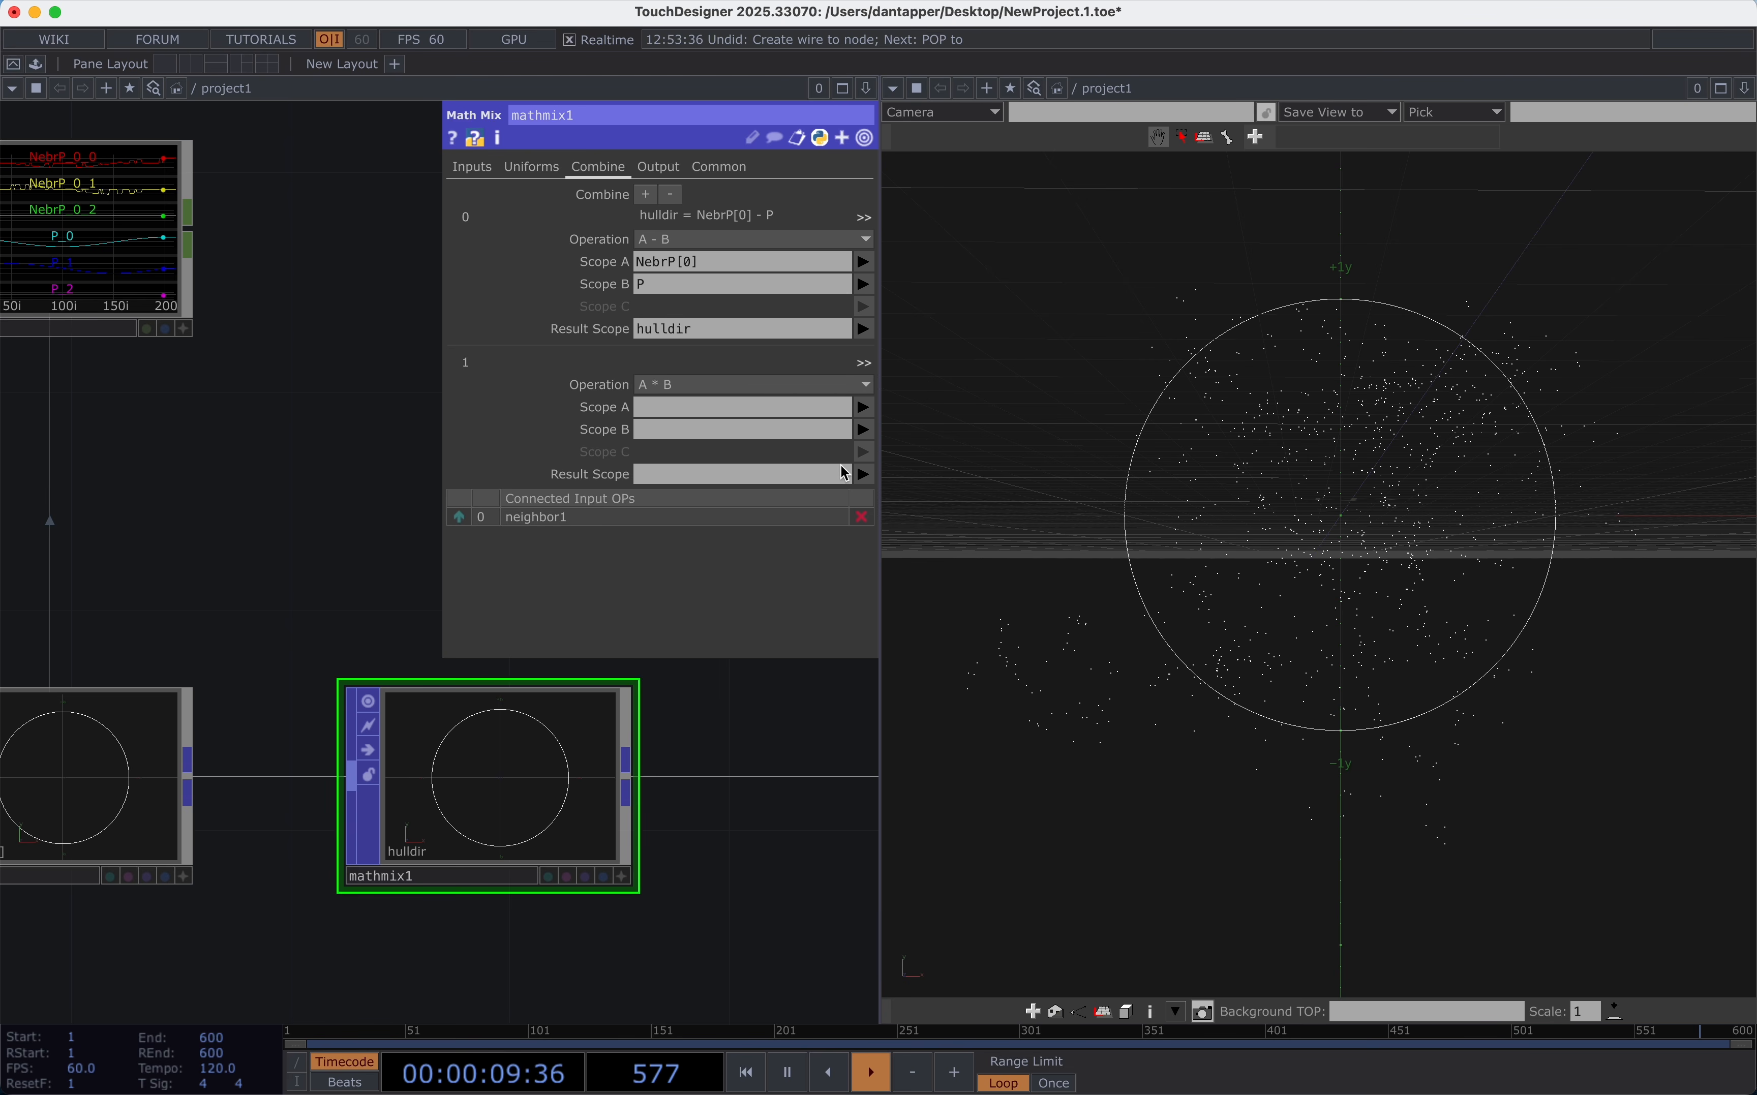
left_click(864, 407)
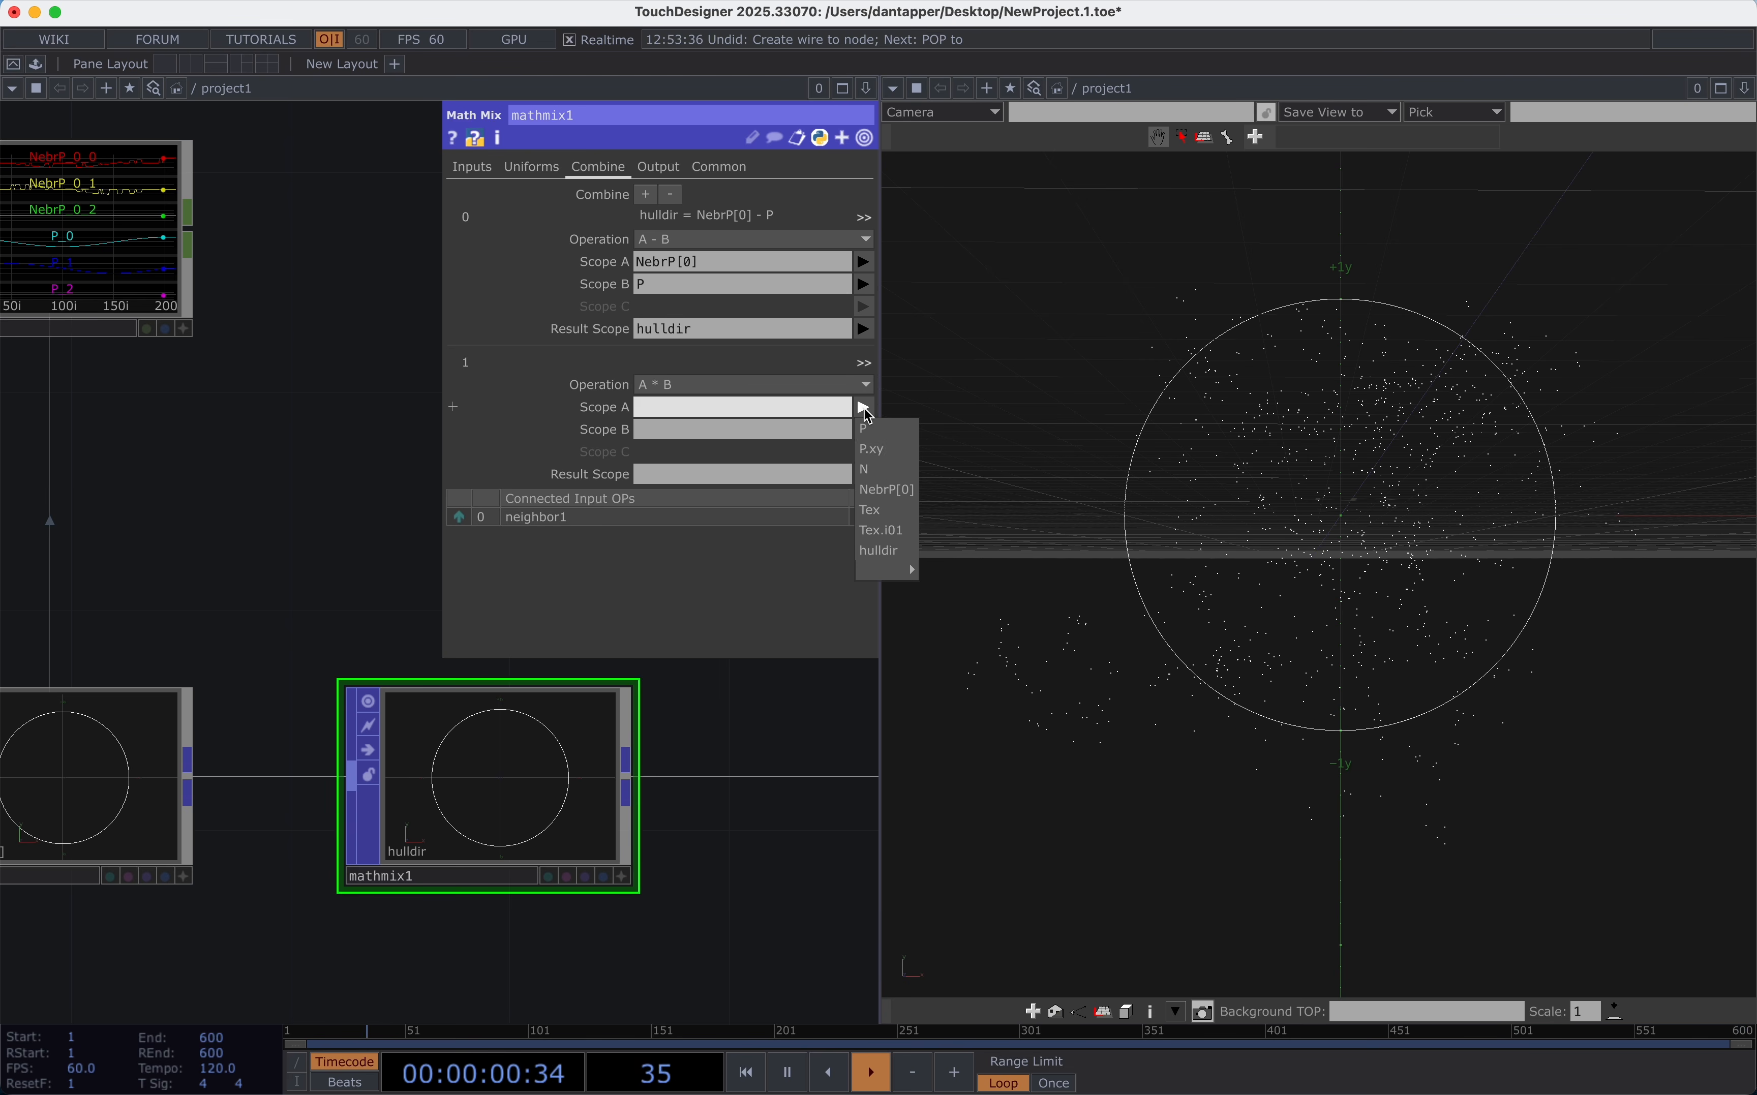
left_click(890, 548)
left_click(717, 431)
type("1")
key("Return")
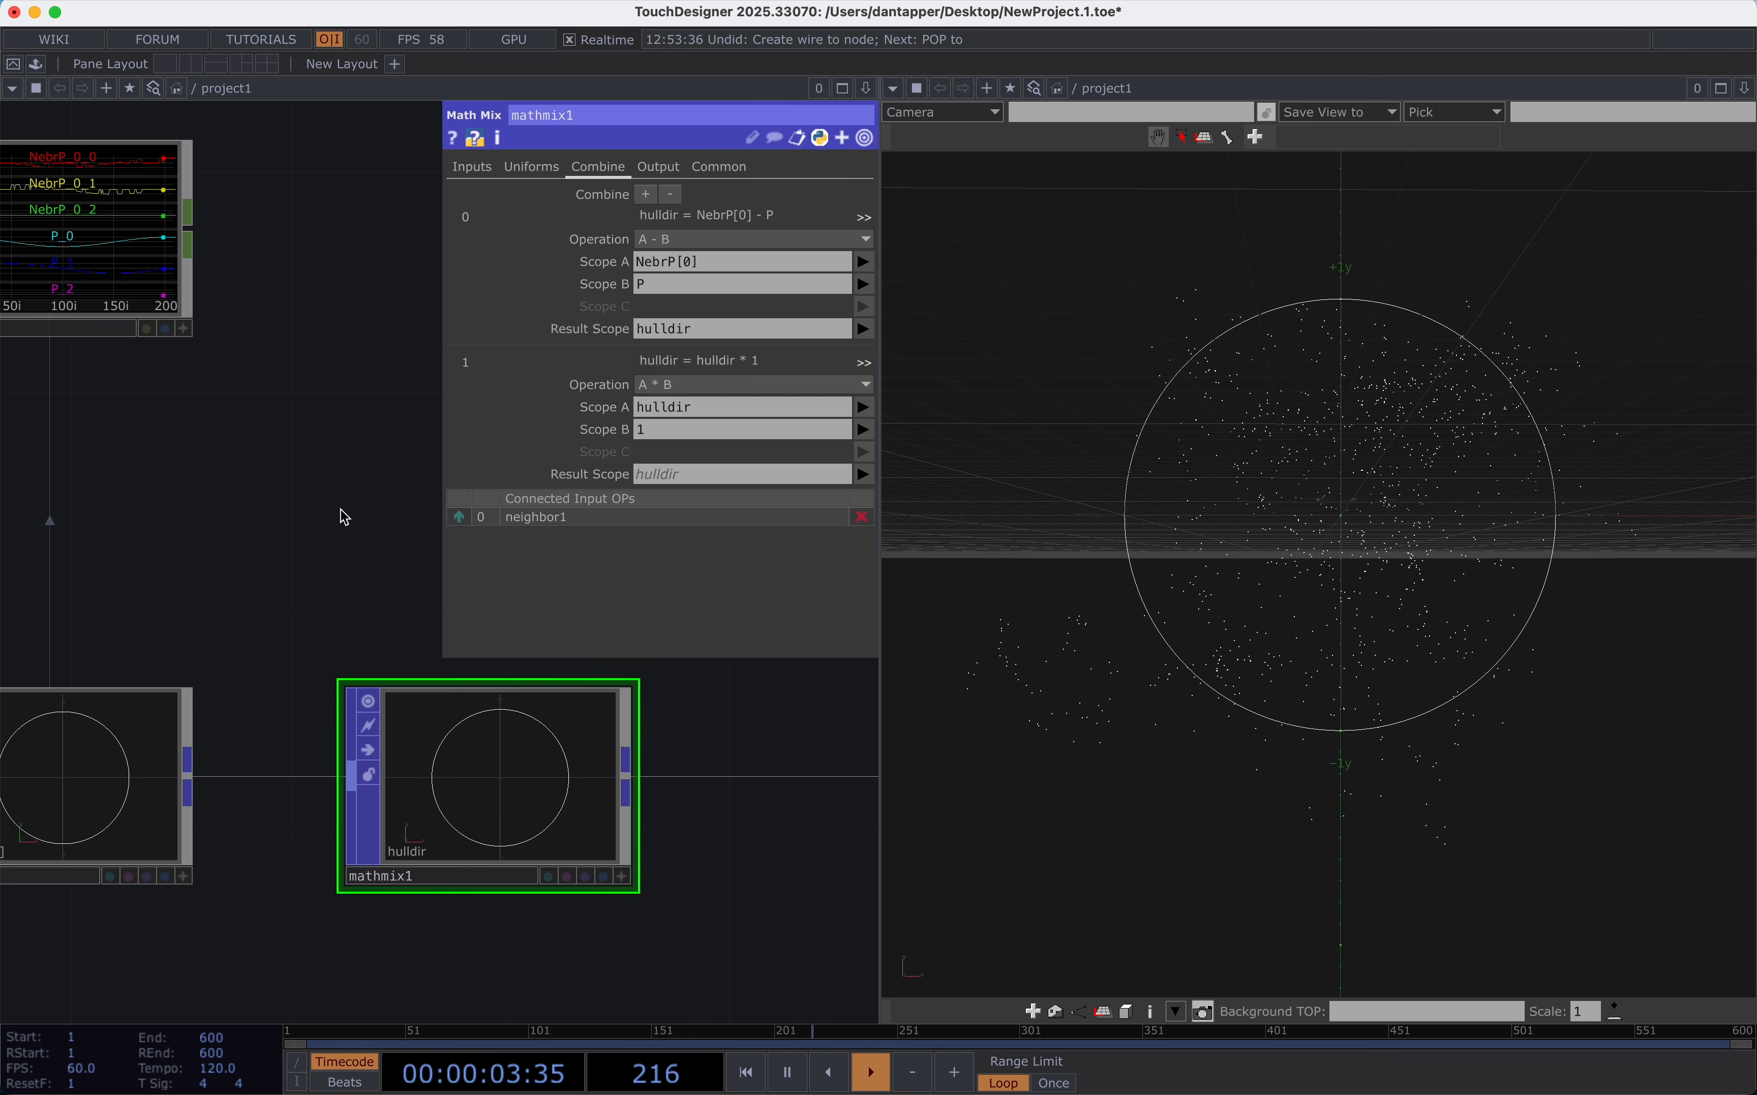
Add a third combine to mathmix1 with operation A + B, Scope A P and Scope B hulldir.
scroll(579, 771, "down", 3)
left_click_drag(606, 742, 515, 683)
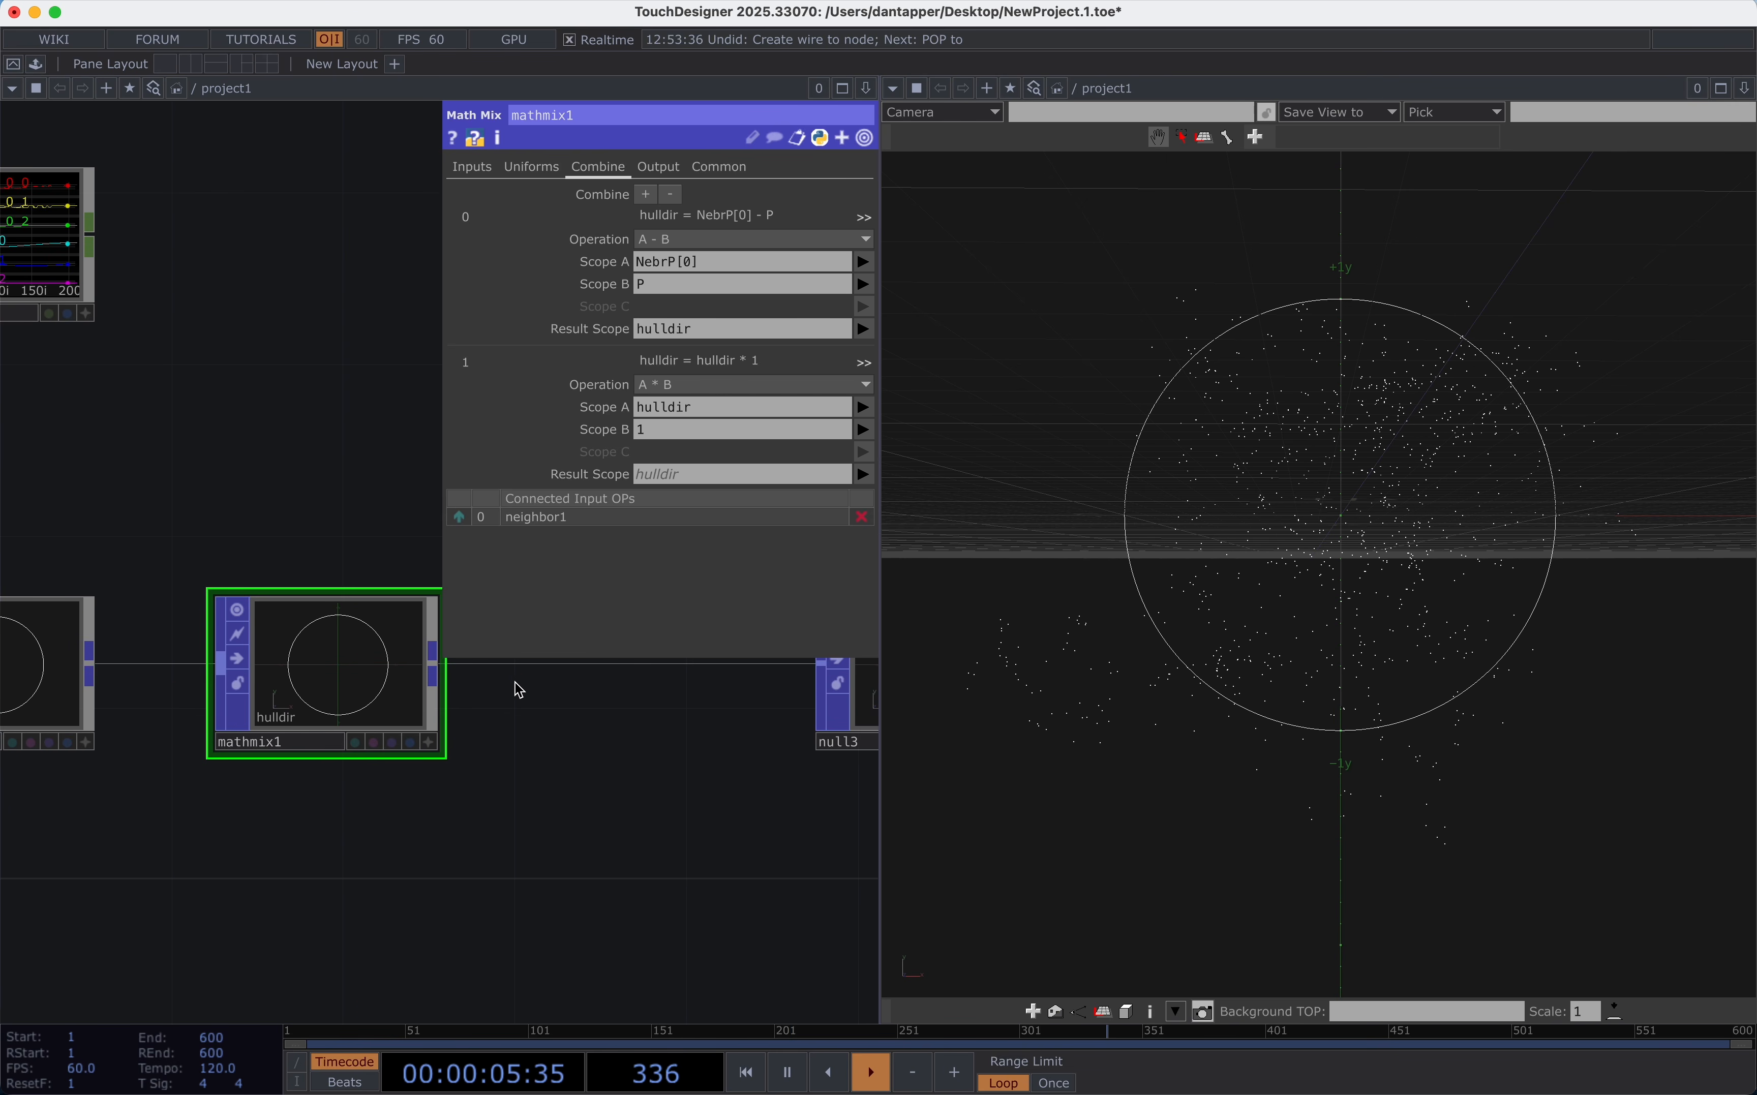
left_click(645, 194)
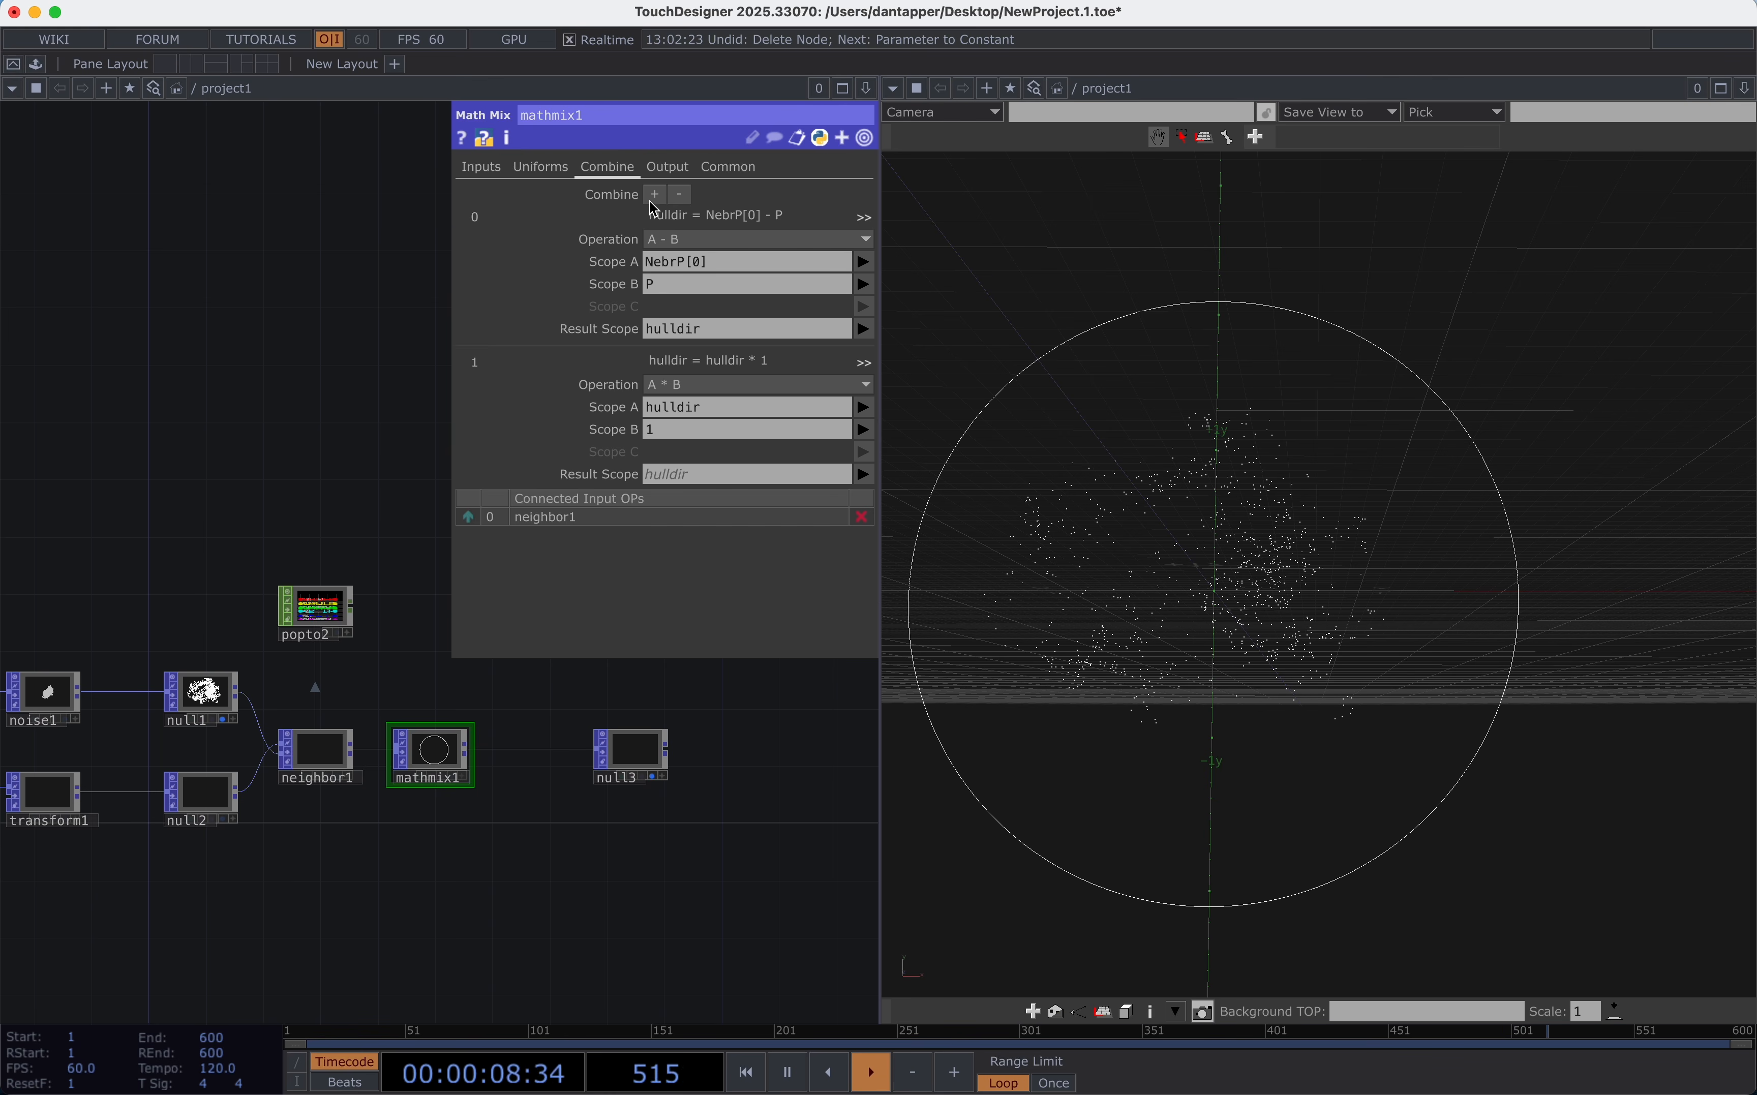
left_click(654, 196)
left_click(789, 531)
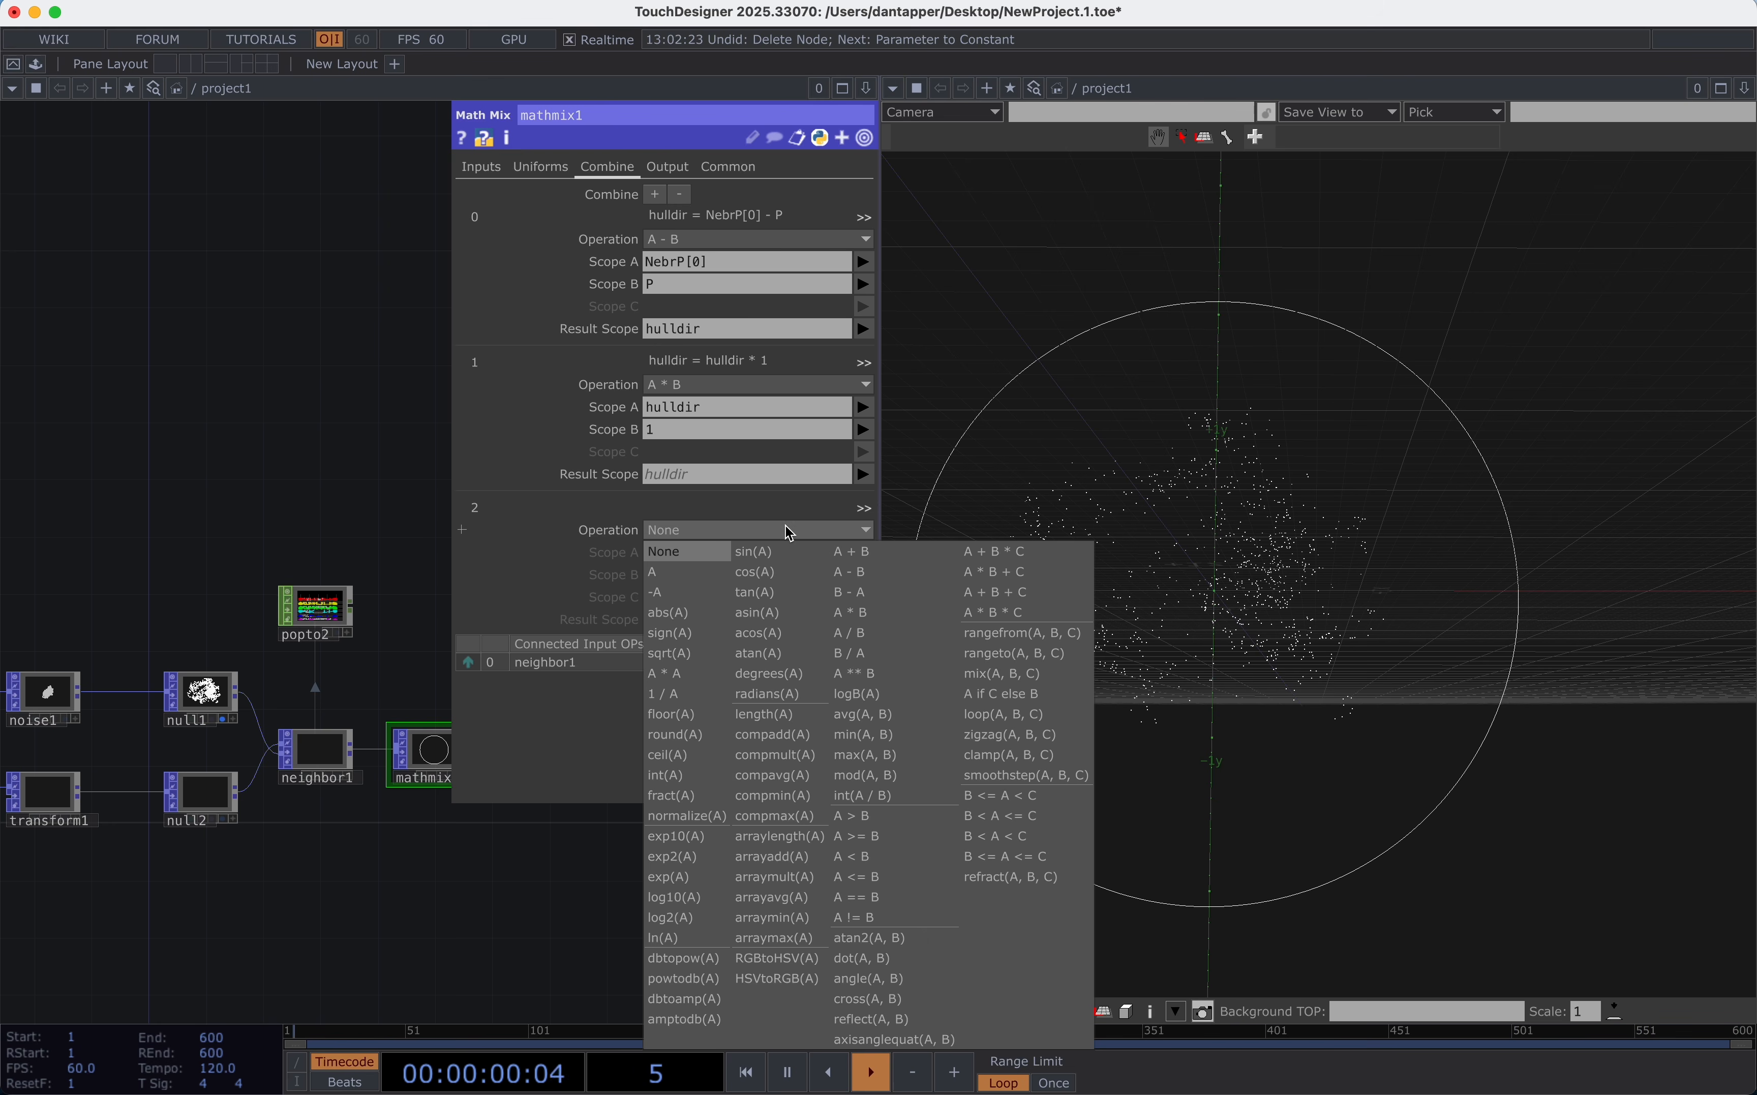
left_click(844, 552)
left_click(865, 554)
left_click(872, 572)
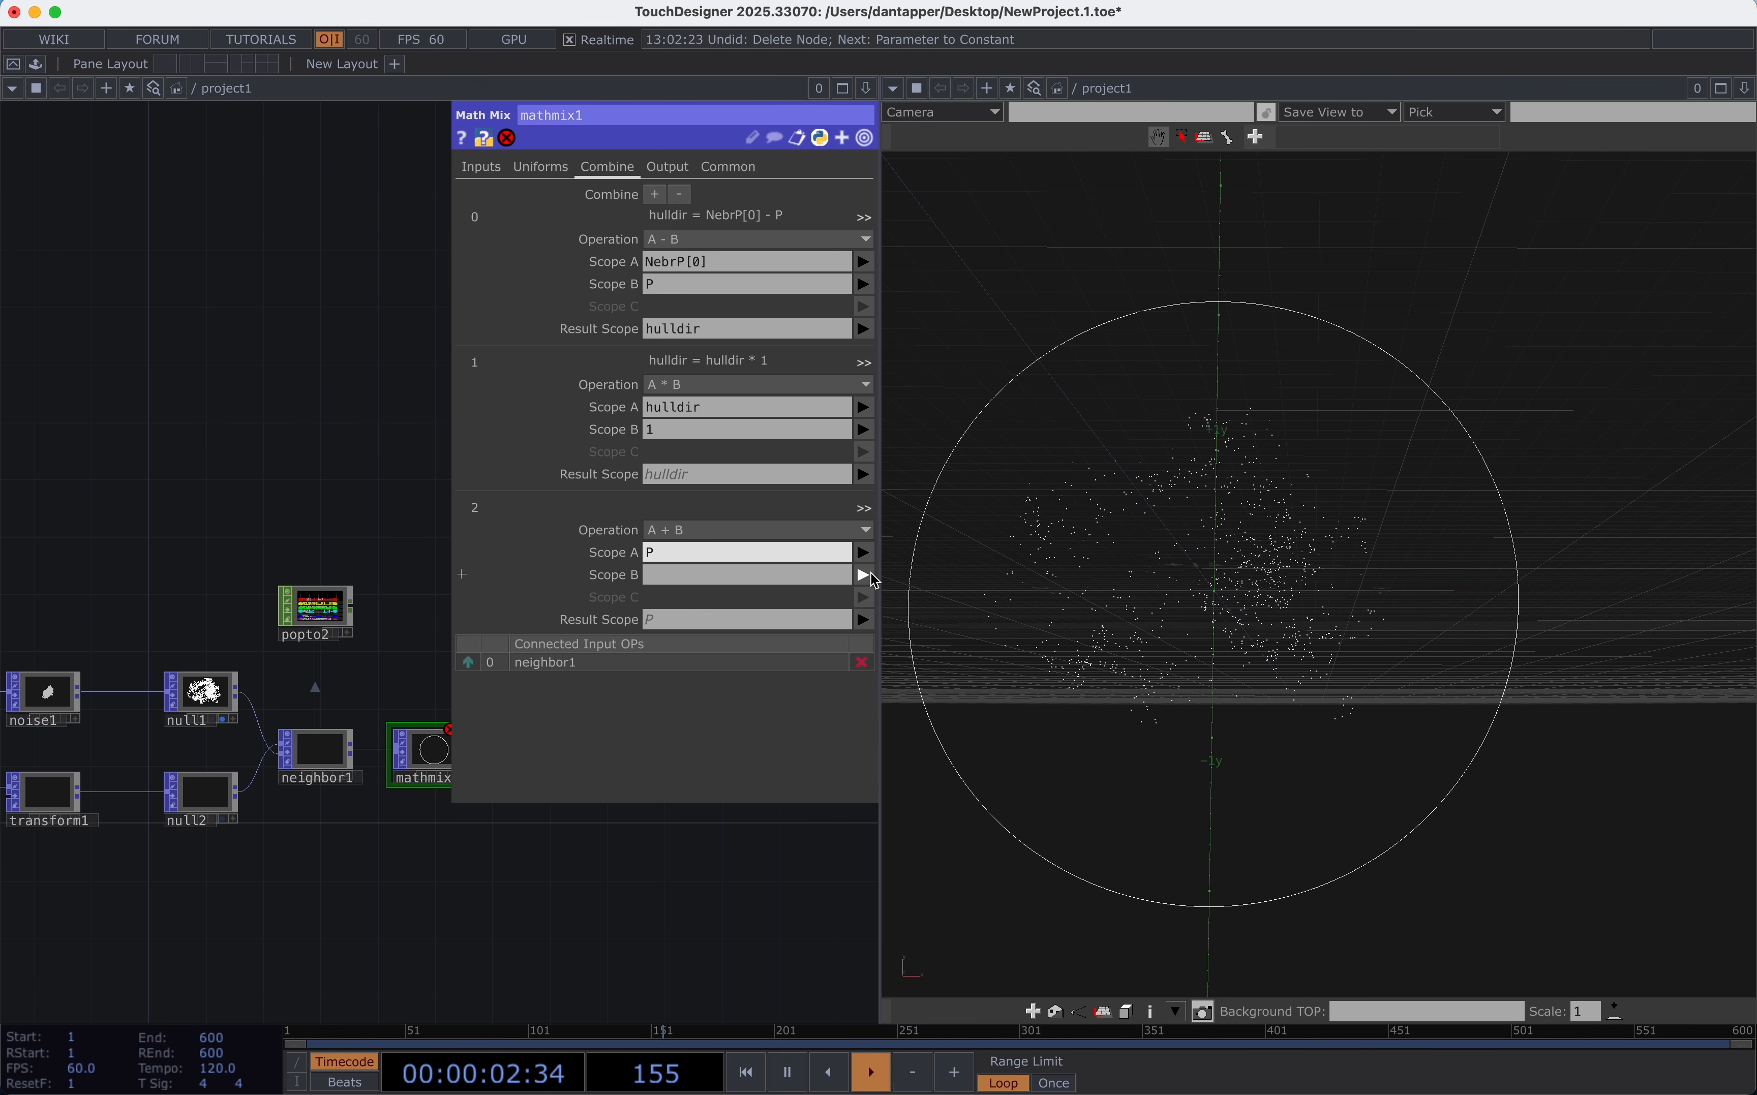
left_click(869, 575)
left_click(890, 717)
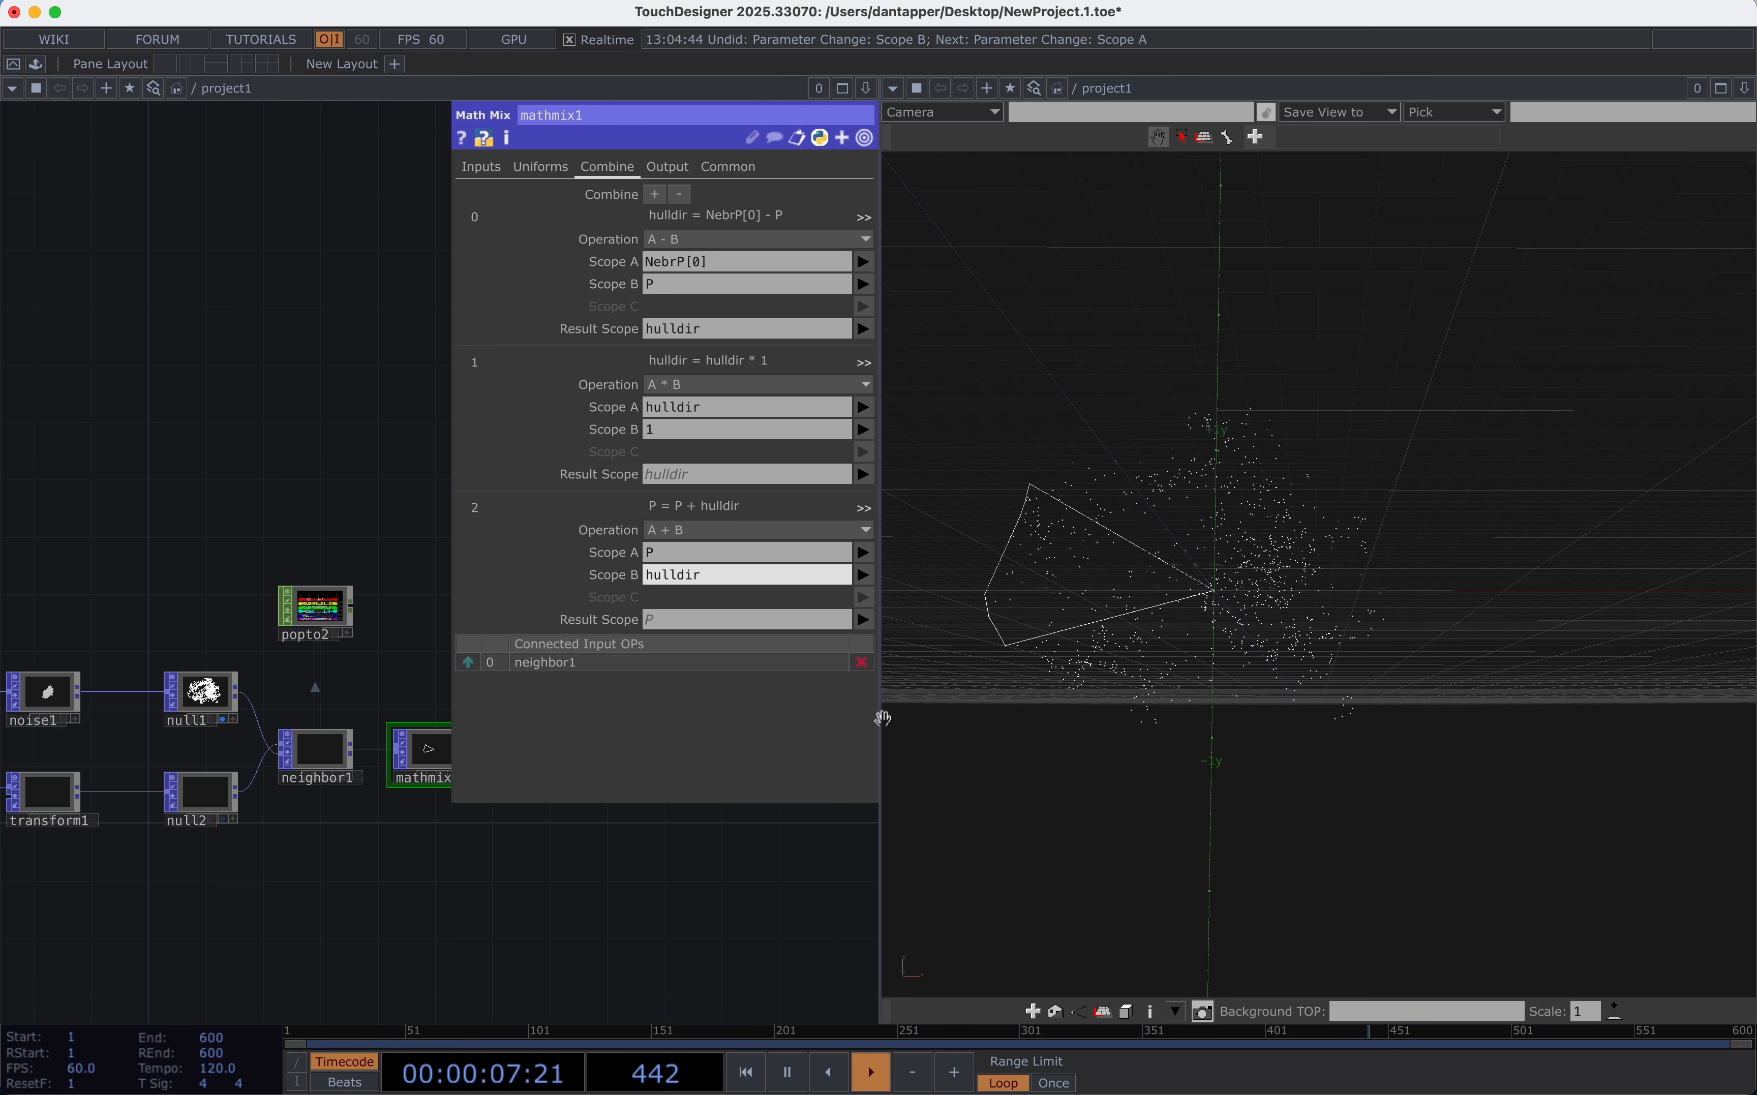
Raise neighbor1's Max Neighbors Distance to 2 and inspect the outline around the point cloud.
left_click(323, 752)
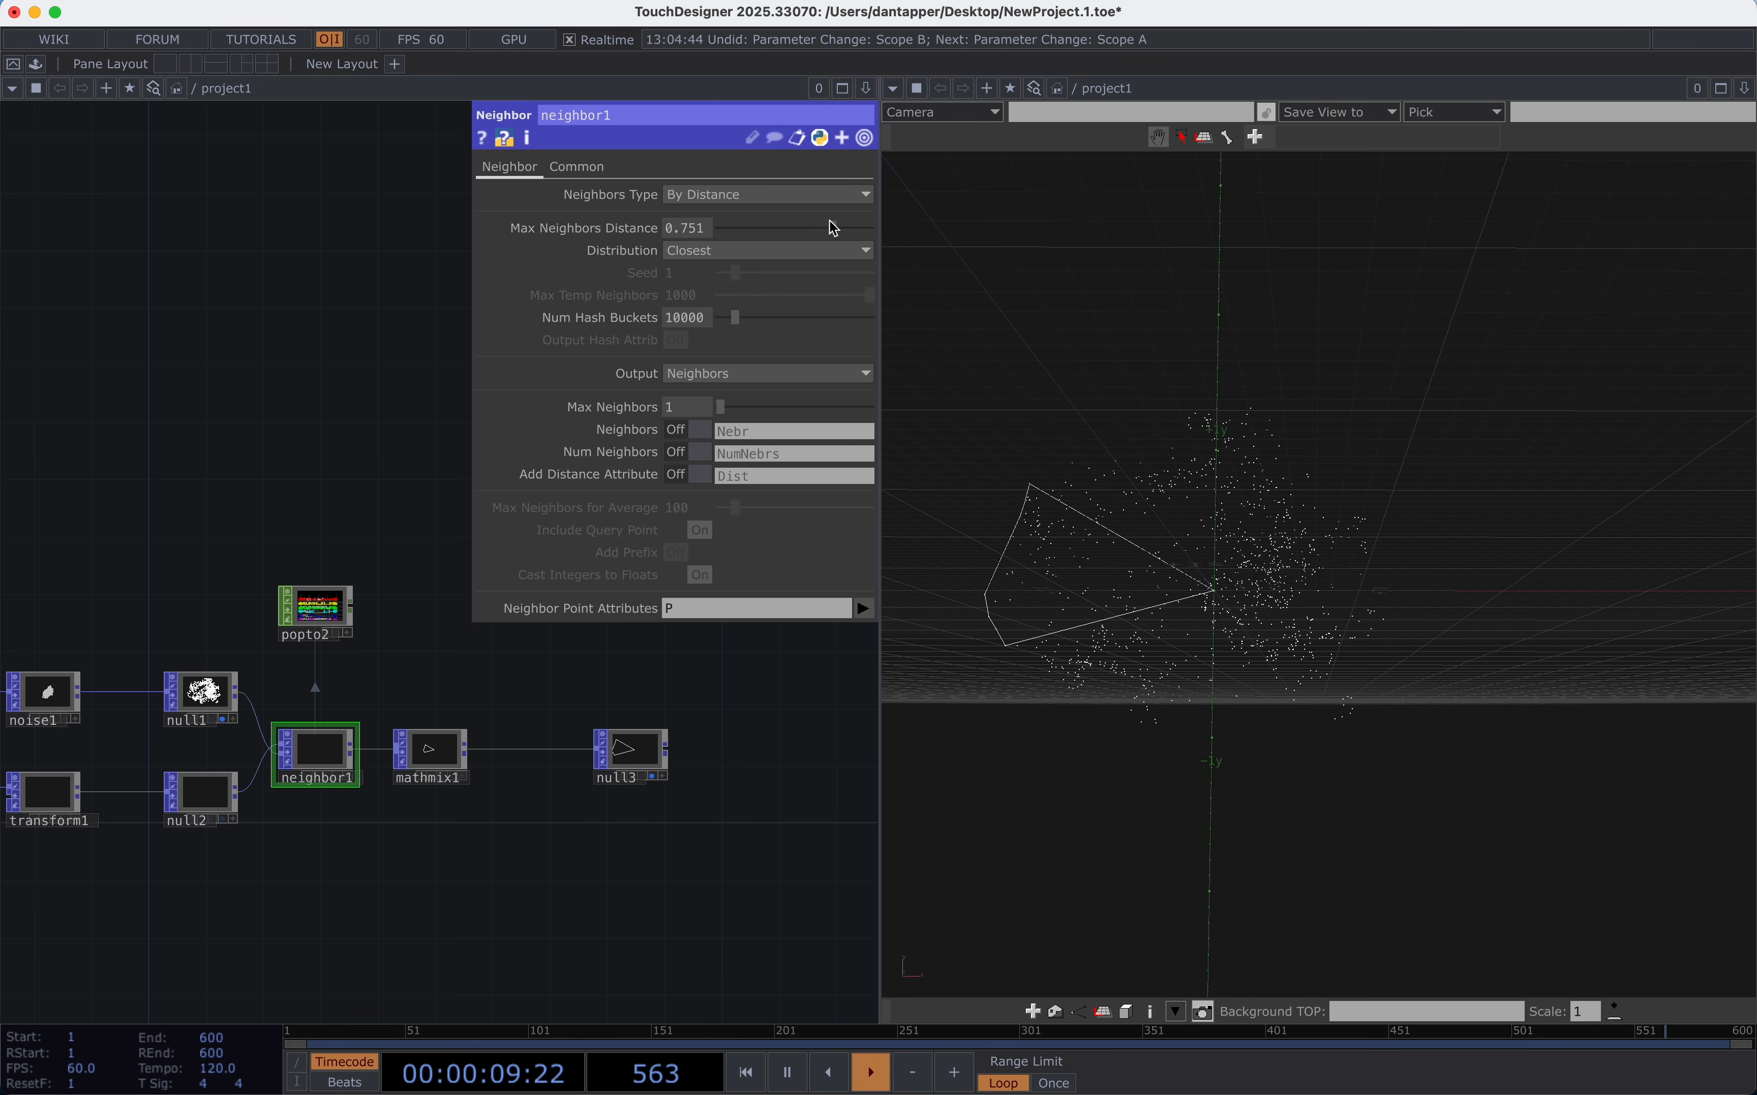
left_click_drag(833, 229, 887, 235)
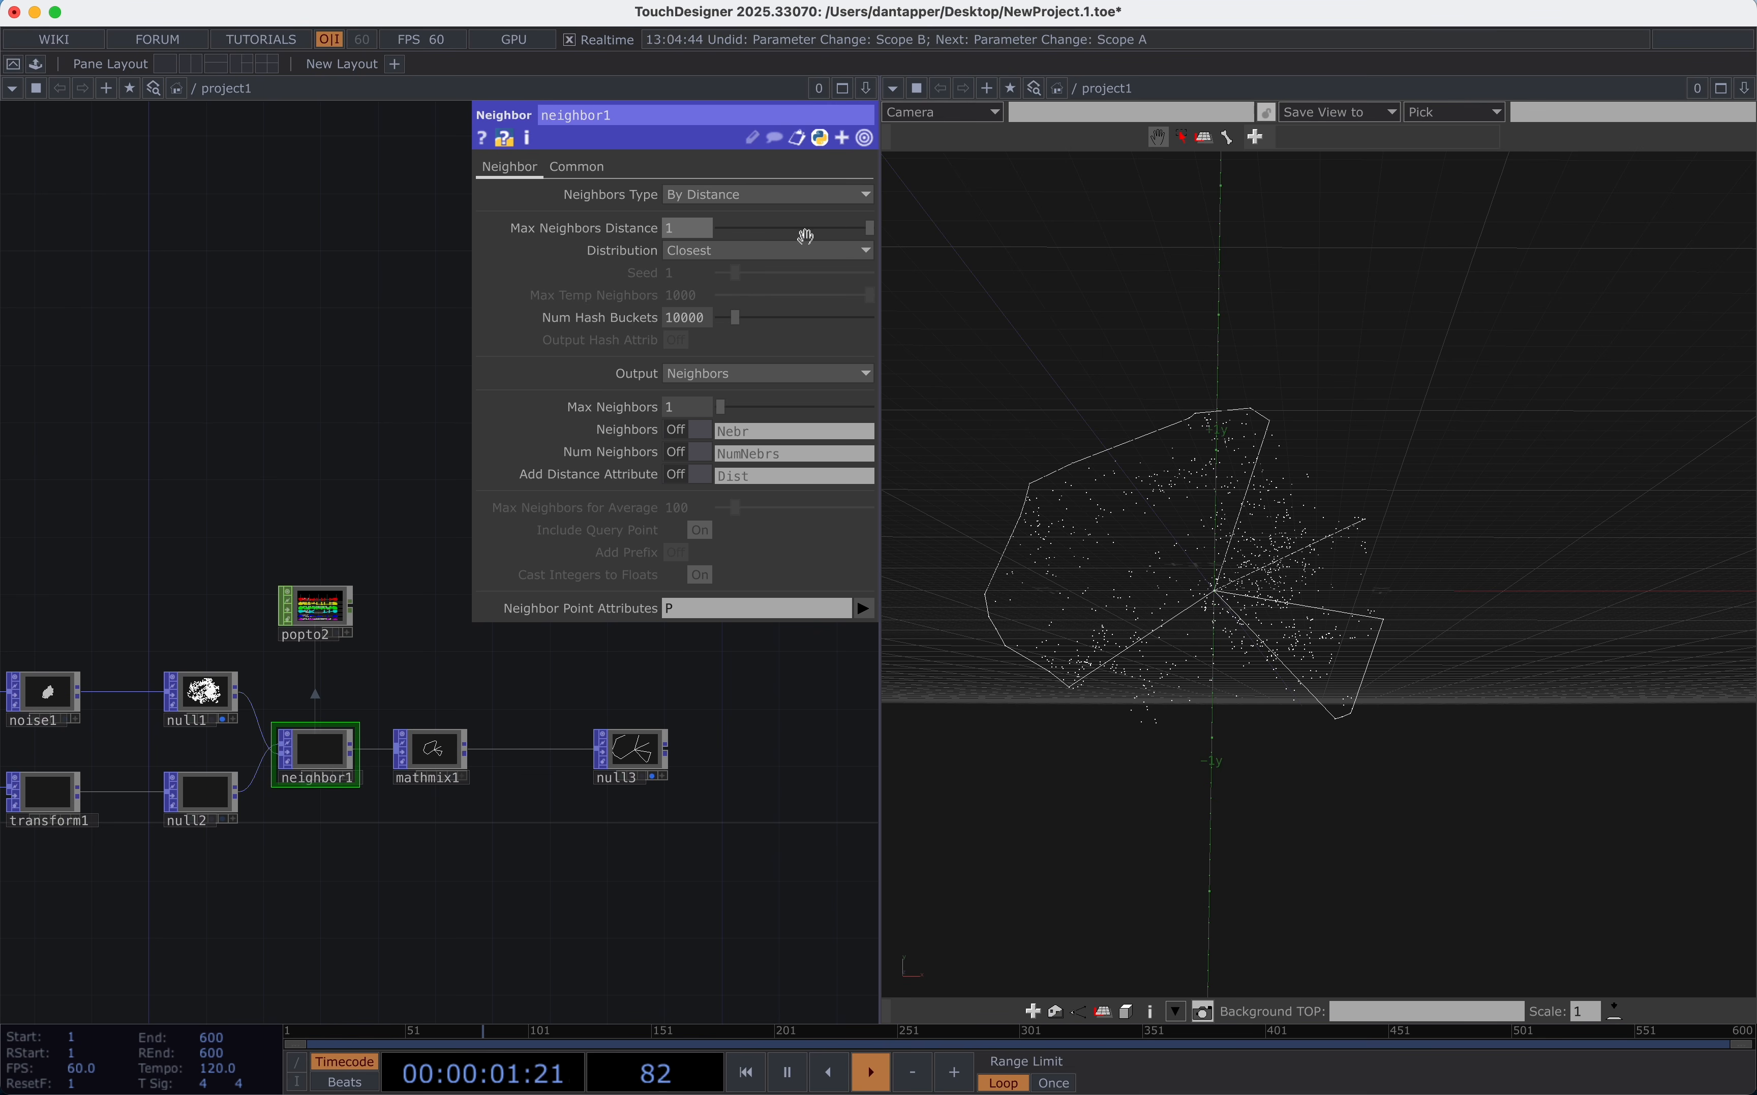
middle_click_drag(693, 235, 697, 196)
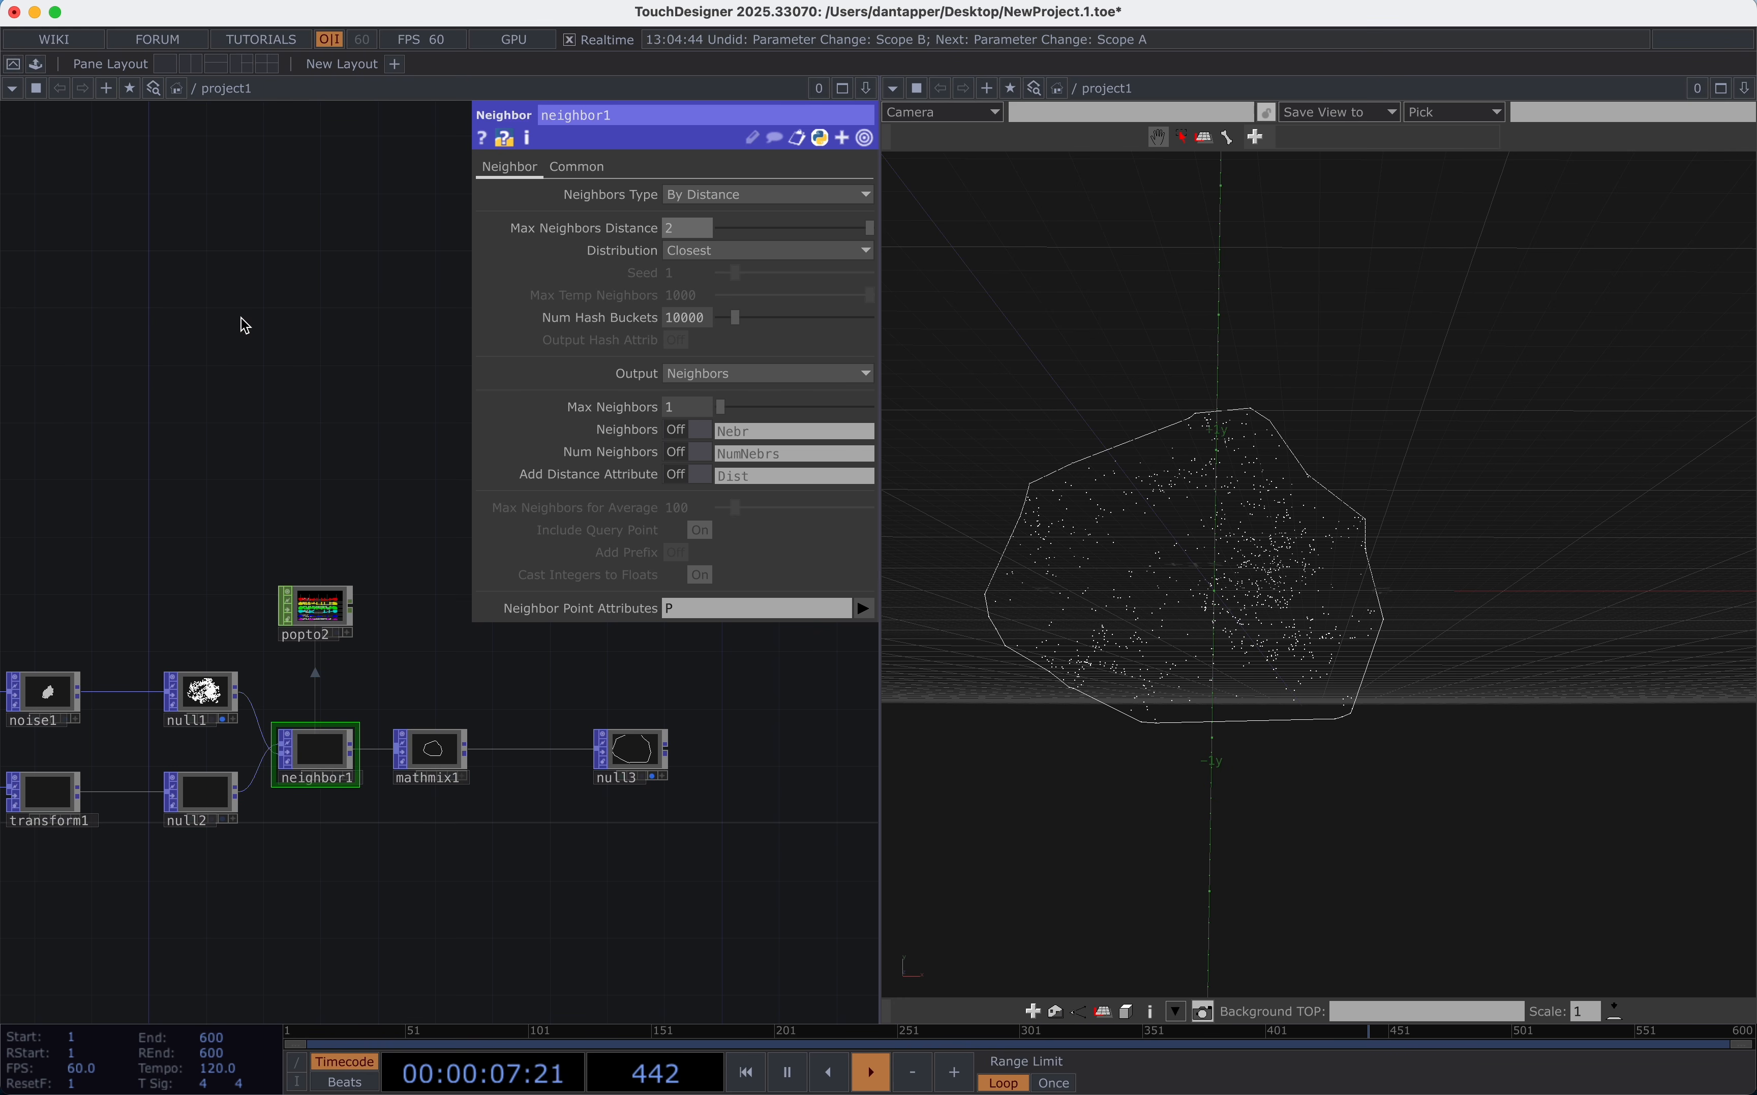
mouse_move(1228, 537)
left_mouse_down()
mouse_move(1239, 664)
mouse_move(1239, 502)
mouse_move(1211, 567)
left_mouse_up()
scroll(1211, 567, "up", 5)
scroll(1211, 567, "down", 7)
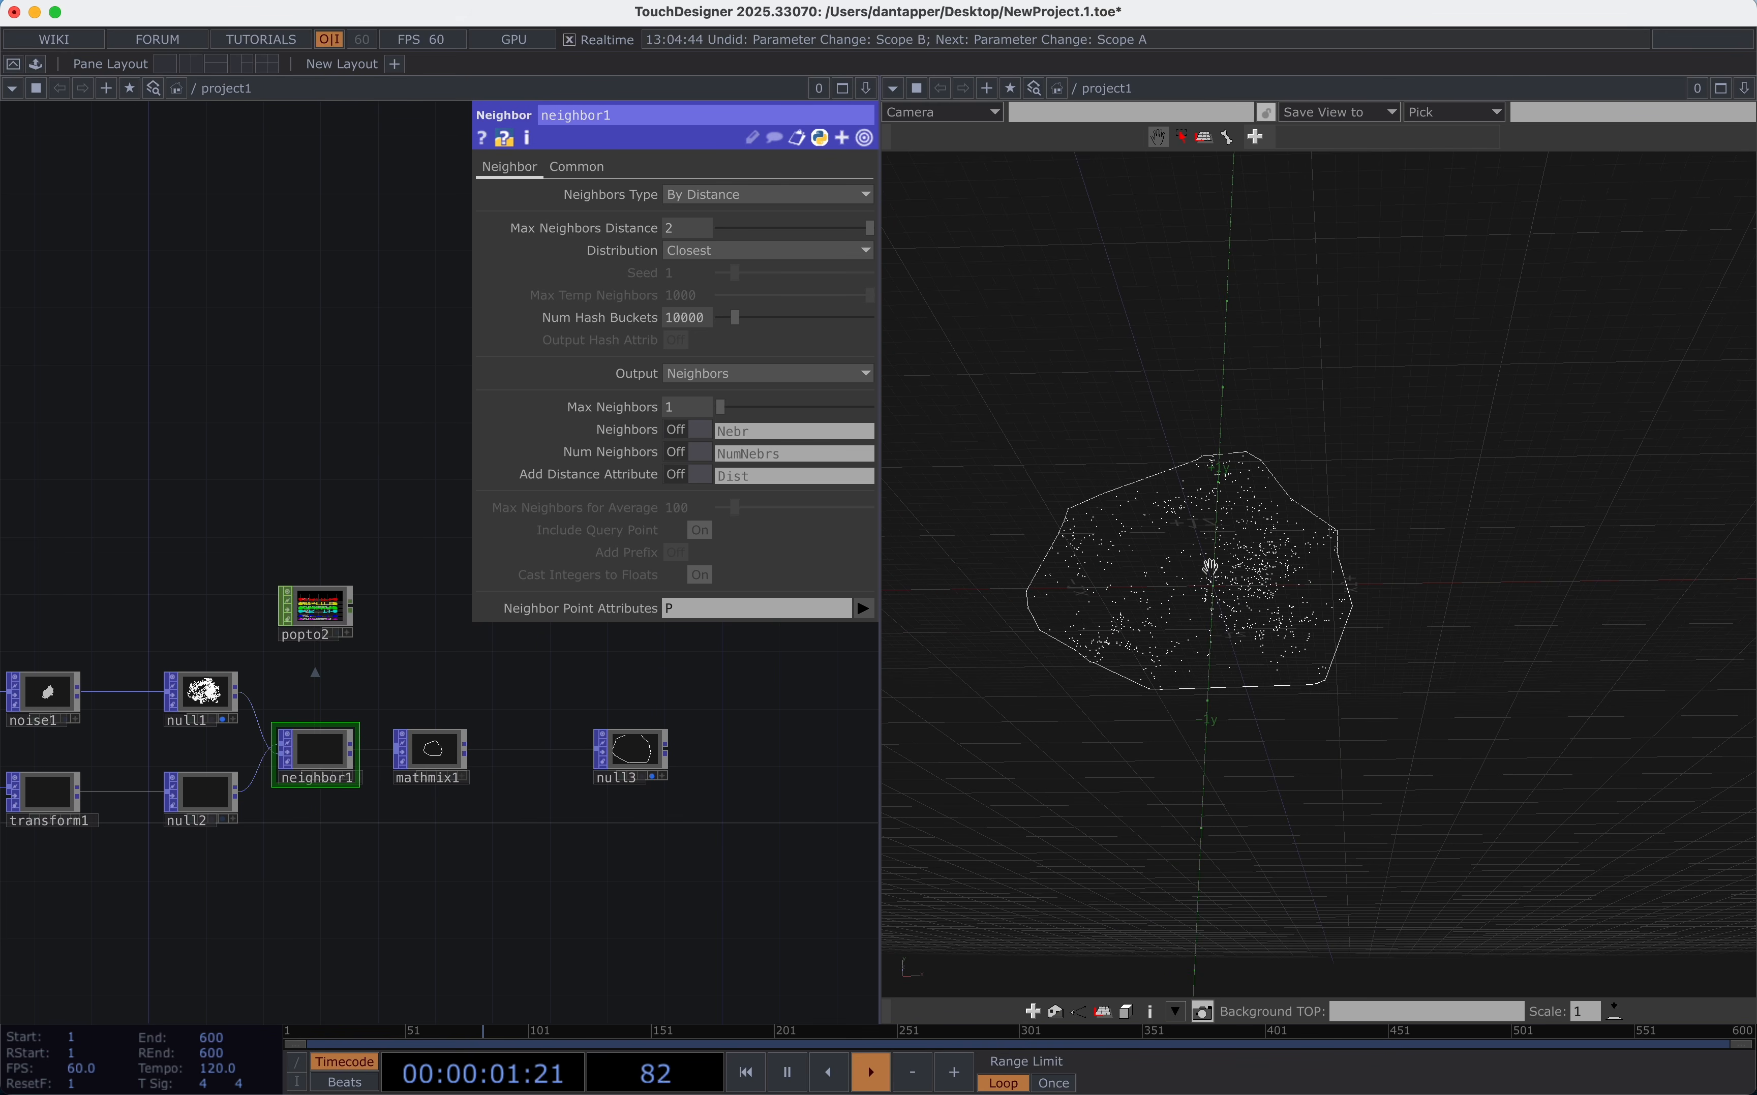
right_click_drag(1212, 568, 1387, 555)
scroll(1389, 555, "up", 3)
scroll(1389, 555, "up", 2)
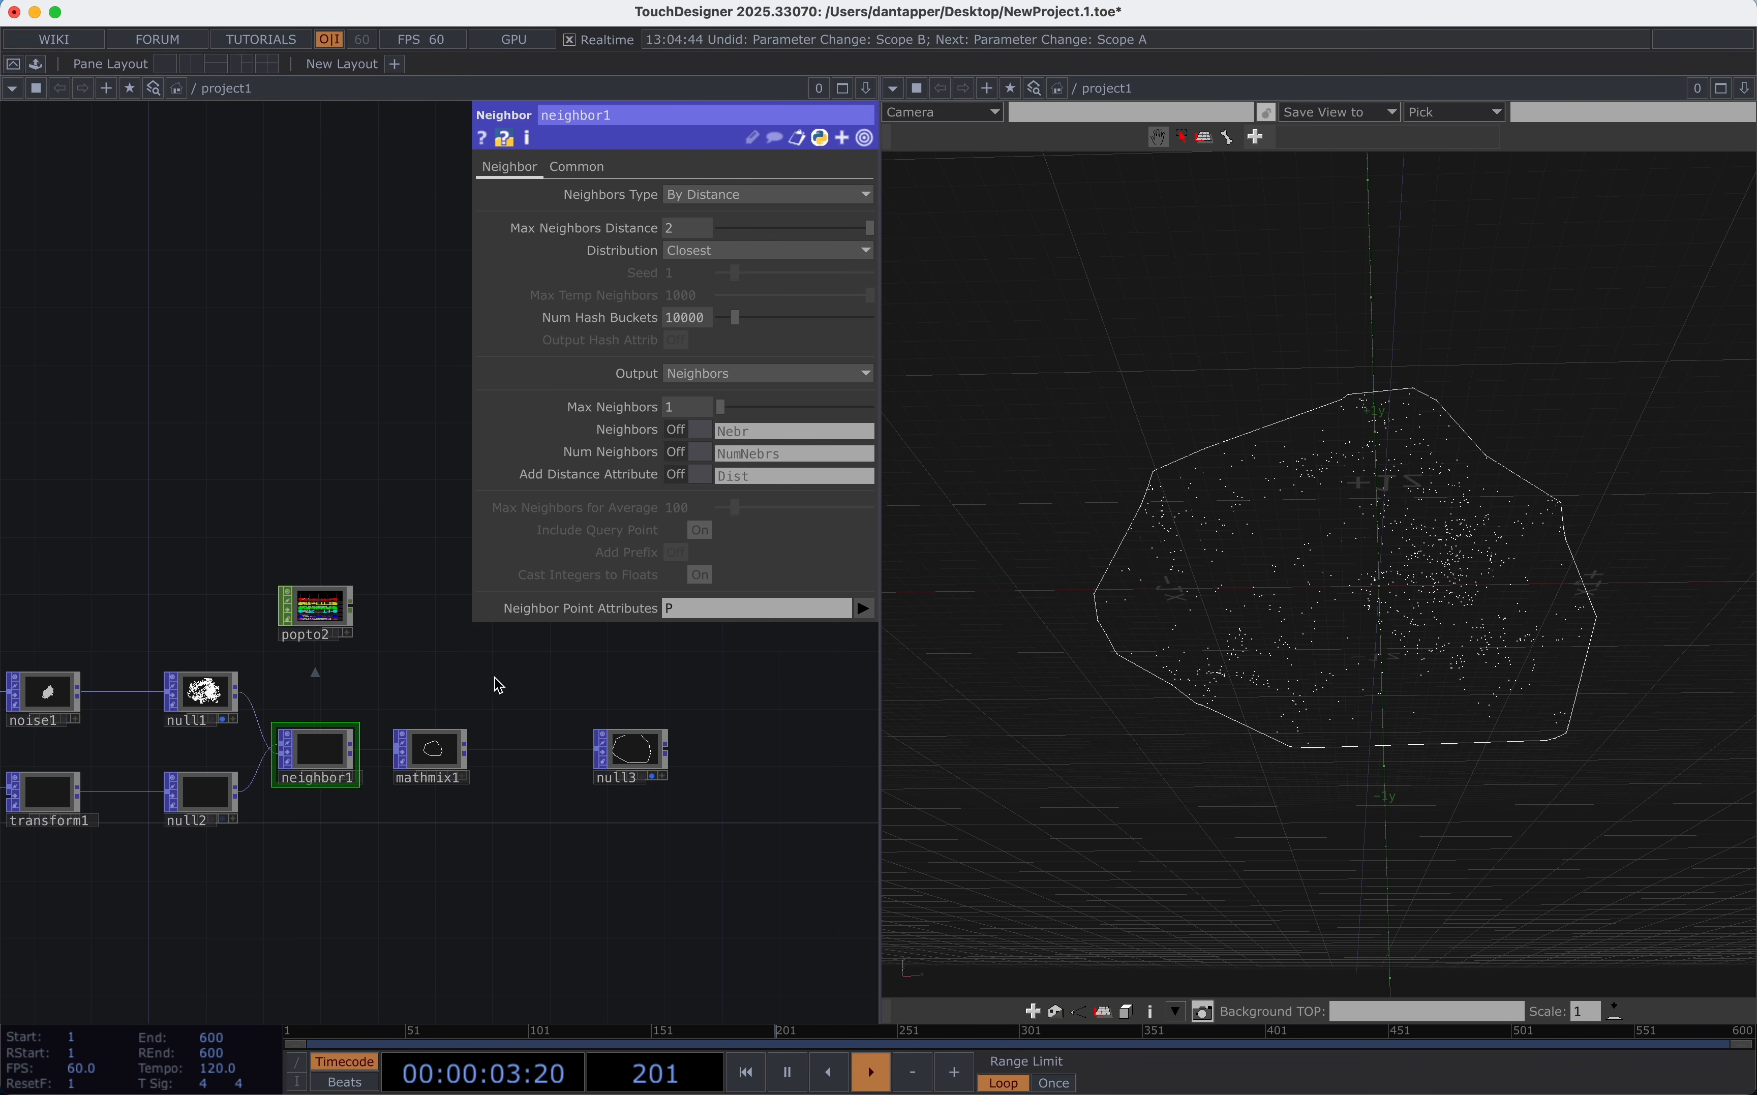
Animate noise1 by setting its Translate 4D to the expression absTime.seconds*0.2.
scroll(498, 685, "left", 5)
left_click(230, 707)
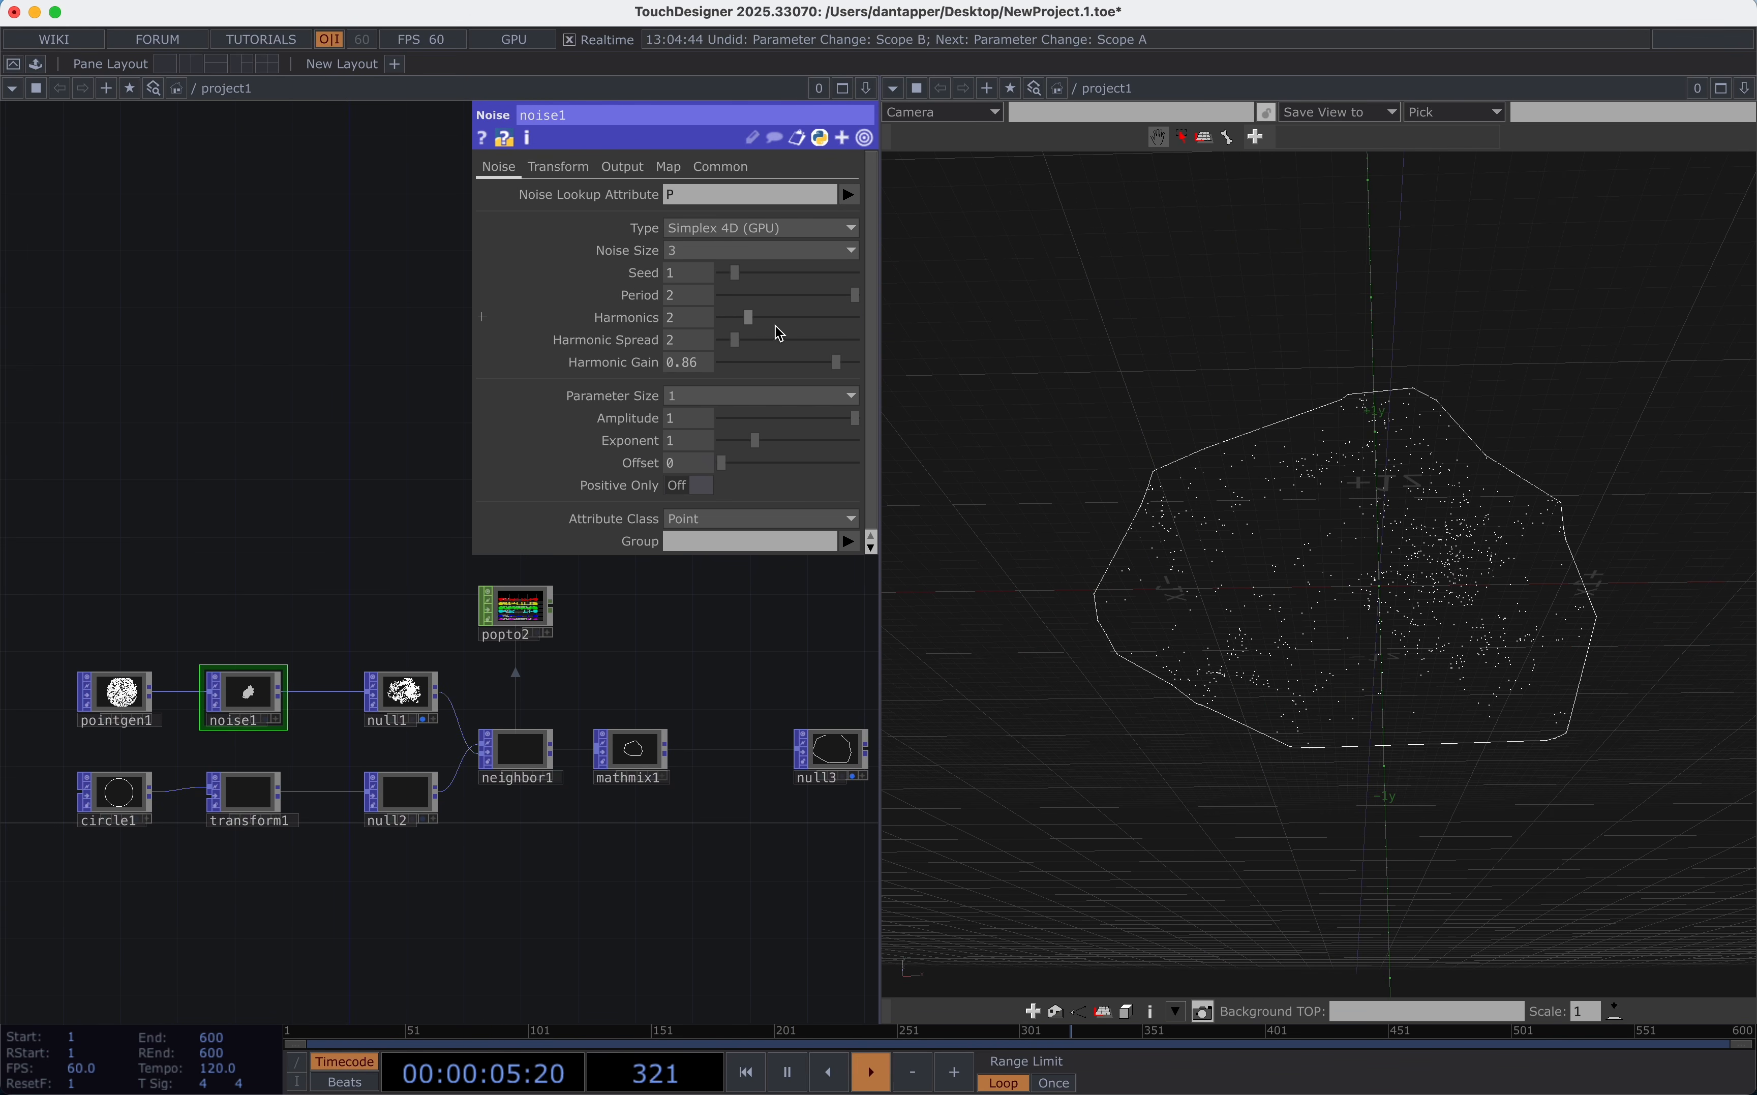
left_click(573, 169)
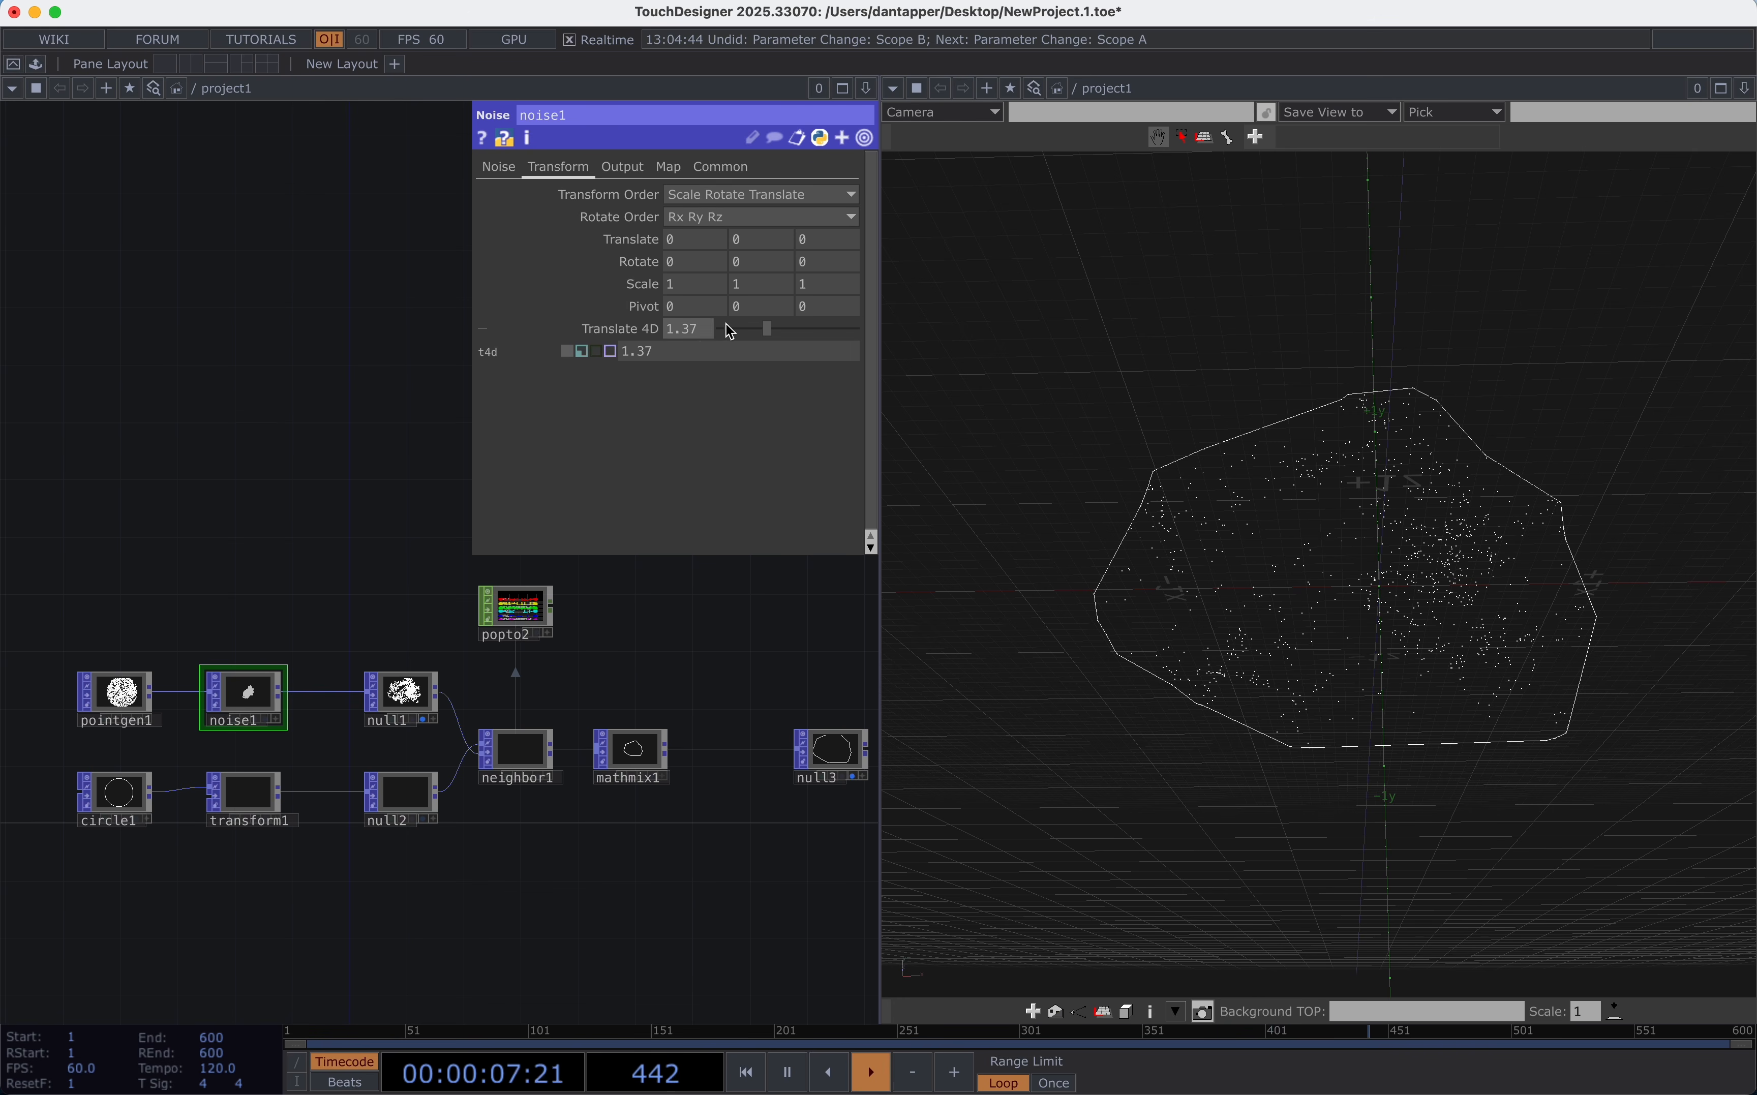
left_click(761, 338)
left_click_drag(758, 331, 552, 326)
type("av")
key("BackSpace")
type("bsT")
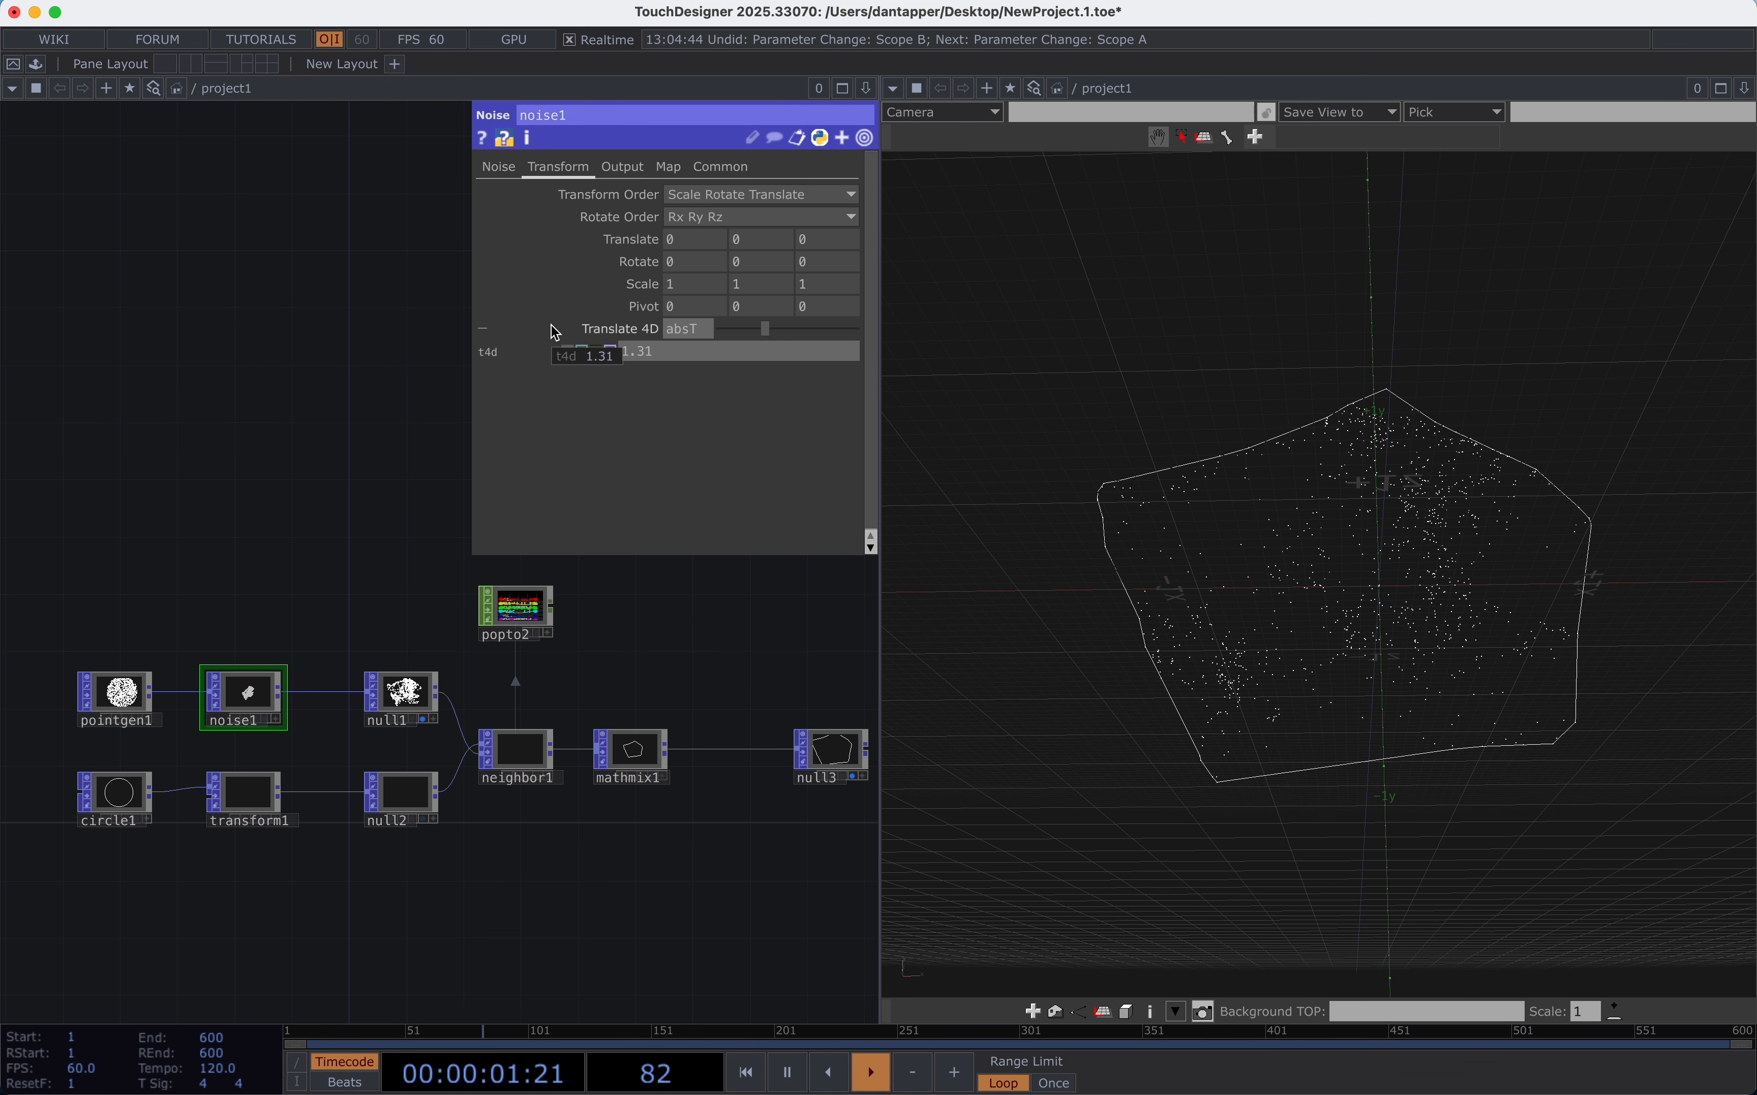
type("ime.seconds*0.2")
key("Return")
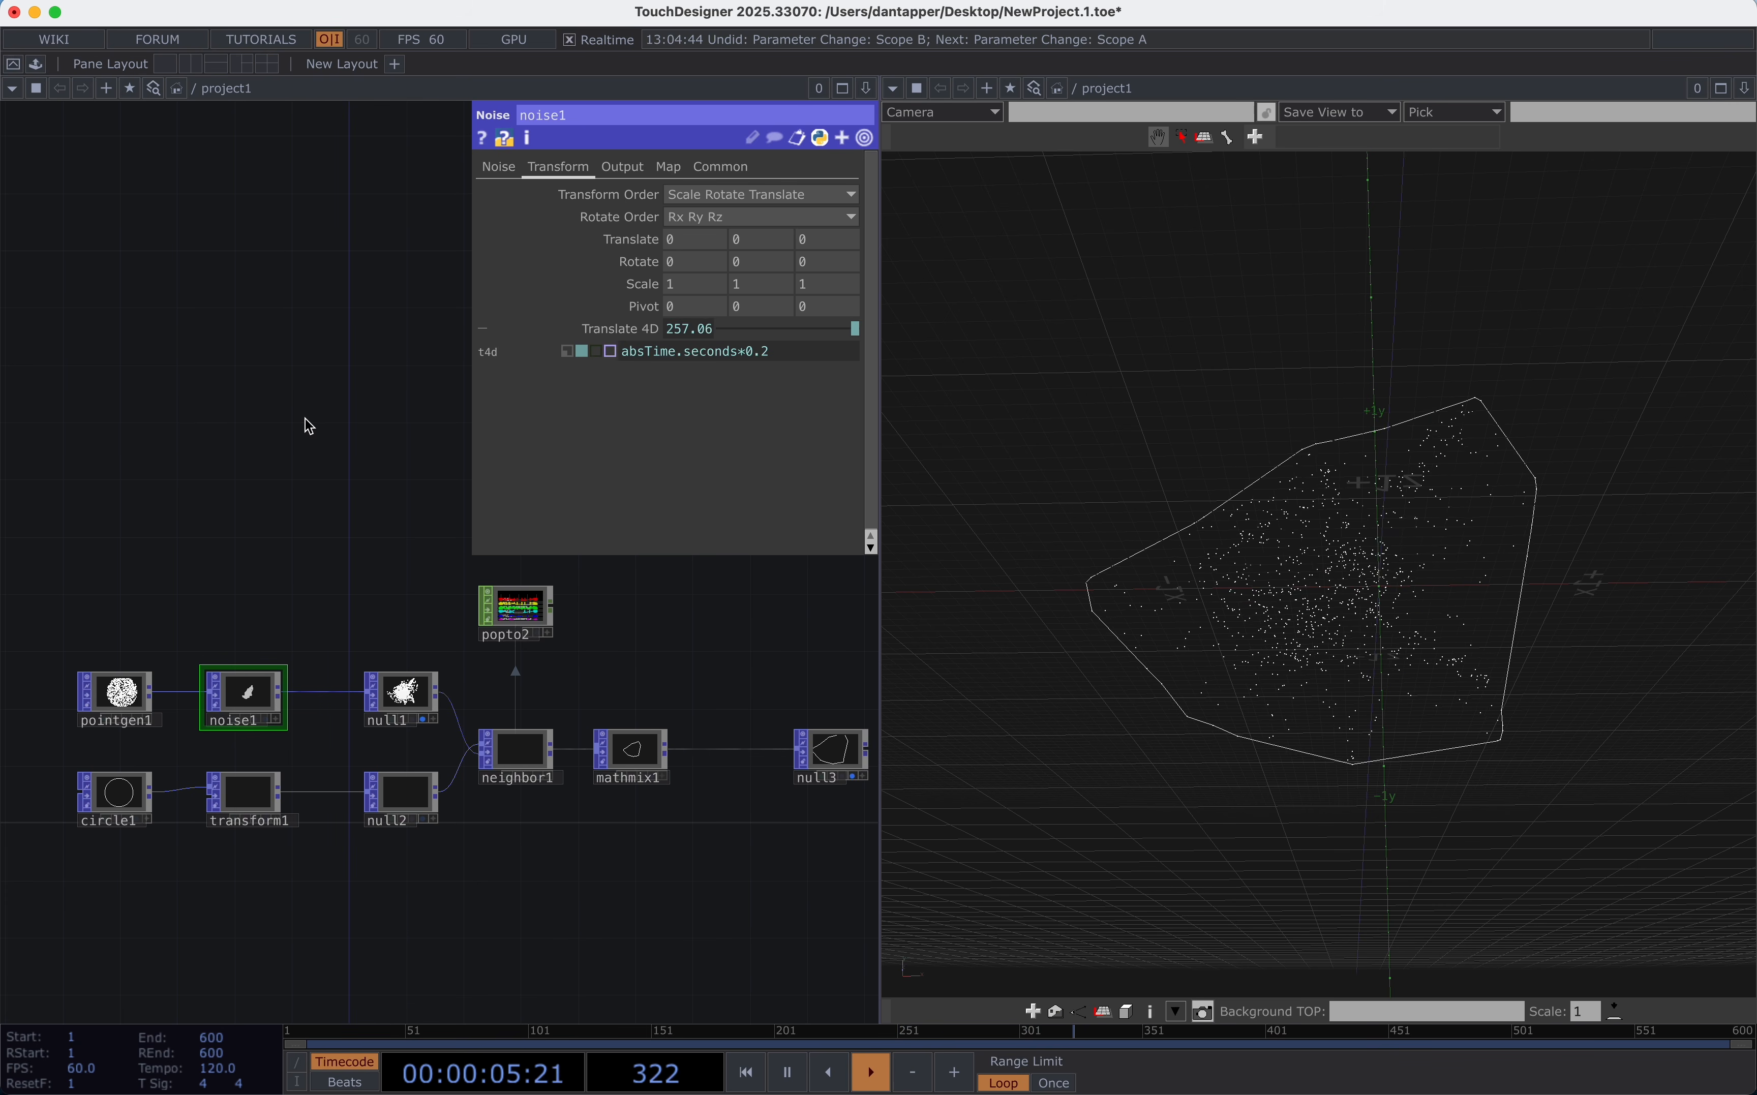
left_click_drag(1518, 613, 1503, 680)
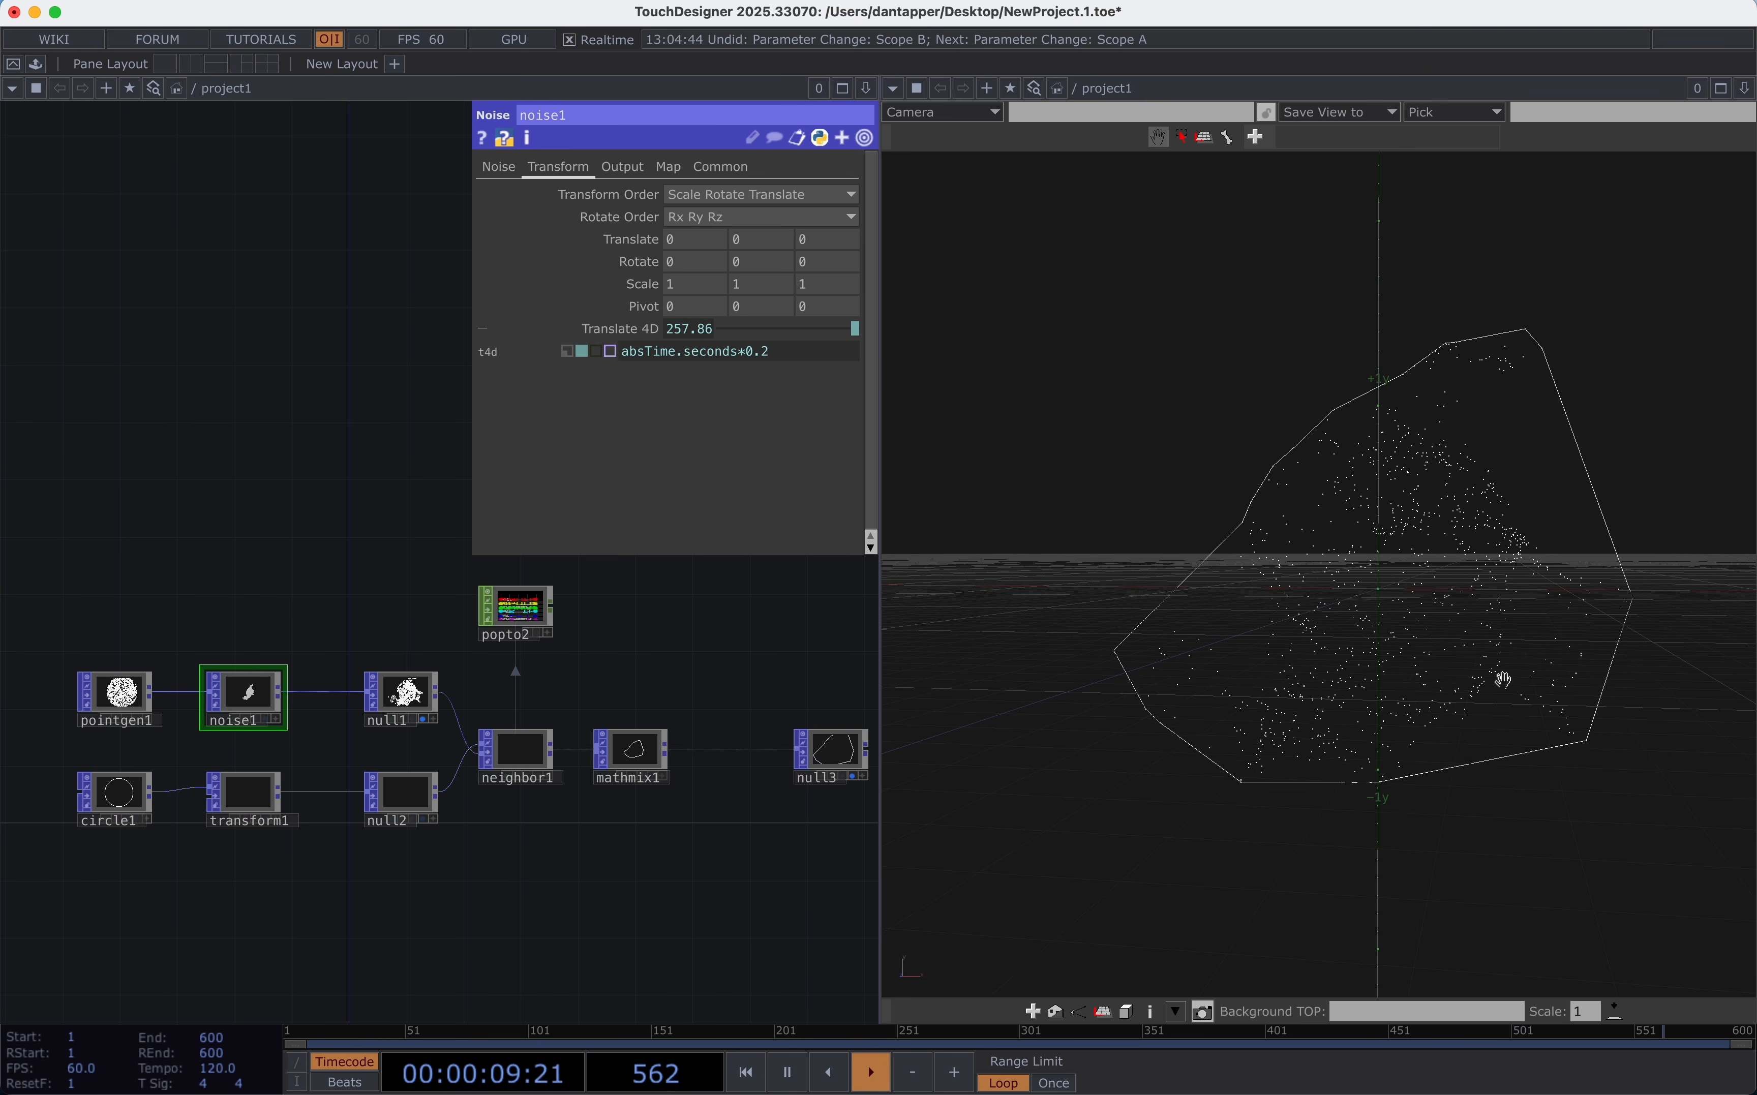
Try 40 and 12 as circle1's Divisions to compare the outline's level of detail.
left_click(116, 795)
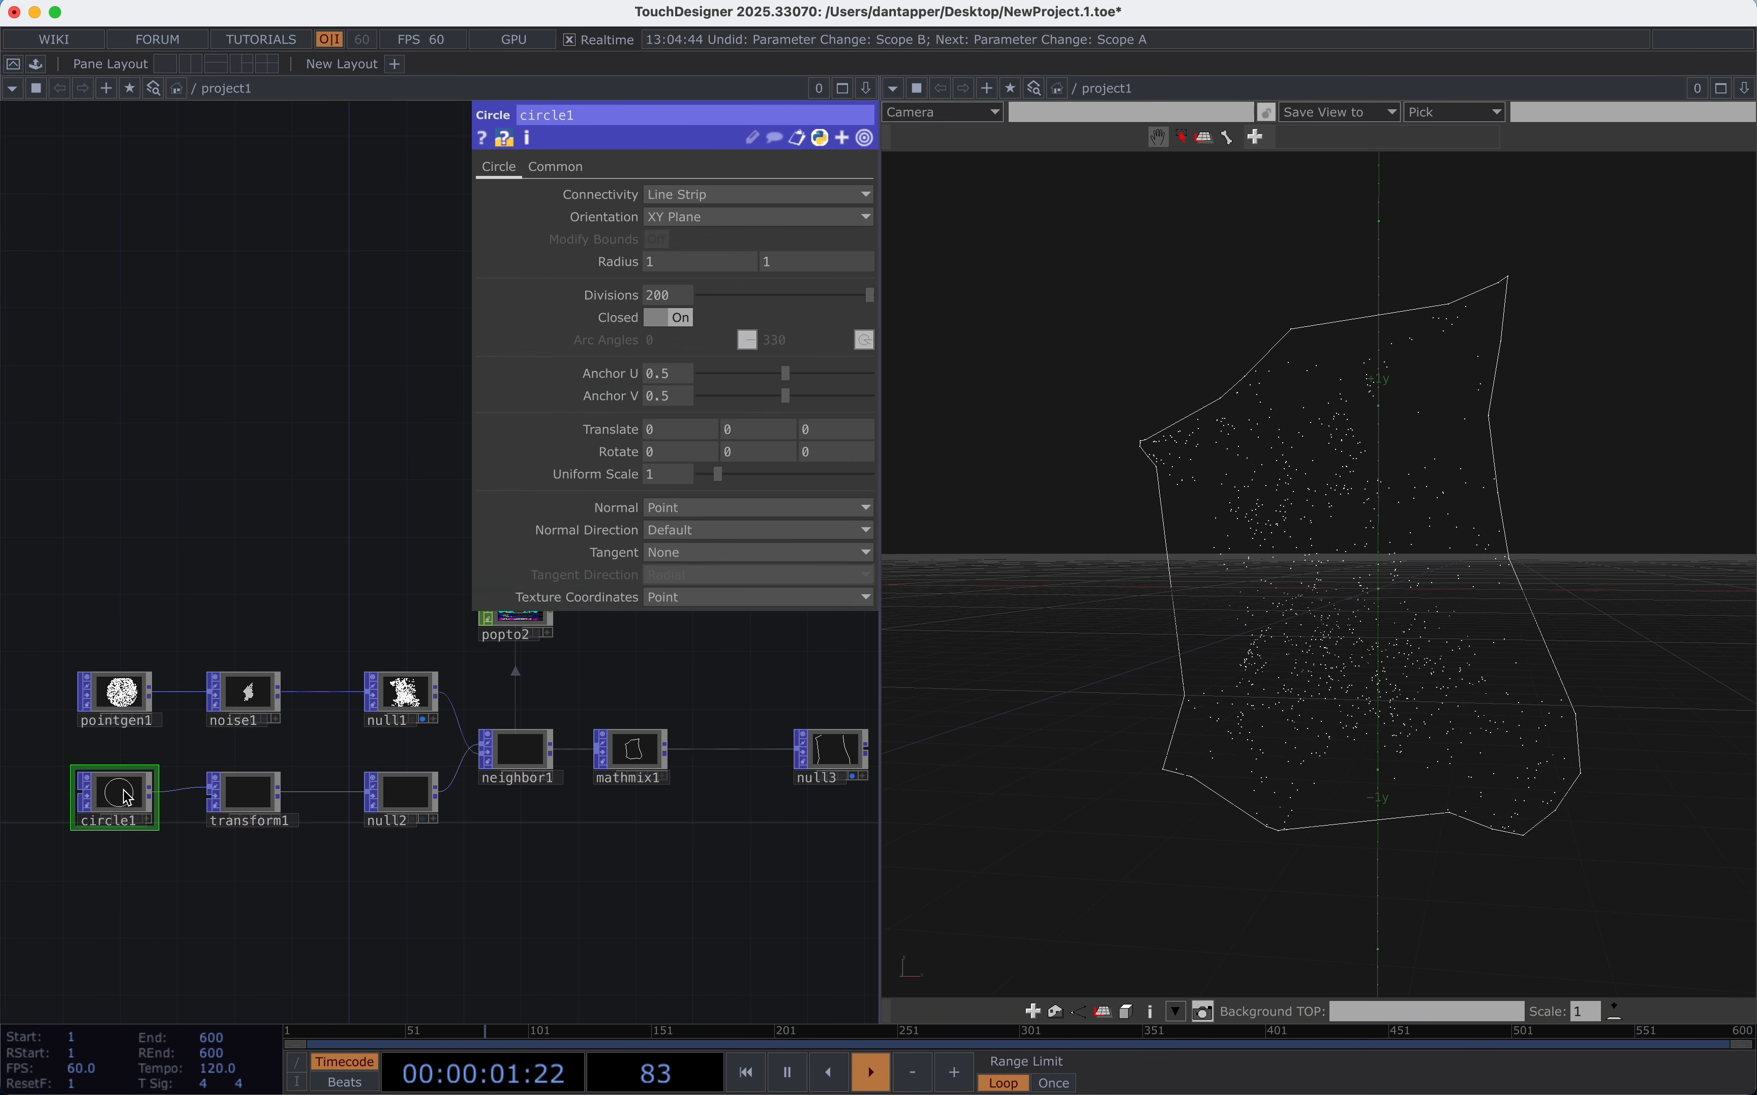
left_click_drag(840, 298, 547, 300)
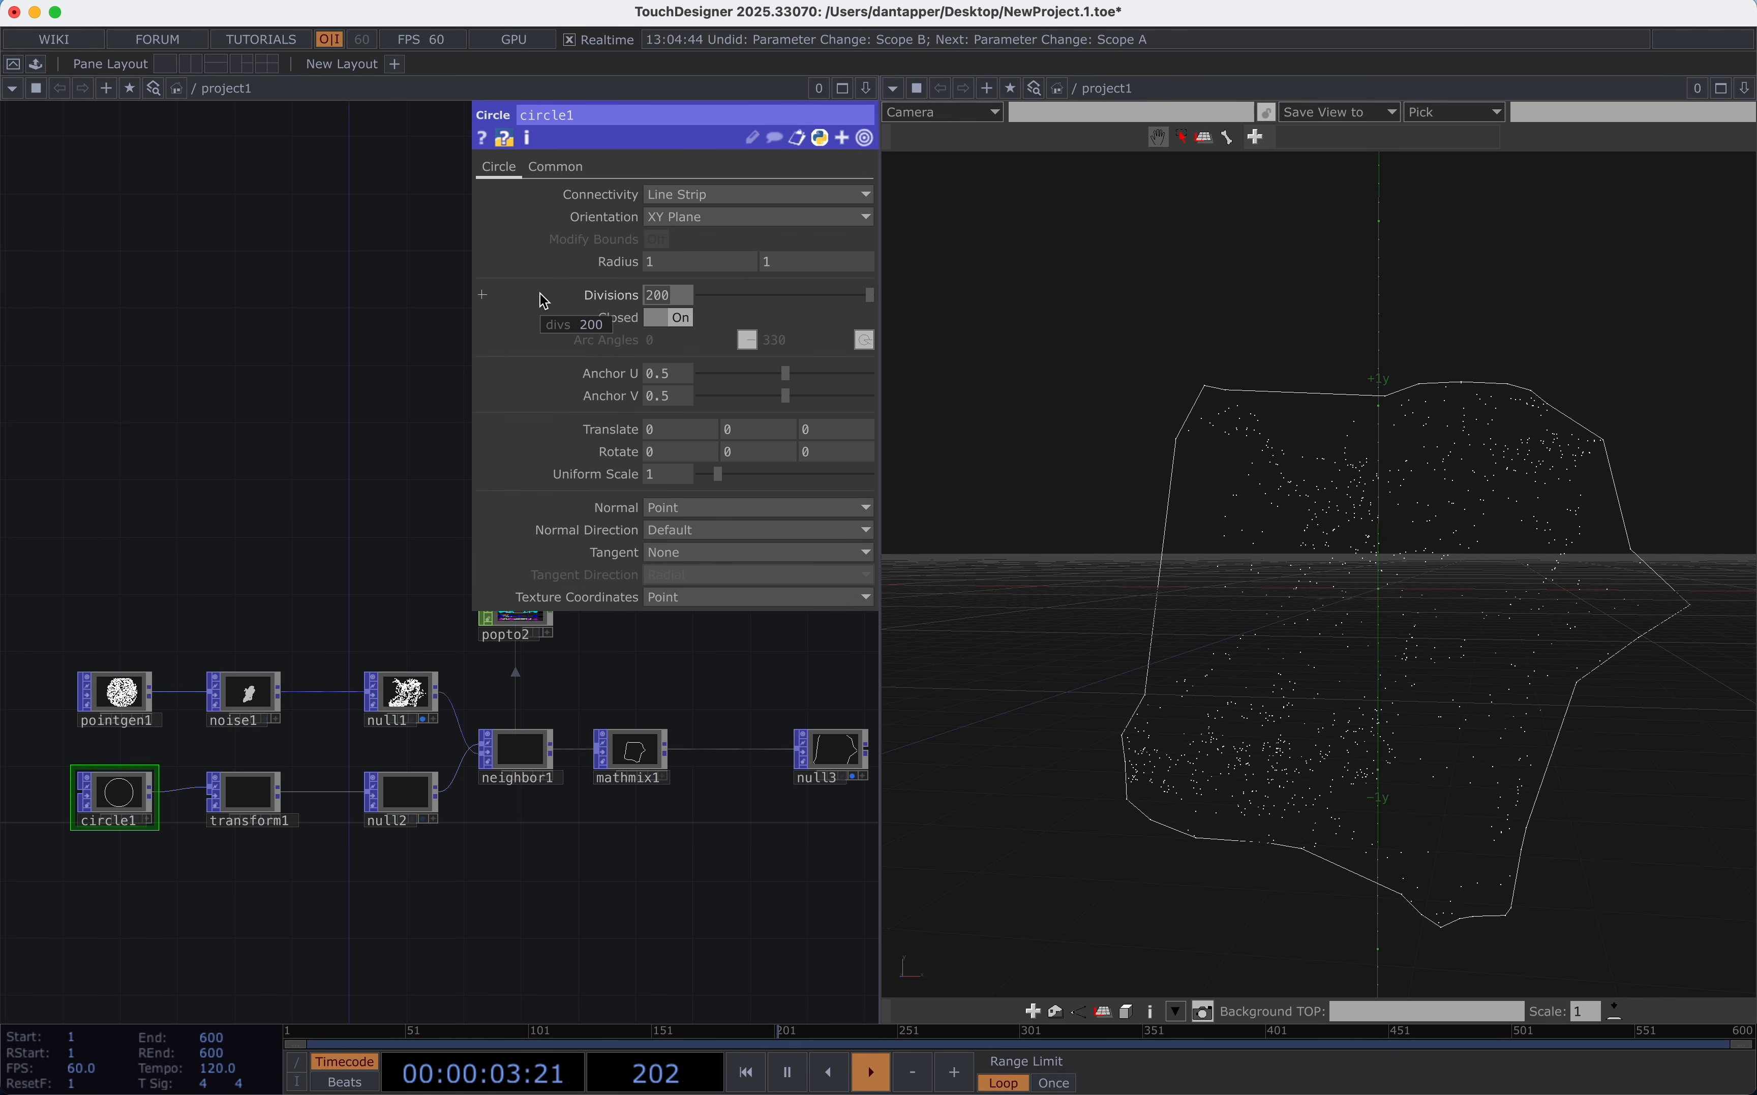
type("0")
key("Return")
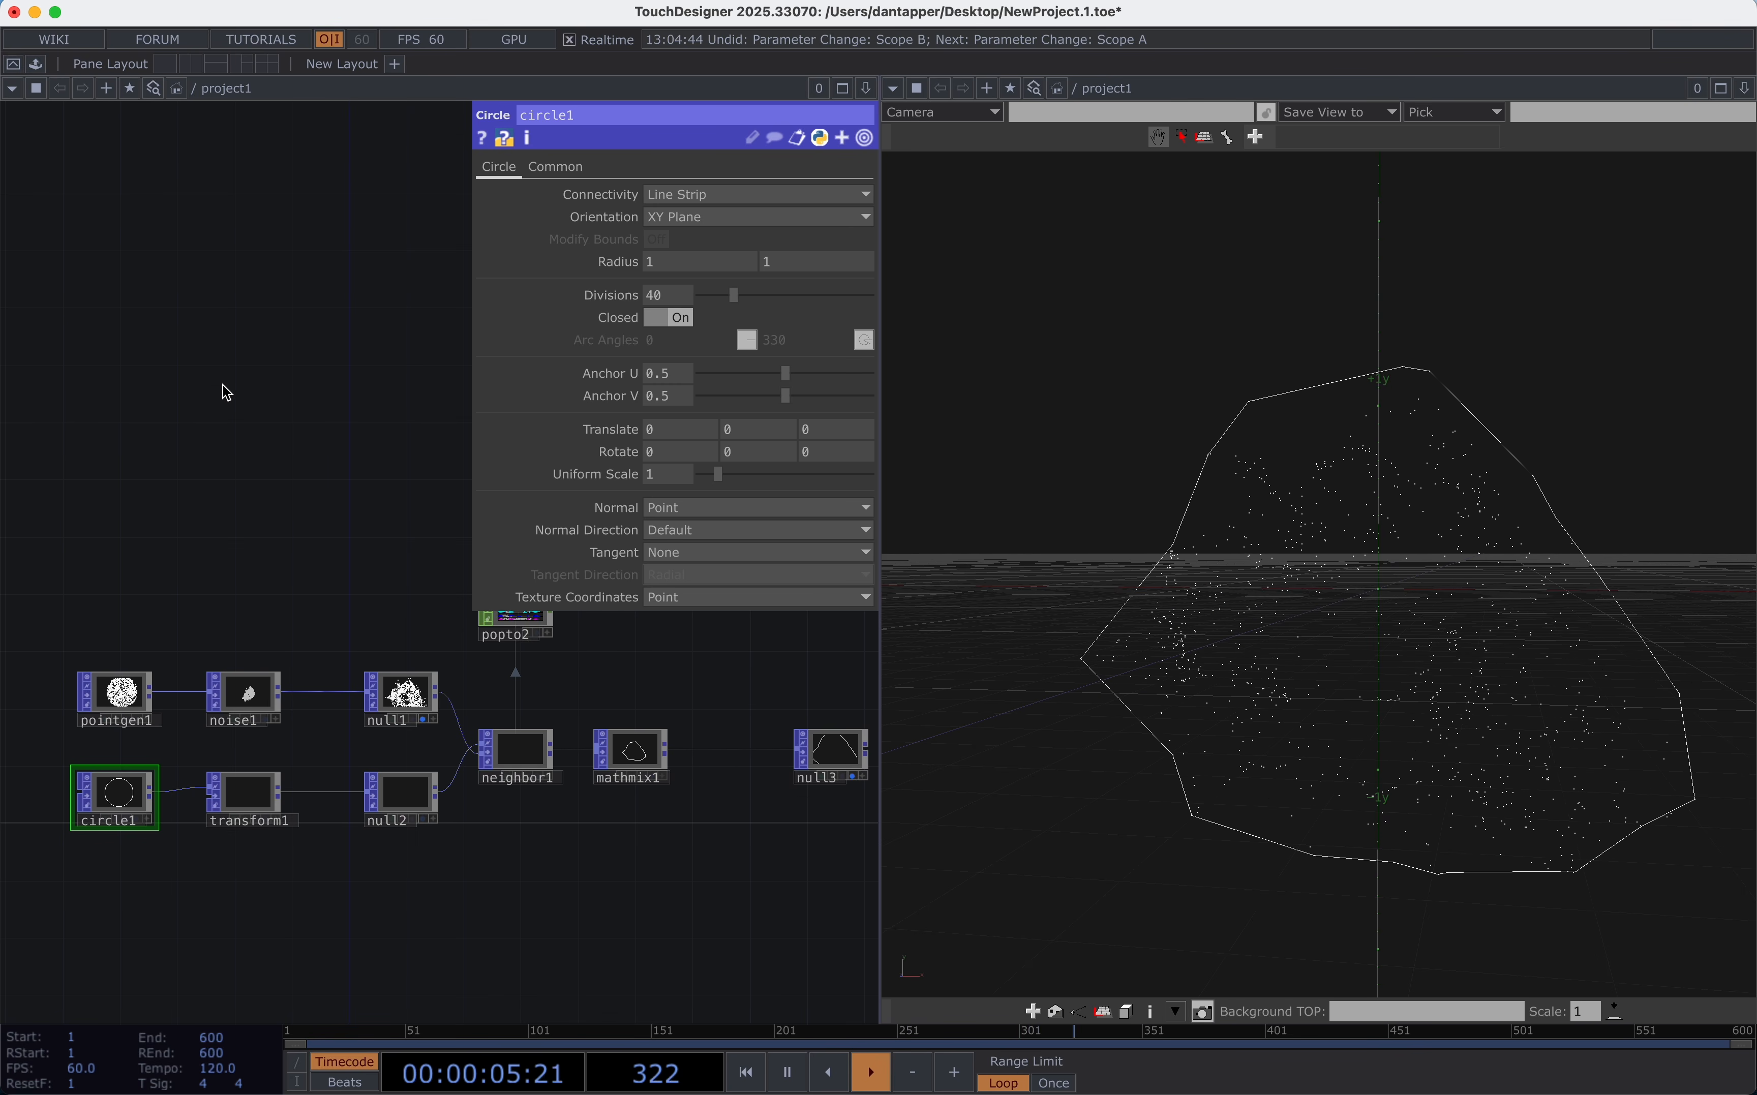
left_click(666, 294)
type("12")
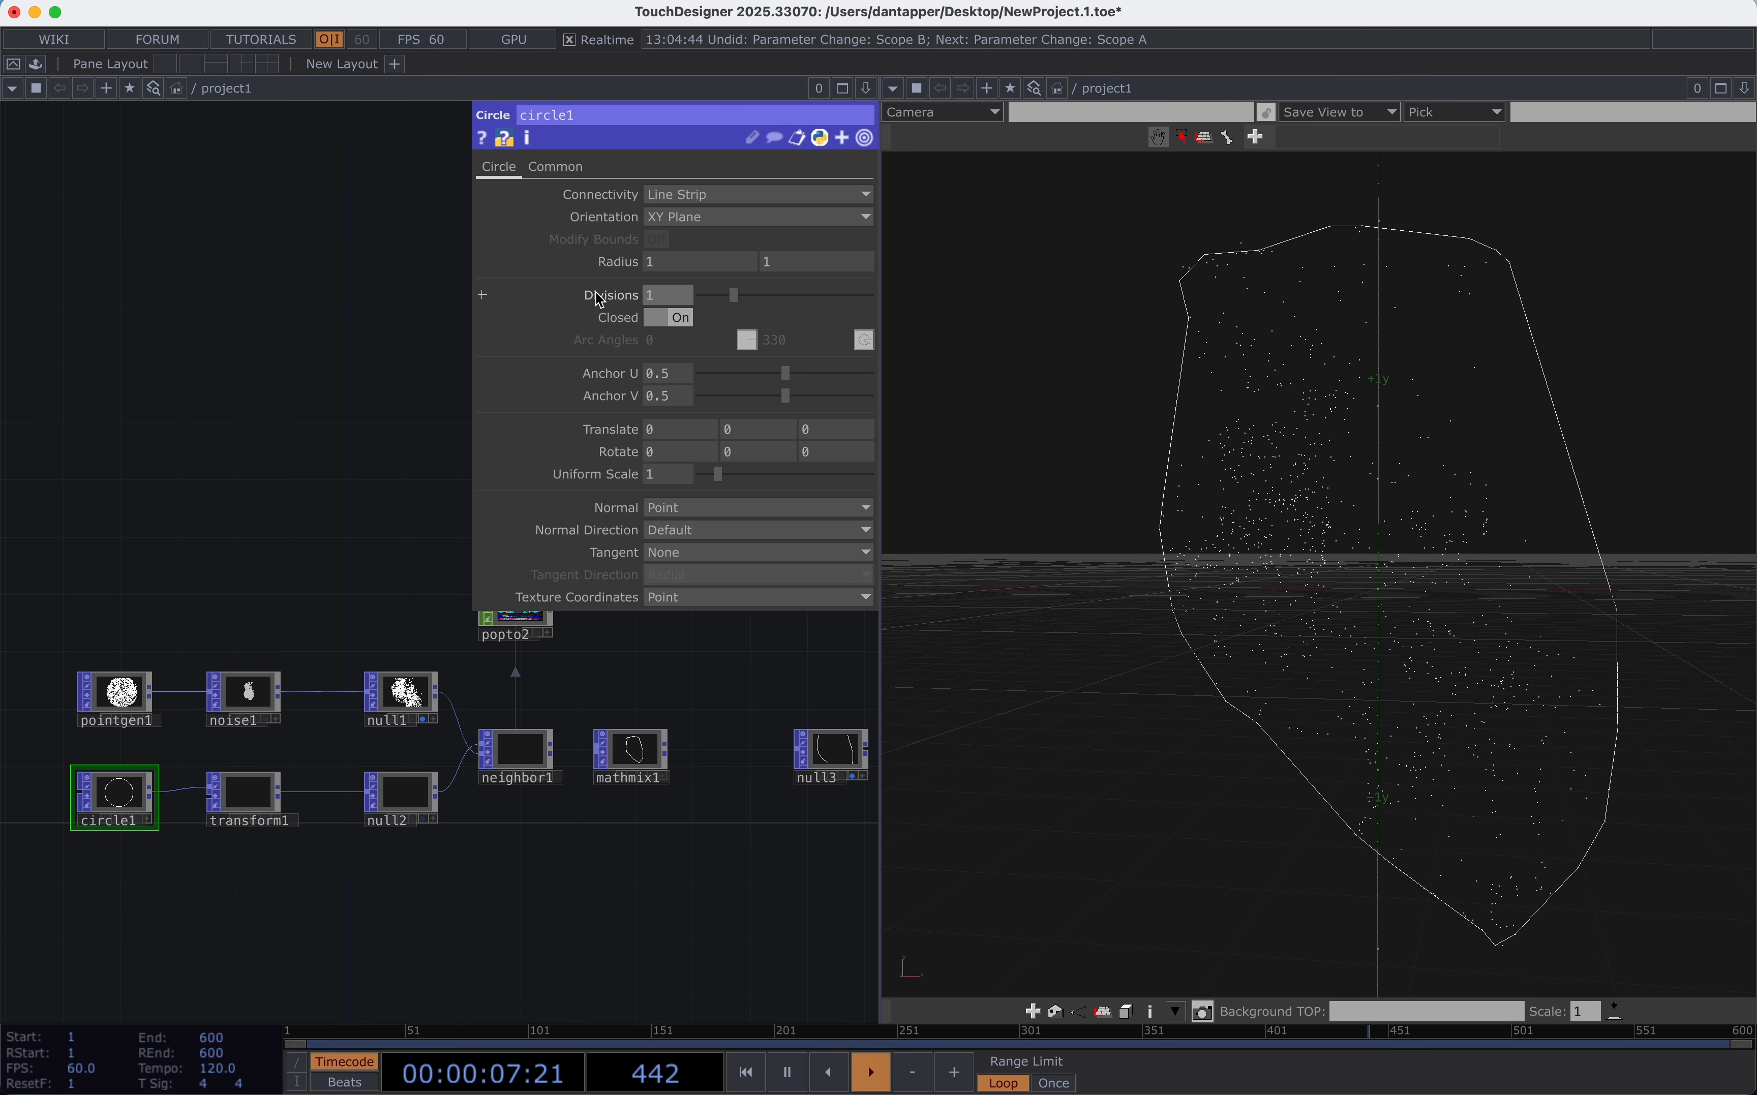
key("Return")
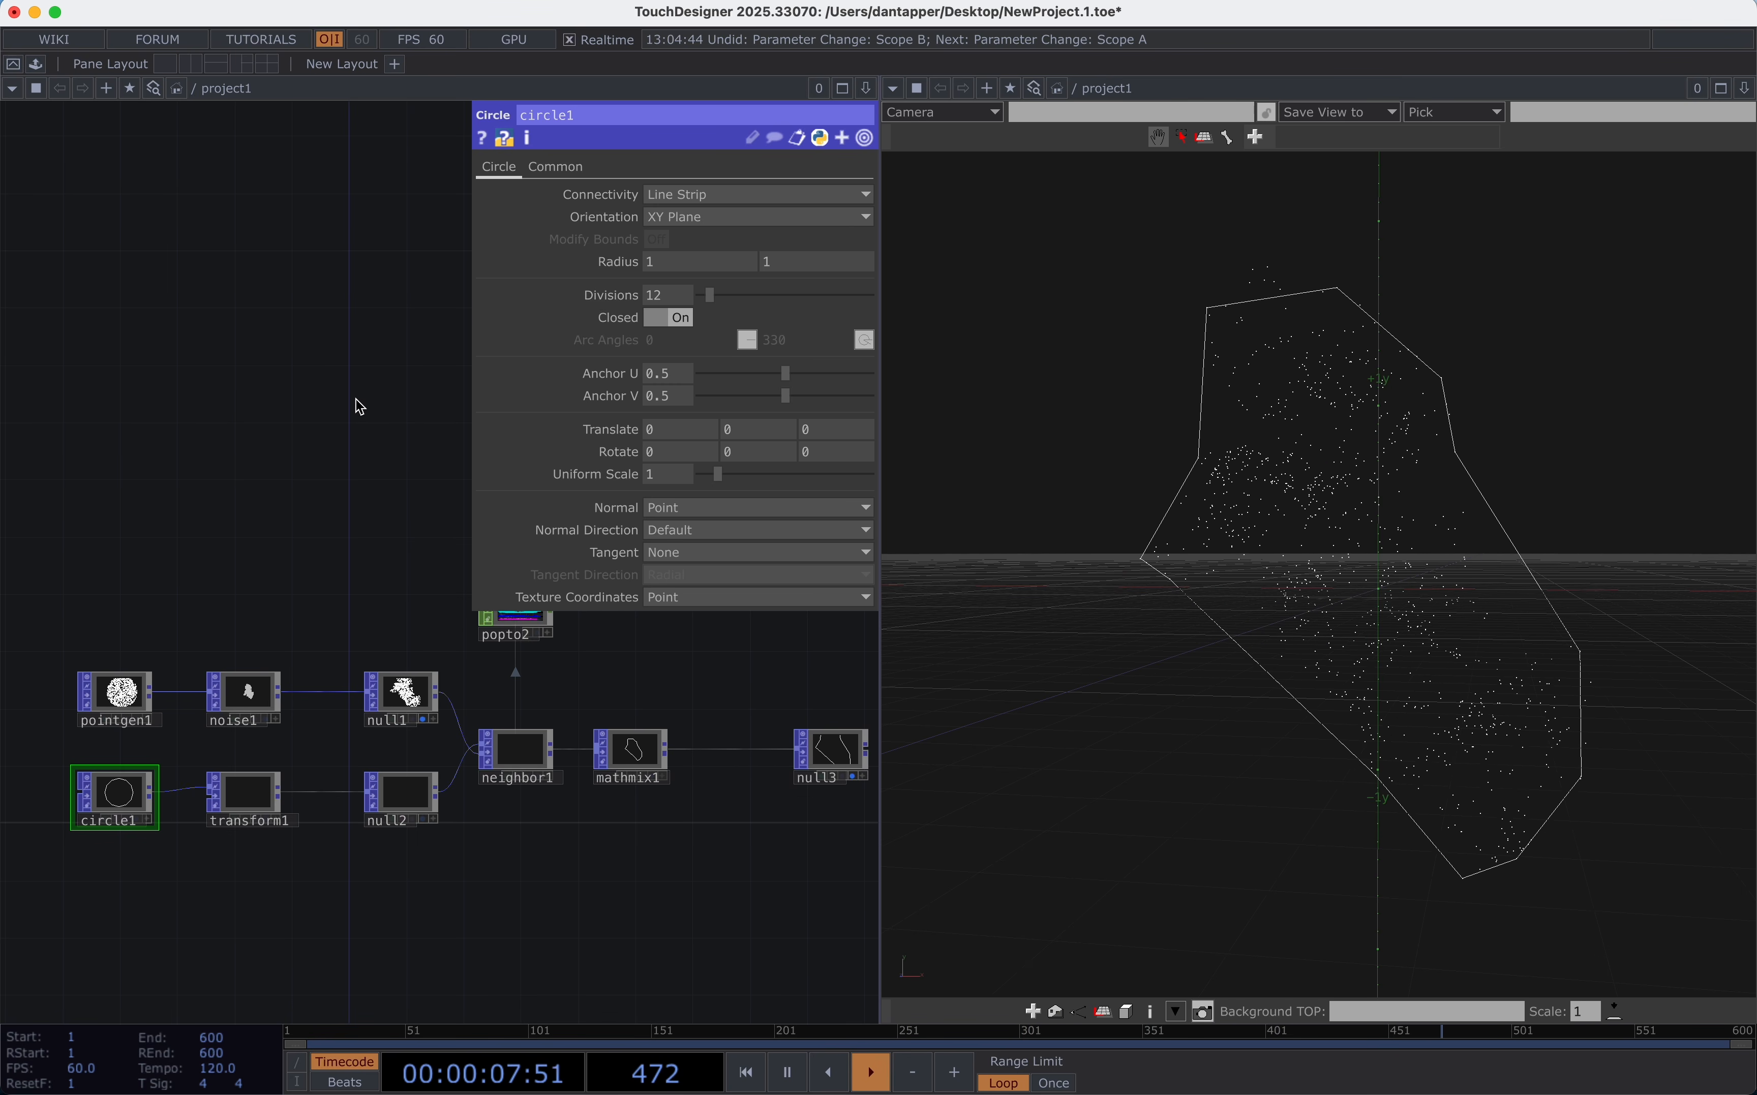
Try circle1's Divisions at 120, 12 and 4 to compare the outlines.
left_click(681, 295)
type("0")
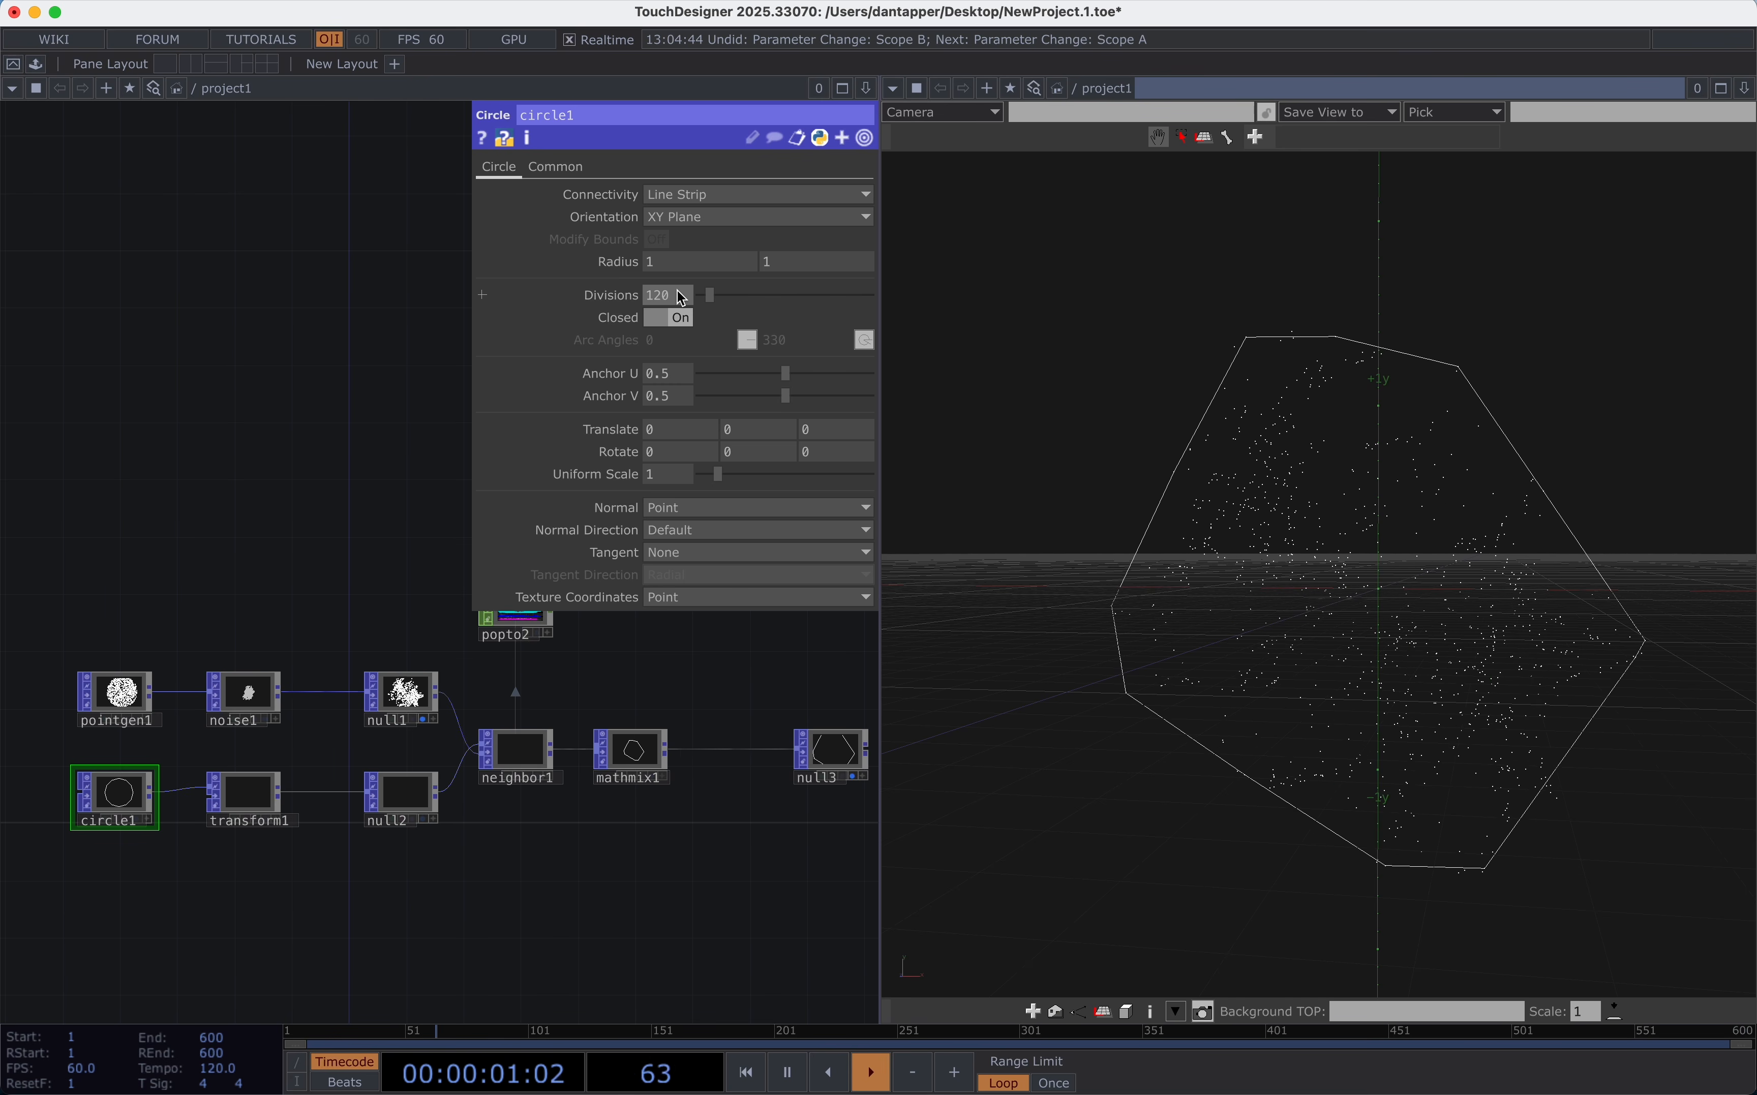
key("Return")
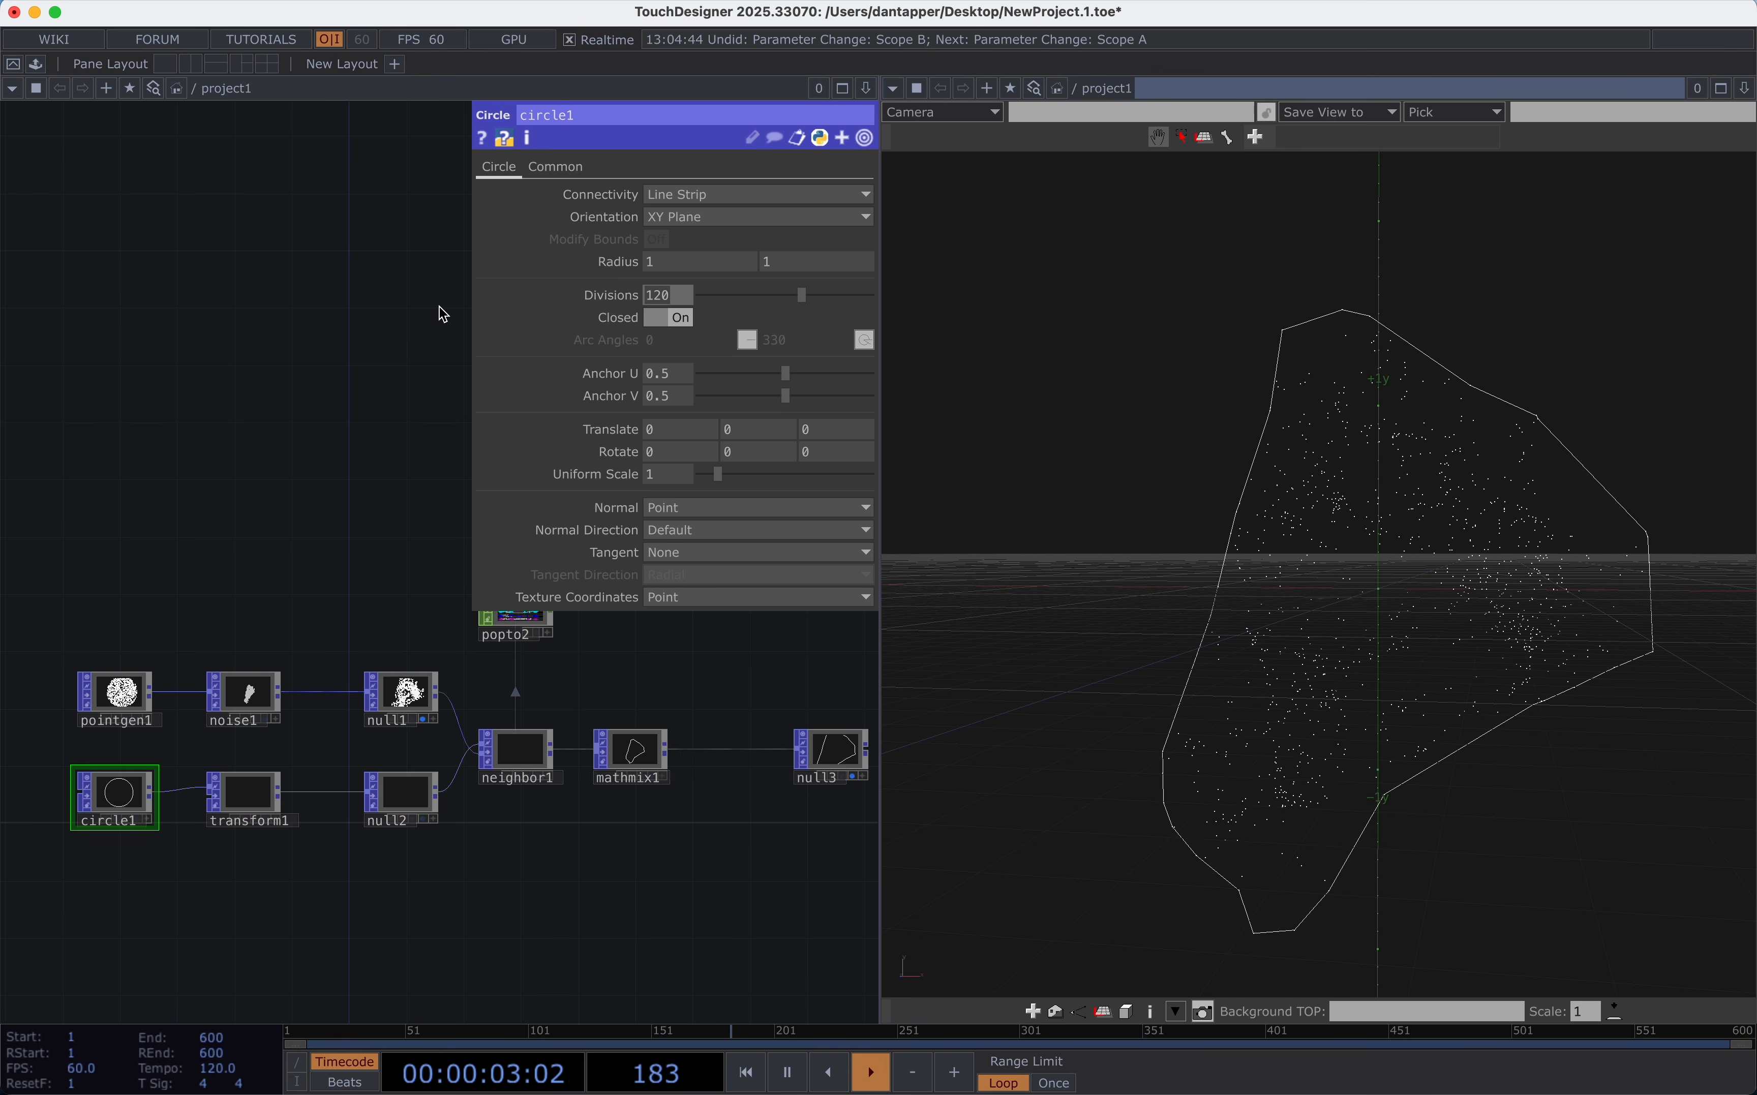
type("12")
left_click(355, 345)
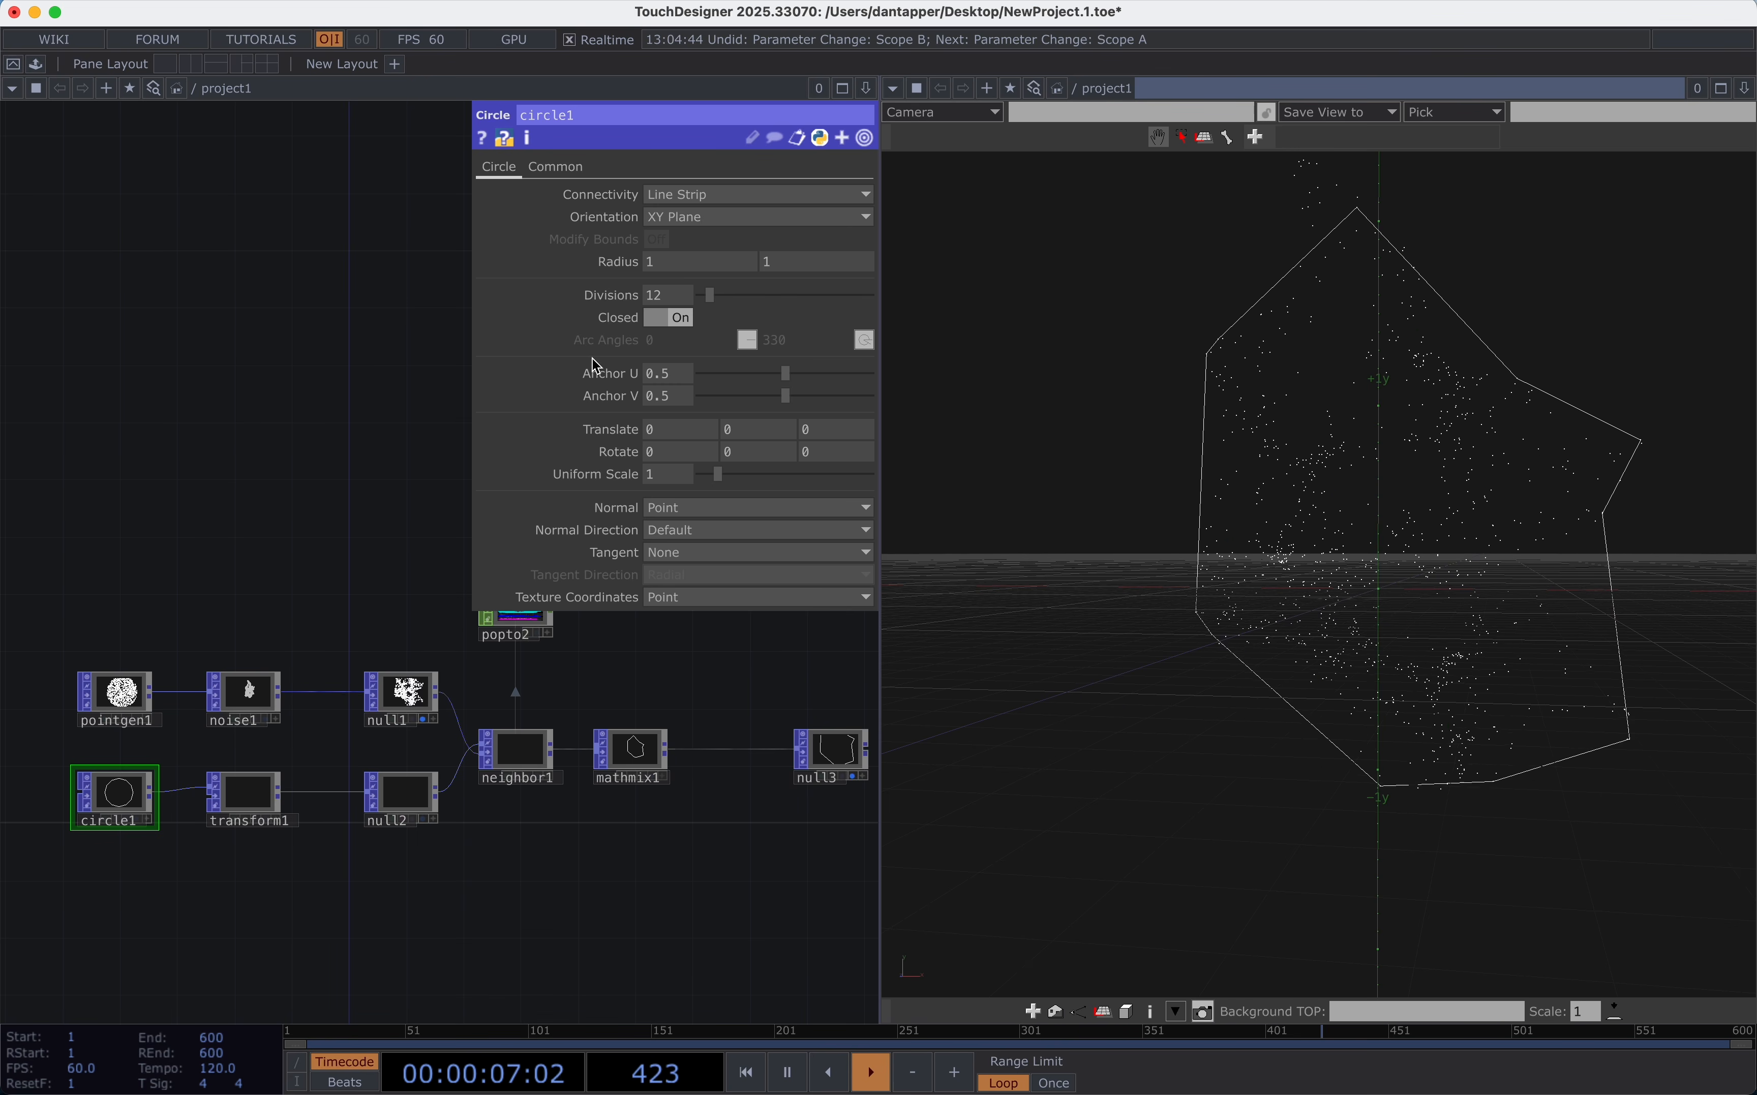
left_click(673, 296)
key("Return")
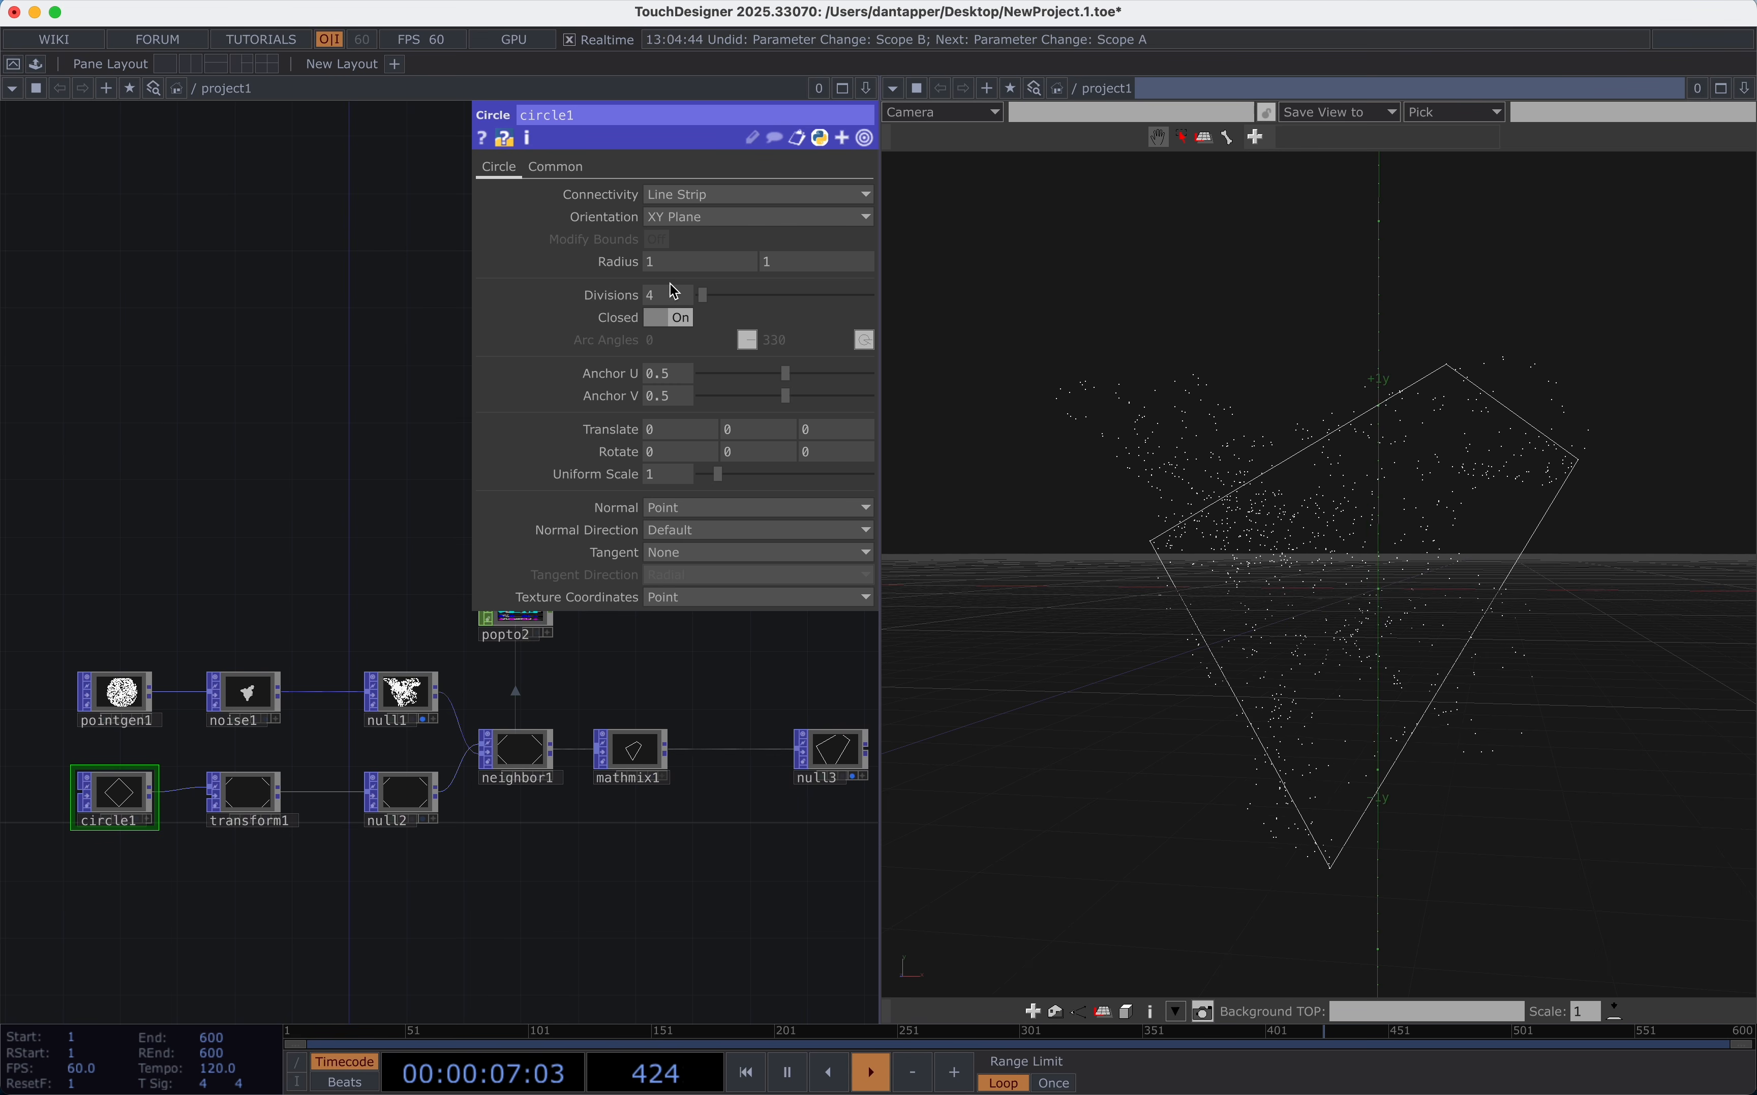
Set circle1's Divisions to 30.
left_click_drag(434, 303, 357, 343)
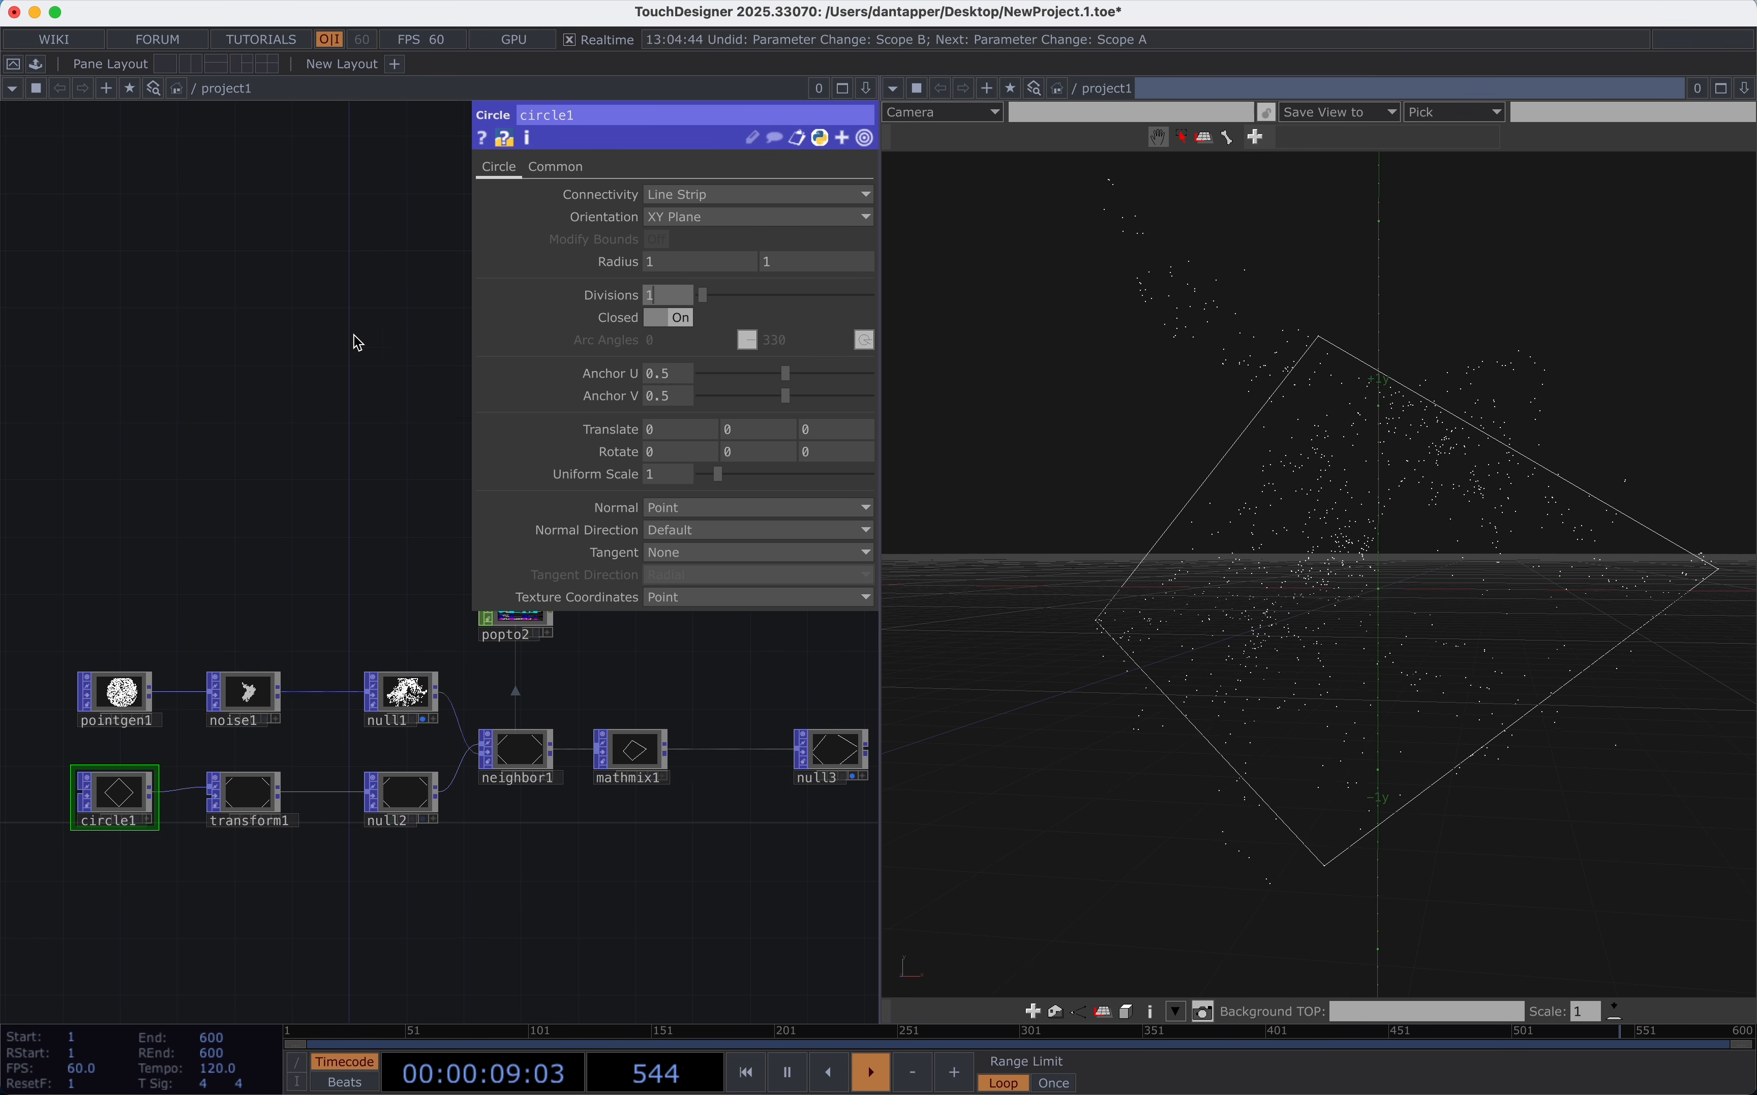
type("0")
key("Return")
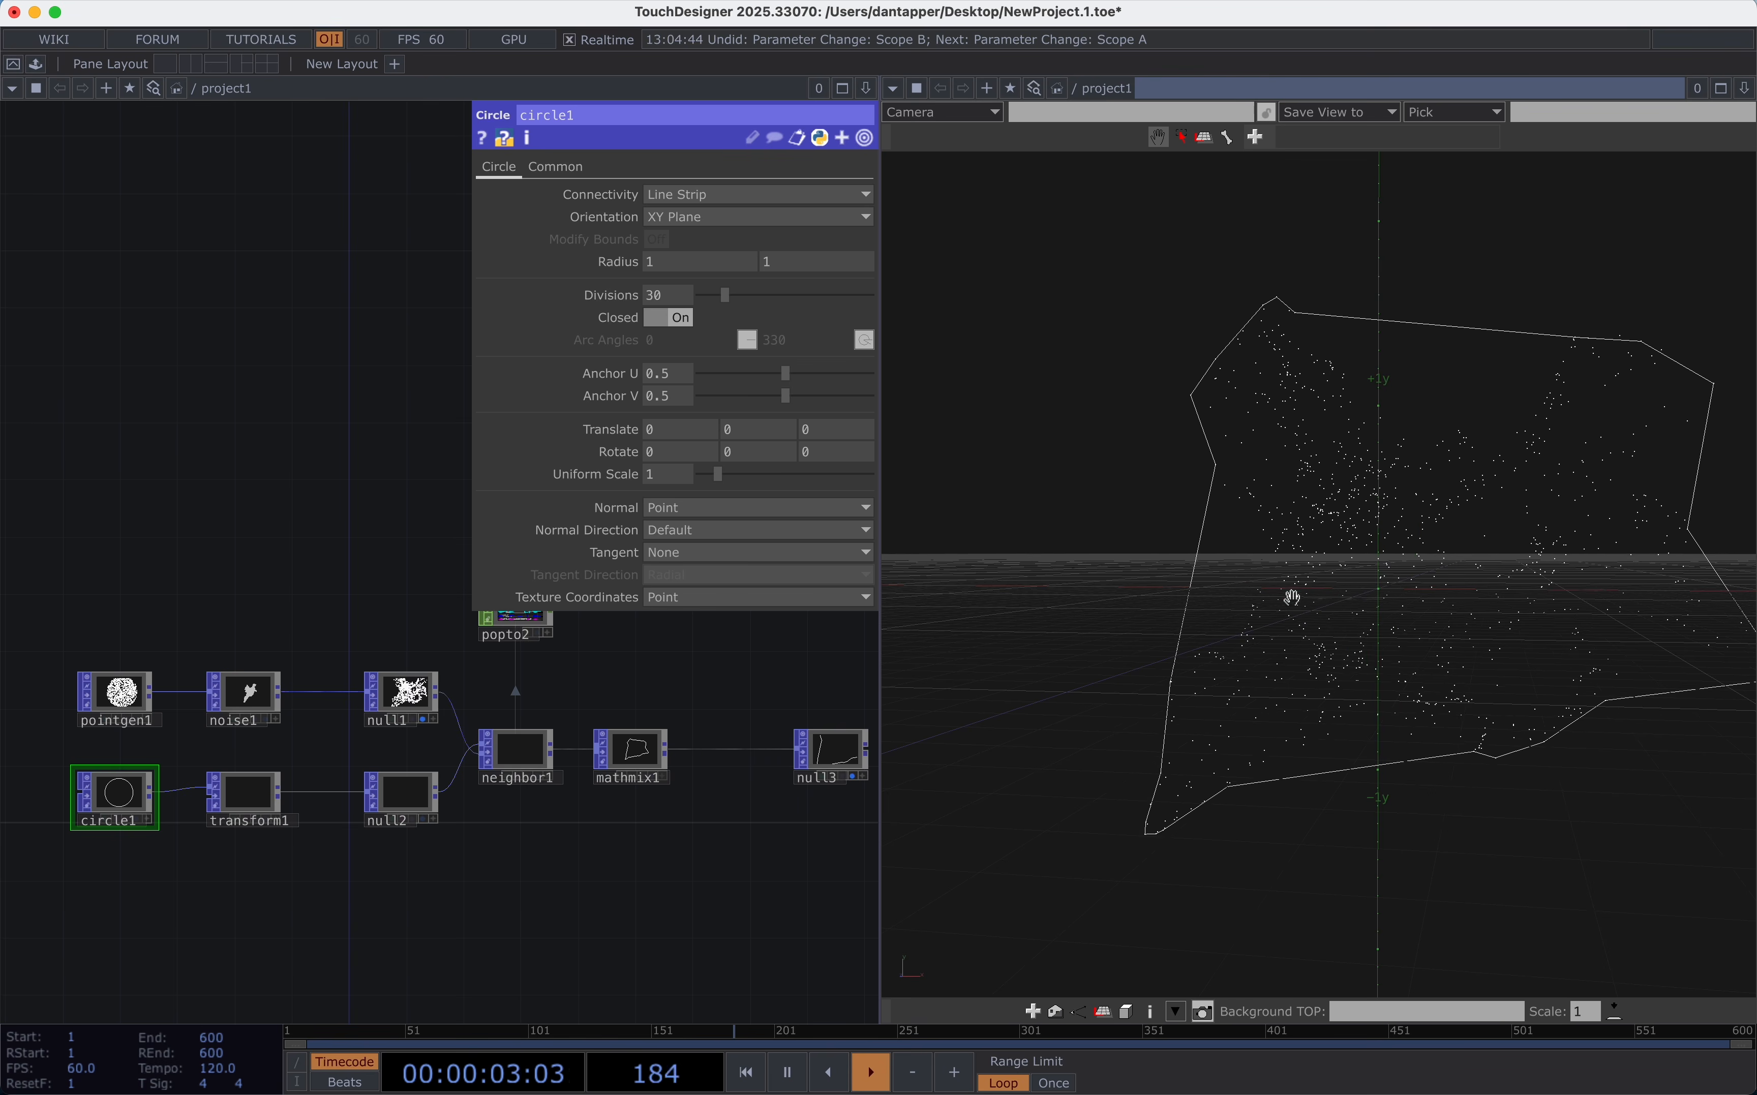
Reduce transform1's Uniform Scale to about 1.14 so the circle starts closer to the point cloud.
left_click_drag(1290, 596, 1236, 550)
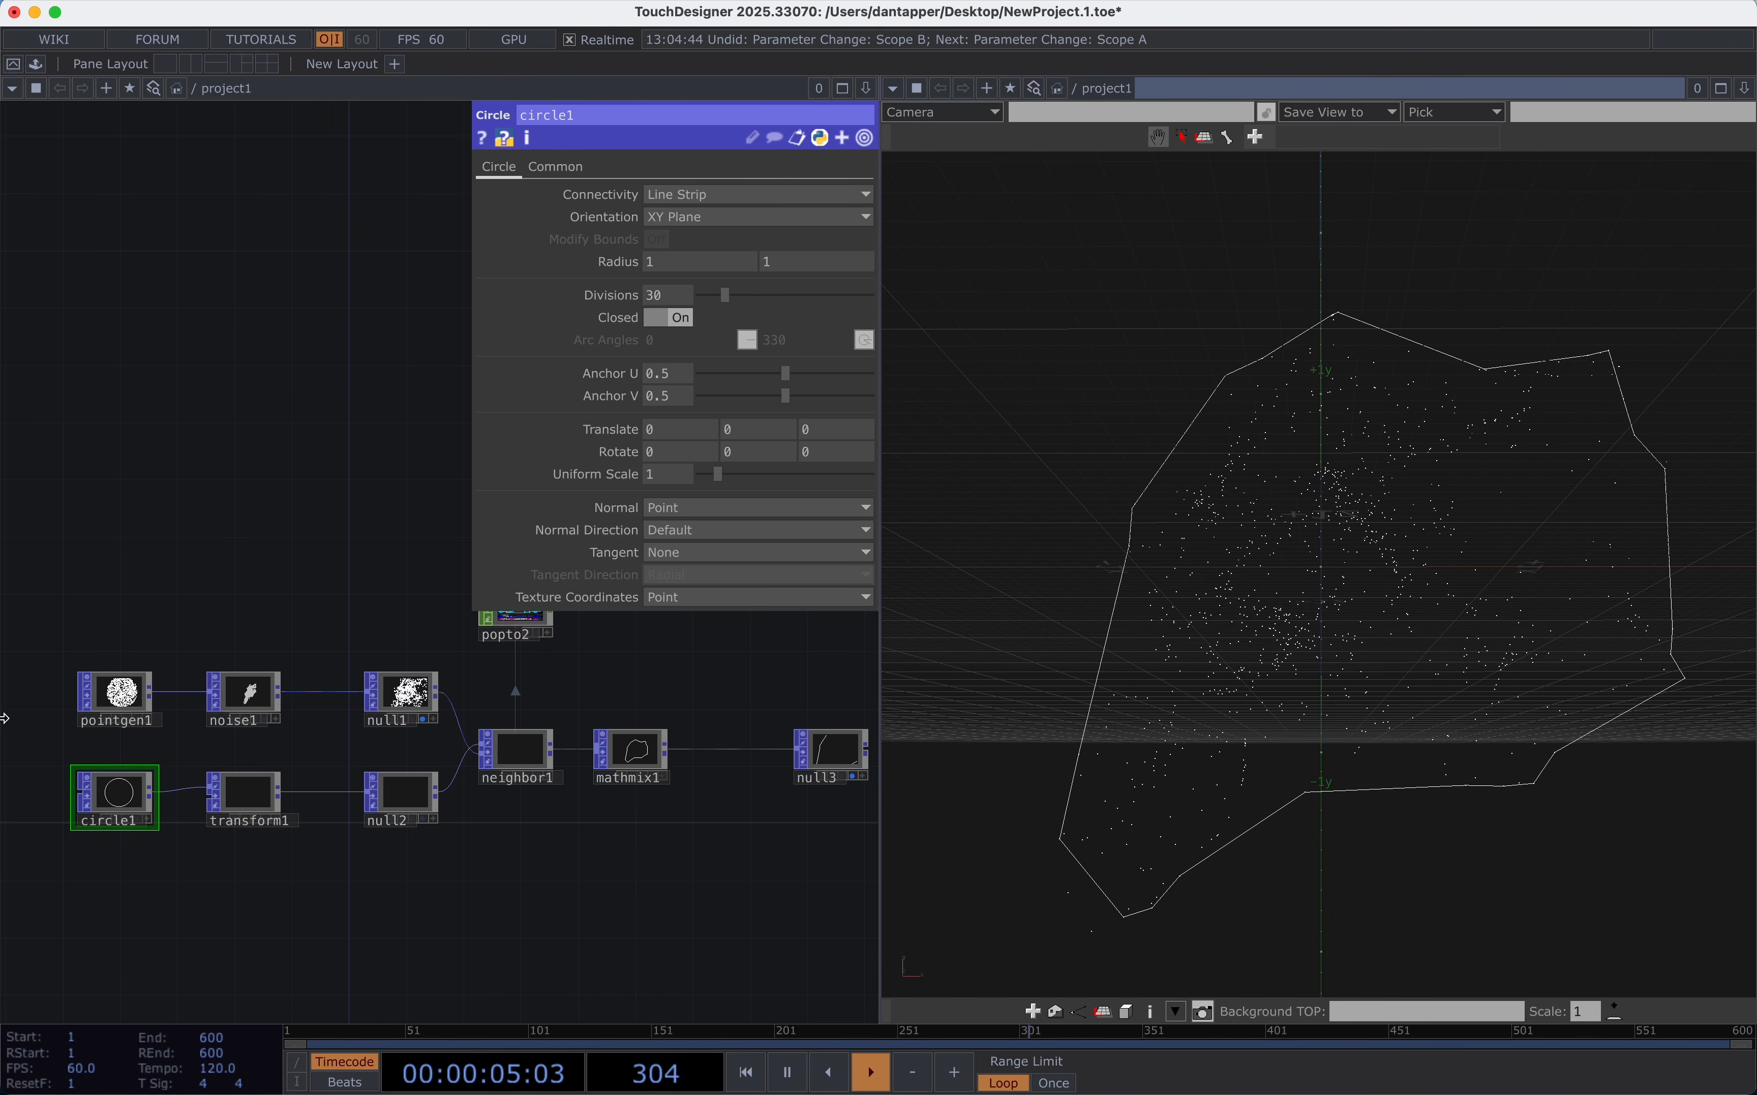
left_click(244, 793)
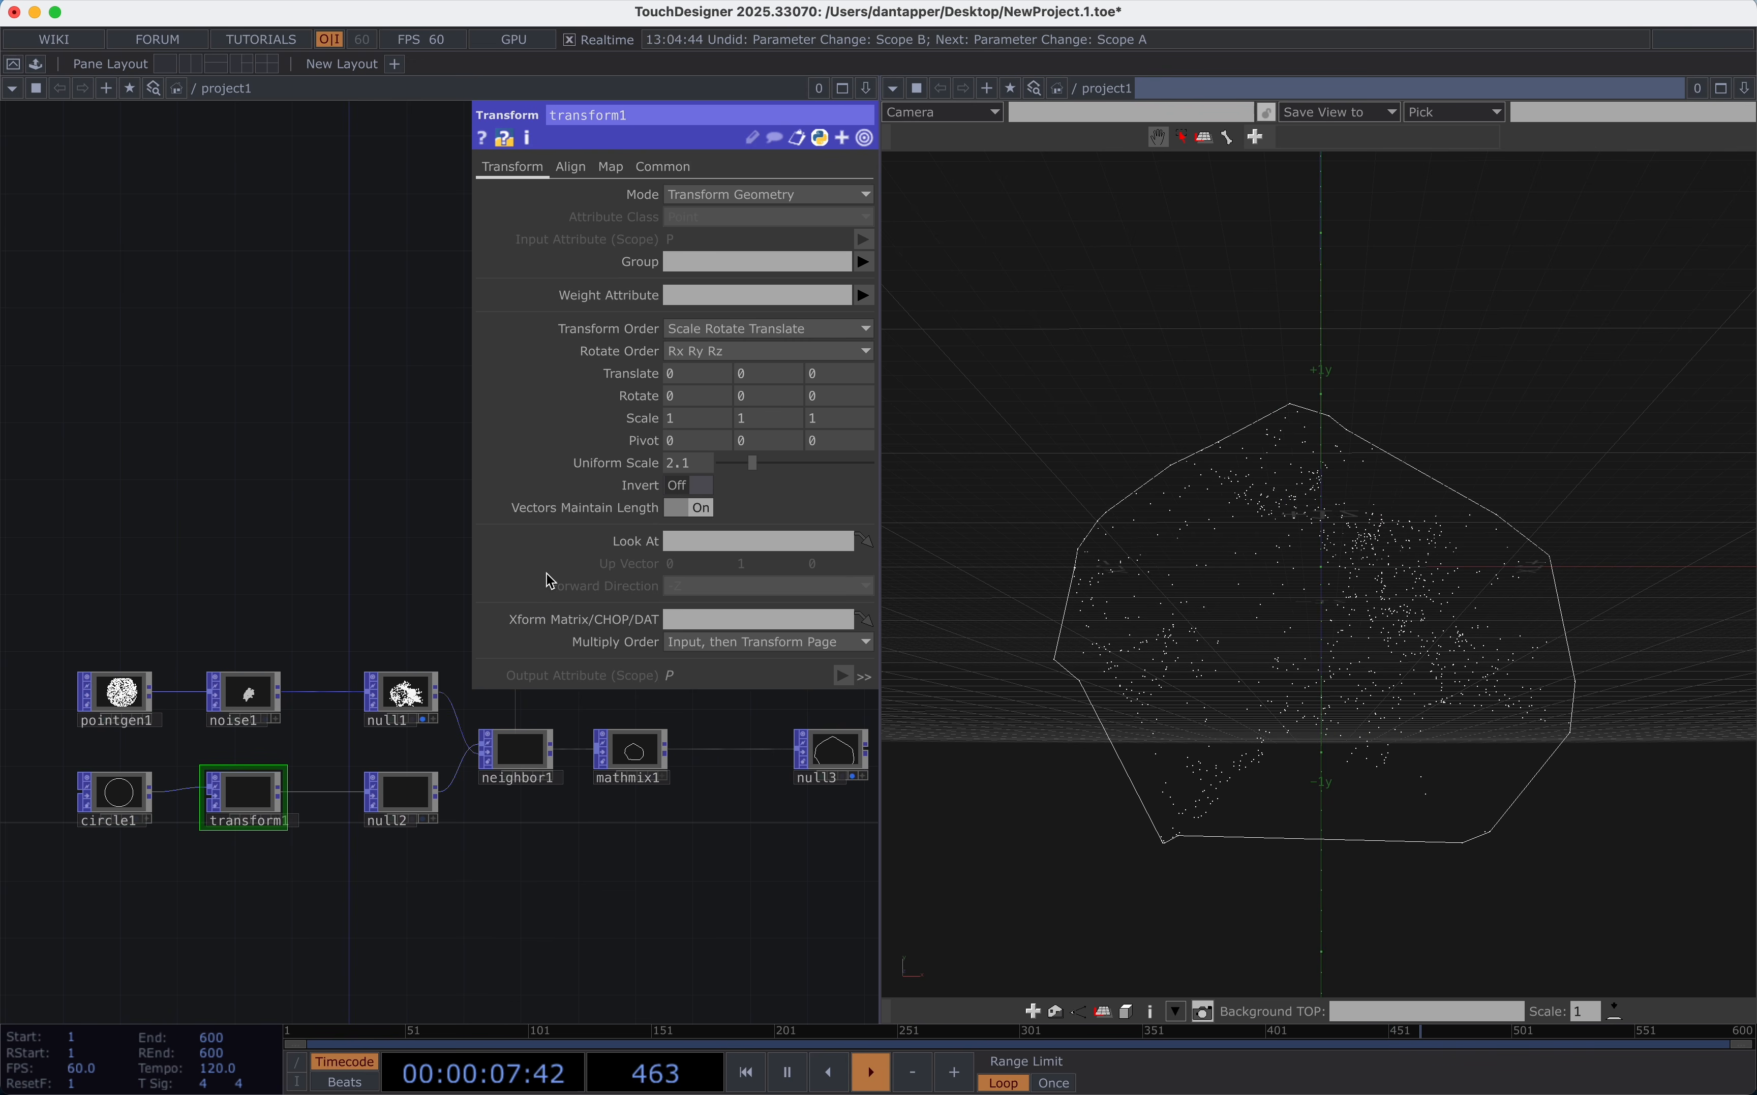
left_click_drag(733, 463, 747, 470)
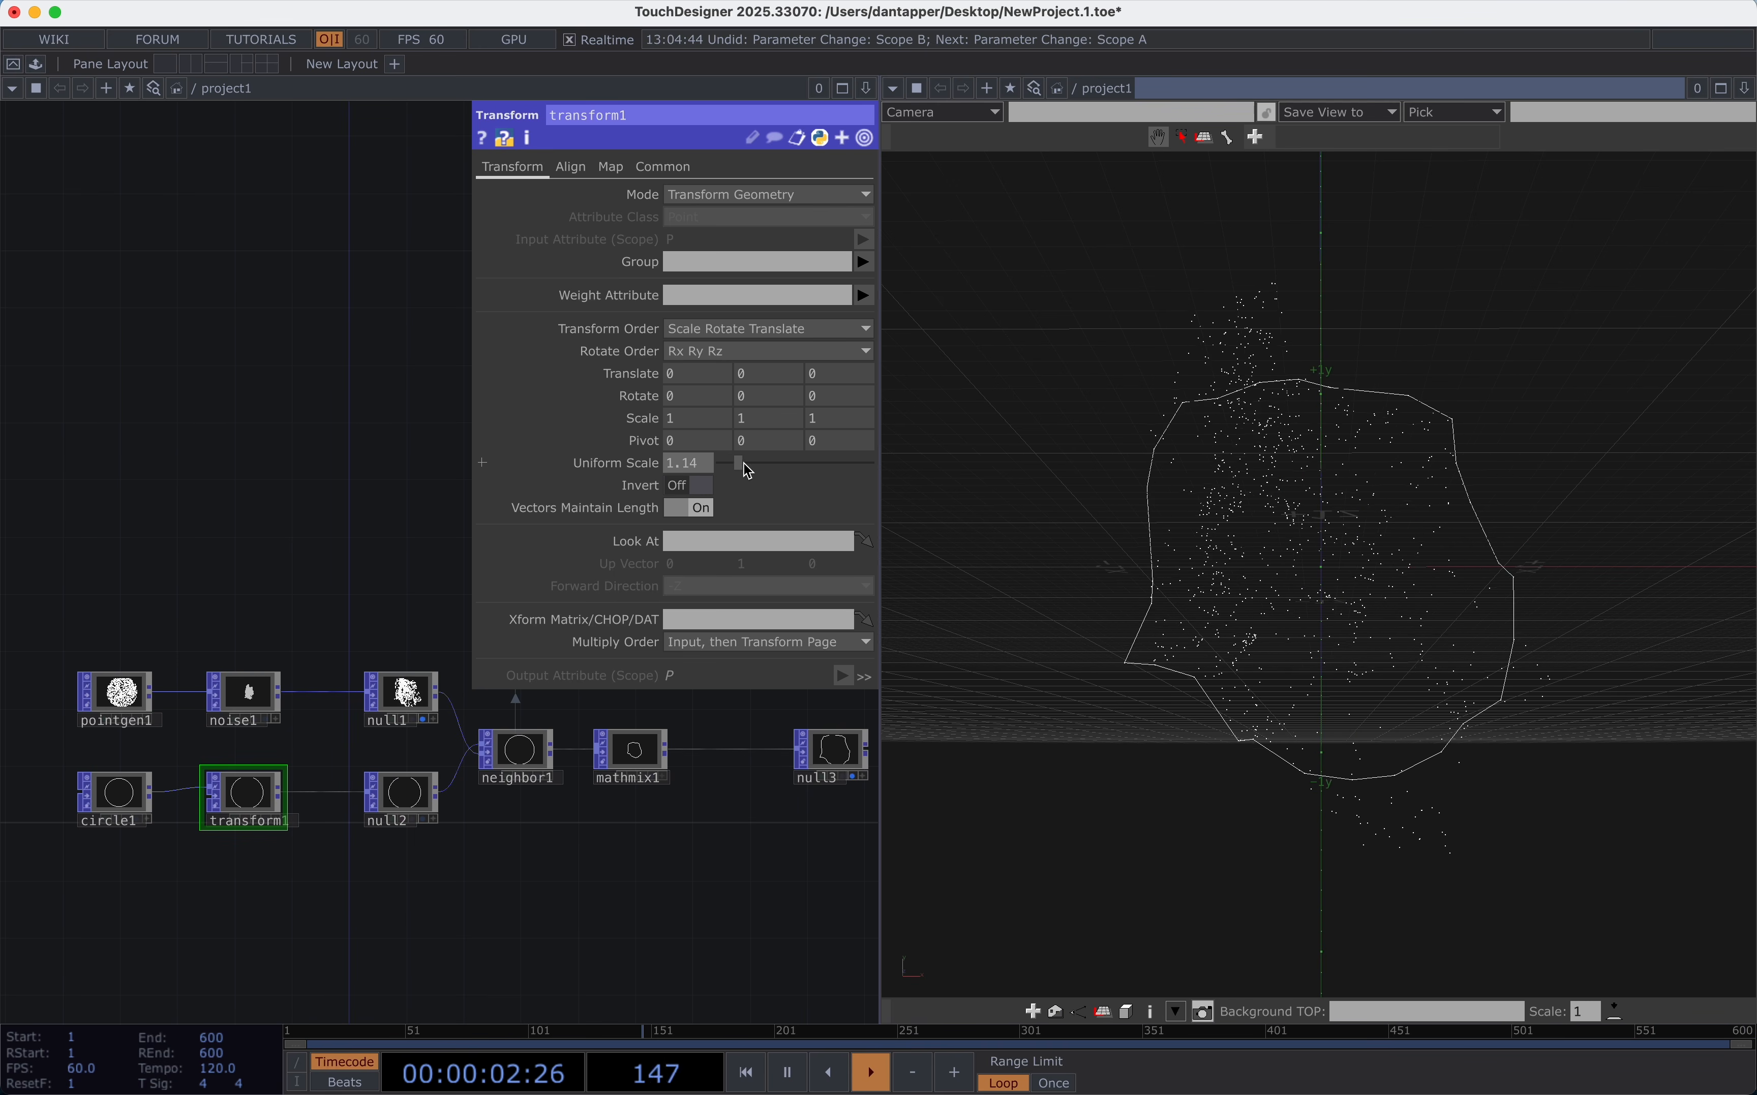
left_click_drag(747, 469, 708, 467)
key("super+z")
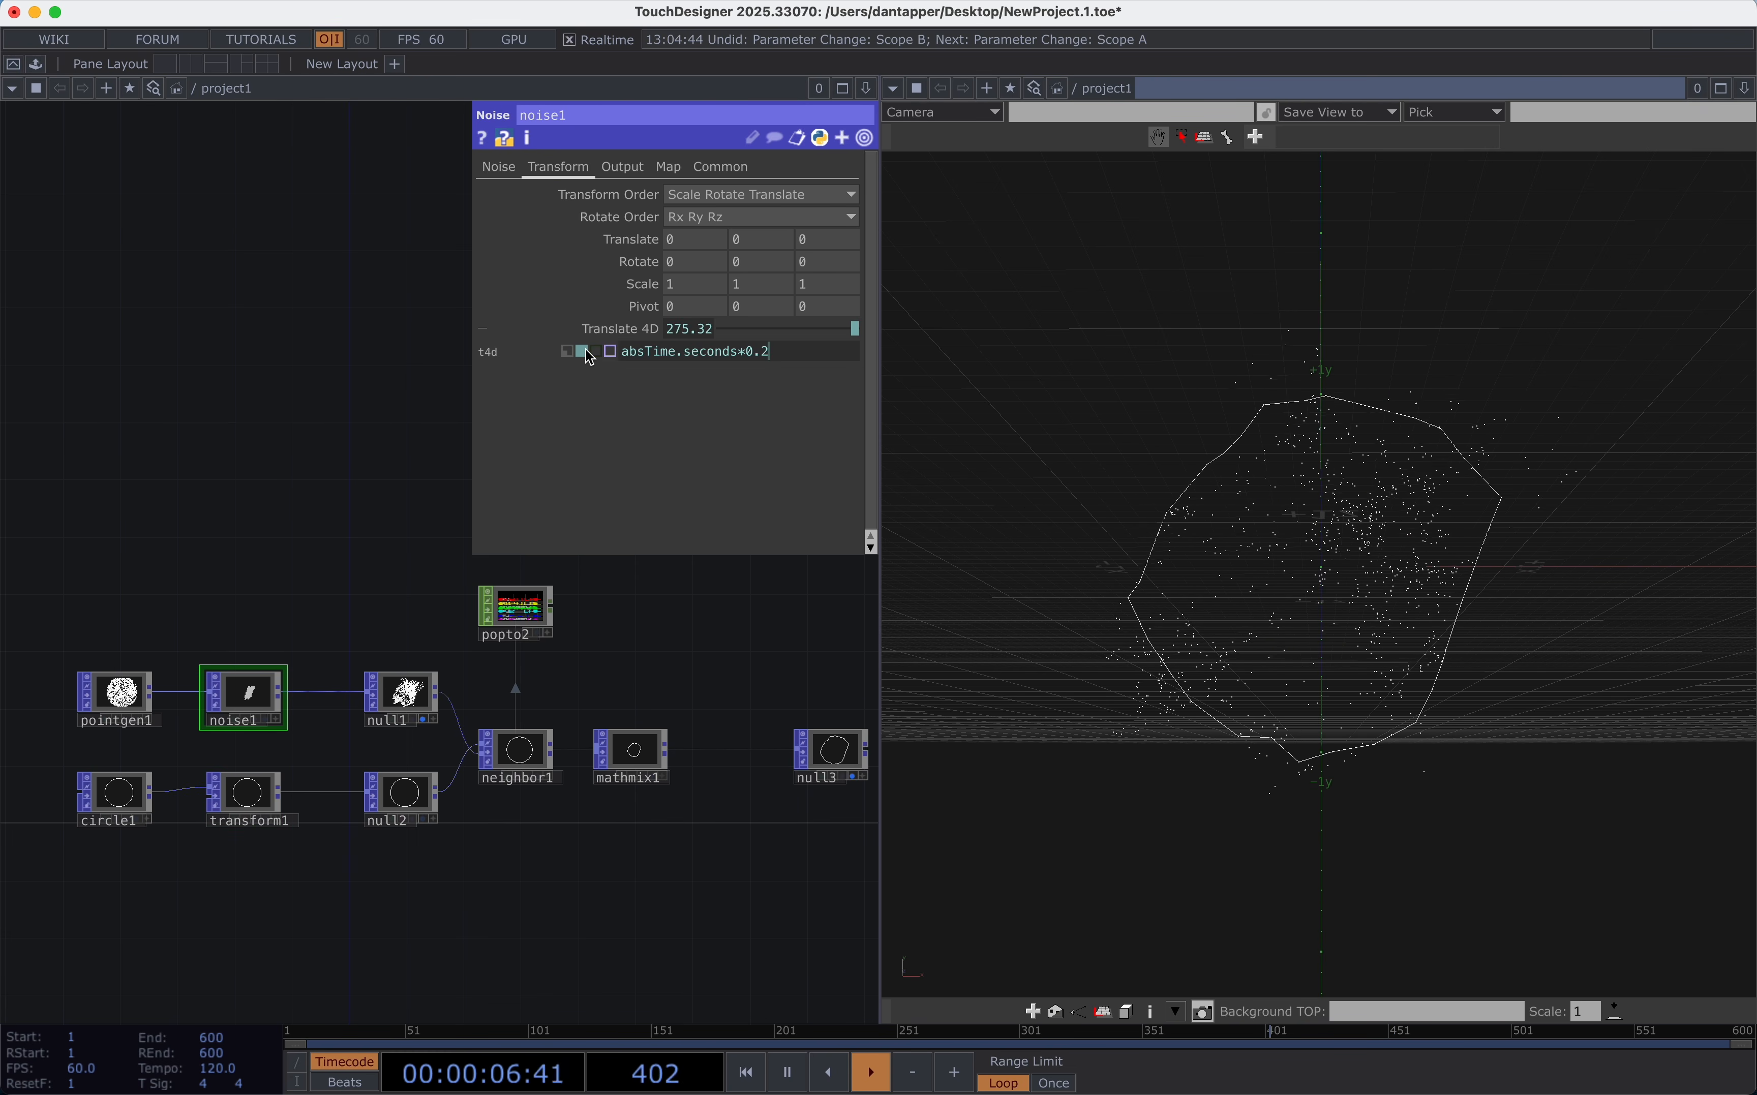
Switch noise1's Translate 4D from the time expression to its constant value of 1.31.
left_click(570, 351)
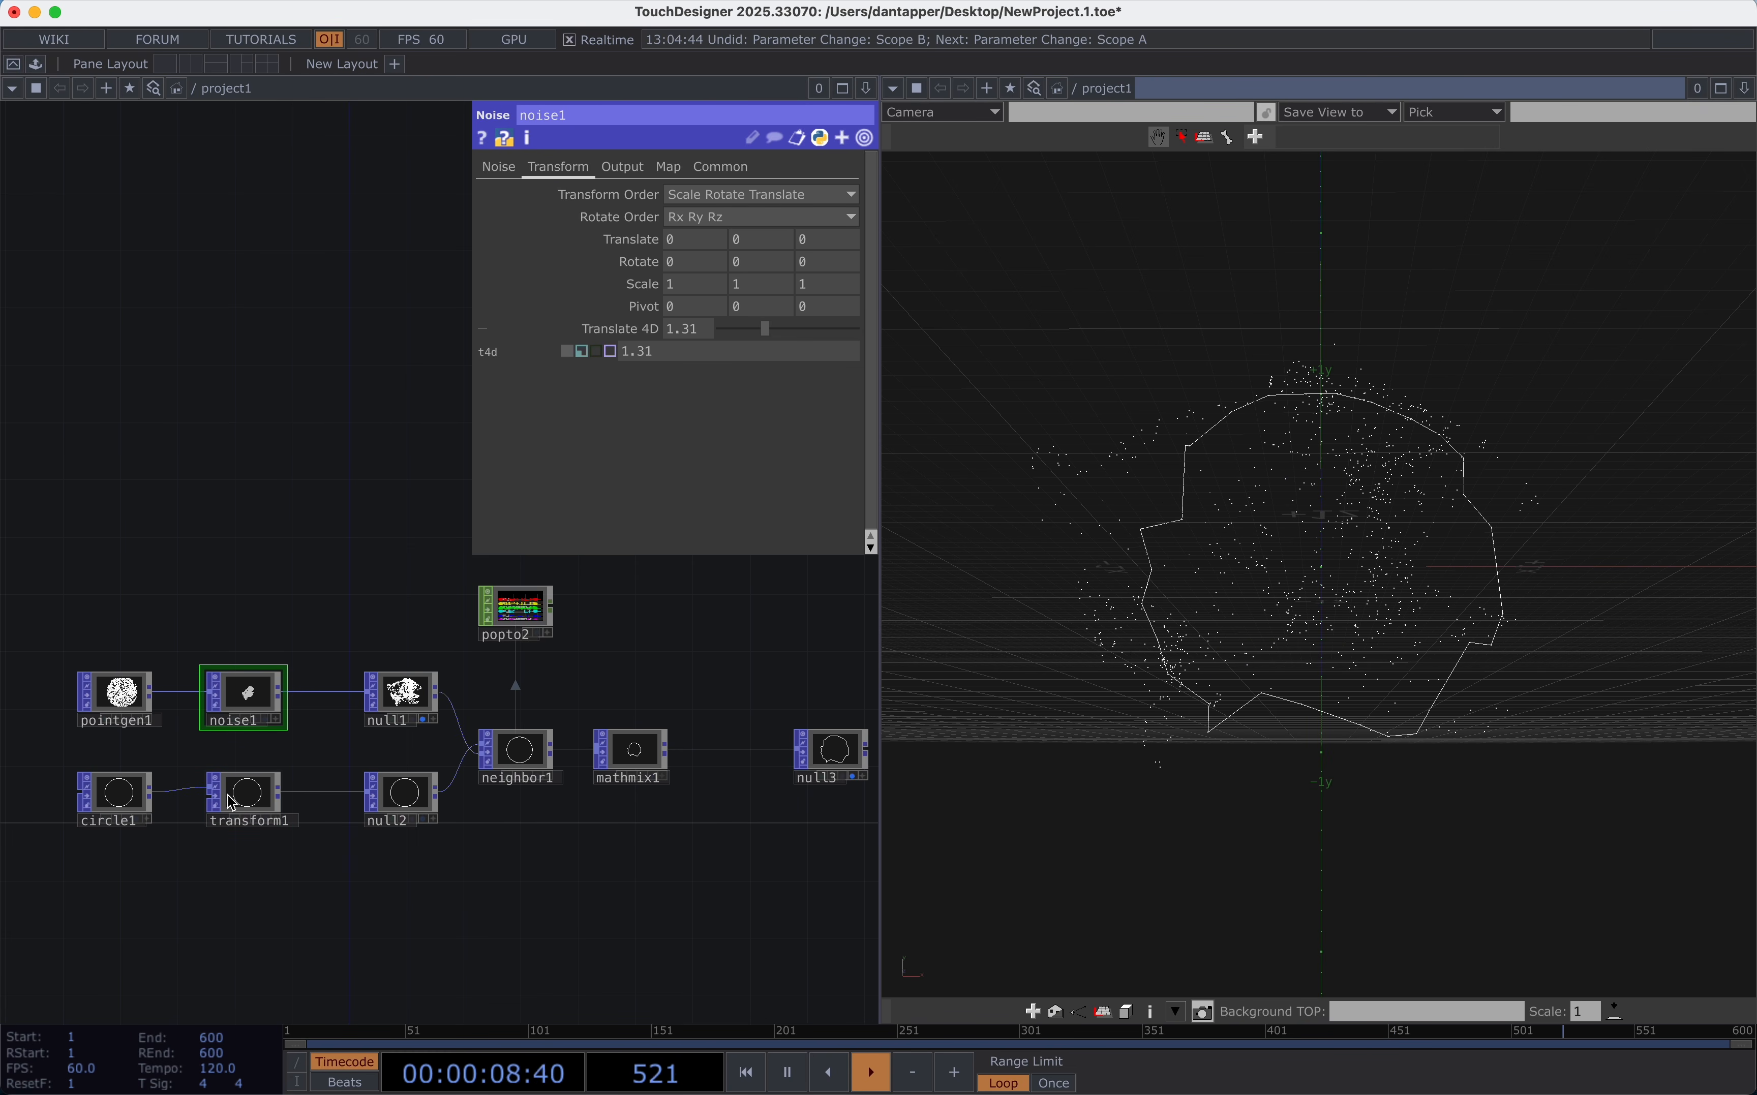
Set transform1's Uniform Scale to 2 so the circle starts outside the point cloud.
left_click(246, 799)
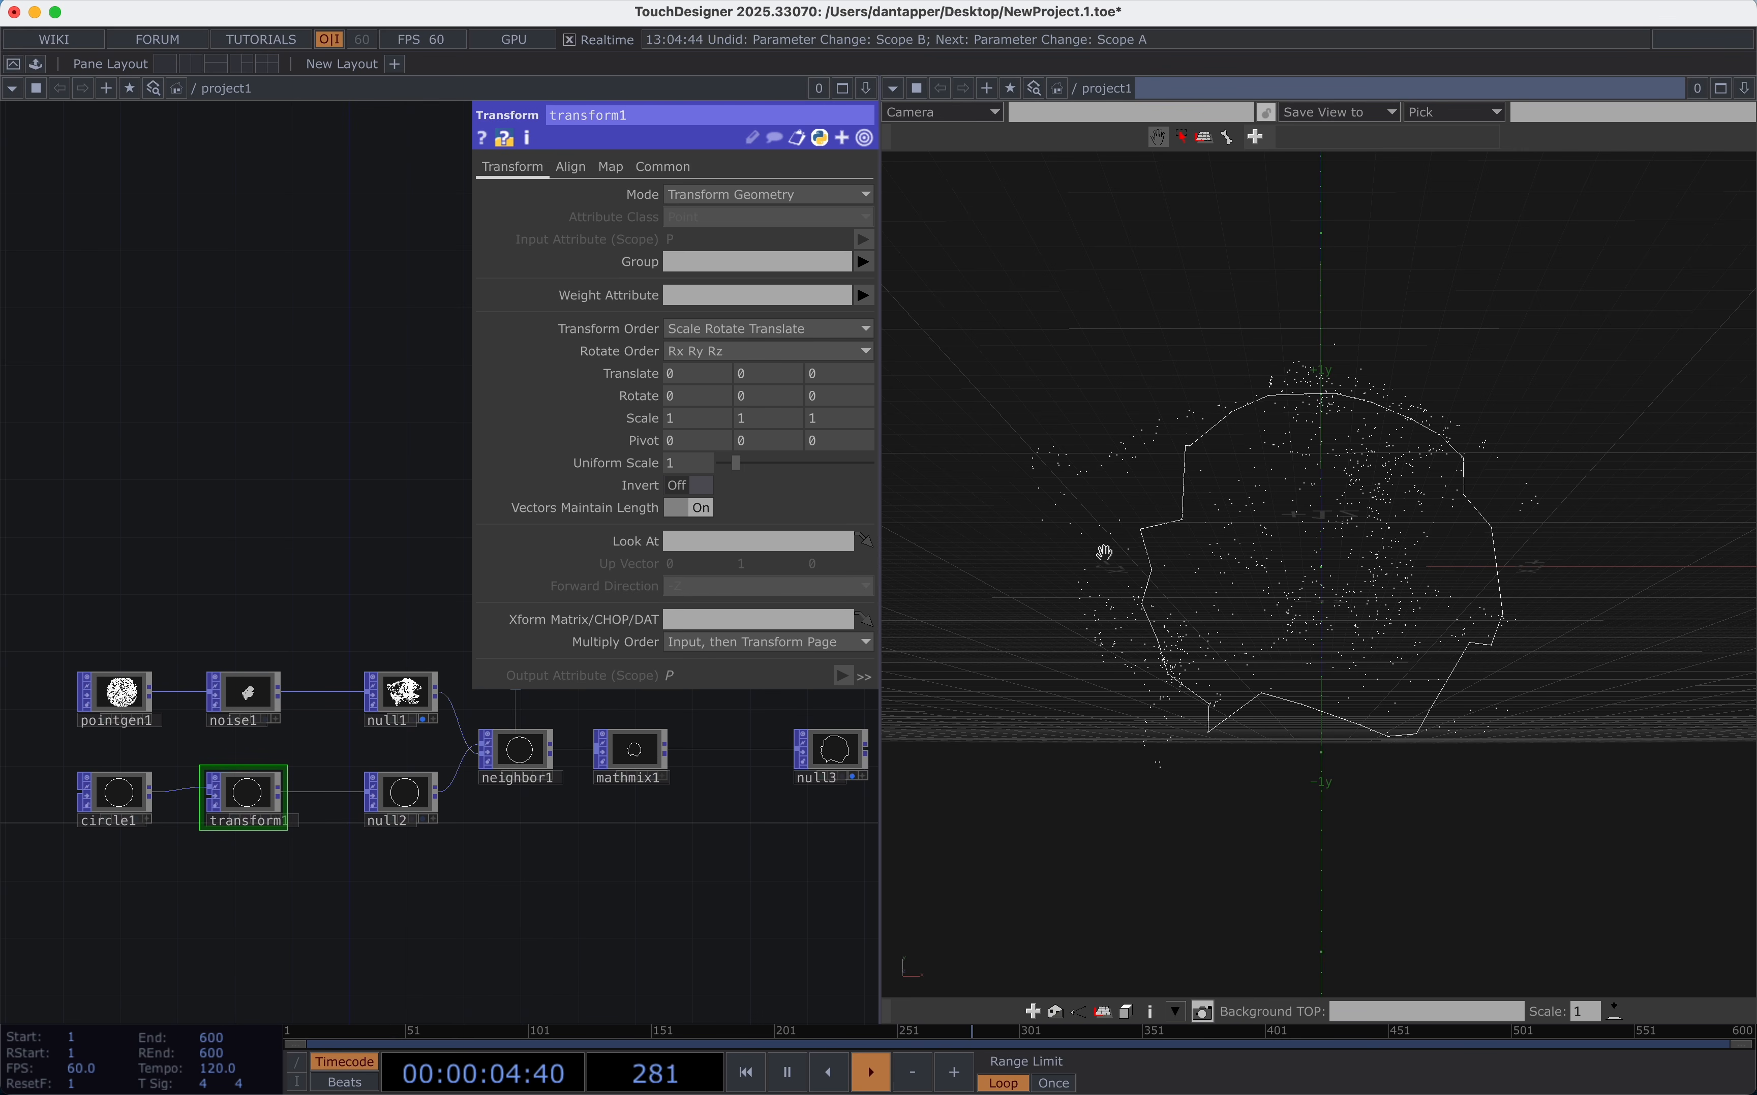
mouse_move(1300, 548)
left_mouse_down()
mouse_move(1295, 734)
mouse_move(1303, 577)
left_mouse_up()
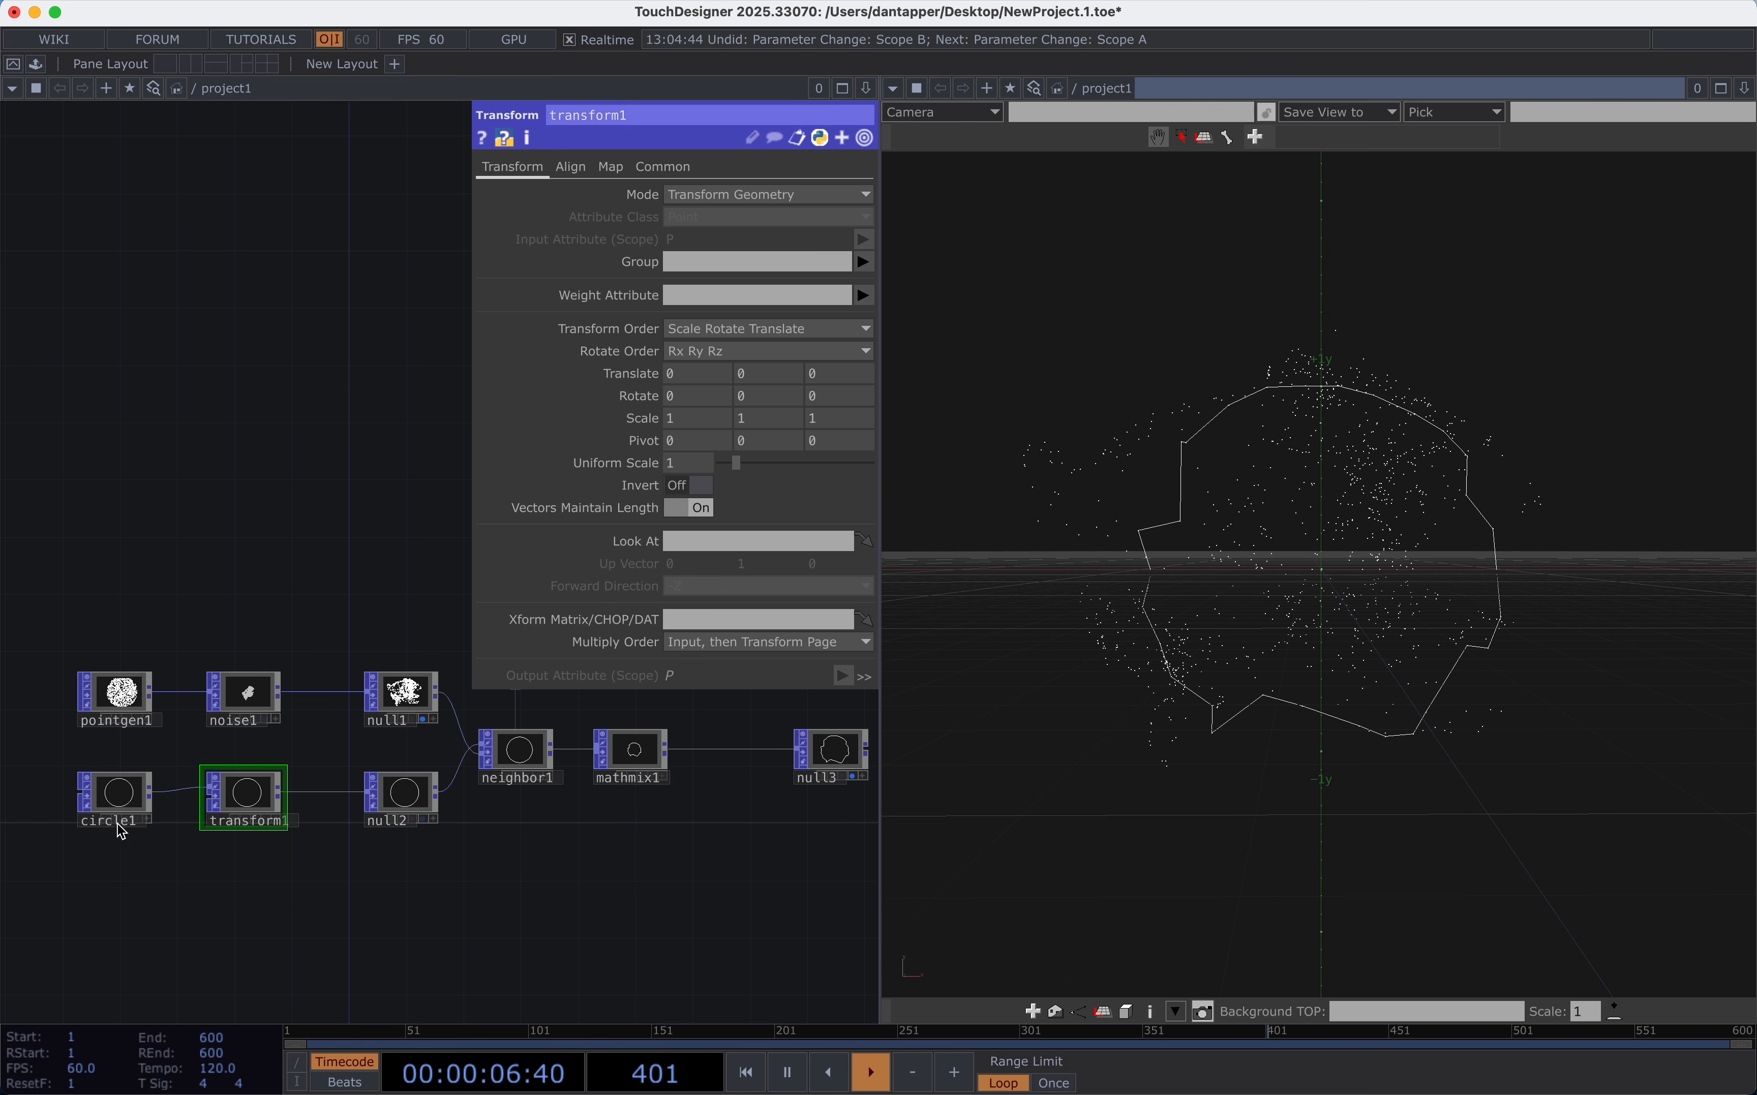
scroll(122, 830, "up", 5)
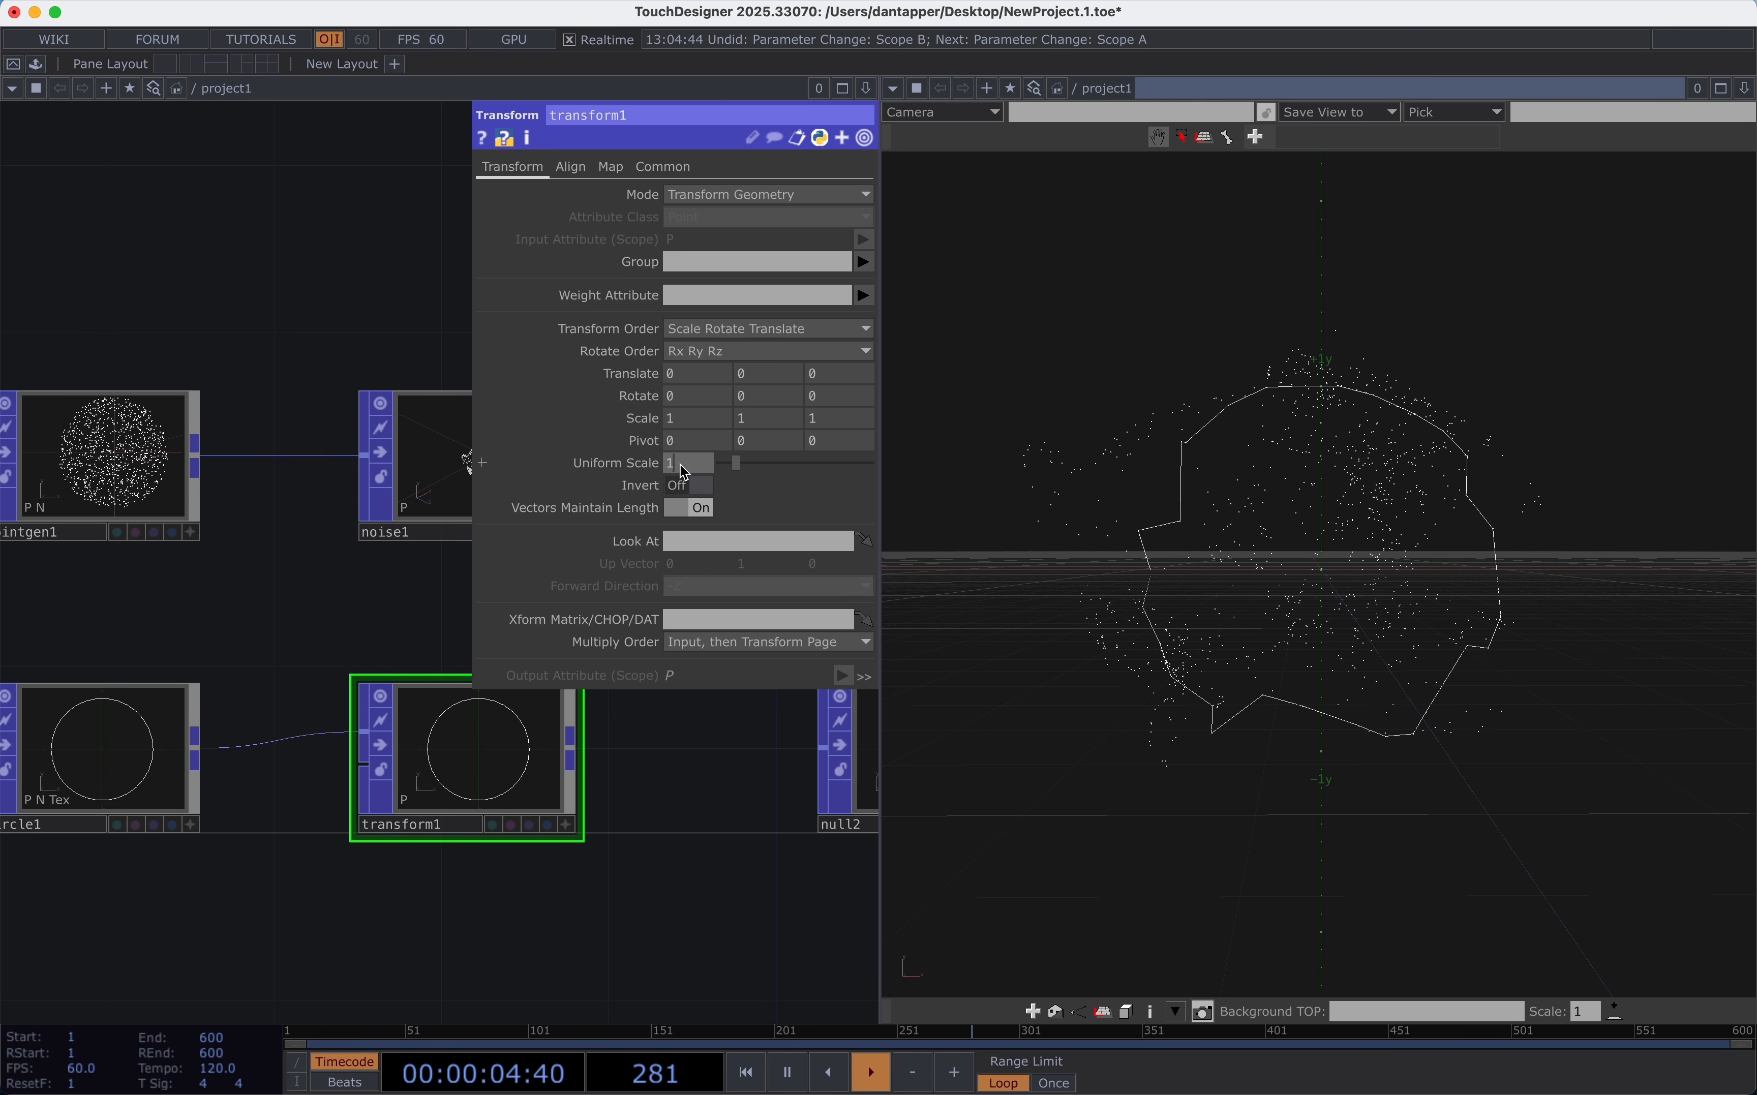
type("2")
key("Return")
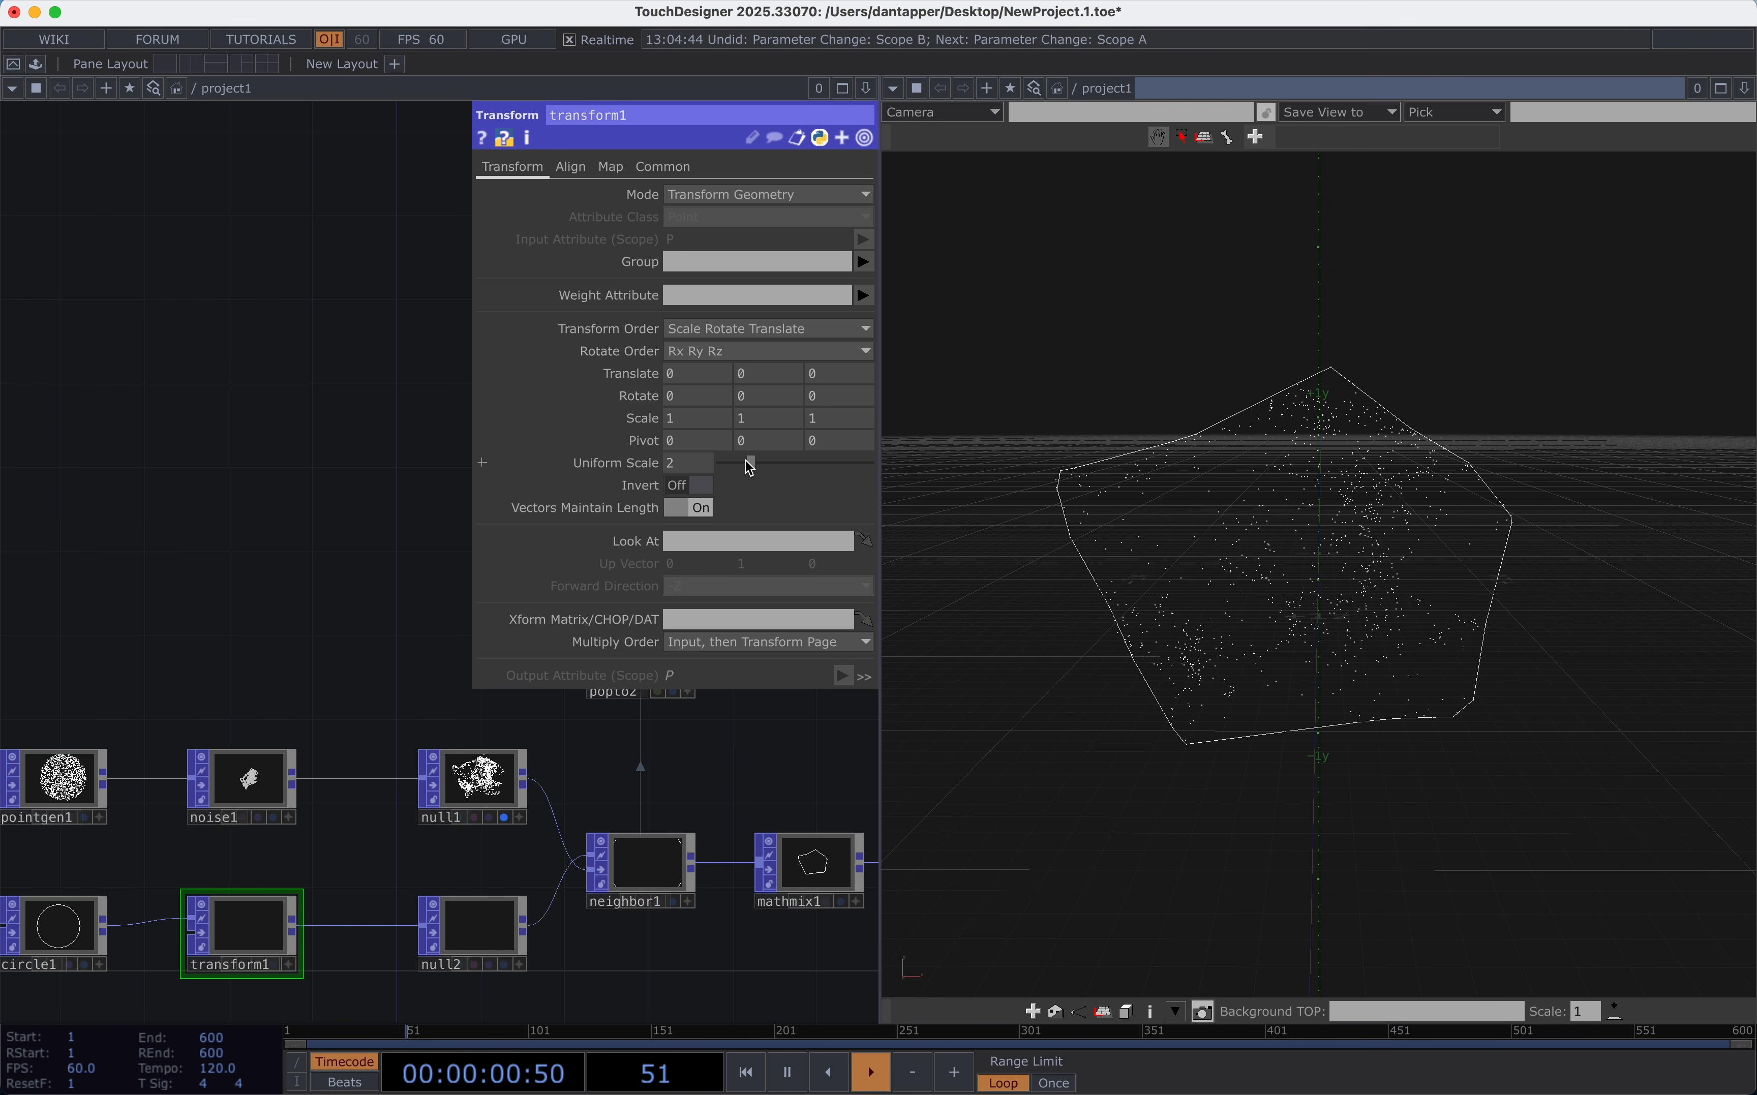
Try transform1's Uniform Scale at about 1.51, and set it back to 2.
mouse_move(754, 460)
left_mouse_down()
mouse_move(735, 465)
mouse_move(800, 474)
mouse_move(734, 471)
mouse_move(747, 466)
left_mouse_up()
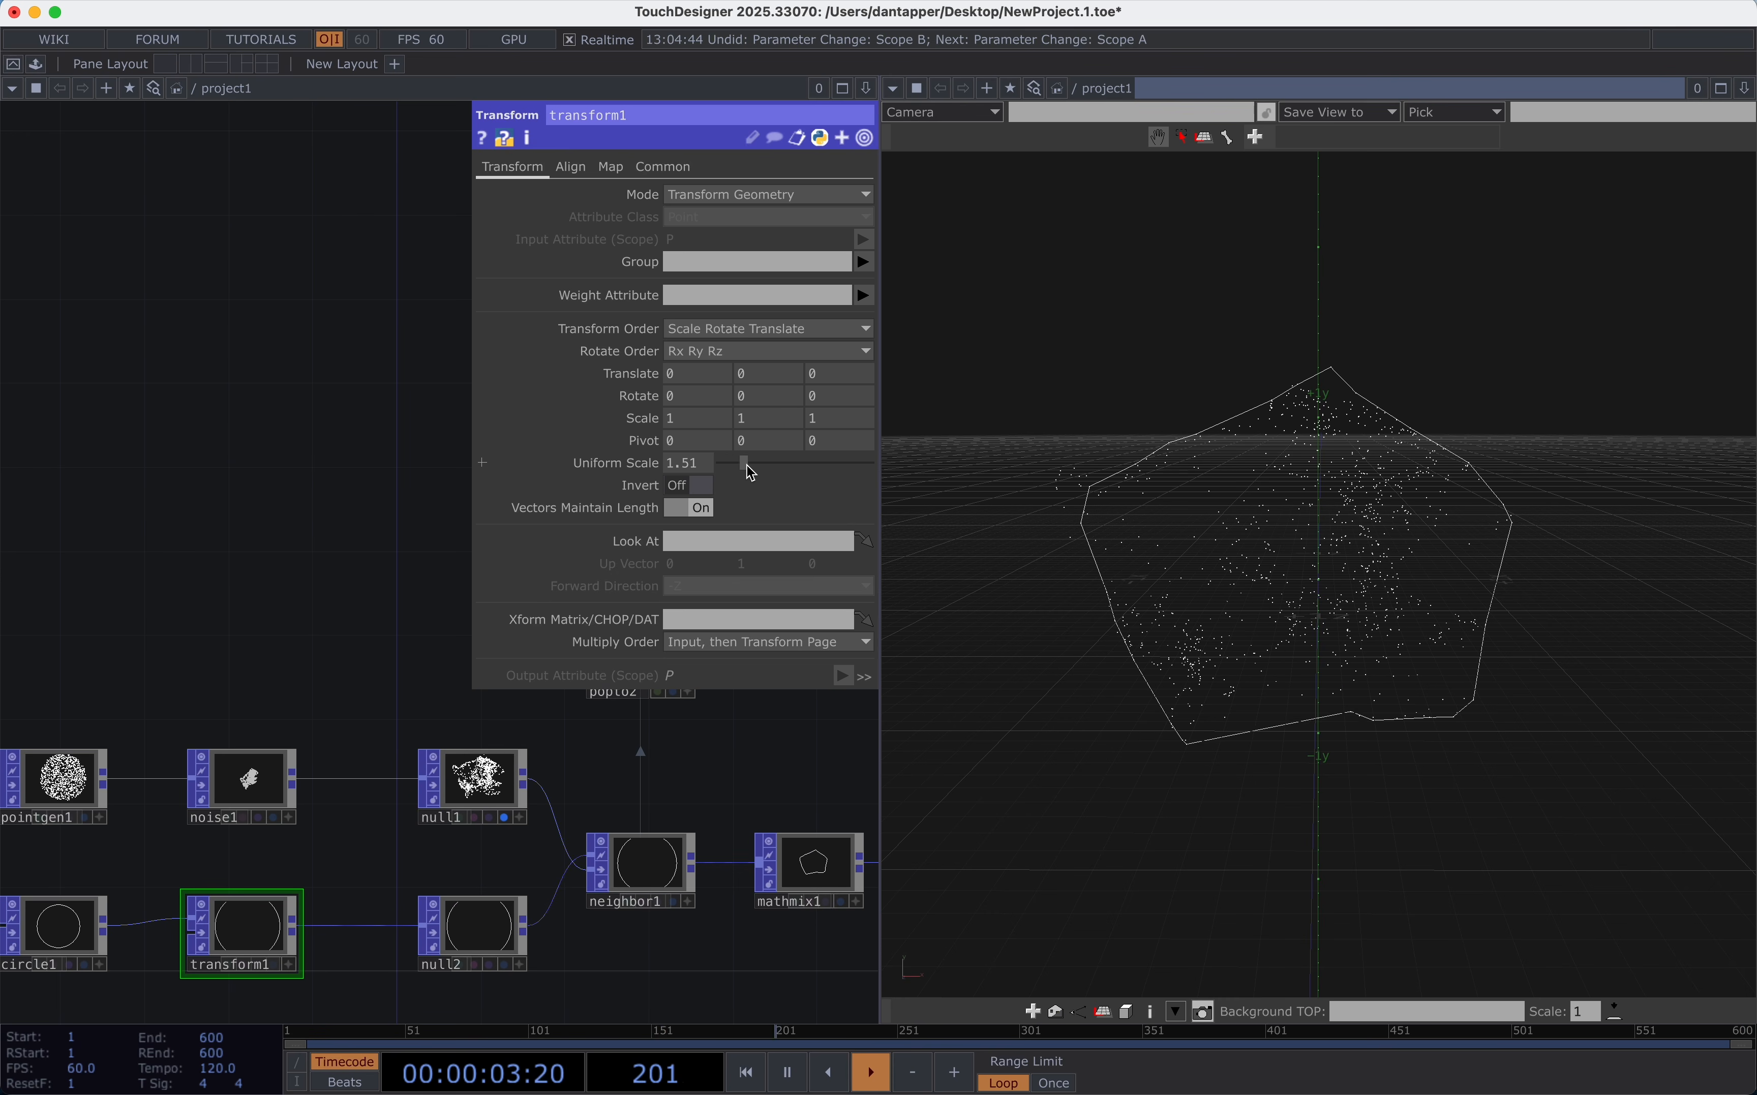
left_click(709, 466)
type("2")
key("Return")
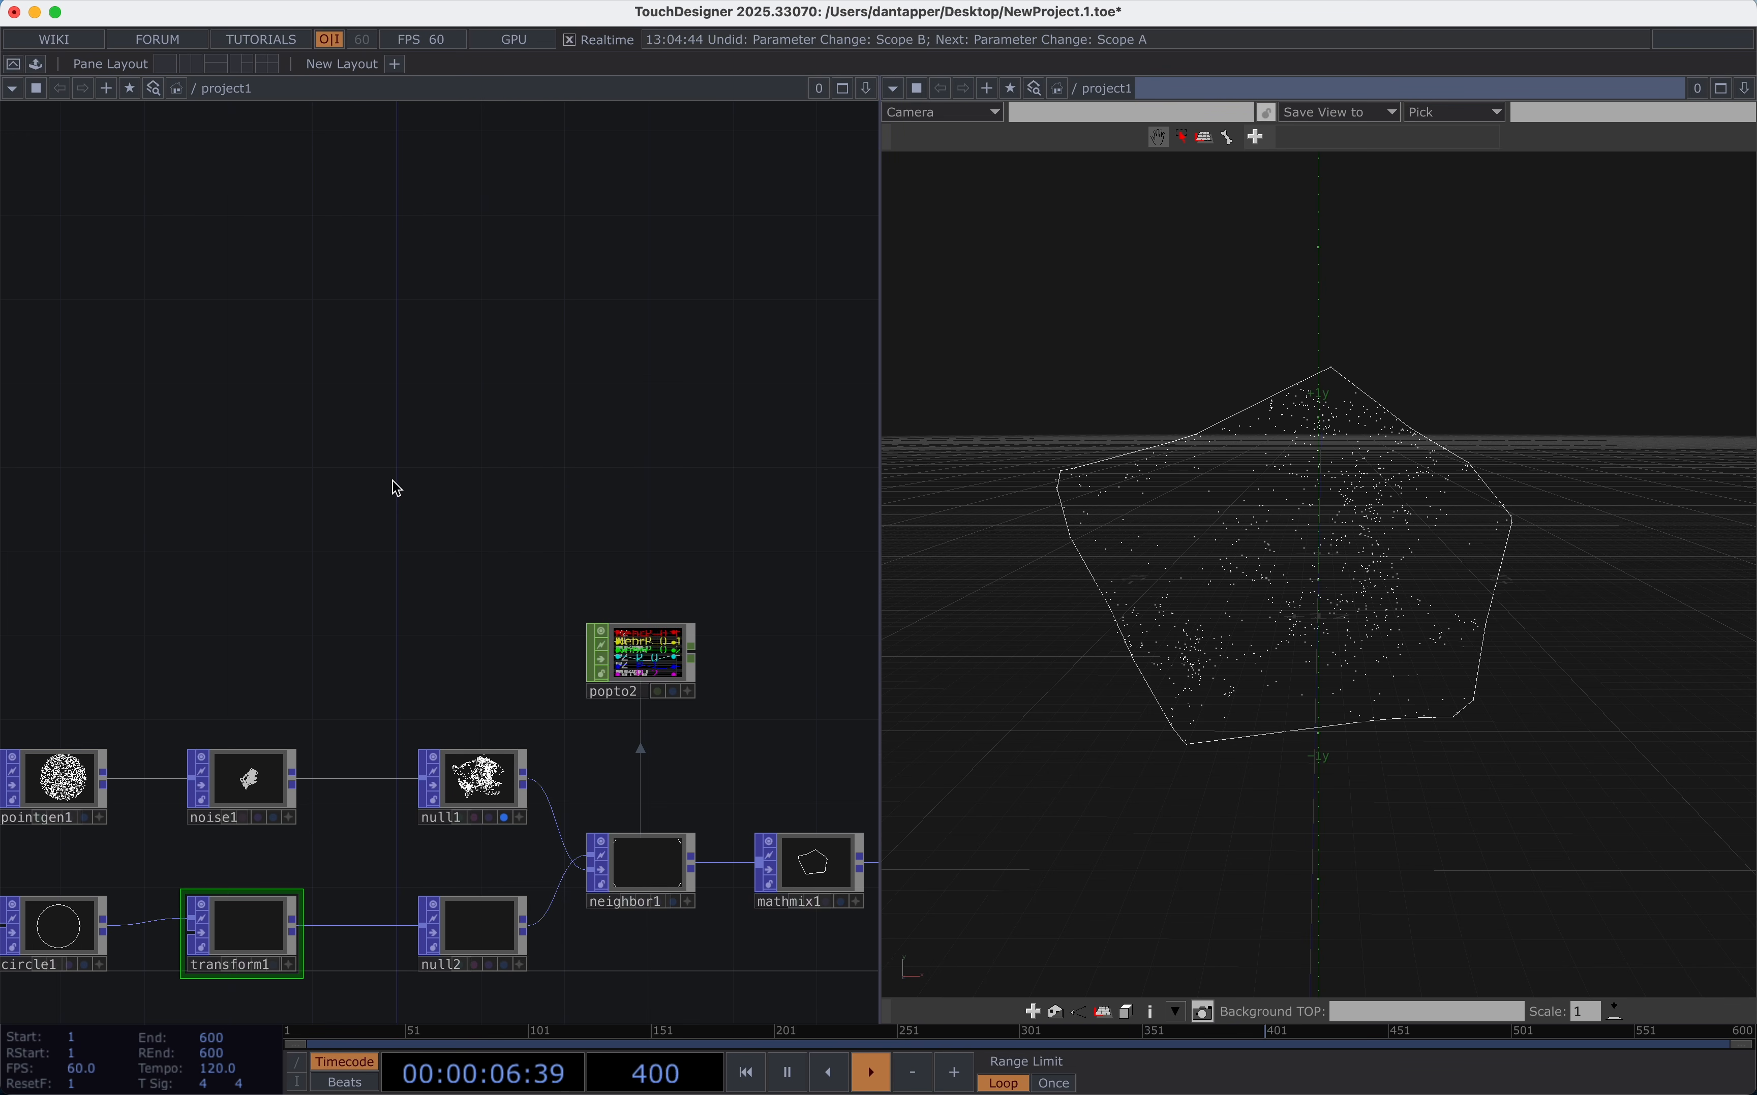
Switch noise1's Translate 4D from the constant back to its time expression, pausing playback for the change.
key("space")
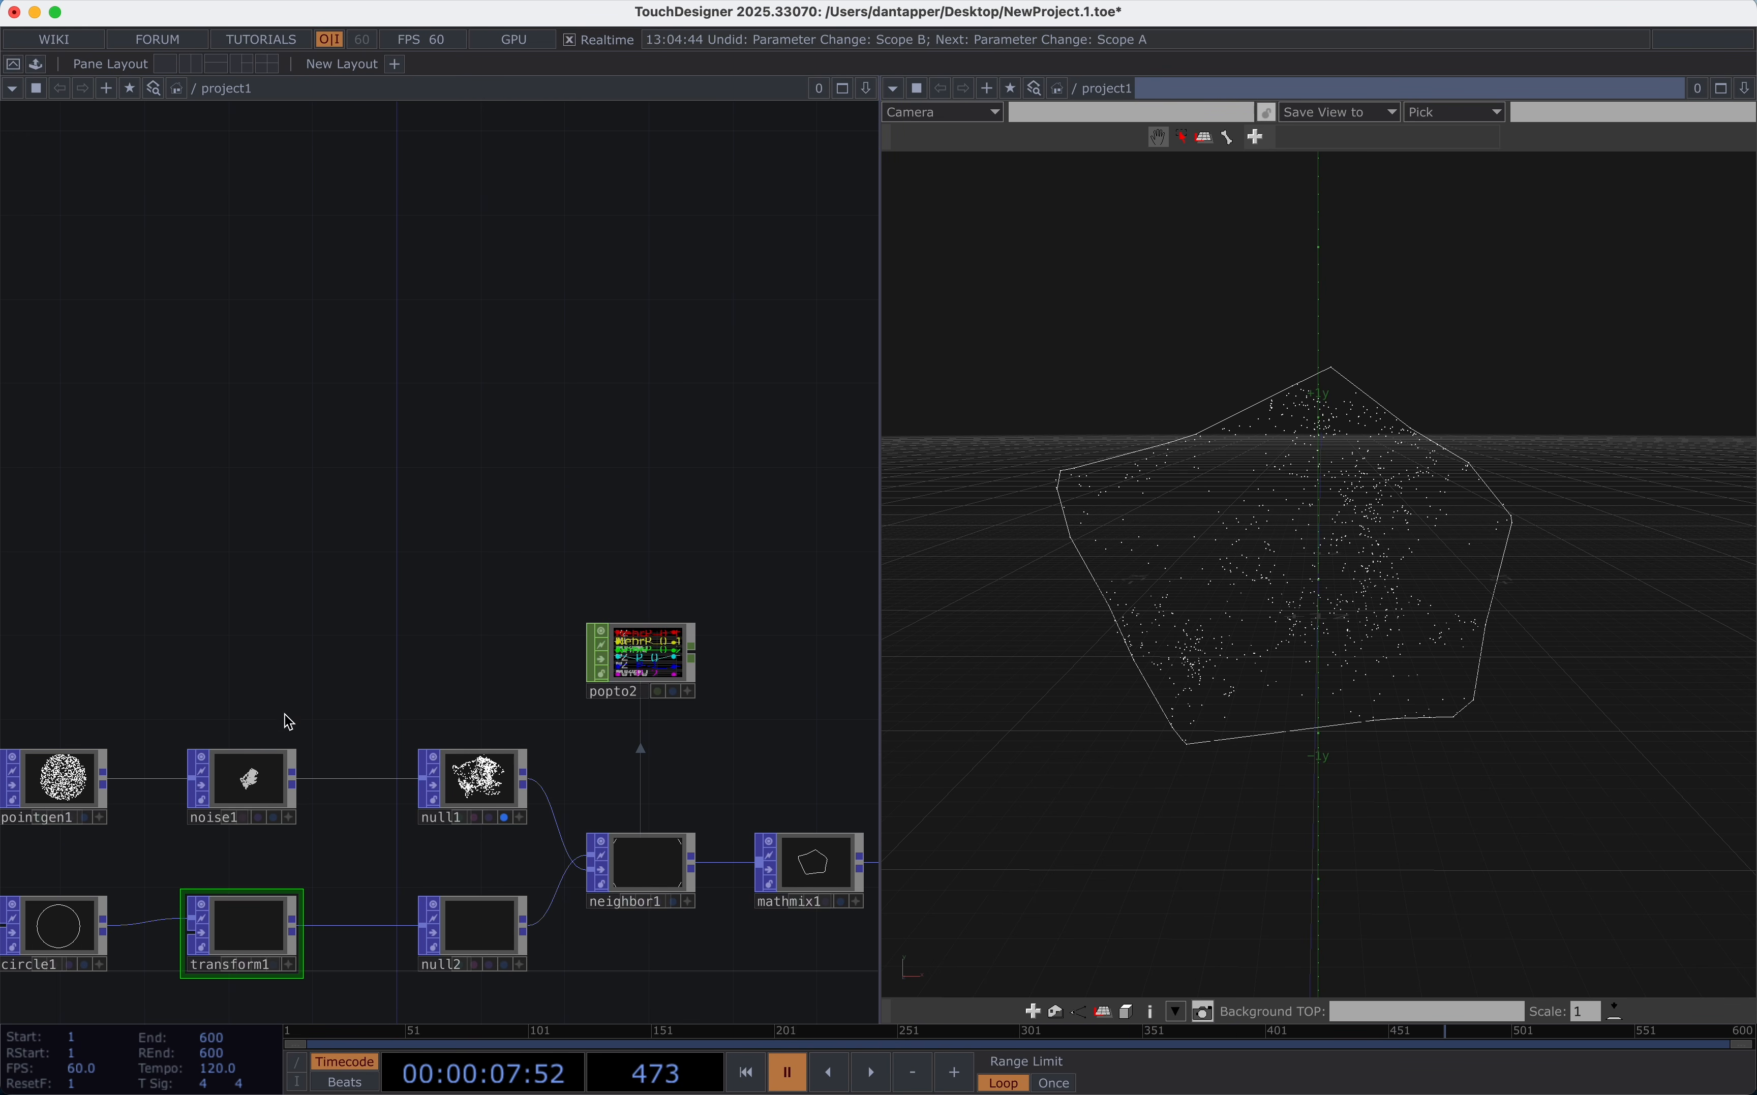
left_click(246, 784)
key("p")
left_click(622, 329)
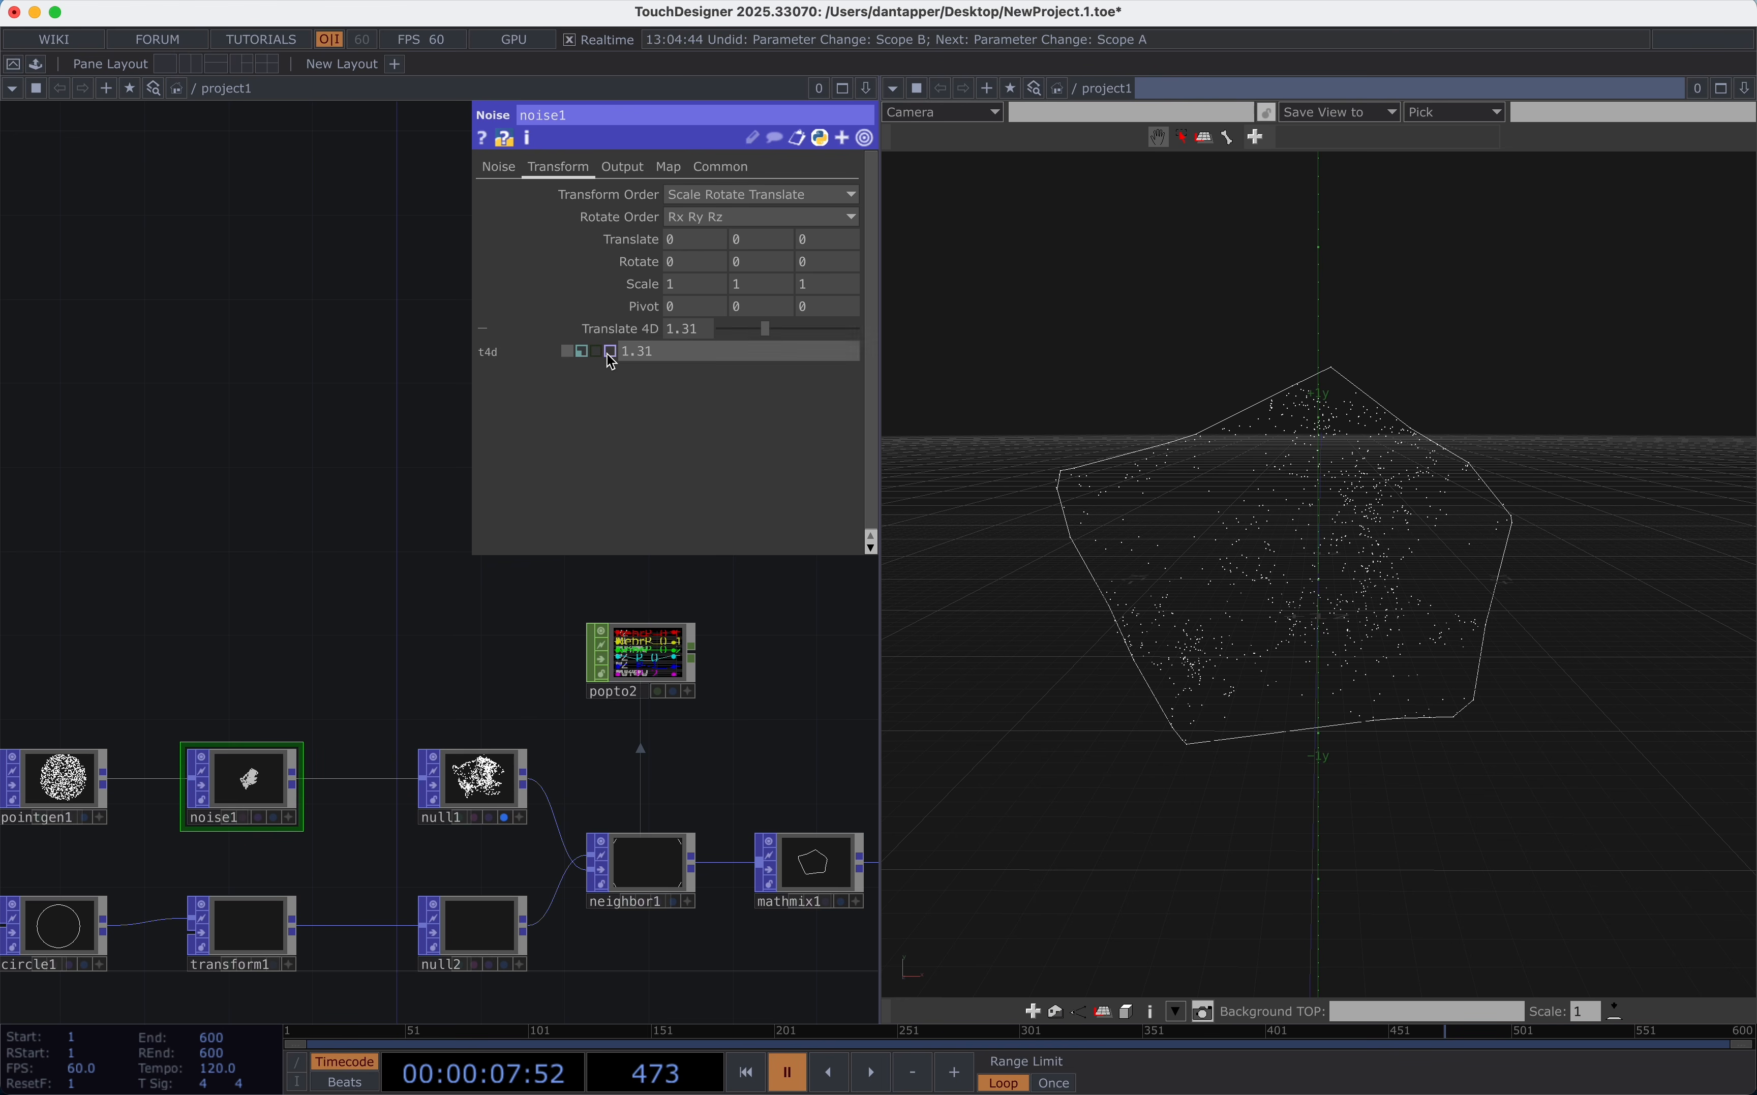
left_click(610, 353)
key("space")
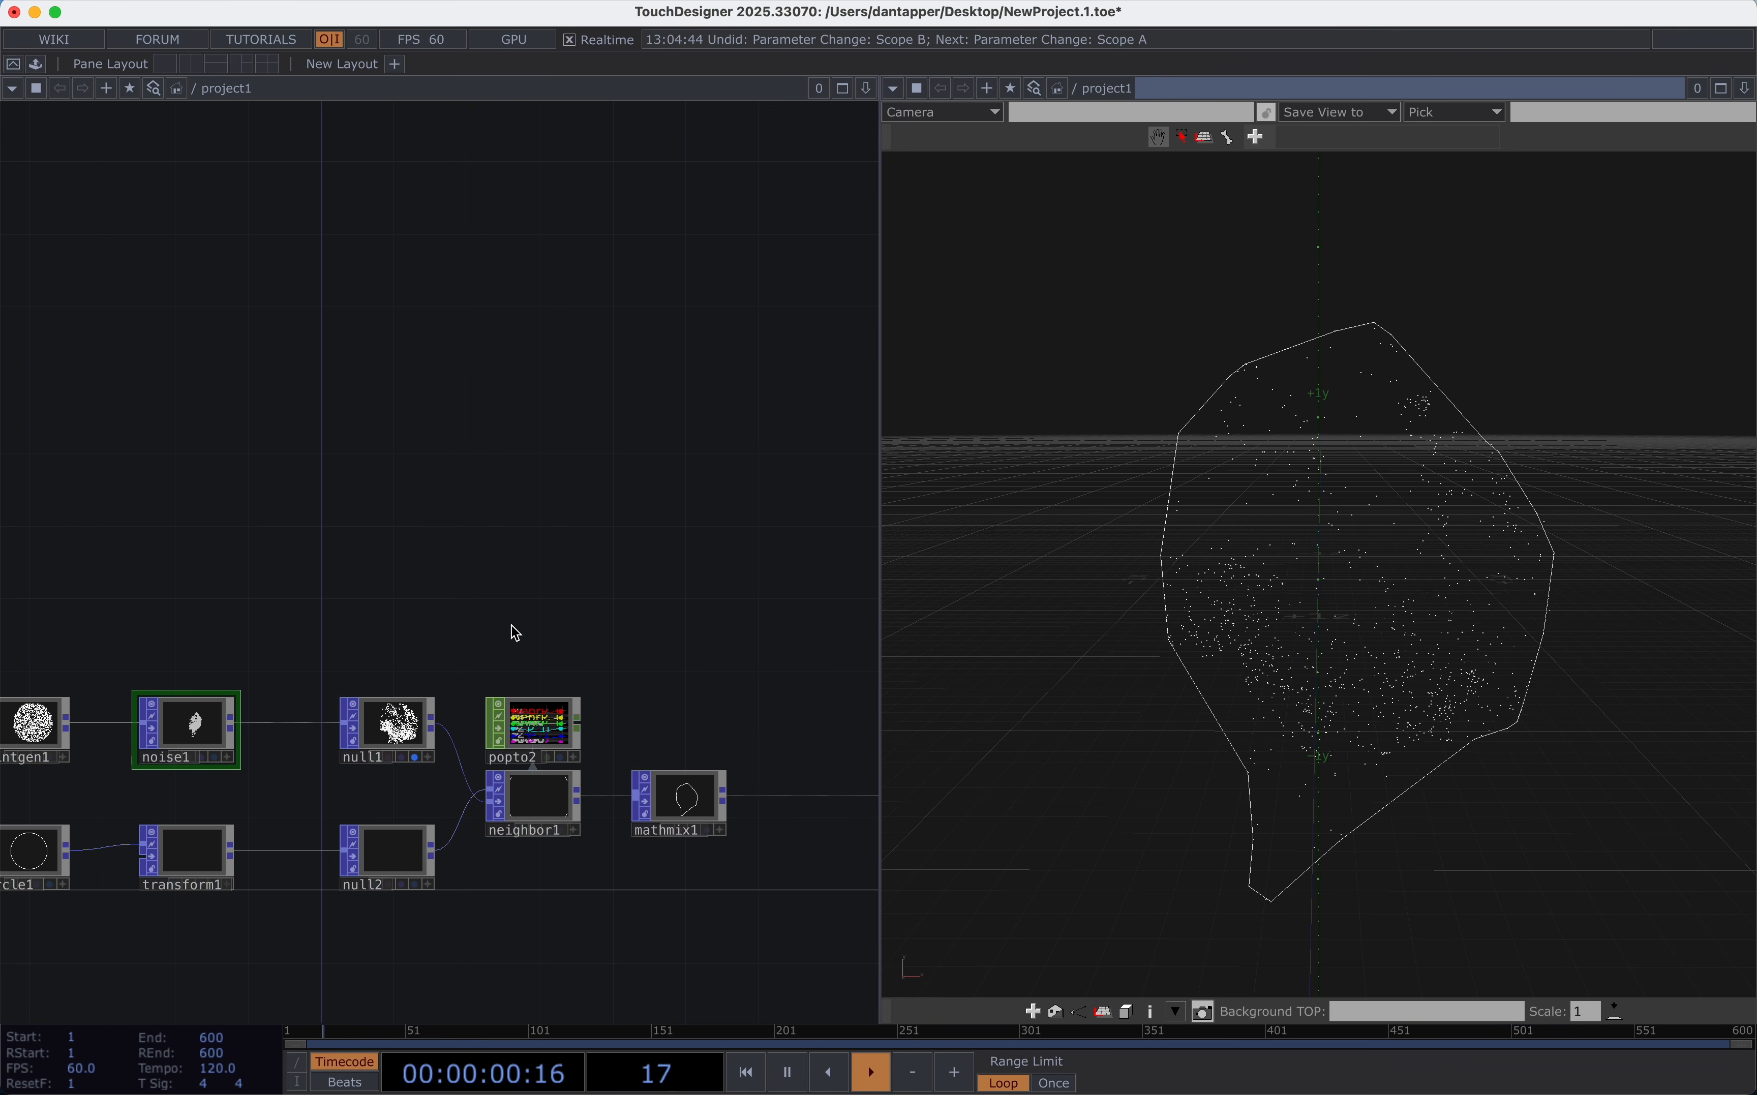
Add an Analyze POP branching off null1's output and place it above the network.
left_click(431, 723)
left_click(560, 568)
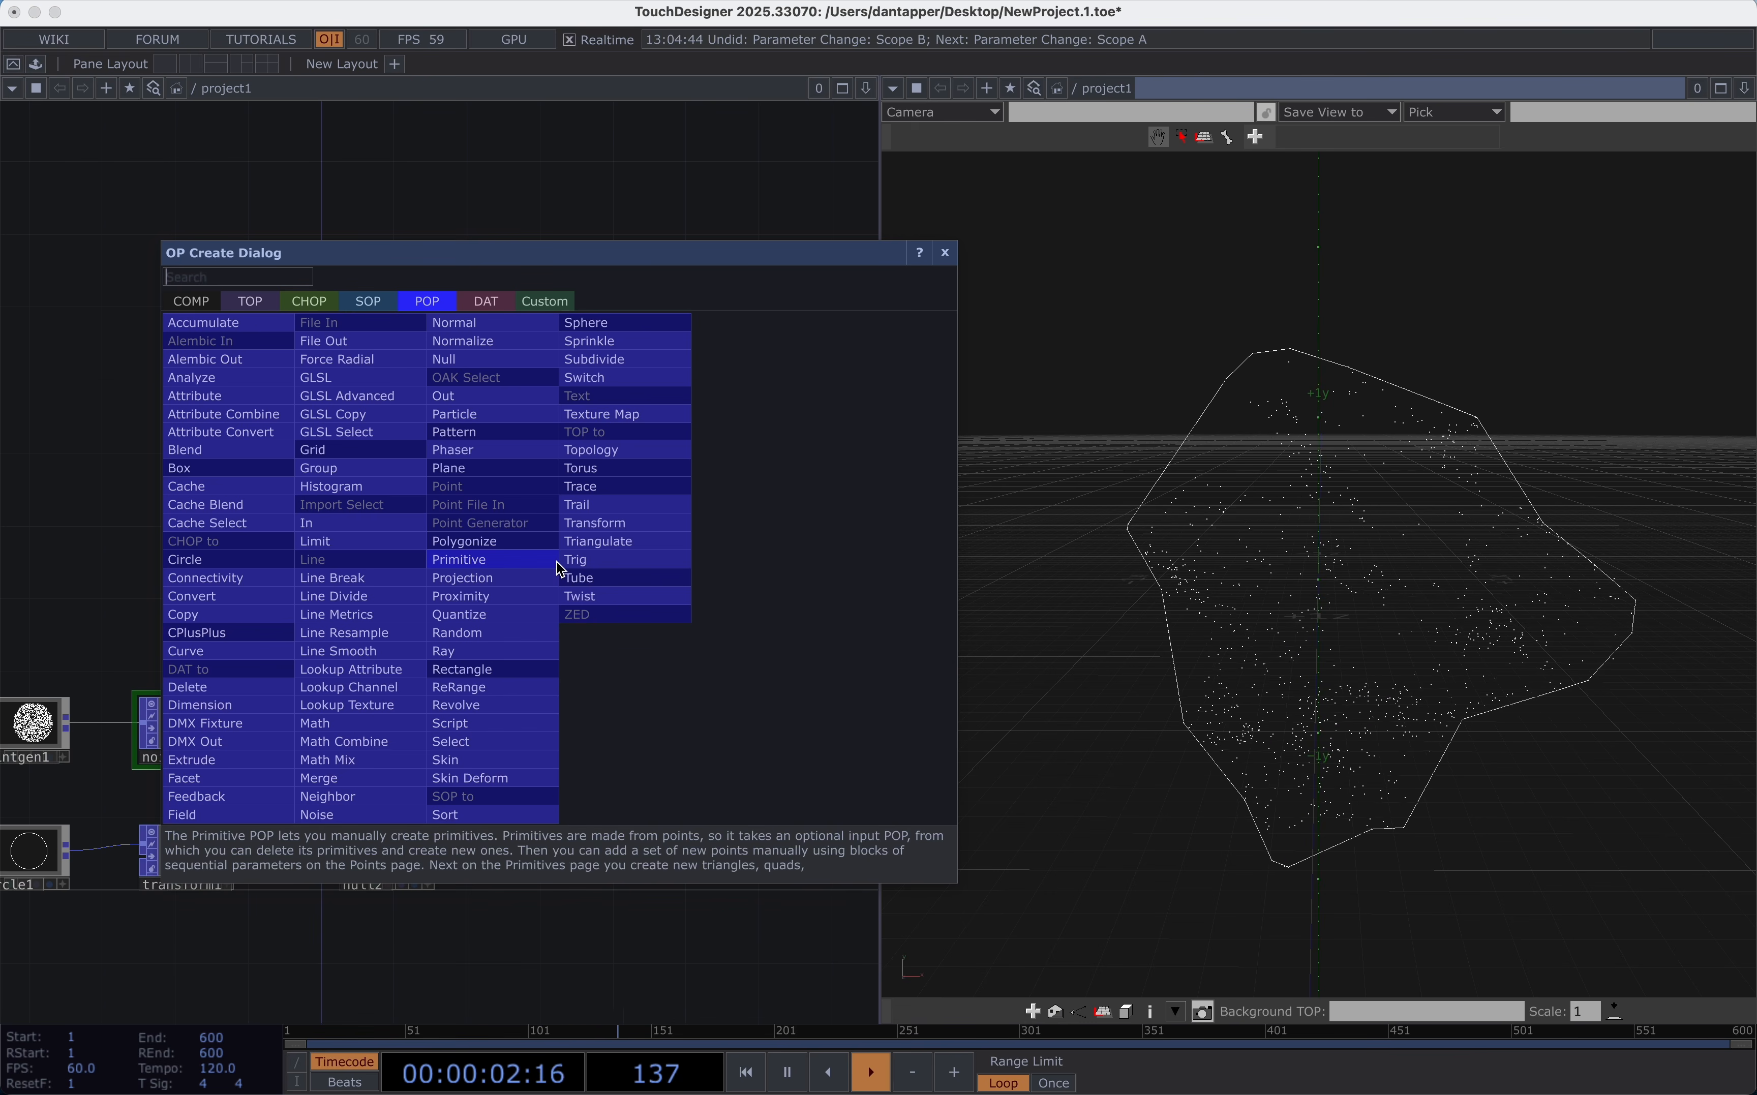
left_click(208, 377)
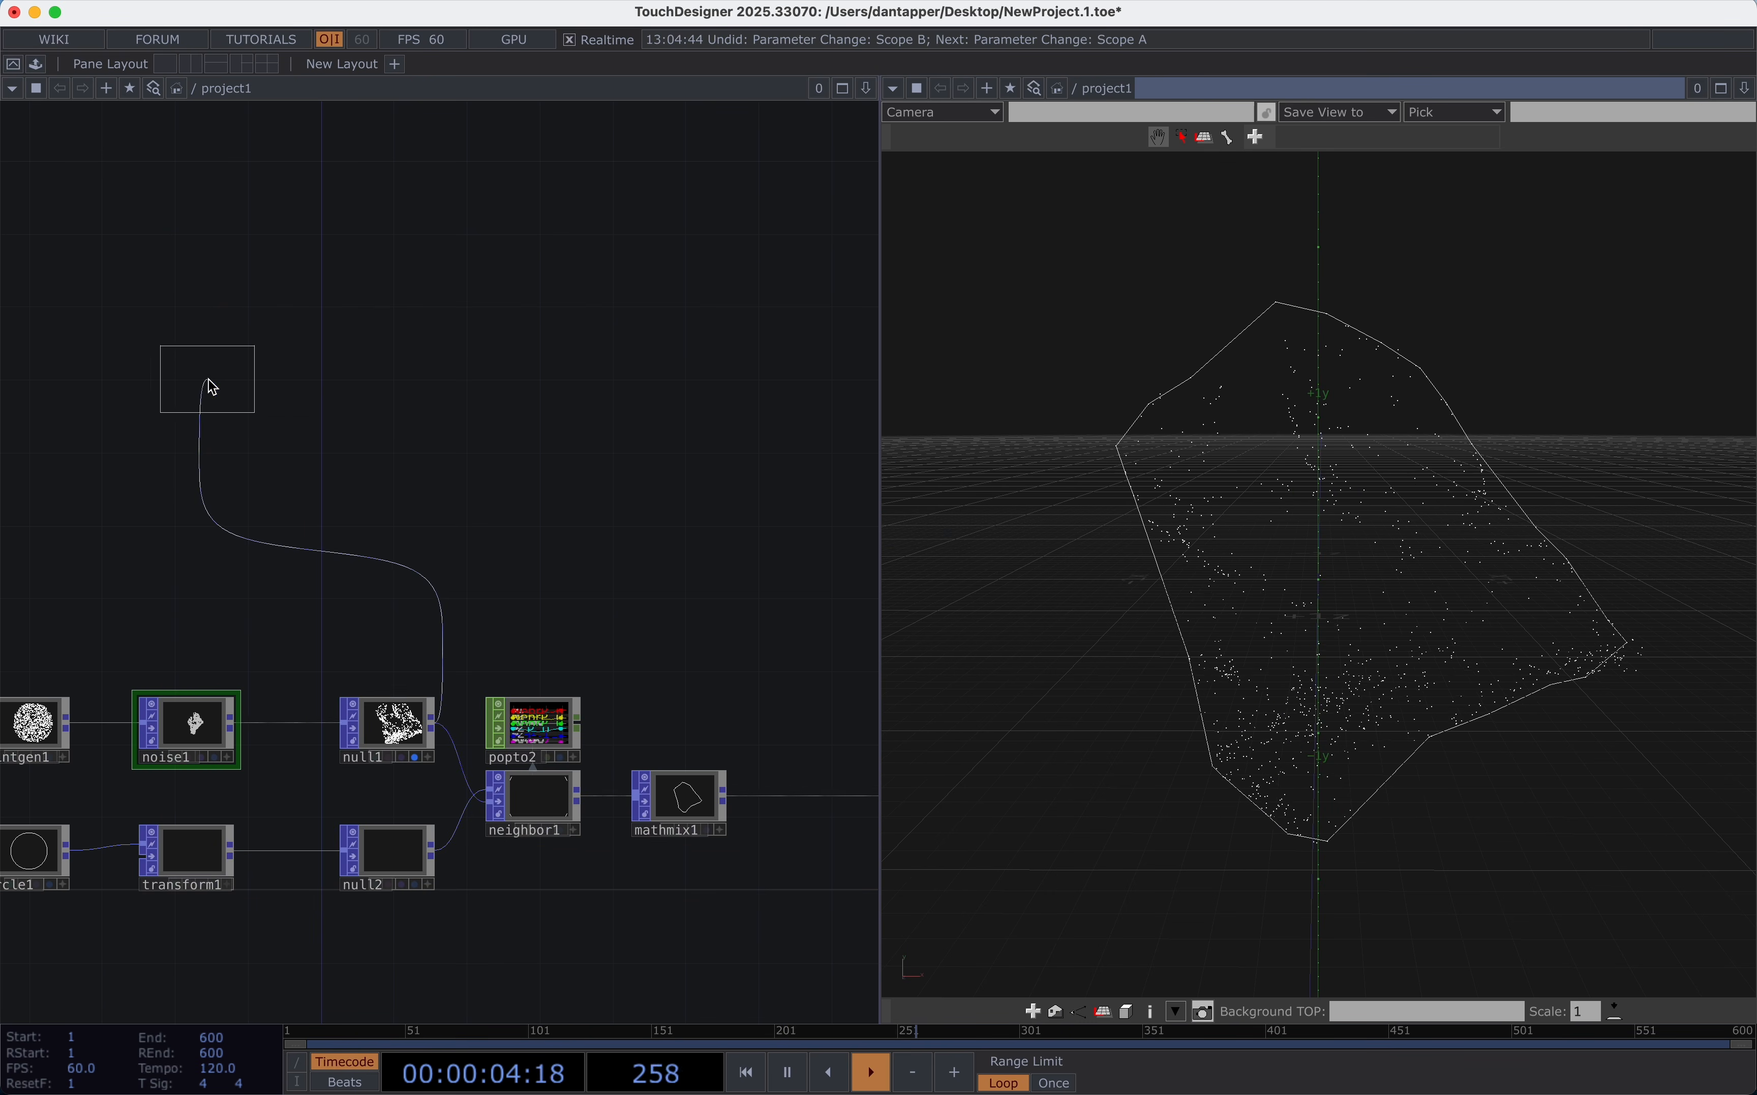
left_click(523, 545)
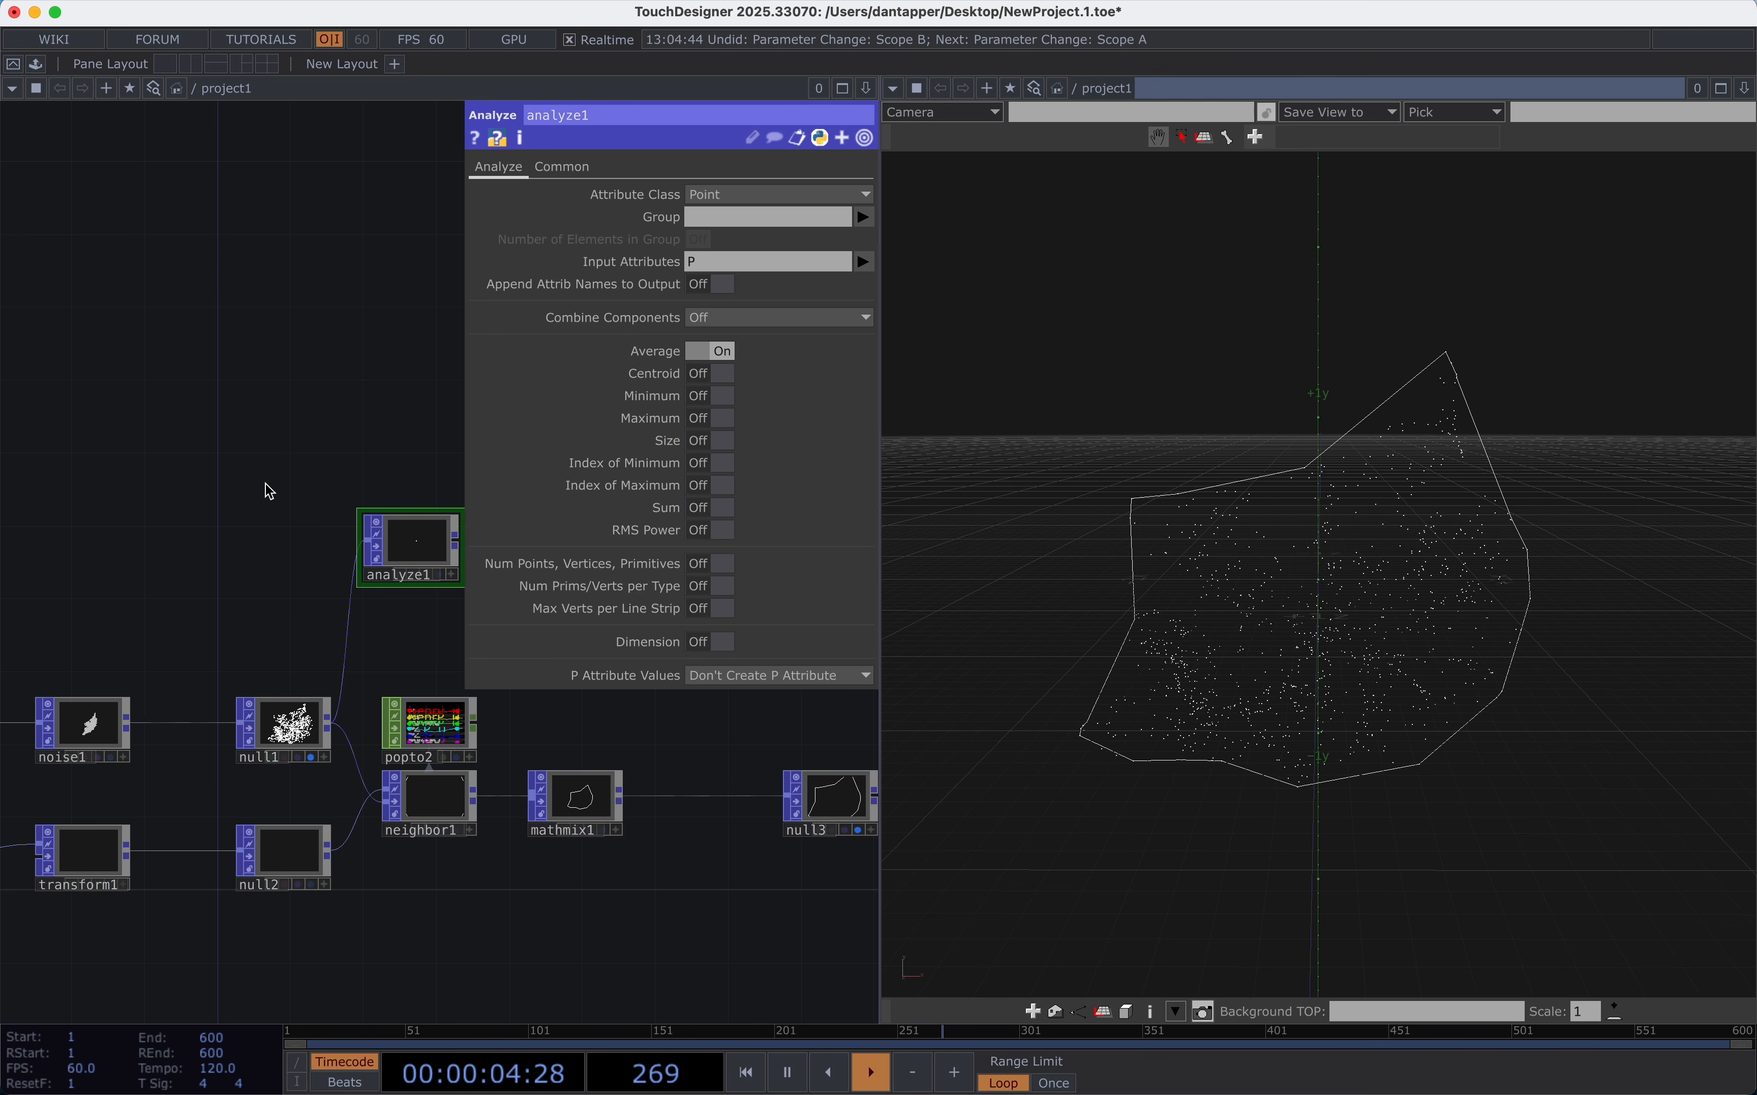
Create a POP to CHOP above the Analyze POP that reads analyze1's values.
left_click_drag(244, 464, 52, 418)
left_click_drag(263, 496, 385, 348)
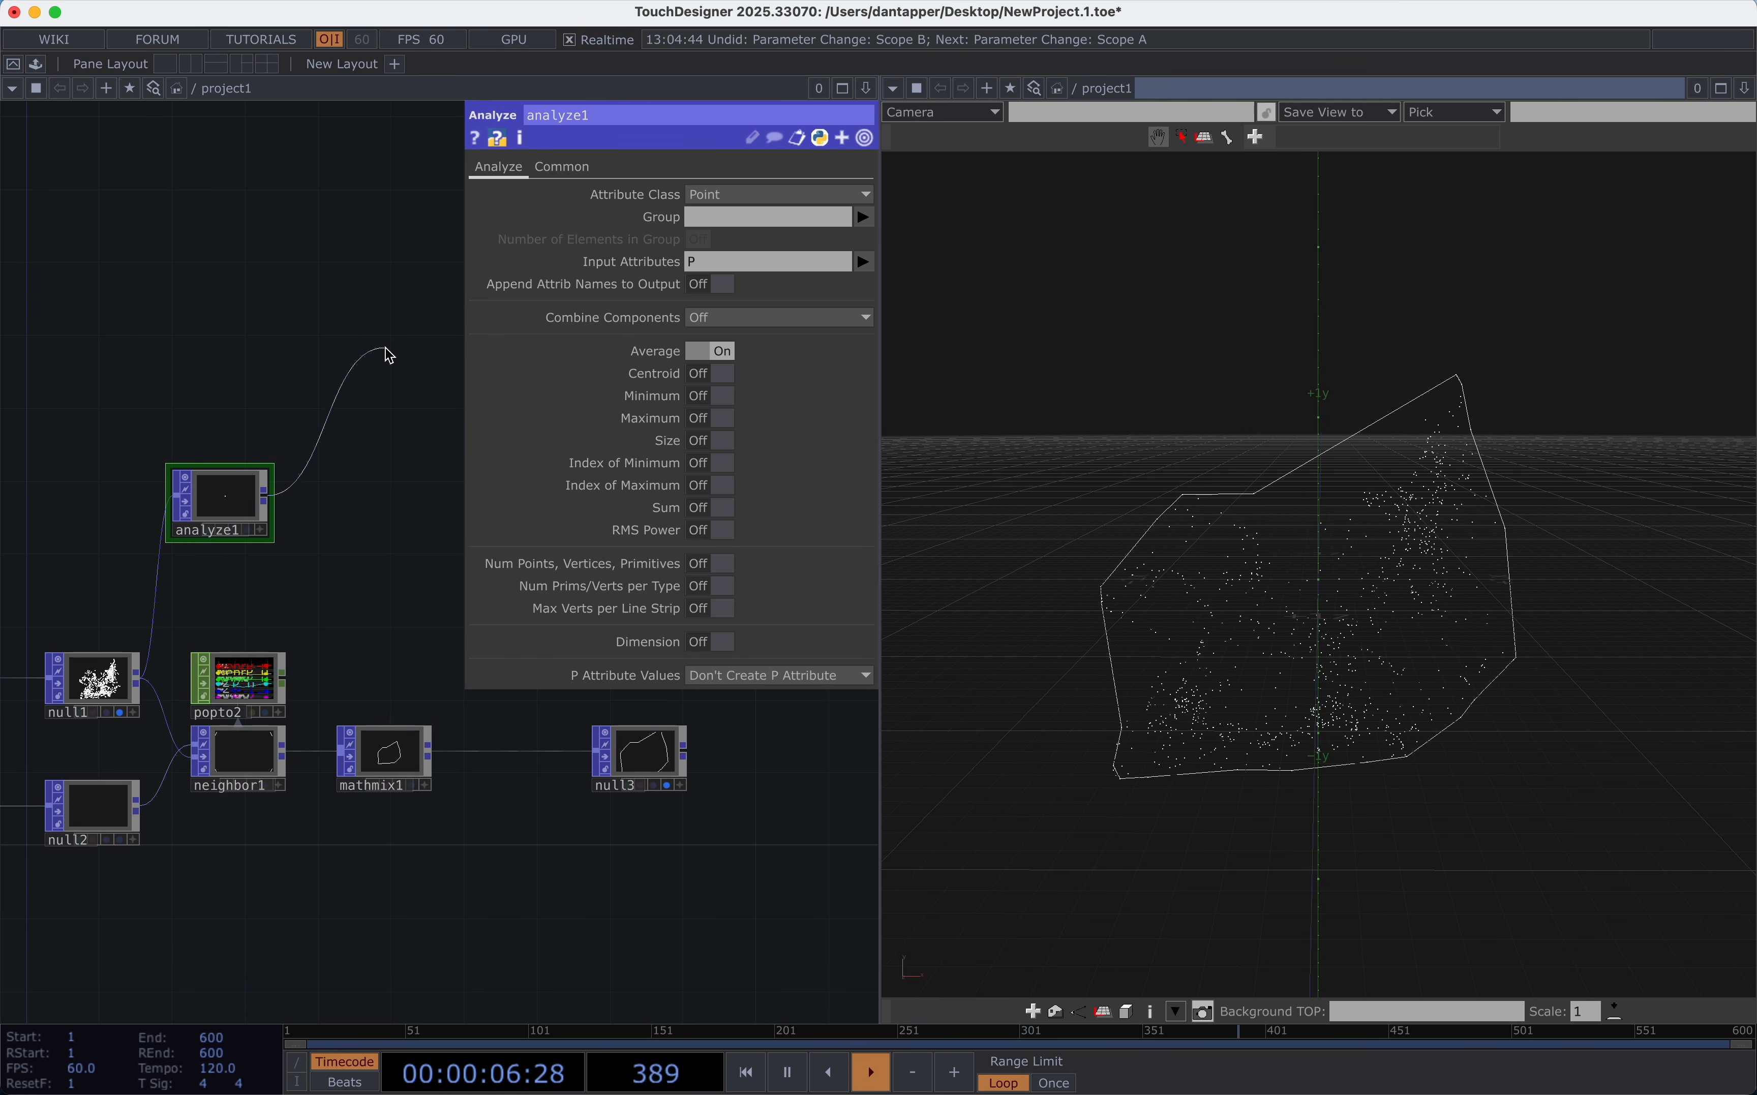
key("Tab")
left_click(149, 86)
left_click(101, 128)
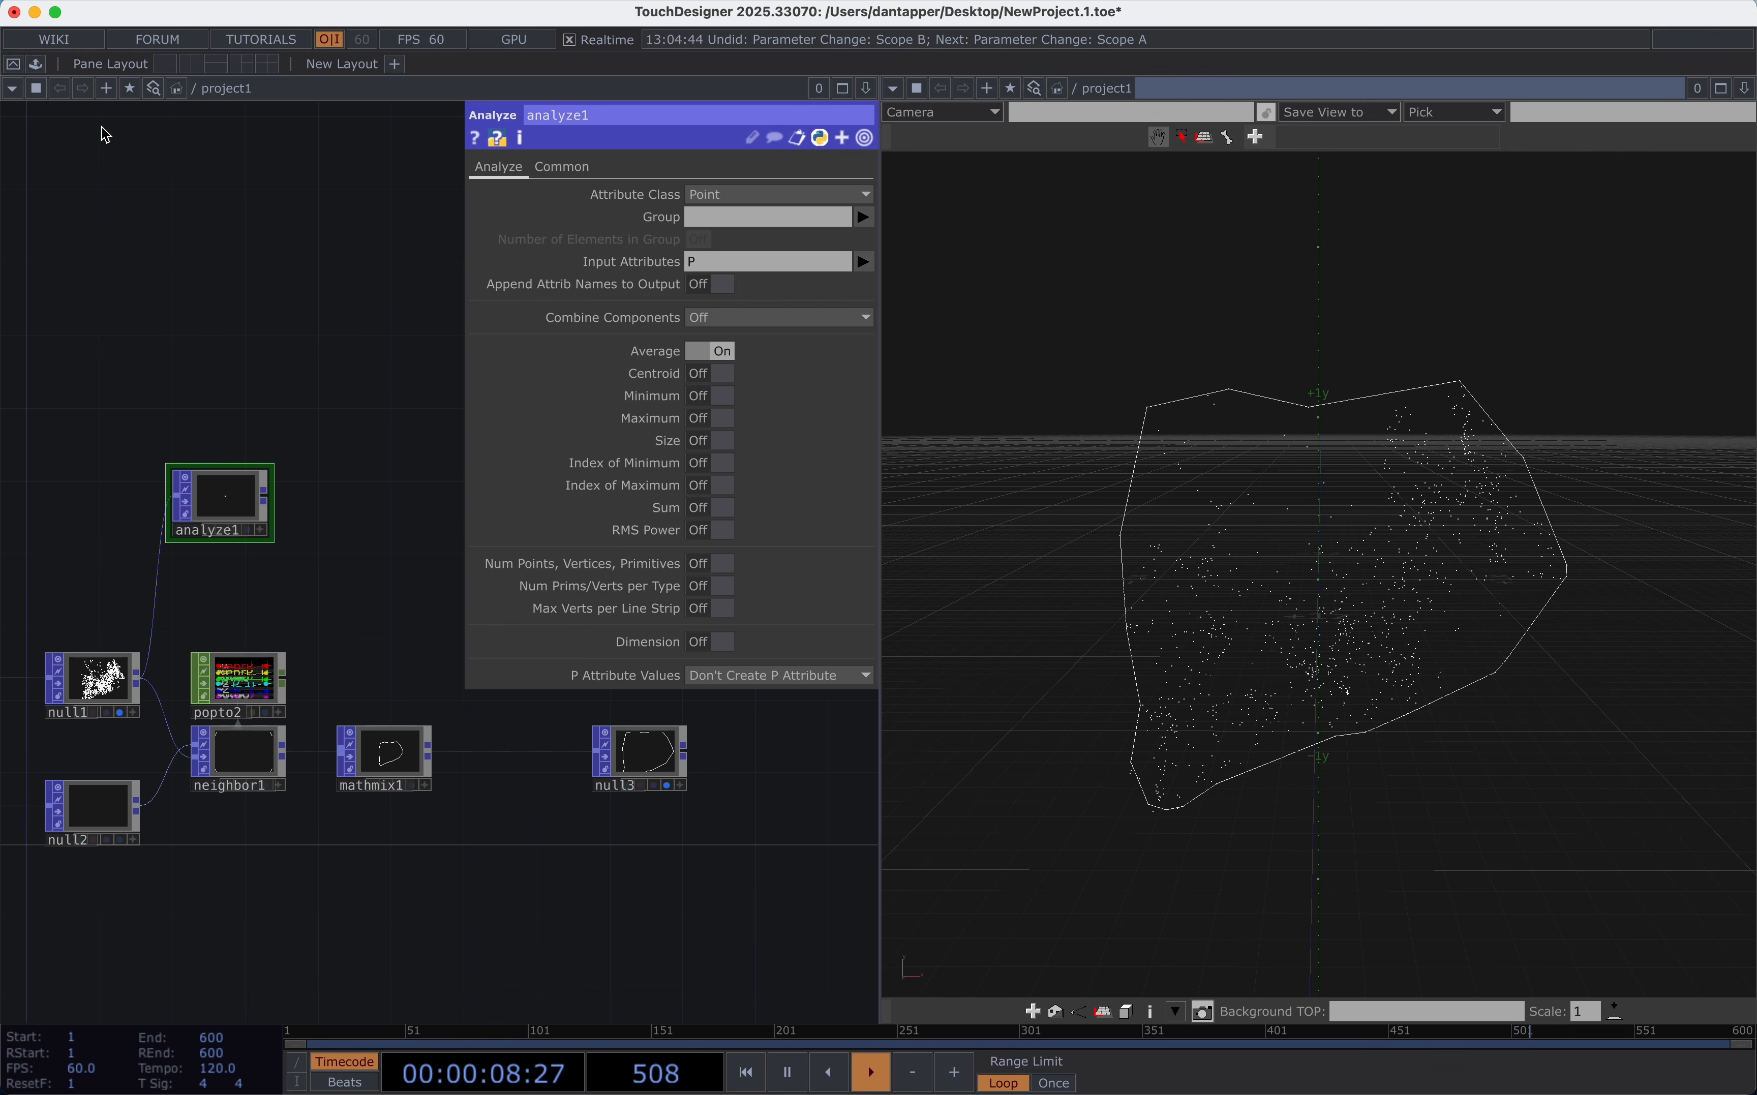
left_click(220, 391)
scroll(221, 391, "up", 4)
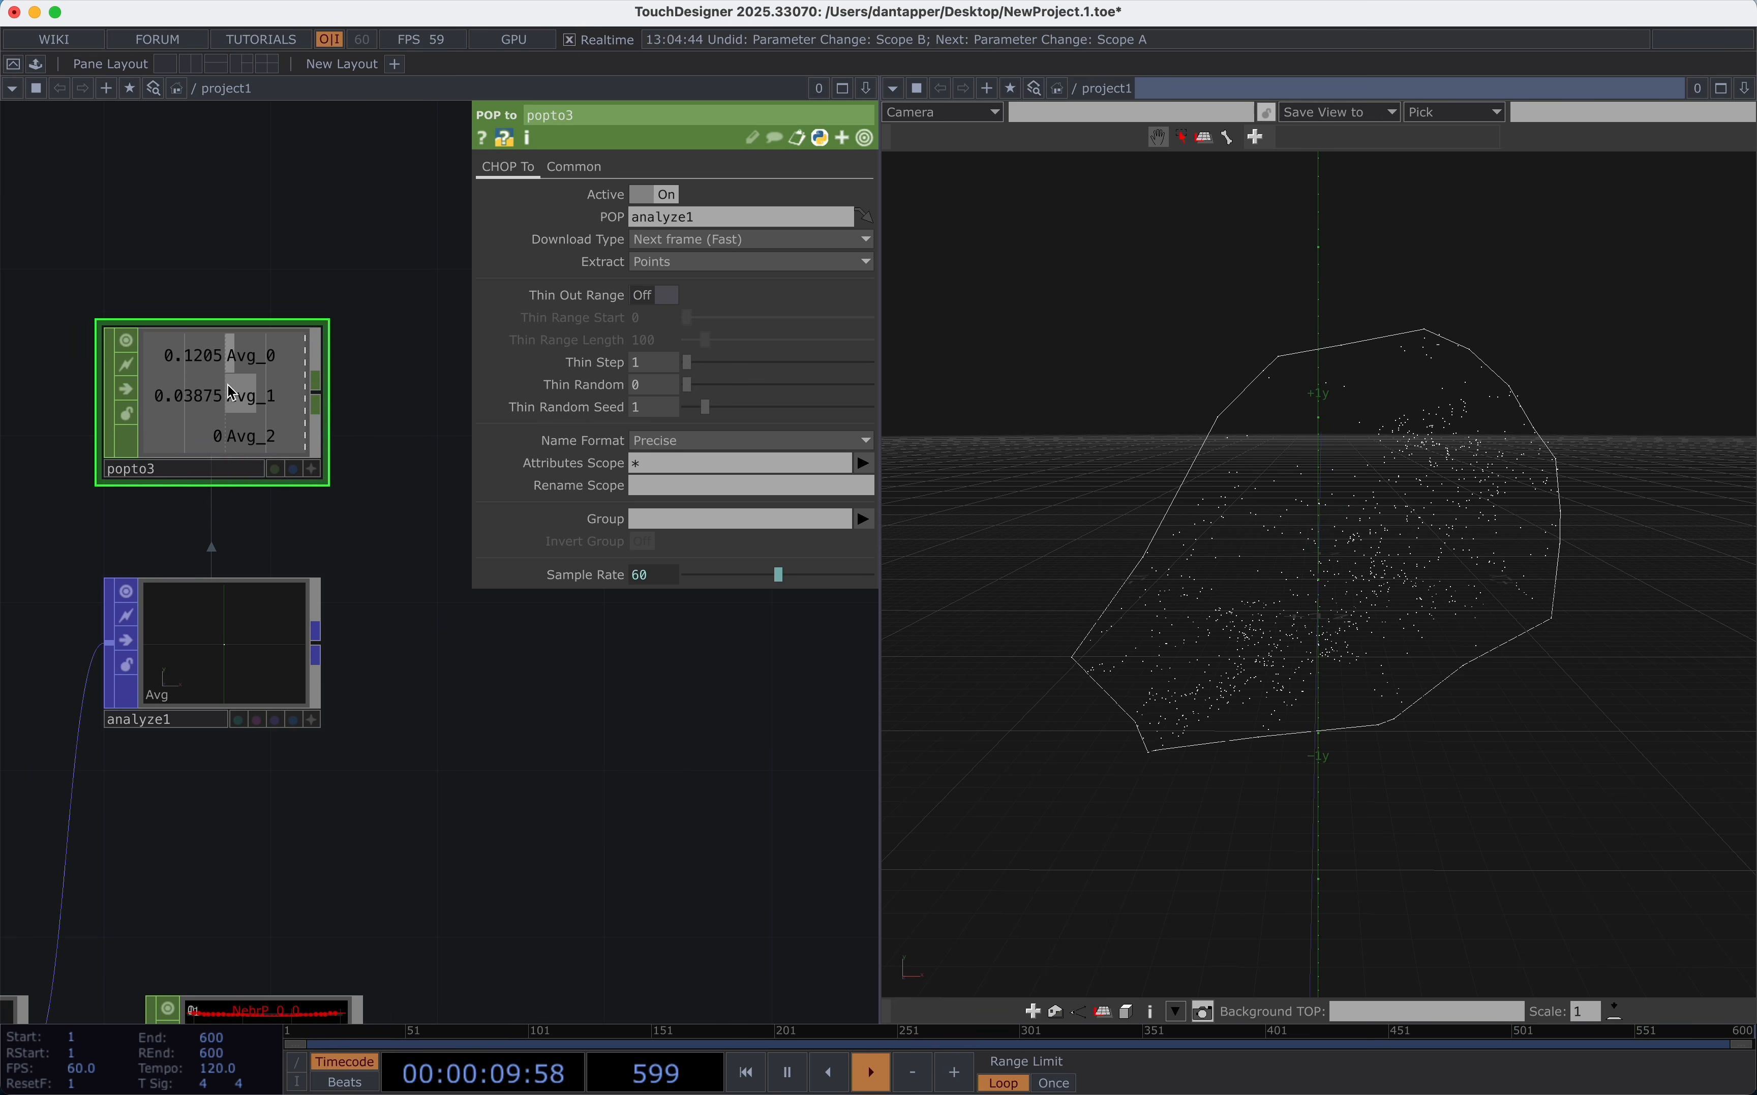
Set analyze1 to output Centroid and Size, with Average off.
left_click(208, 649)
left_click(723, 374)
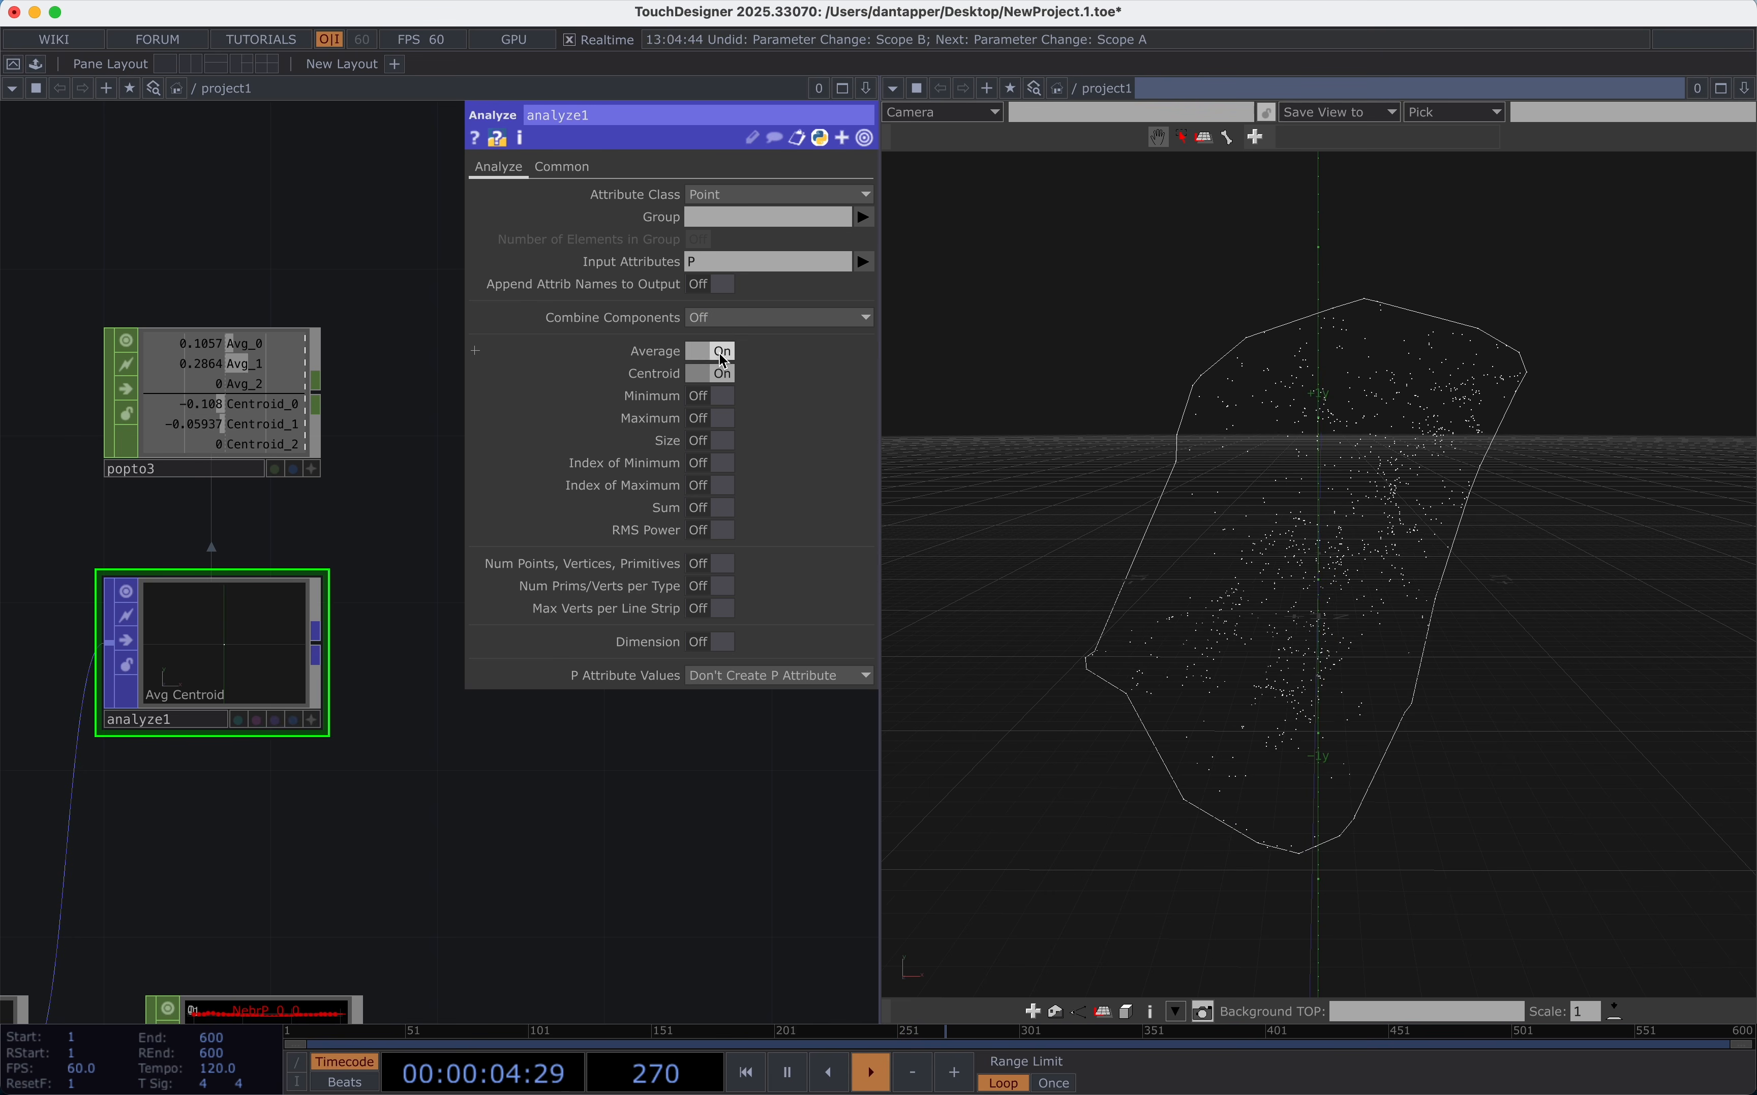
left_click(719, 351)
left_click(726, 441)
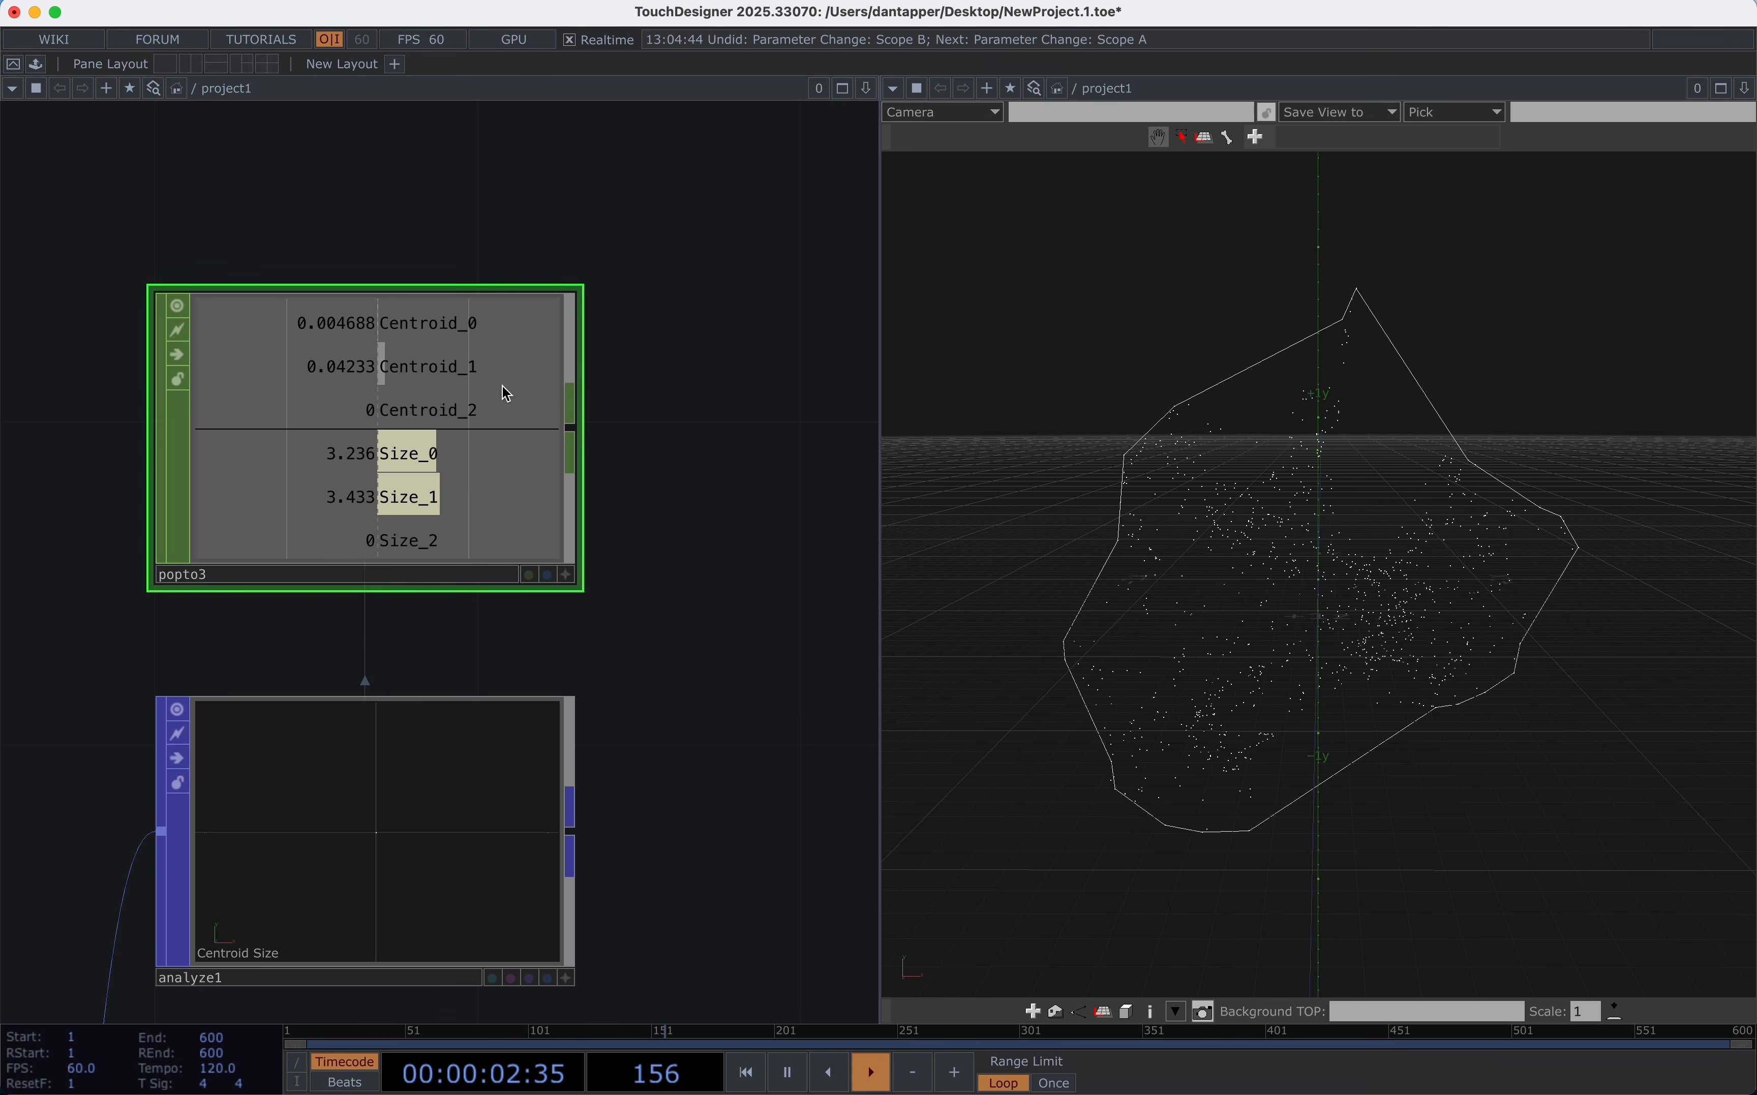
Examine popto3's centroid and size channels in a floating viewer while the noise animates, and close the viewer.
scroll(464, 385, "down", 2)
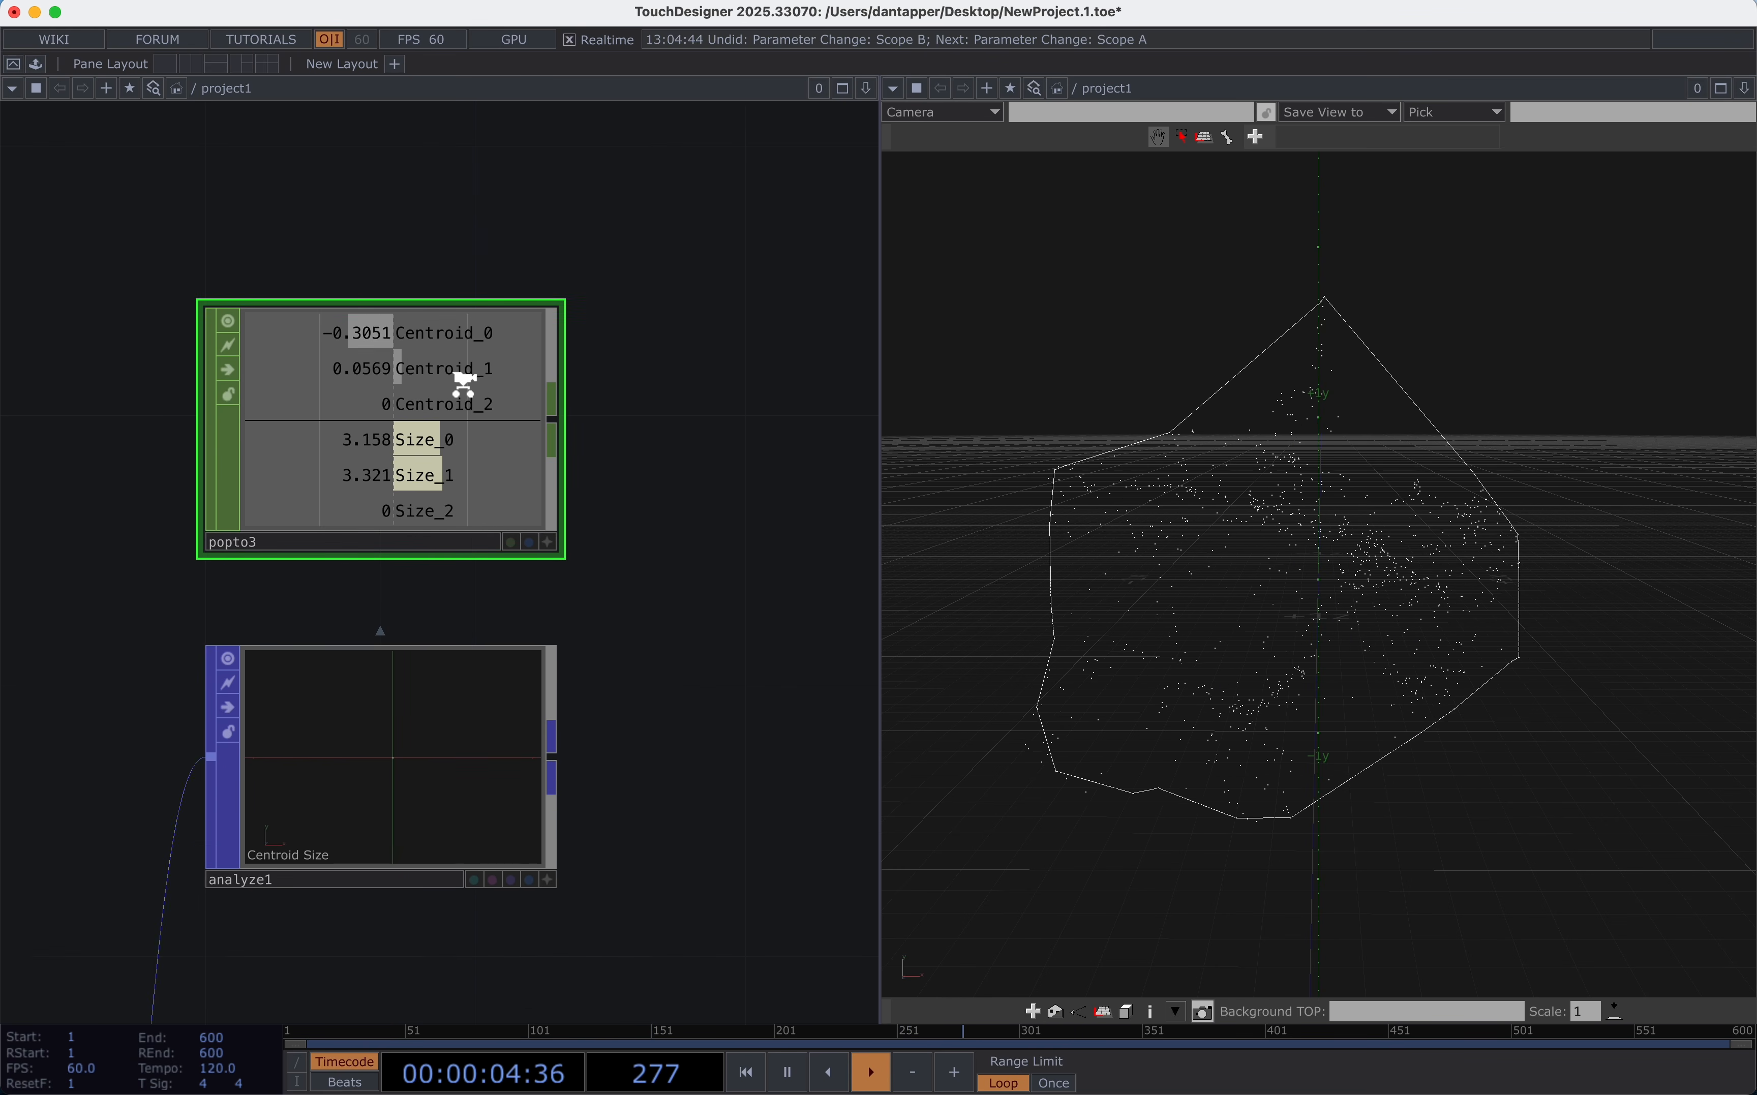
scroll(464, 384, "down", 10)
left_click_drag(718, 398, 894, 306)
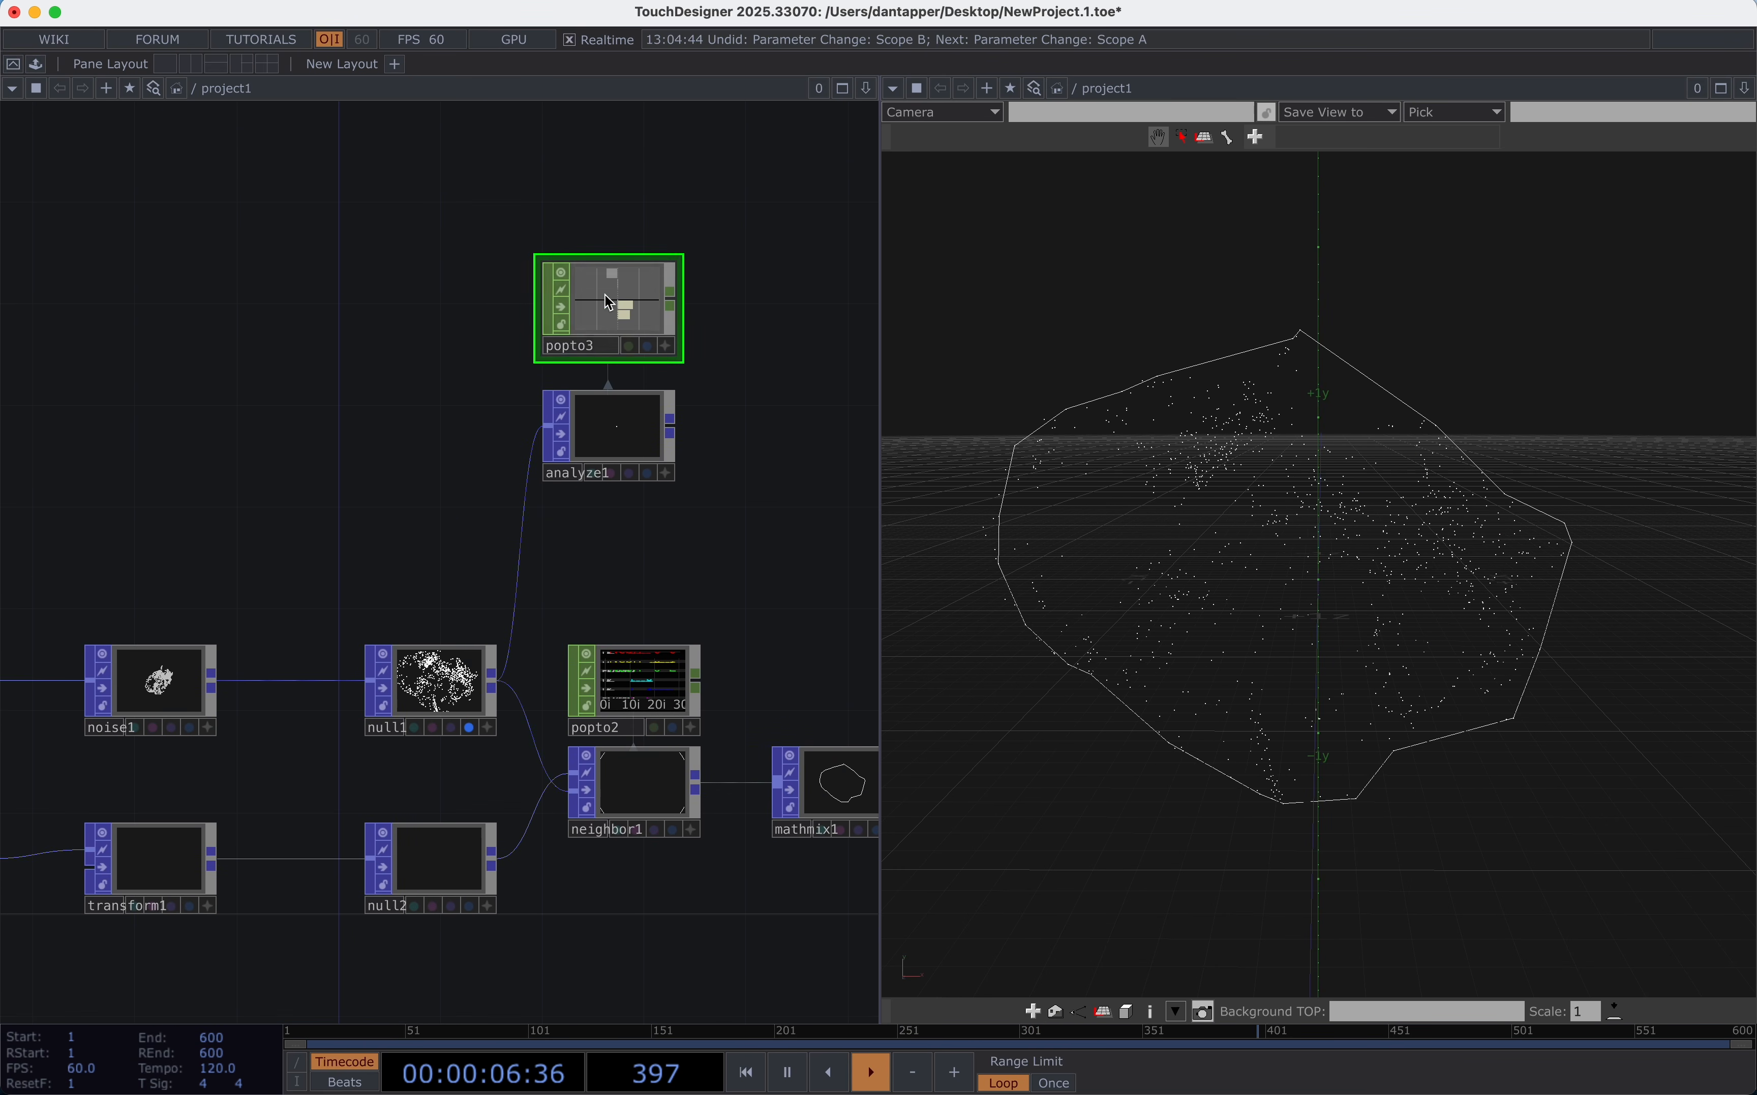
right_click(630, 301)
left_click(641, 296)
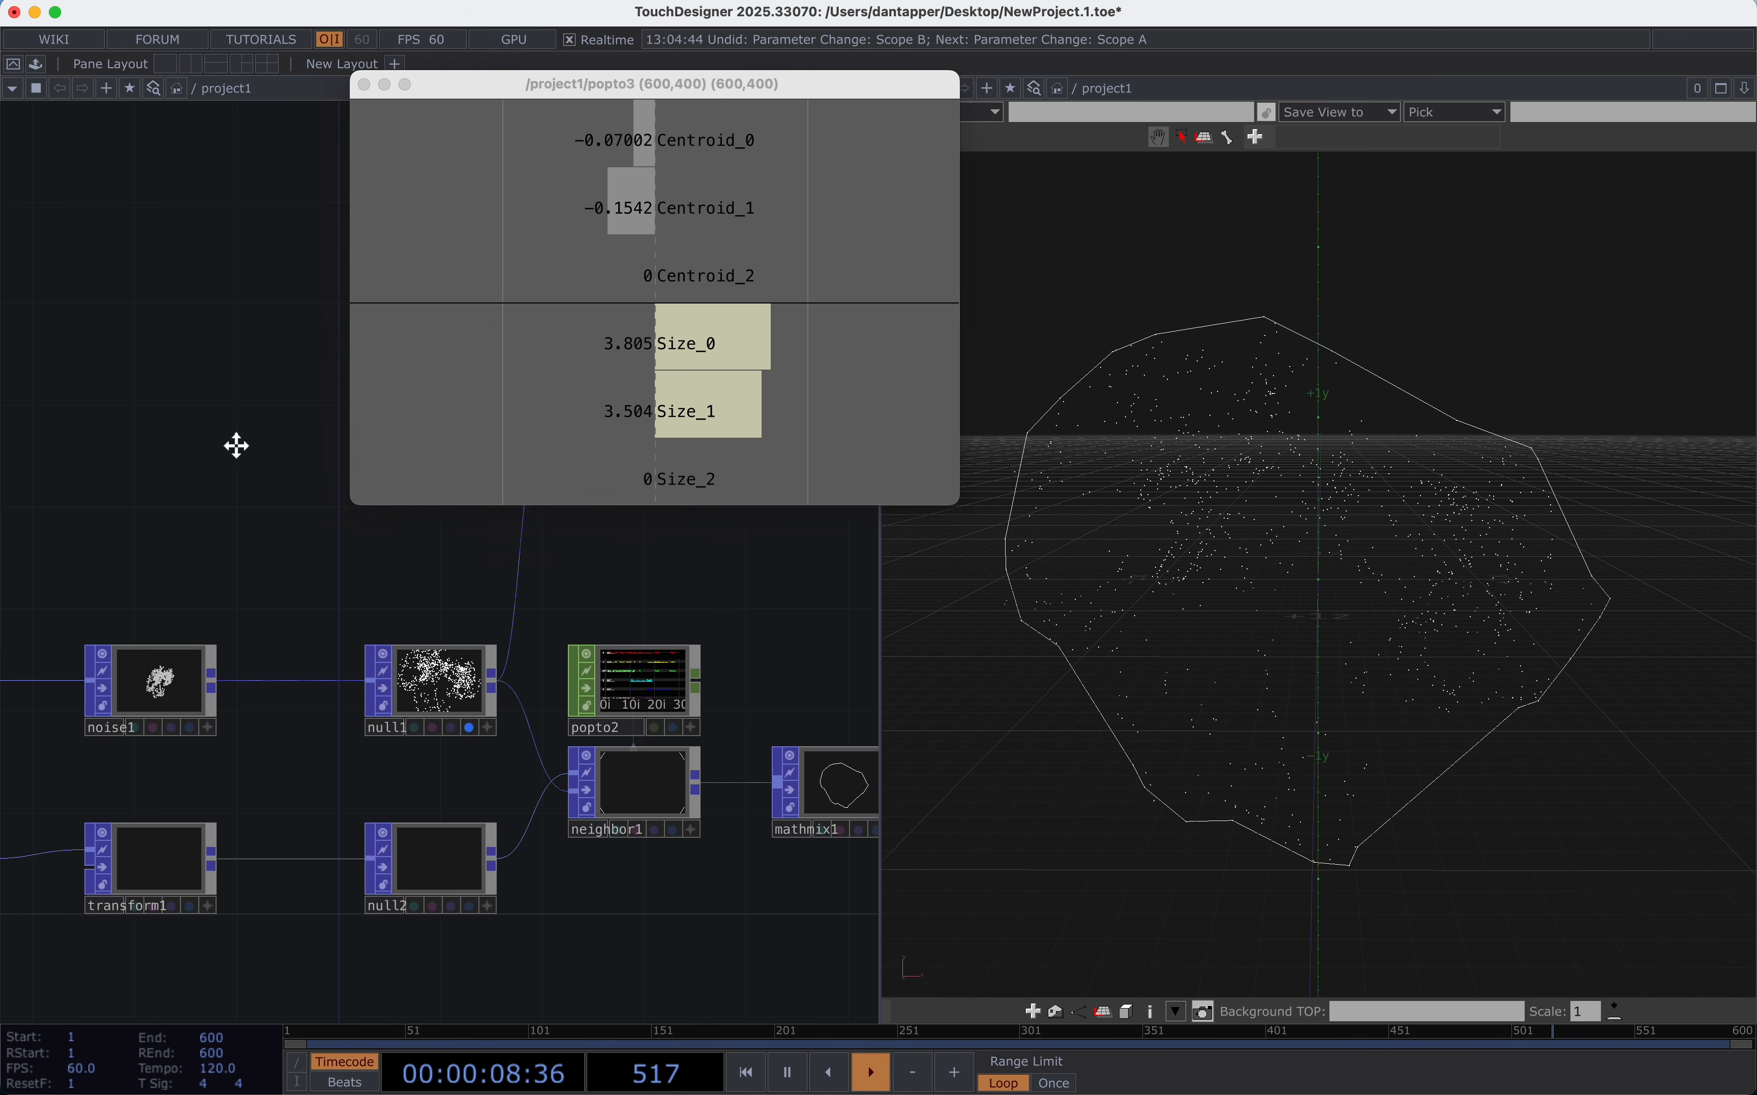
left_click_drag(237, 446, 672, 449)
left_click(594, 861)
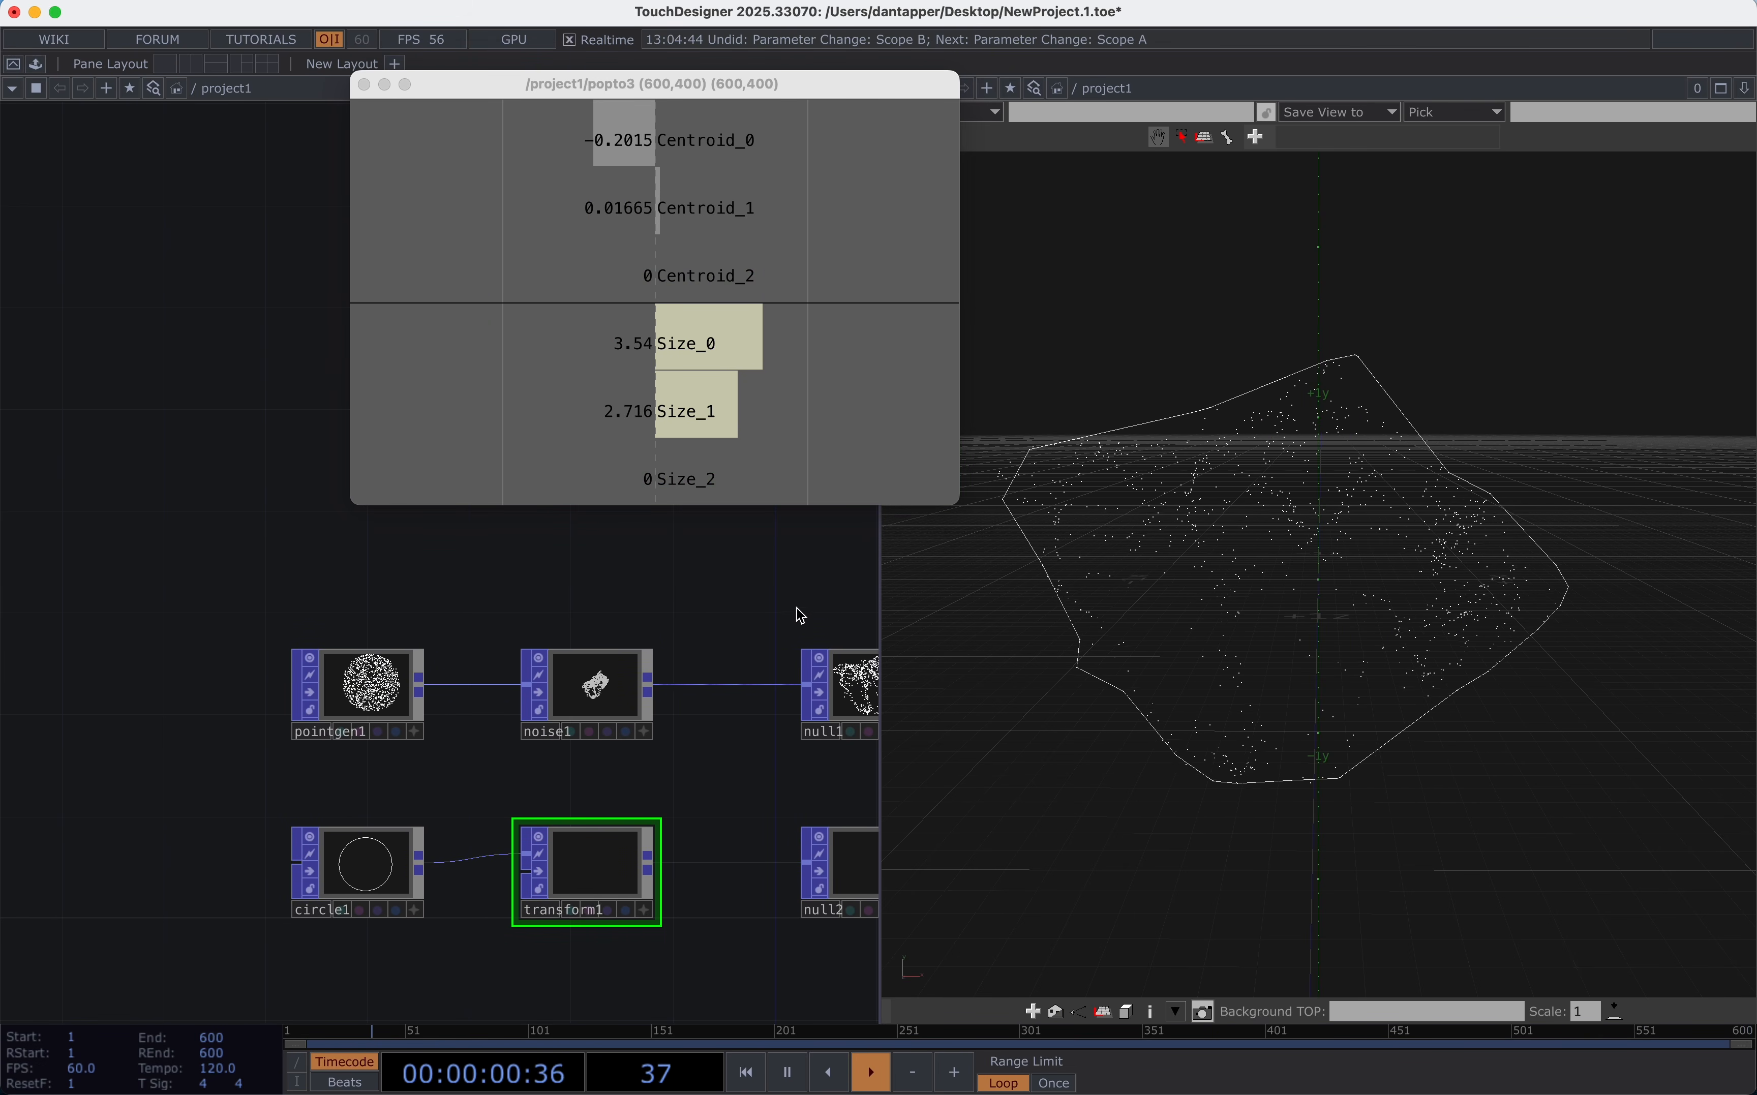
left_click_drag(800, 616, 529, 739)
left_click(365, 84)
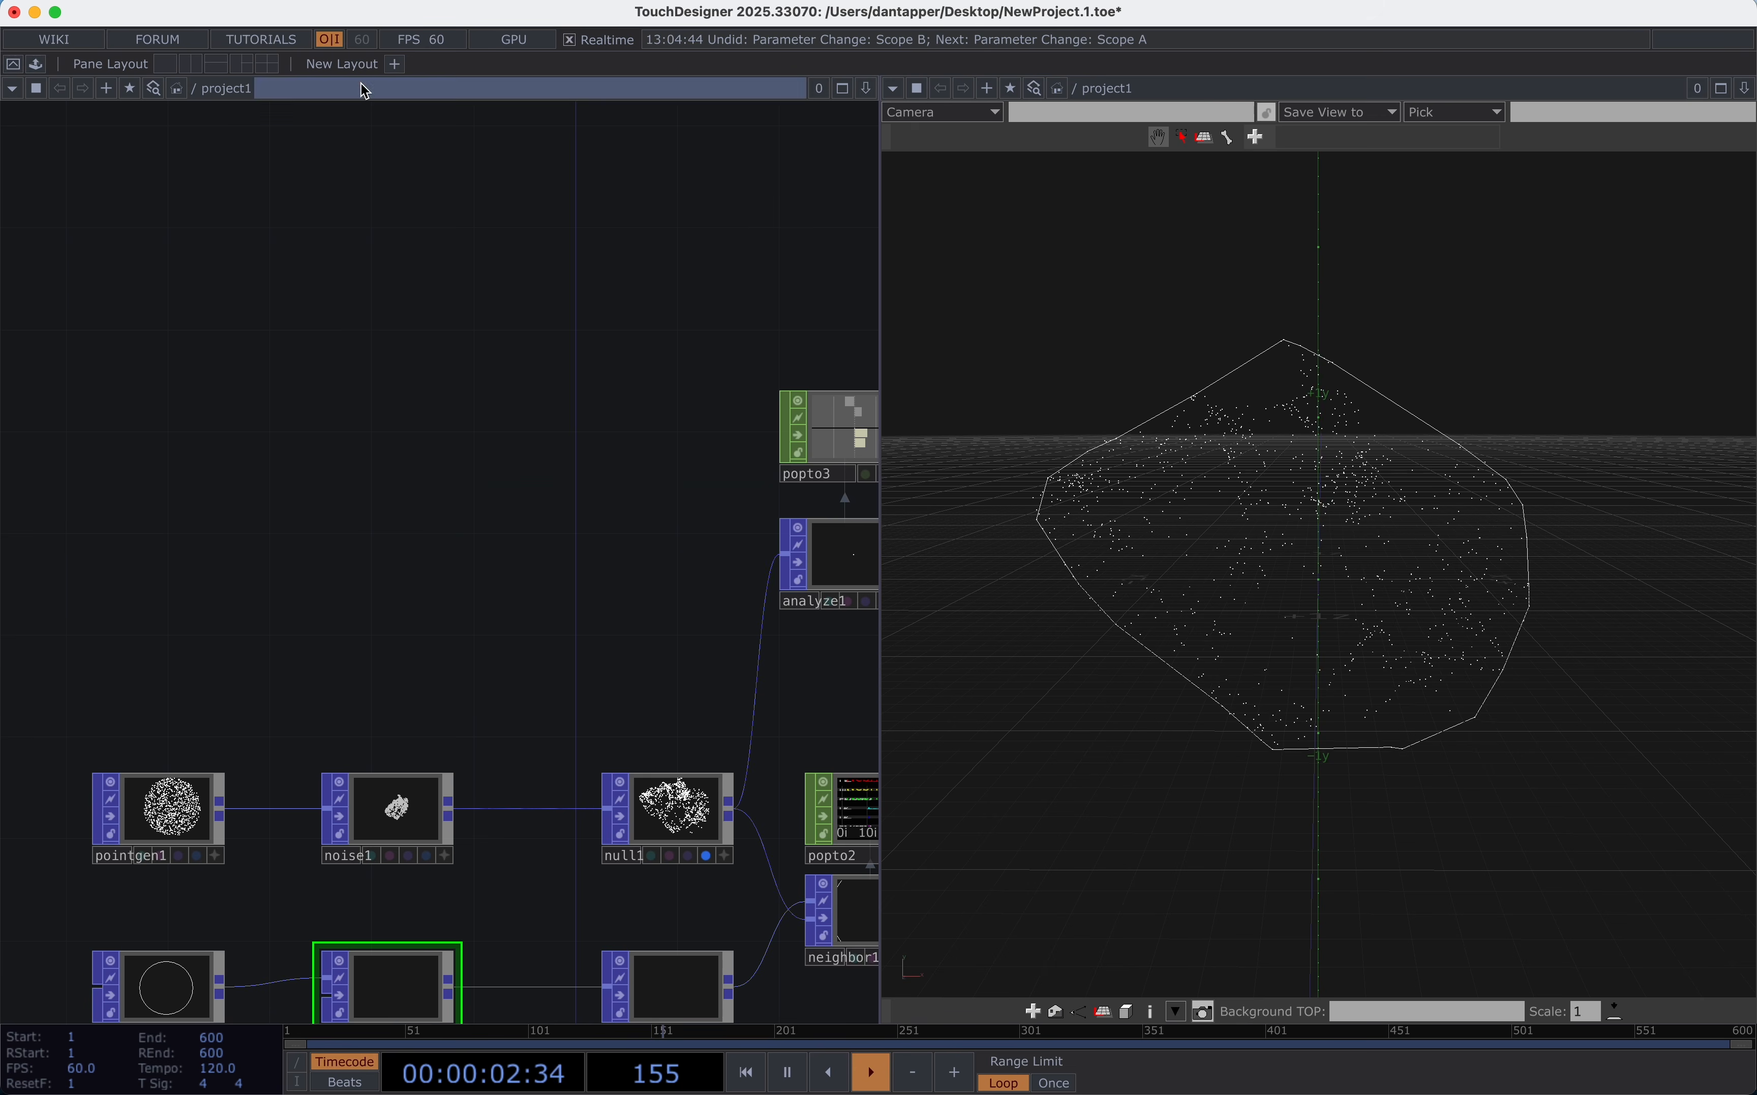
Delete the popto3 operator above analyze1.
left_click_drag(359, 528, 247, 427)
scroll(247, 426, "down", 3)
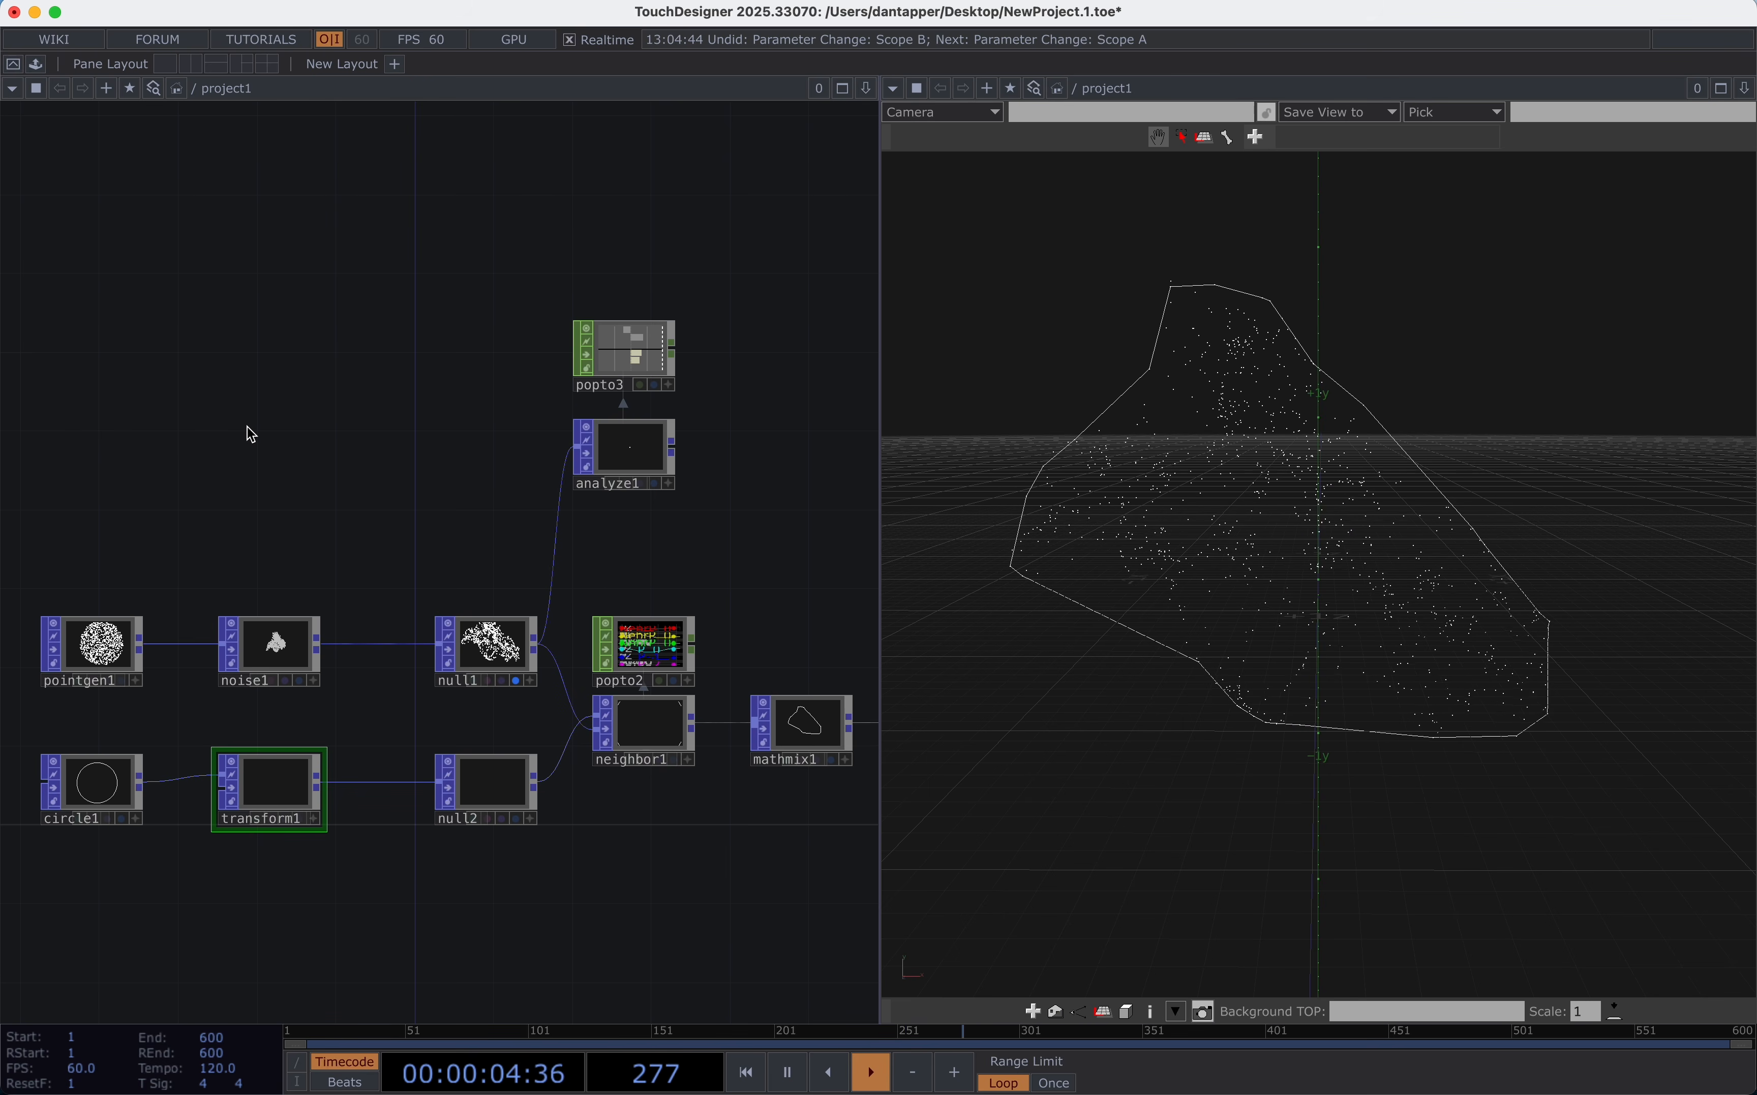
scroll(645, 388, "up", 2)
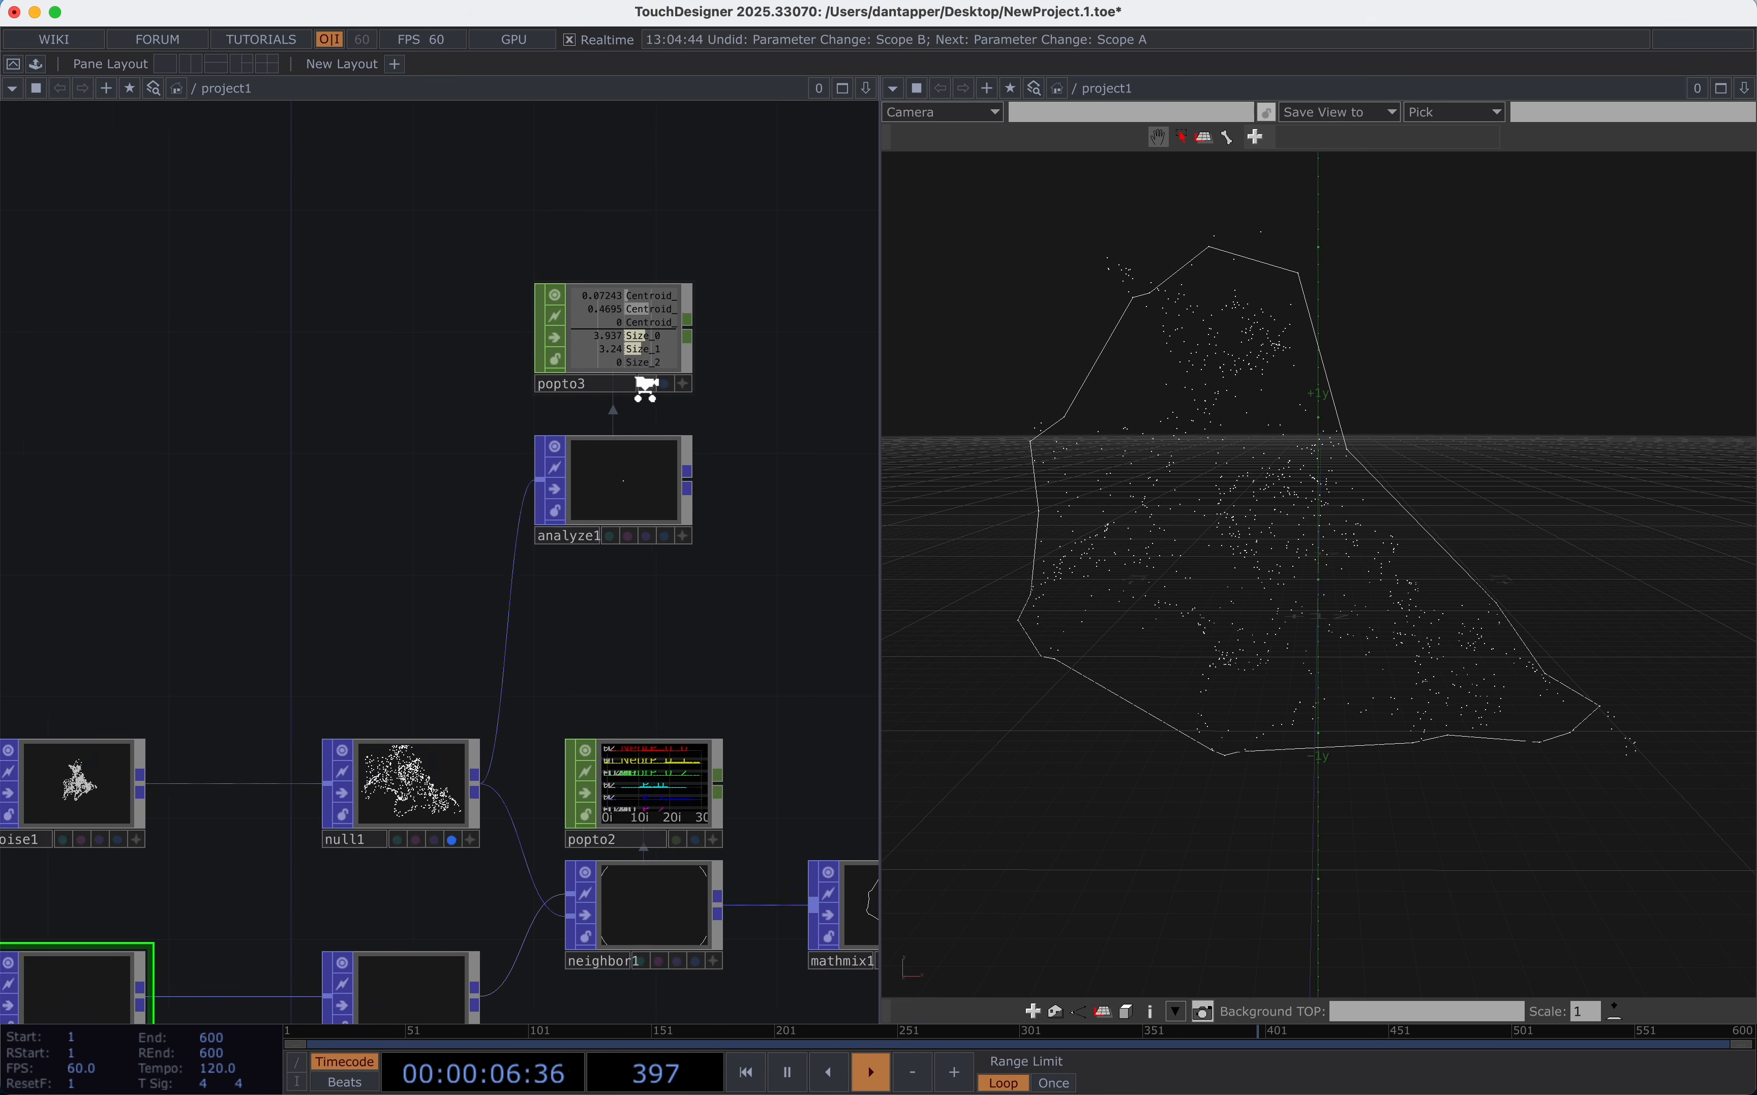
scroll(645, 389, "up", 1)
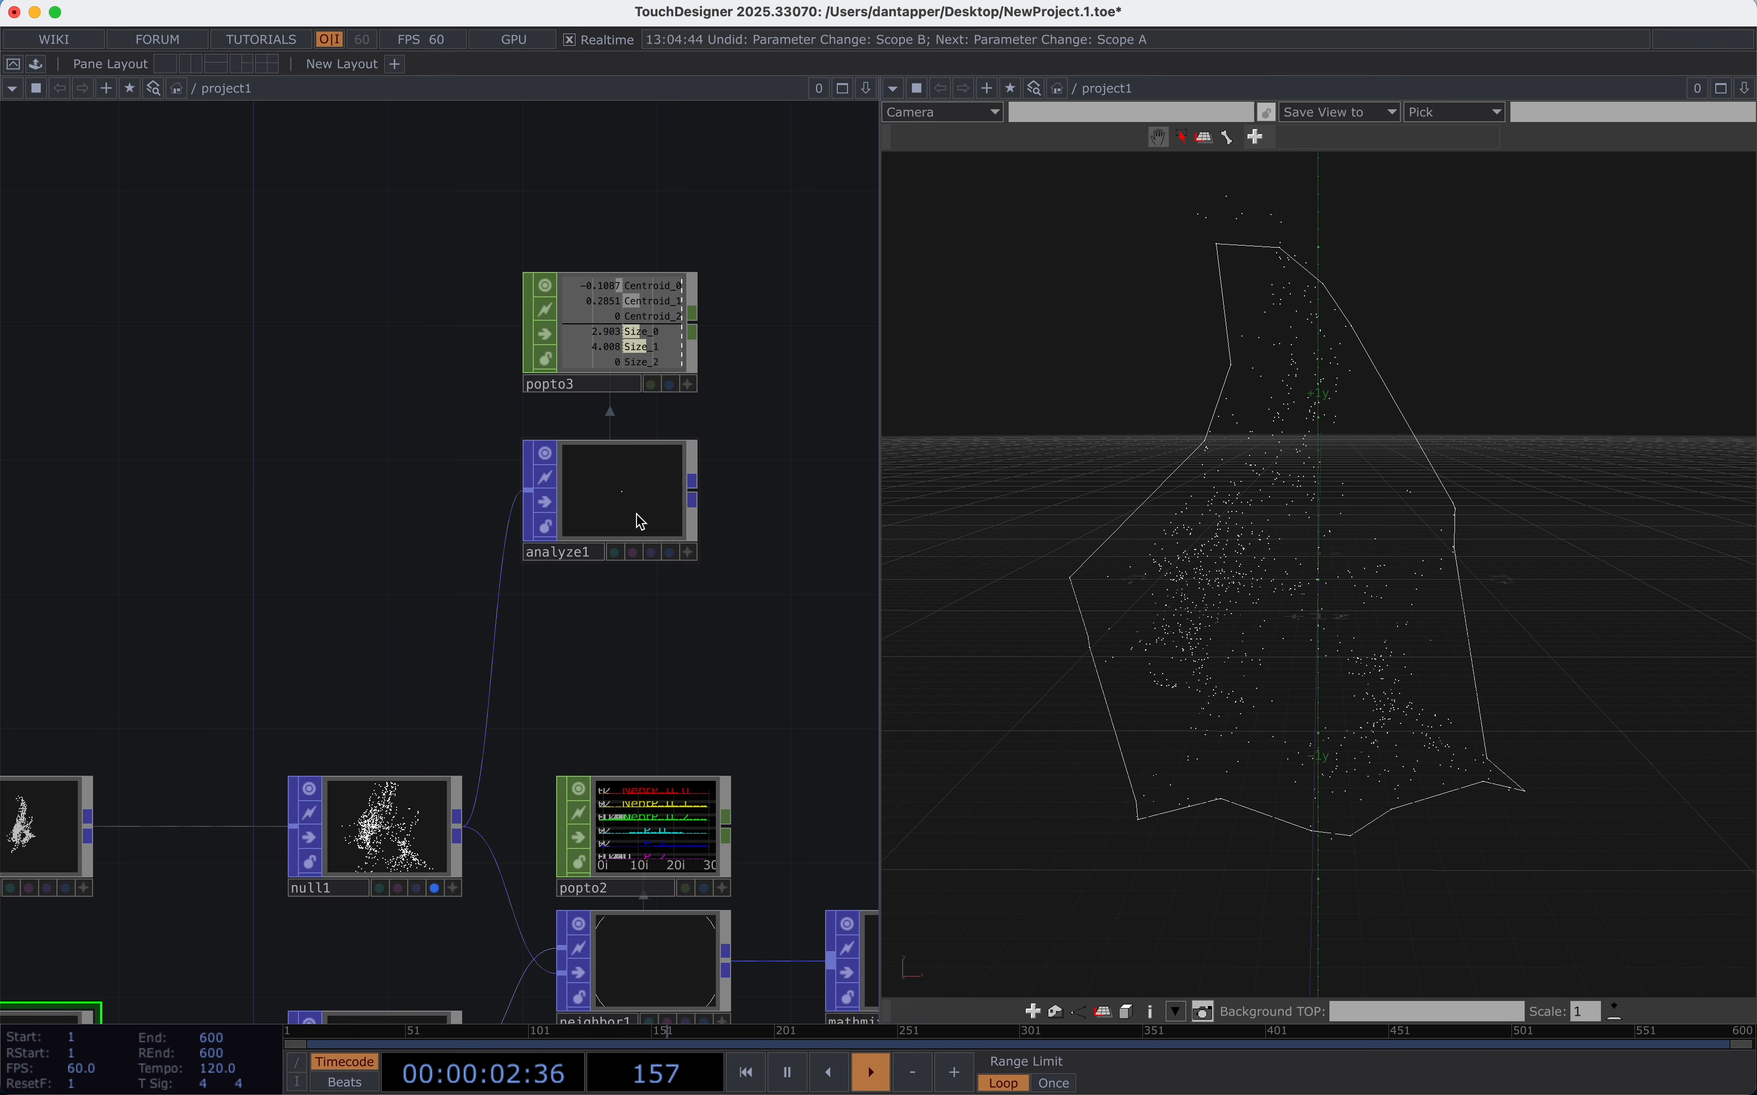
scroll(341, 613, "down", 1)
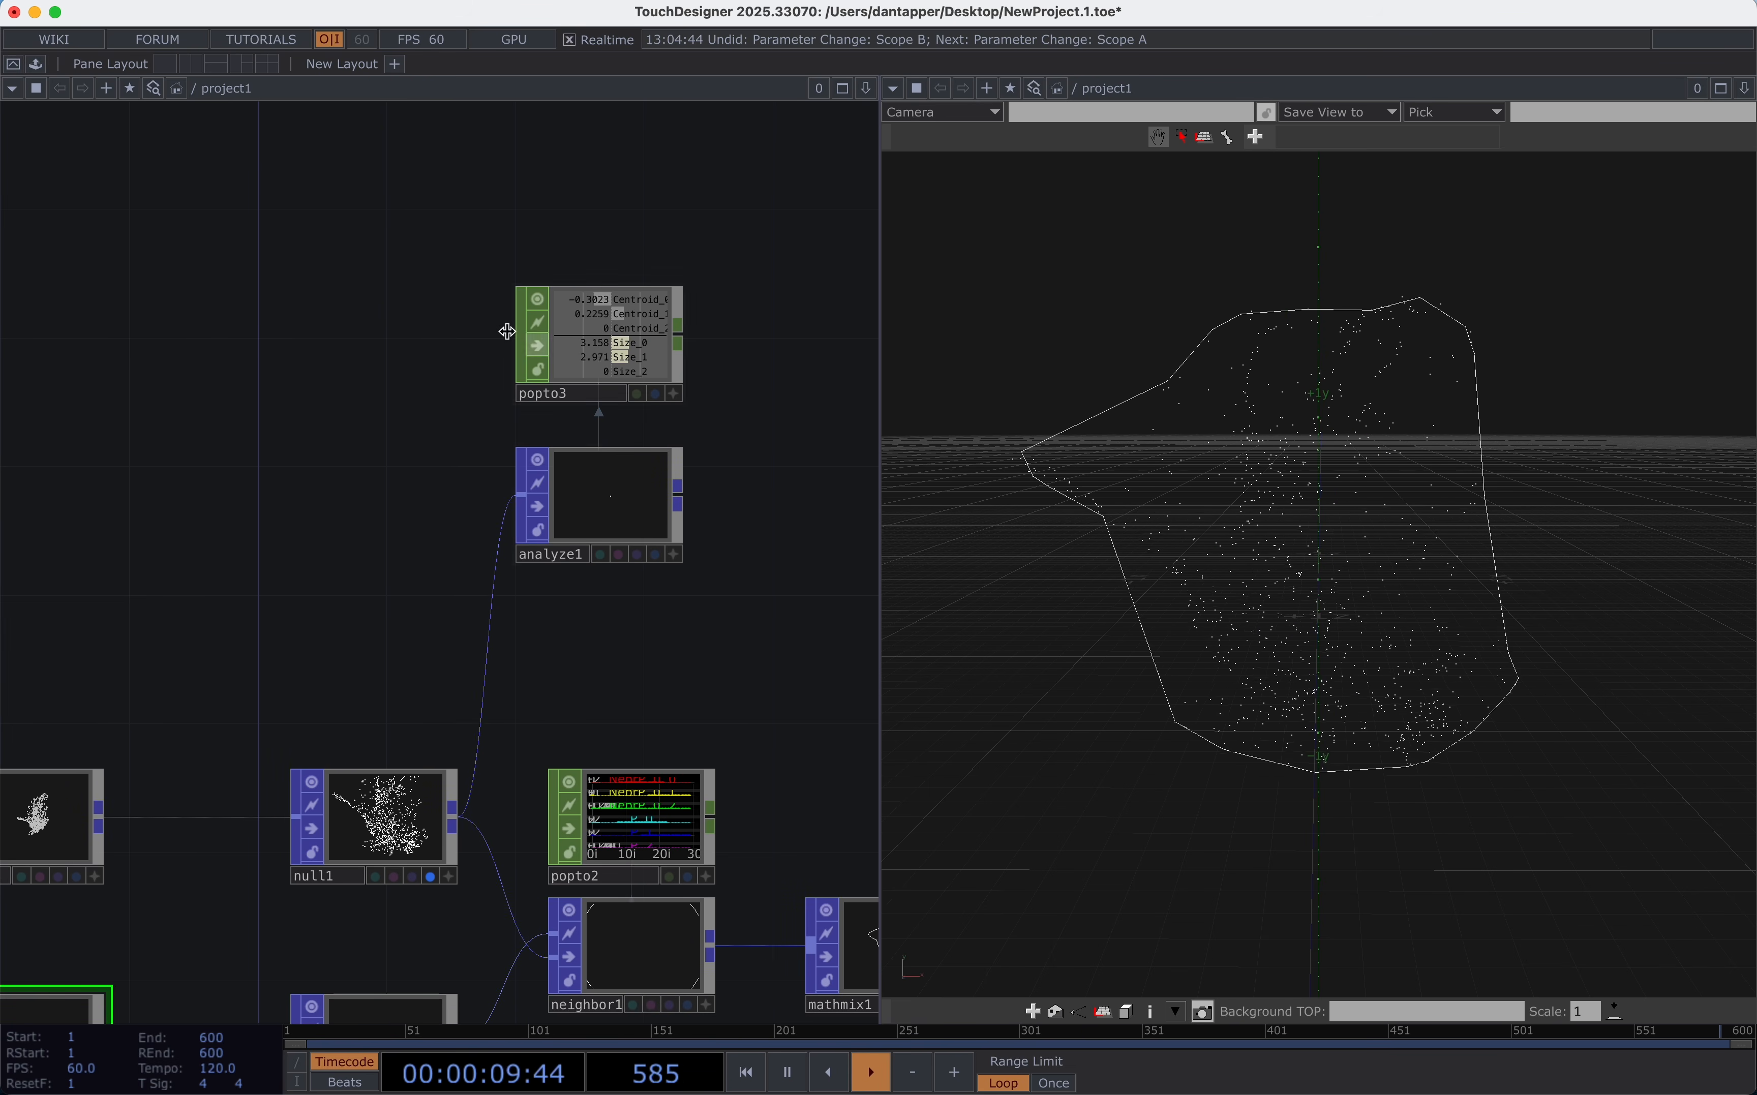
left_click_drag(236, 580, 385, 471)
scroll(346, 474, "down", 2)
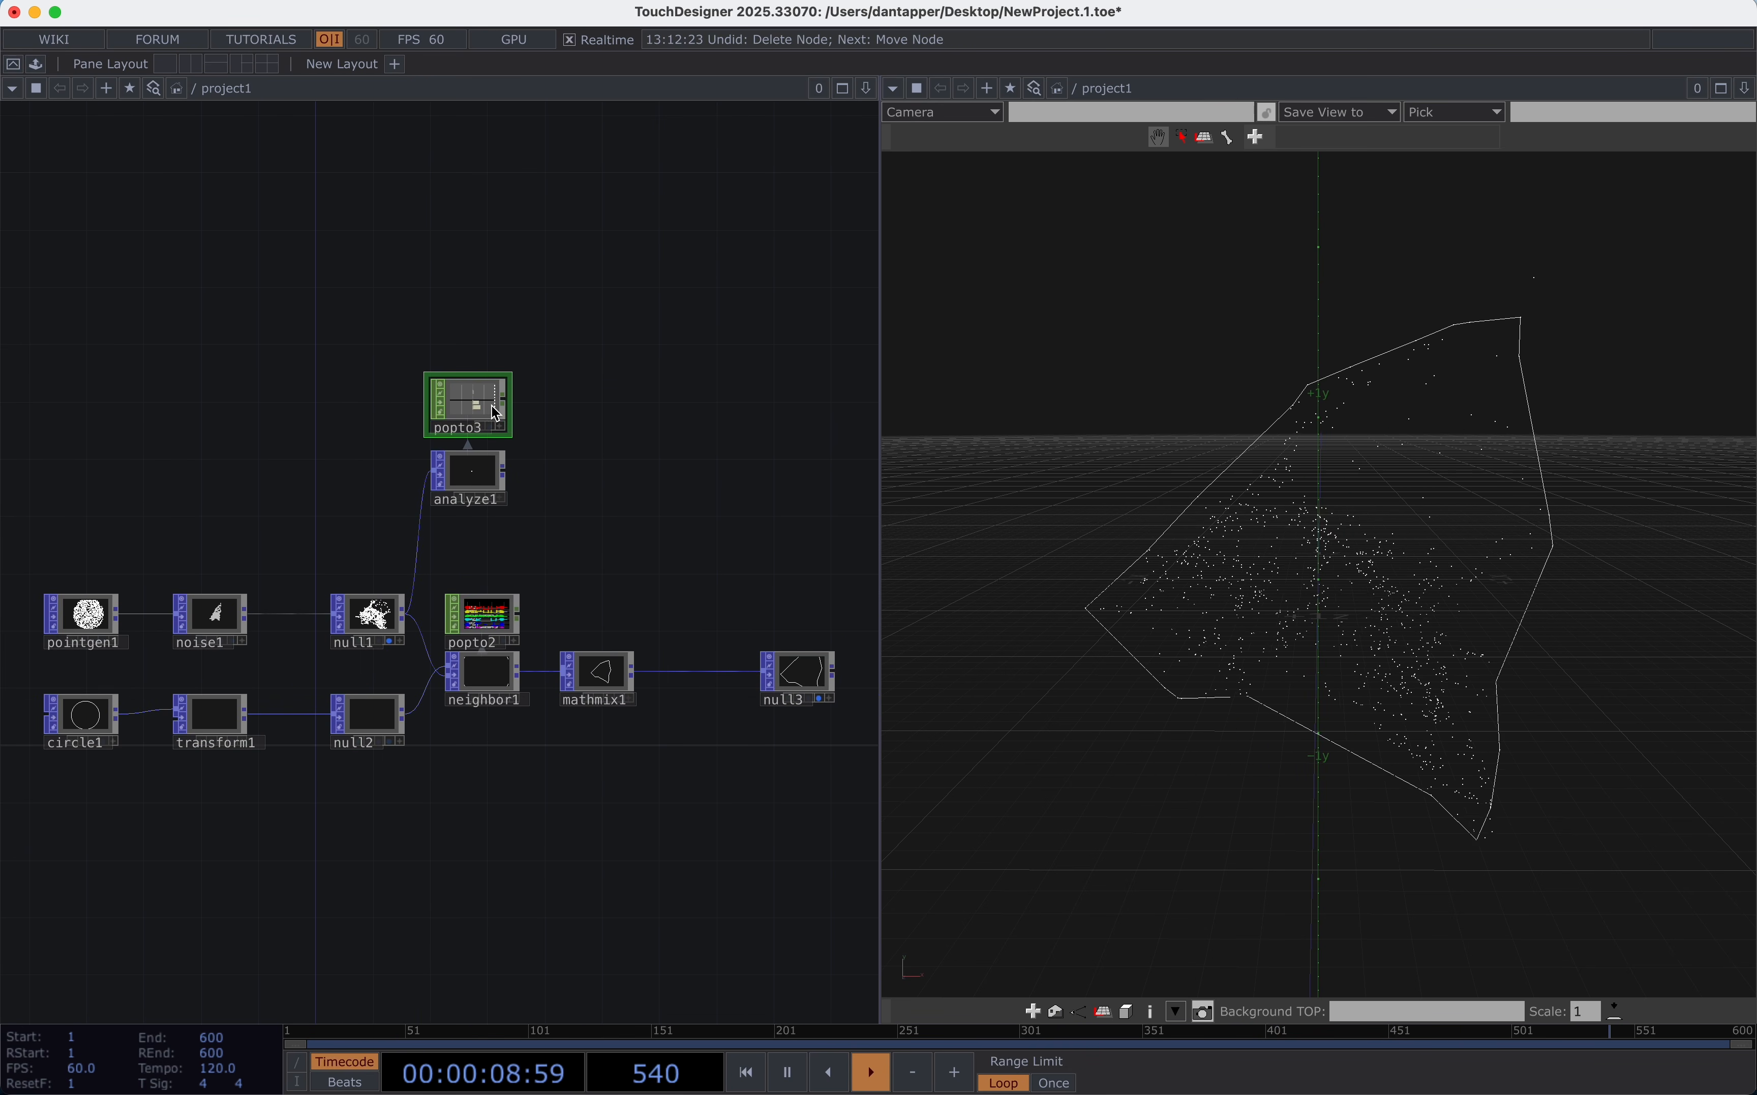
key("Delete")
Open transform1's parameters and inspect analyze1's info for its output point attributes.
left_click(210, 709)
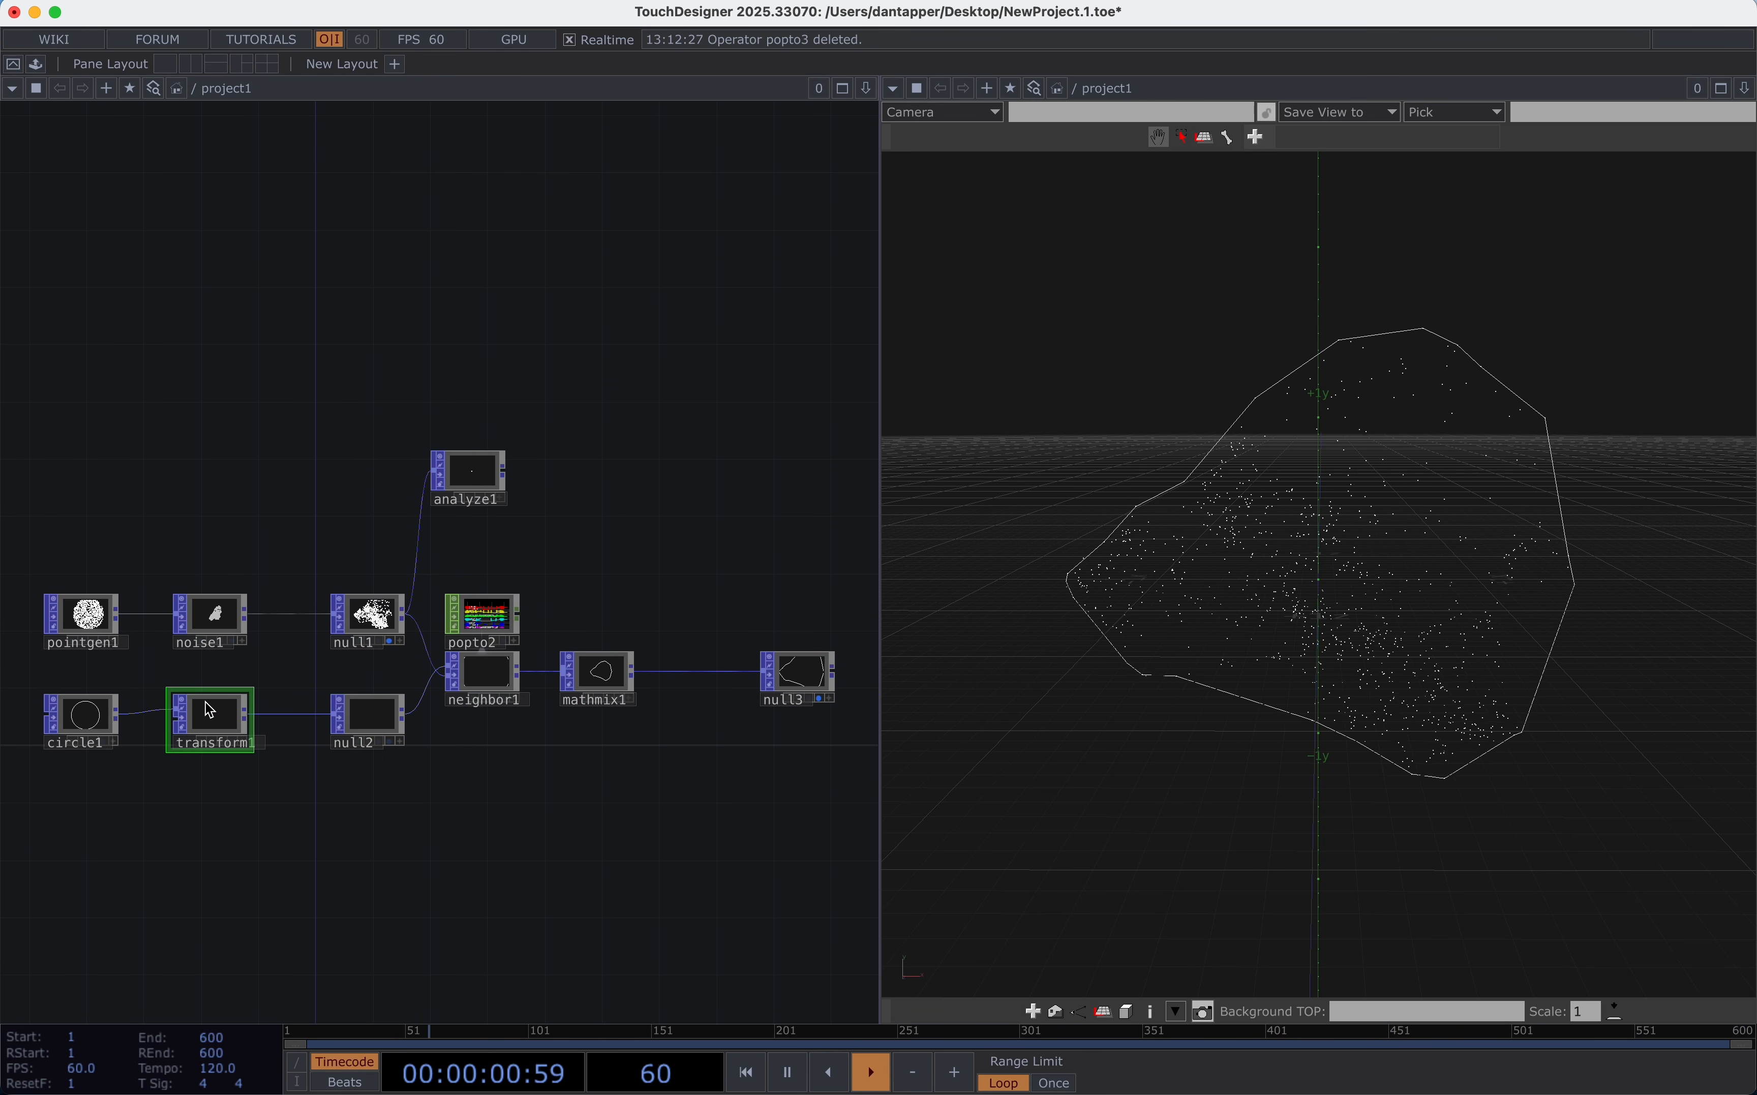
key("p")
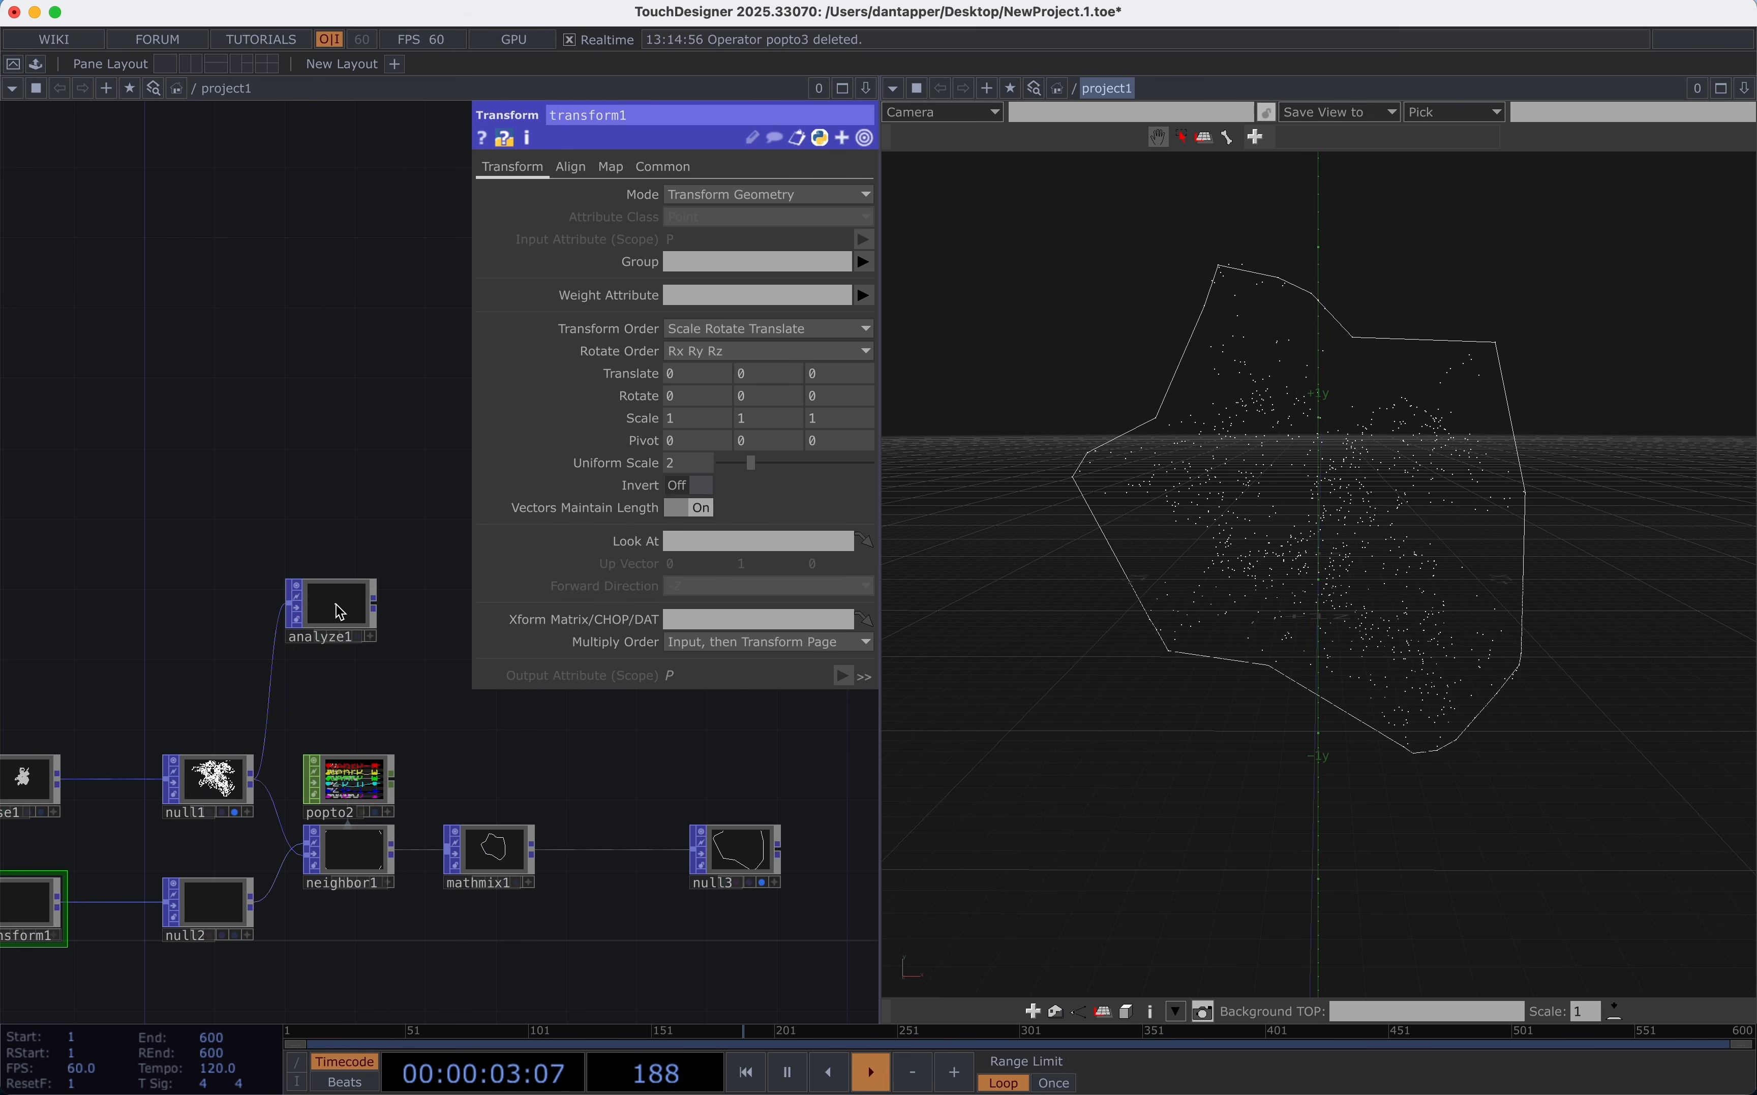
scroll(362, 652, "up", 5)
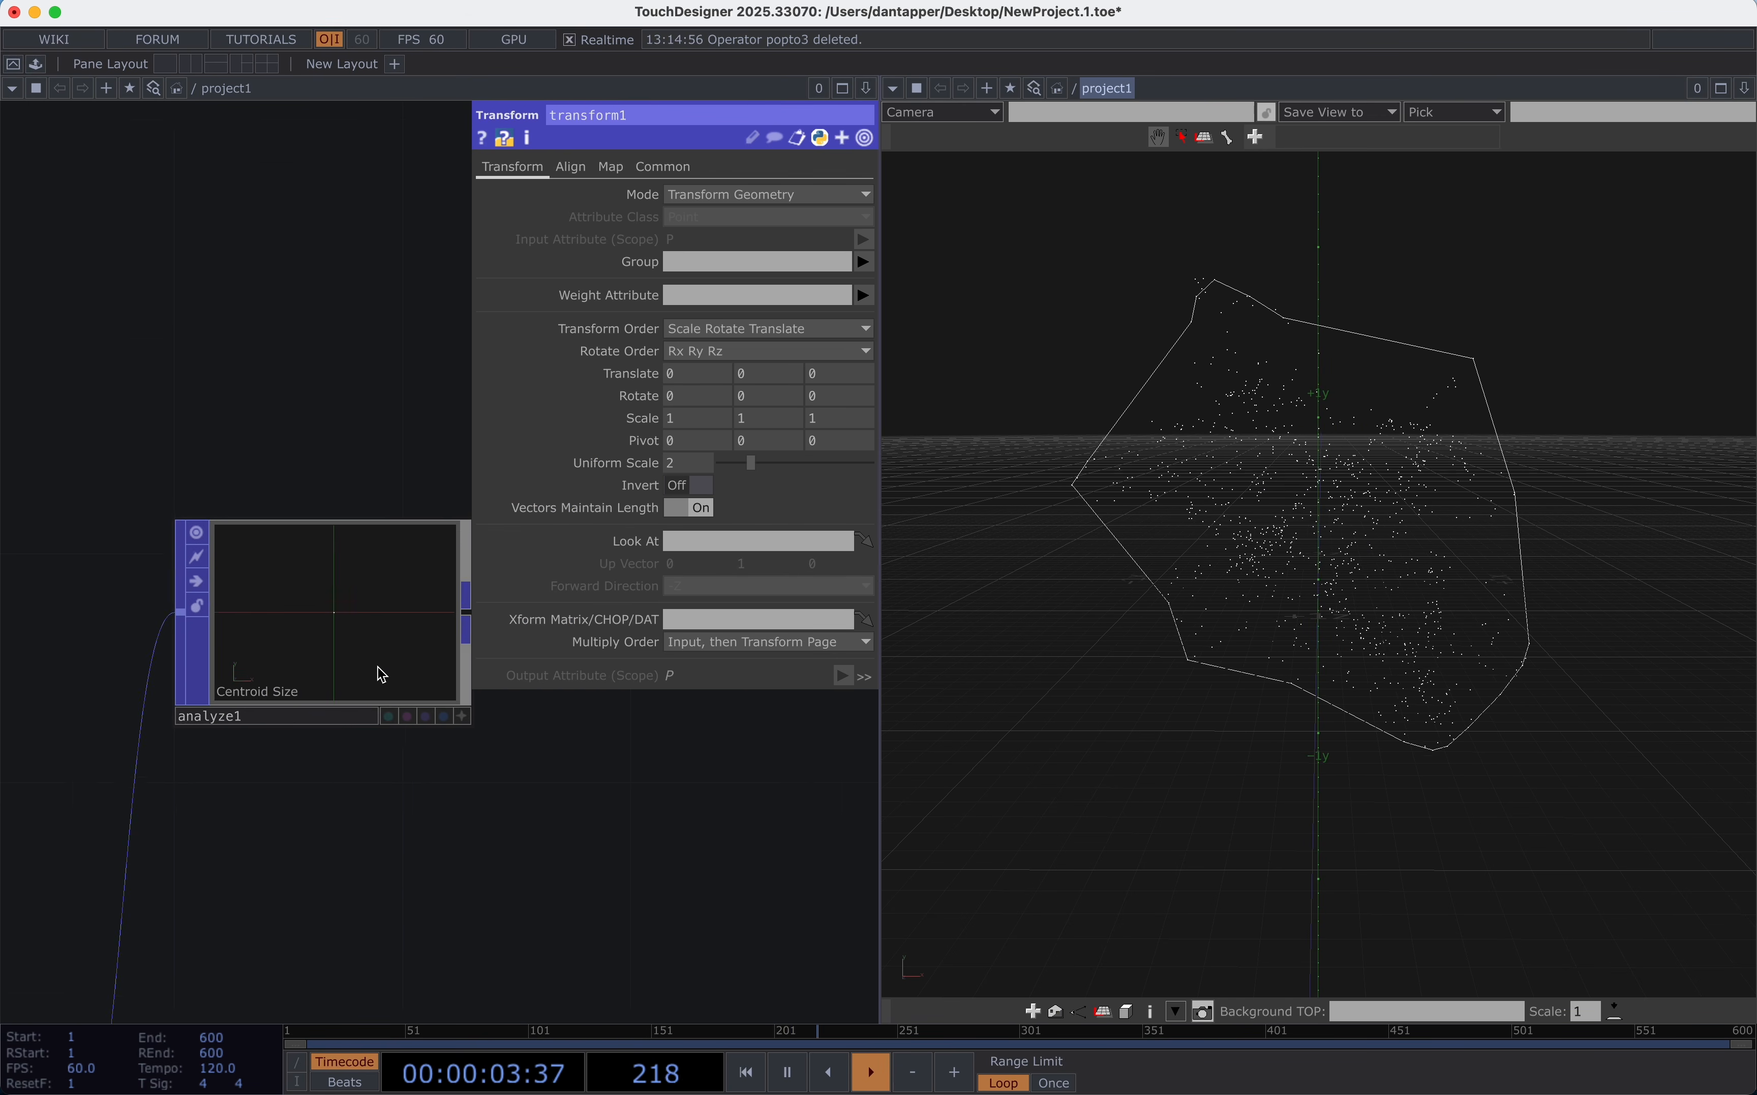
scroll(382, 674, "up", 2)
left_click_drag(548, 831, 471, 844)
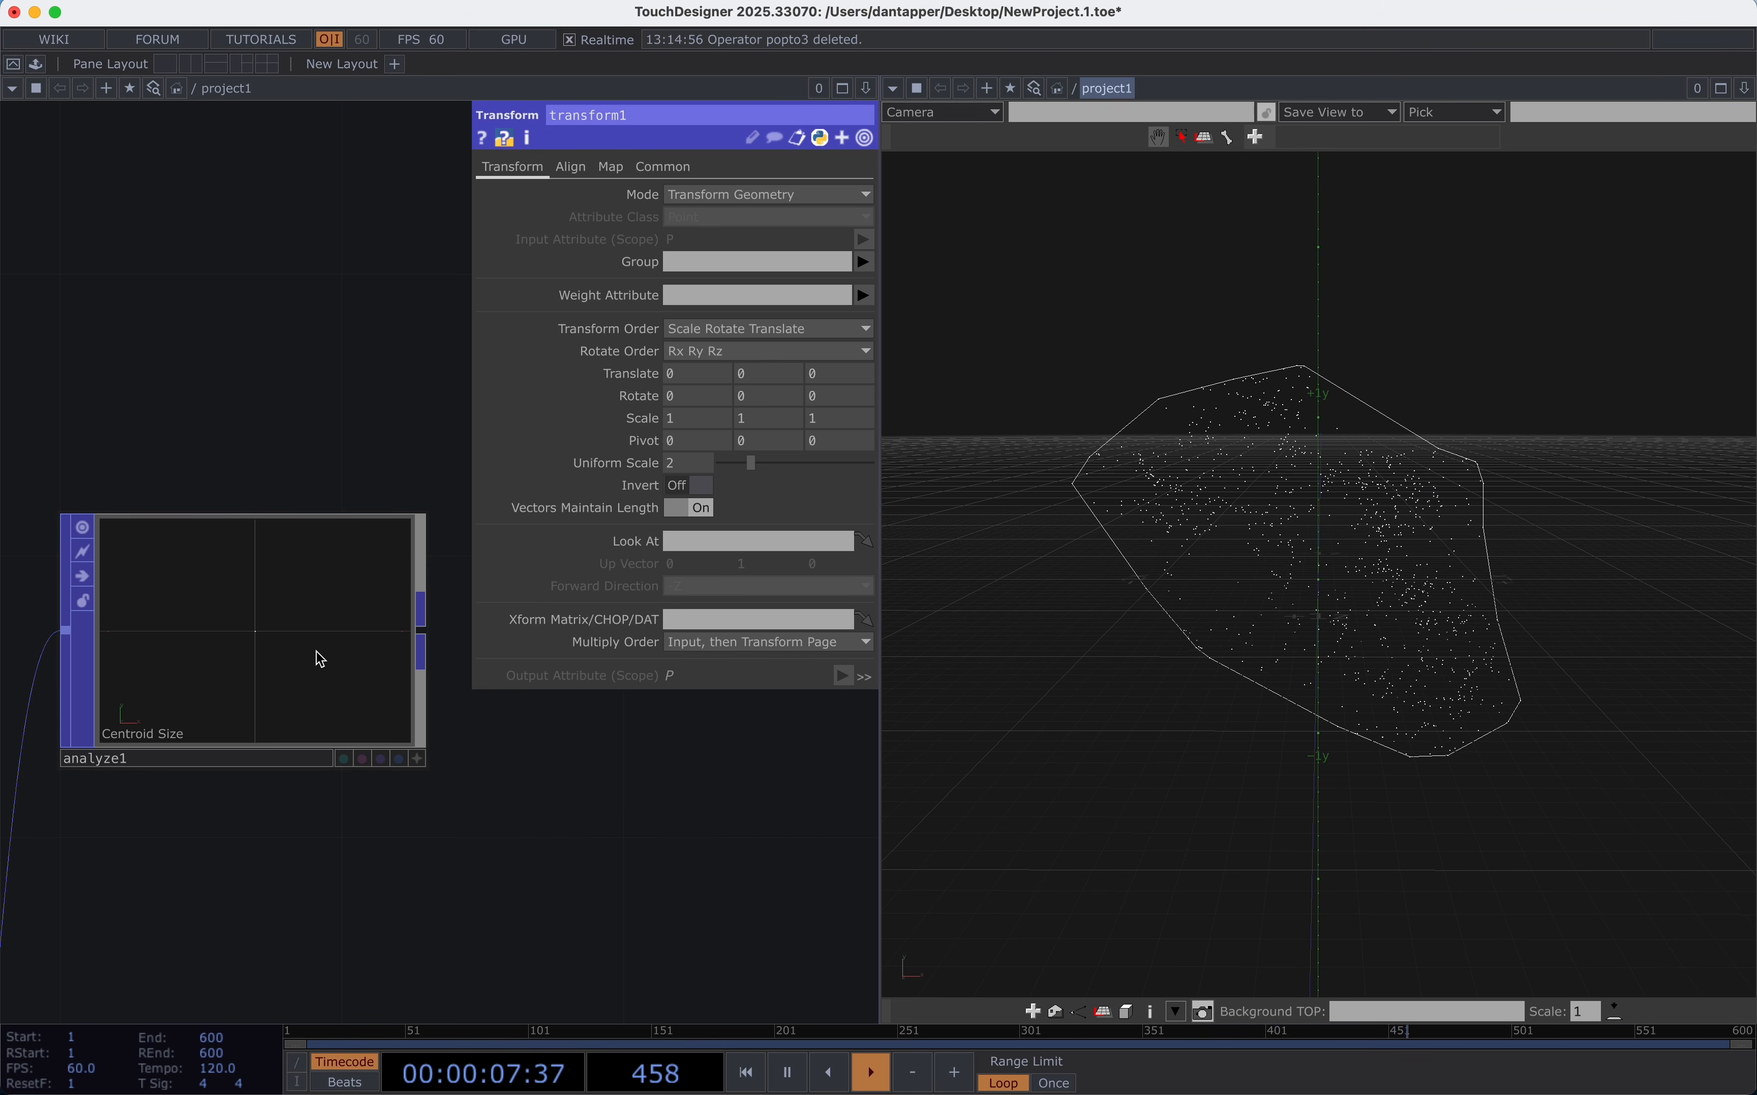
middle_click(289, 657)
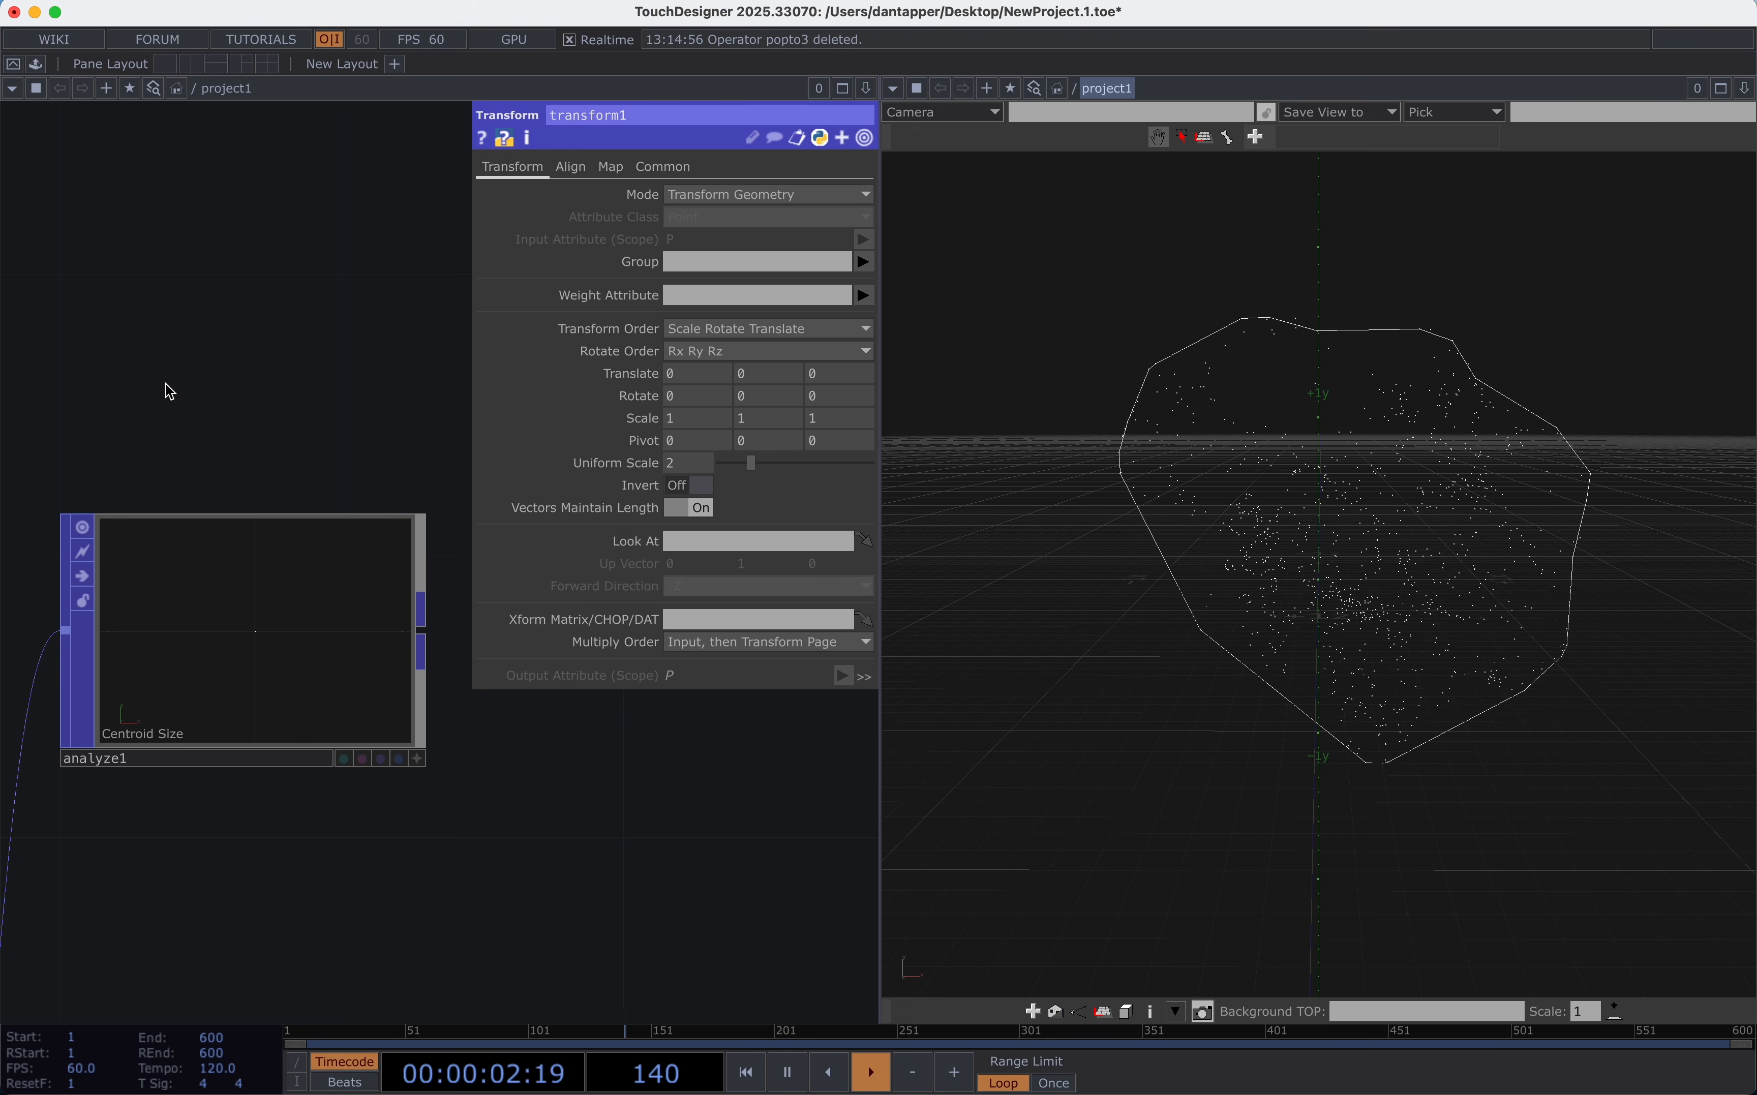
middle_click(171, 571)
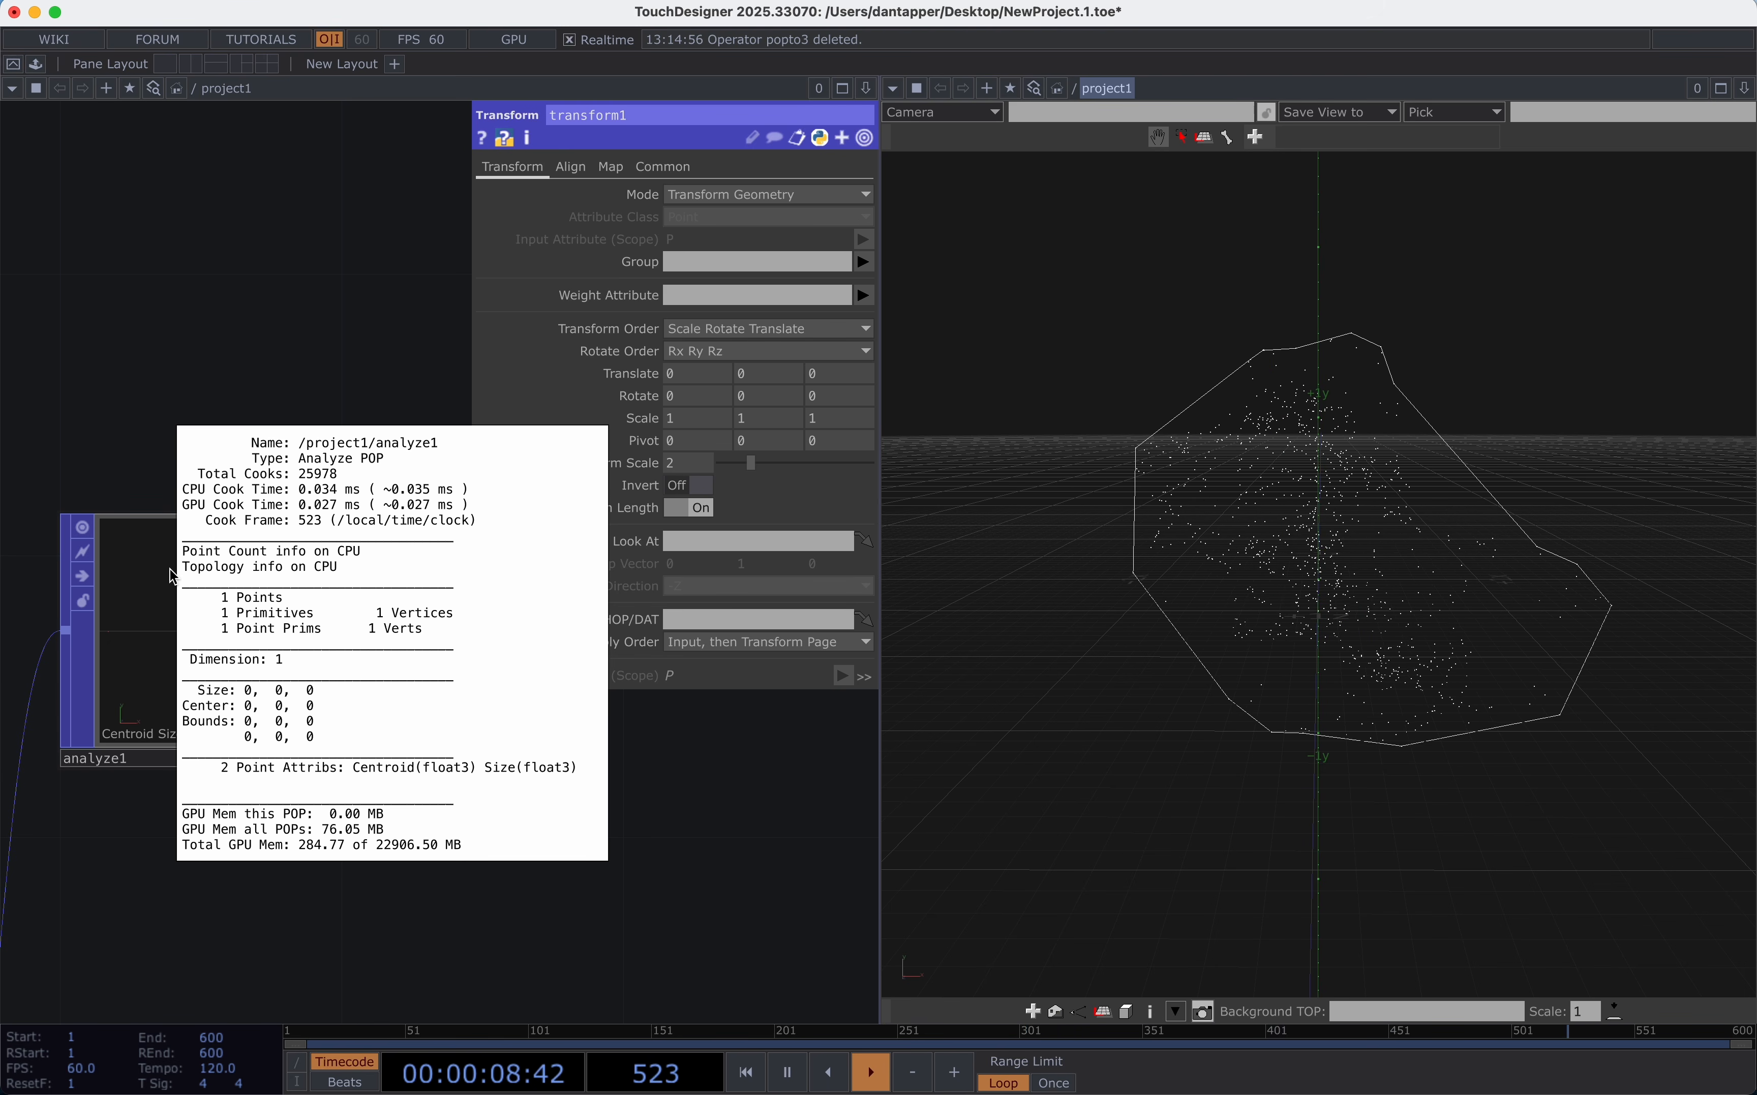
Enter the expression op('analyze1').point('Size' , 0) for transform1's Translate X.
left_click(693, 371)
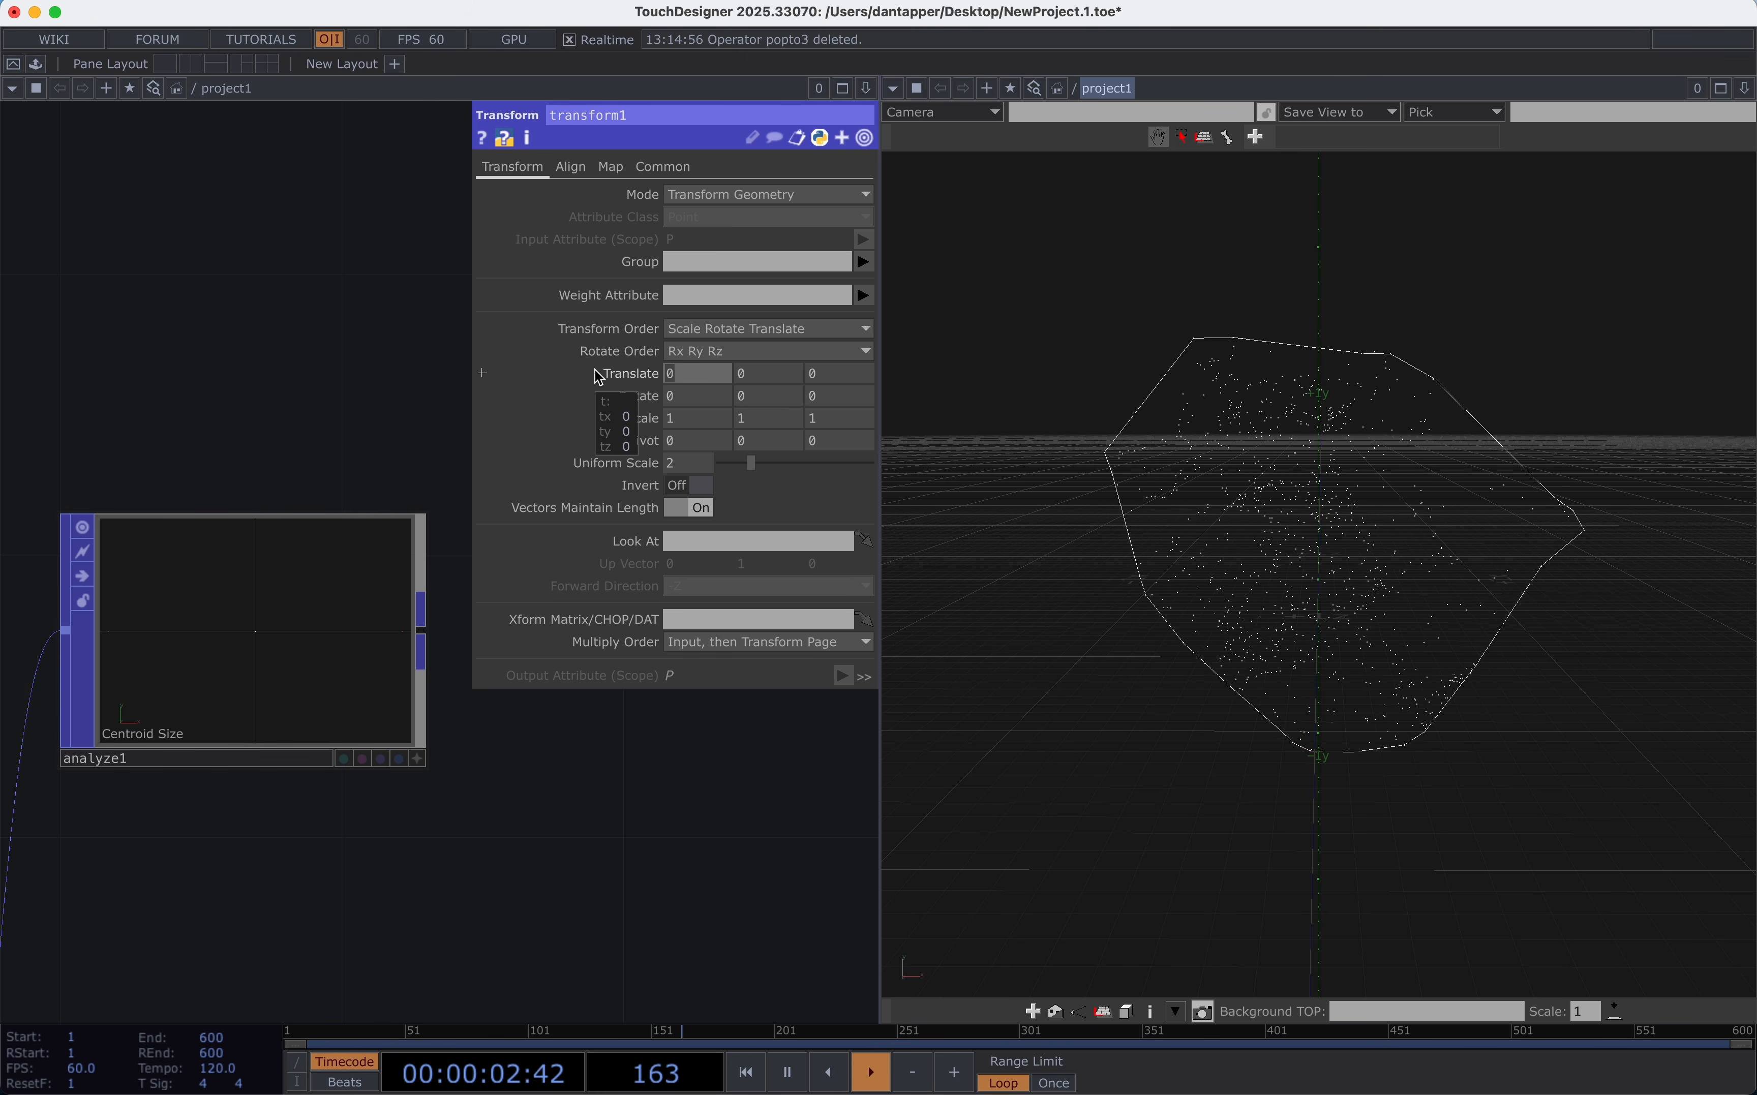
type("op('")
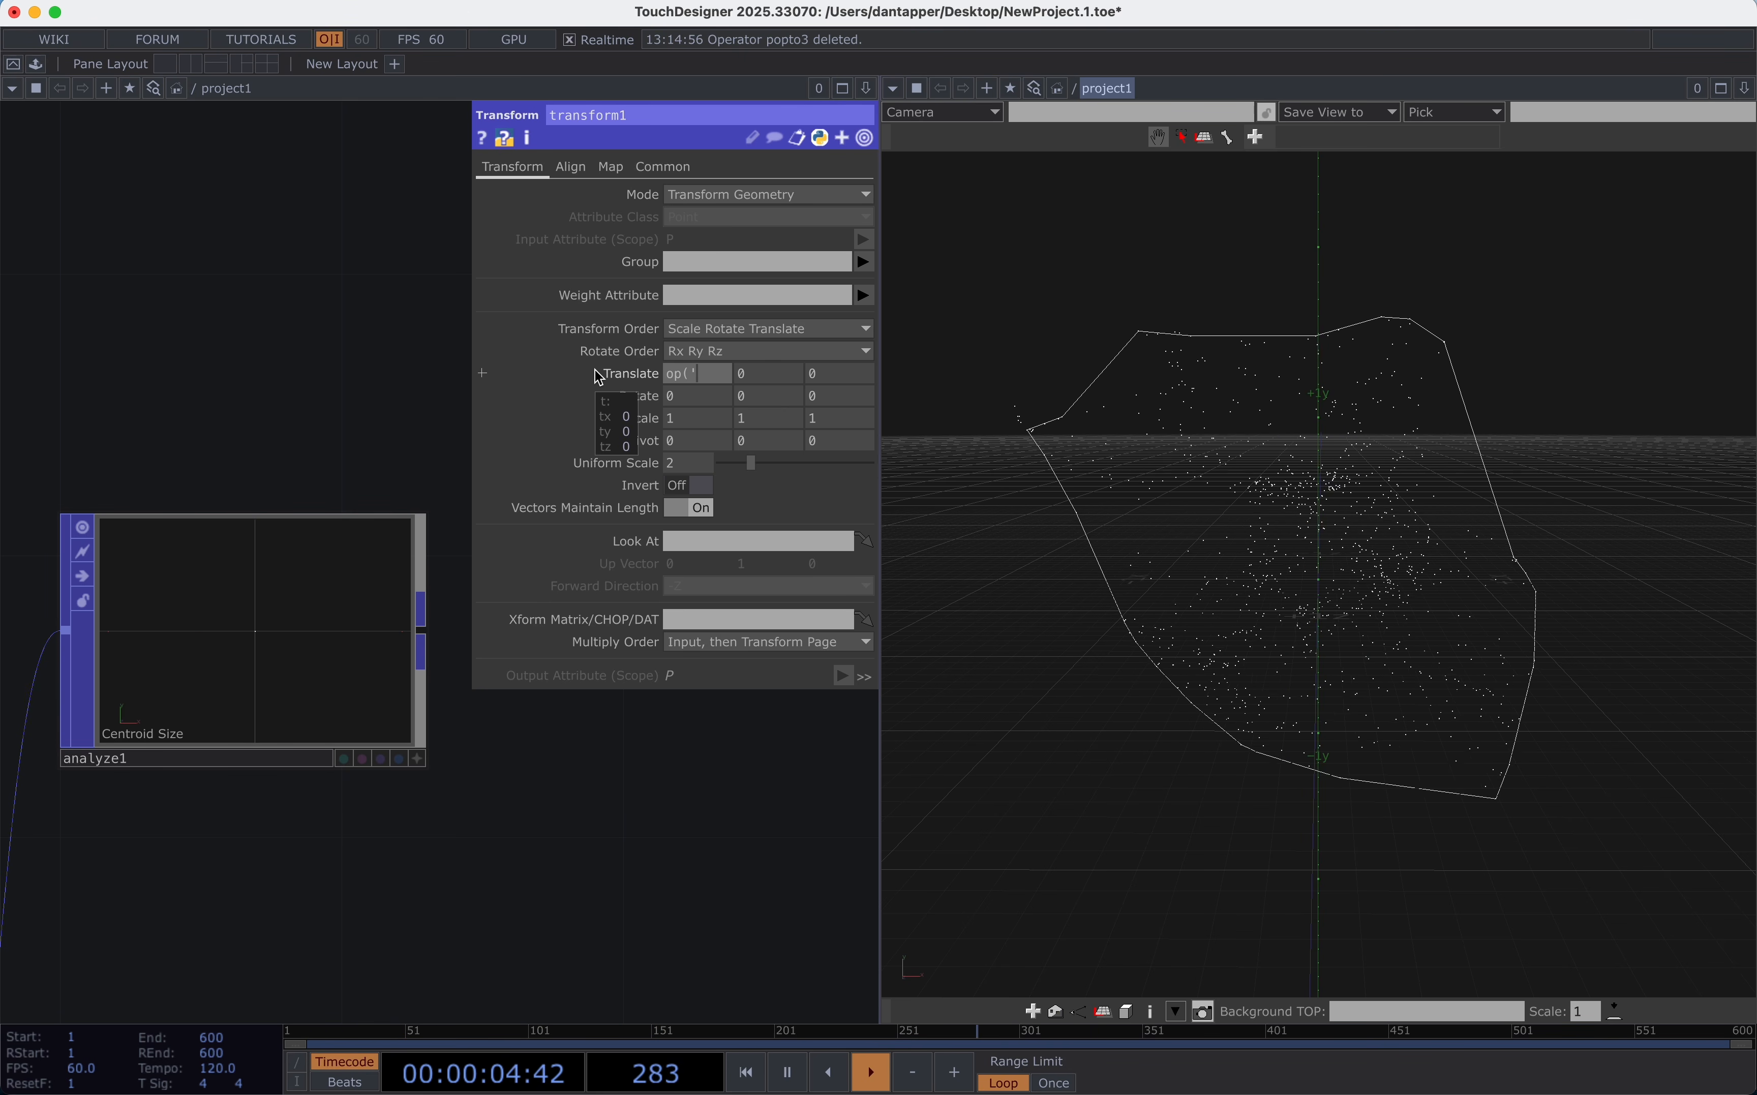
type("analyz")
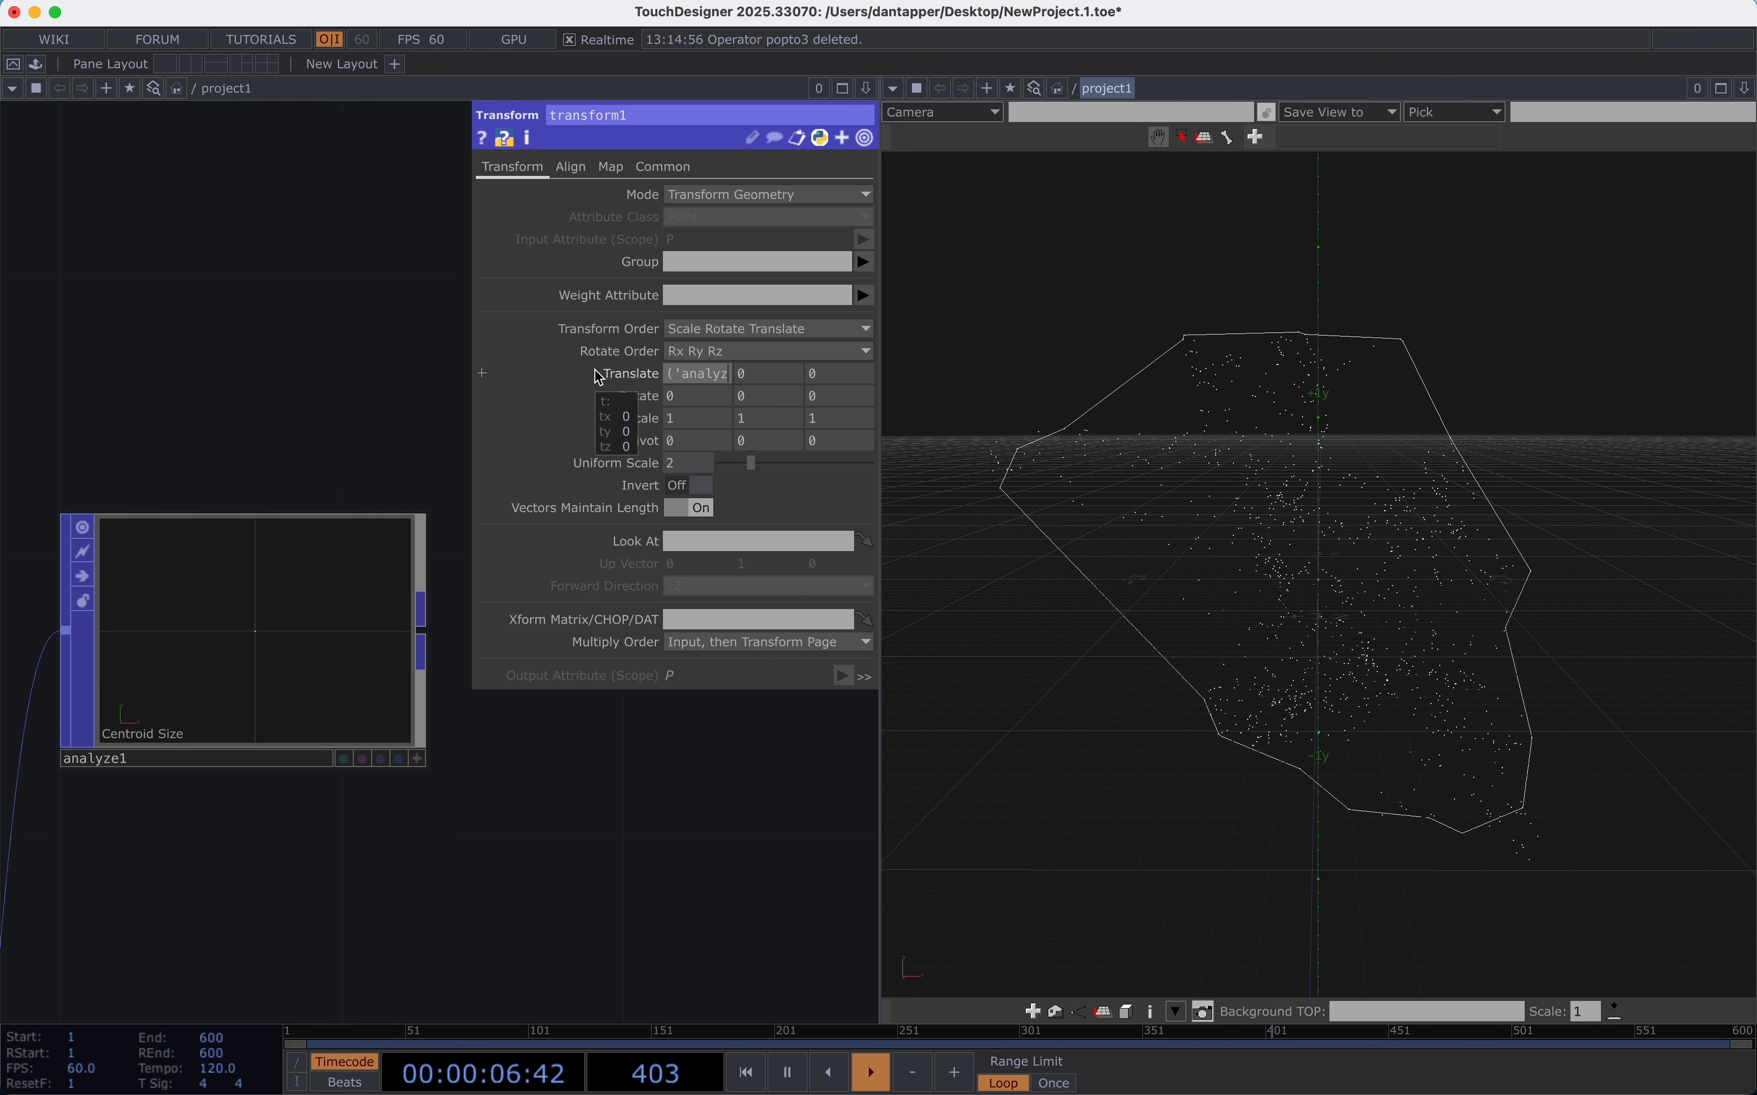
type("e1')")
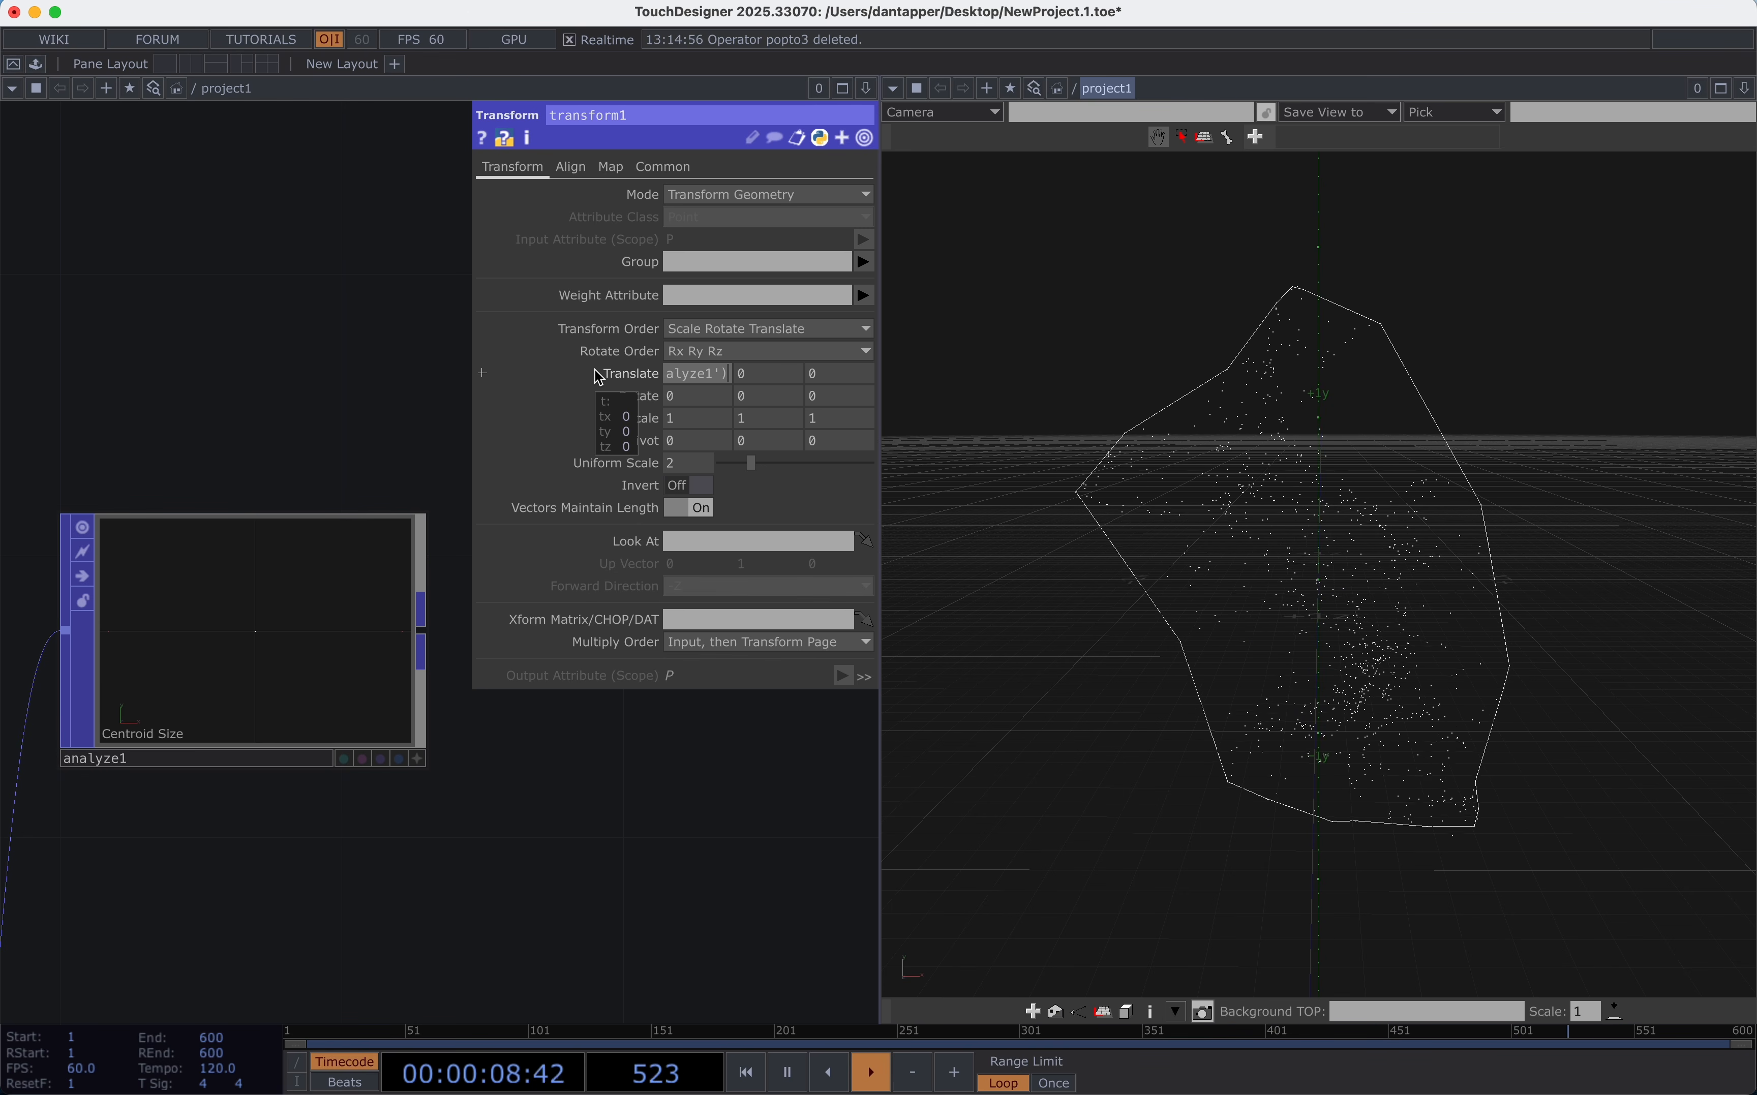
middle_click(224, 890)
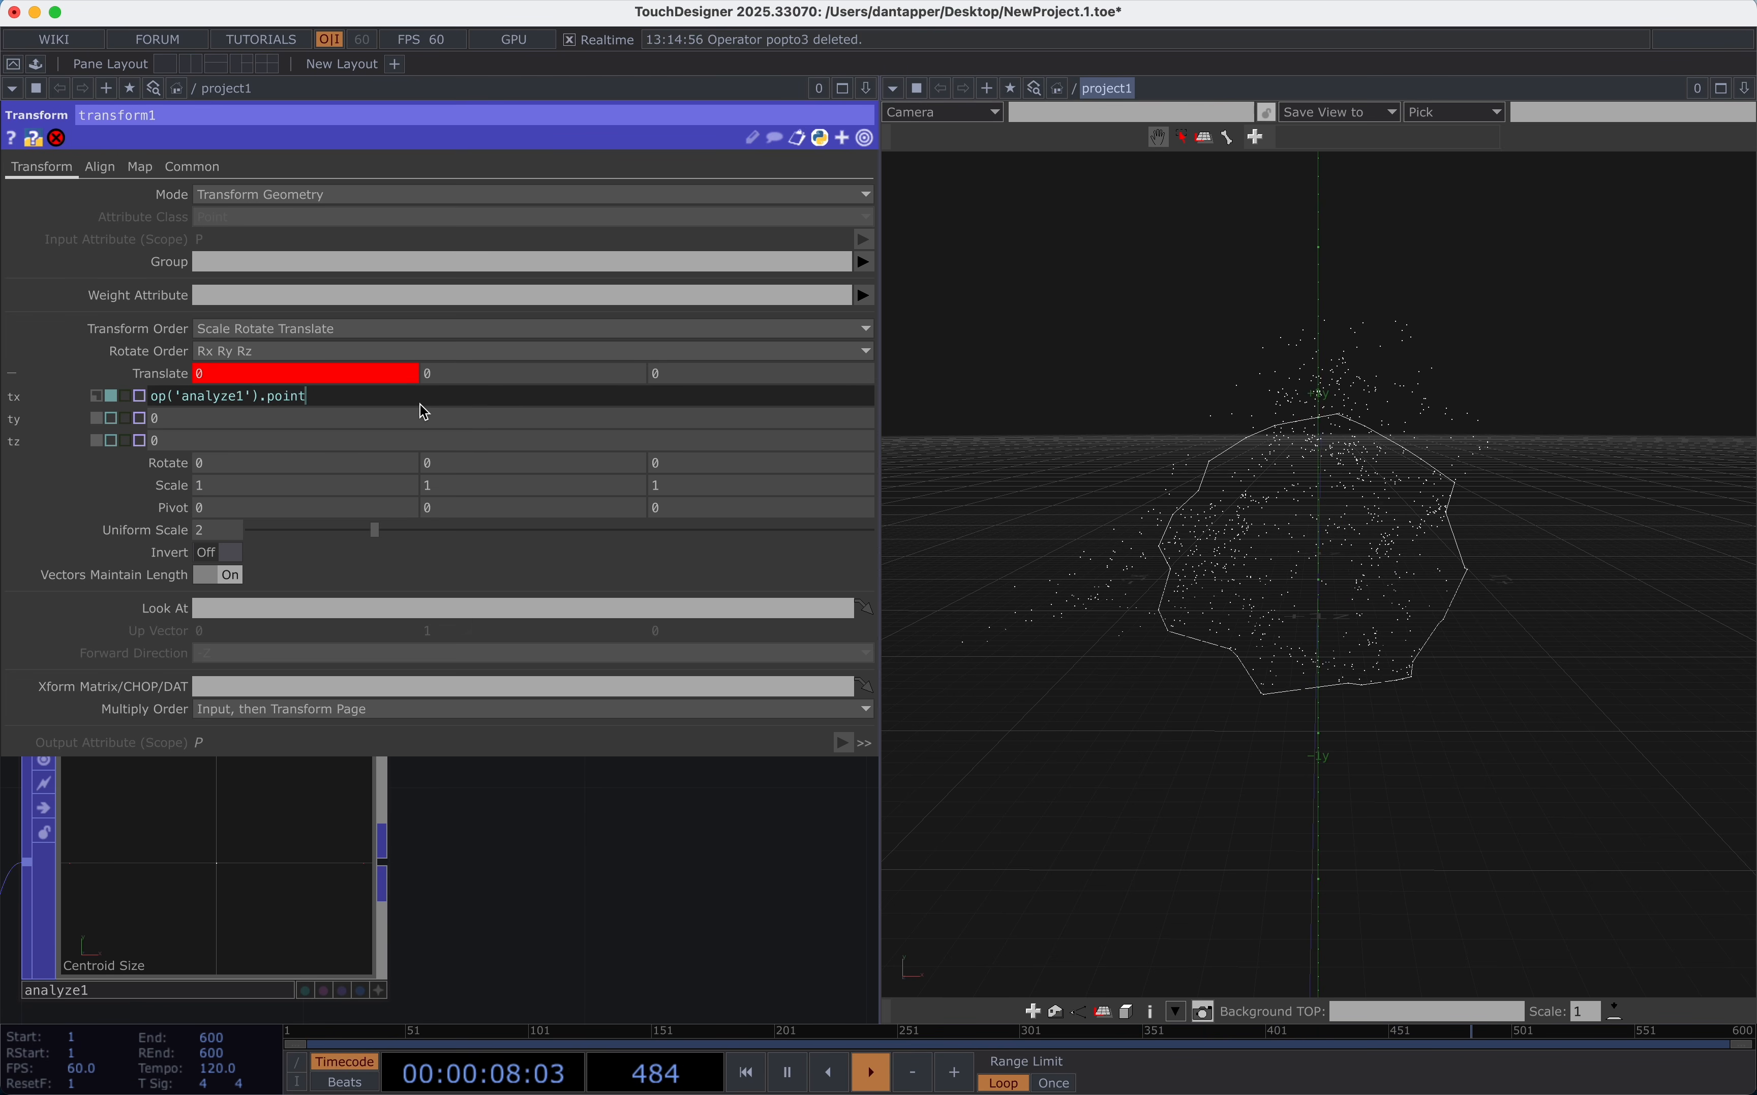
type("(")
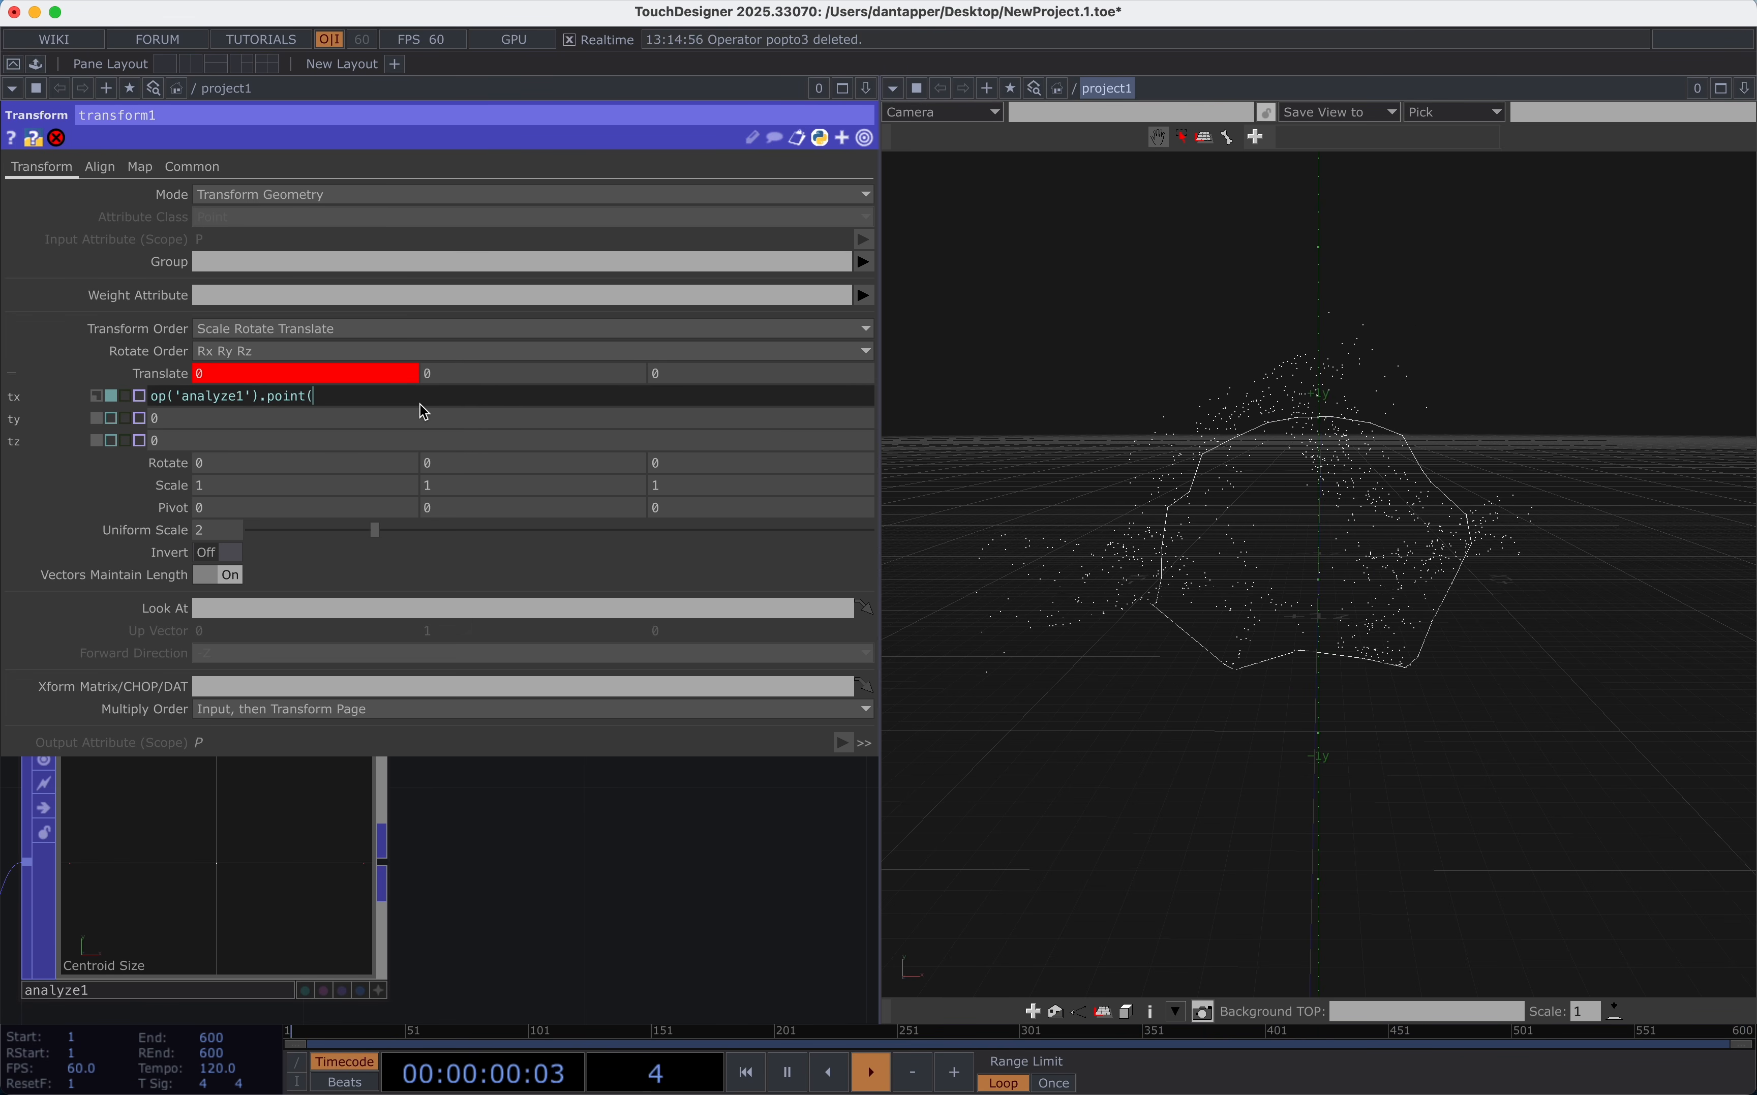
type("'S")
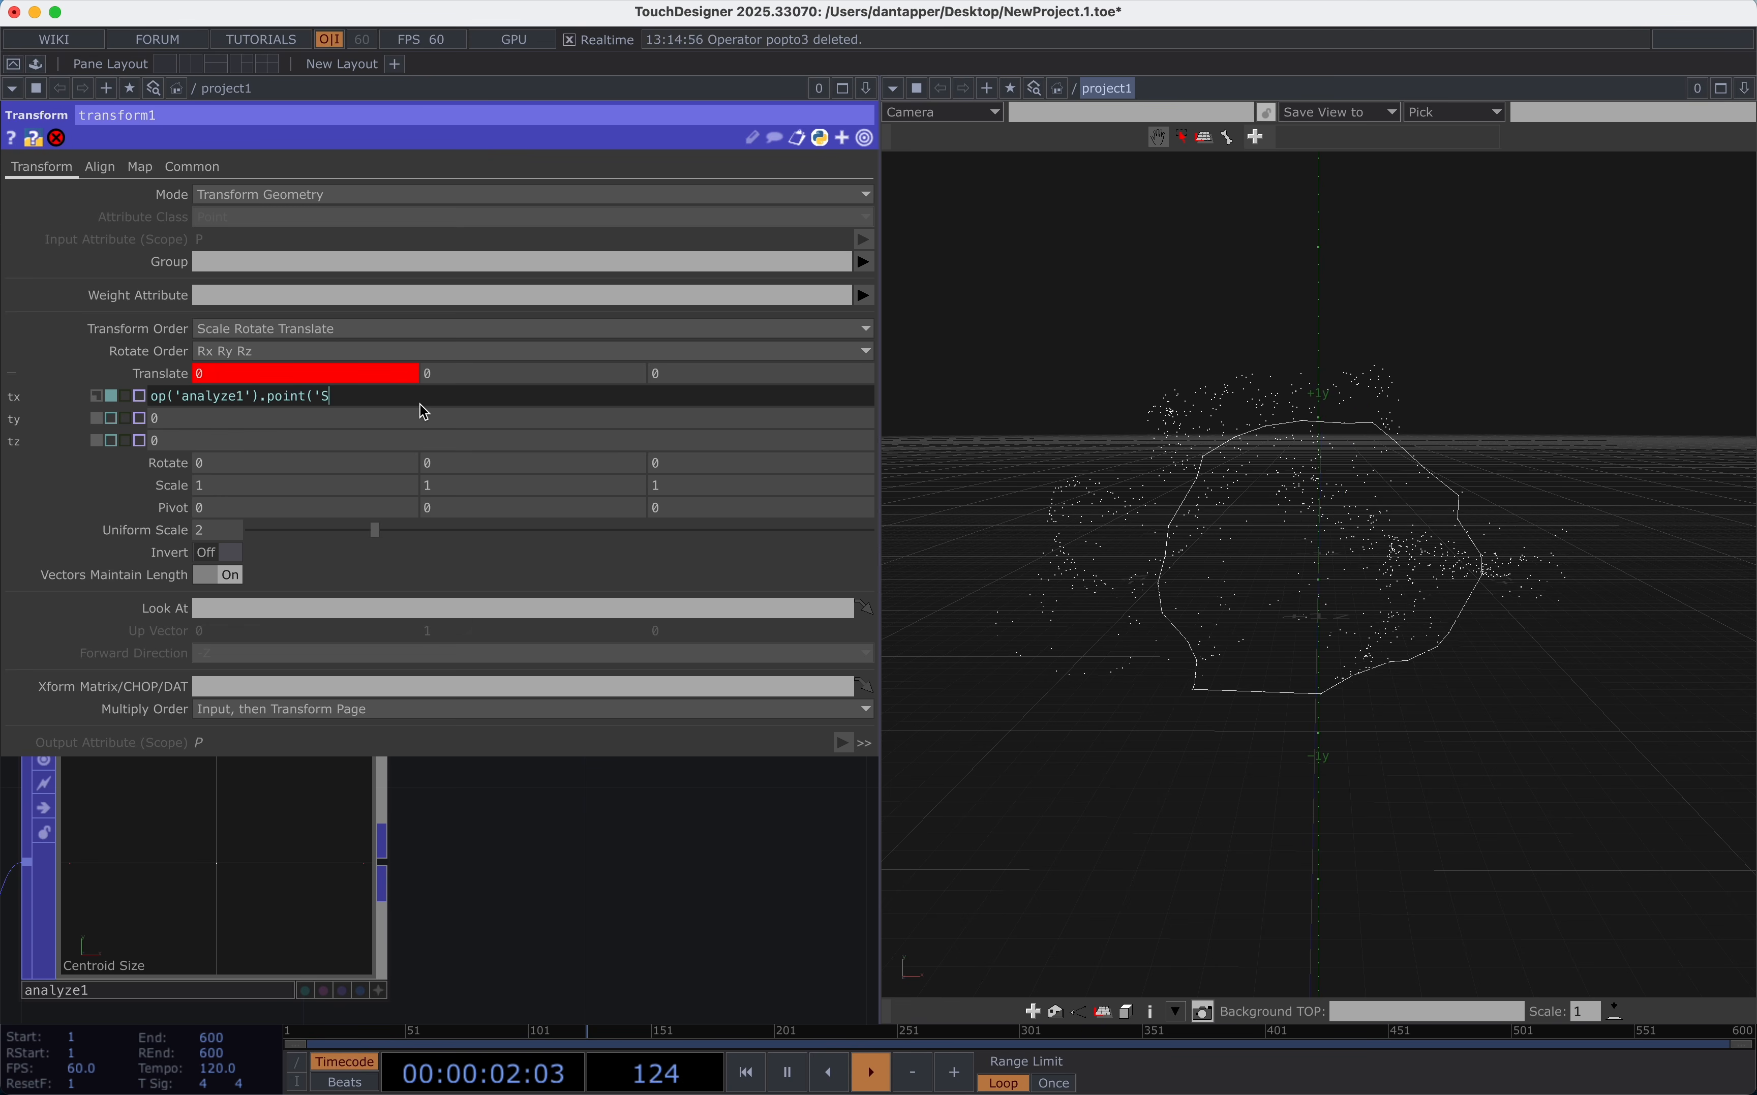
type("ize' , 0")
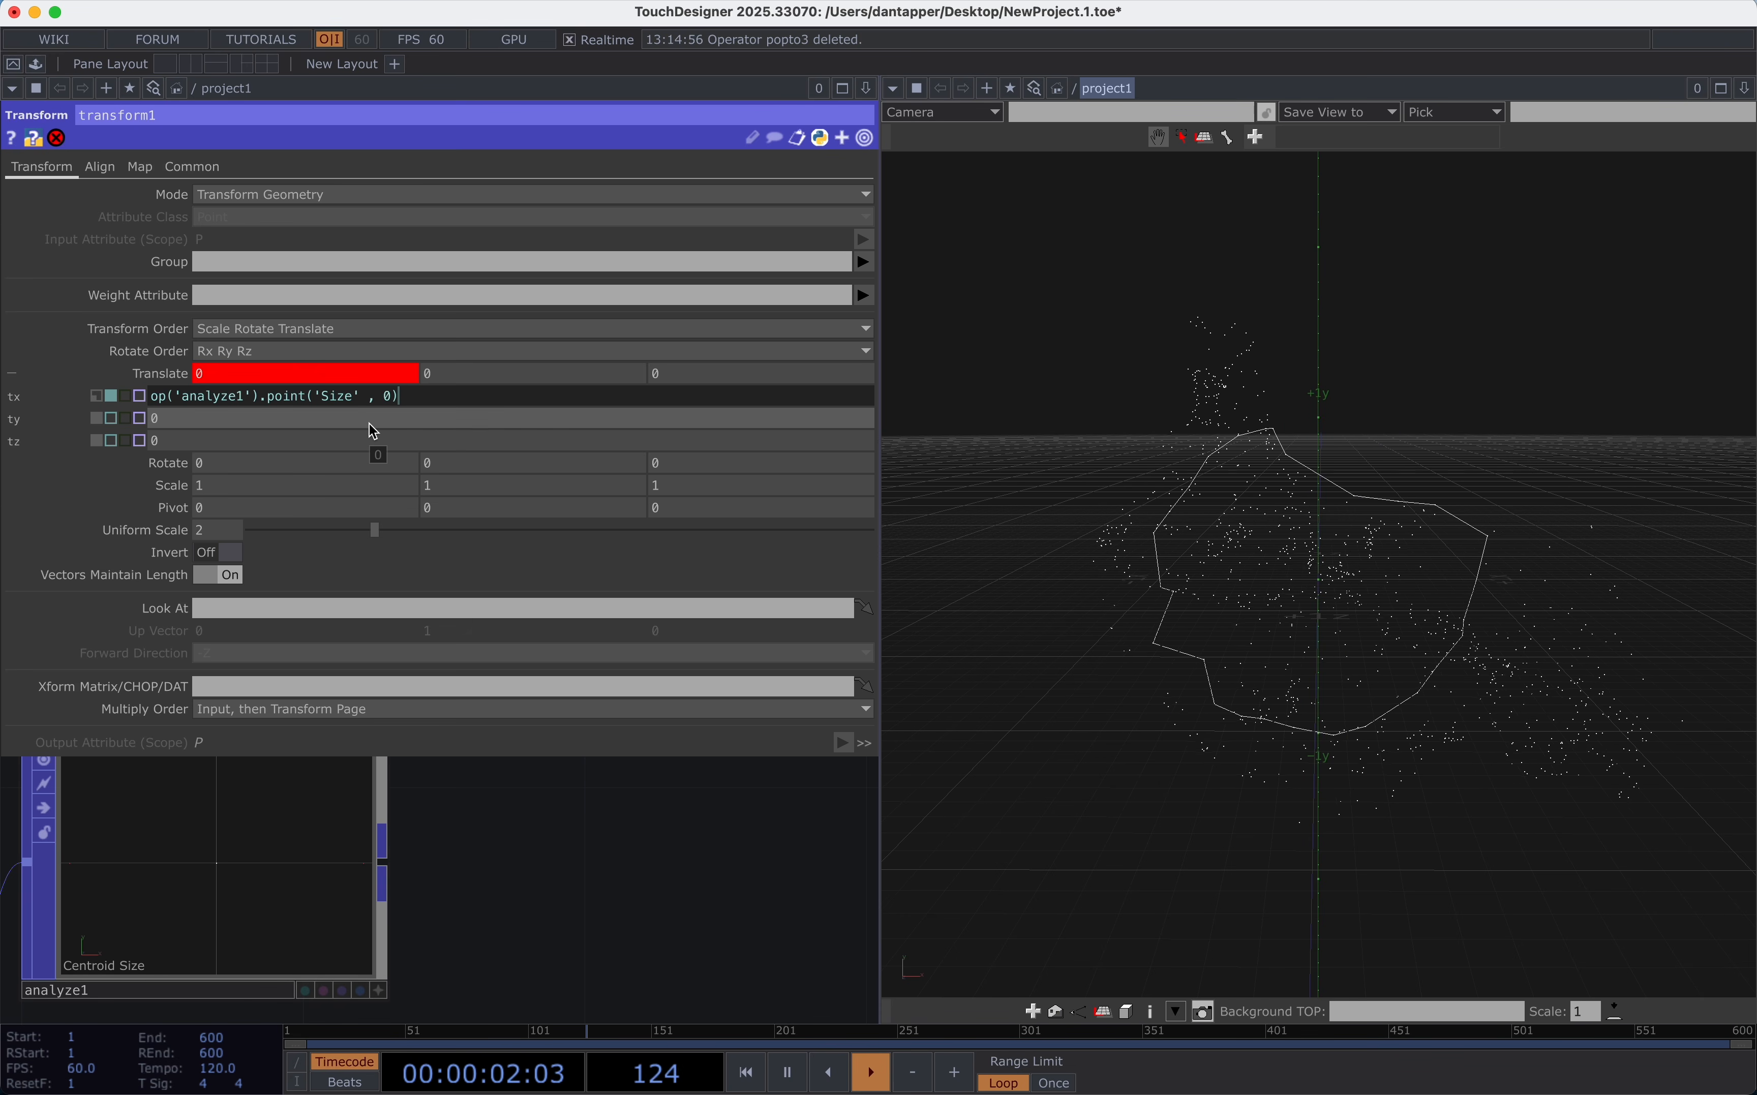
key("Return")
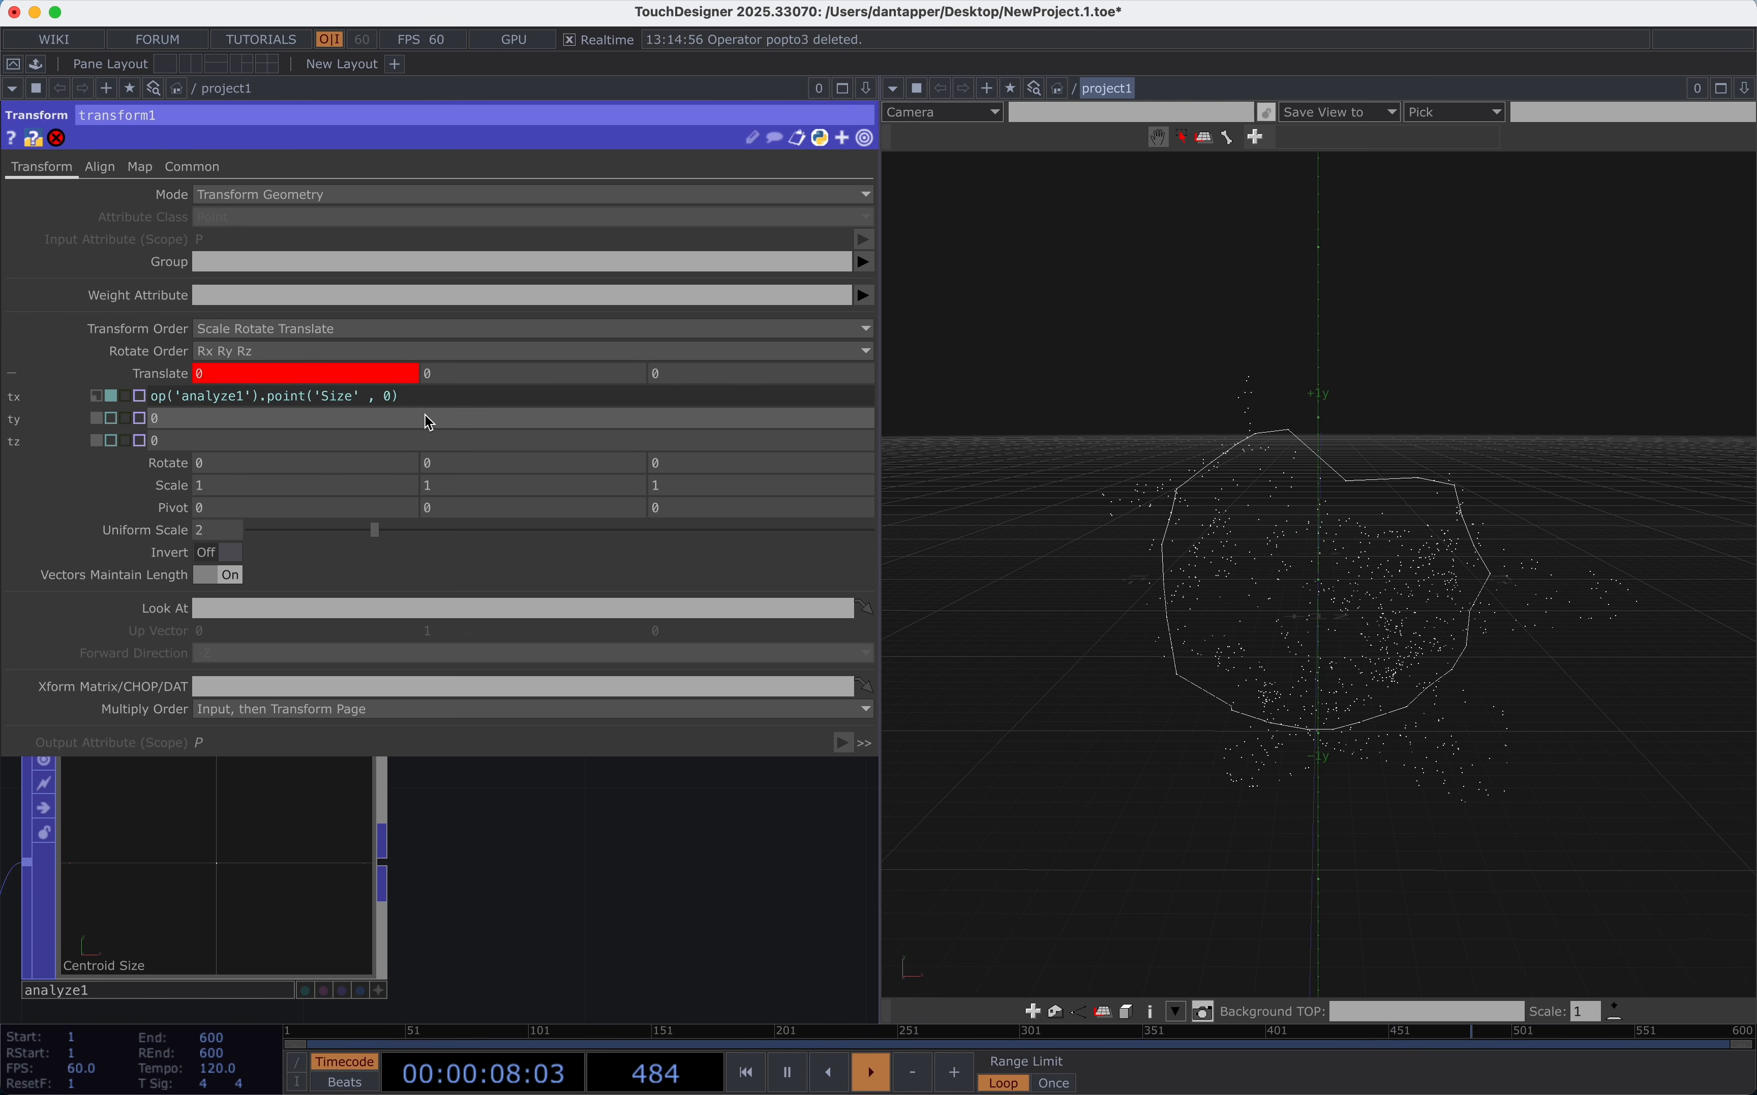
Check analyze1's point attributes and append the component index [0] to the Translate X expression.
middle_click_drag(191, 903, 381, 1007)
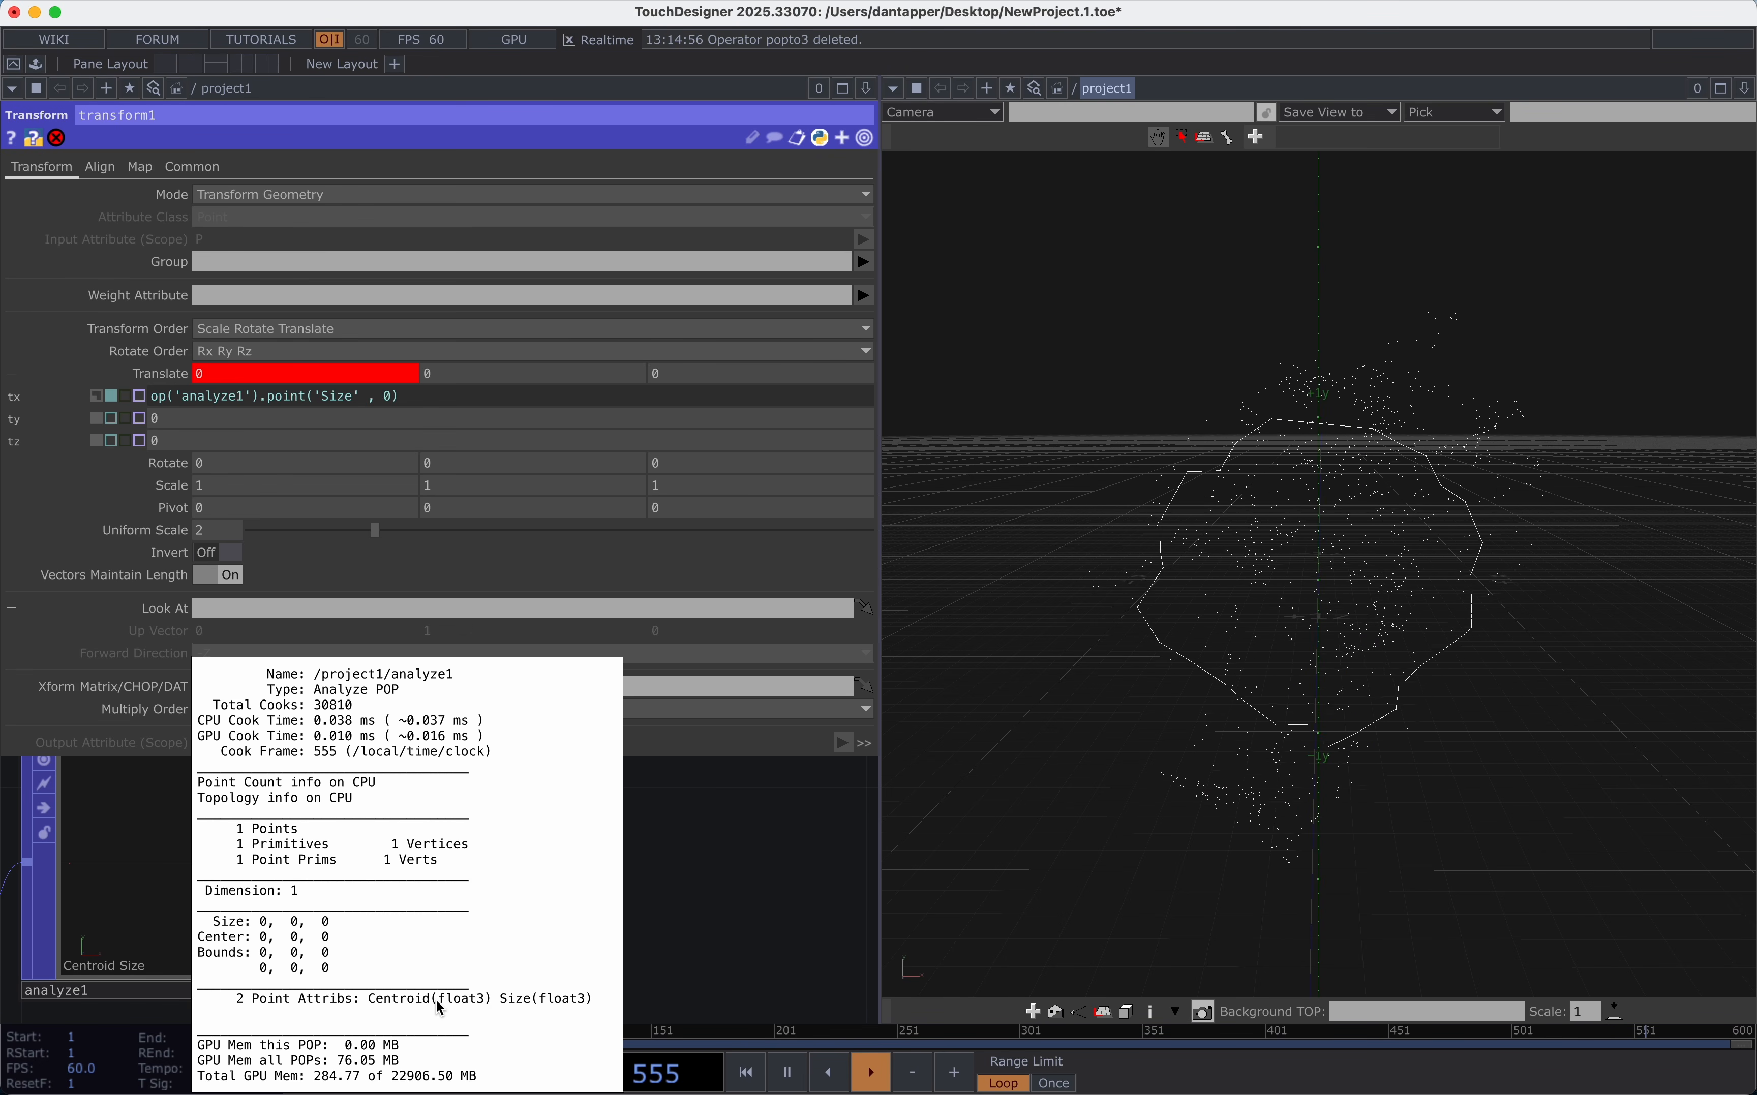
middle_click_drag(444, 835, 420, 403)
left_click(419, 402)
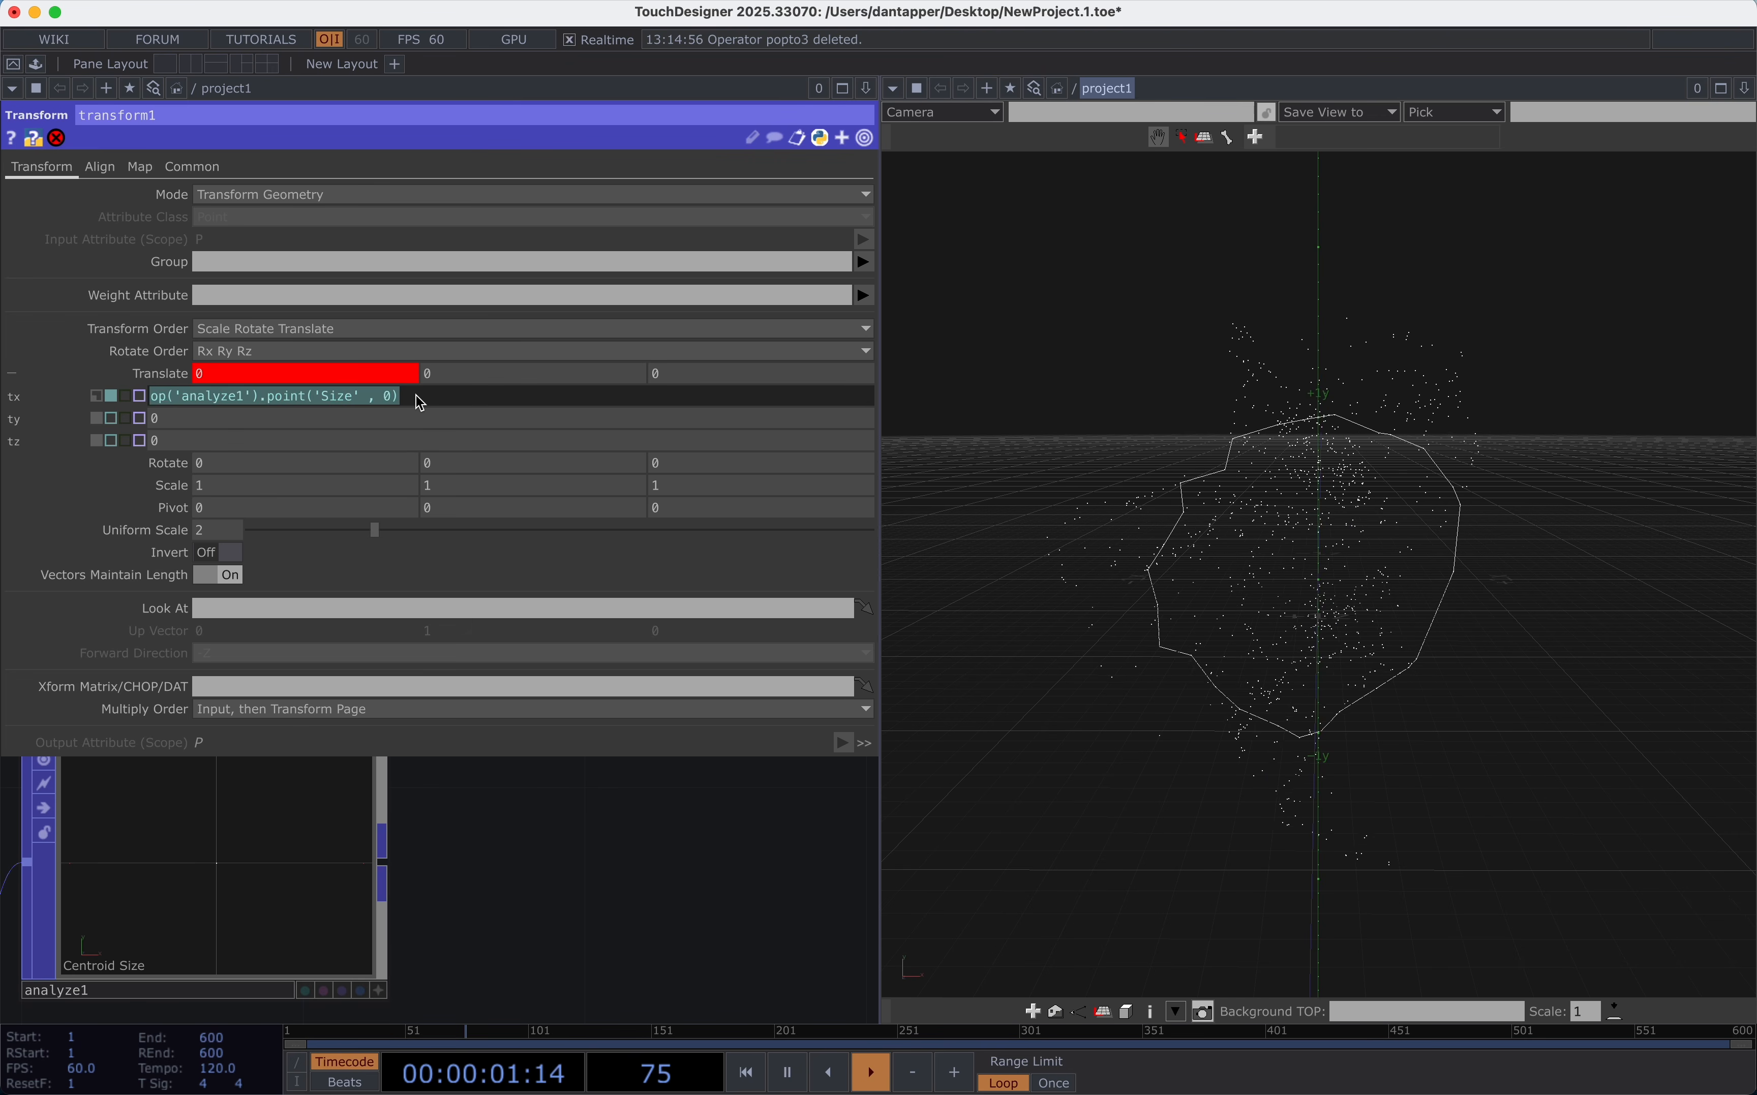
left_click(420, 403)
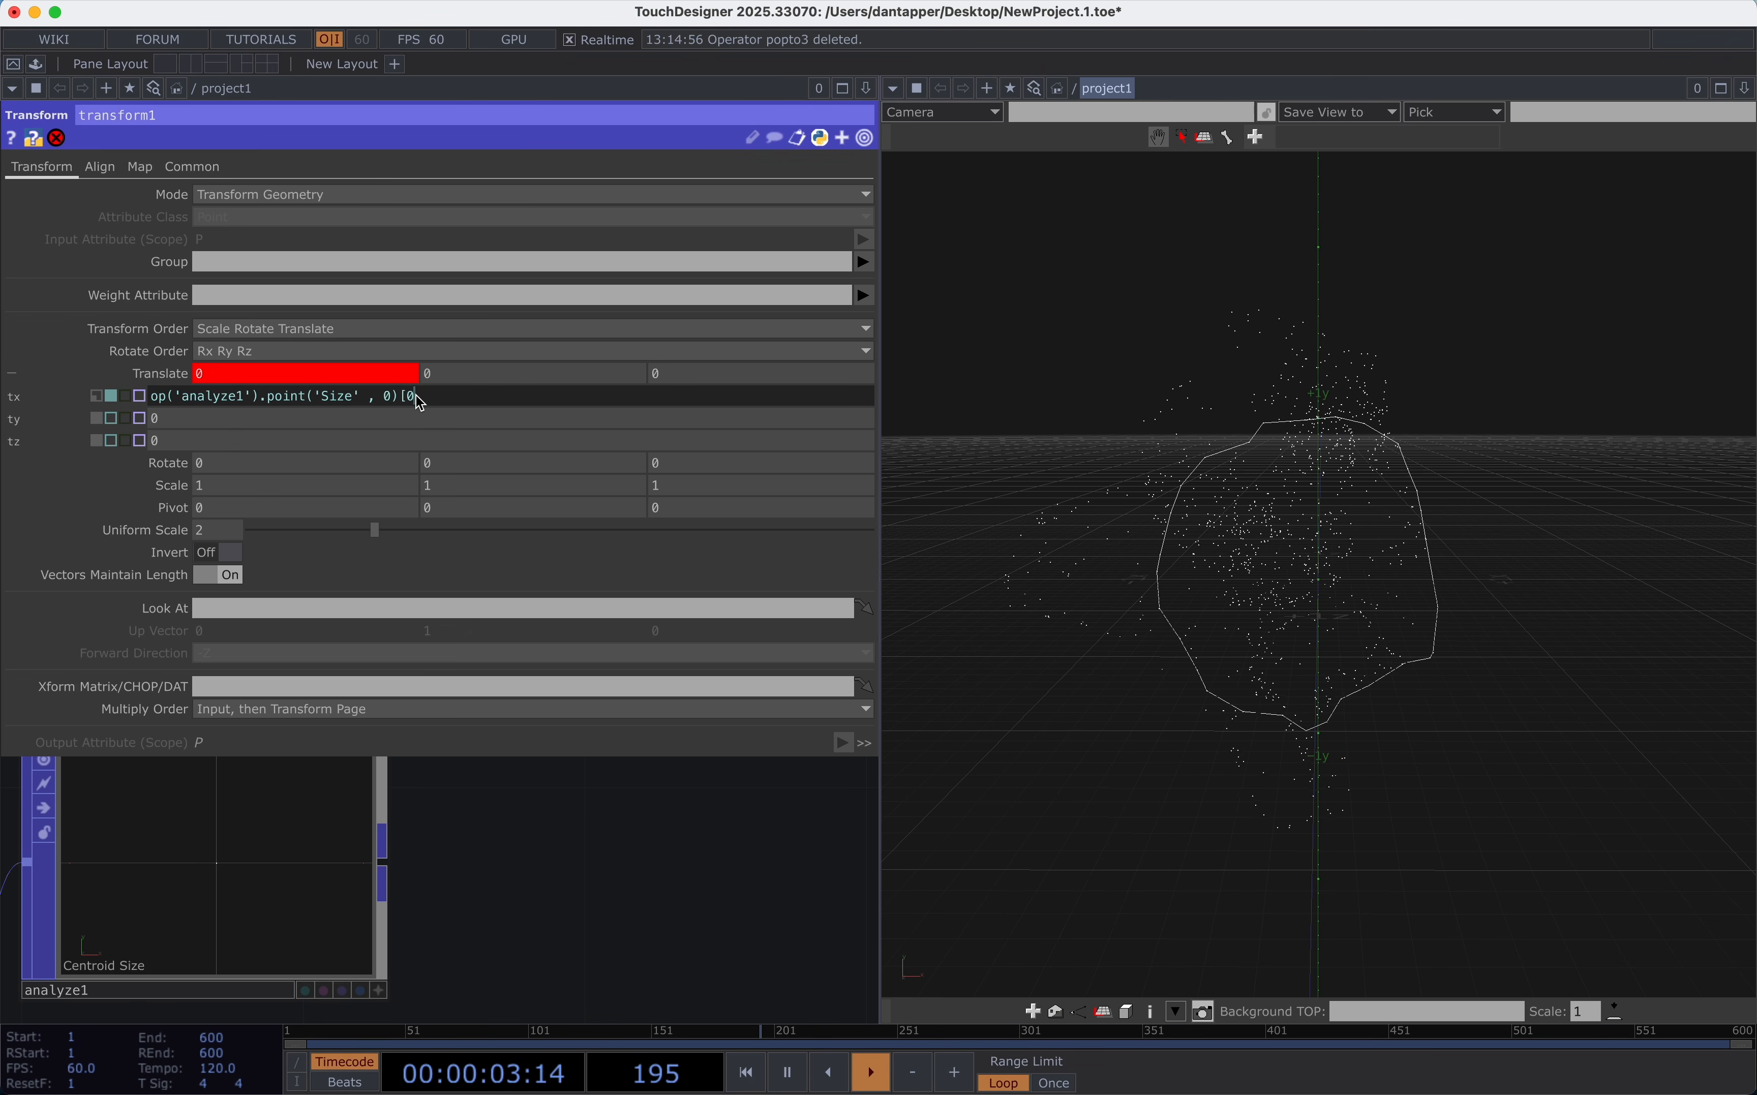
key("Return")
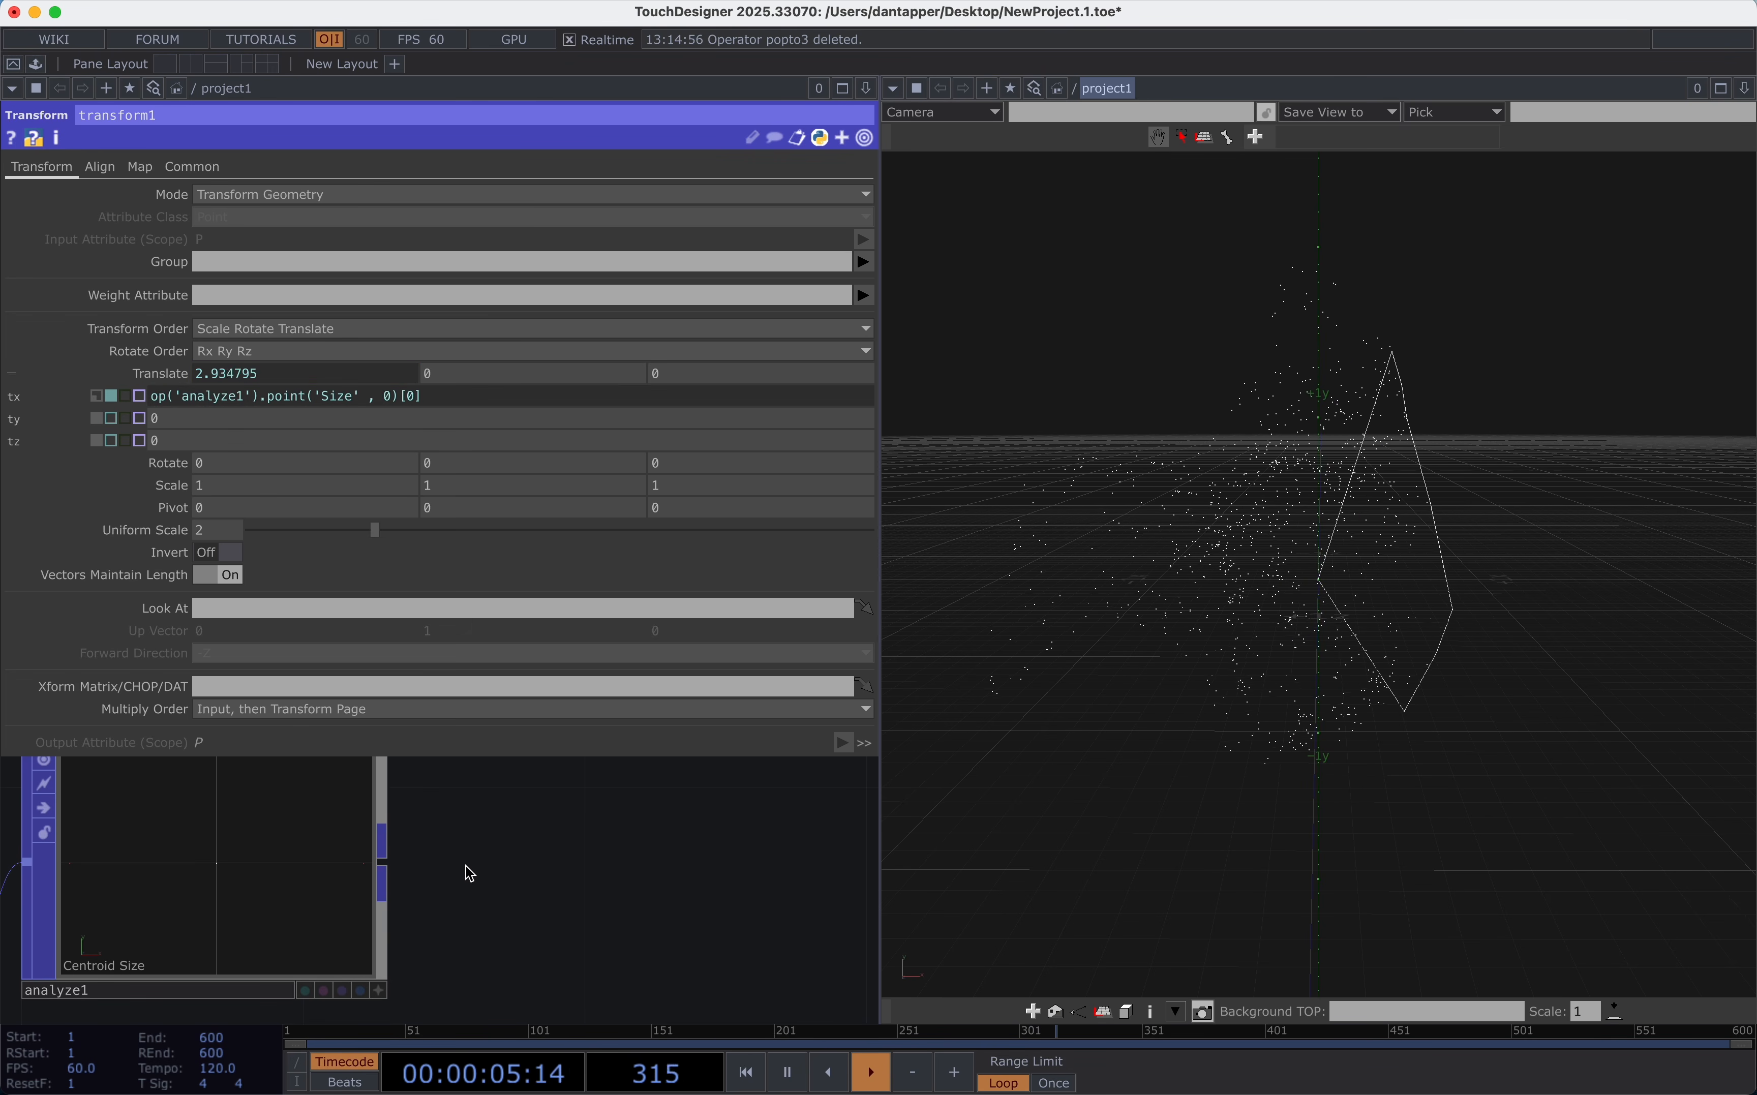
Copy the Translate X expression to Translate Y and change its component index to [1].
left_click(433, 397)
key("super+c")
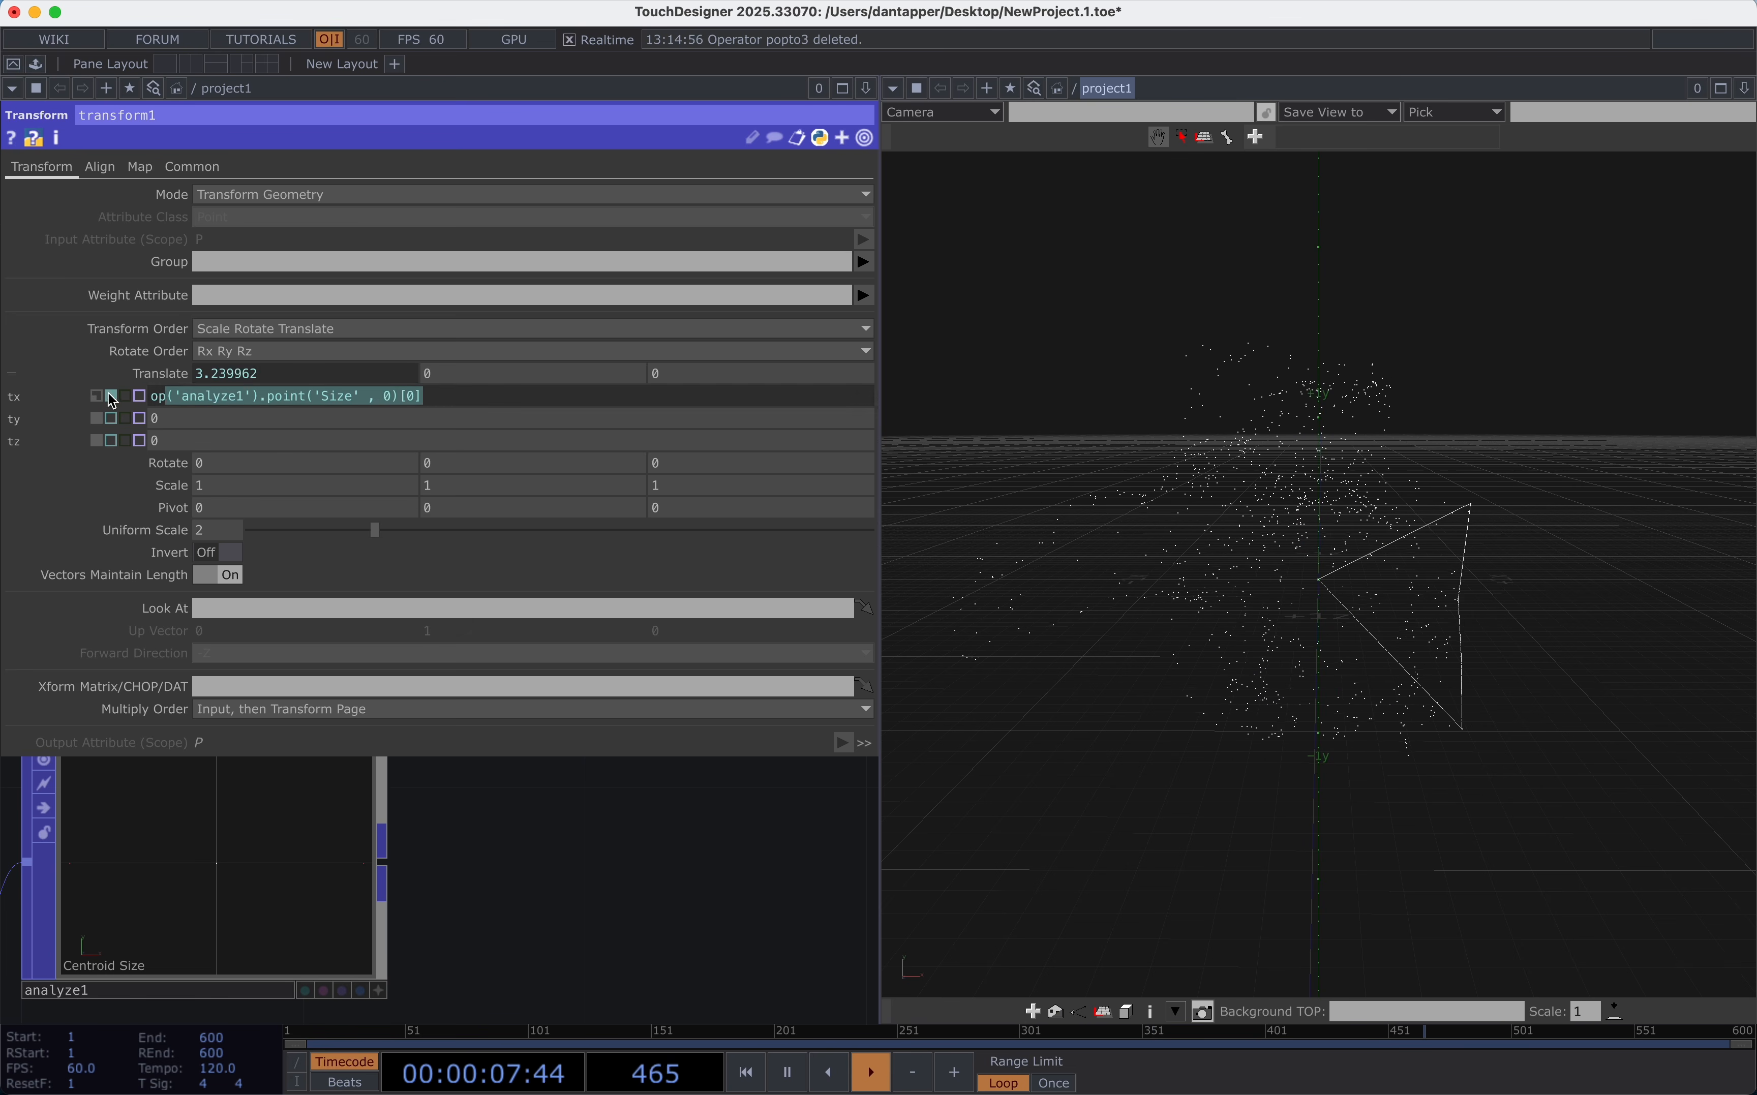
left_click(506, 374)
key("super+v")
left_click(582, 848)
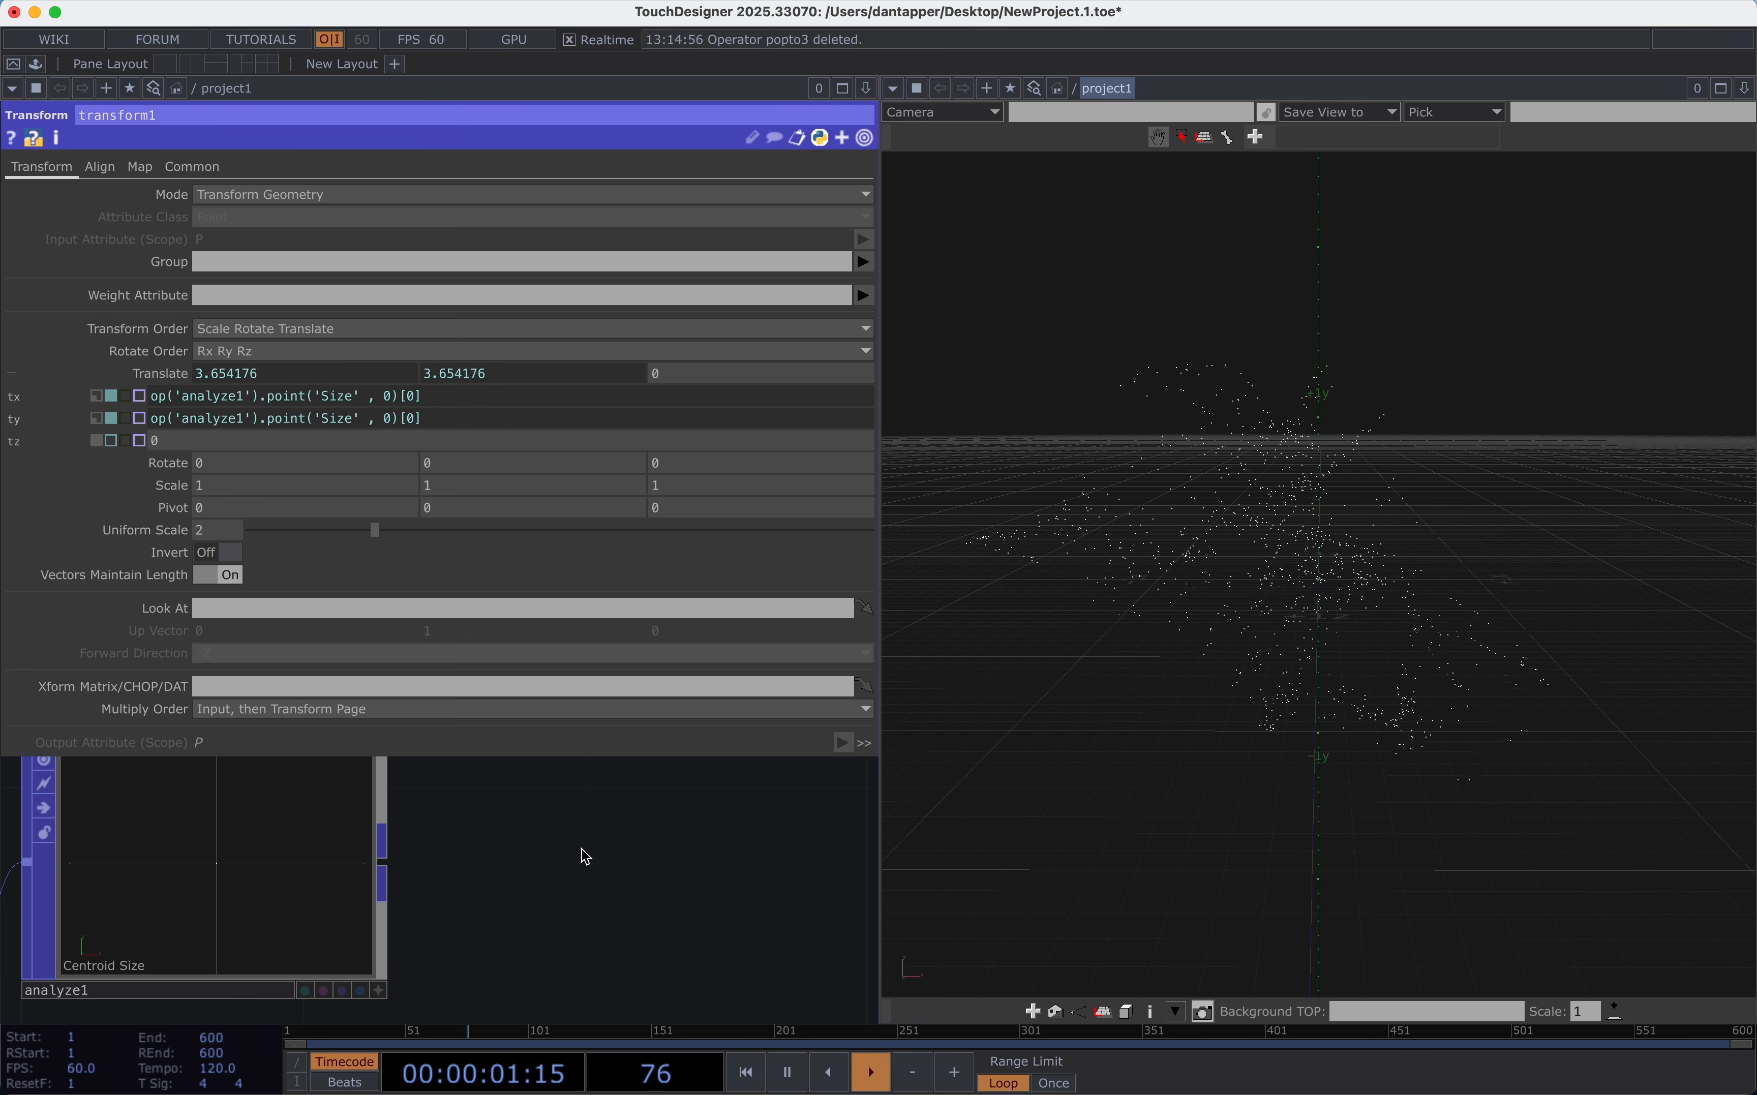
left_click(418, 420)
type("1")
key("Return")
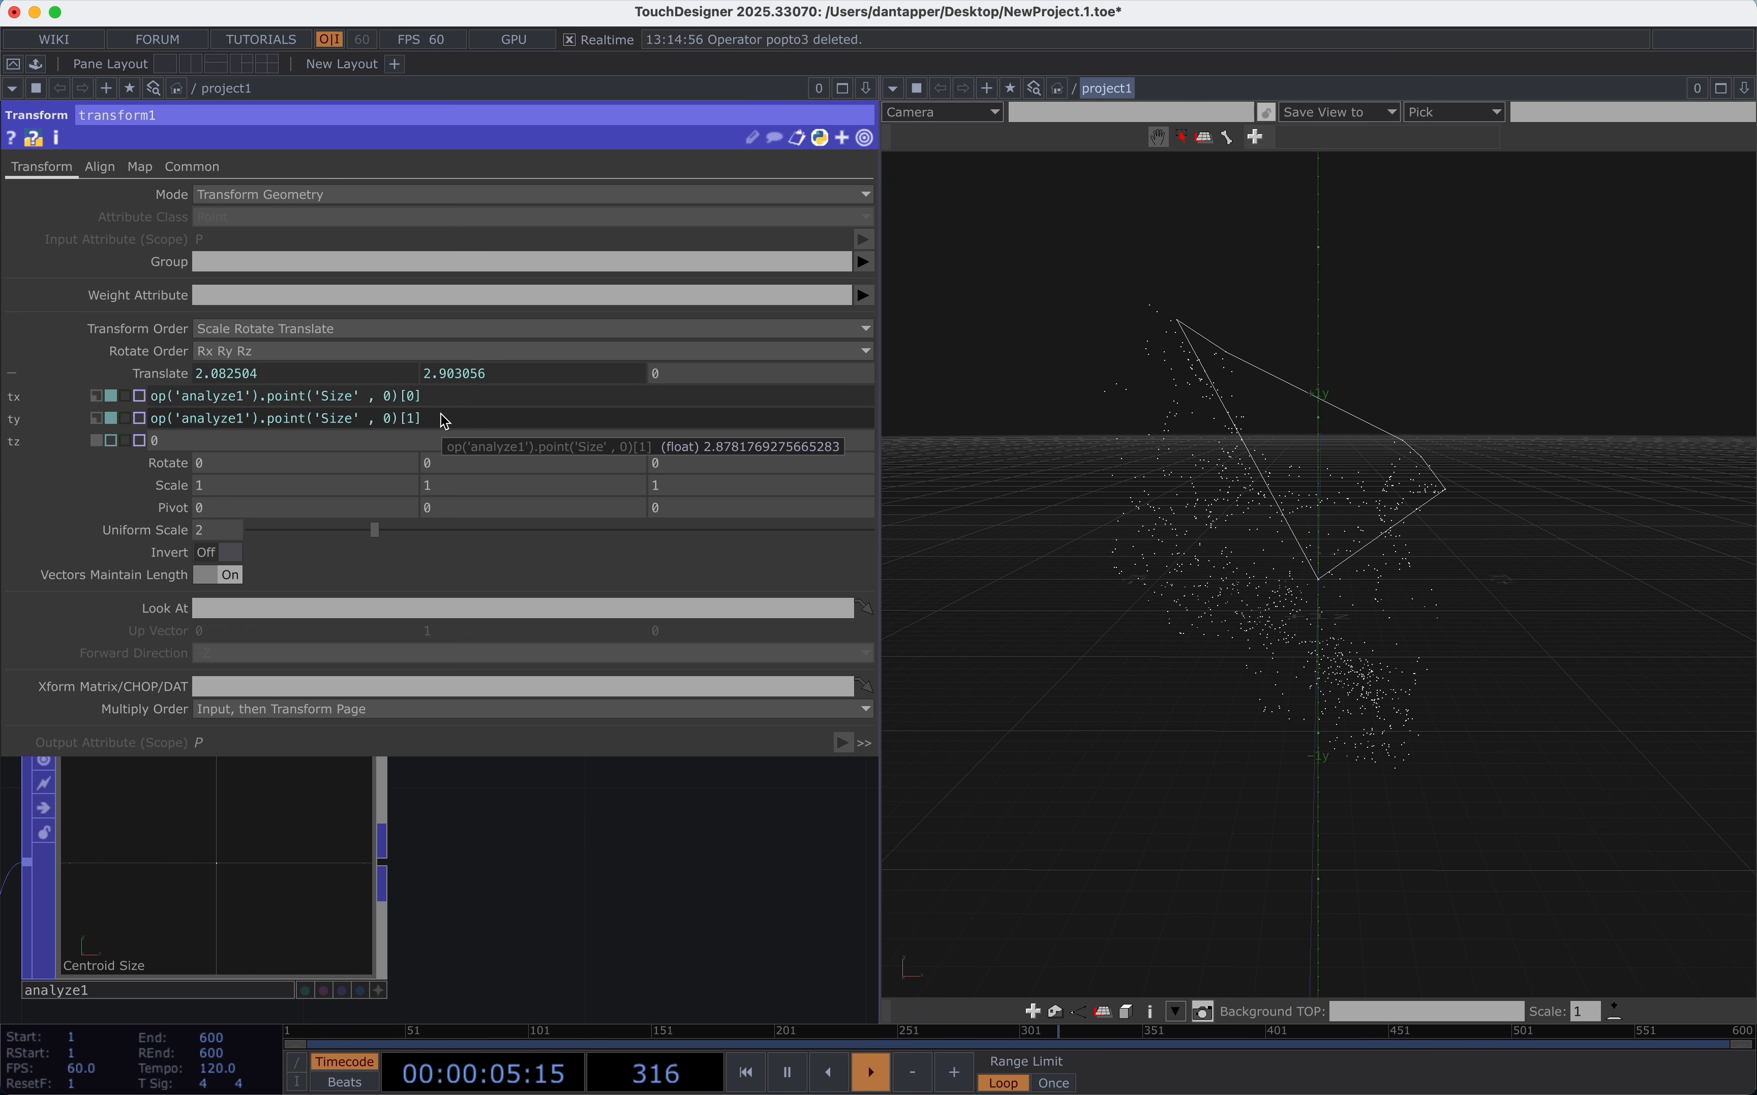
Copy the Translate Y expression to Translate Z and change its component index to [2].
left_click_drag(442, 420, 92, 418)
key("super+c")
left_click(203, 442)
key("super+v")
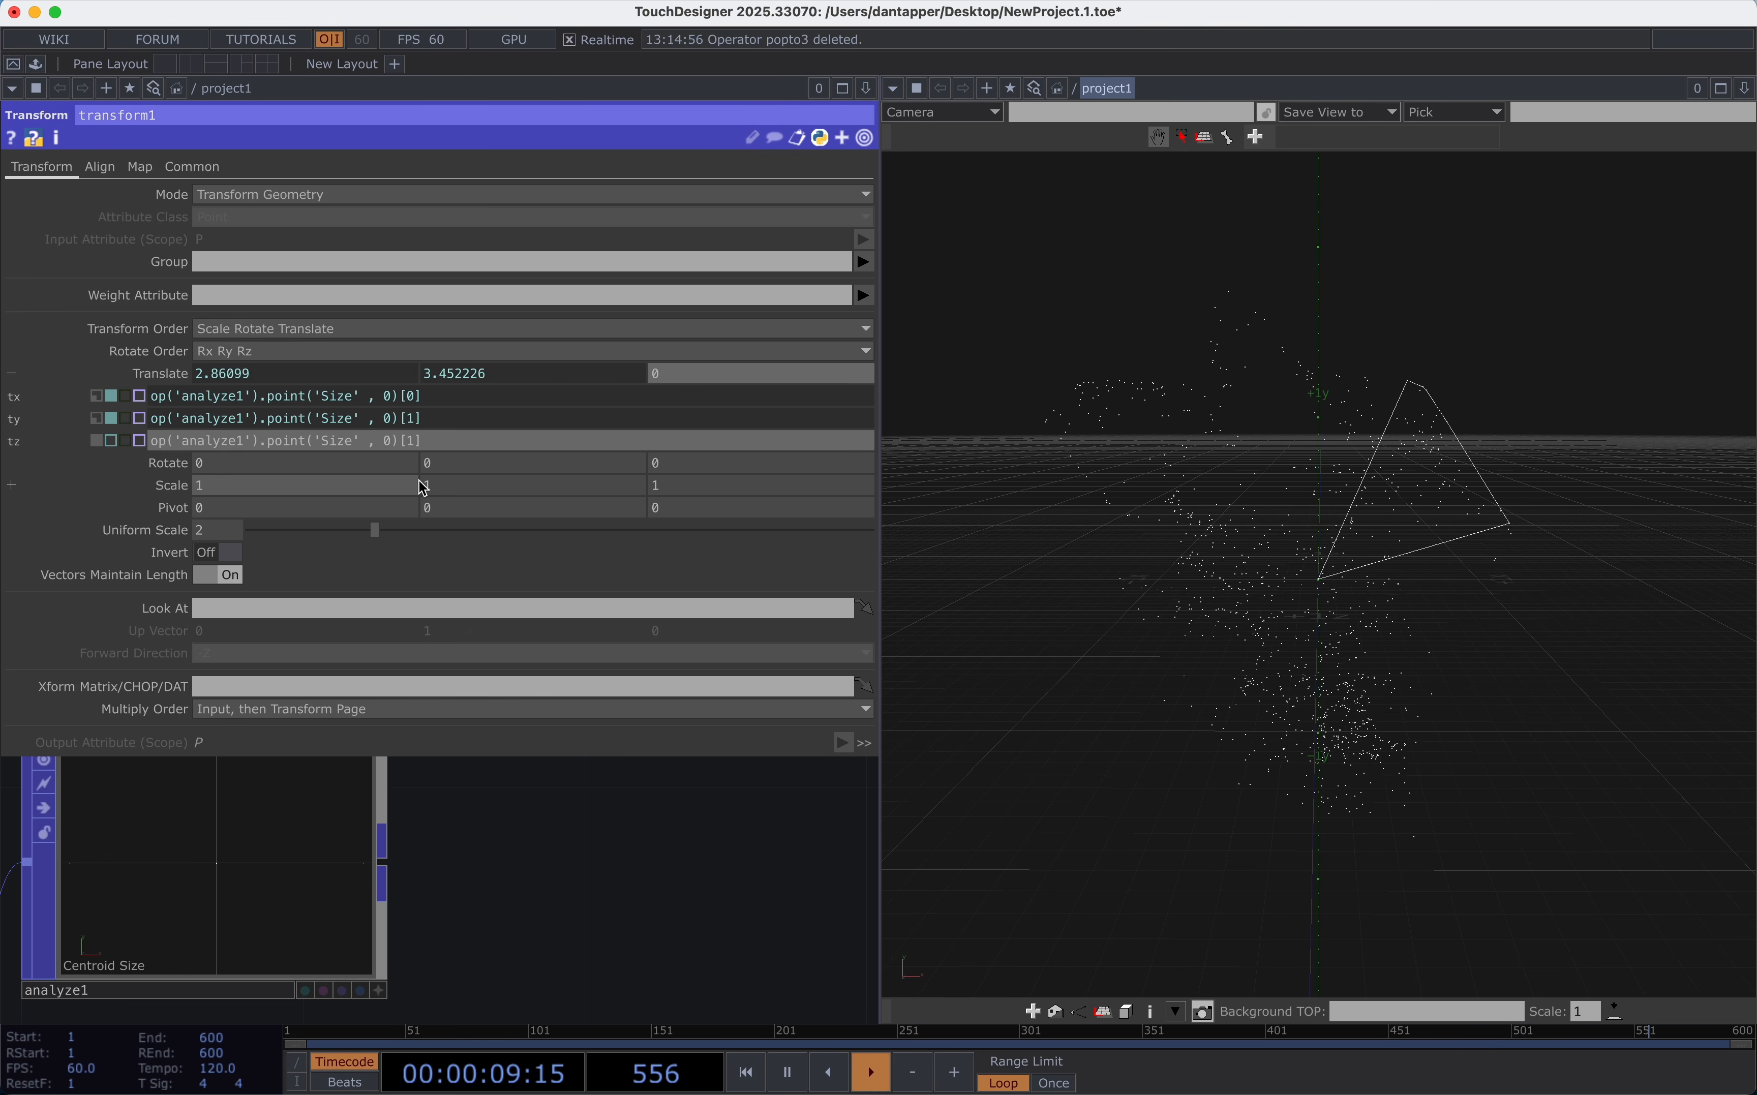
key("BackSpace")
type("2")
key("Return")
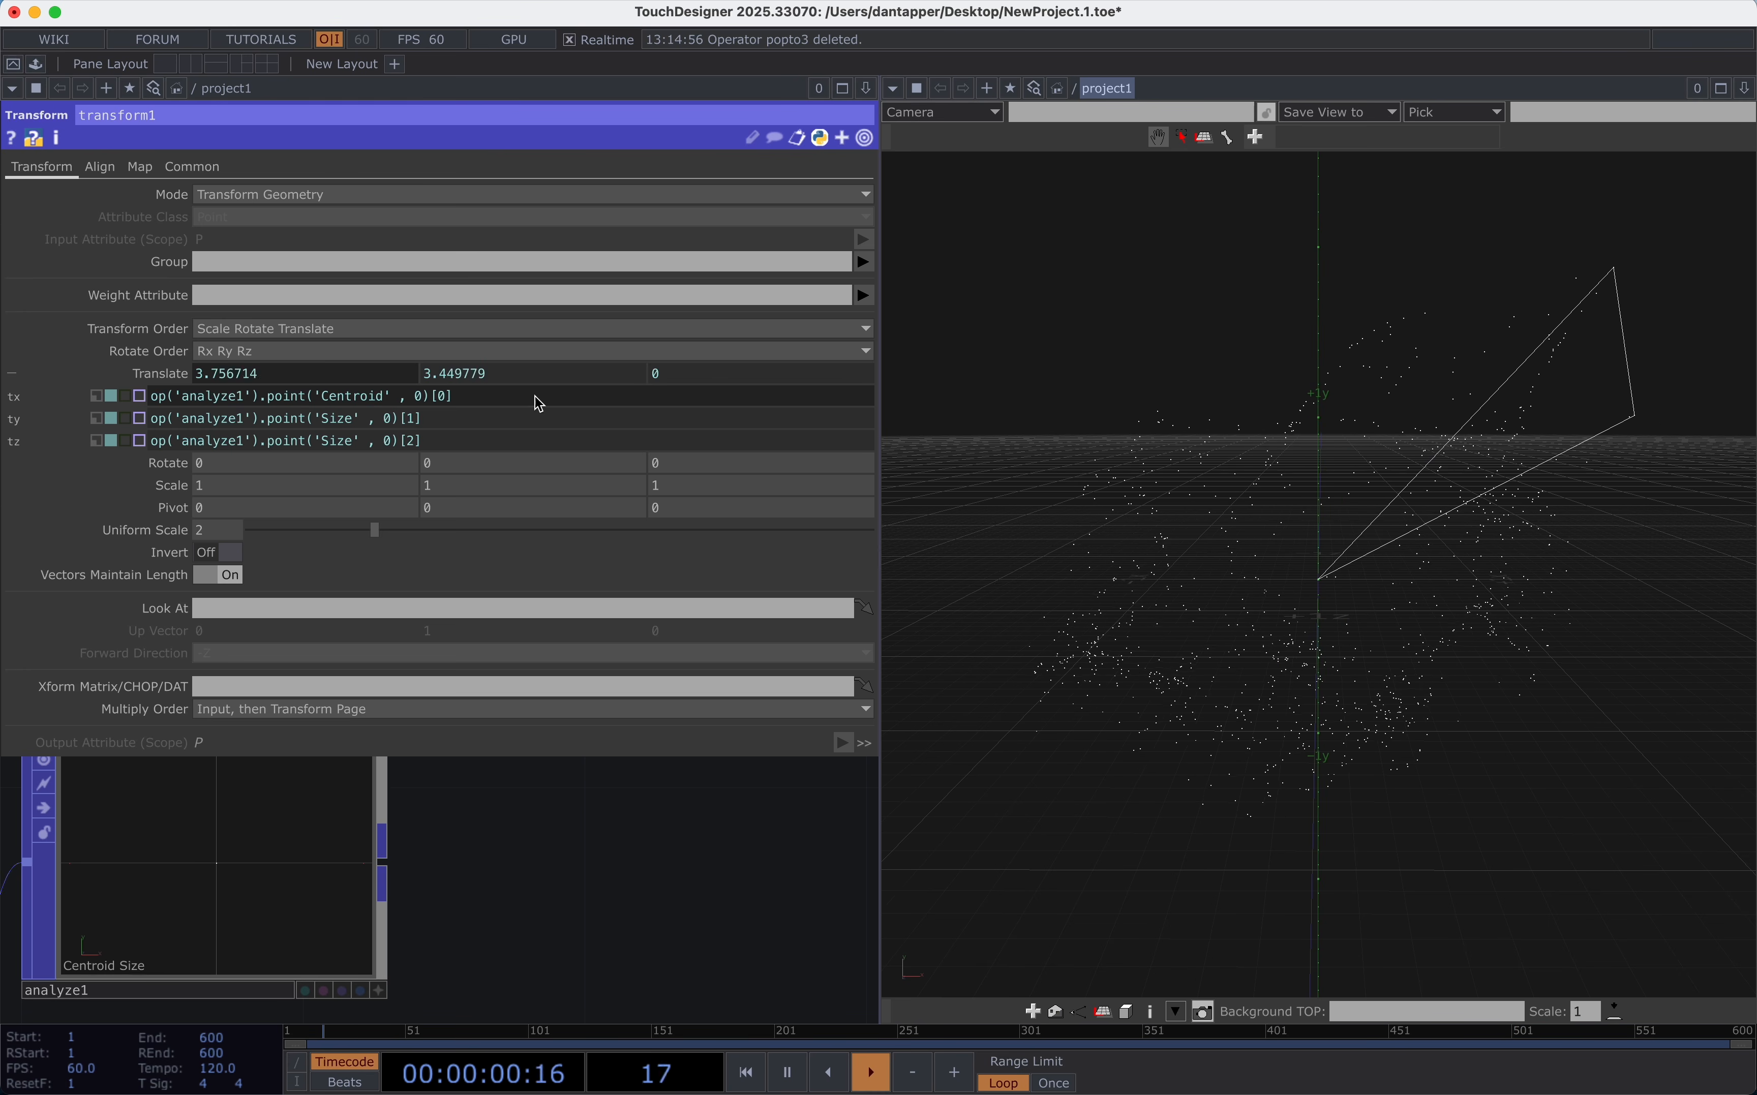
Make all three Translate expressions read the 'Centroid' attribute, and set Uniform Scale to 1.
key("Tab")
left_click(350, 420)
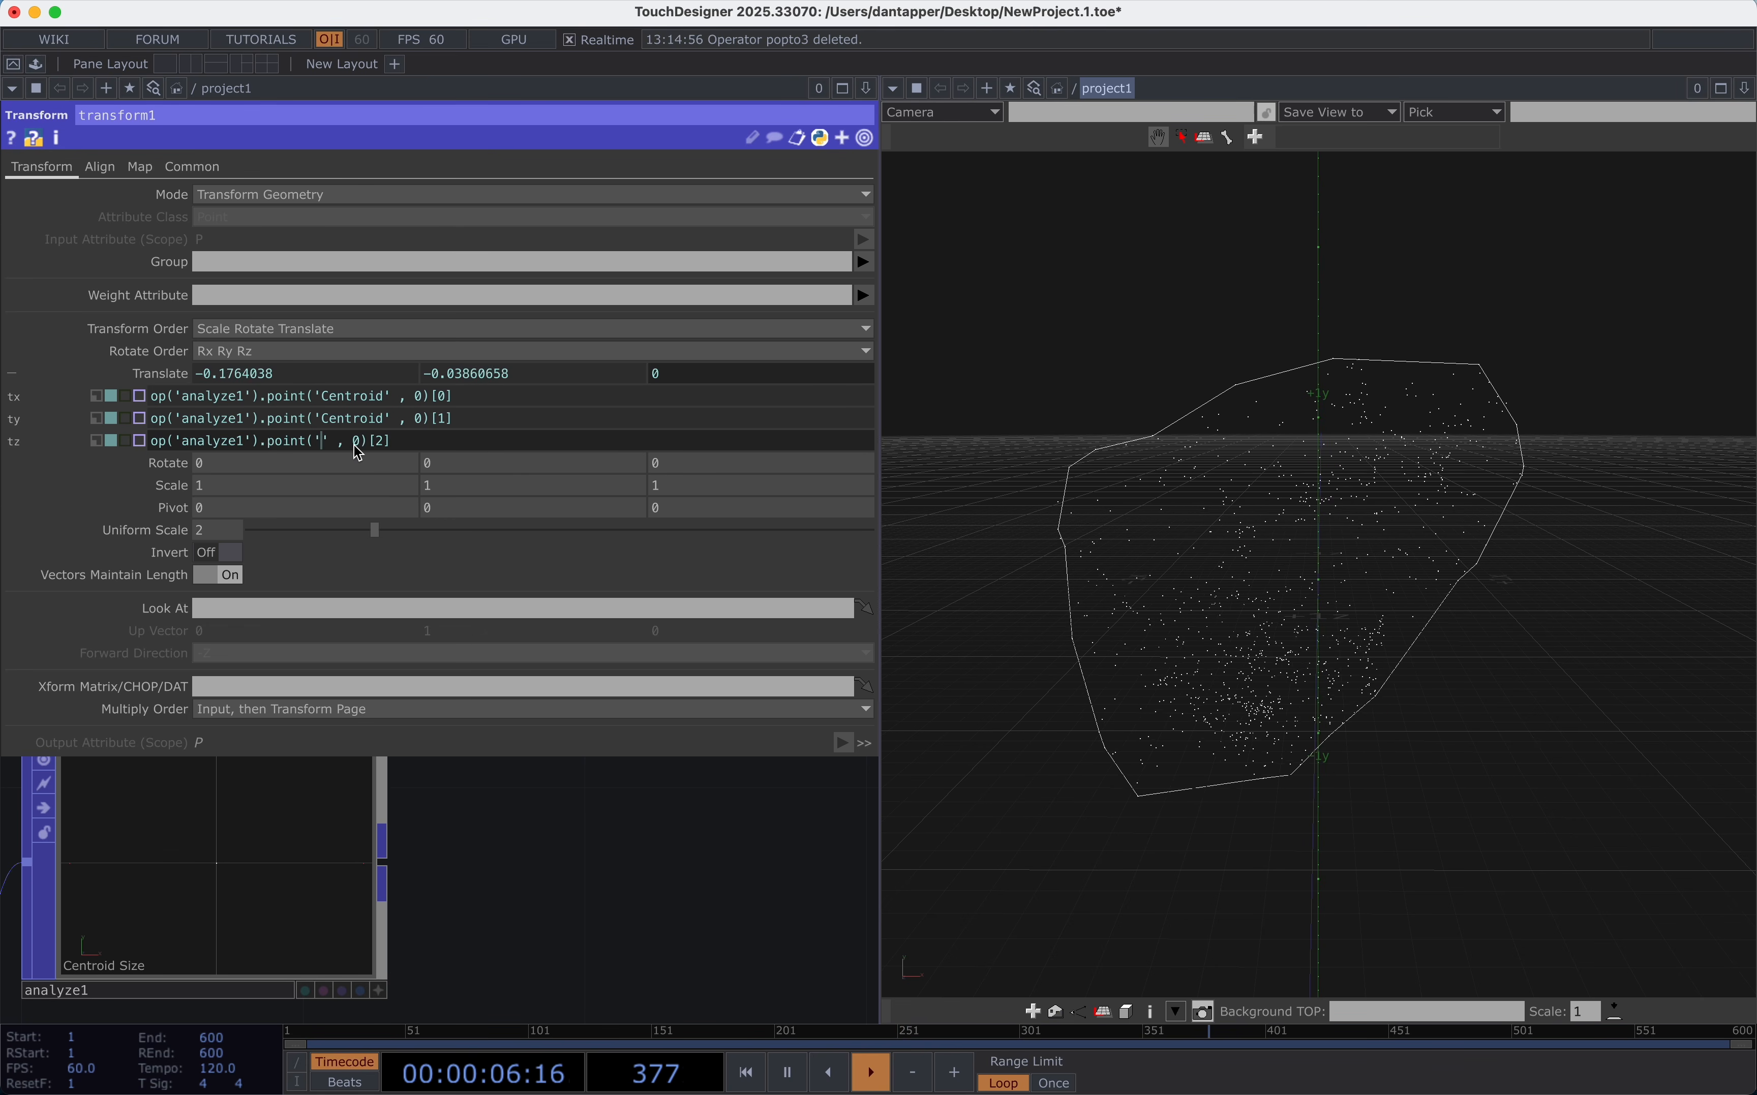
left_click(483, 884)
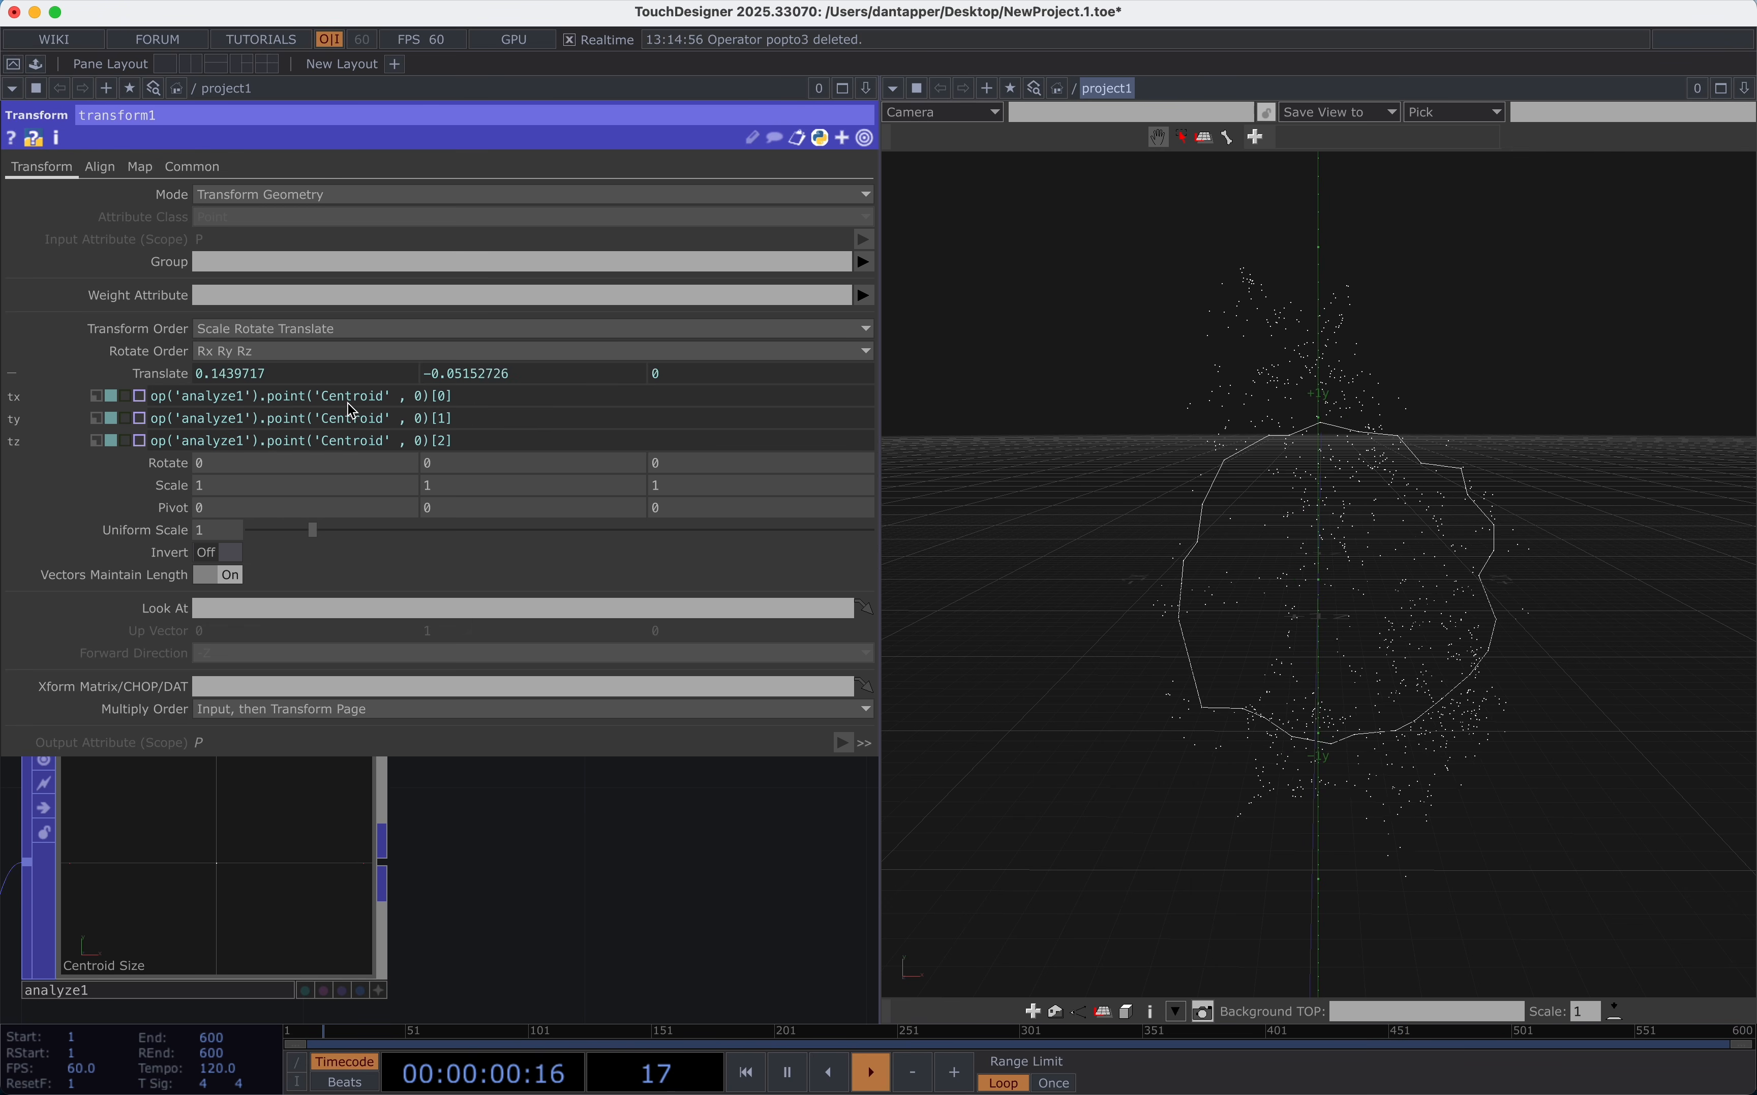
Set the Scale X expression to op('analyze1').point('Size', 0)[0], with matching single quotes around the attribute name.
left_click(259, 483)
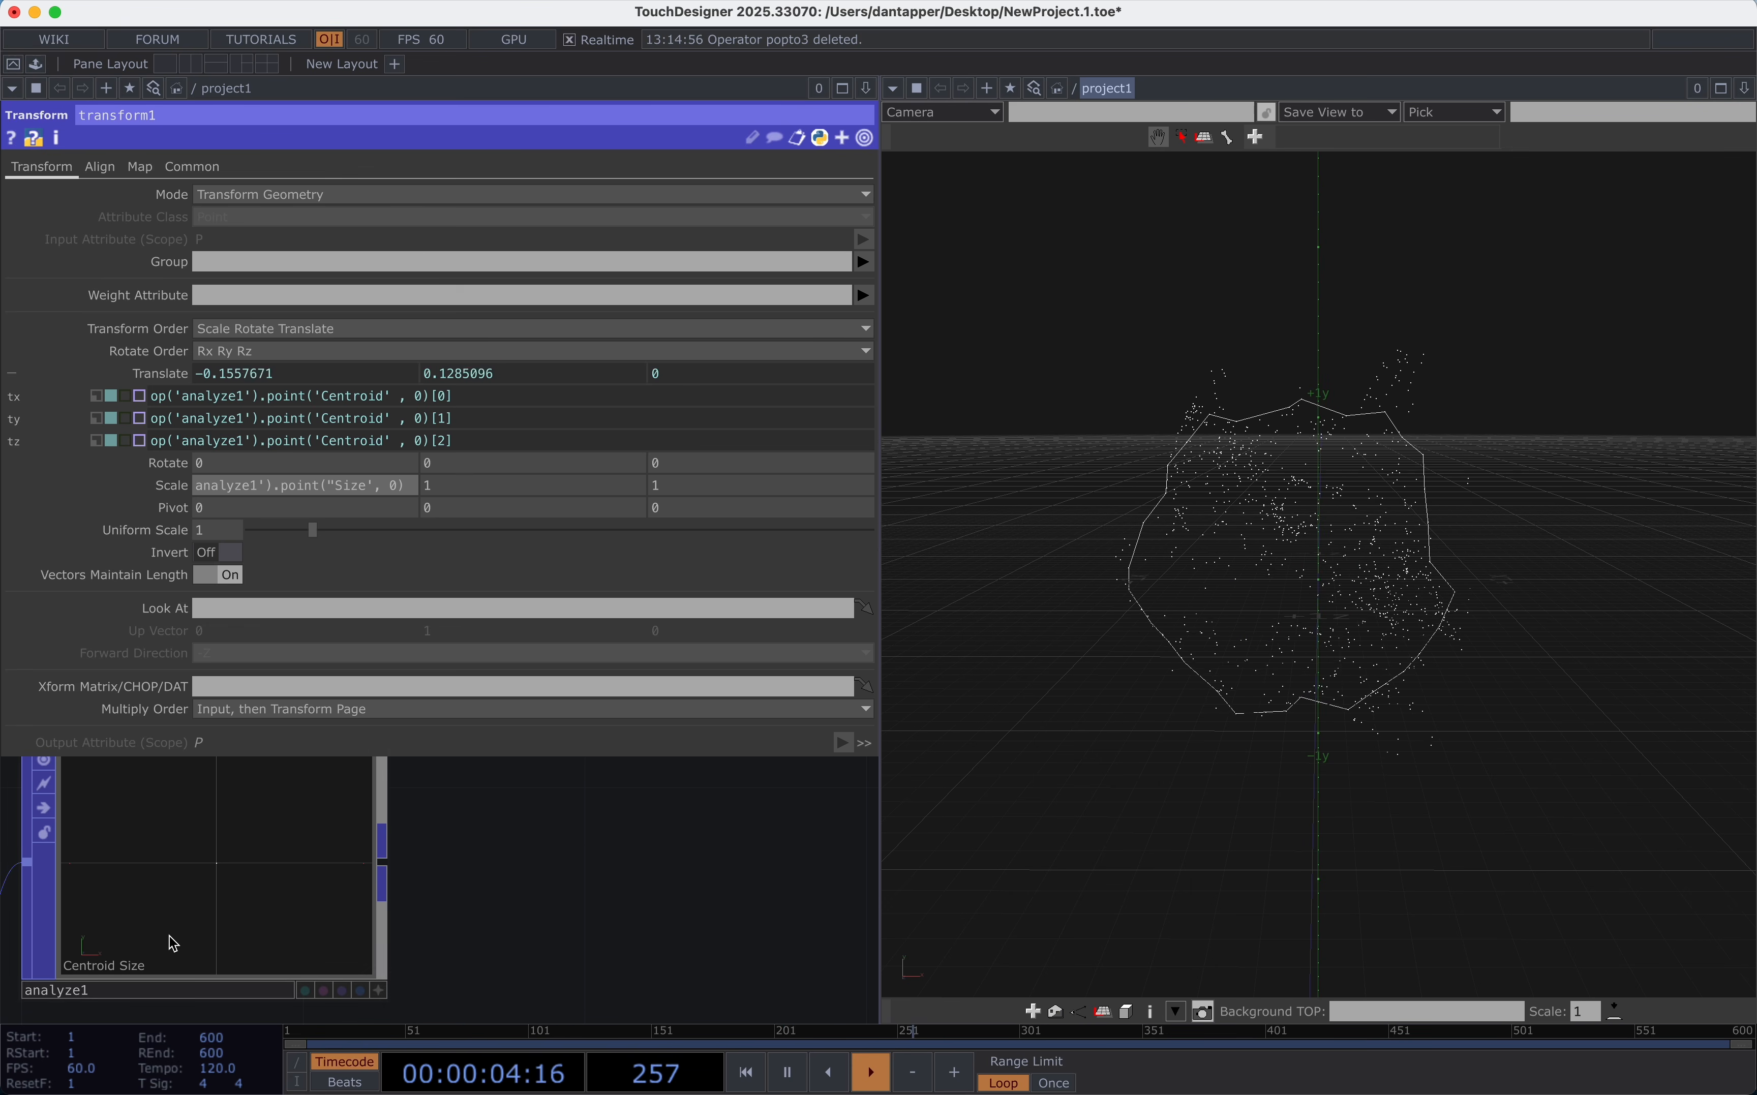
left_click(177, 485)
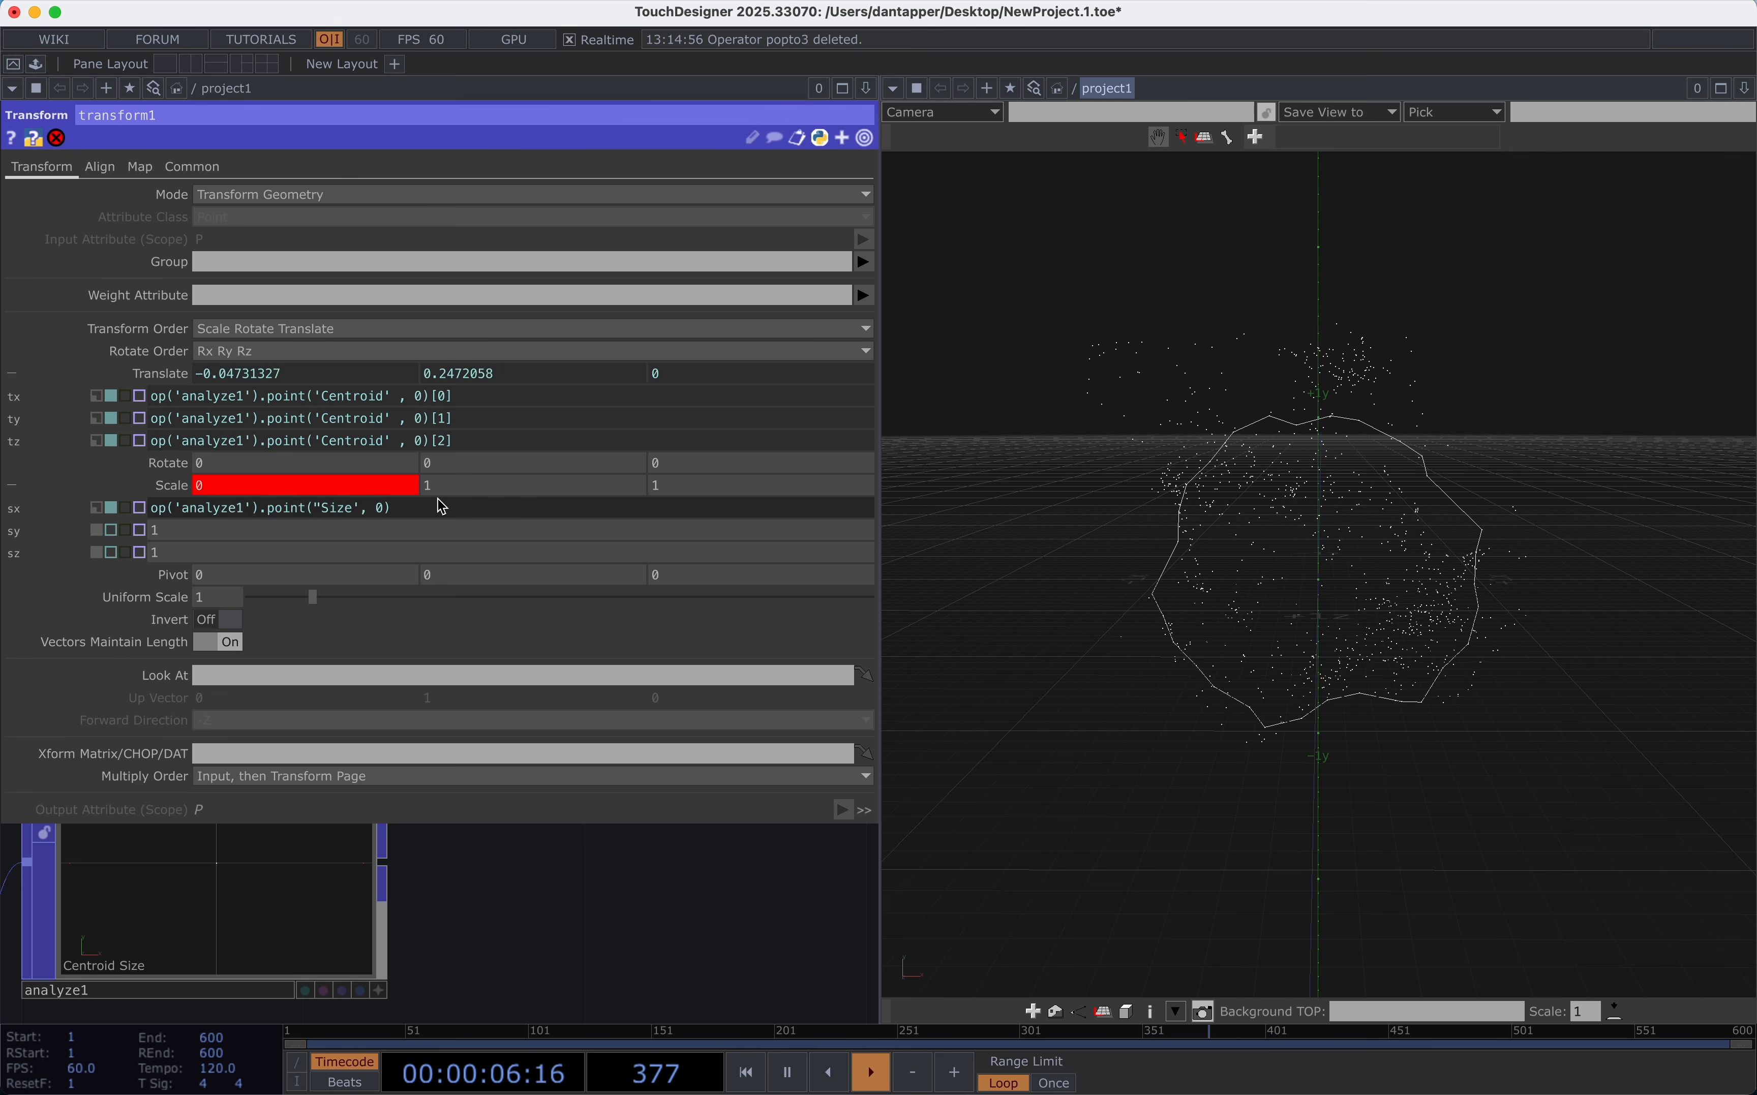
type("[0")
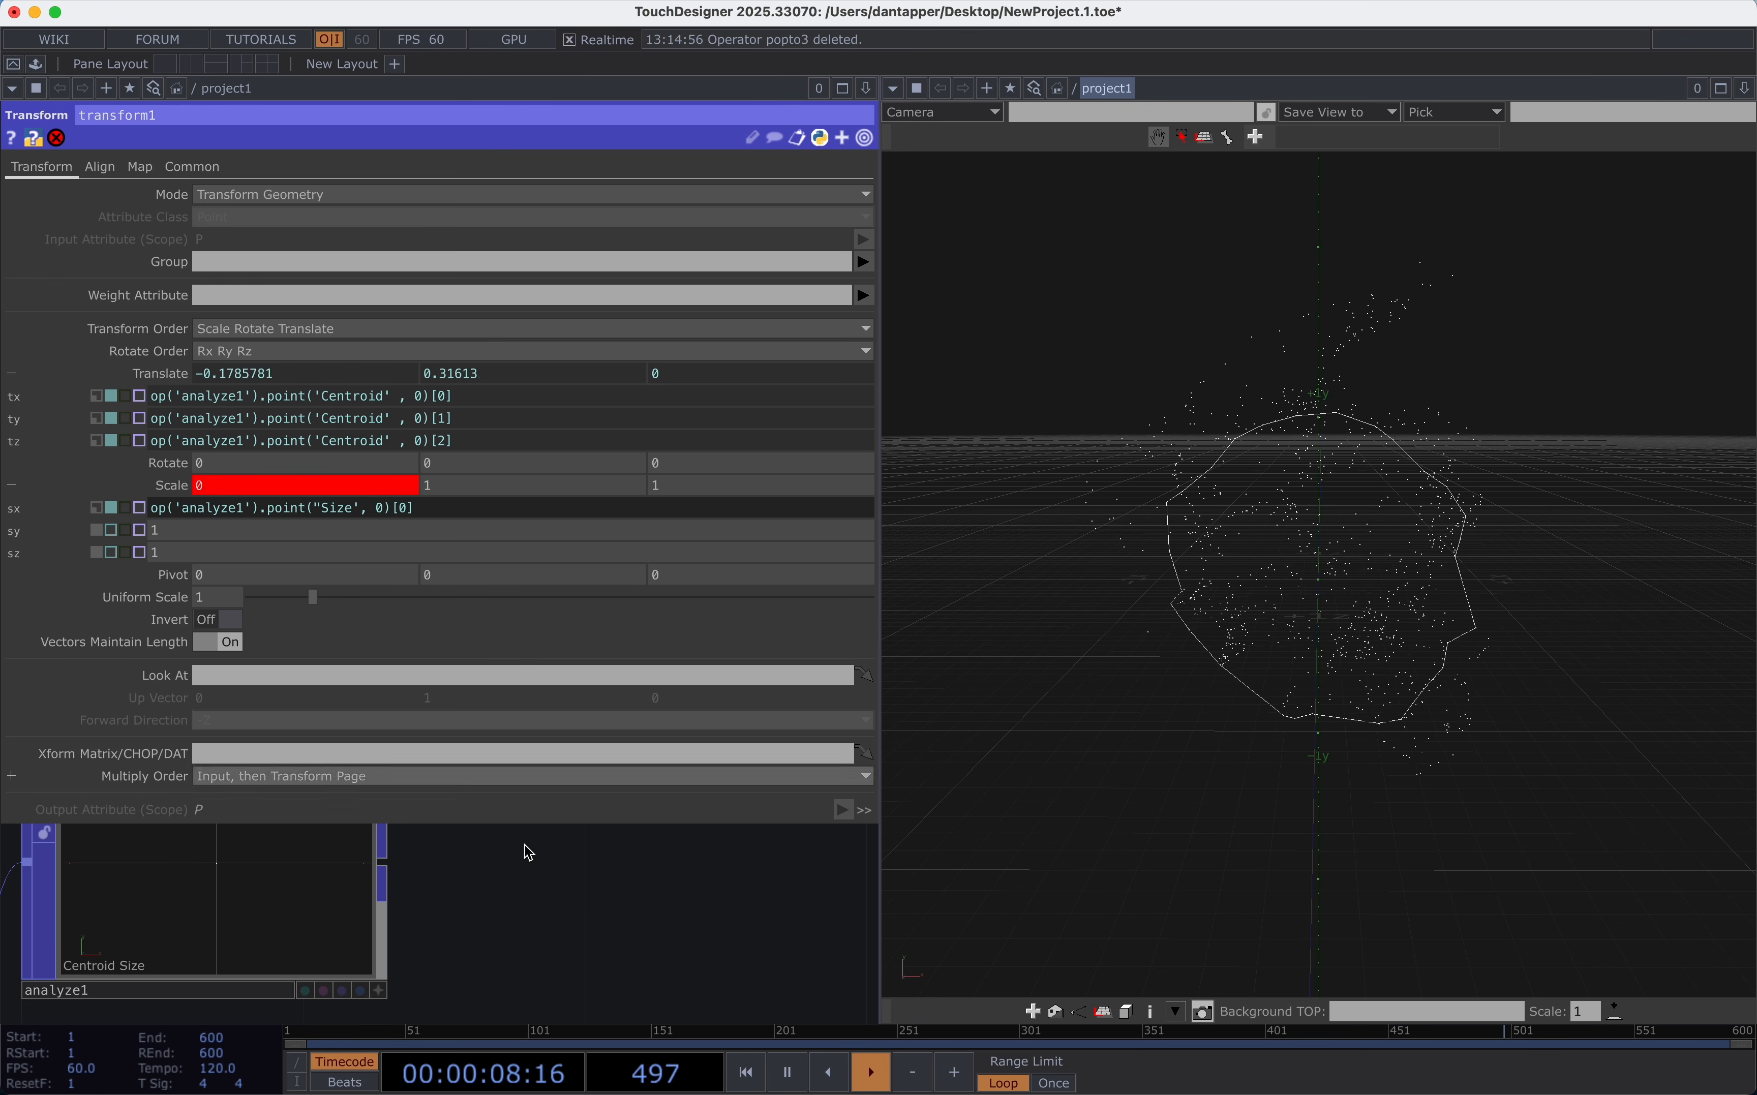
type("]")
key("Return")
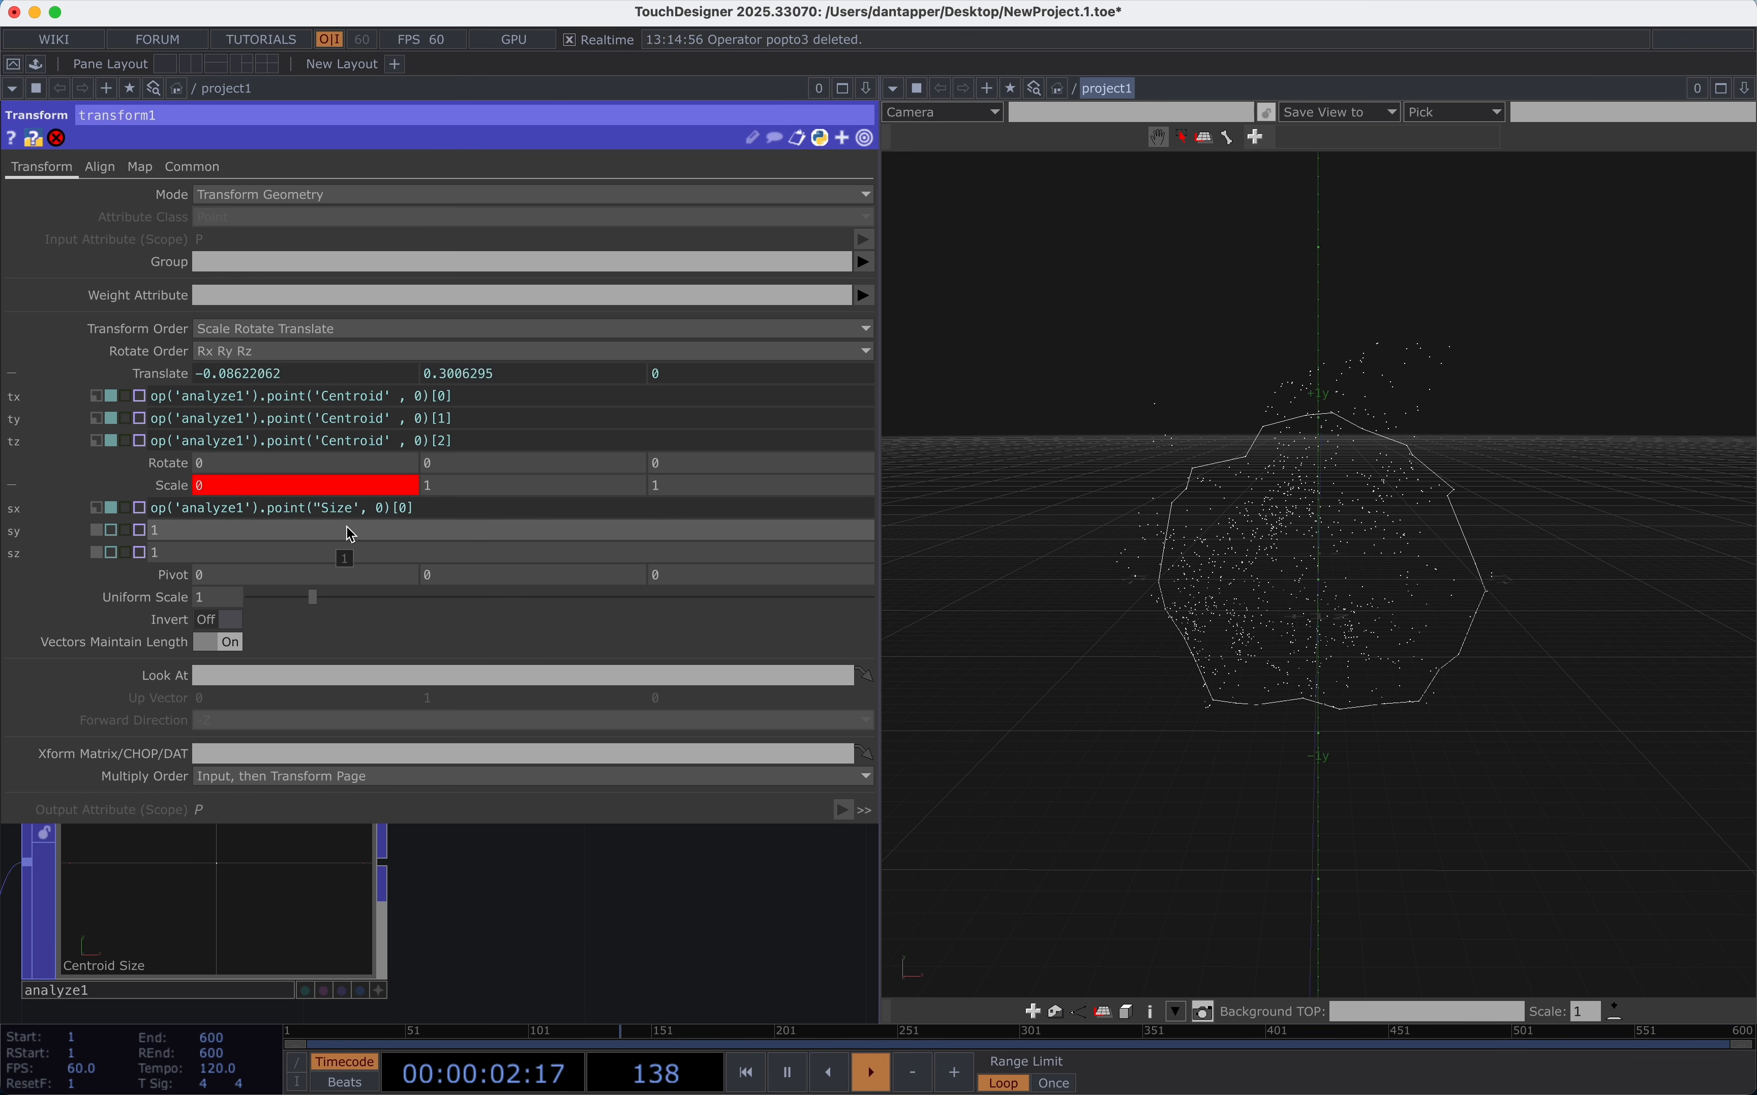
left_click(323, 508)
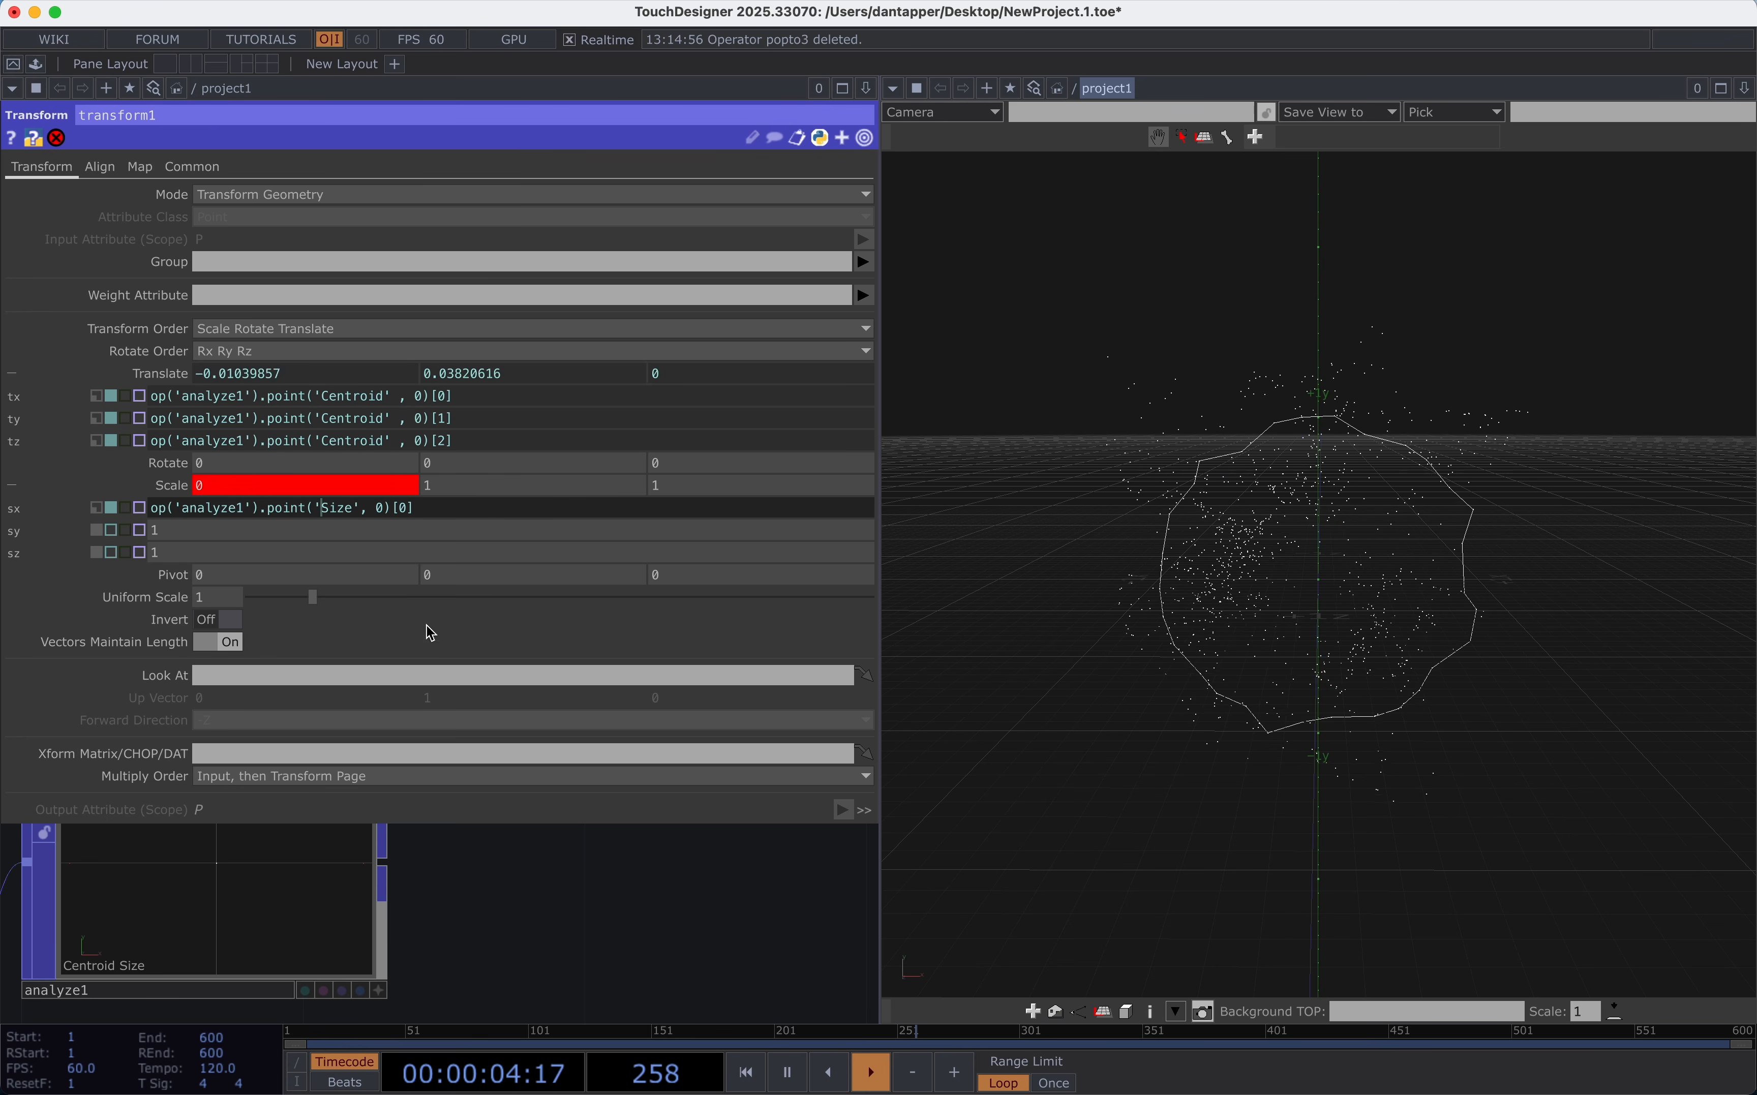
key("Return")
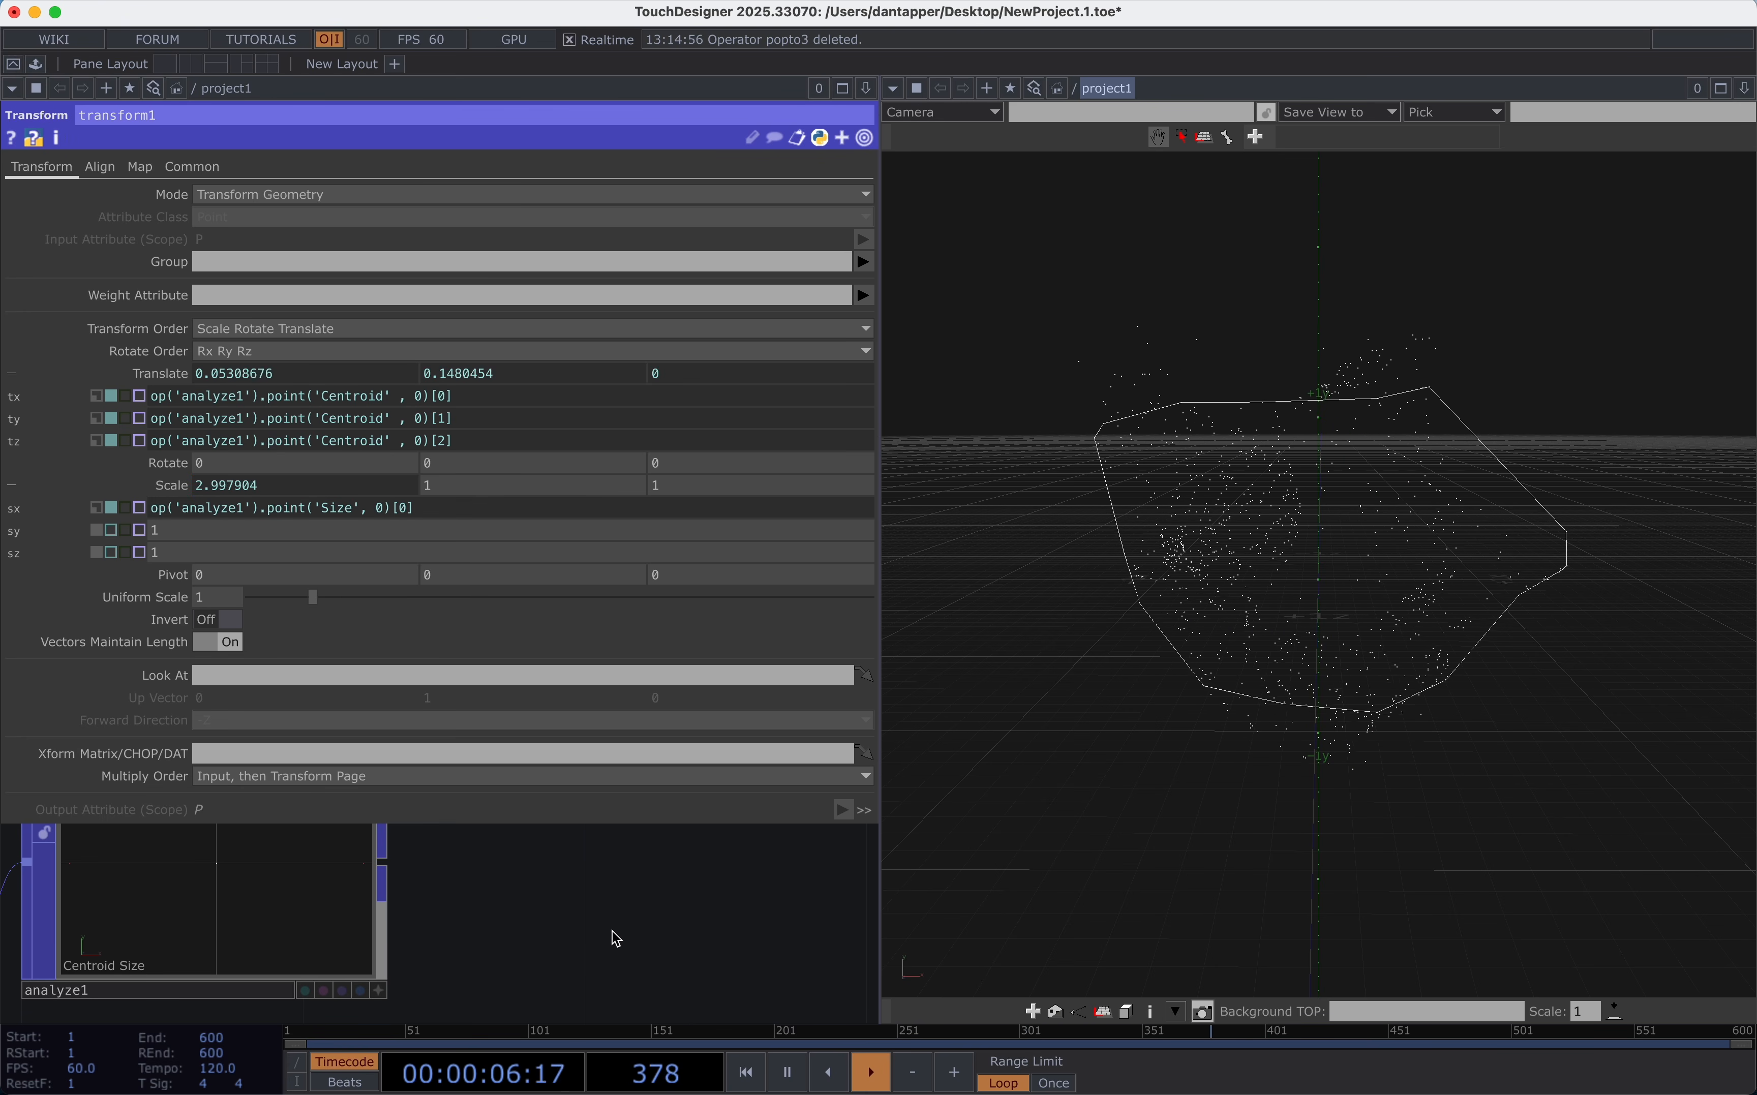
Reuse the Size expression for Scale Y with component index [1] and for Scale Z with component index [2].
left_click(456, 488)
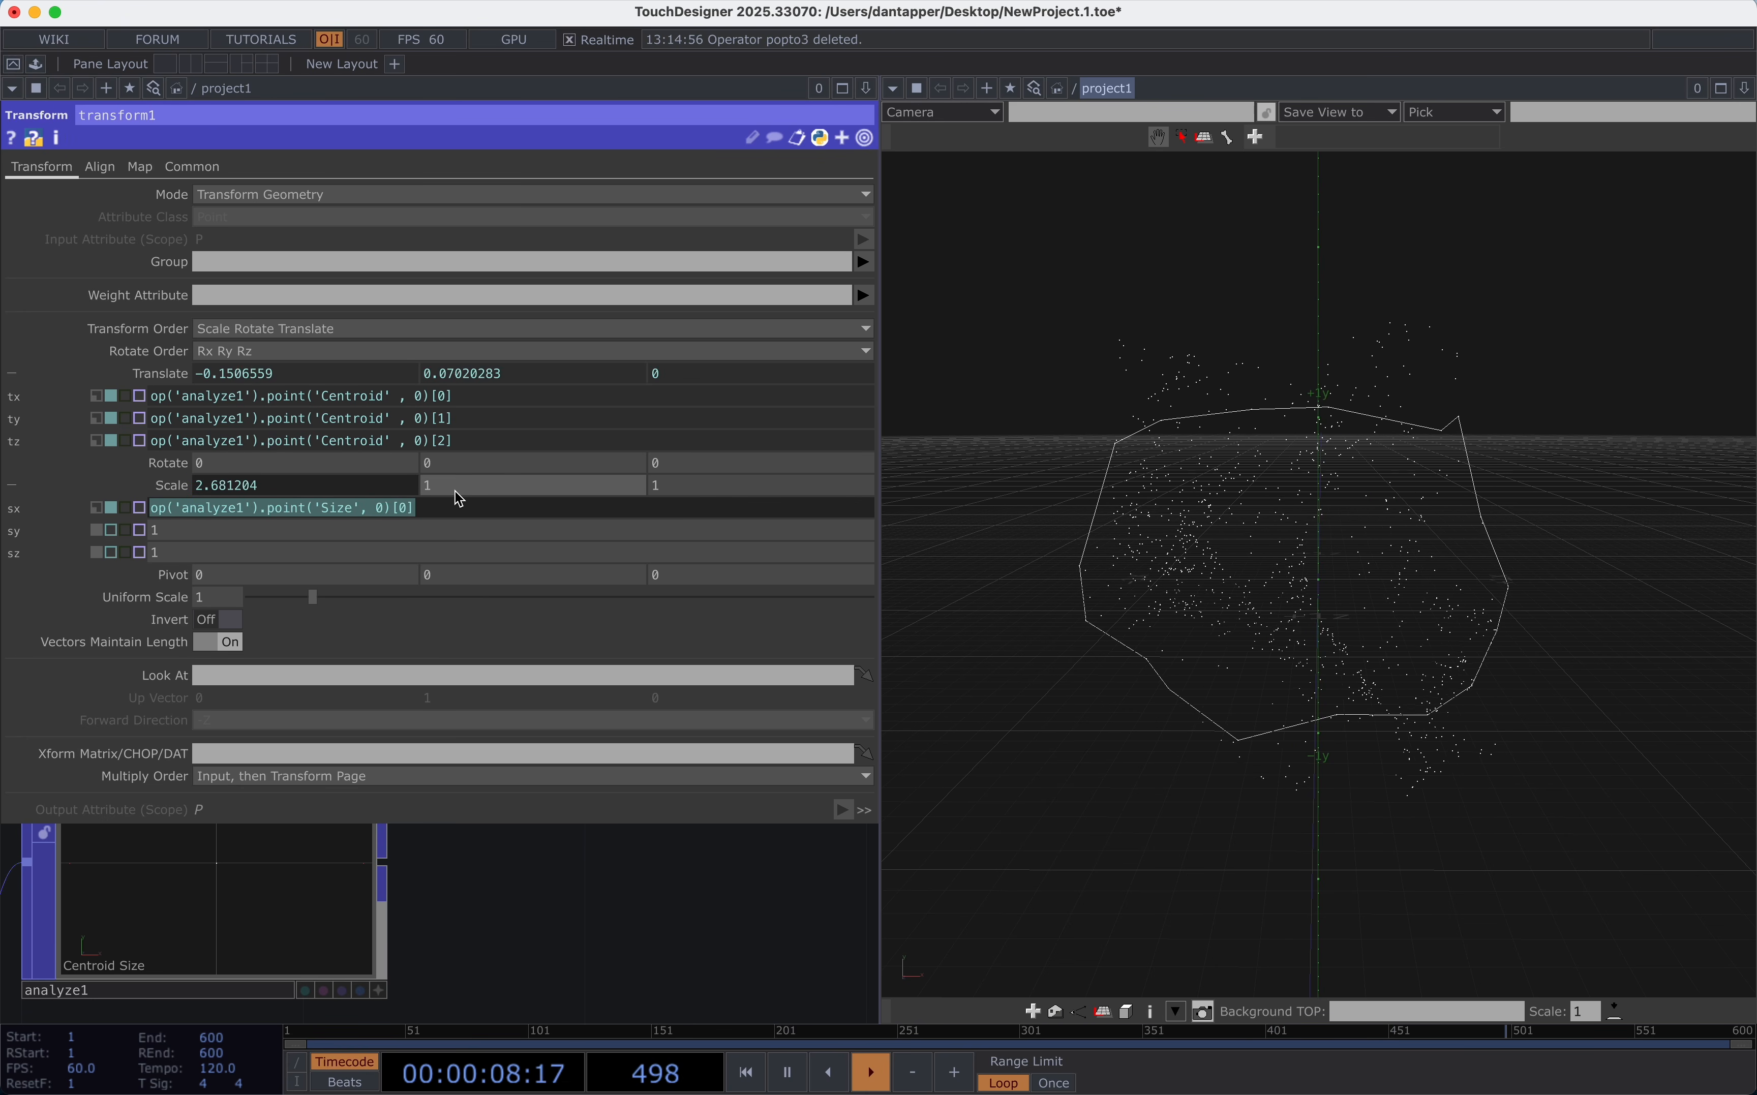
key("Left")
key("BackSpace")
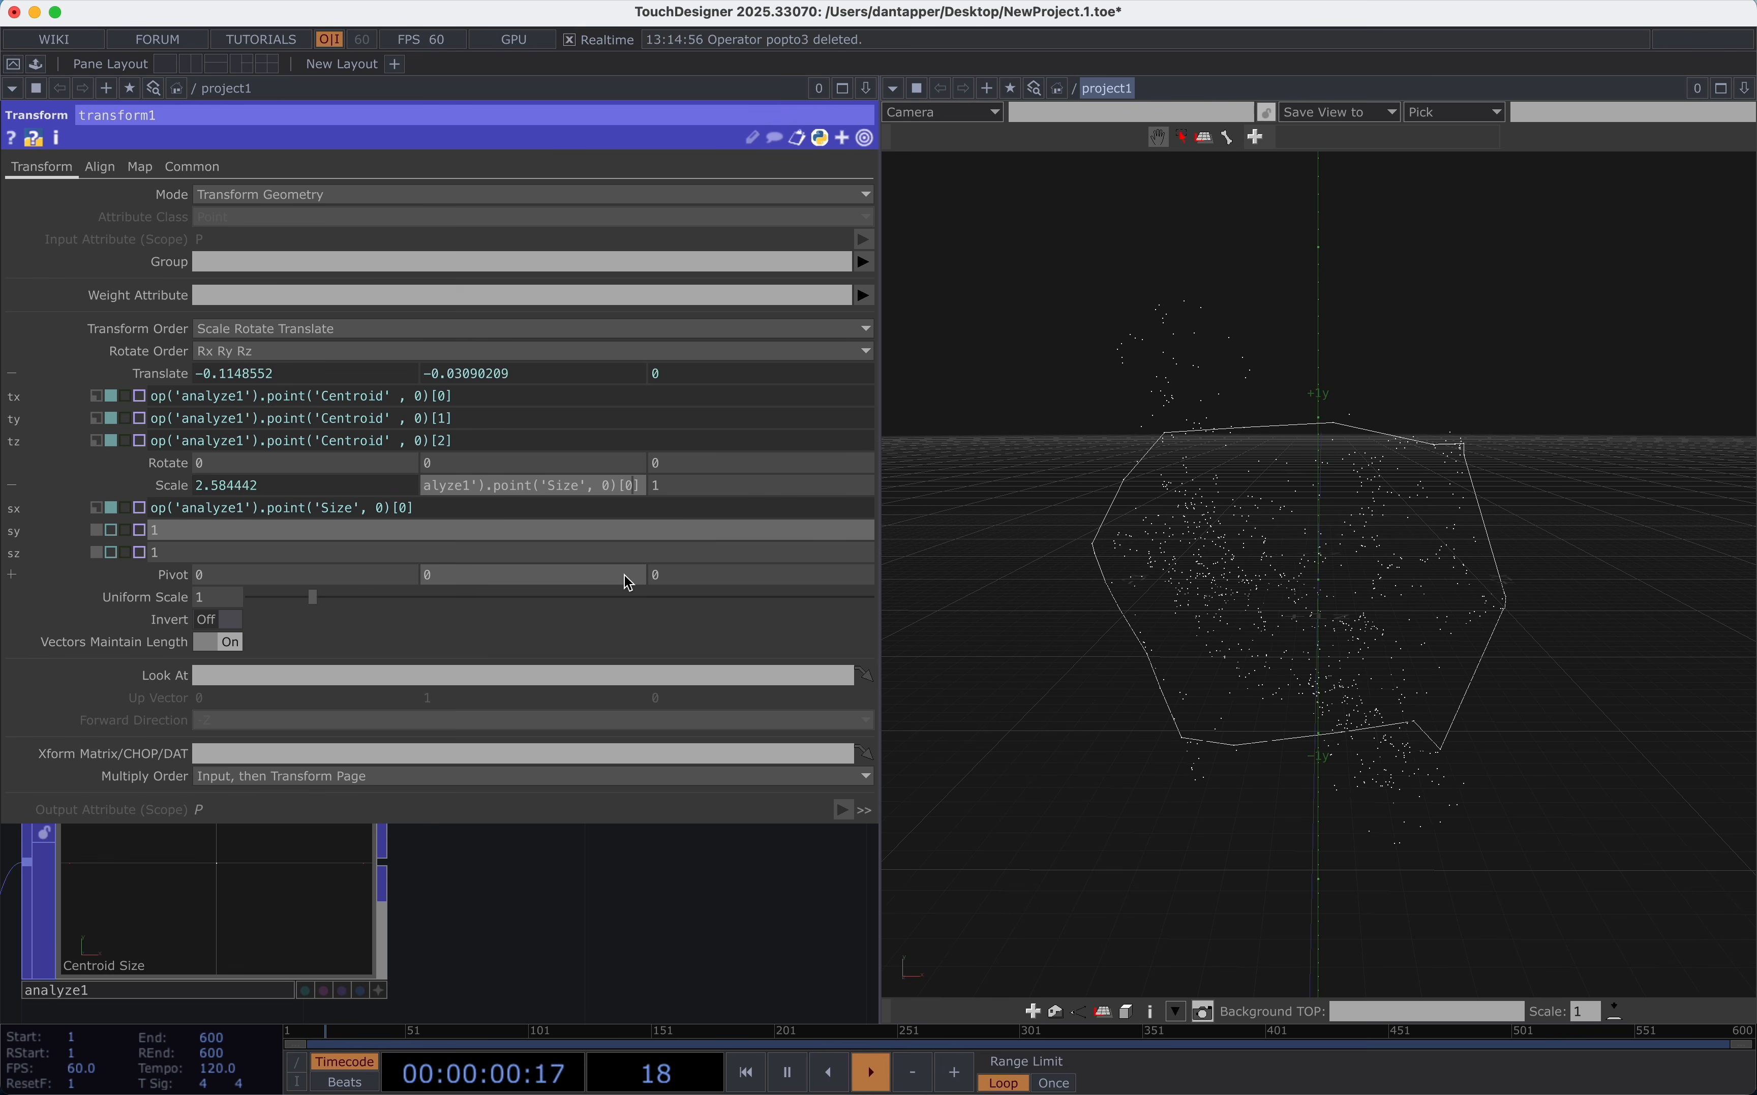
type("1")
left_click(675, 487)
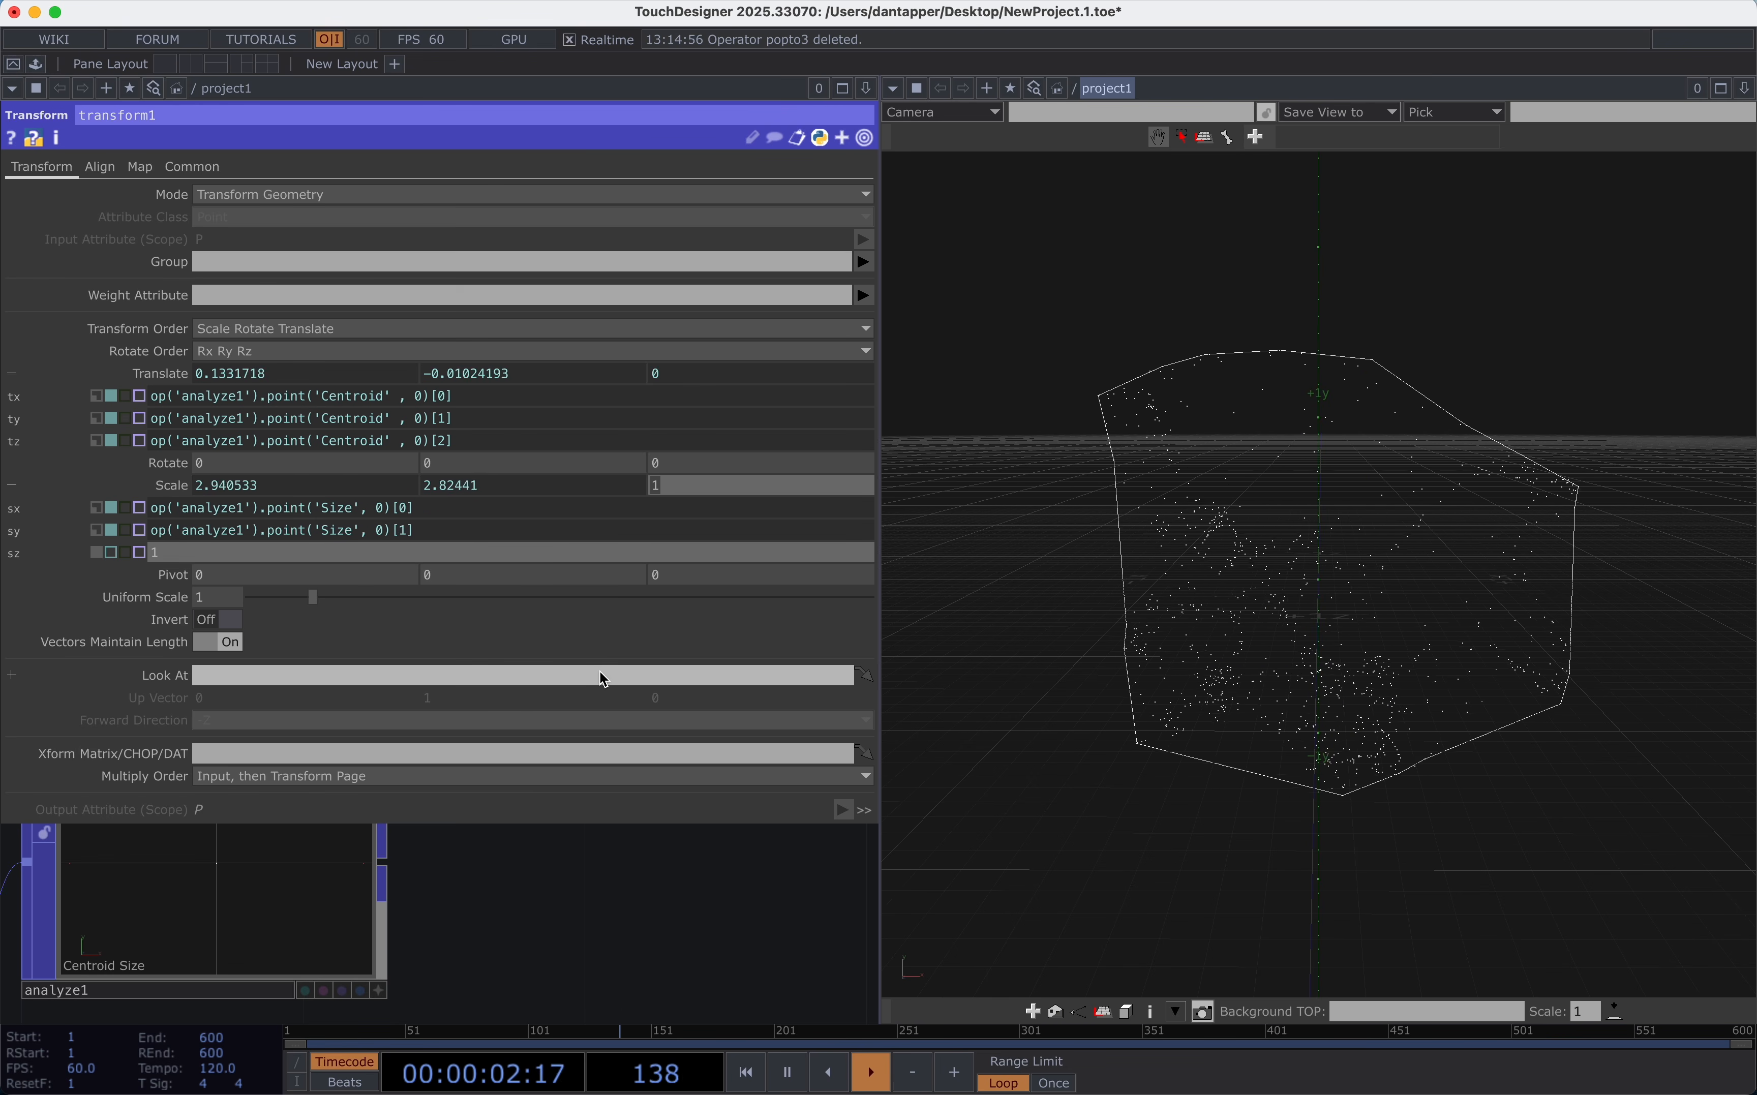
type("op('analyze1').point('Size', 0)[2]")
left_click(527, 971)
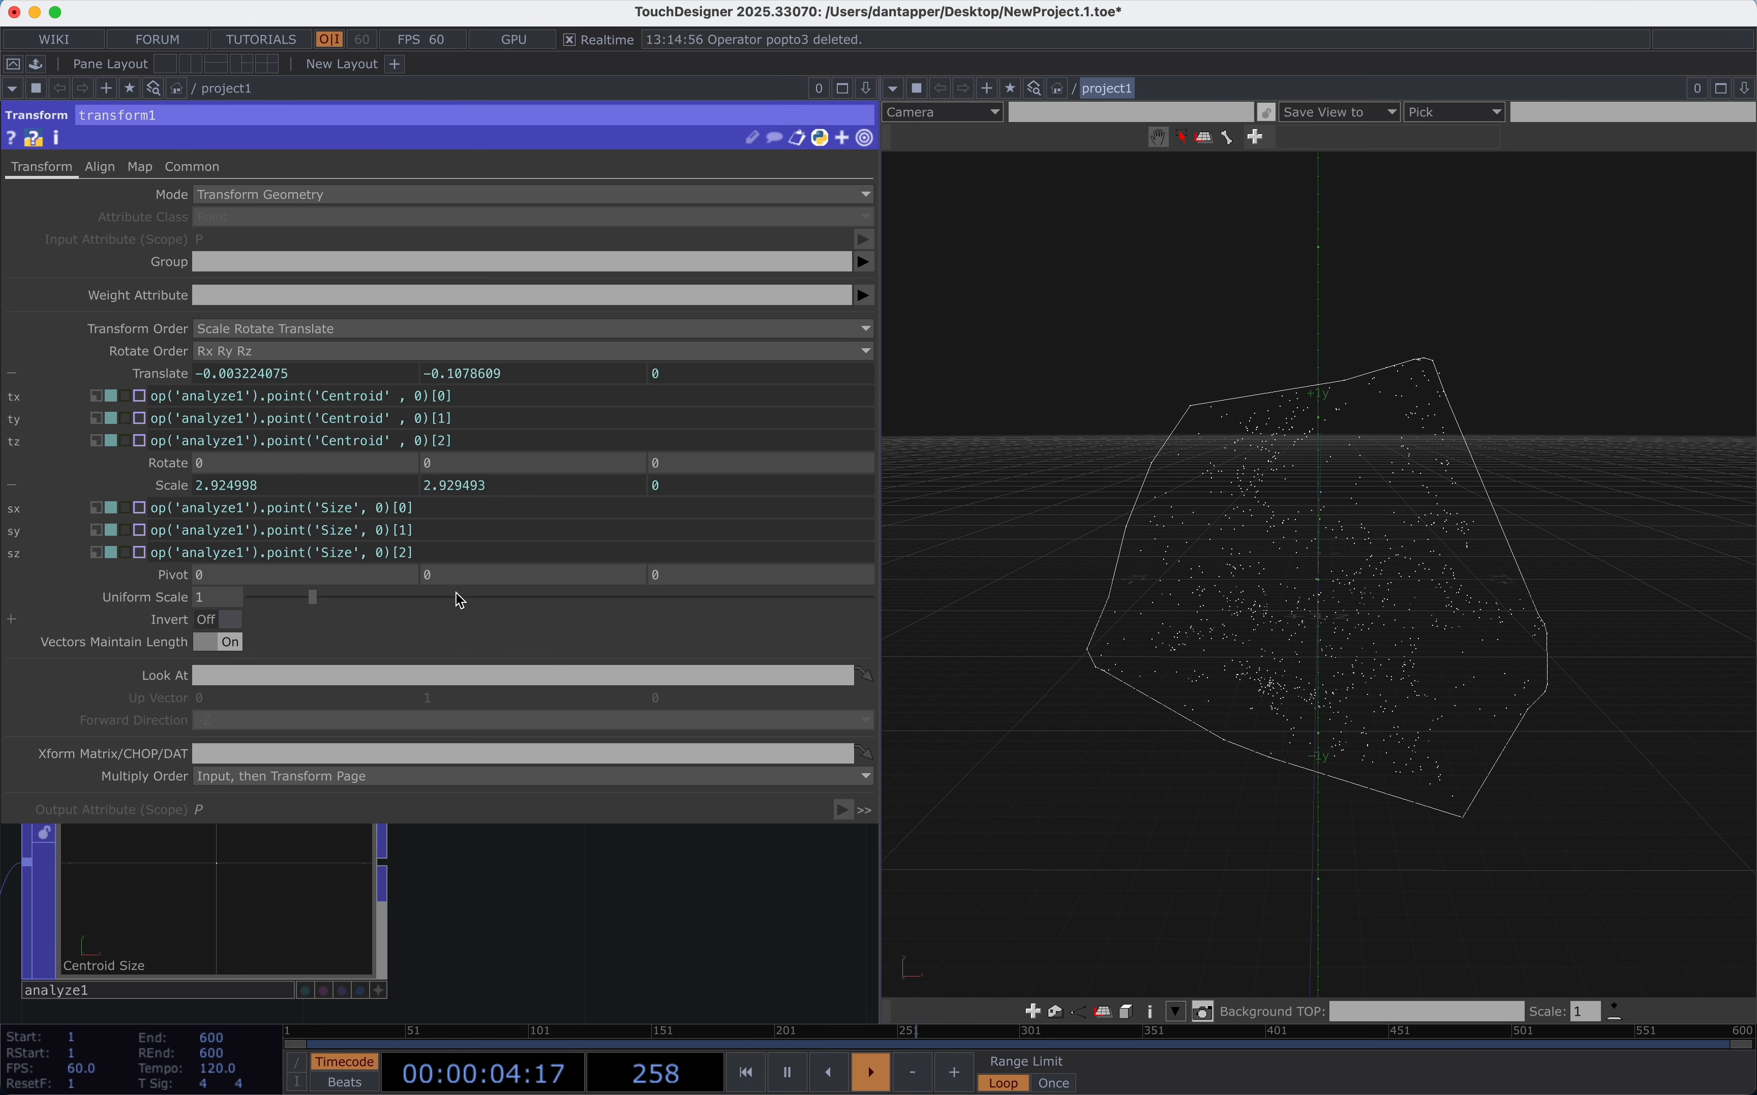
Divide the Scale X, Y and Z expressions by 2.
left_click(435, 511)
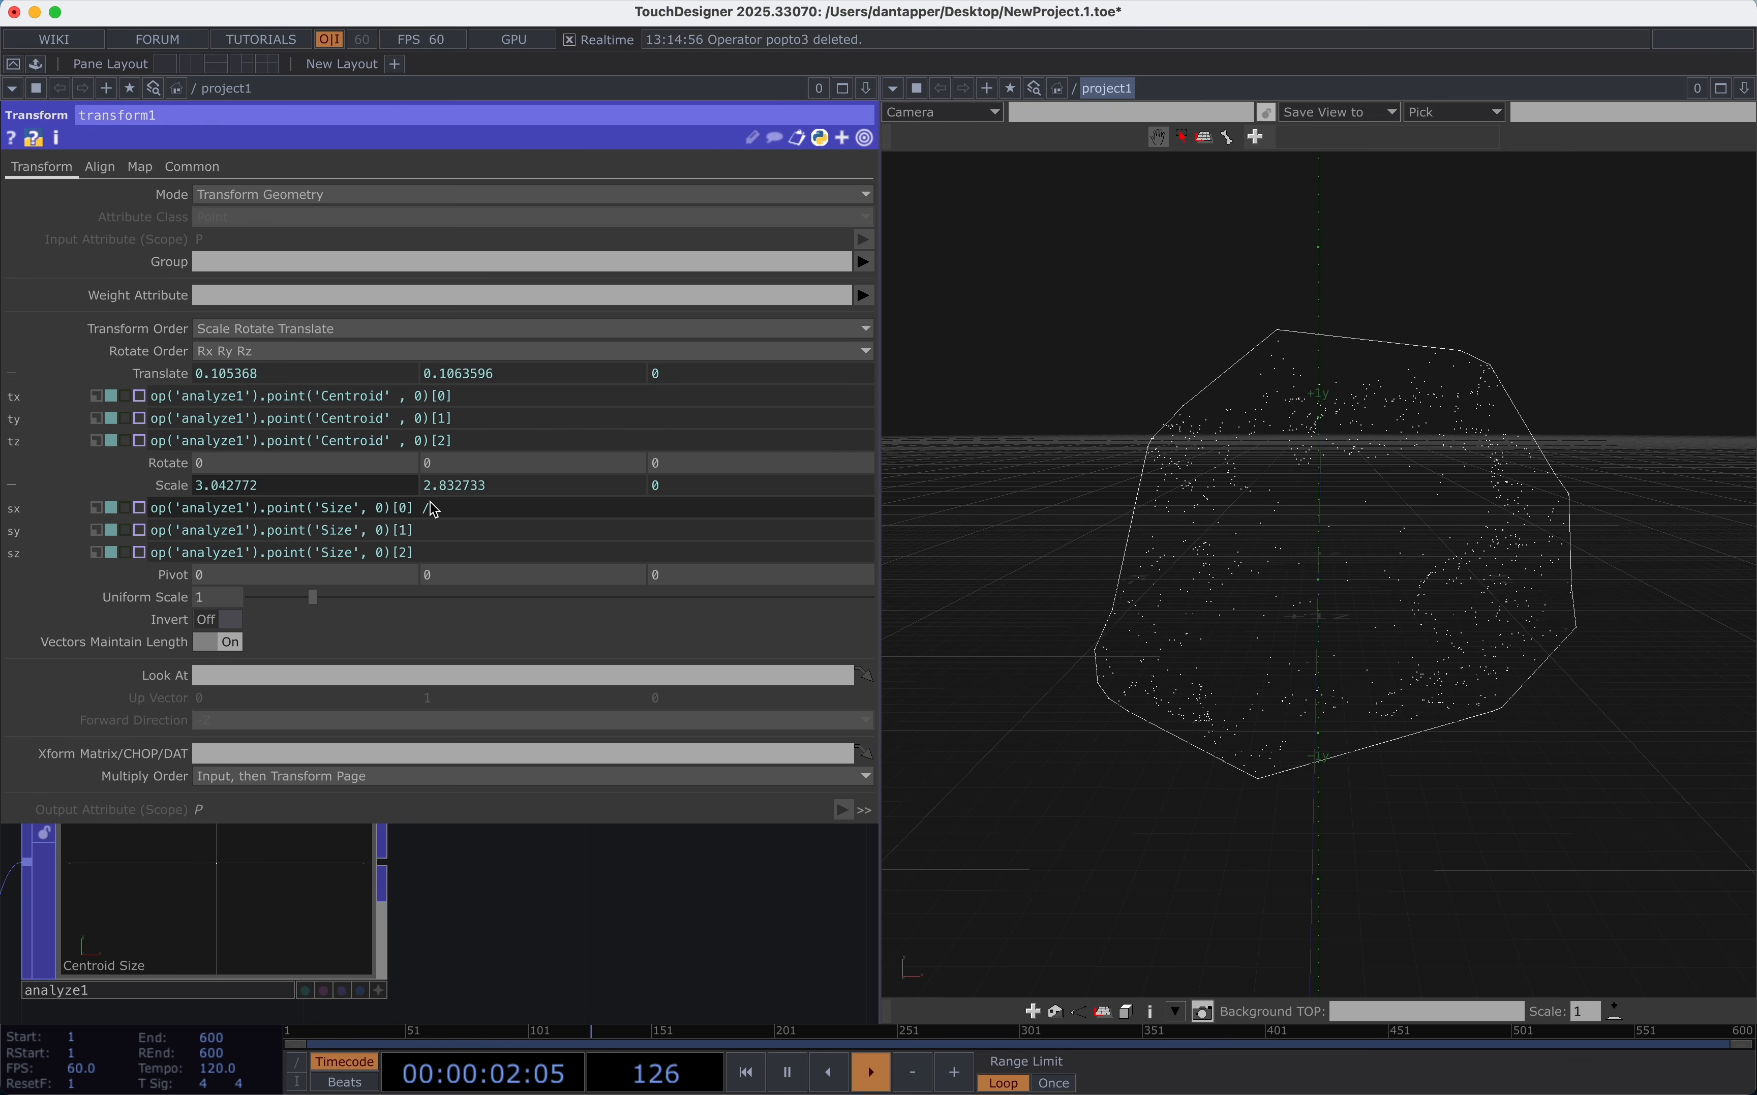
type("/ 2")
left_click(432, 533)
type("/ 2")
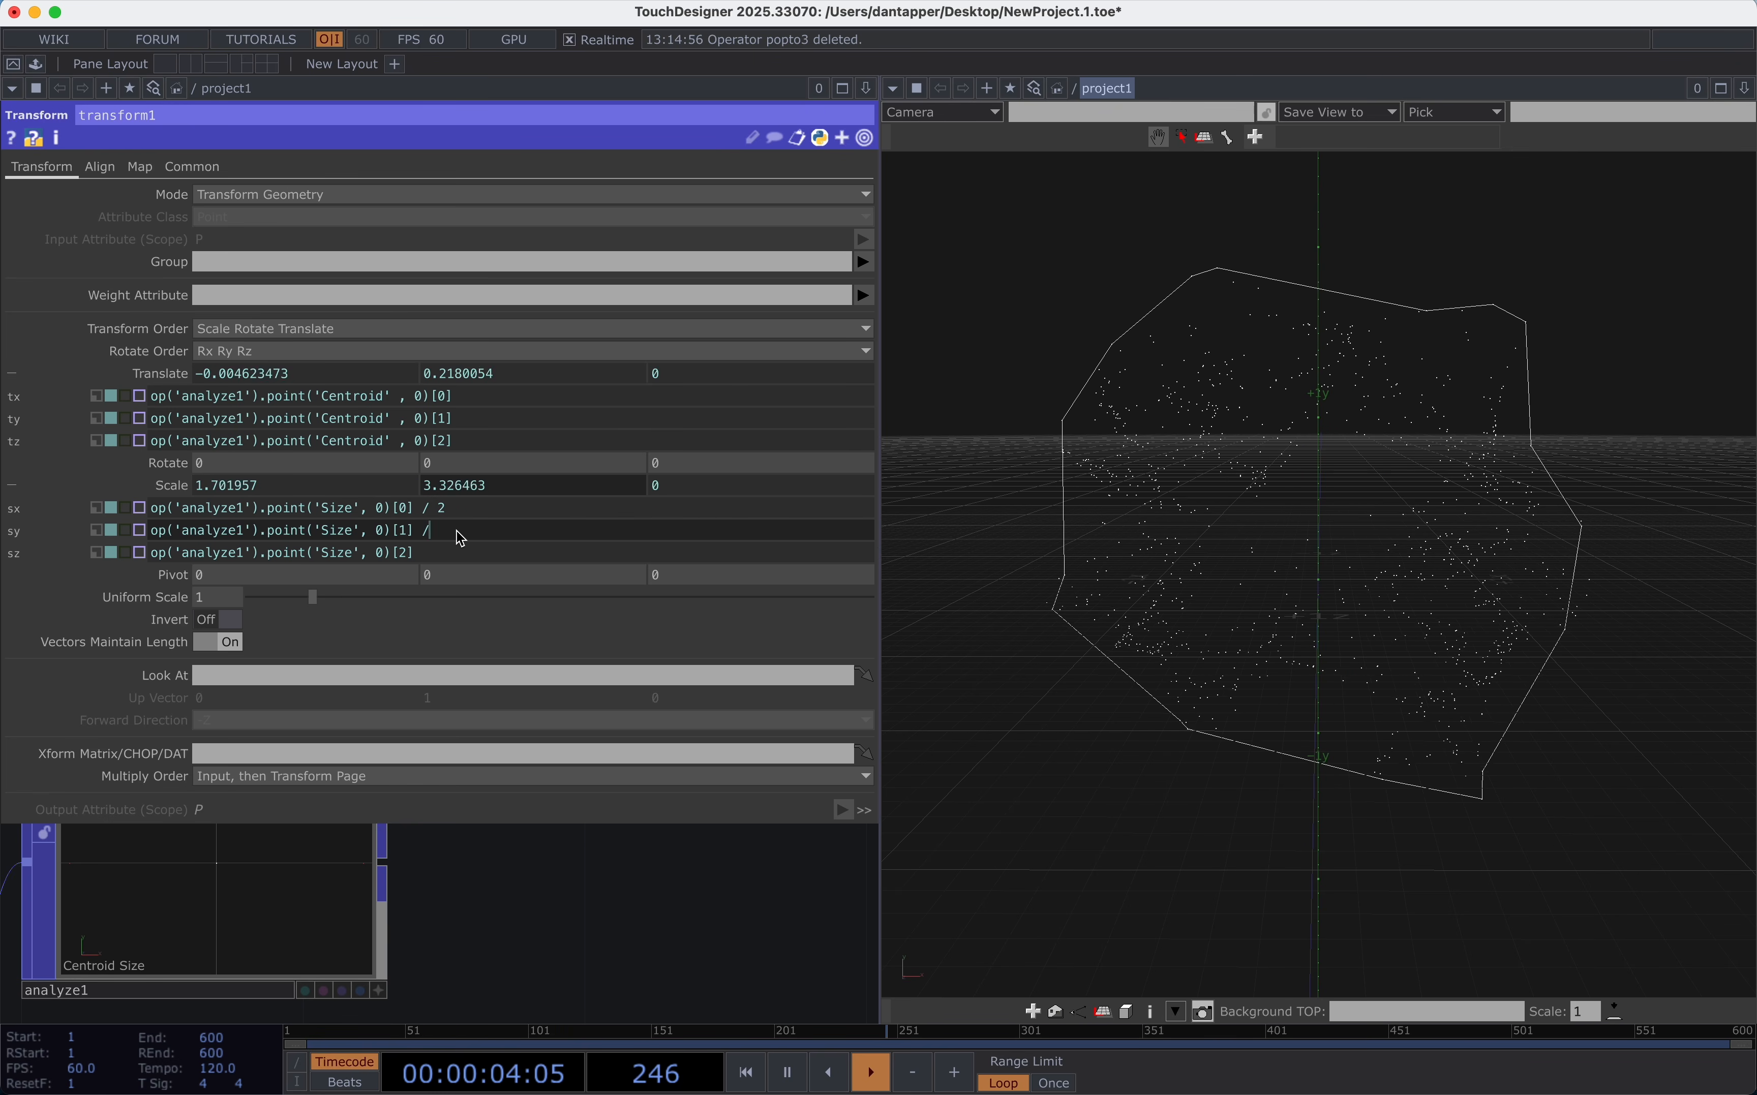
left_click(453, 548)
type("/ 2")
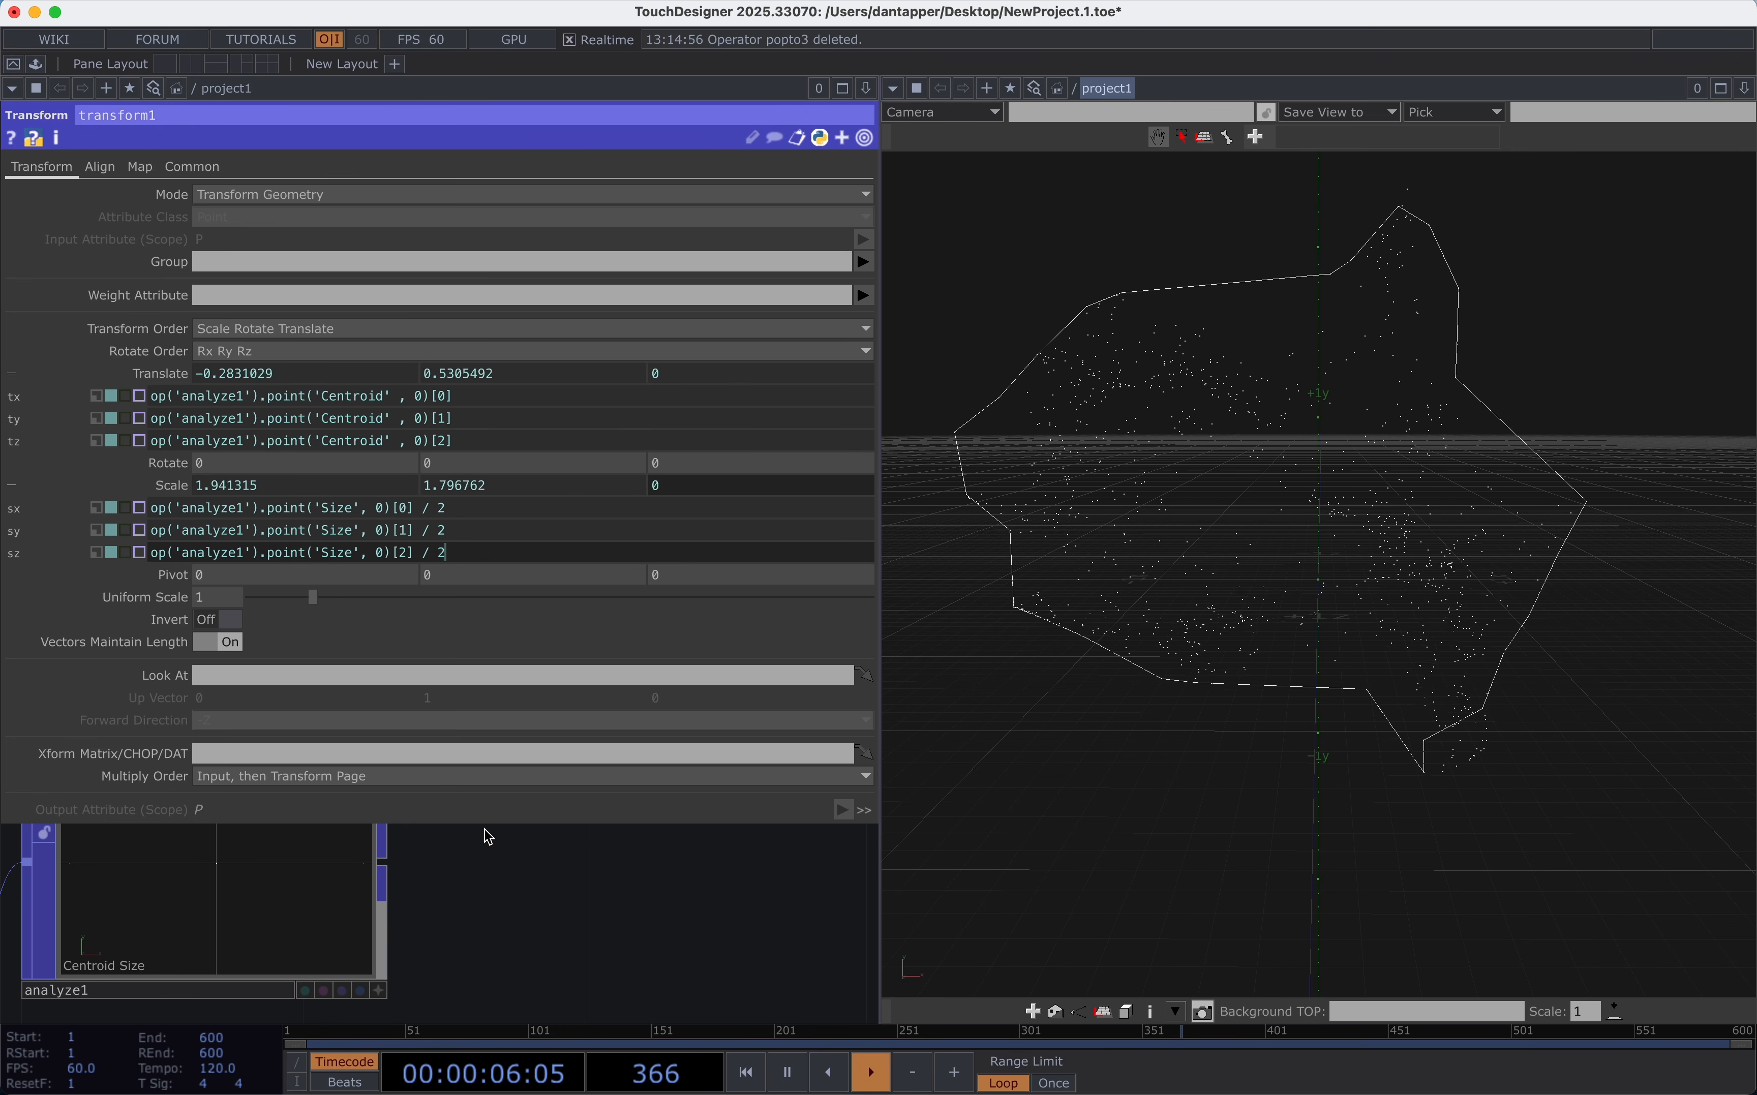
left_click(504, 904)
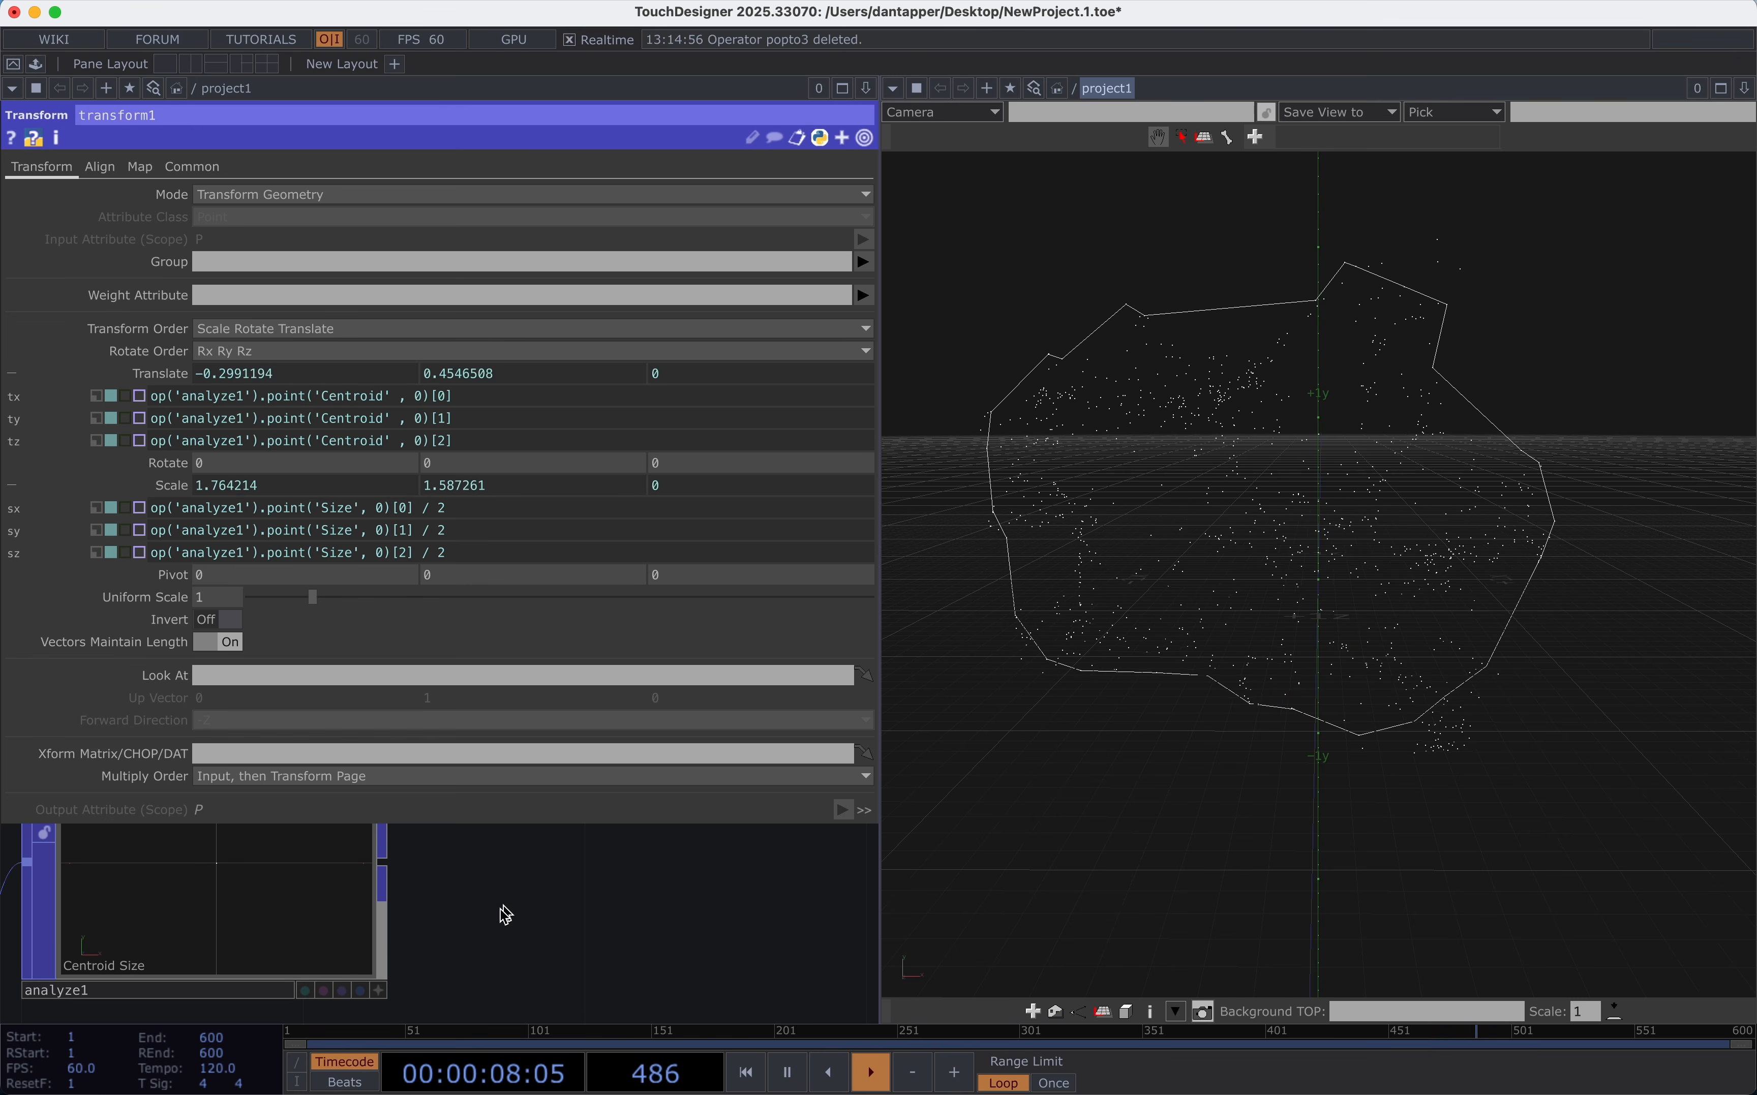
middle_click_drag(505, 912, 423, 933)
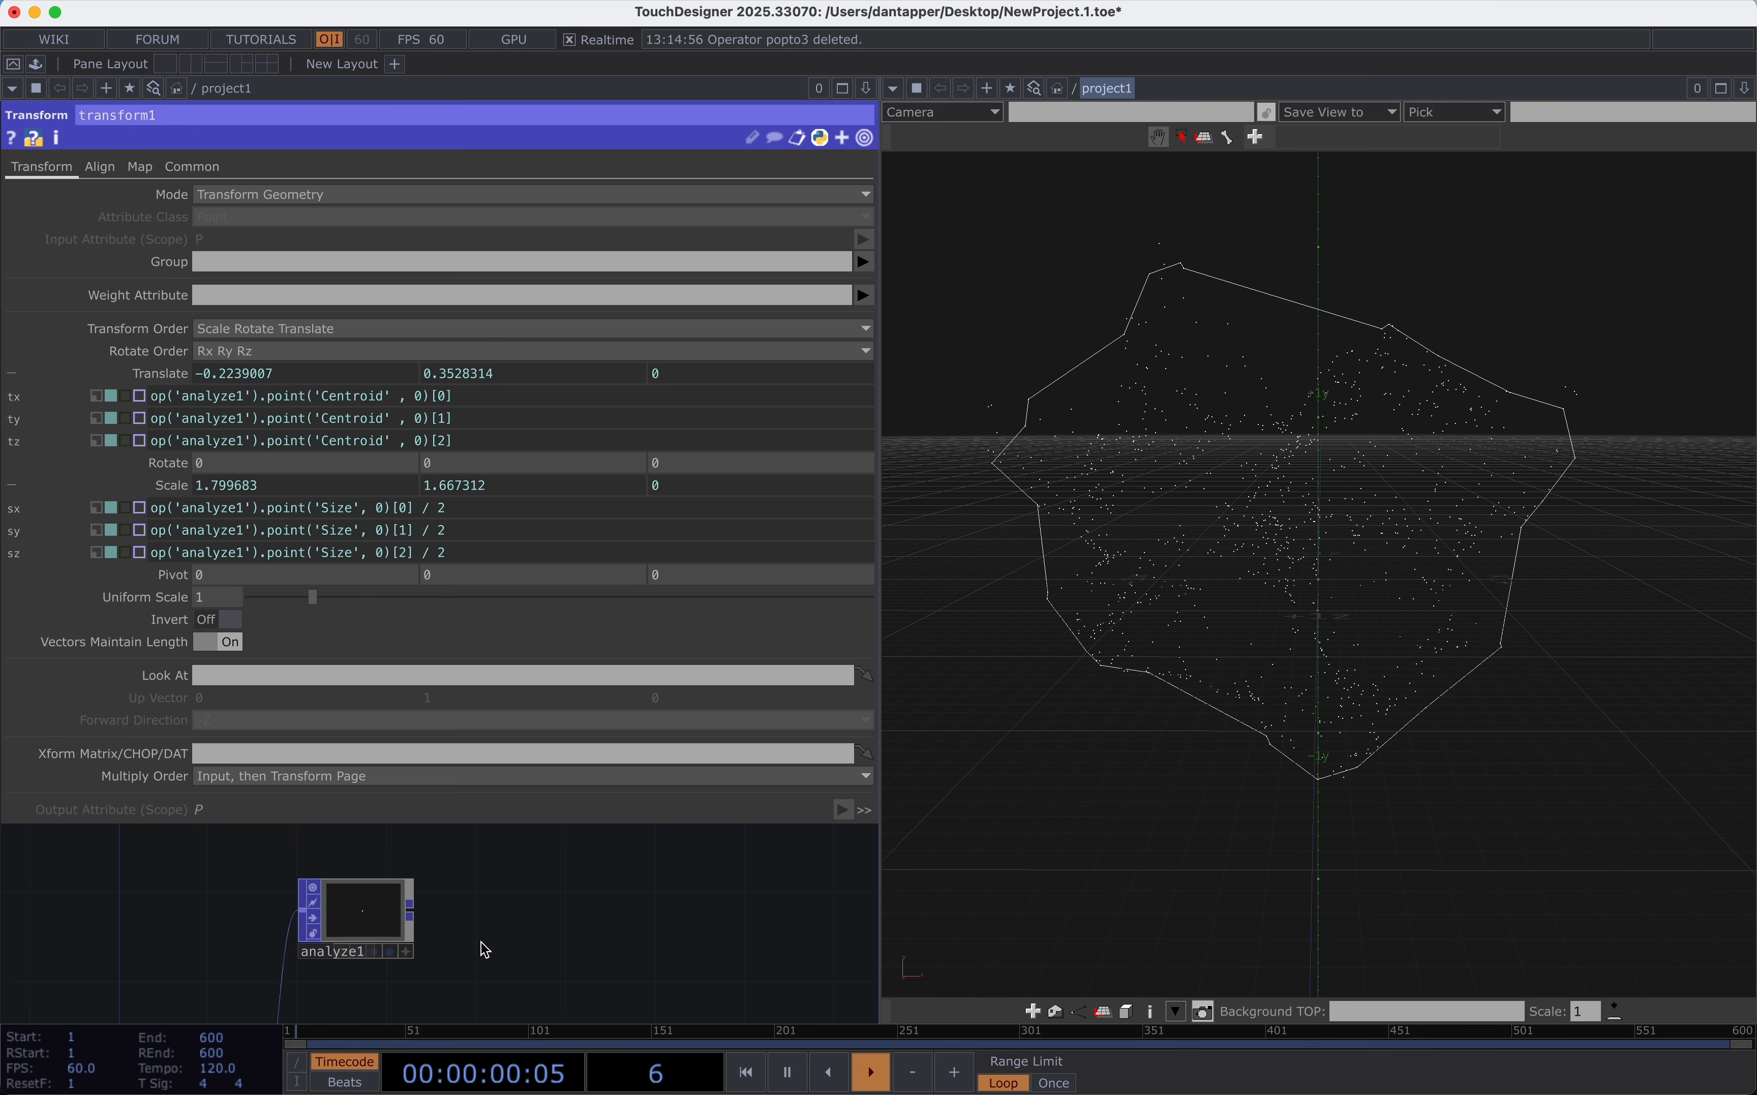
Display null2 in the viewport so the transformed circle shows together with the cloud and its hull.
key("p")
scroll(490, 616, "down", 10)
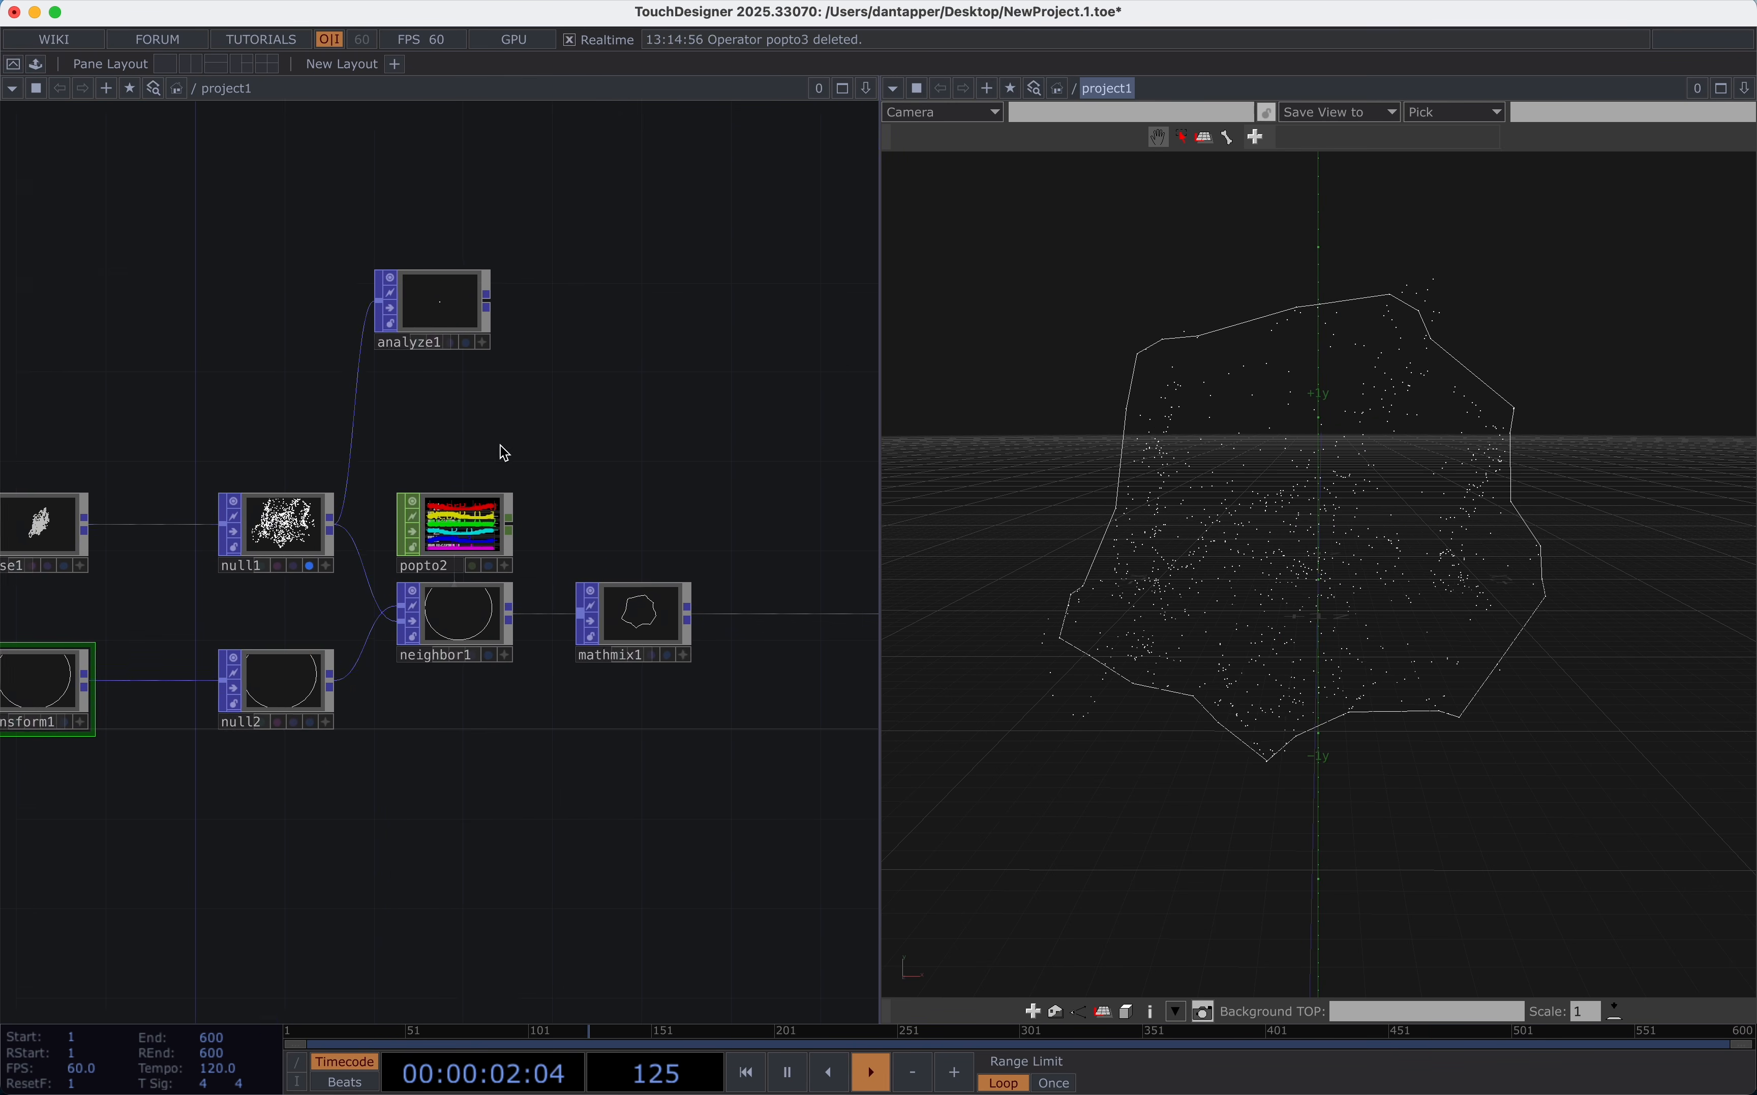
middle_click_drag(302, 700, 328, 698)
right_click(317, 711)
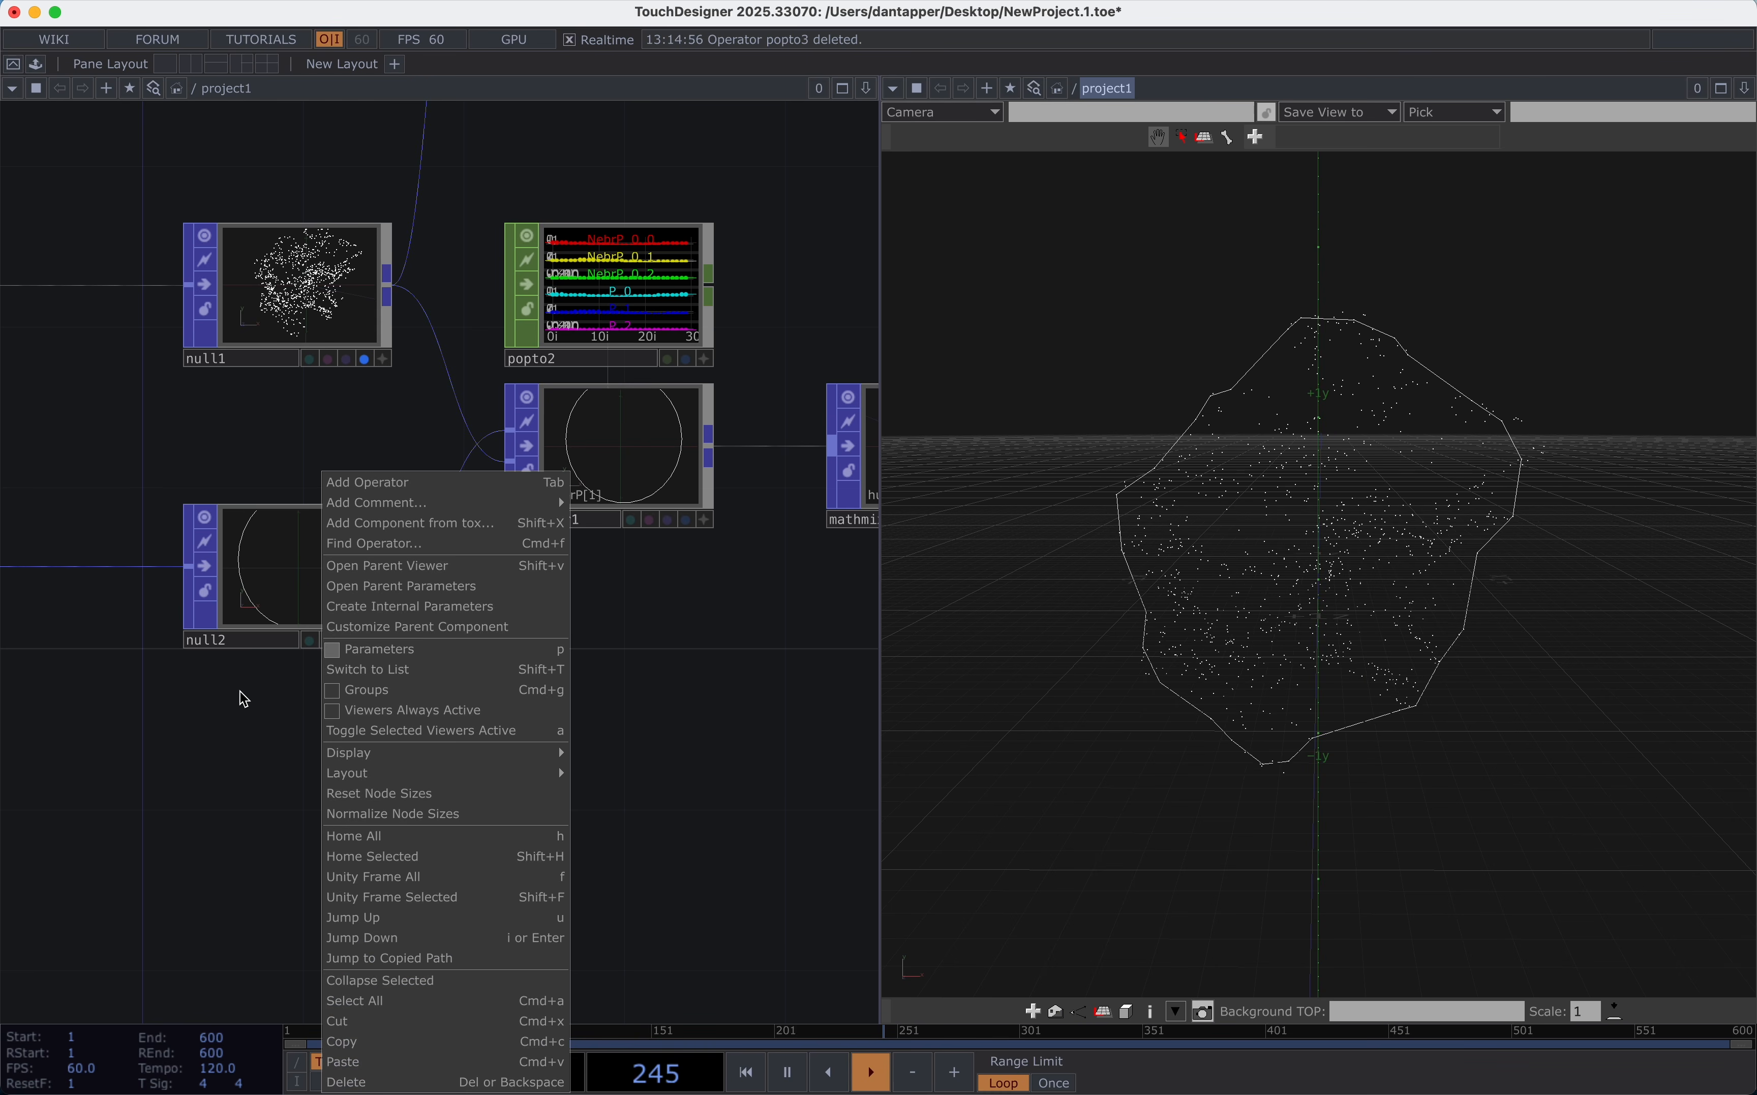
left_click(240, 694)
left_click(365, 640)
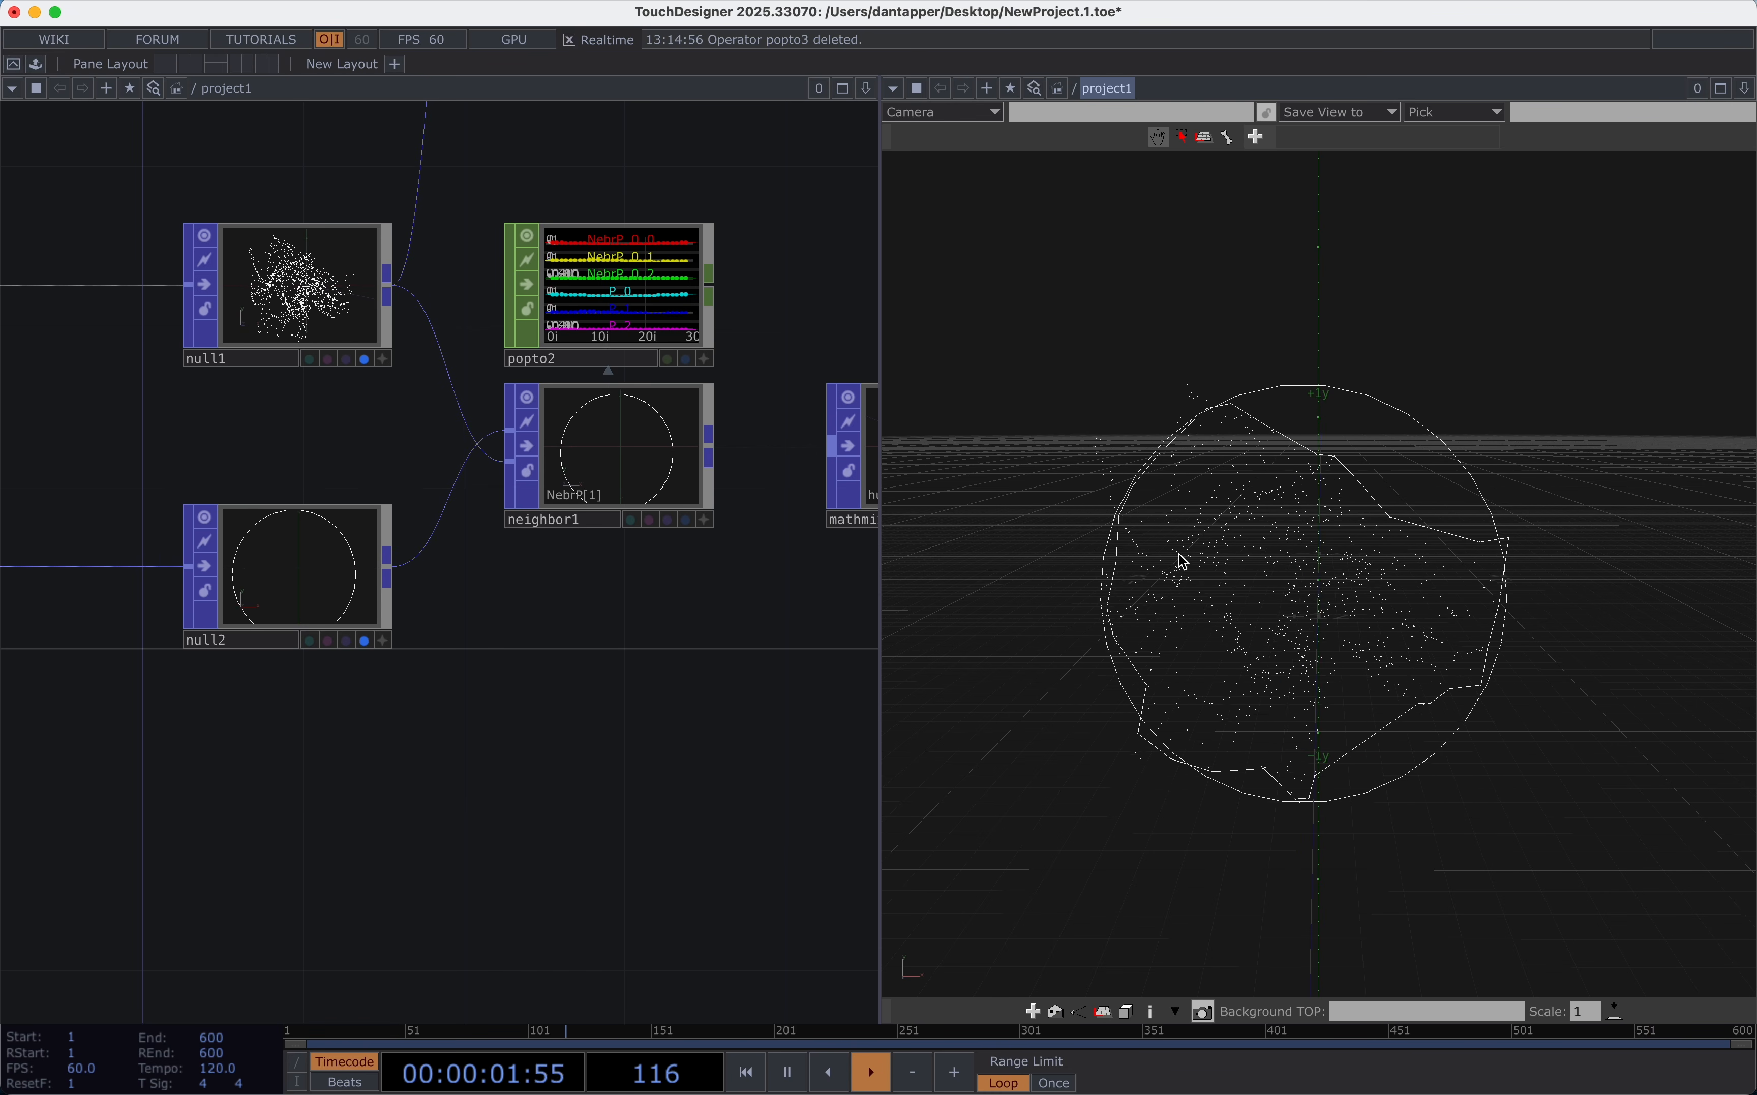
Try Uniform Scale values of 1.5, 1 and again 1.5 on transform1.
scroll(588, 795, "down", 5)
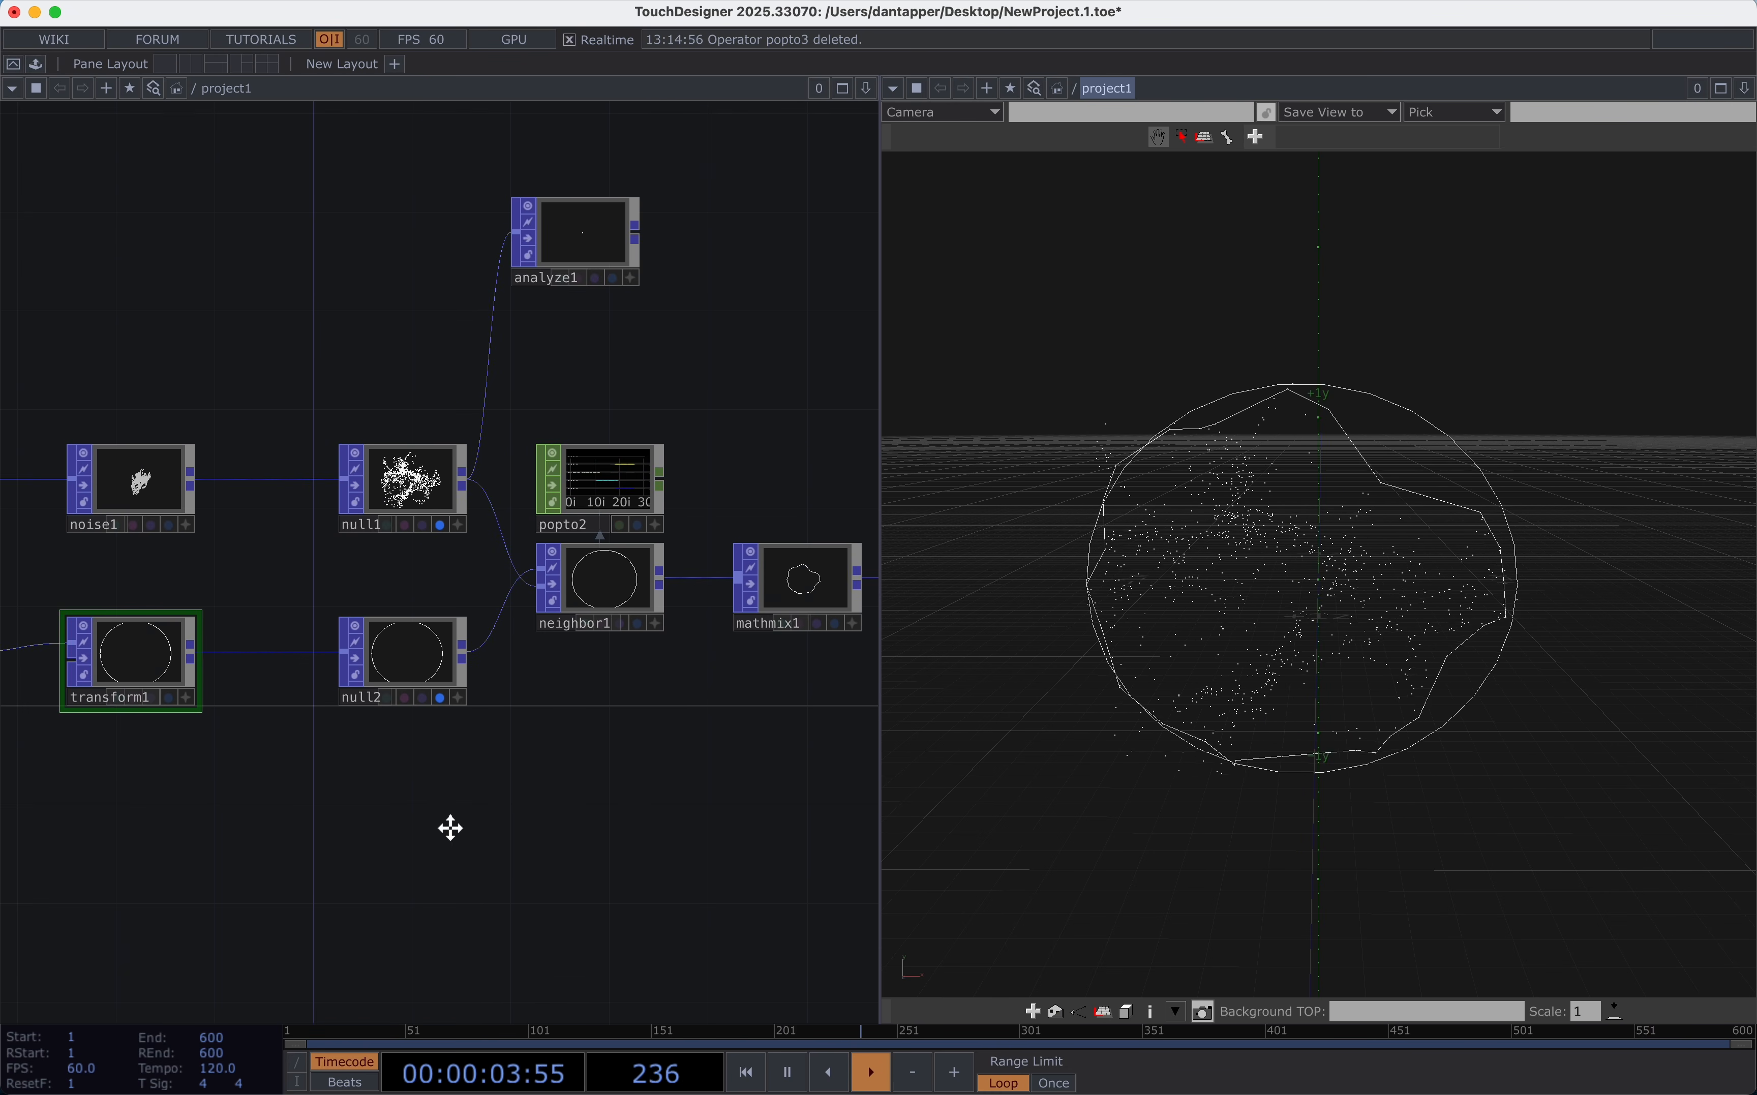
left_click_drag(448, 828, 553, 831)
key("p")
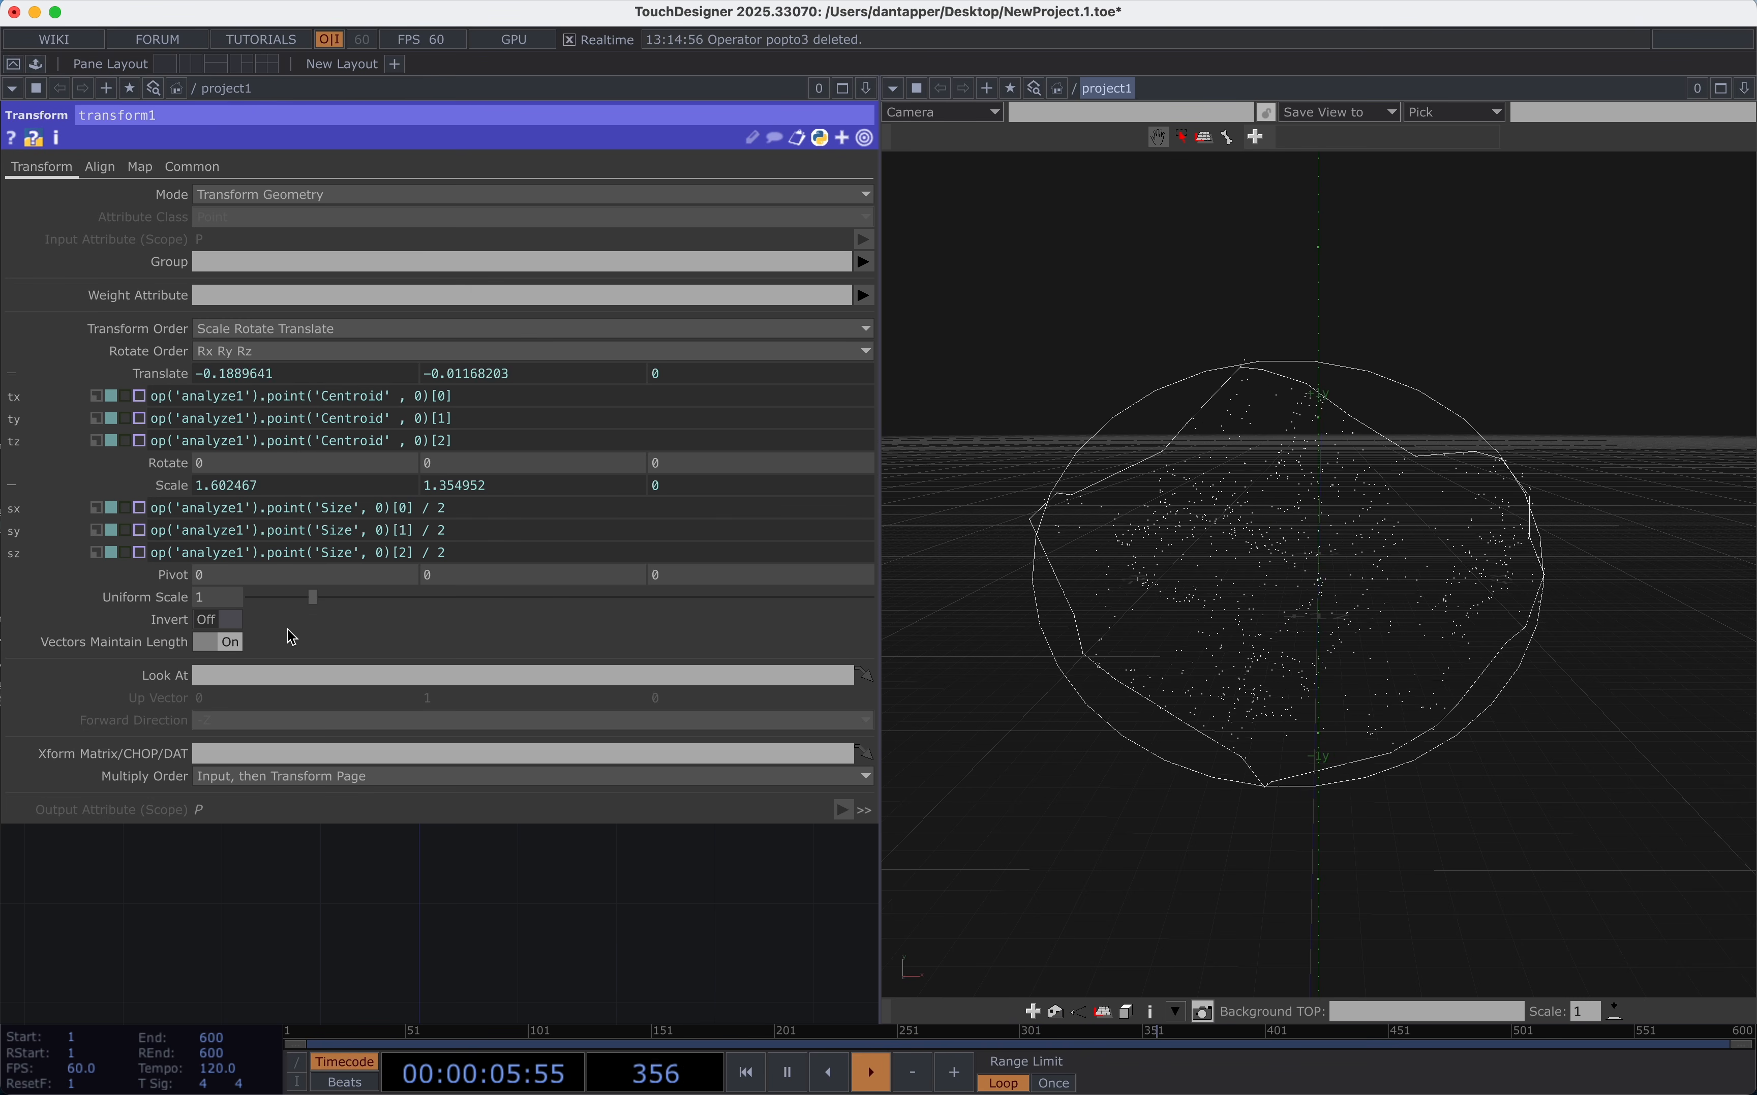
mouse_move(223, 606)
middle_mouse_down()
mouse_move(224, 576)
mouse_move(268, 577)
mouse_move(231, 558)
mouse_move(221, 619)
middle_mouse_up()
double_click(230, 597)
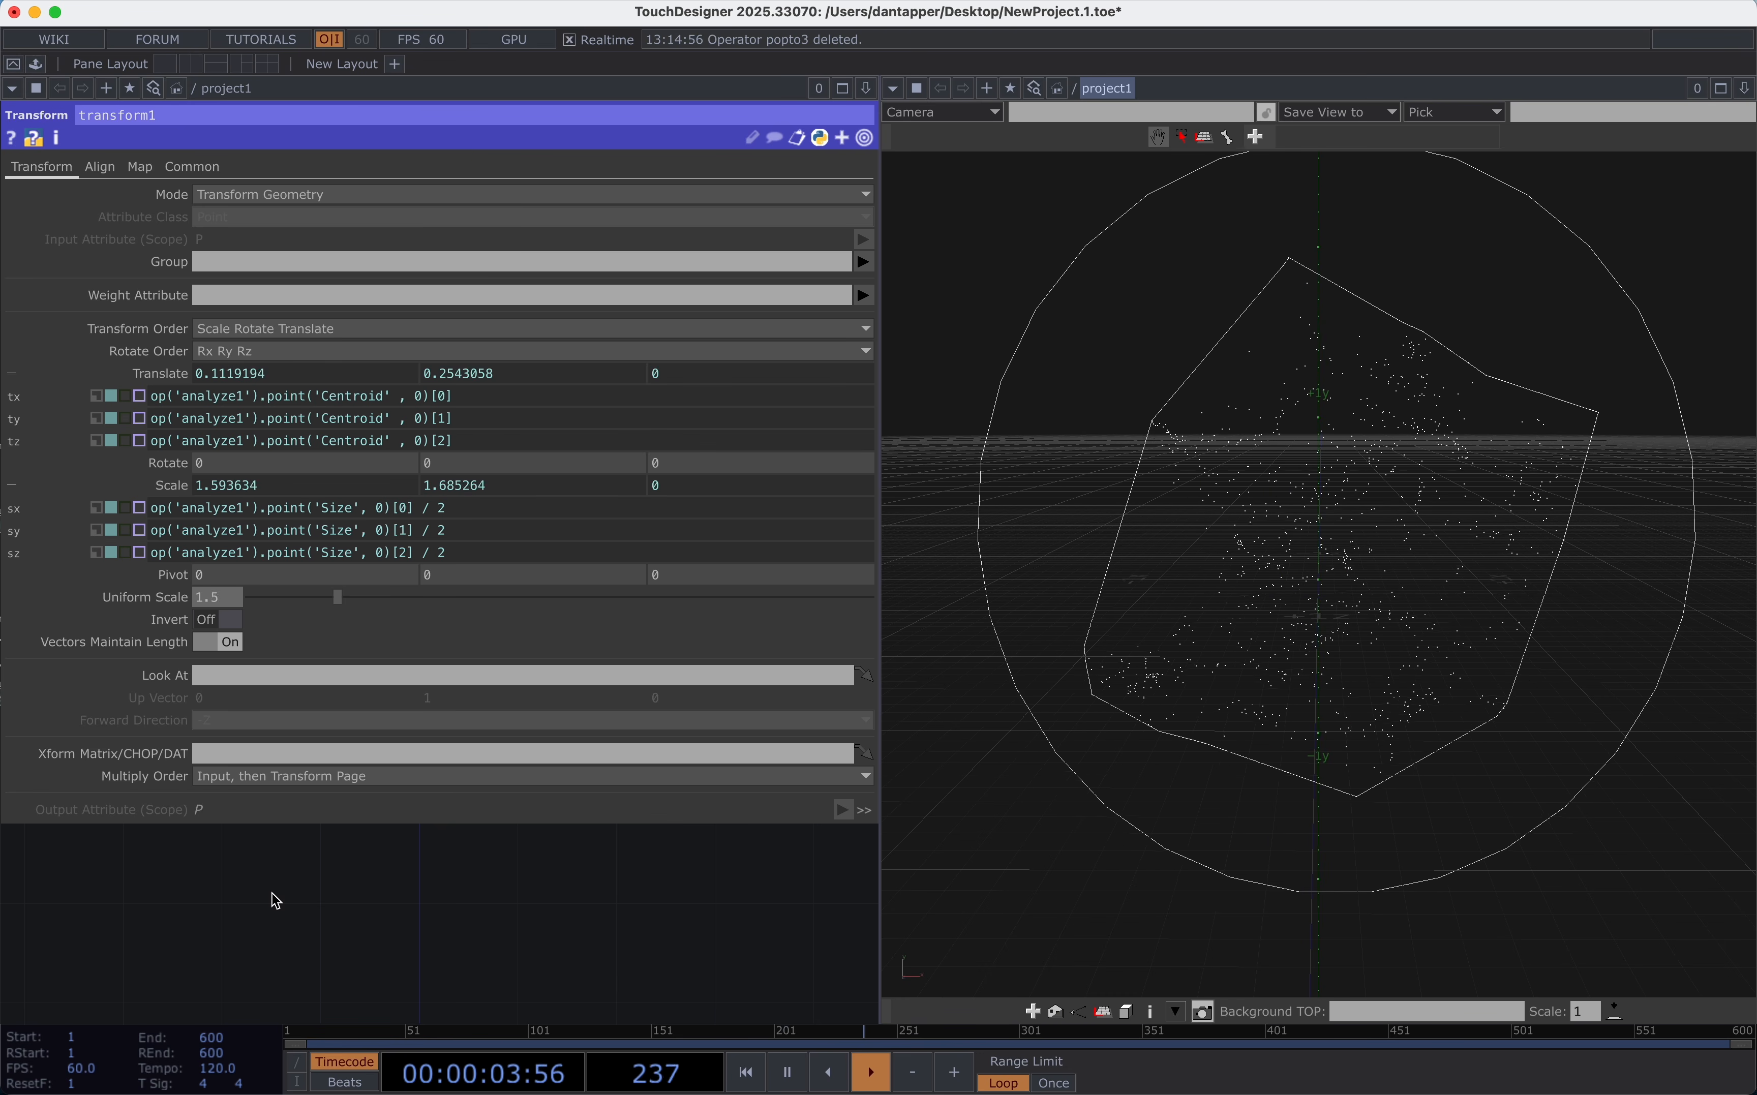
type("1.5")
key("Return")
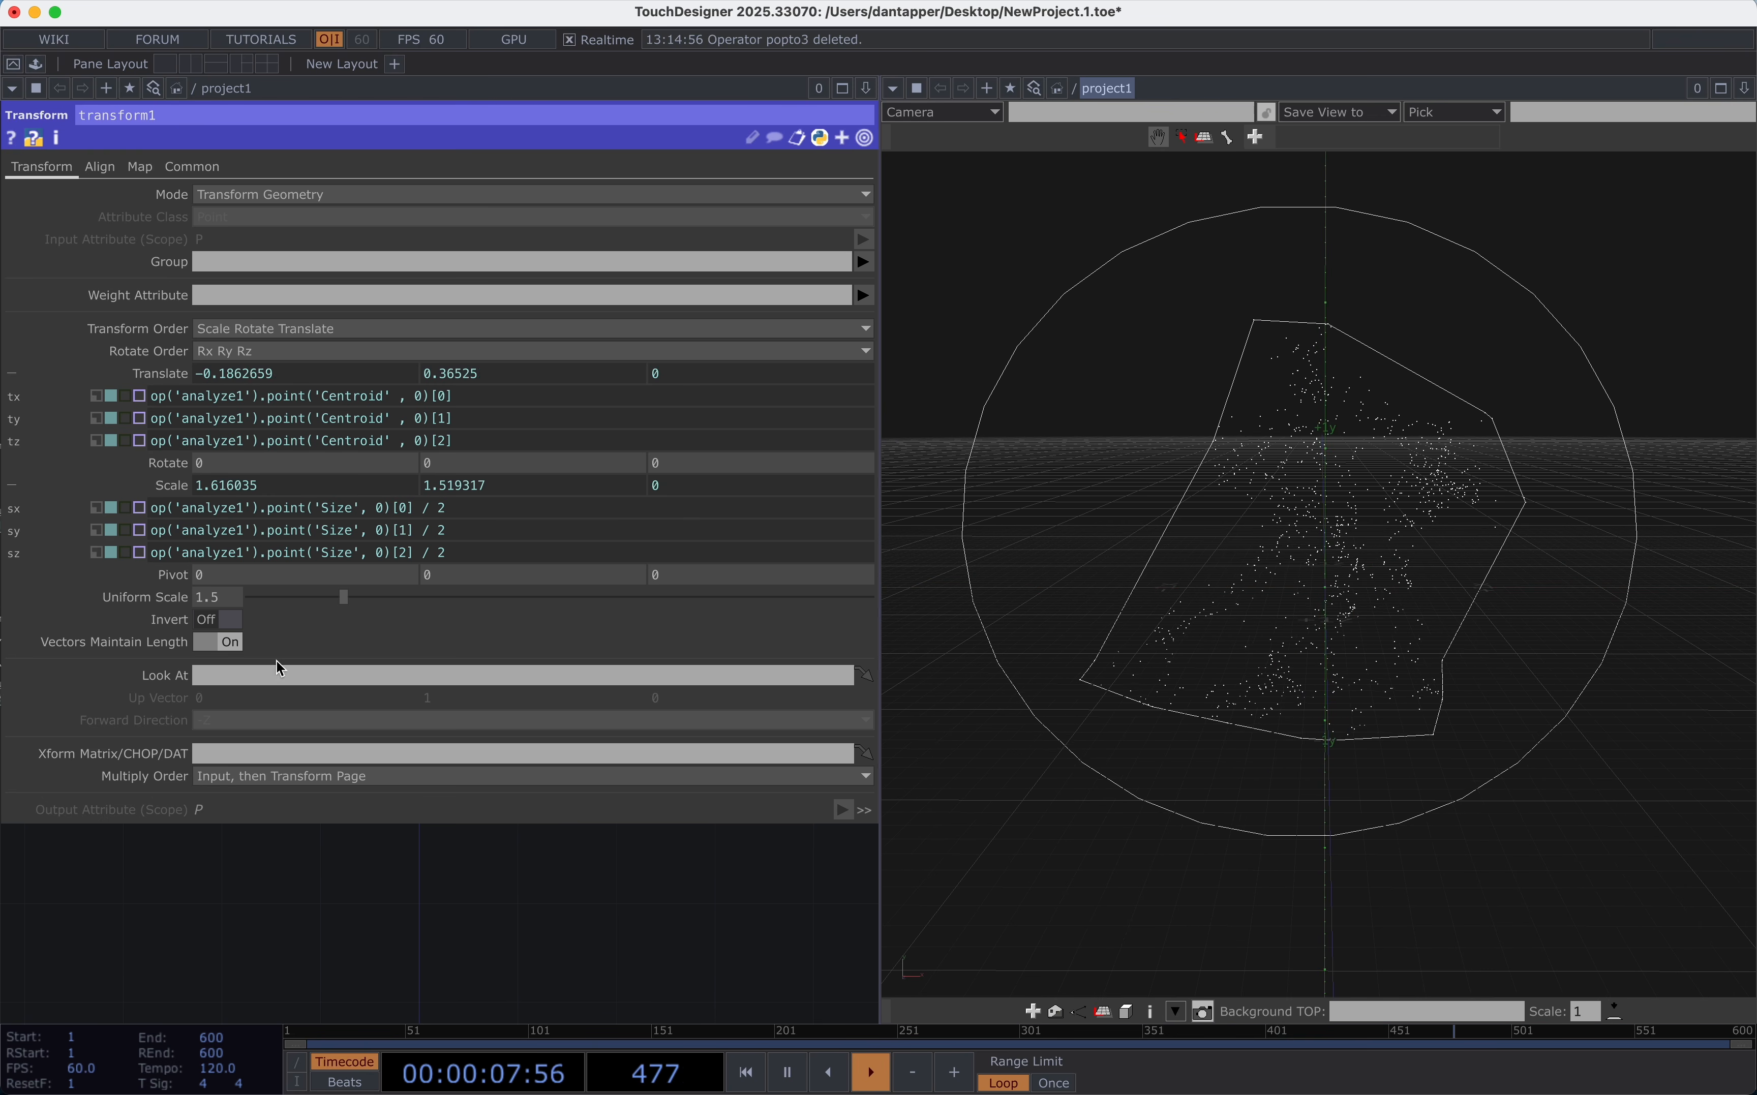
double_click(238, 597)
type("1")
key("Return")
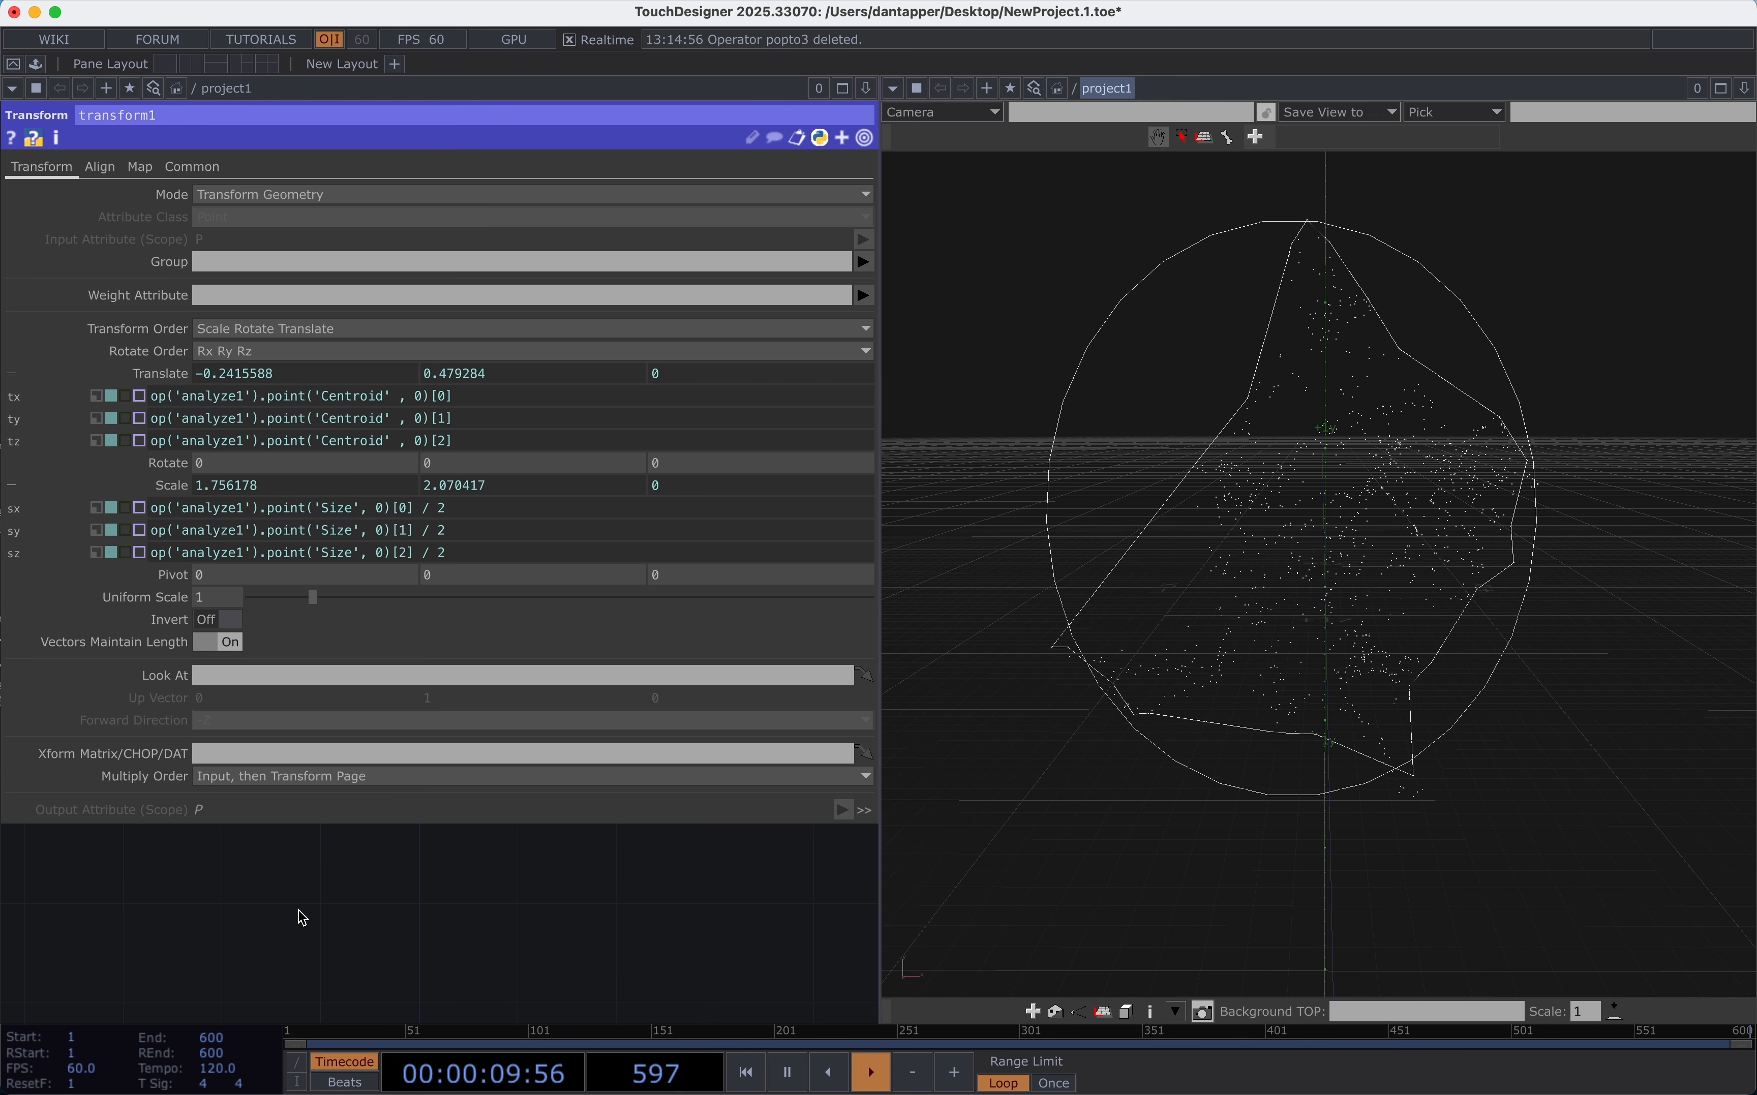
double_click(219, 597)
type("1.5")
key("Return")
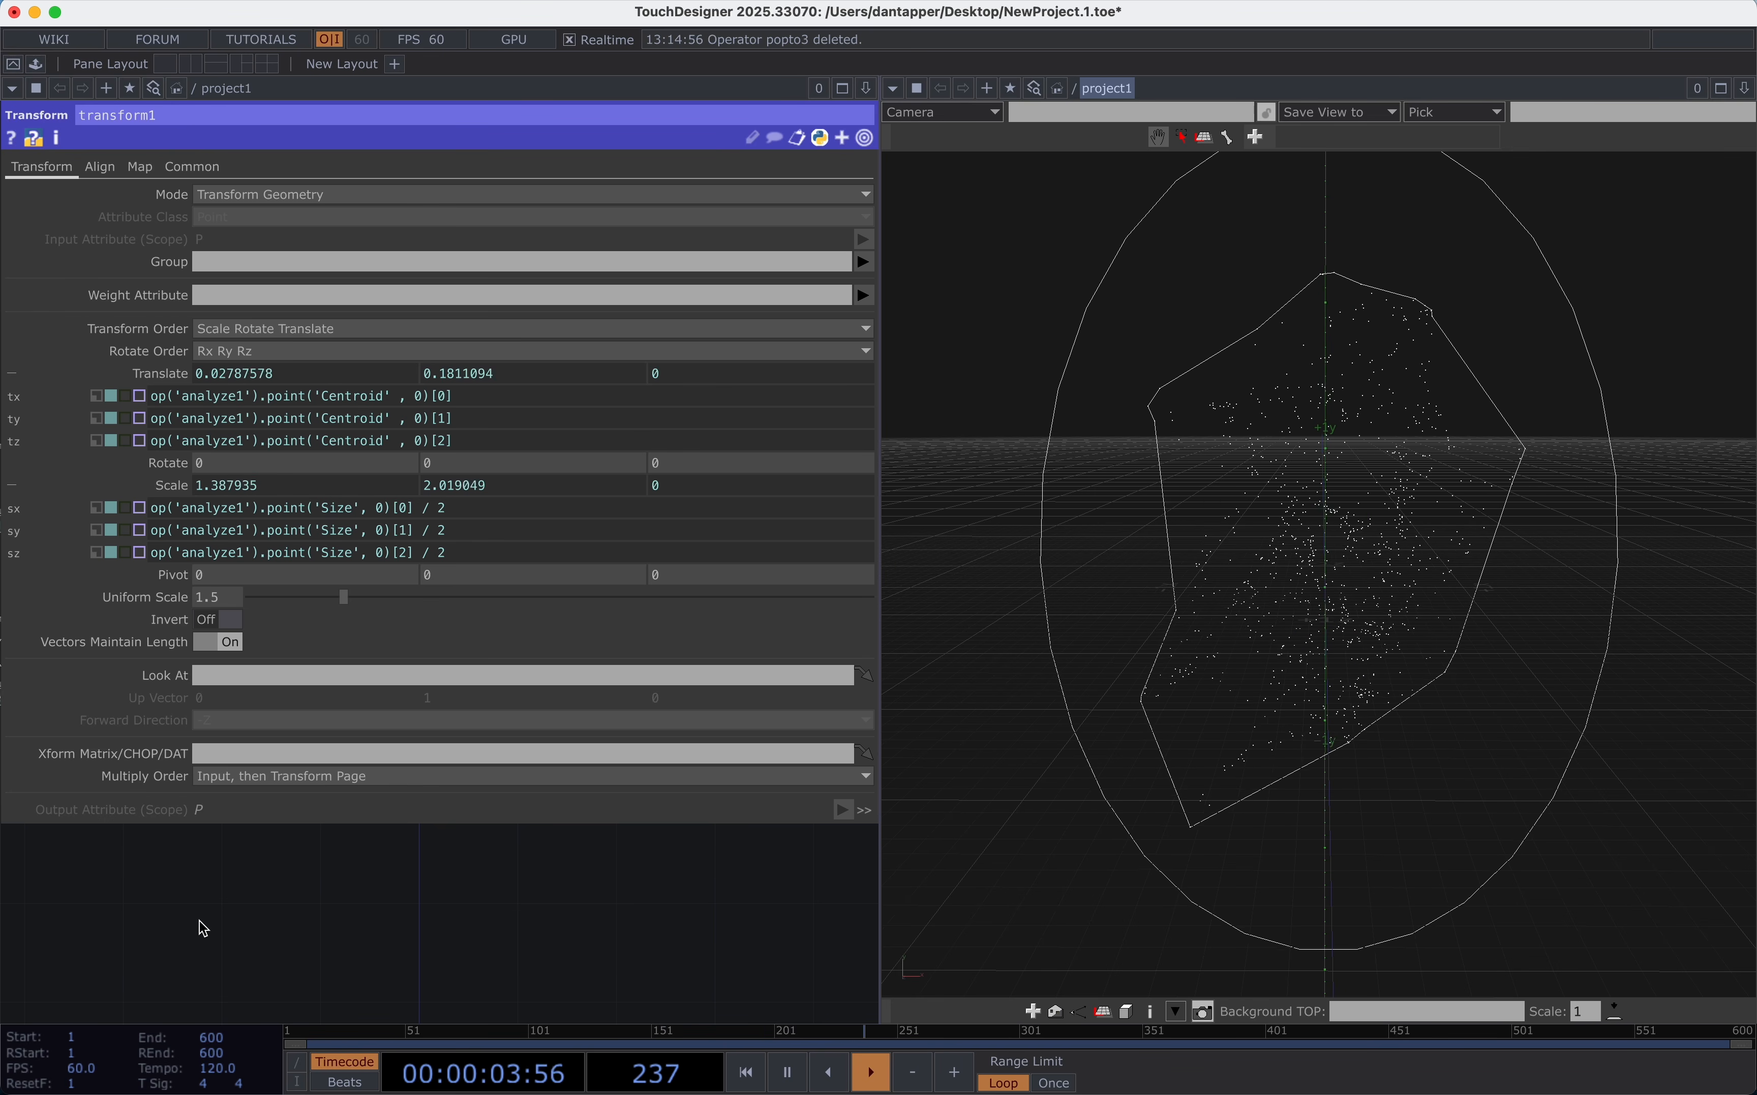
Set transform1's Uniform Scale to 1.2.
double_click(239, 598)
type("1.2")
key("Return")
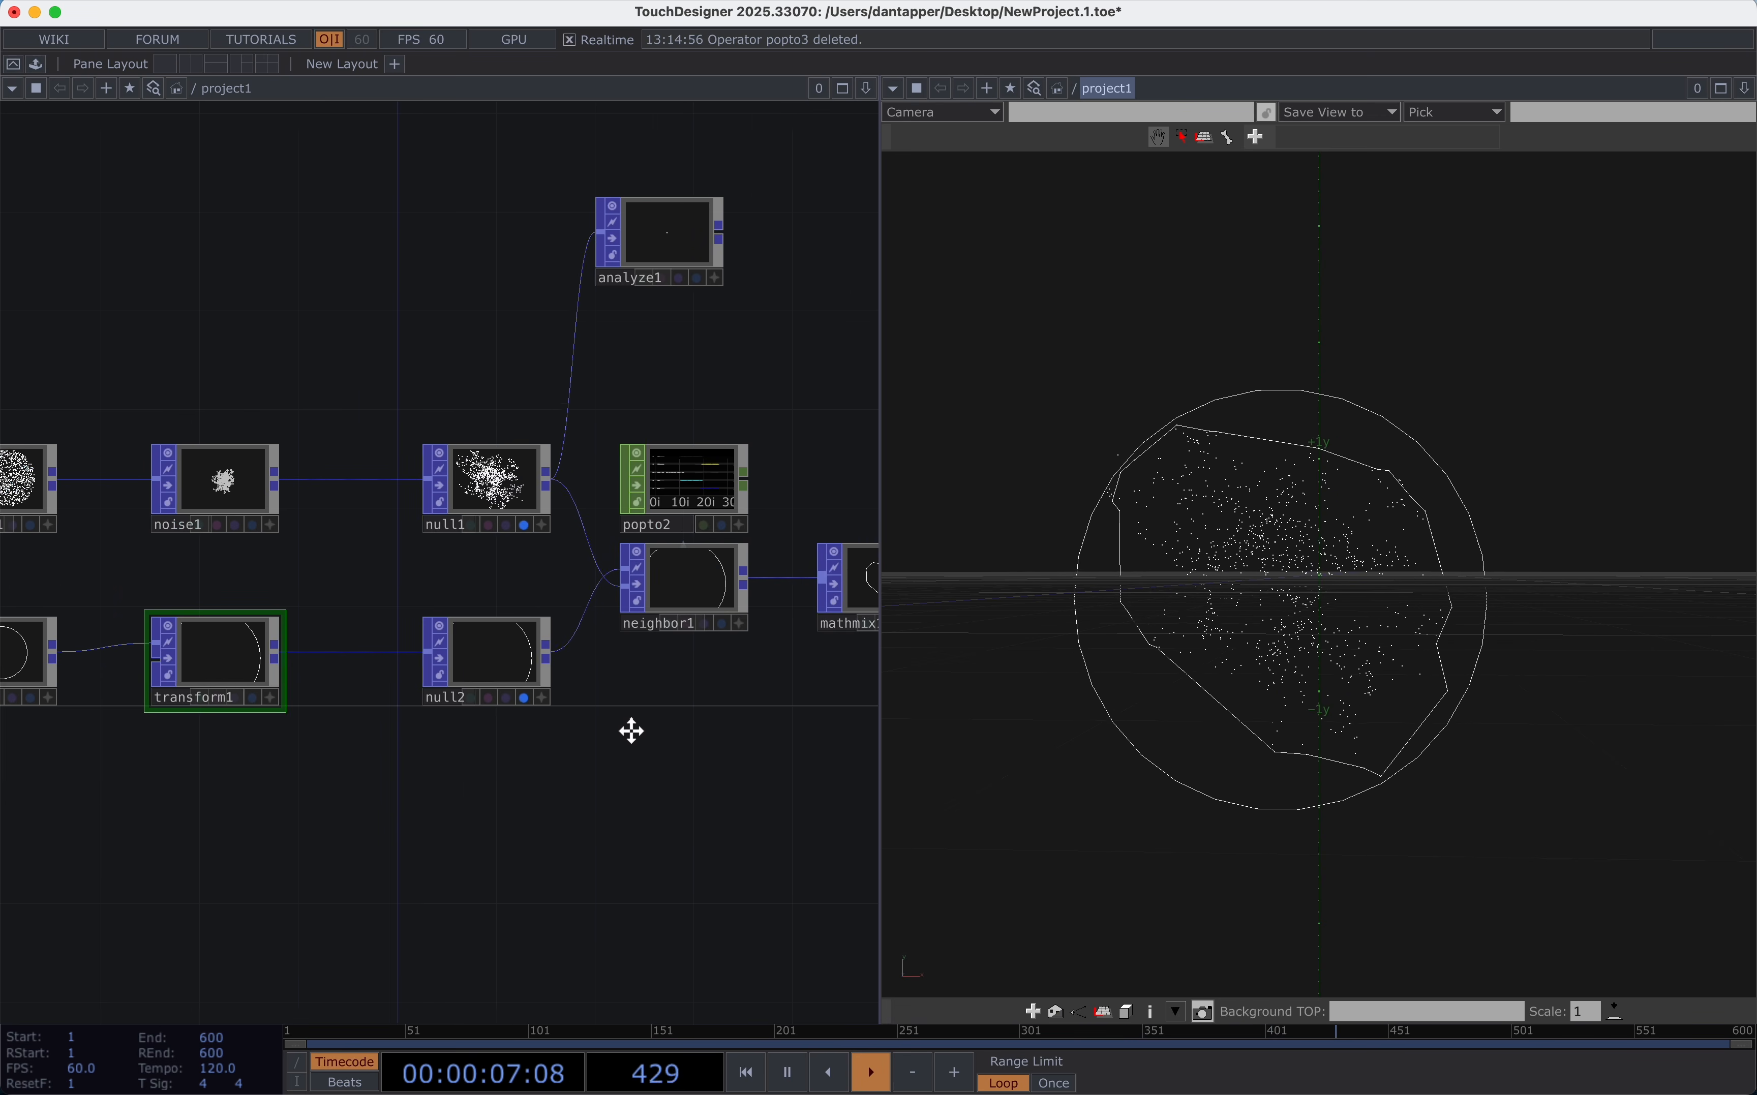
Save the project under the new name Hull2D.toe.
scroll(627, 729, "down", 5)
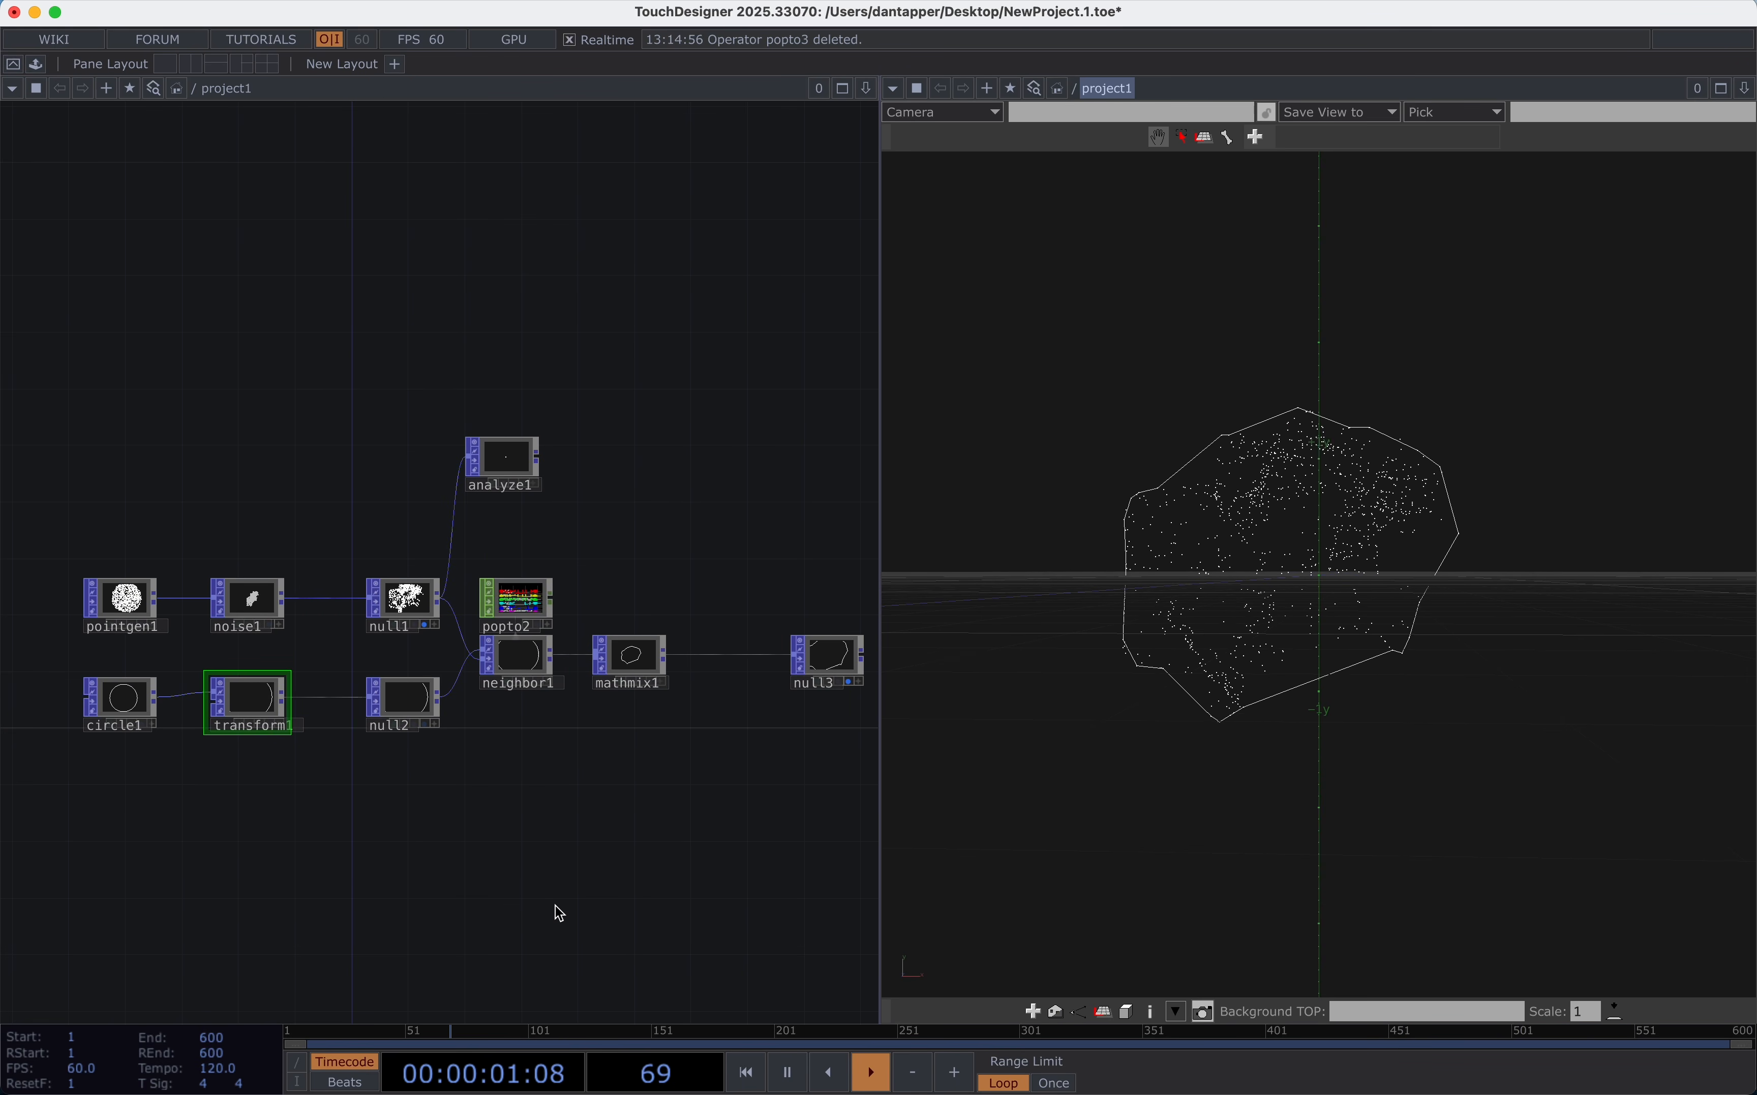
left_click(178, 1)
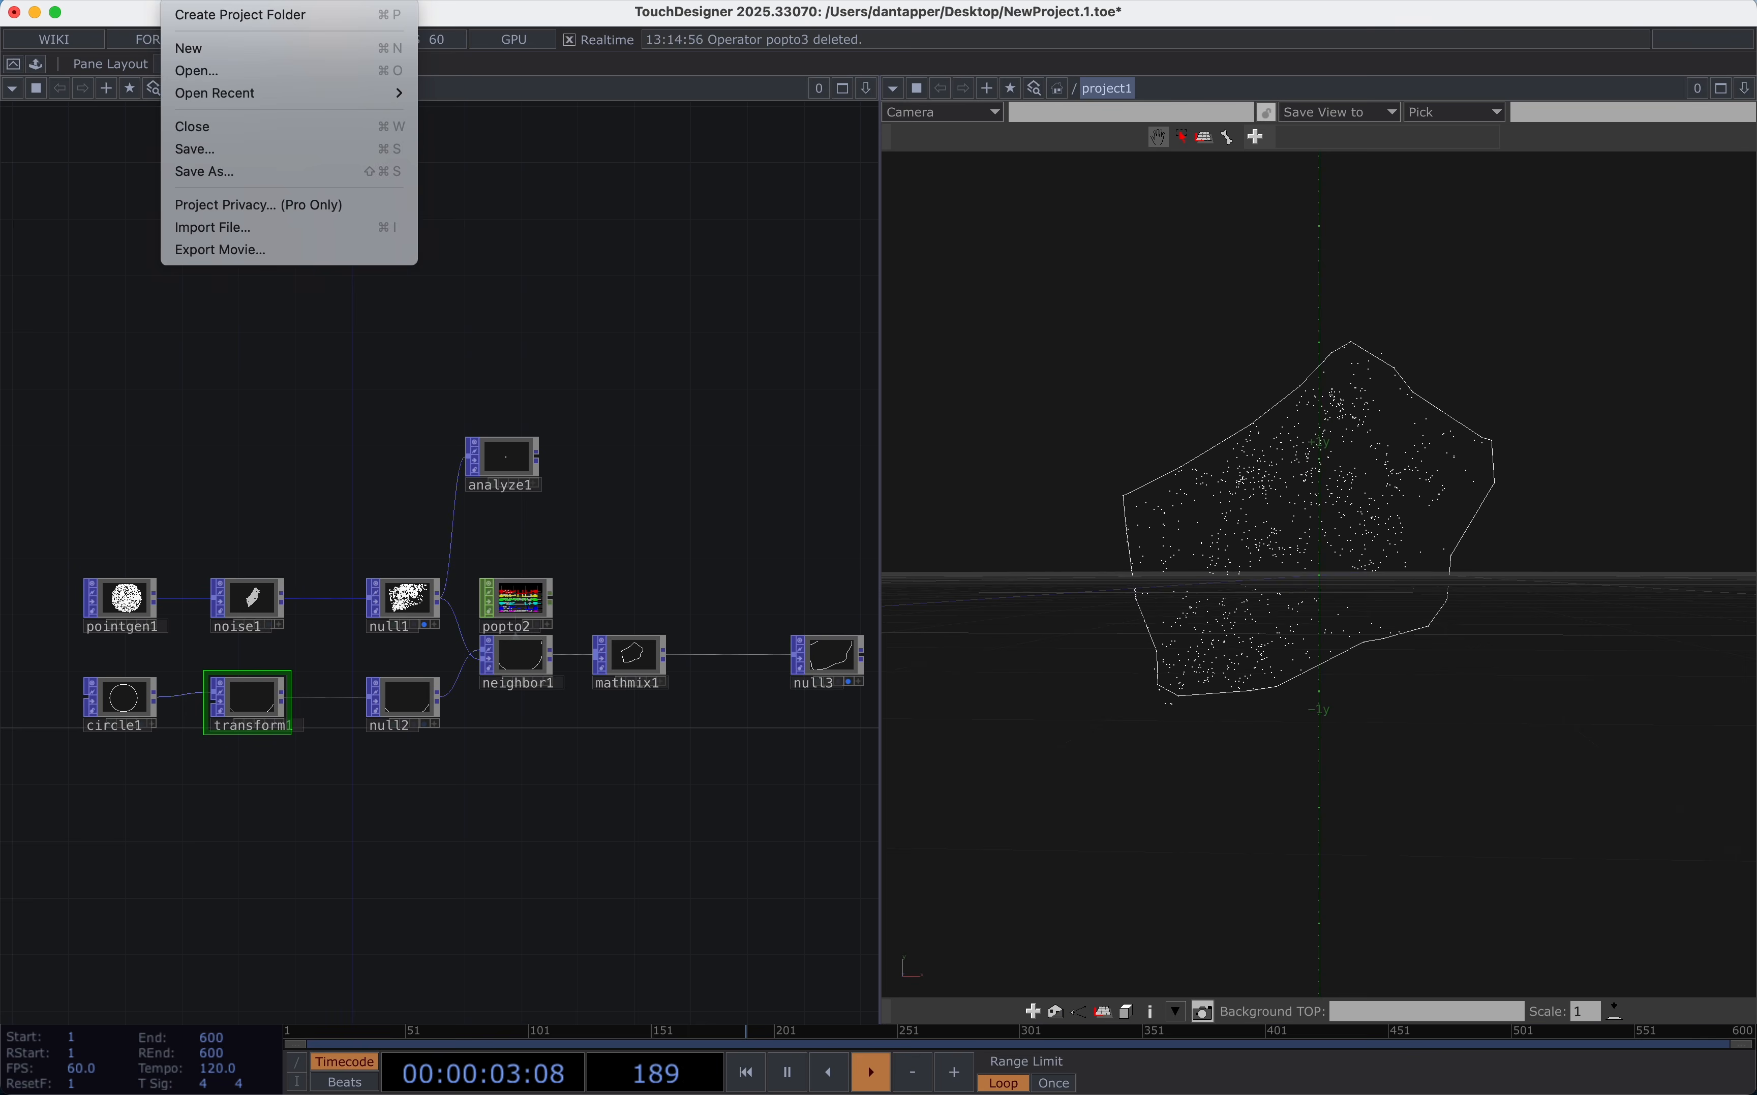
left_click(212, 173)
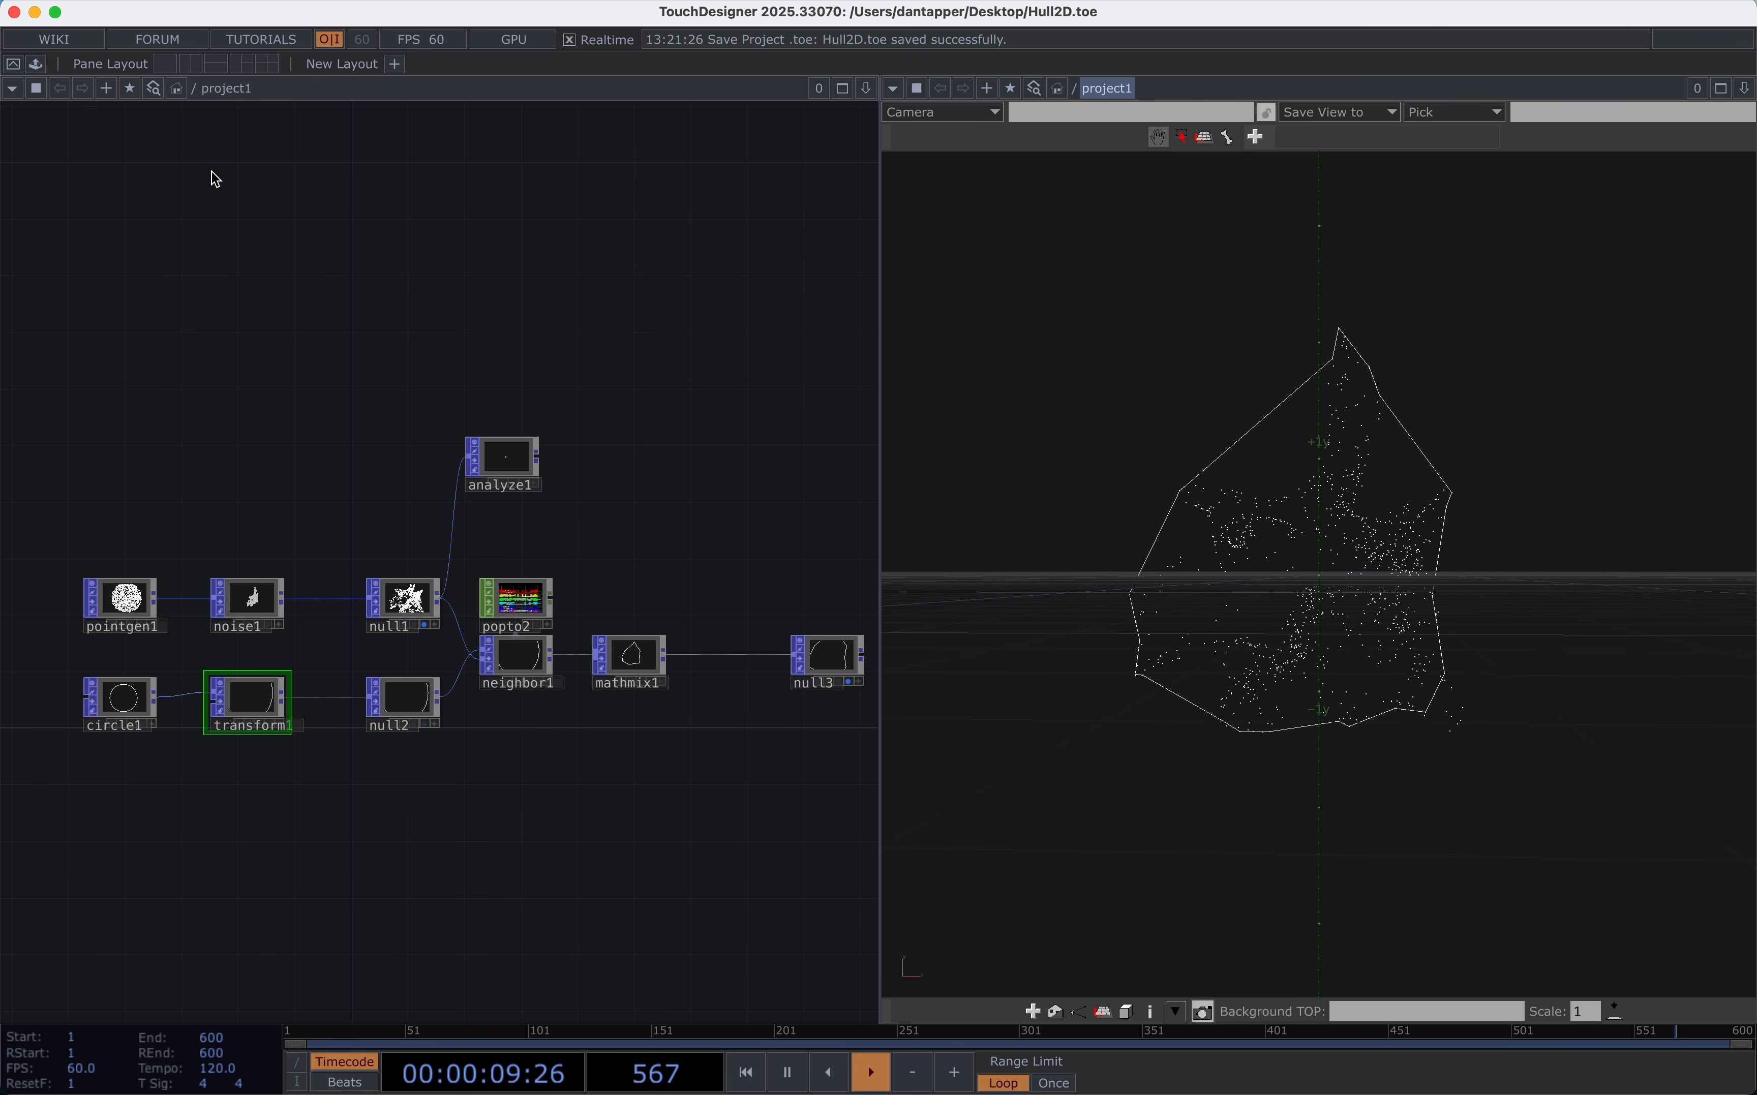
Change the Shape of pointgen1 to Sphere so the source points fill a volume.
left_click(123, 612)
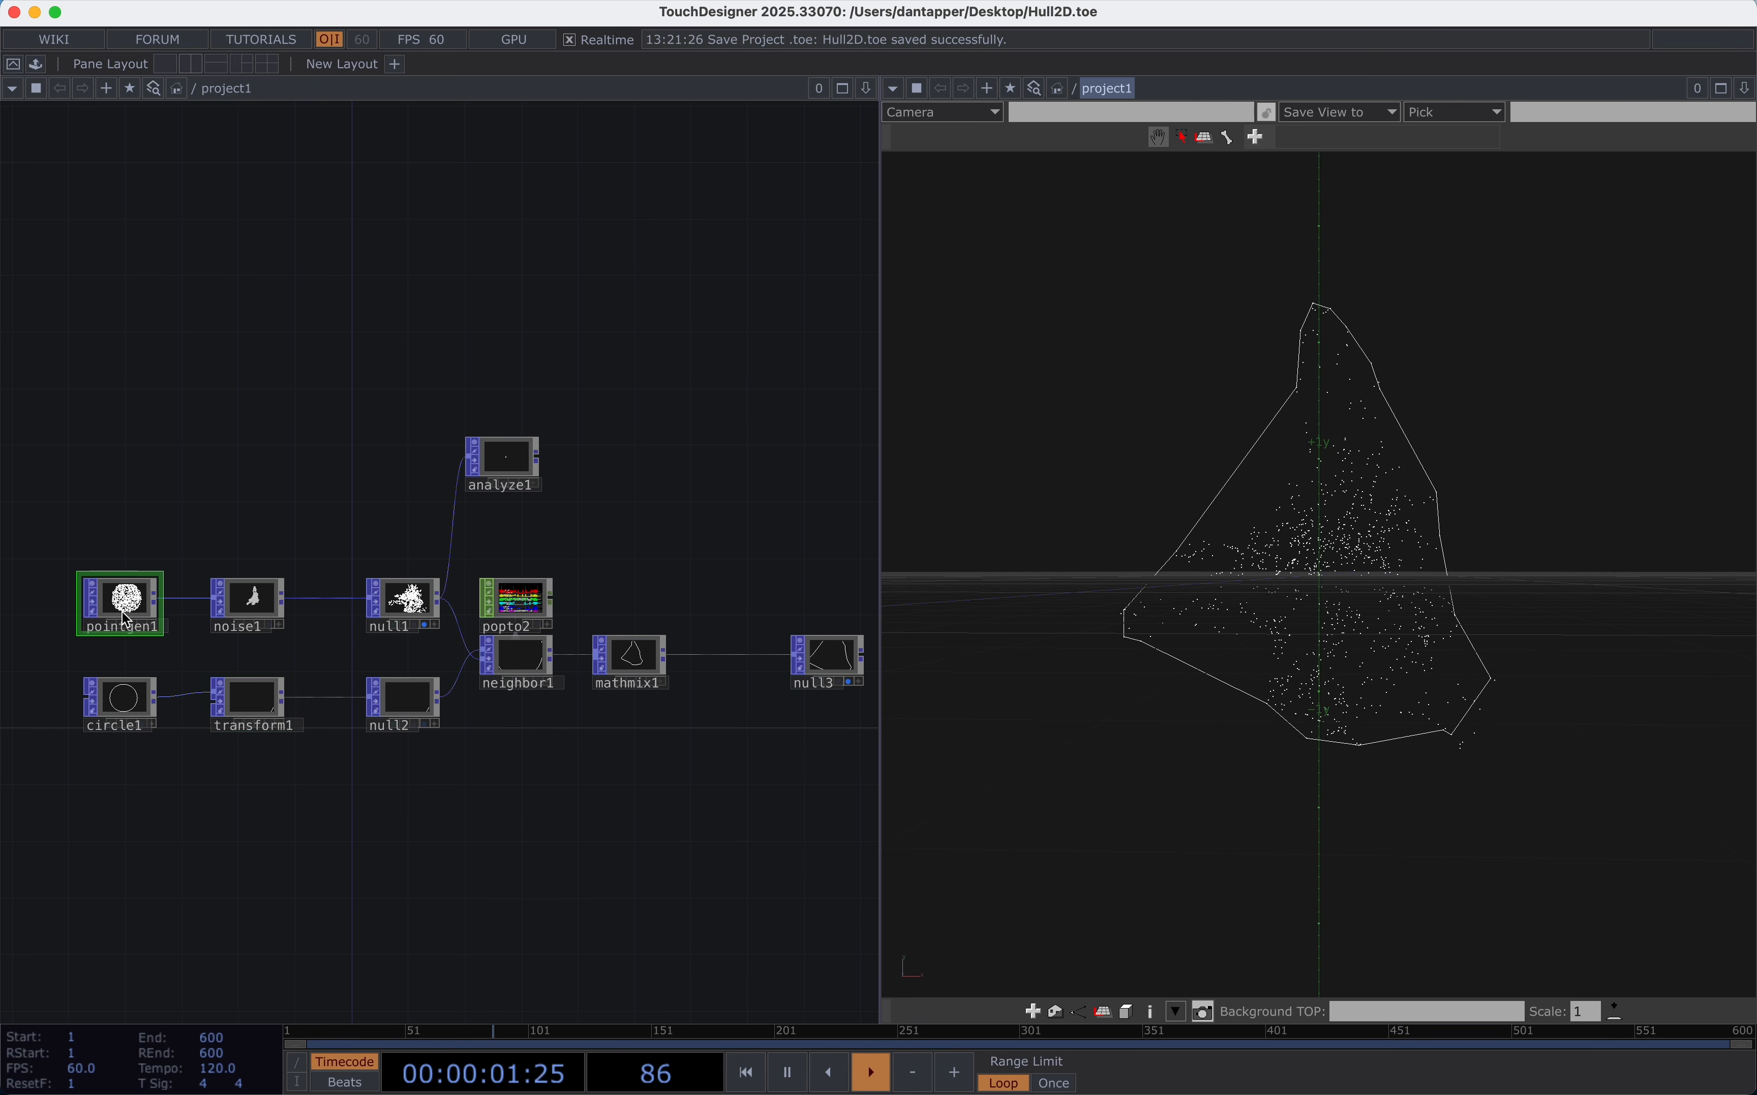
key("p")
left_click(256, 195)
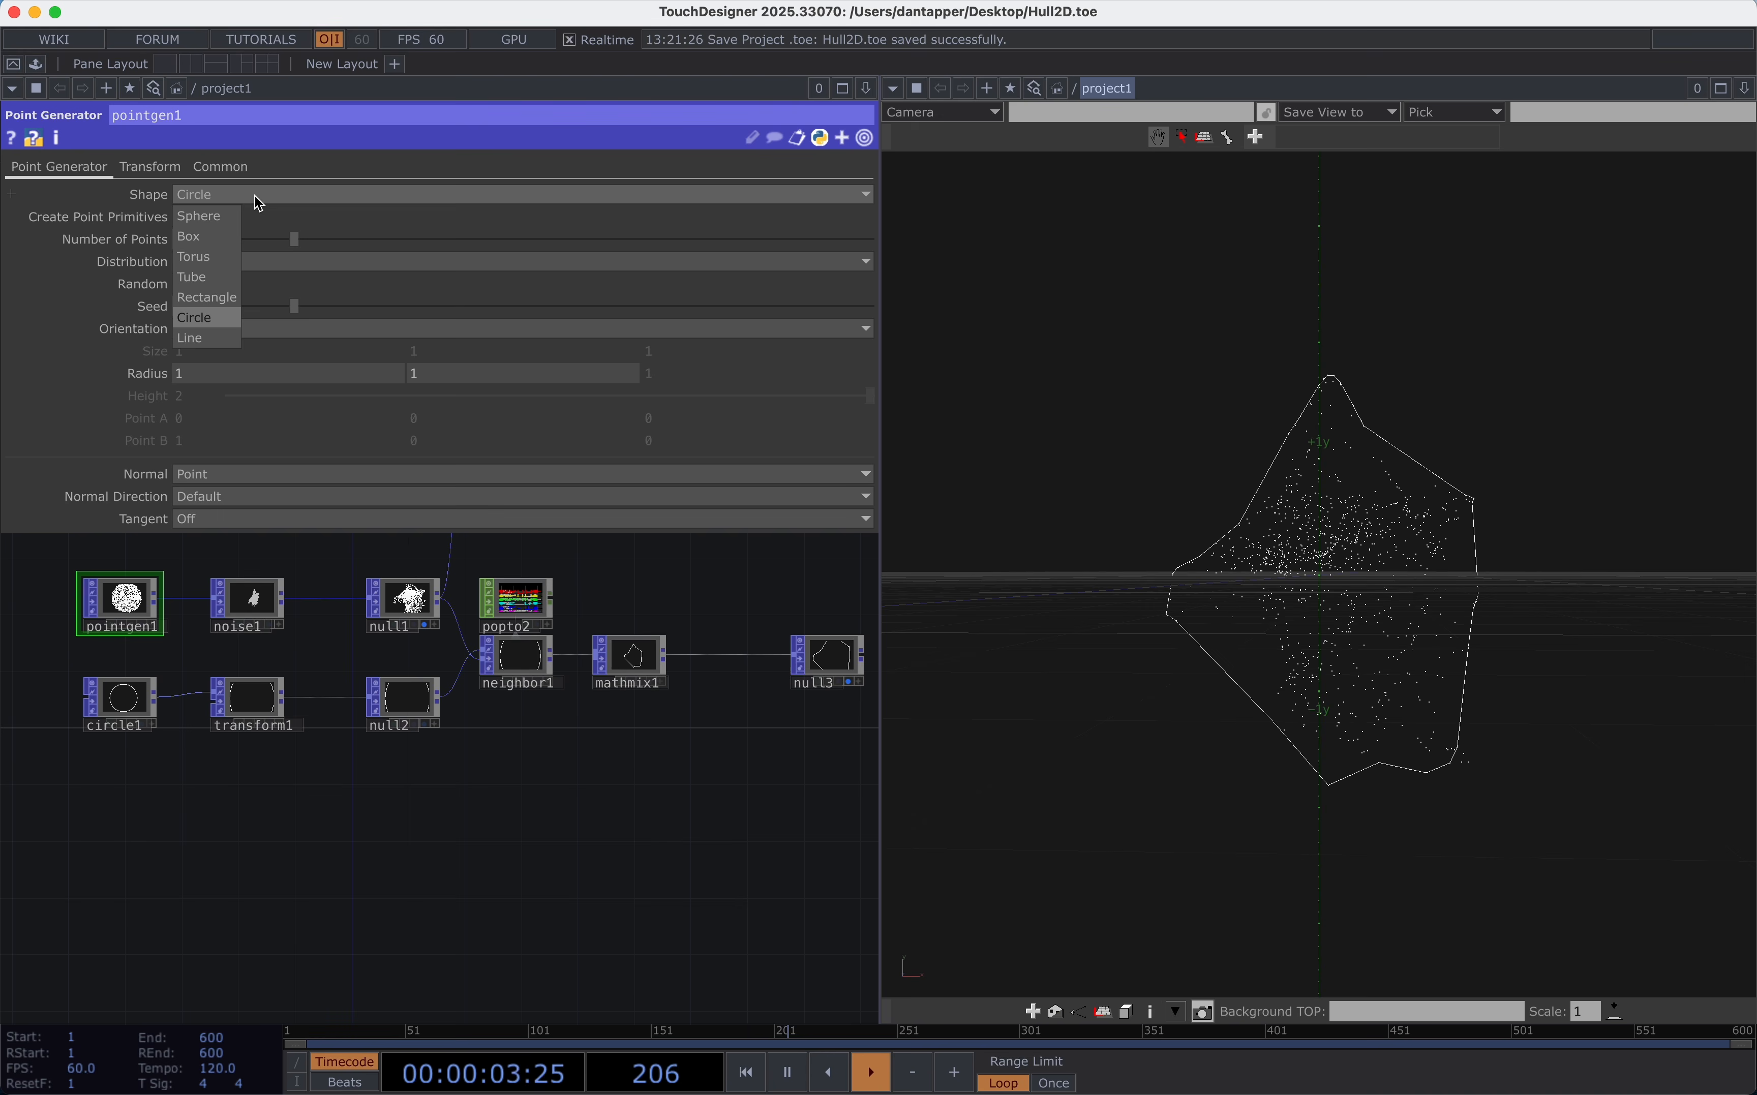
left_click(200, 217)
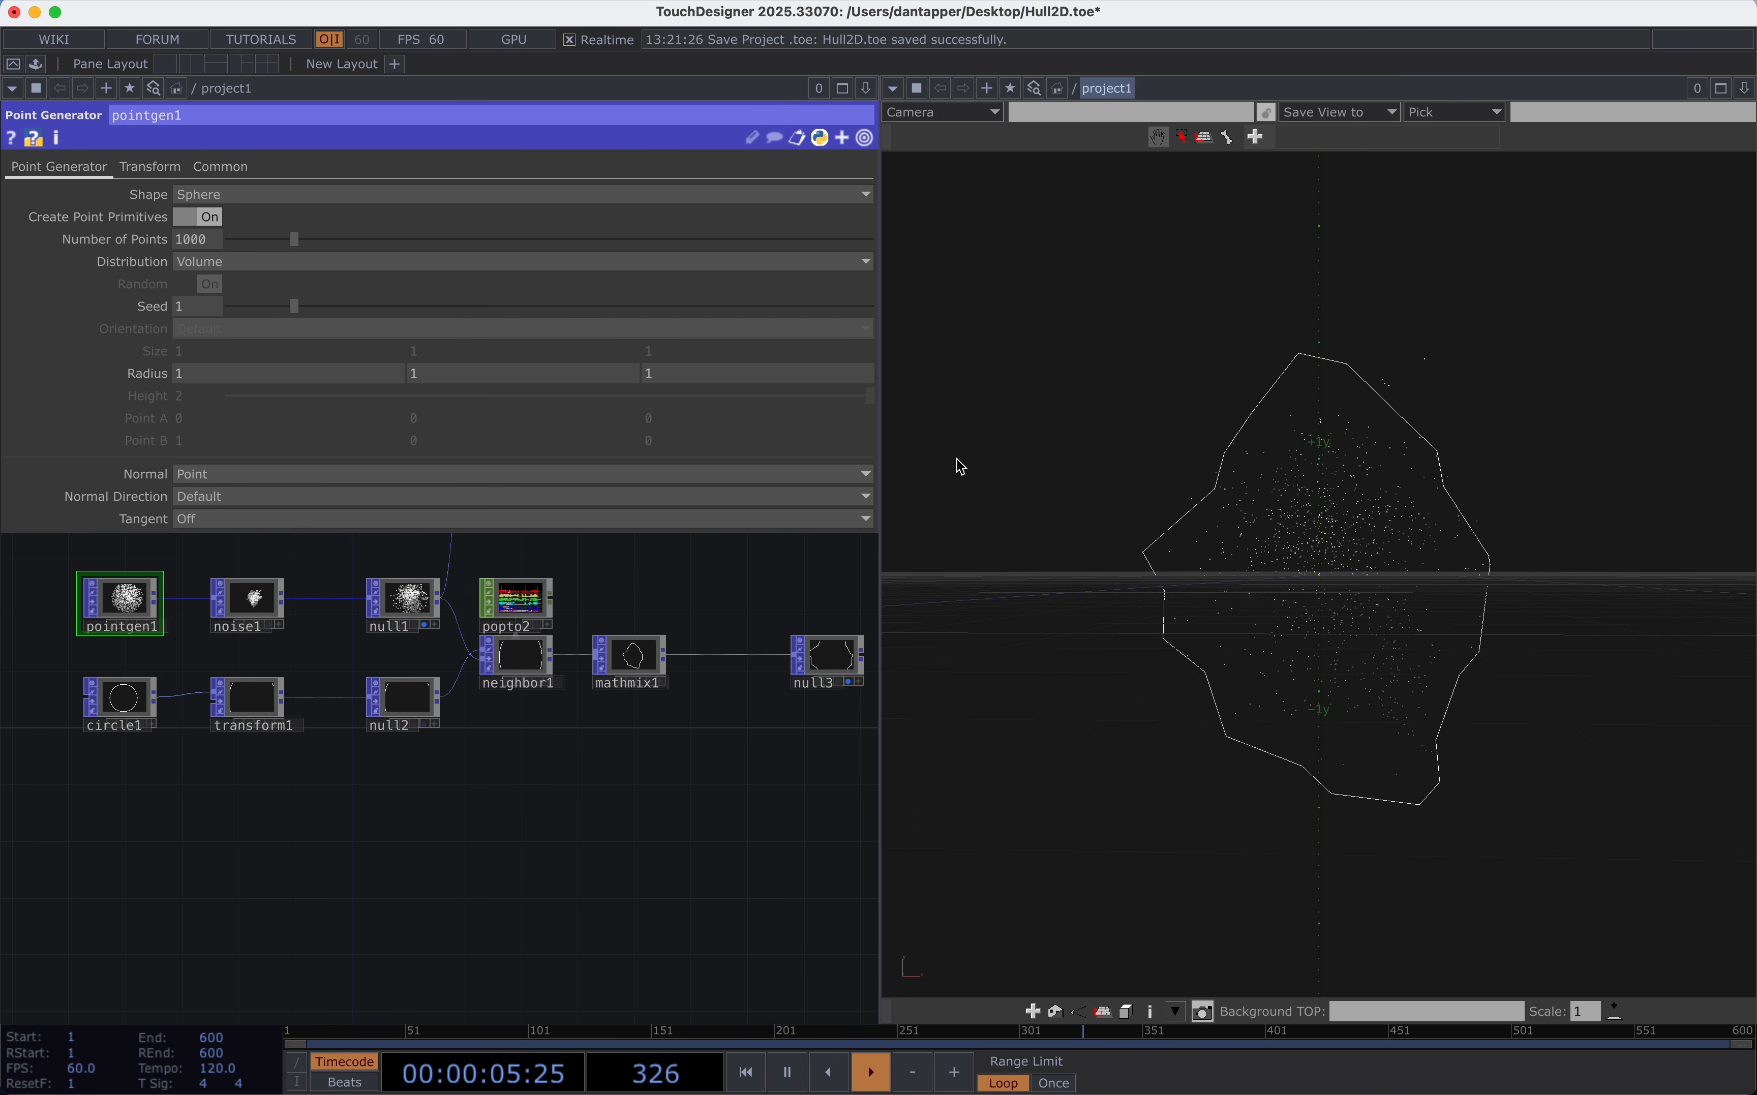
left_click_drag(1056, 626, 1341, 628)
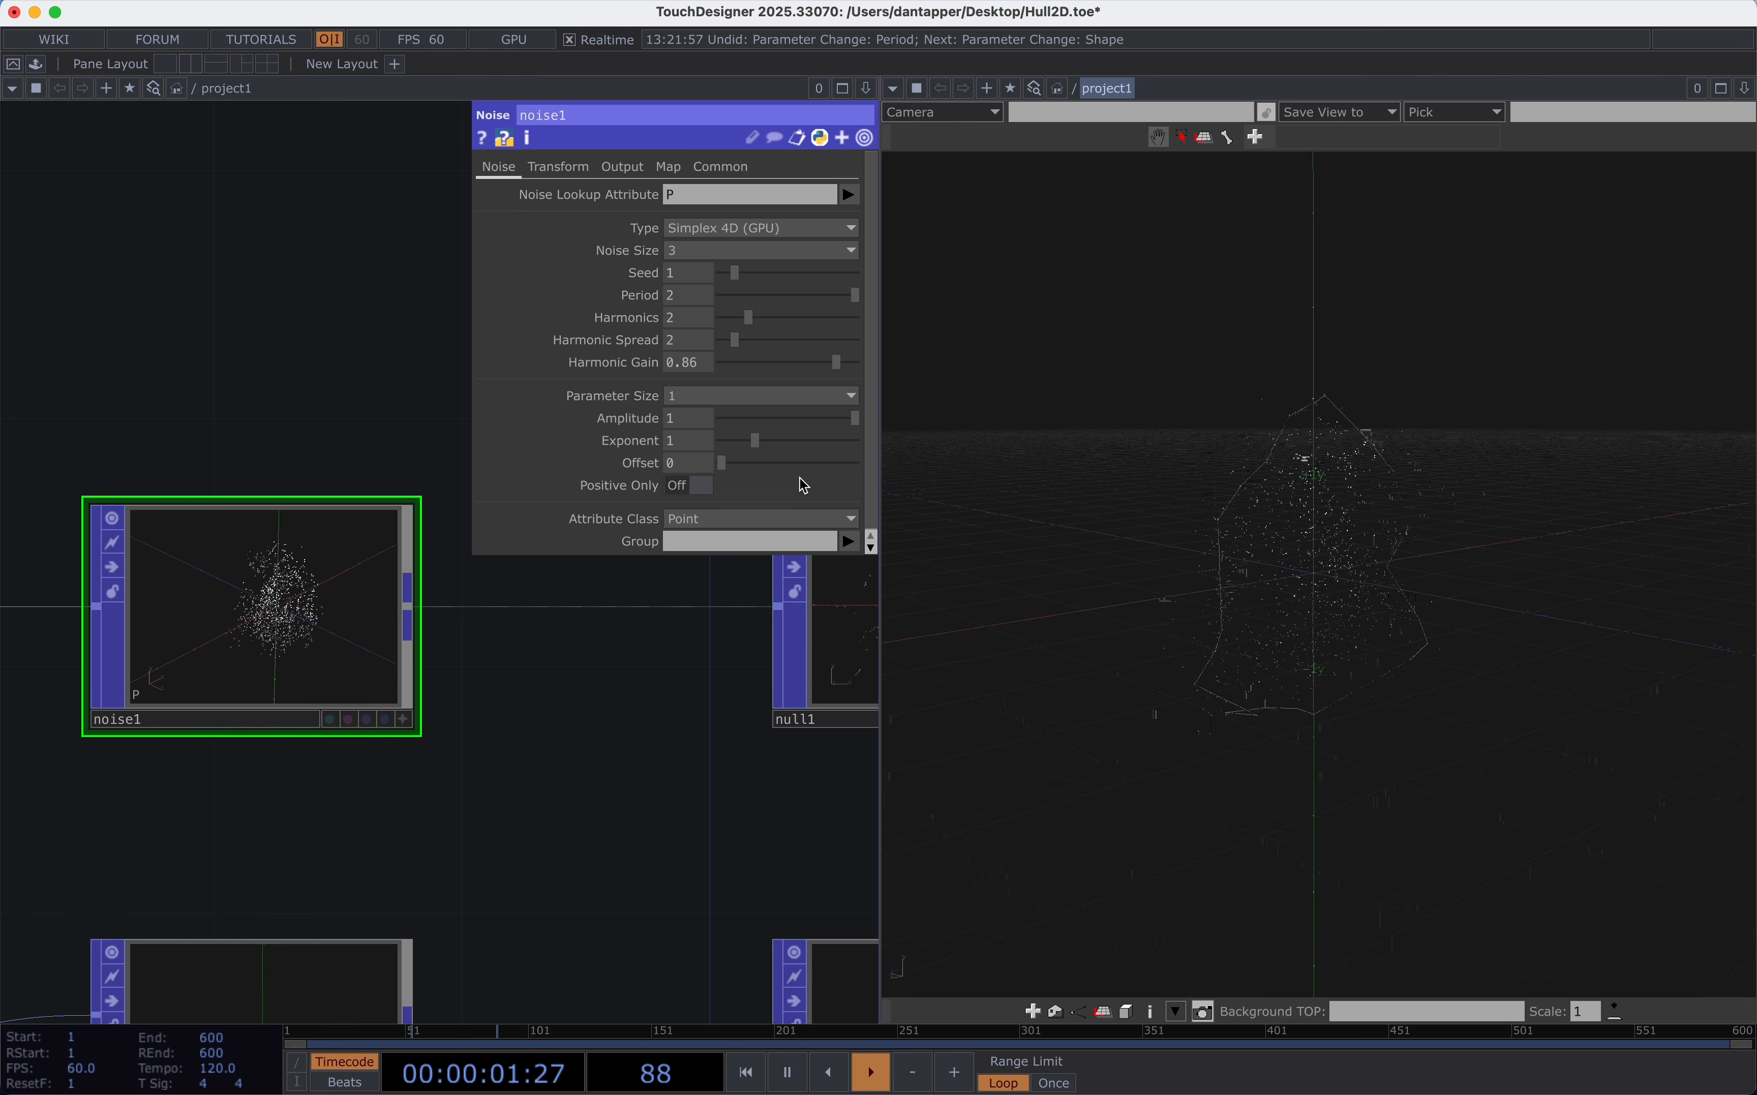
Set the Period of noise1 to 5.
left_click(696, 297)
type("5")
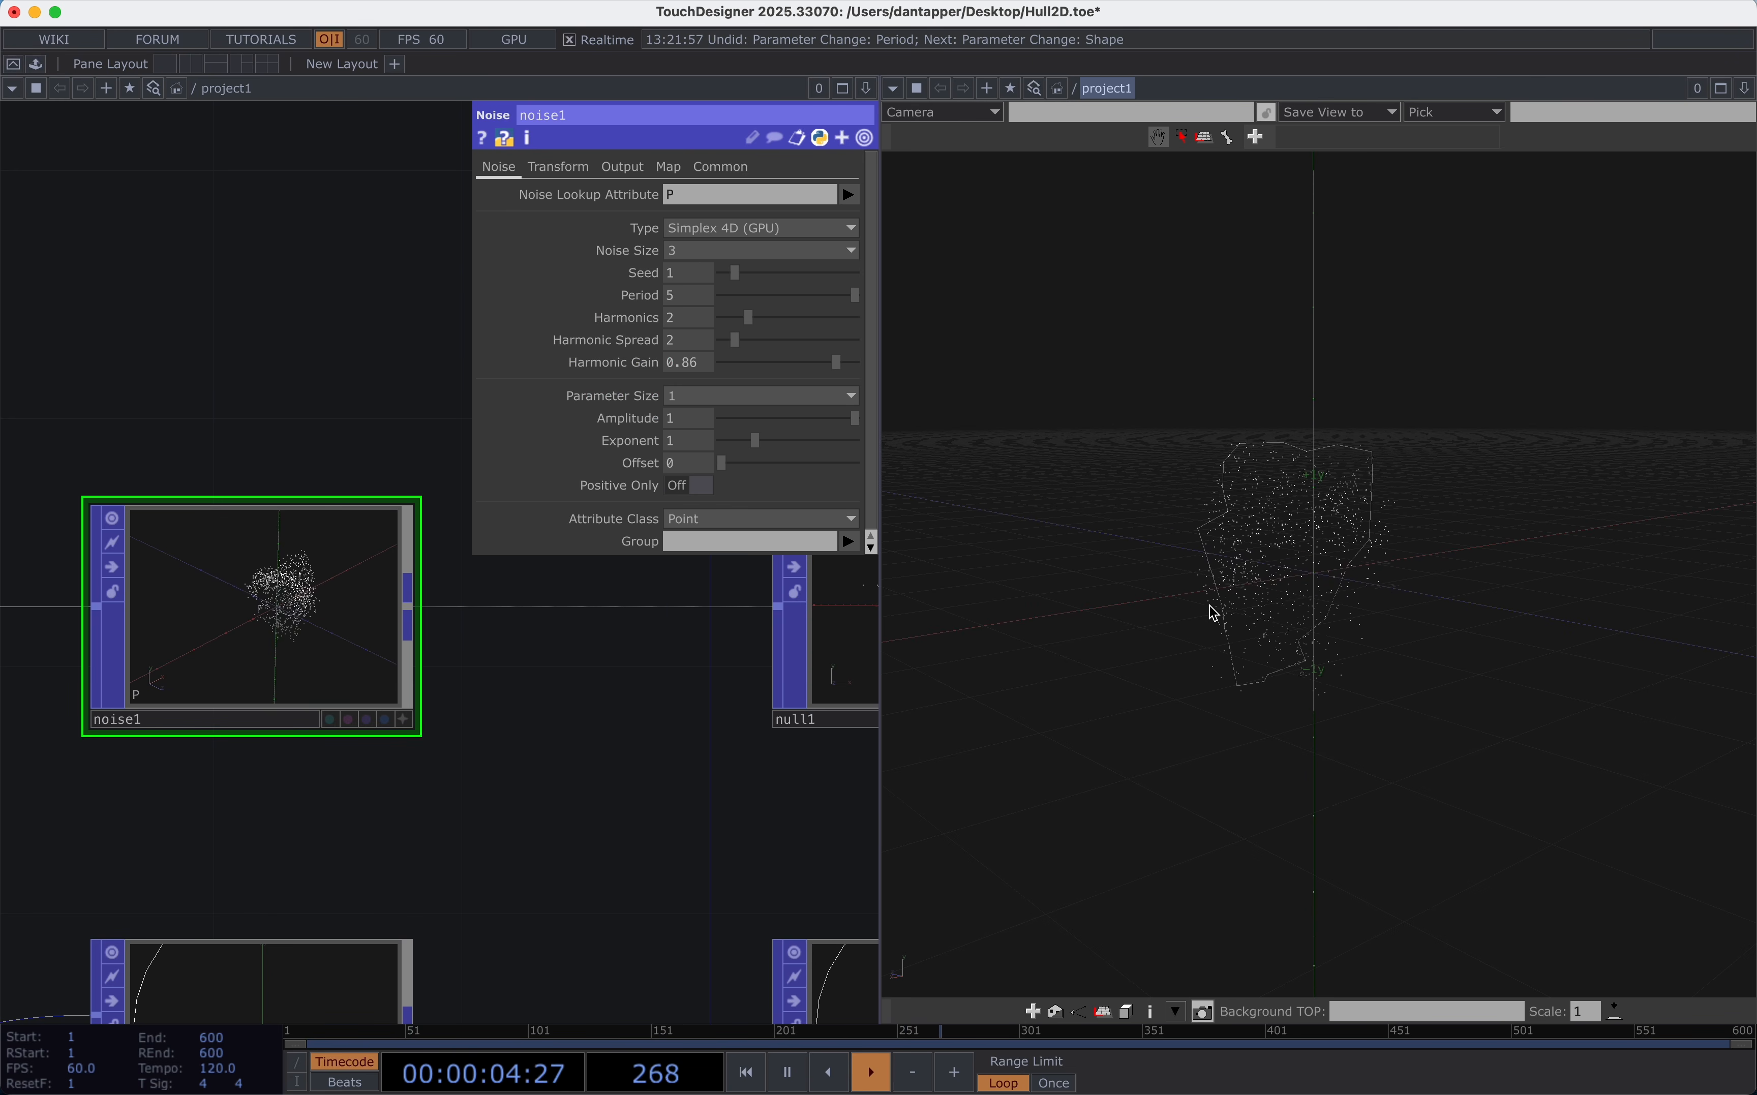
left_click_drag(1211, 612, 1353, 614)
scroll(357, 538, "down", 5)
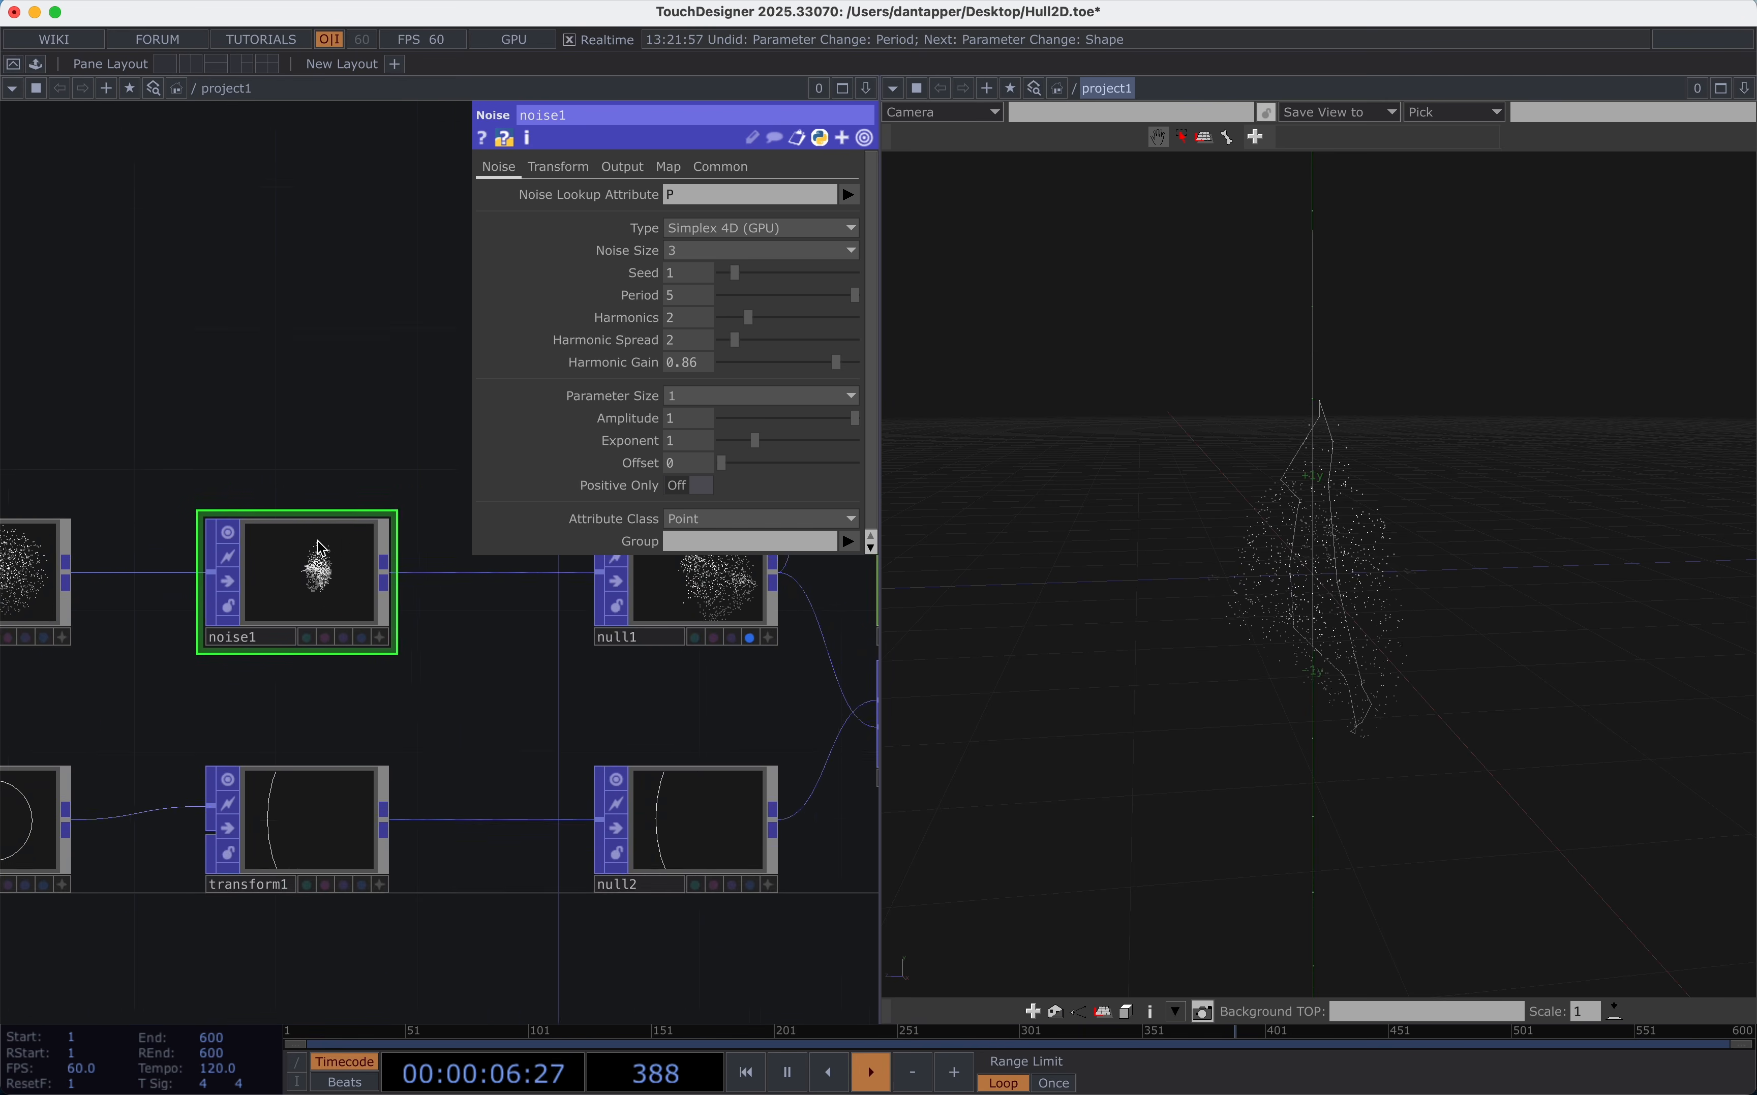
Set the Number of Points of pointgen1 to 5000.
left_click(108, 561)
left_click(664, 241)
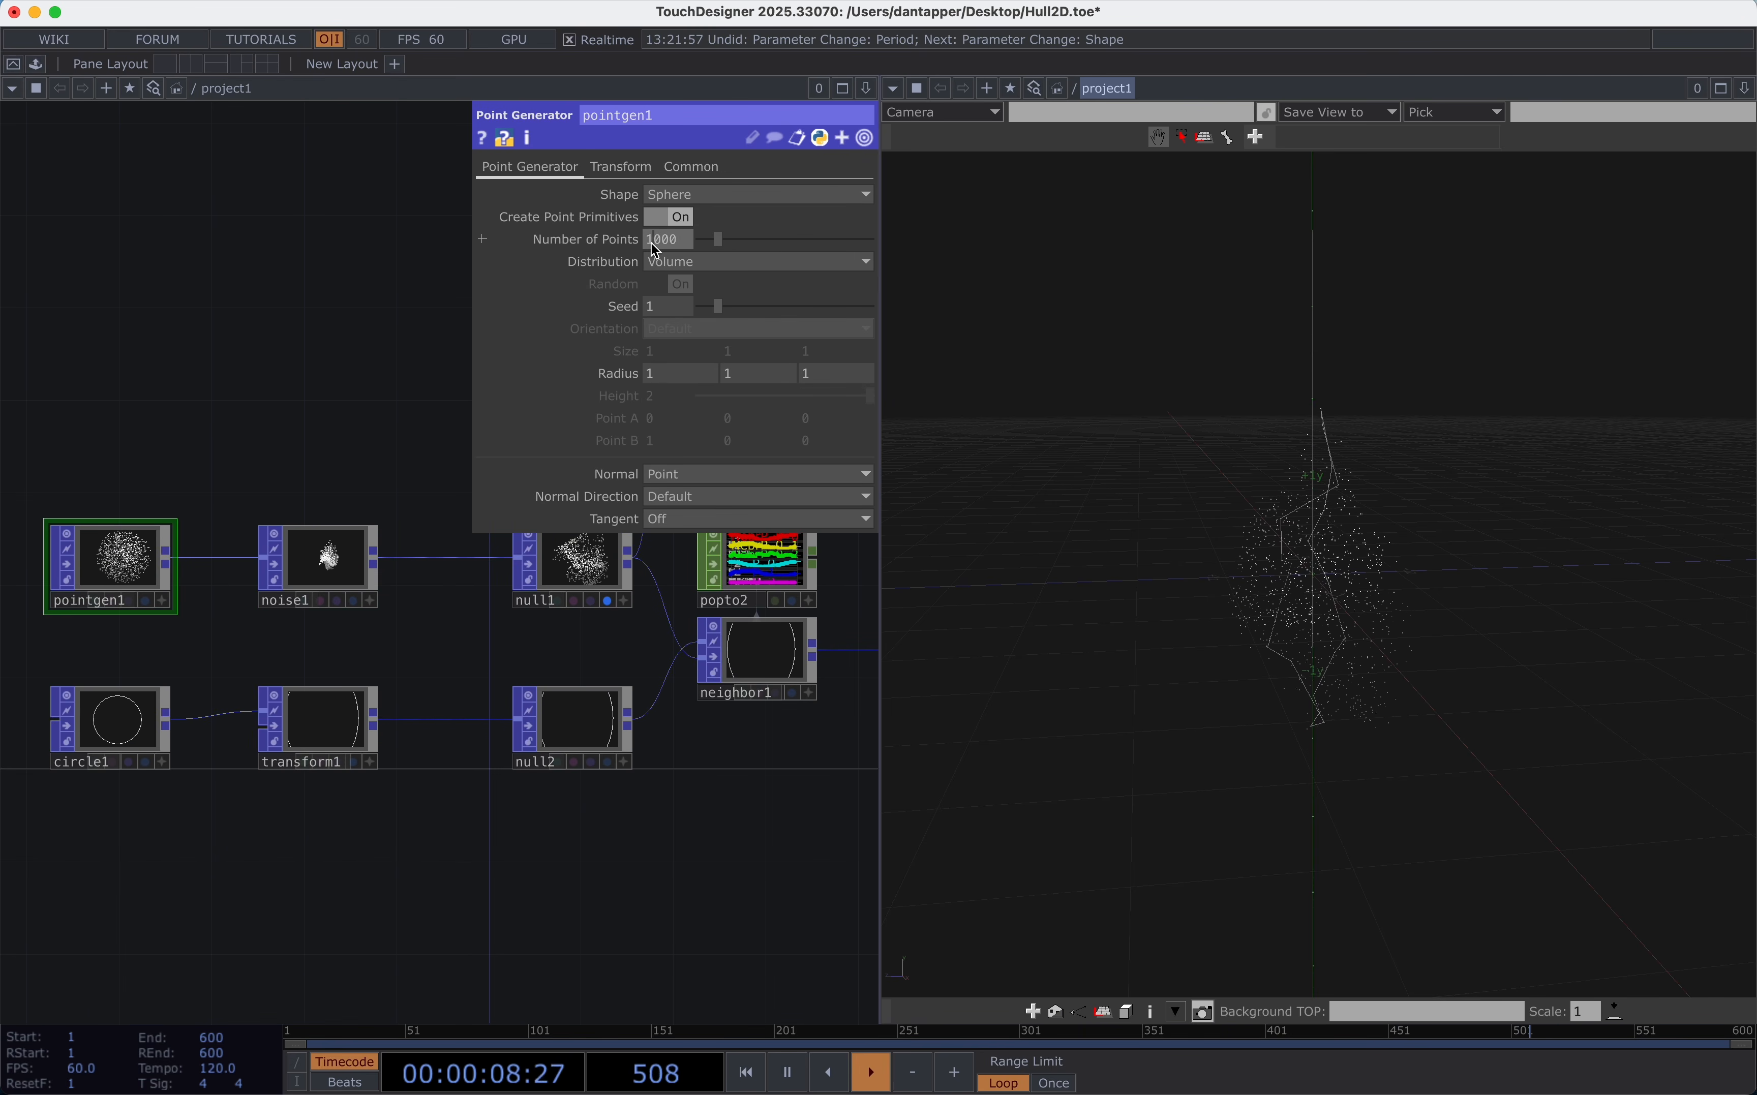
type("5000")
left_click(208, 285)
left_click_drag(1367, 609, 1515, 602)
scroll(1303, 551, "up", 5)
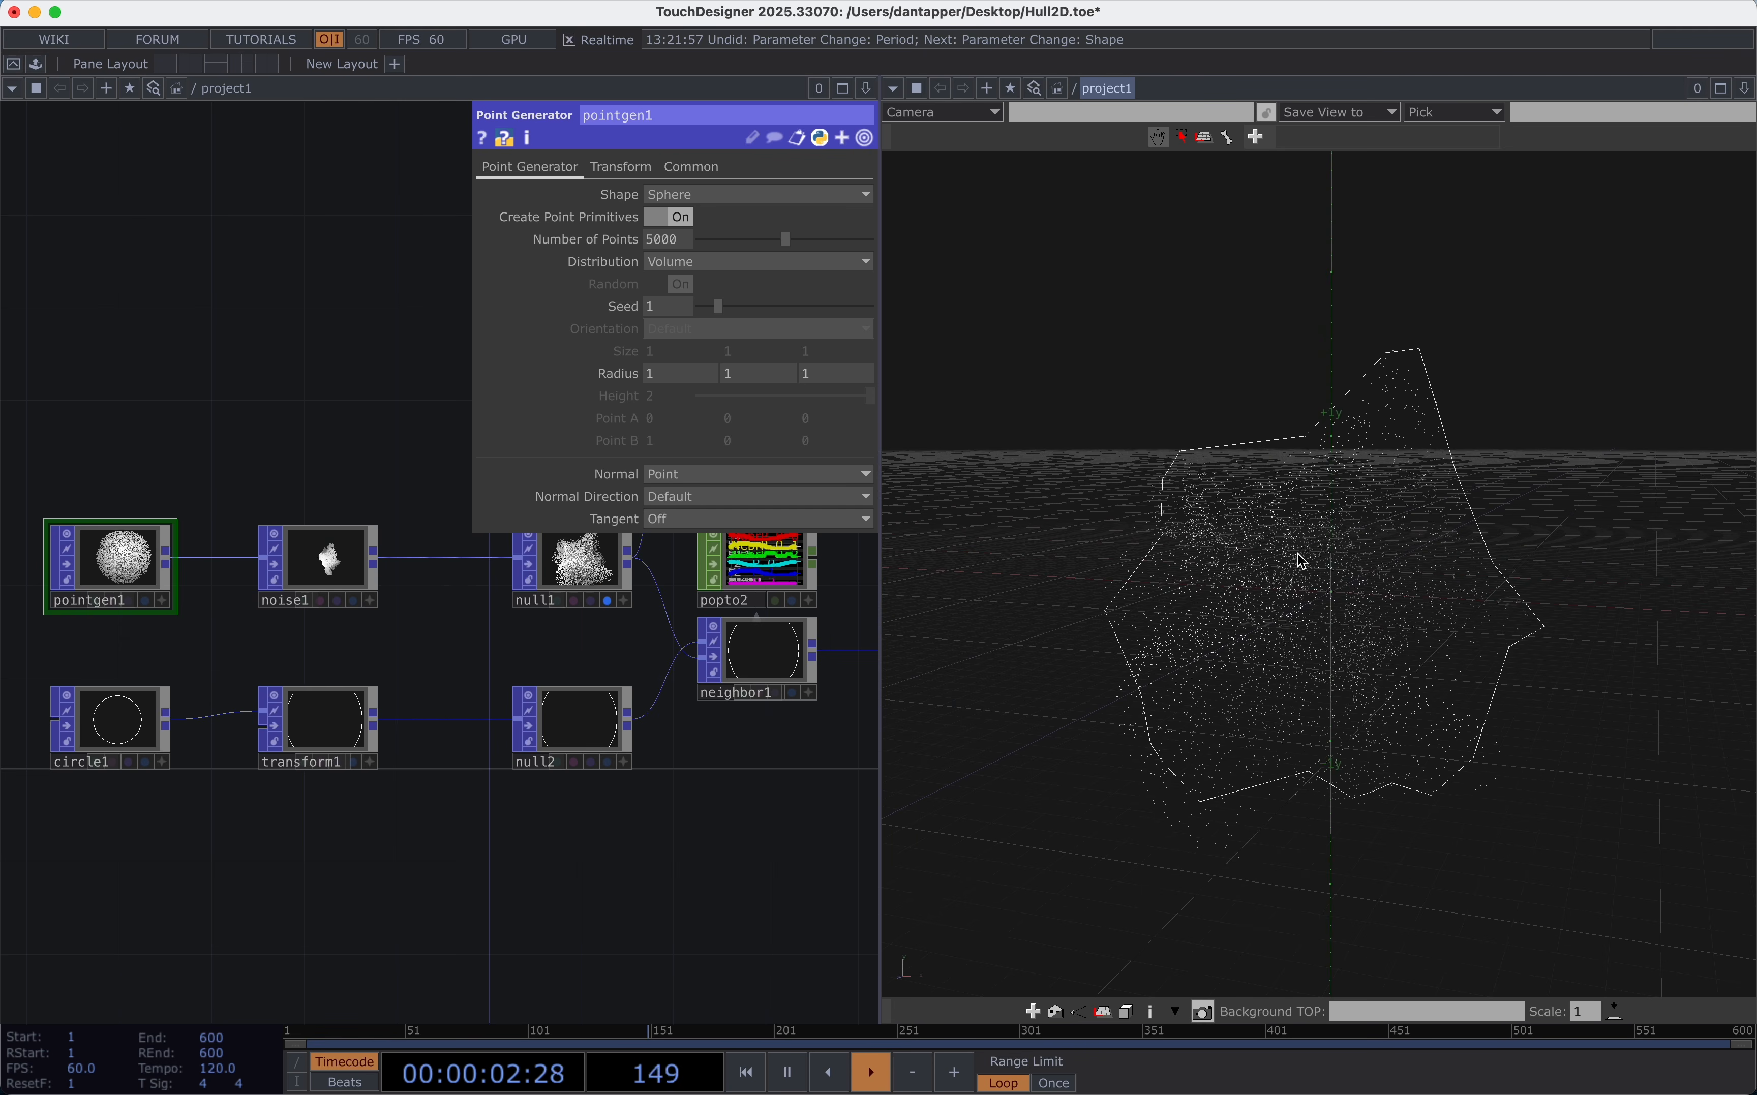
left_click_drag(1299, 553, 1275, 674)
Move circle1 aside and add a Sphere POP directly beneath it.
left_click_drag(245, 862, 470, 836)
left_click_drag(353, 696, 307, 718)
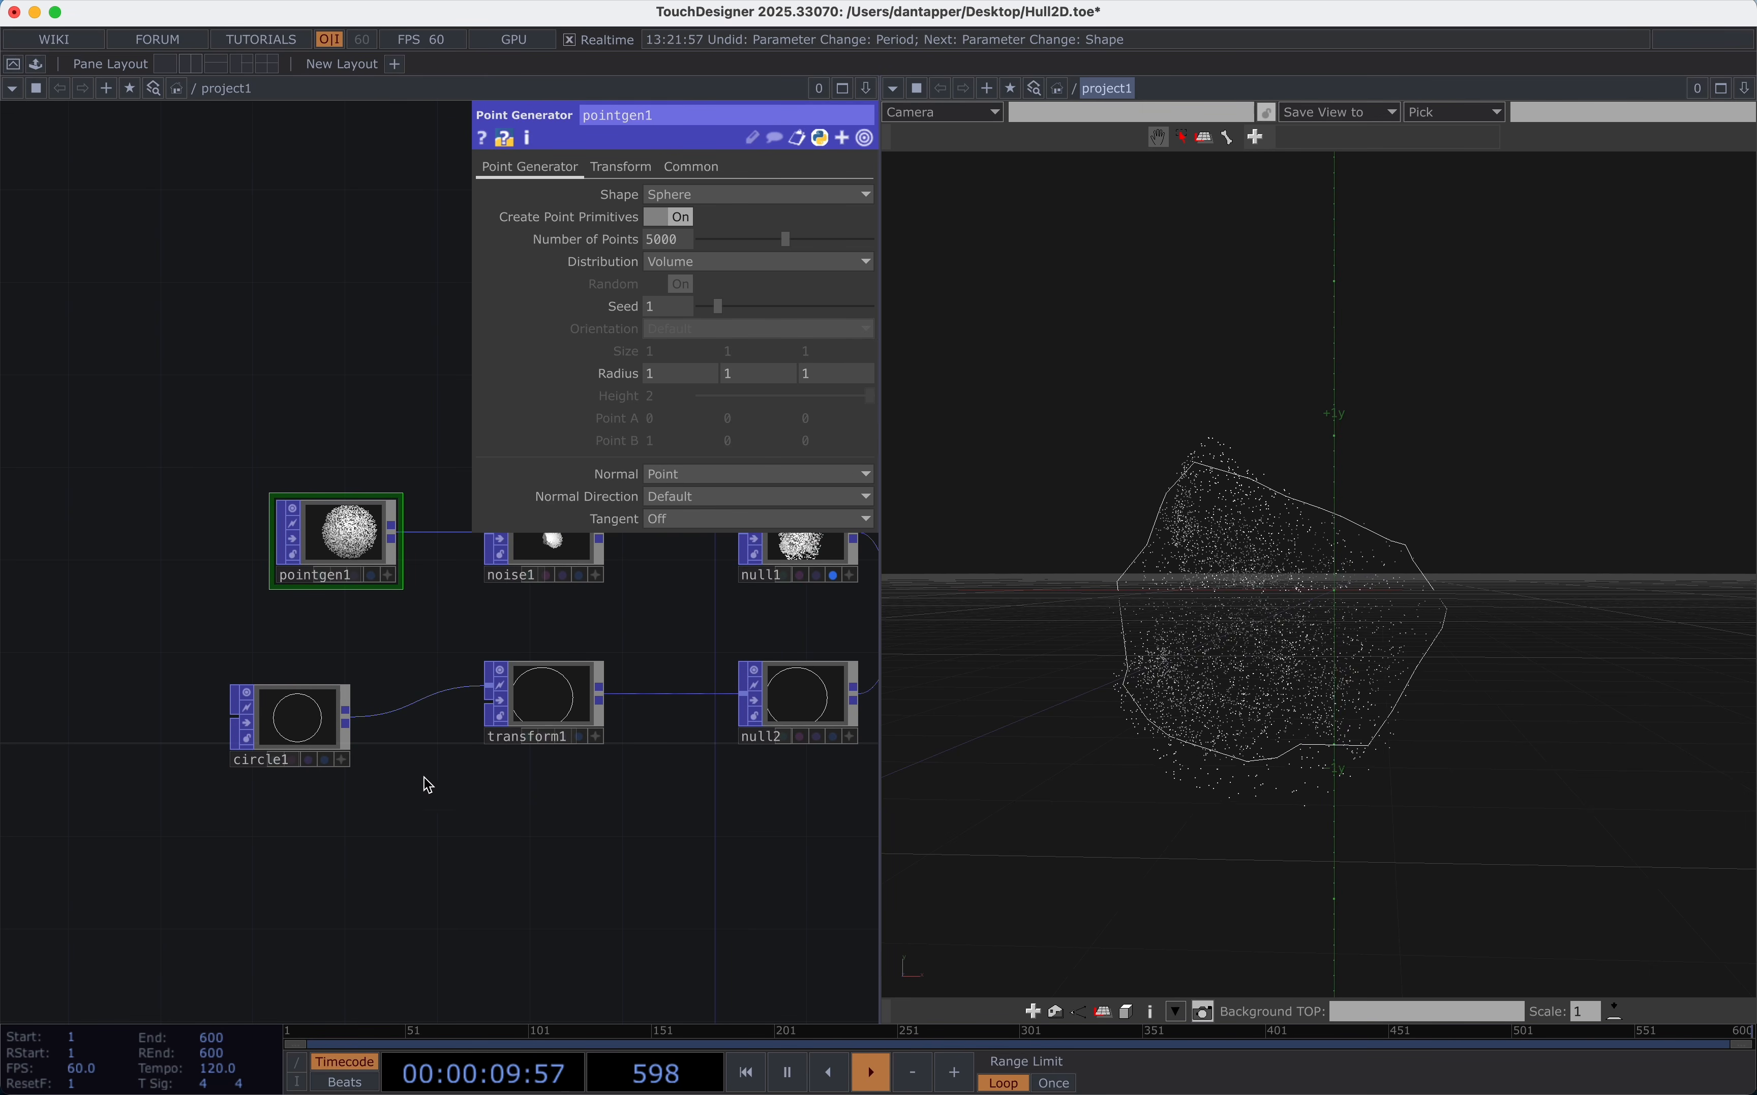
left_click(323, 725)
key("Tab")
type("sp")
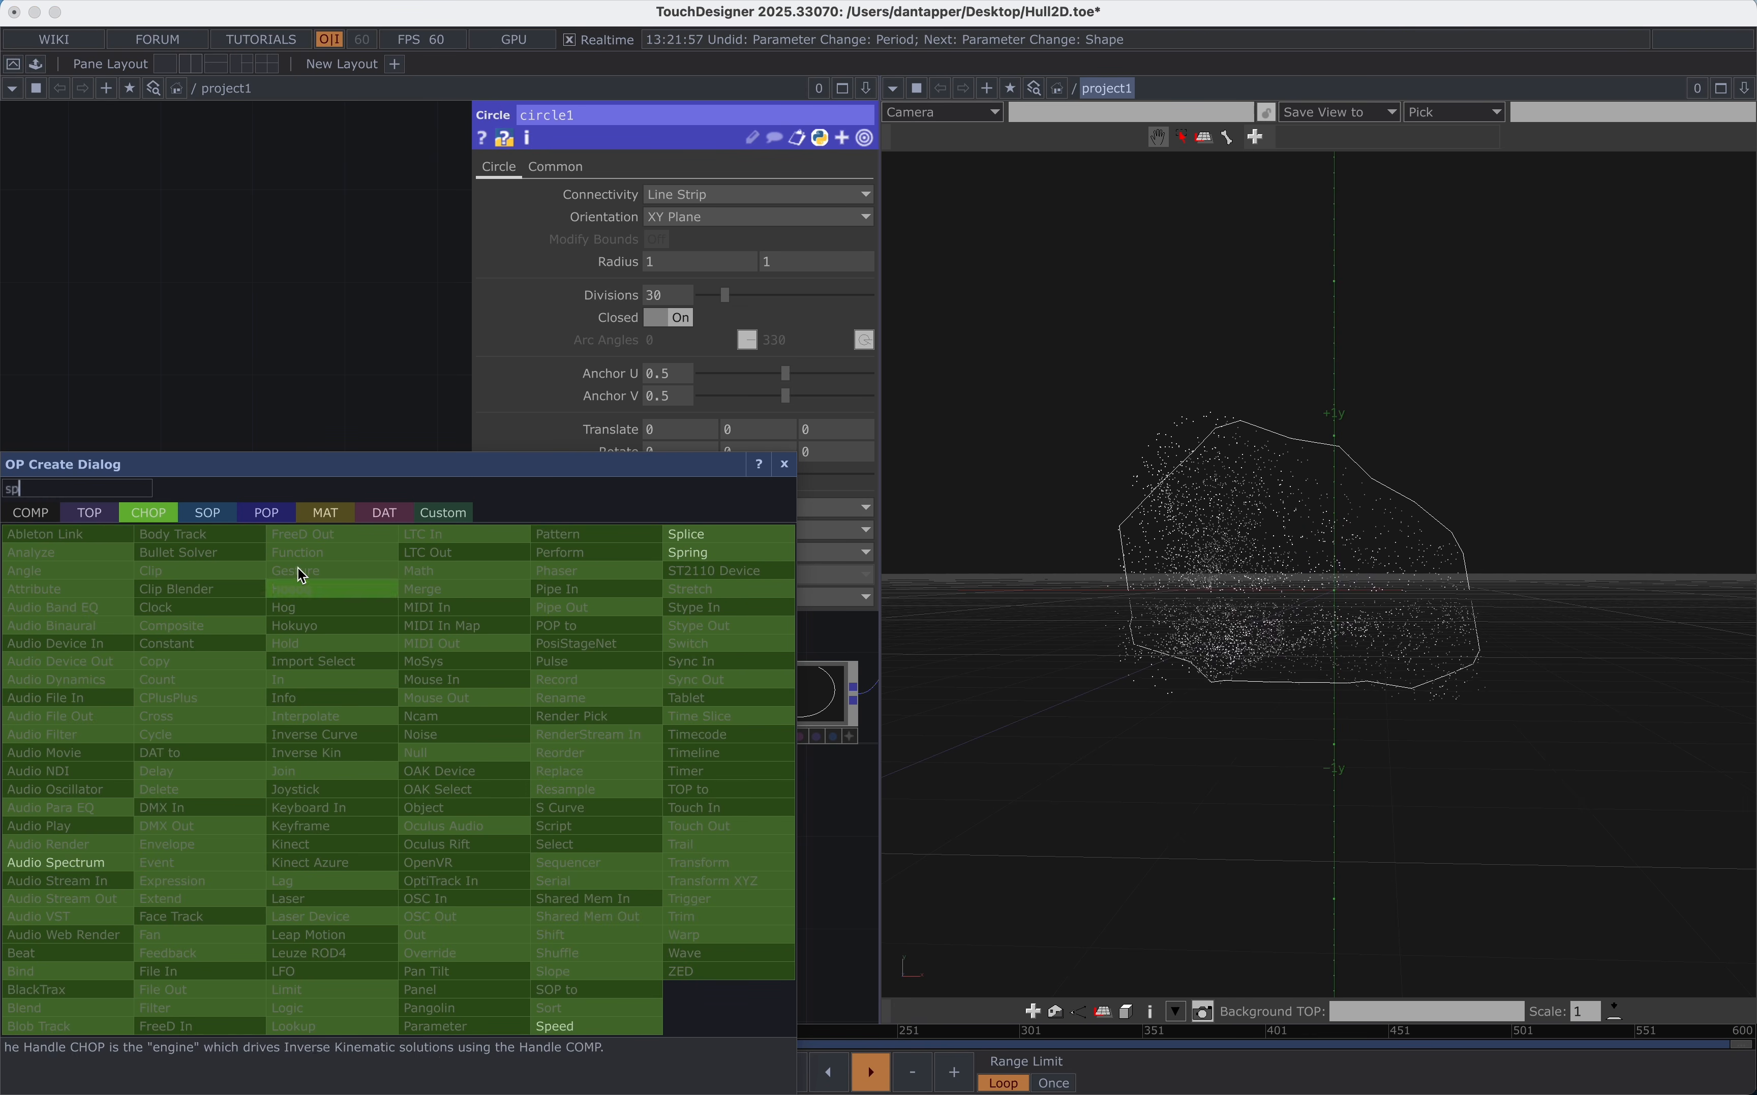
left_click(268, 512)
key("Return")
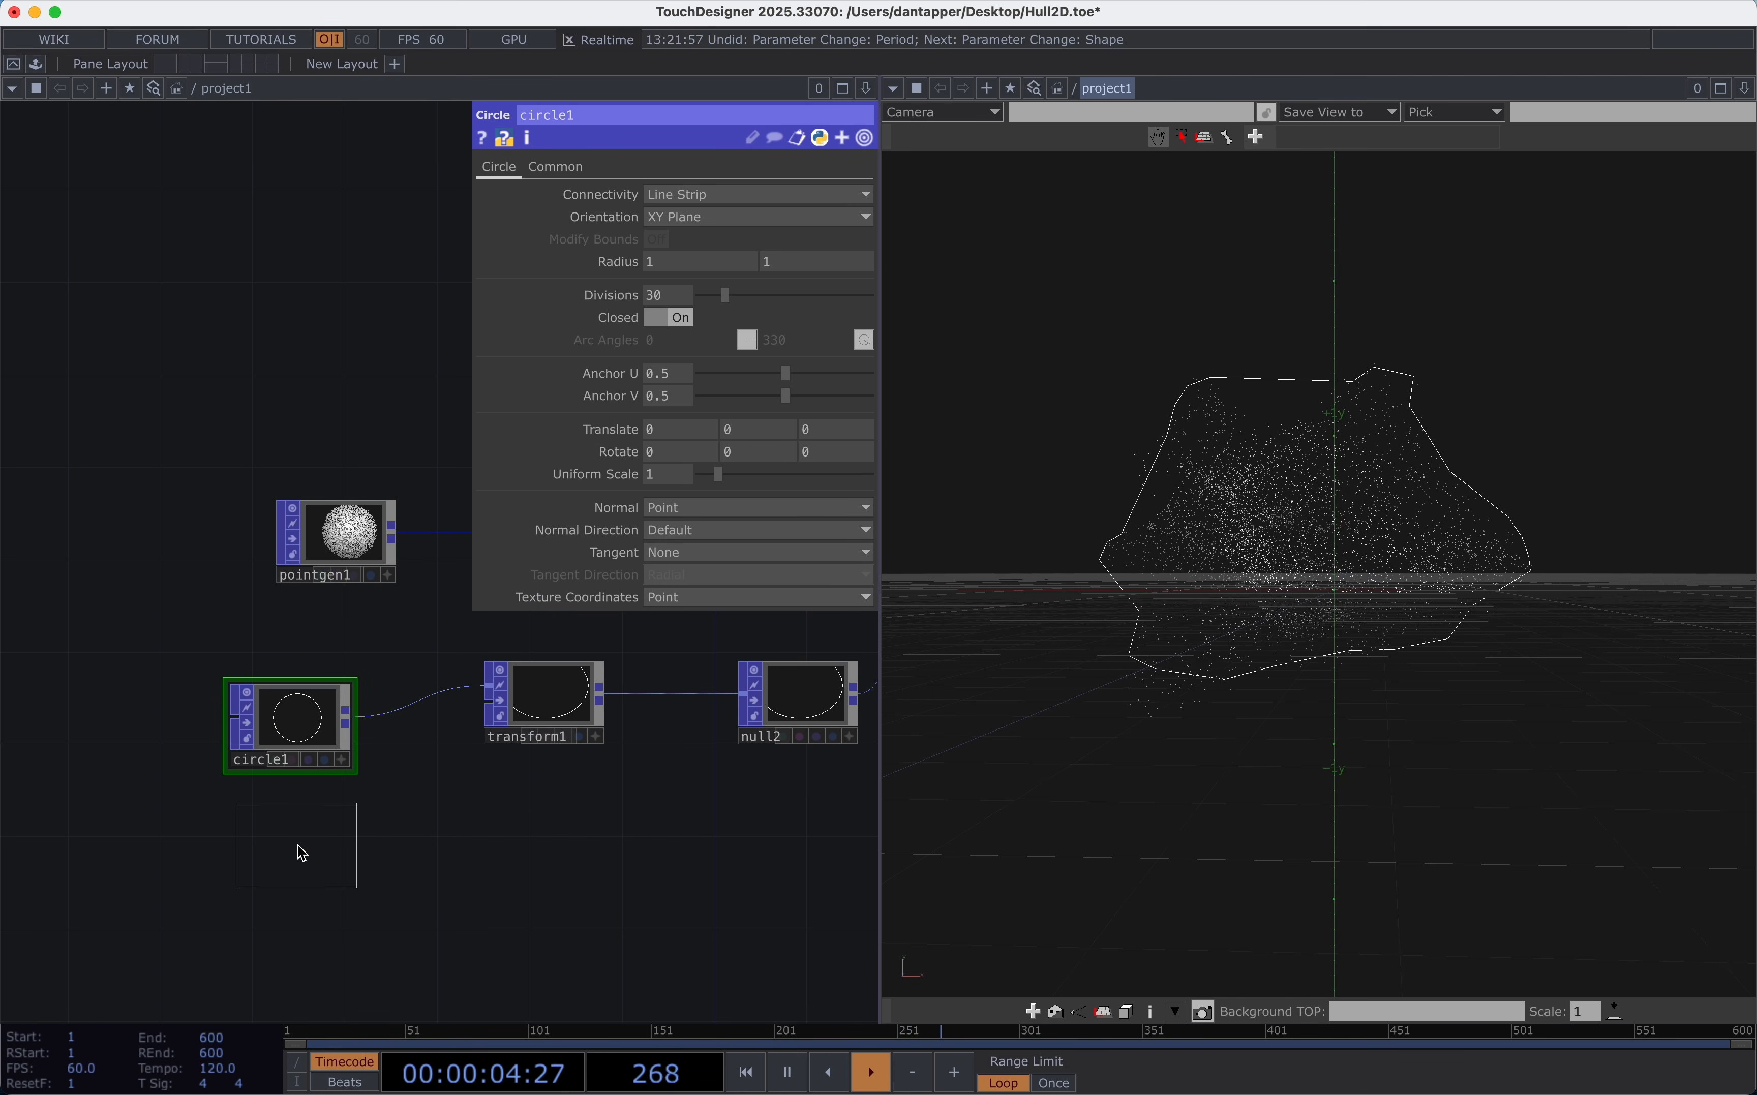
left_click(410, 849)
left_click_drag(364, 841, 324, 915)
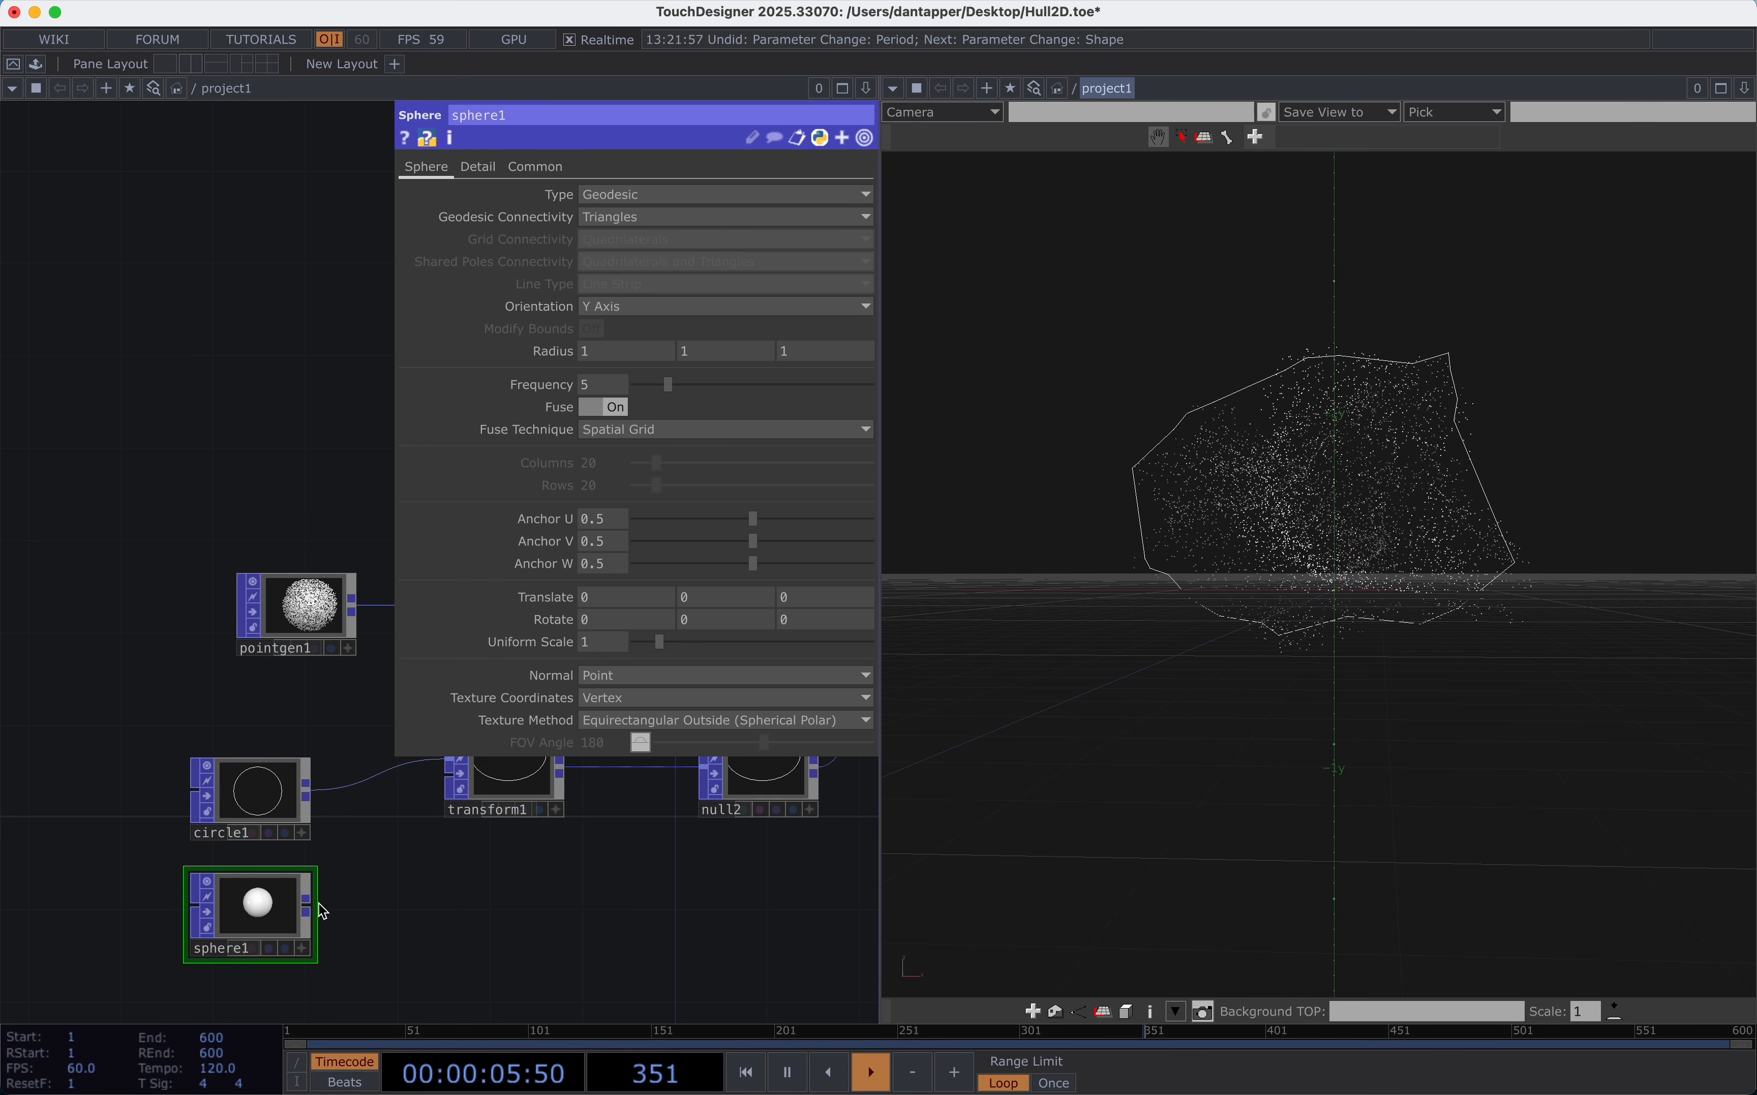
Set sphere1's Geodesic Connectivity to Lines and wire it into transform1 in place of circle1.
left_click(638, 217)
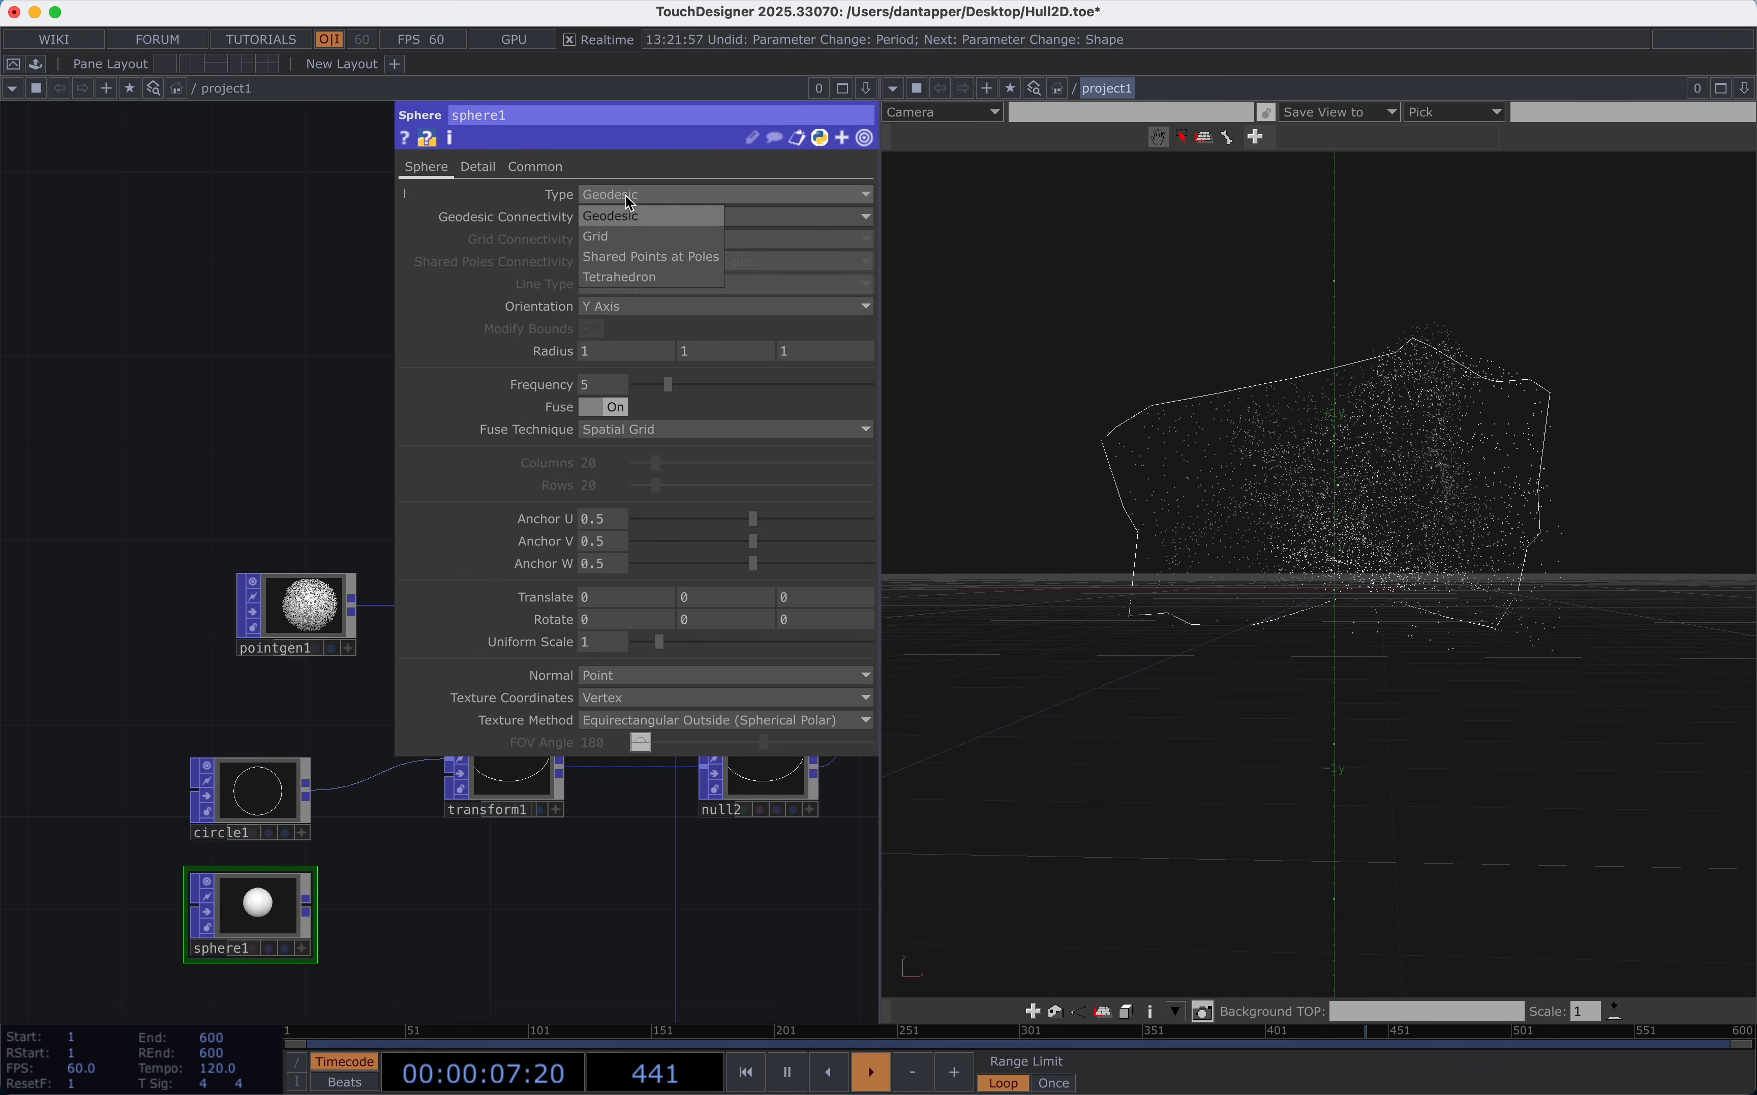
left_click(621, 225)
left_click(621, 225)
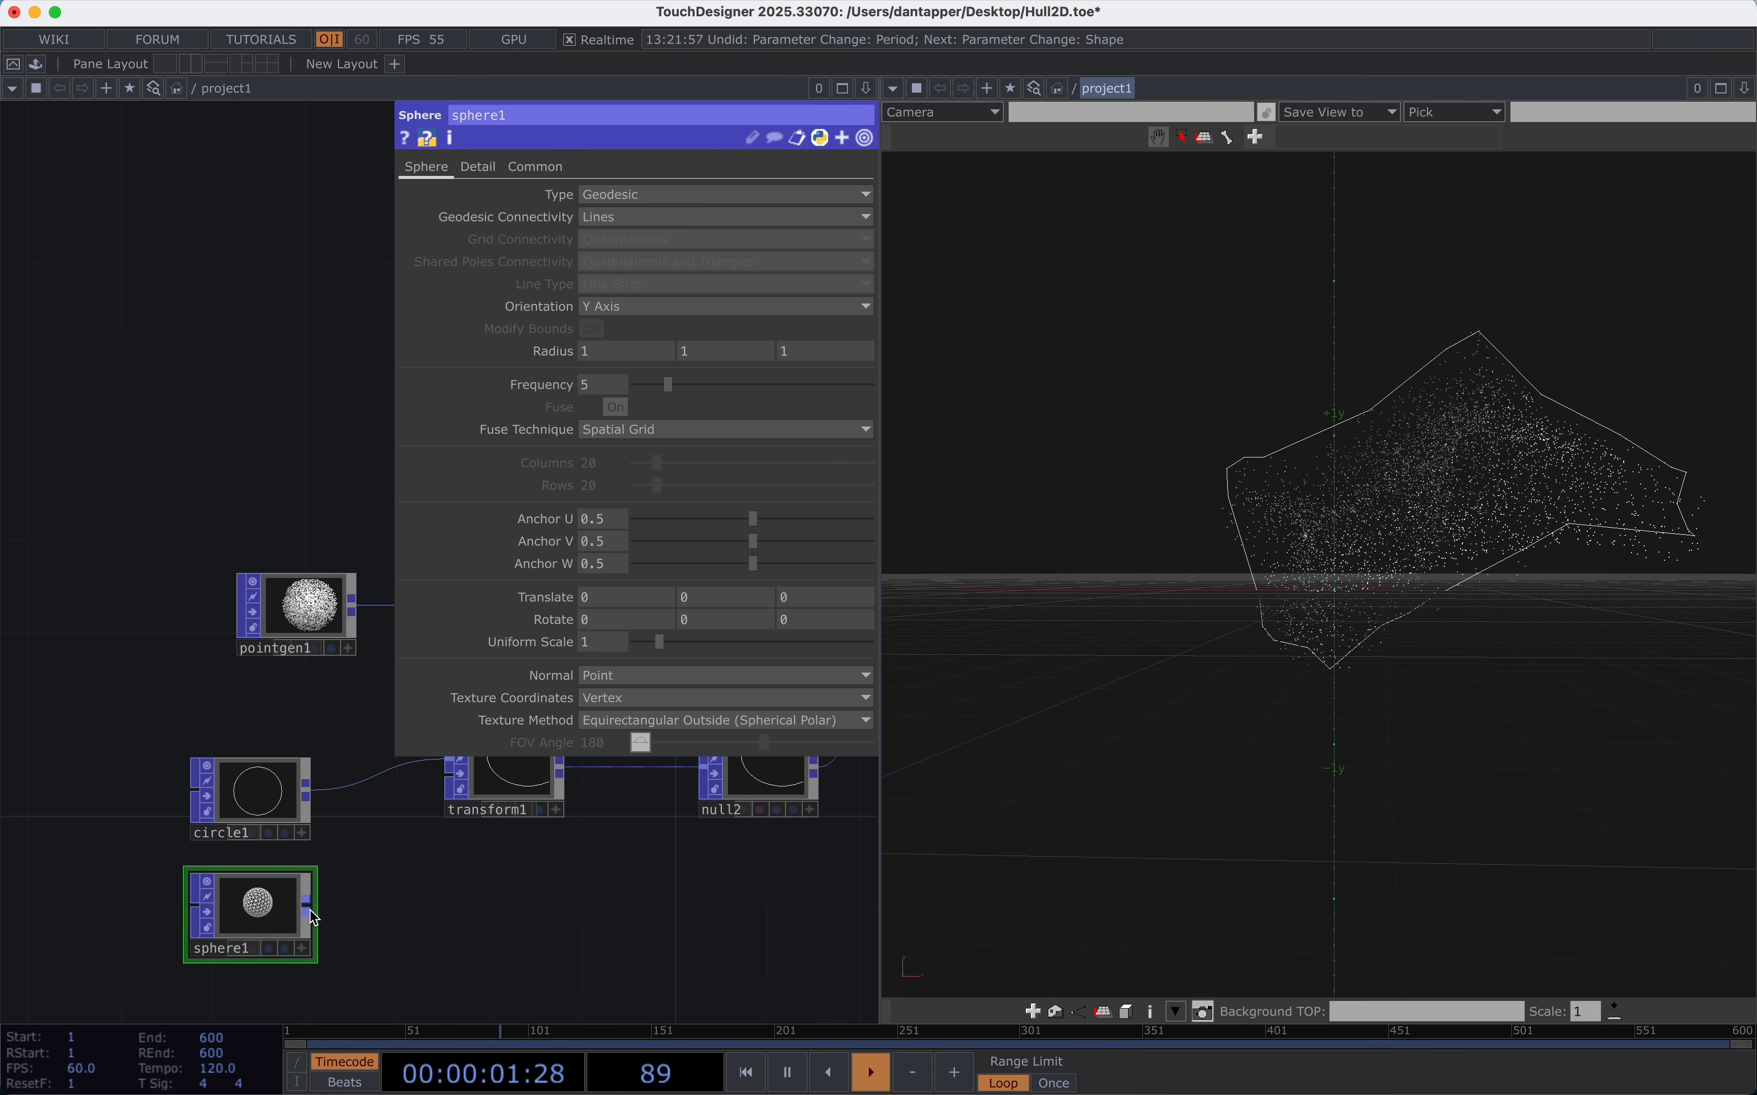
left_click_drag(309, 905, 357, 784)
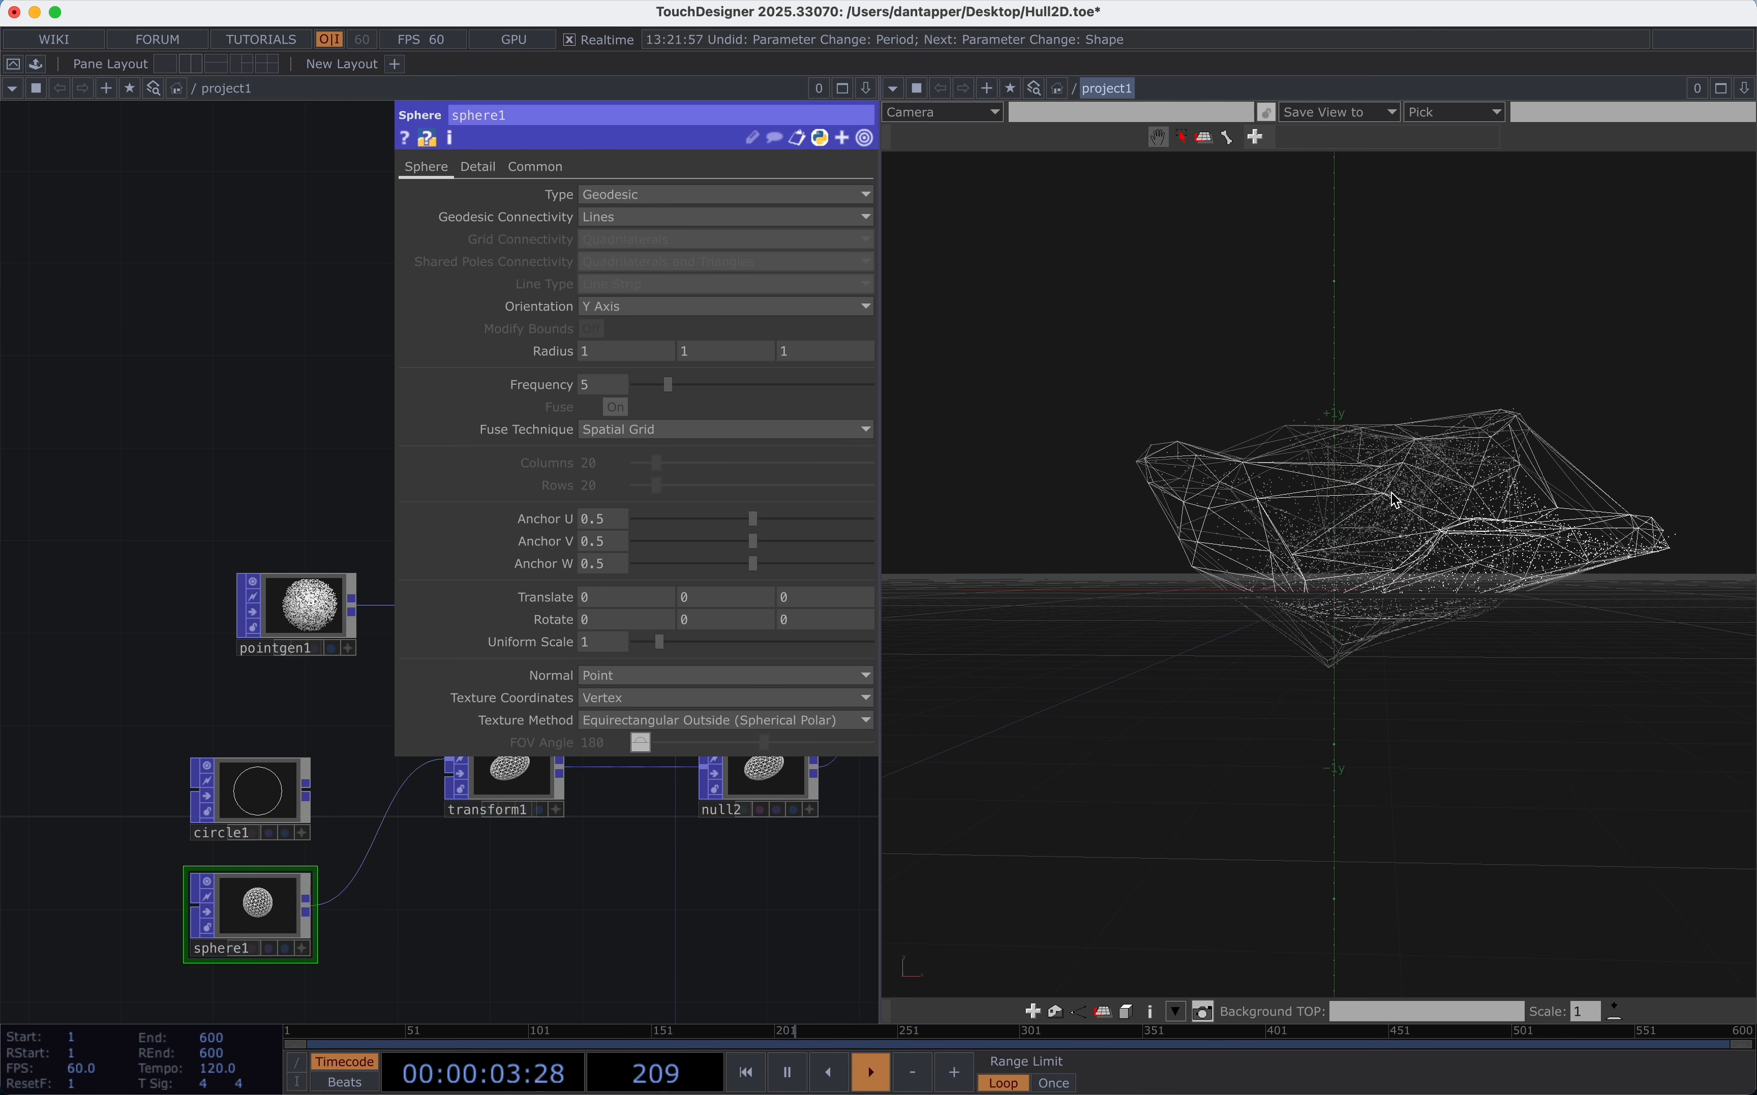
left_click_drag(1392, 493, 1319, 496)
scroll(1319, 495, "up", 10)
scroll(1318, 513, "down", 10)
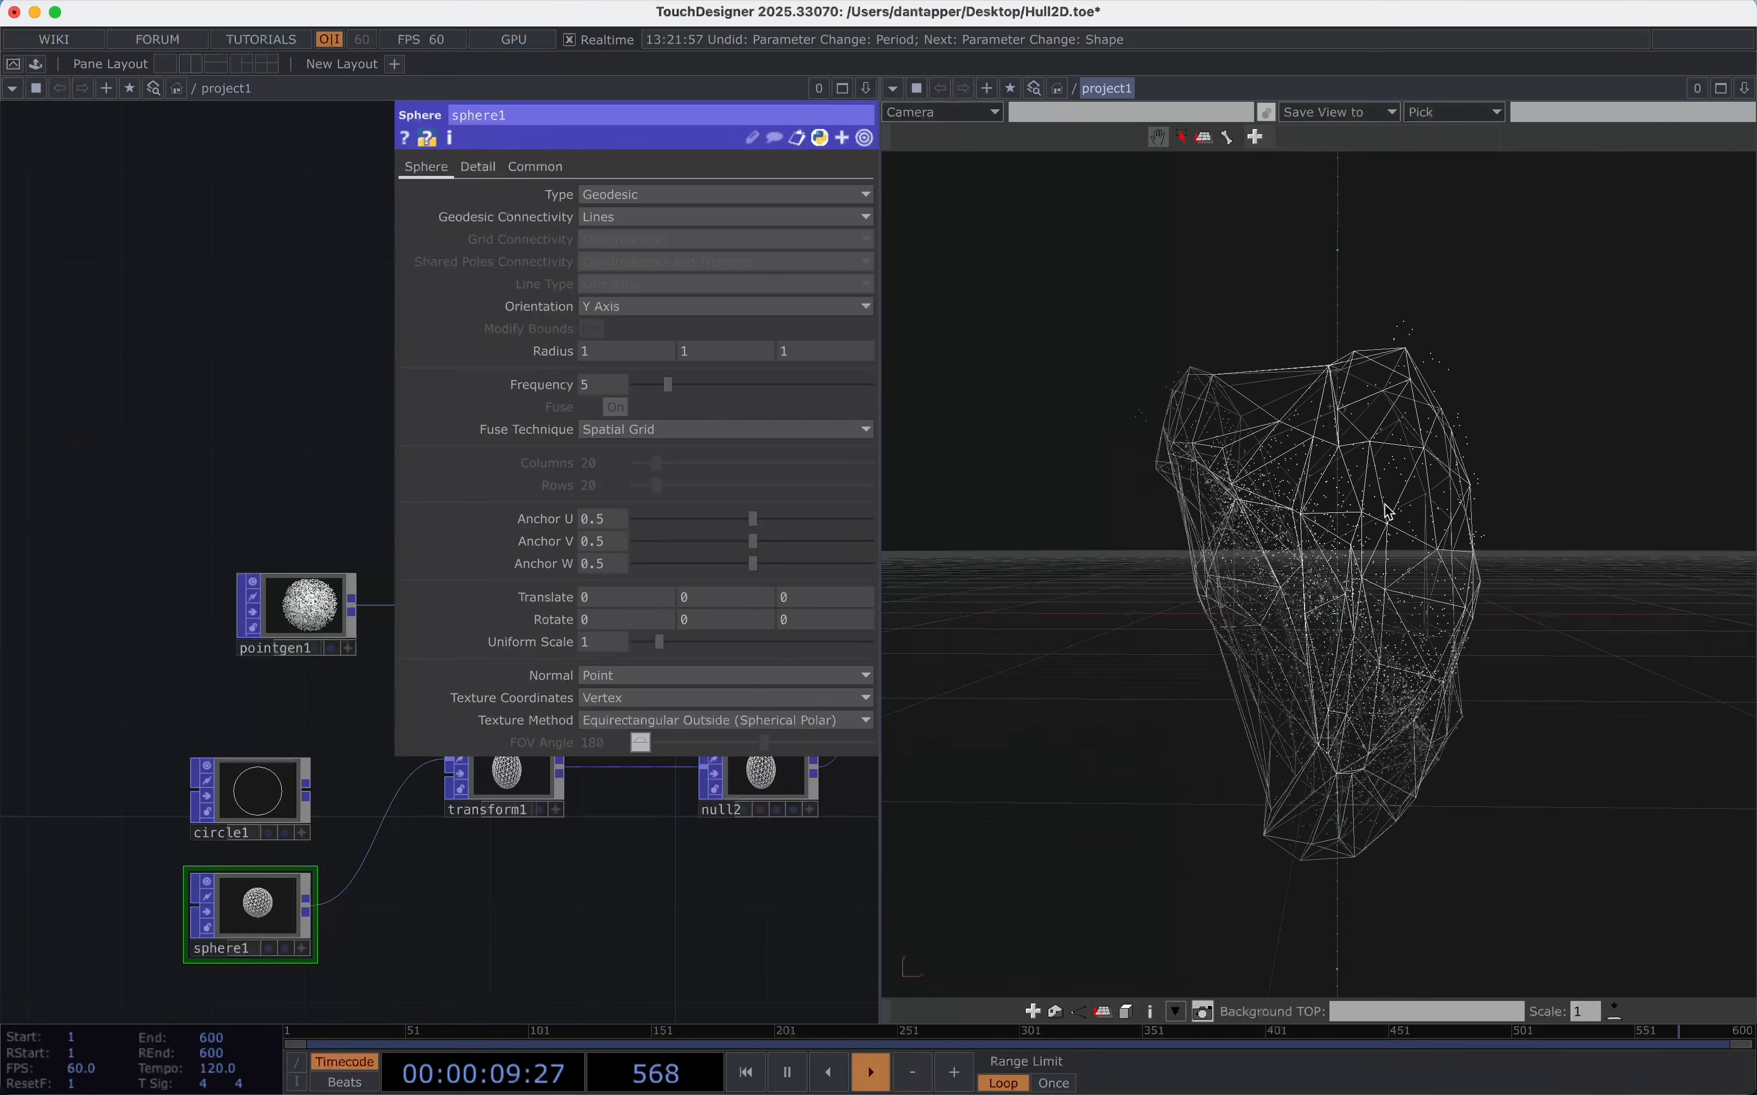
scroll(1384, 510, "up", 10)
scroll(1384, 510, "down", 15)
left_click_drag(1384, 510, 1470, 509)
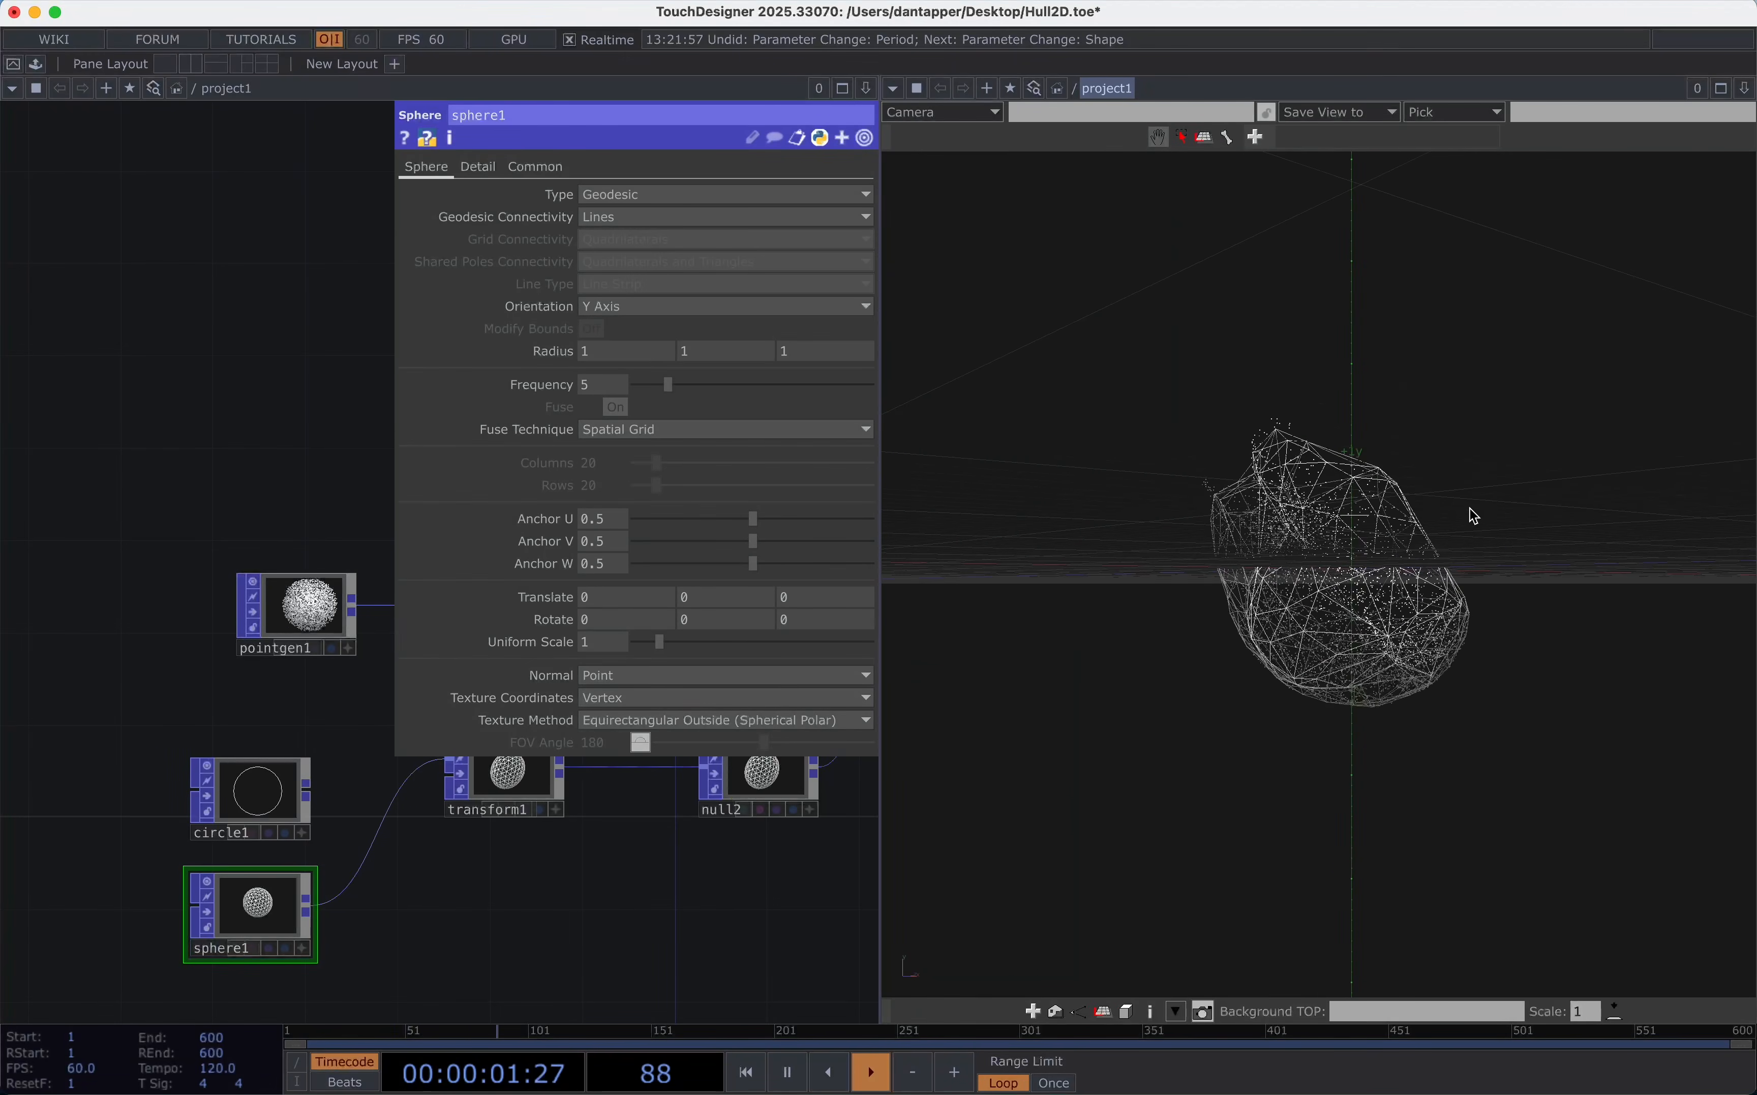
Try wiring circle1 back into transform1 in place of the sphere.
key("p")
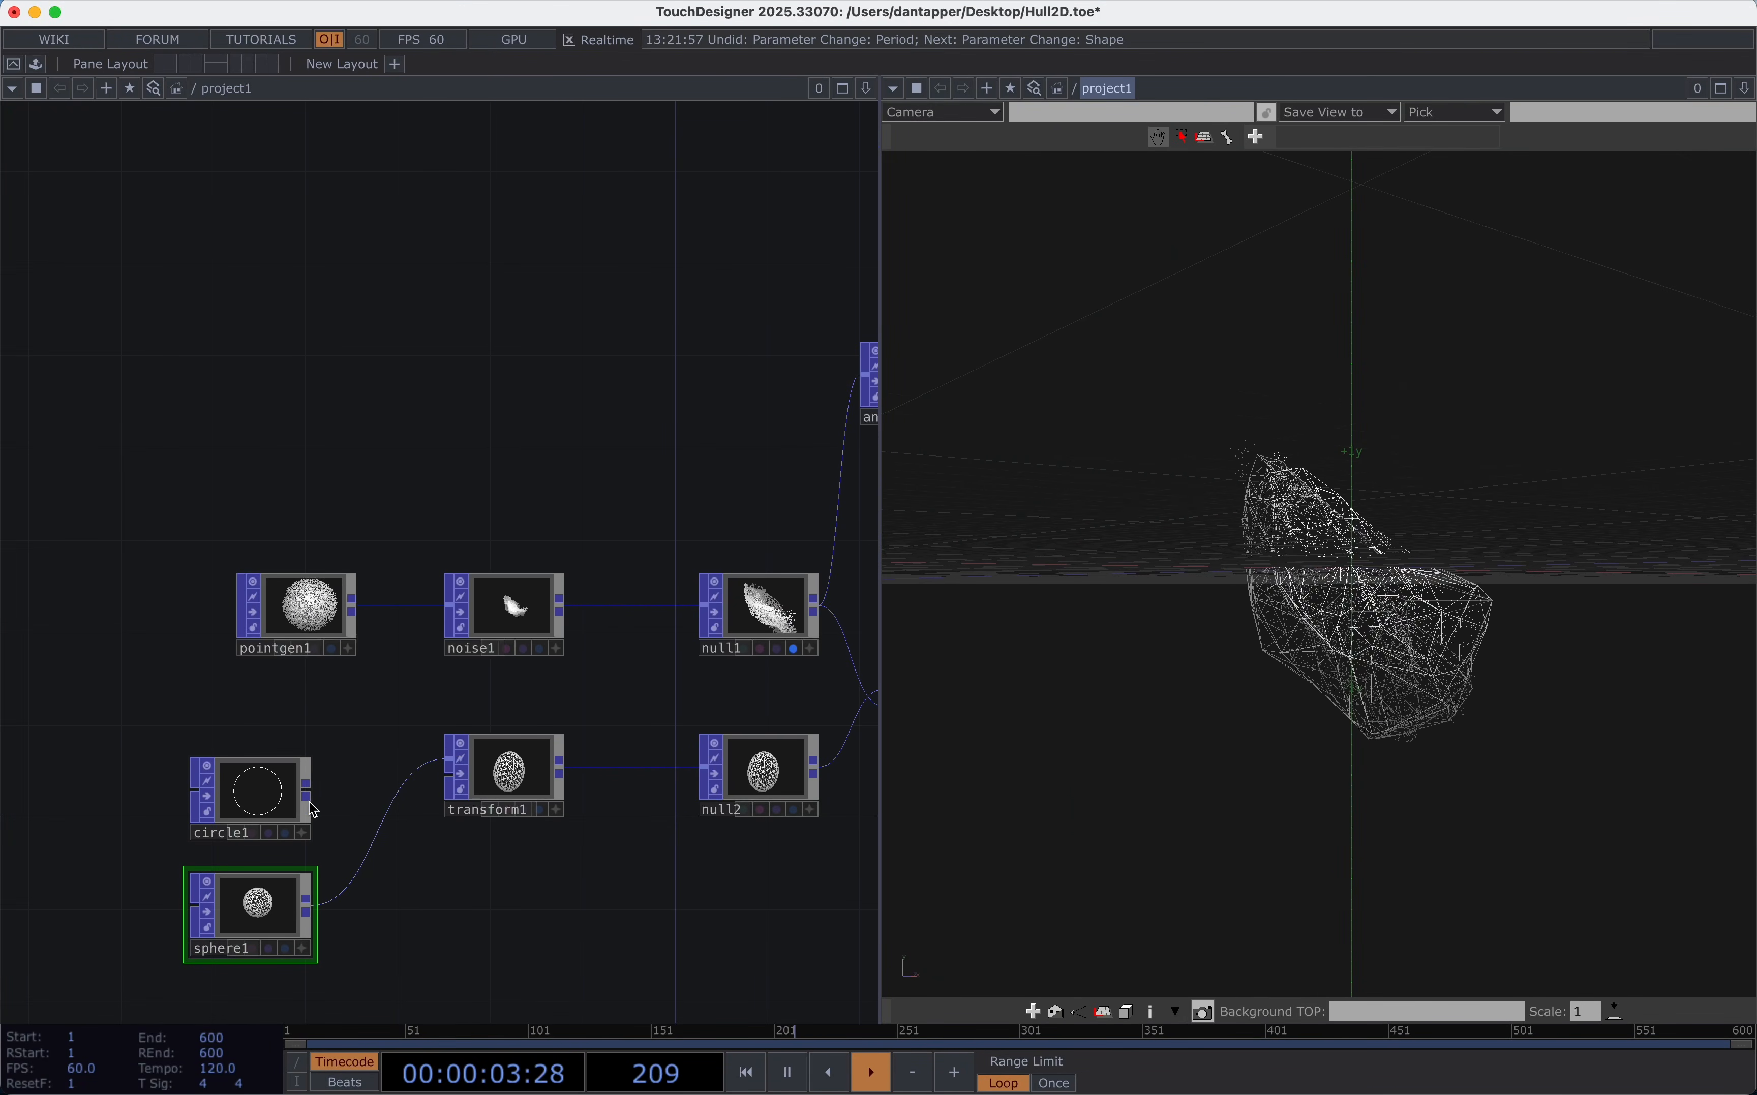
left_click_drag(308, 801, 445, 761)
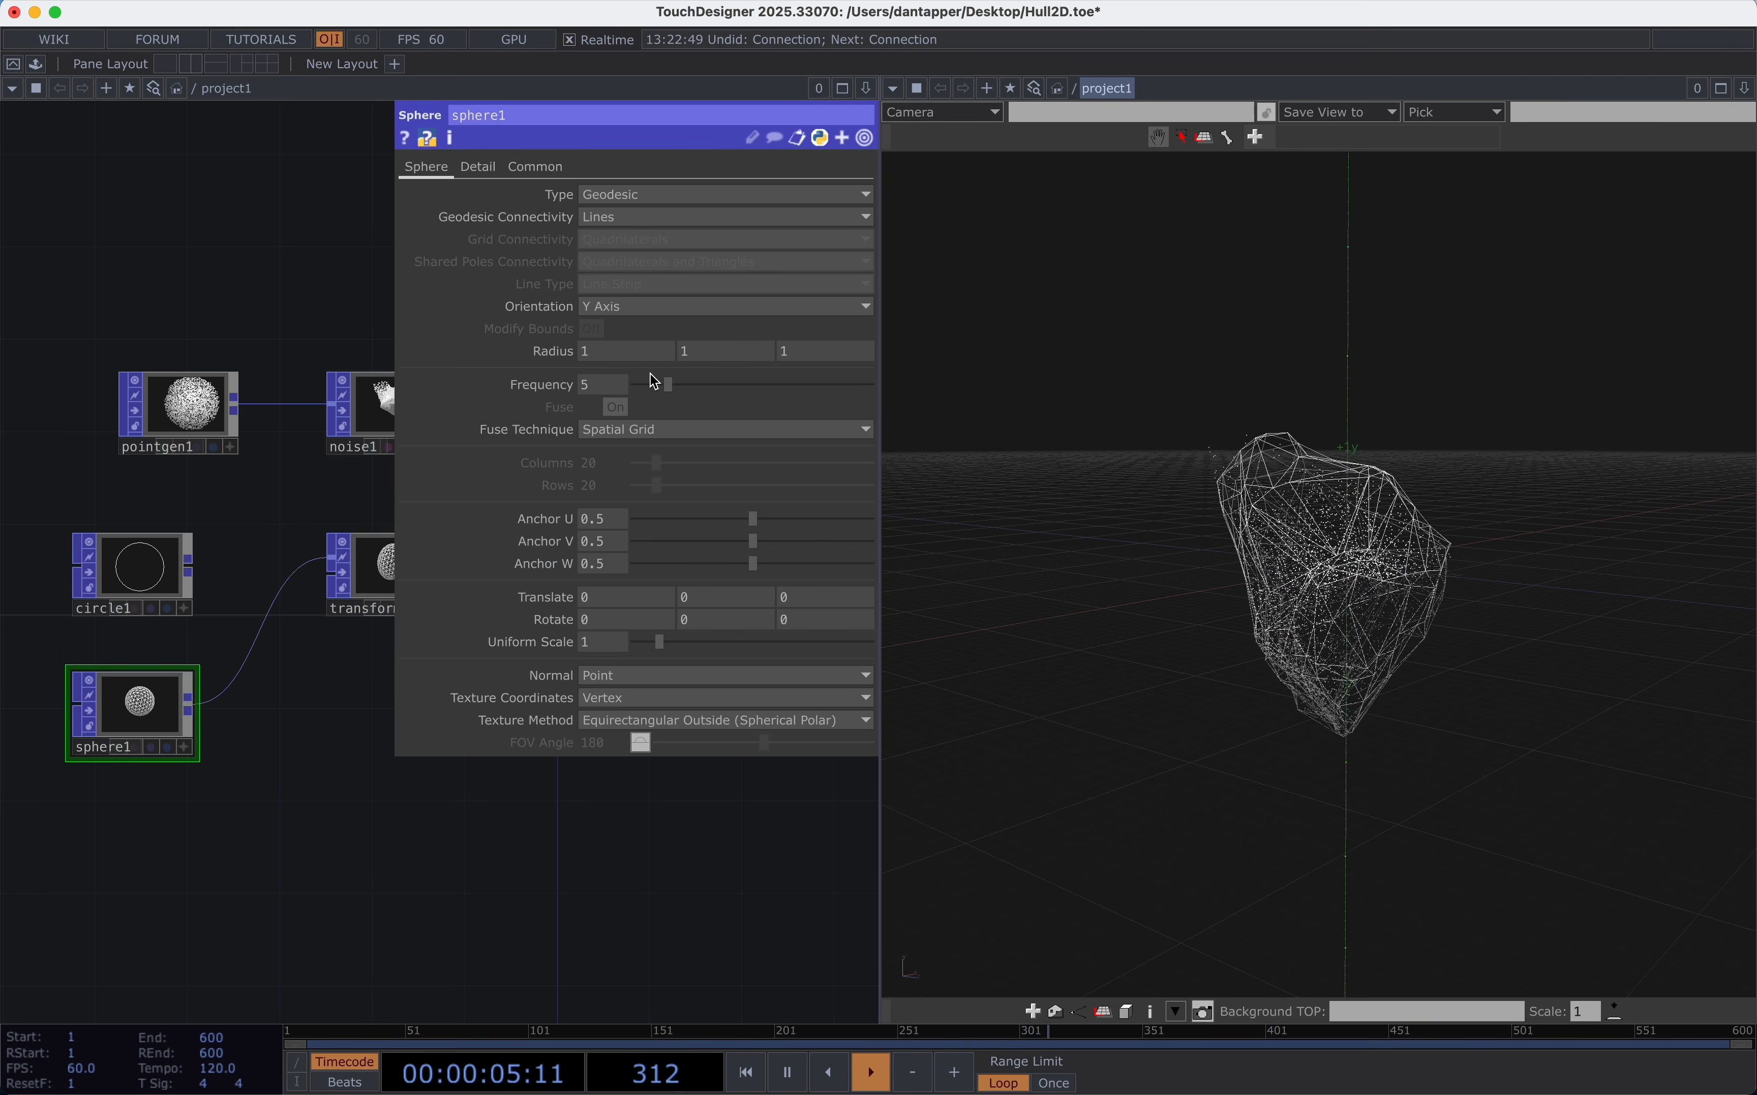
Lower the Frequency of sphere1 to 1.
left_click_drag(650, 384, 638, 383)
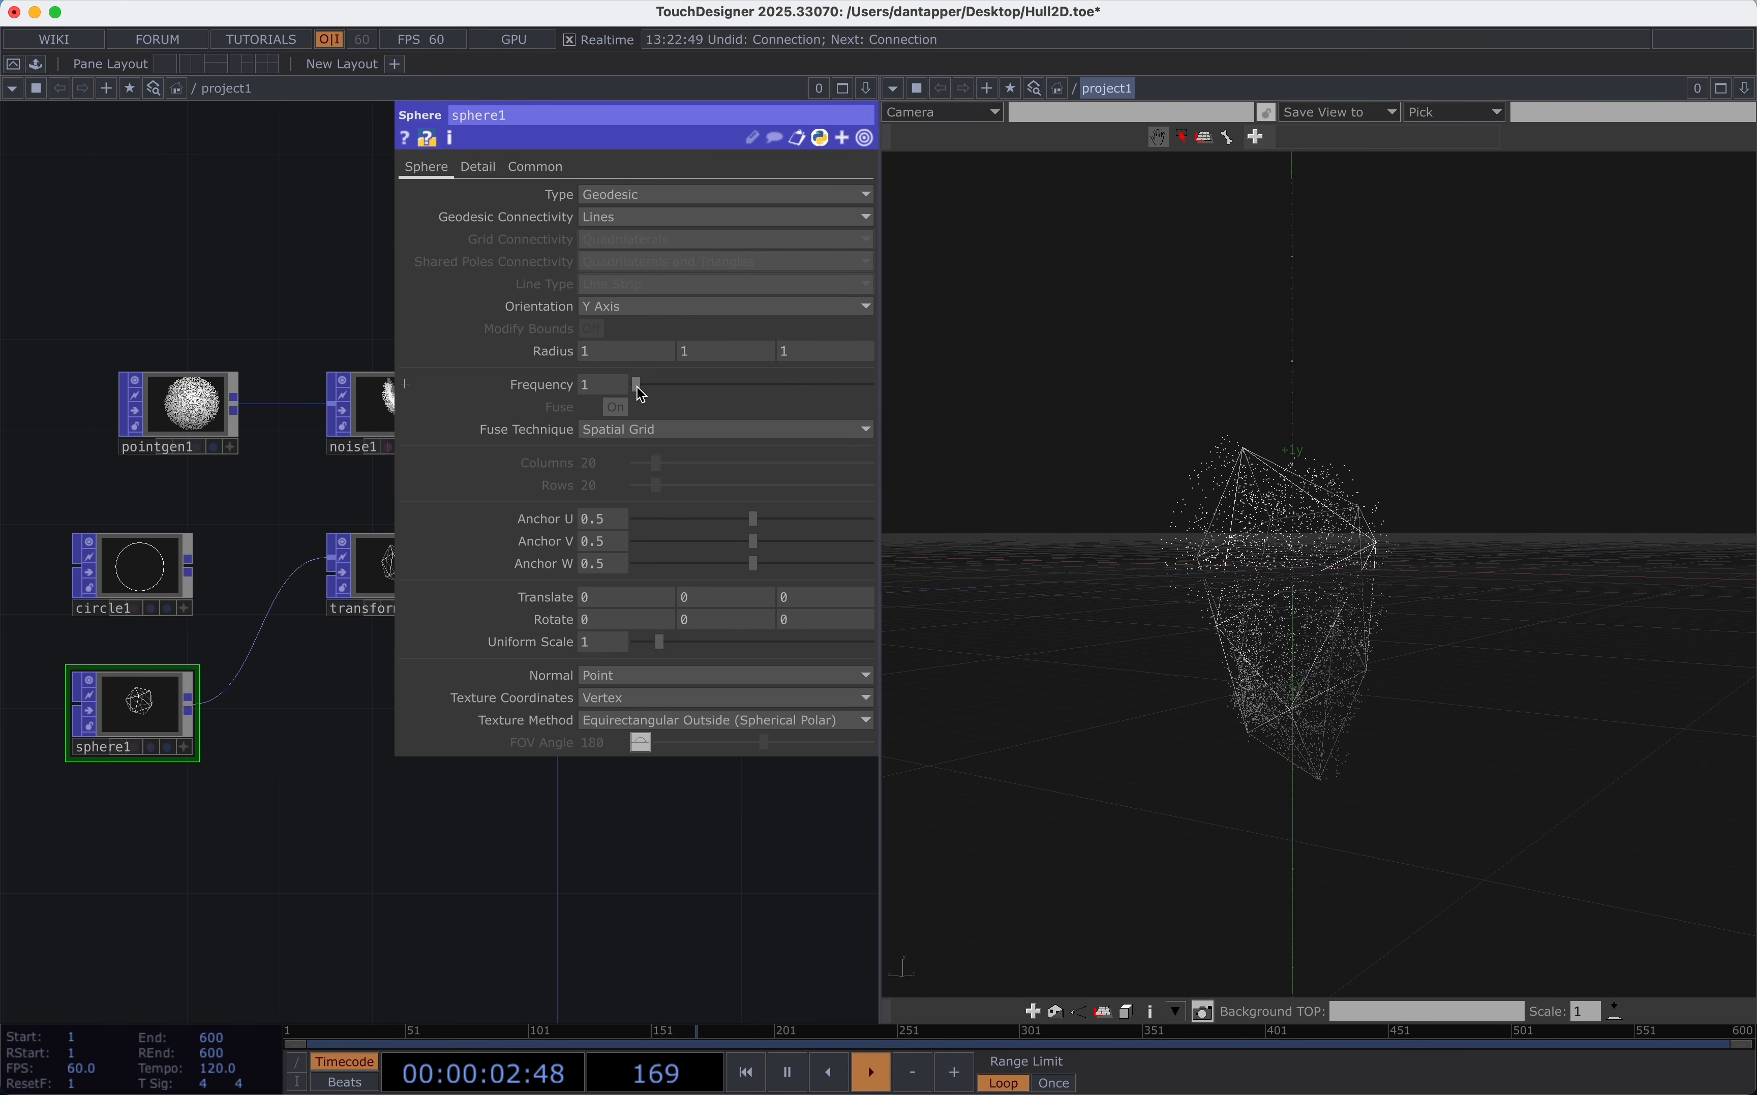
left_click_drag(1306, 616, 1435, 608)
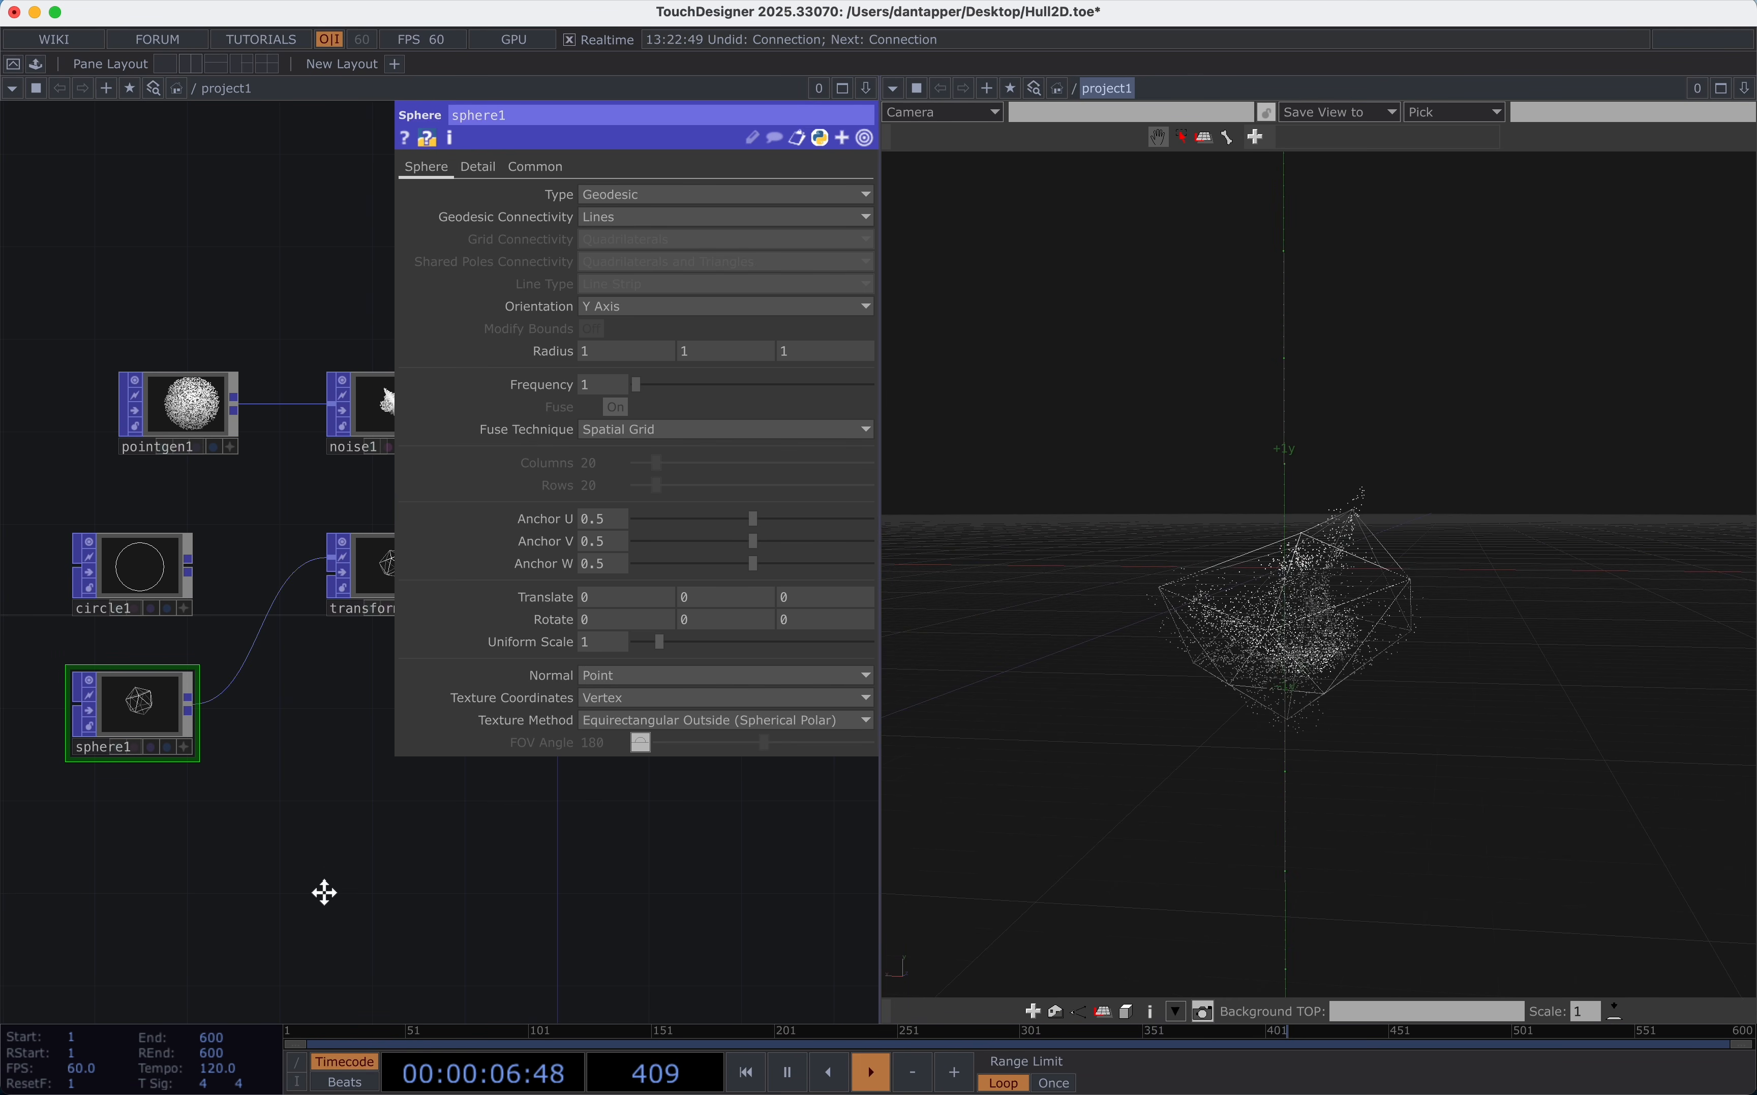
Set transform1's Uniform Scale to 1.82 so the sphere hull encloses the point cloud.
scroll(325, 893, "up", 5)
scroll(324, 892, "right", 3)
left_click(293, 732)
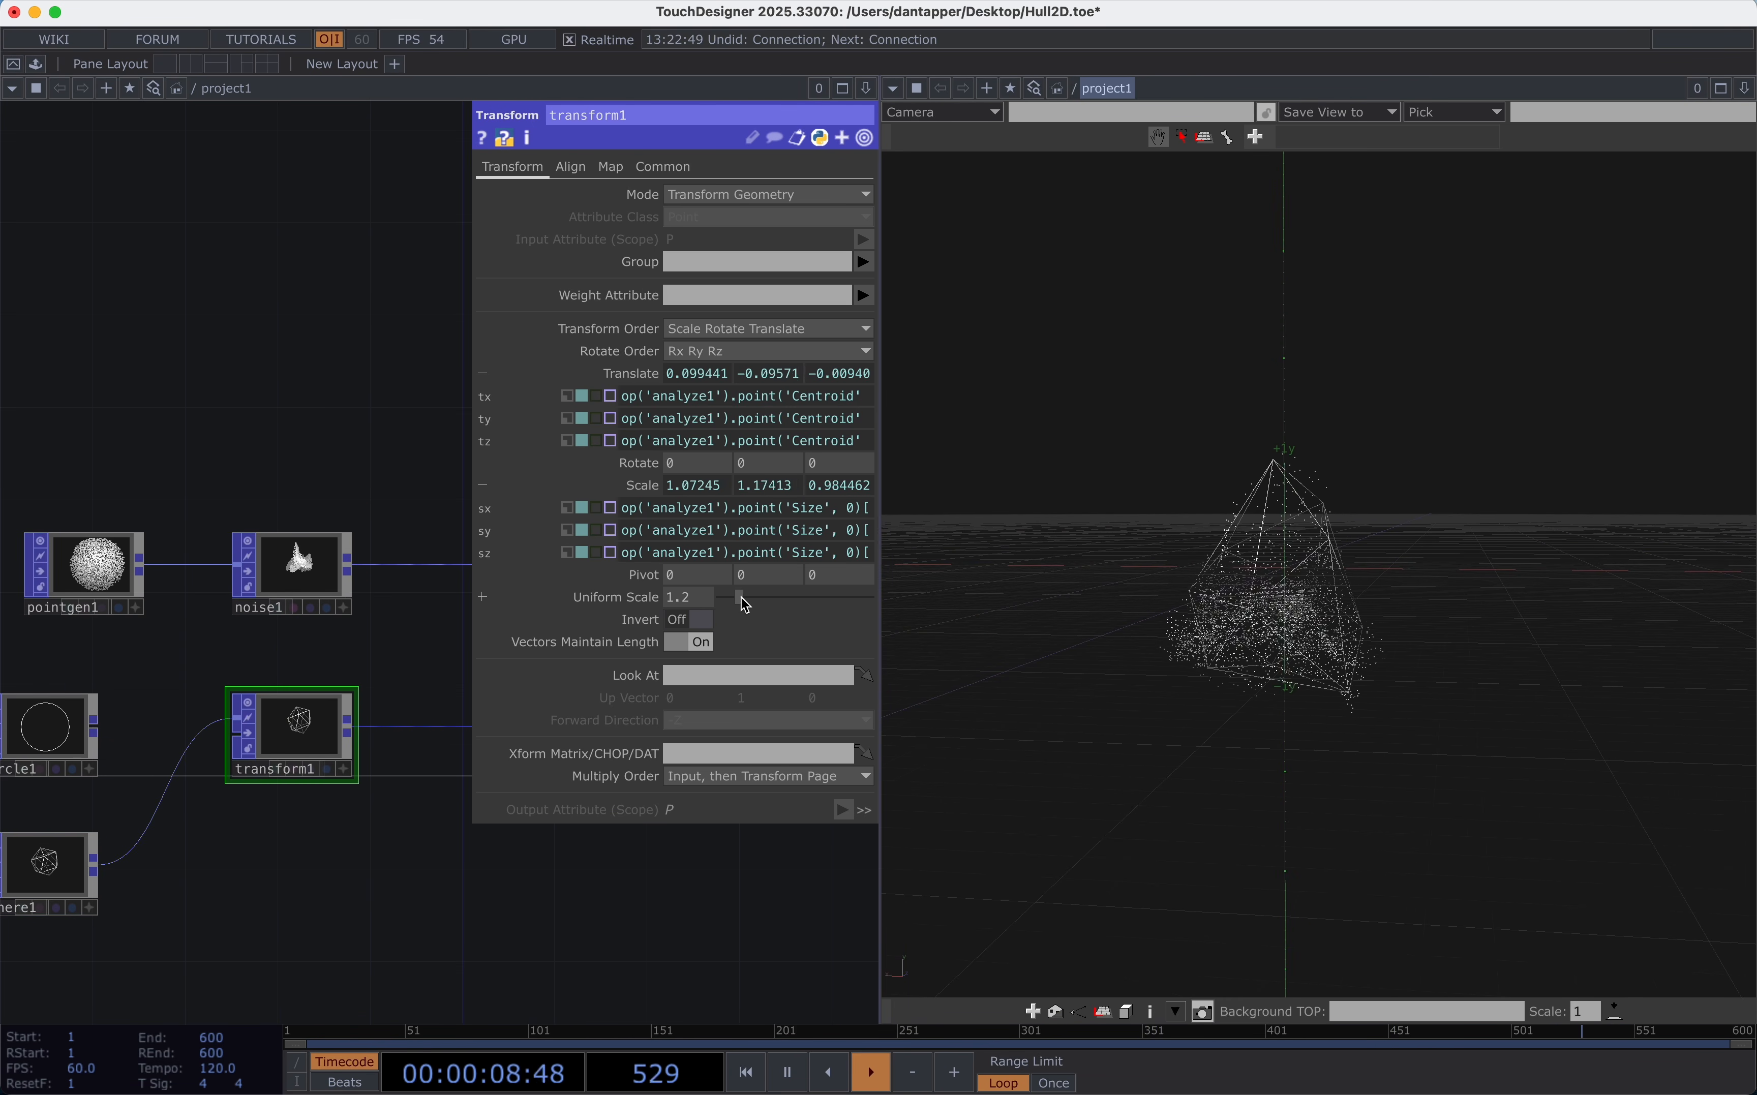
mouse_move(742, 600)
left_mouse_down()
mouse_move(773, 599)
mouse_move(751, 595)
left_mouse_up()
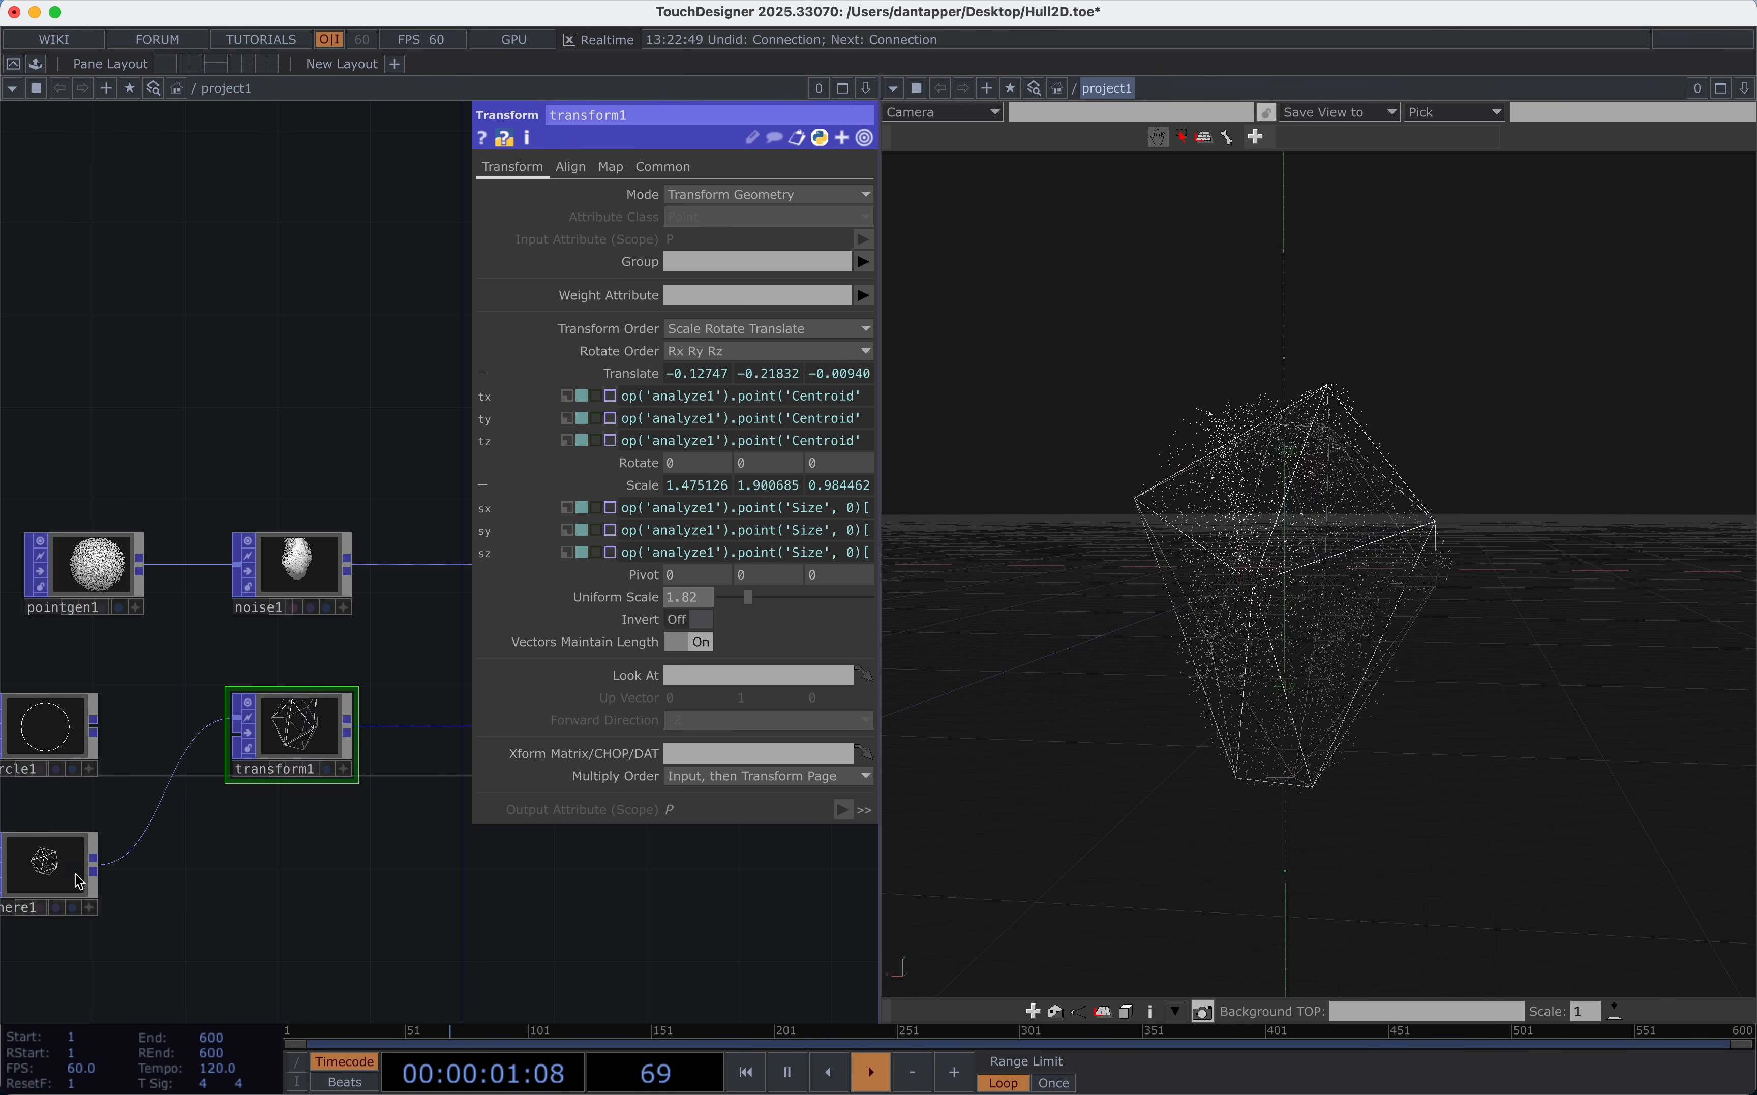
Raise the Frequency of sphere1 to 3 and inspect the denser hull around the cloud from several angles.
left_click(80, 898)
mouse_move(656, 384)
left_mouse_down()
mouse_move(727, 385)
mouse_move(656, 389)
left_mouse_up()
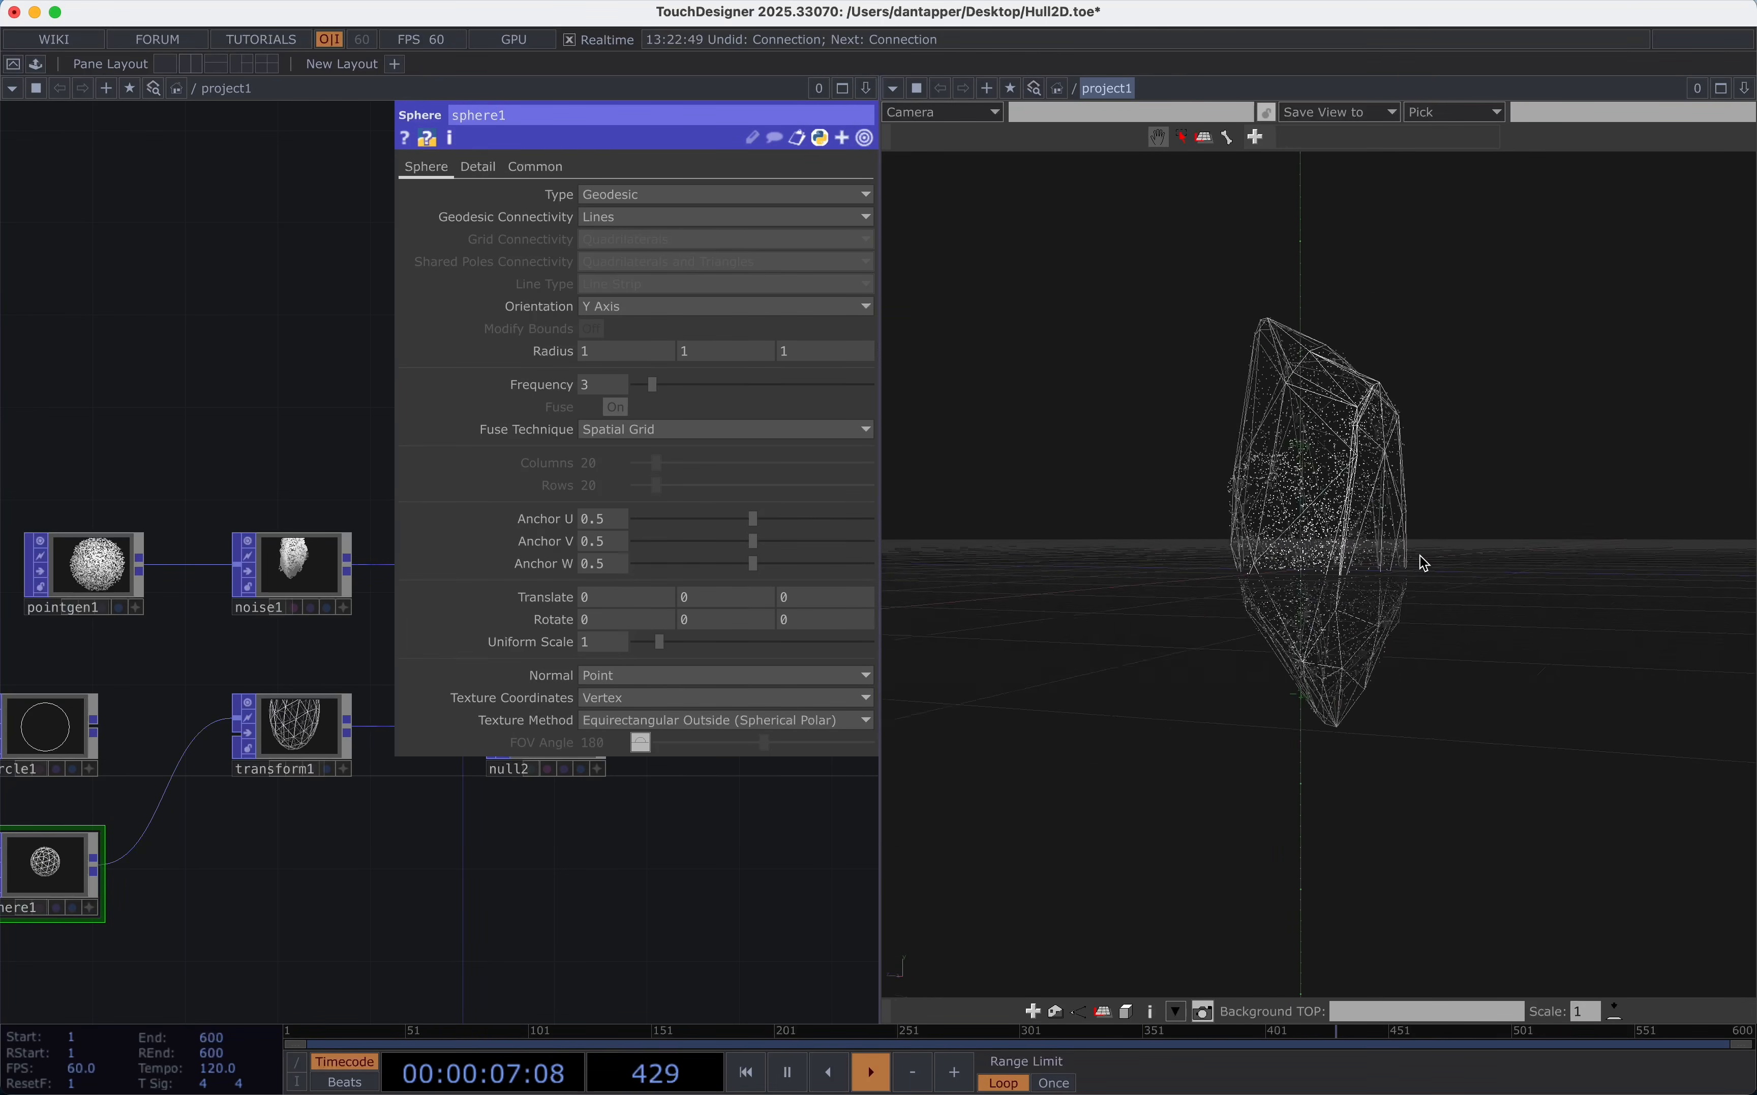
scroll(1325, 518, "up", 10)
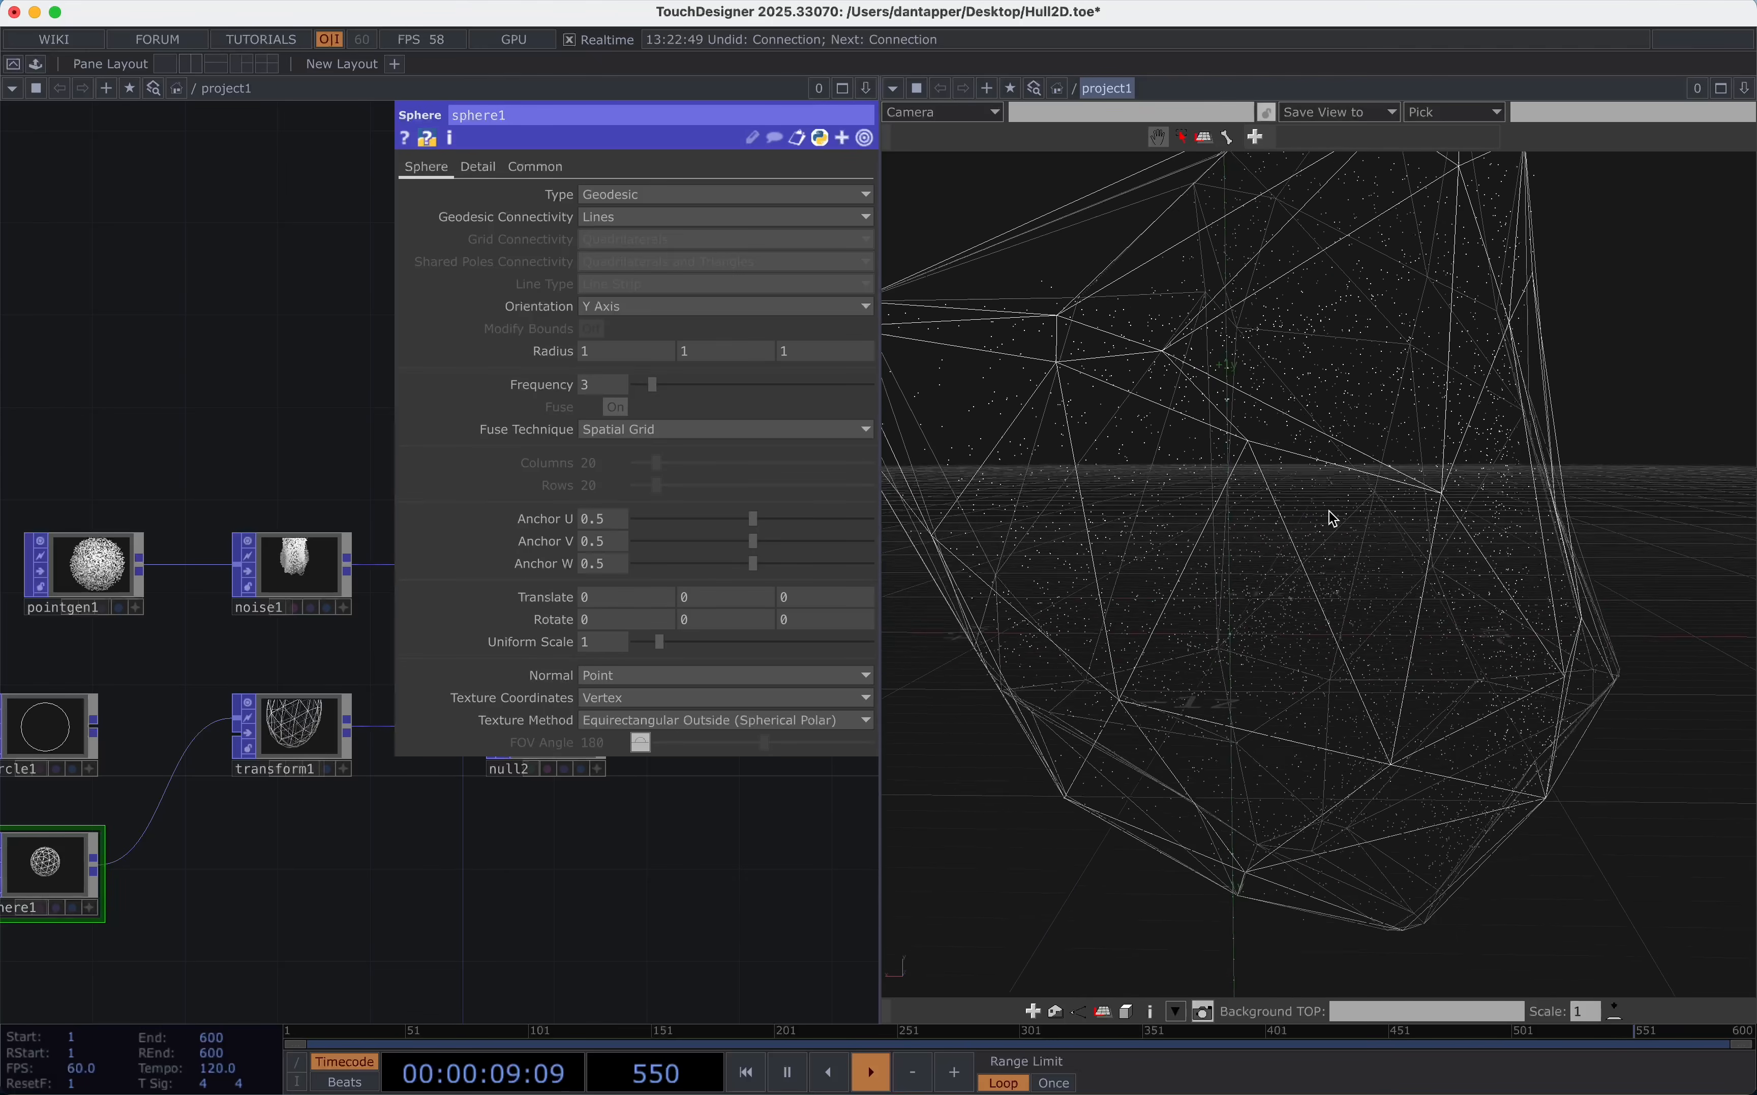
scroll(1181, 461, "down", 10)
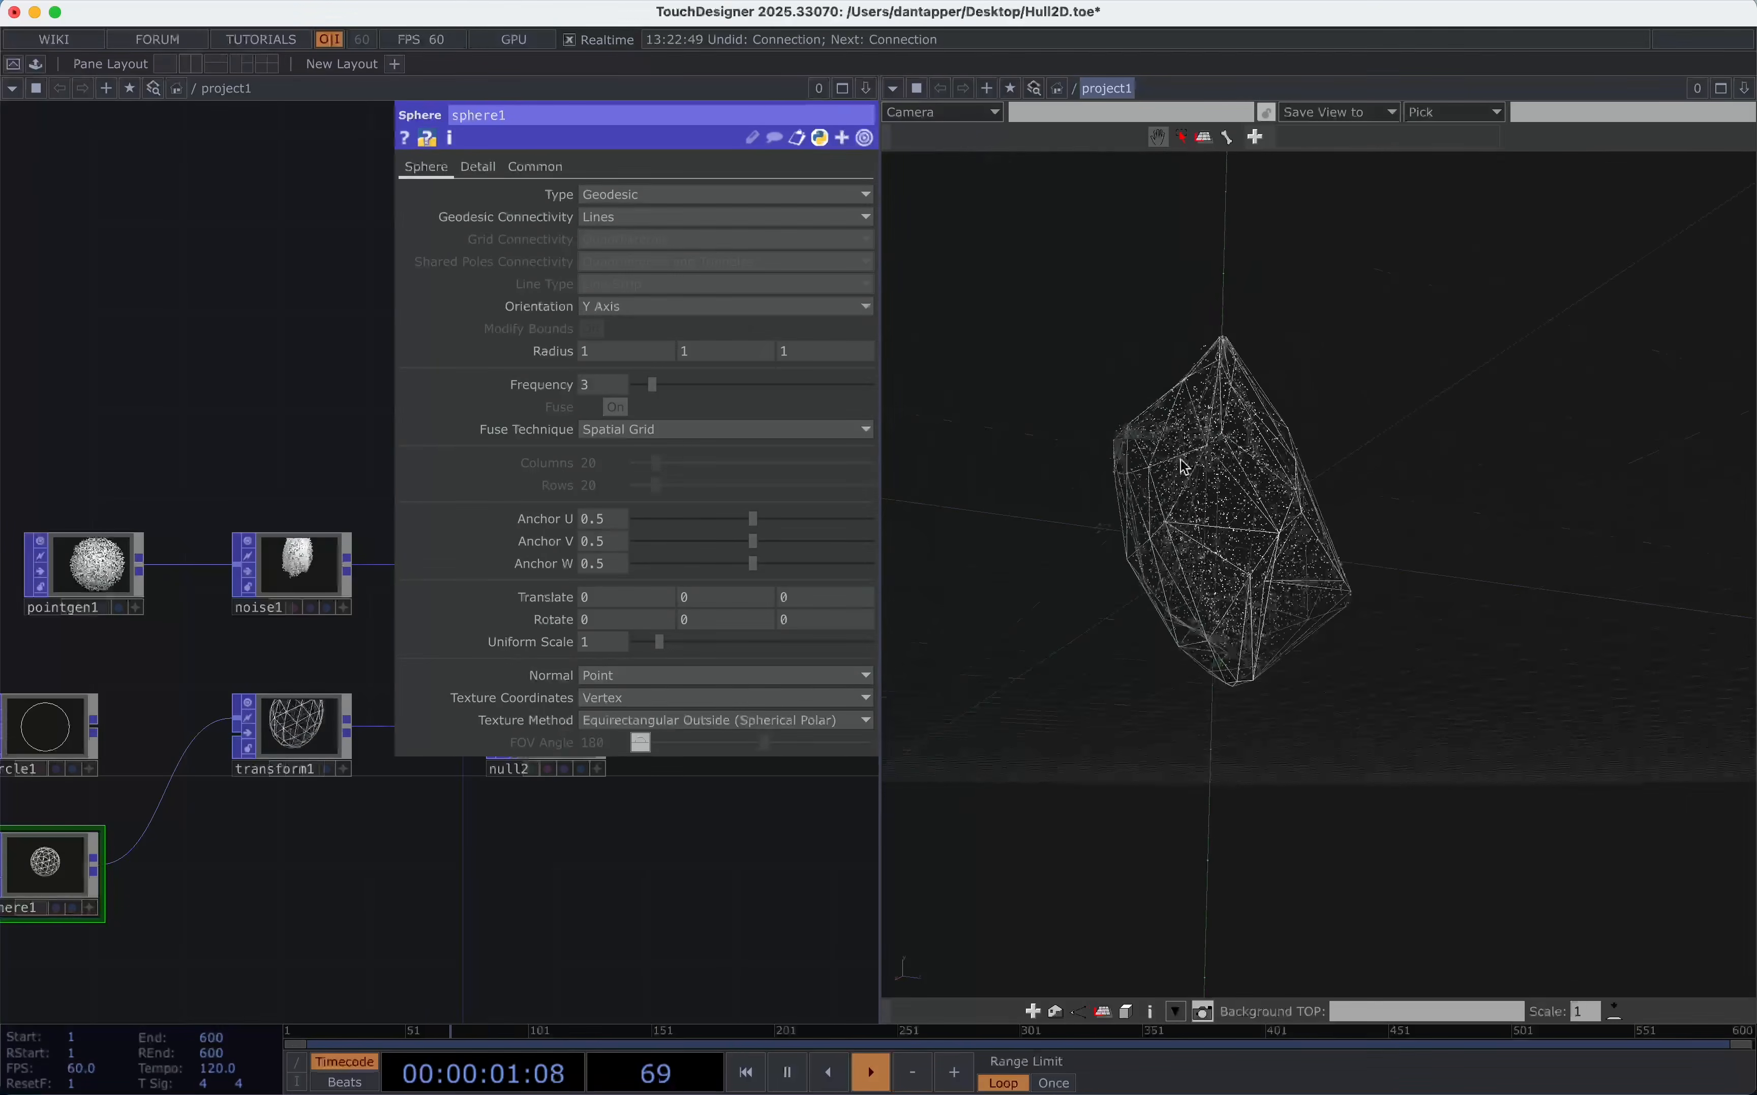
key("p")
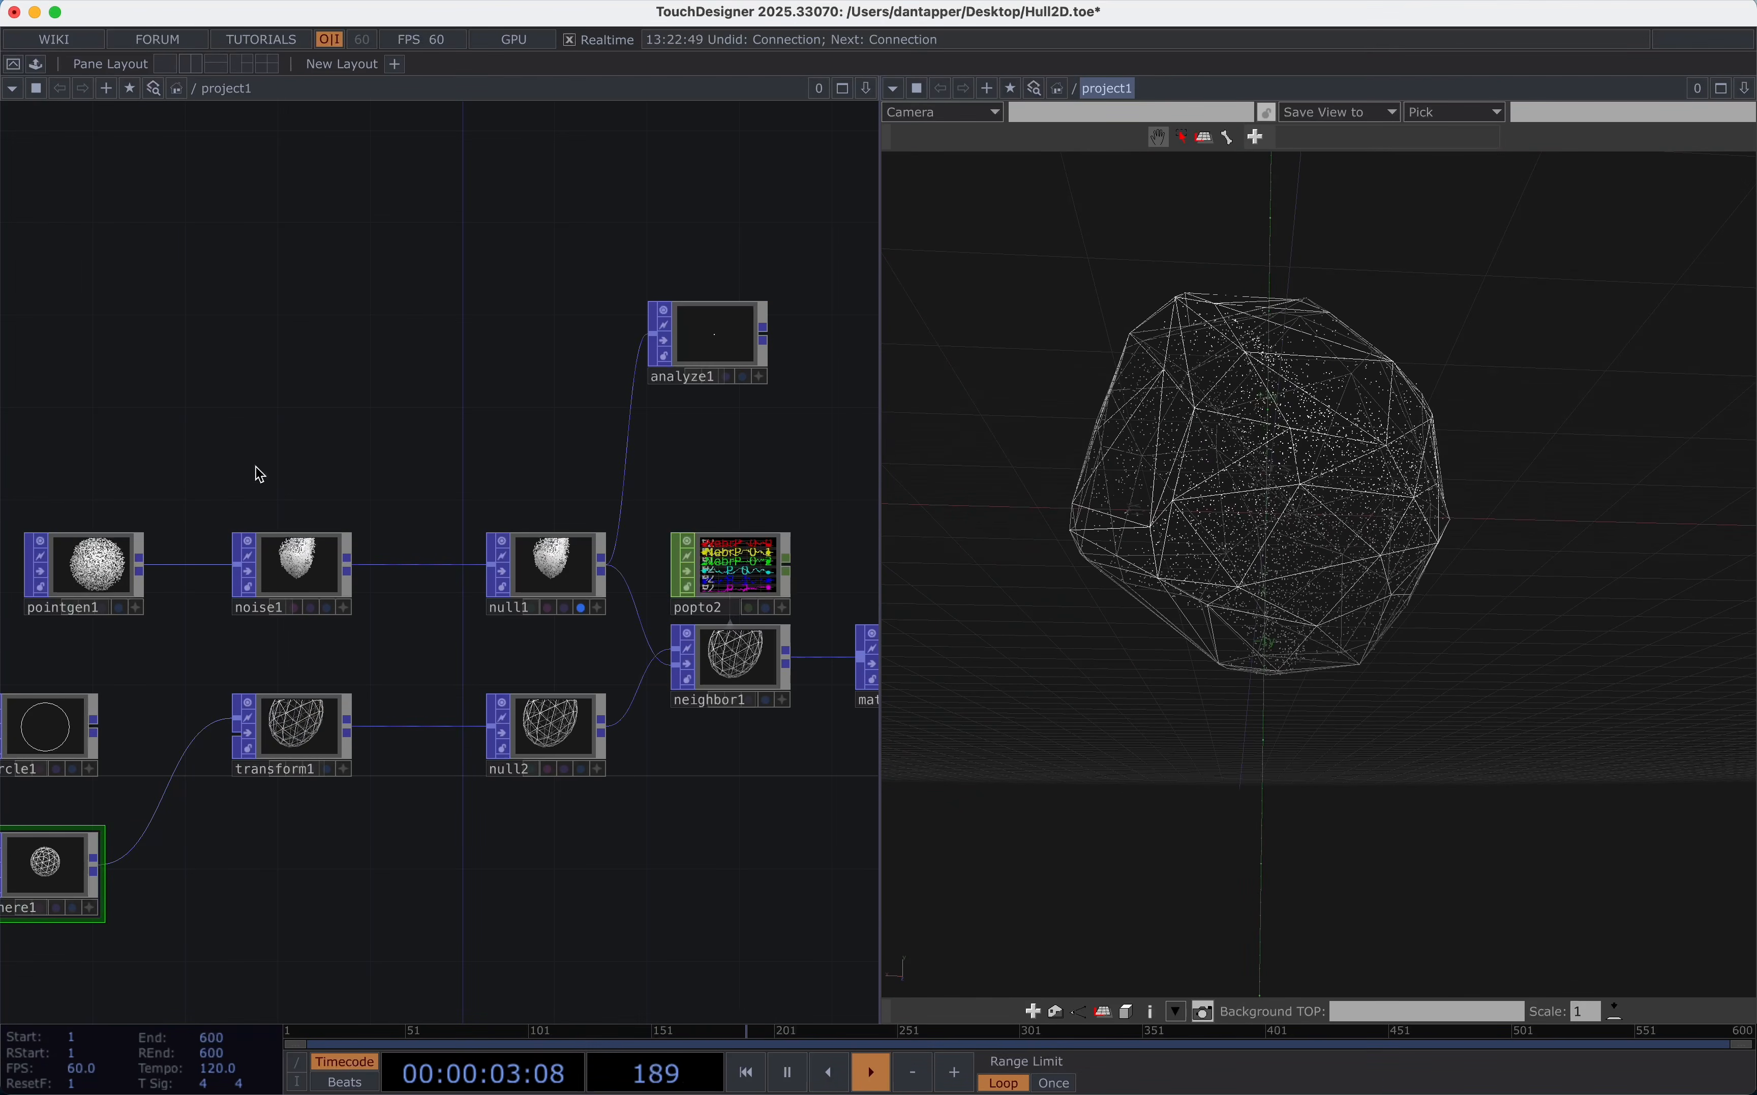
Bring bust.obj from Finder into the network above pointgen1 as a File In POP.
left_click_drag(259, 471, 482, 443)
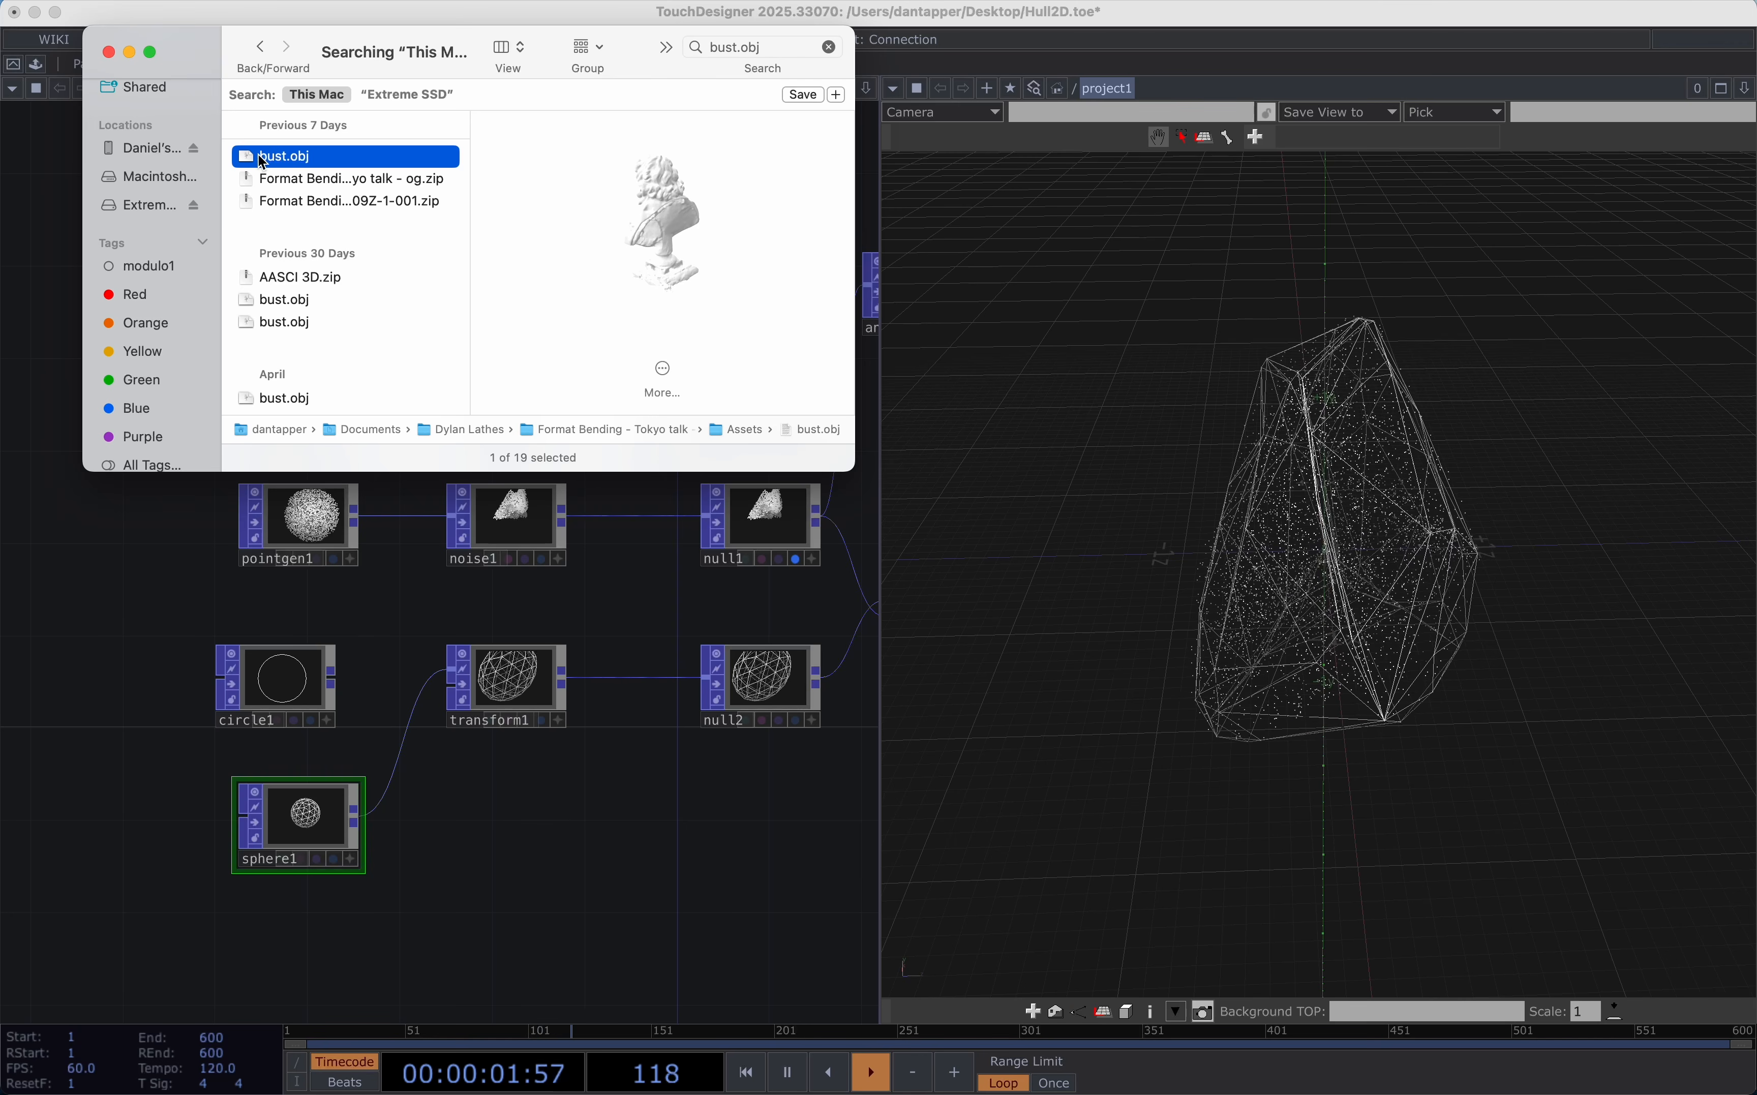
left_click_drag(251, 162, 321, 381)
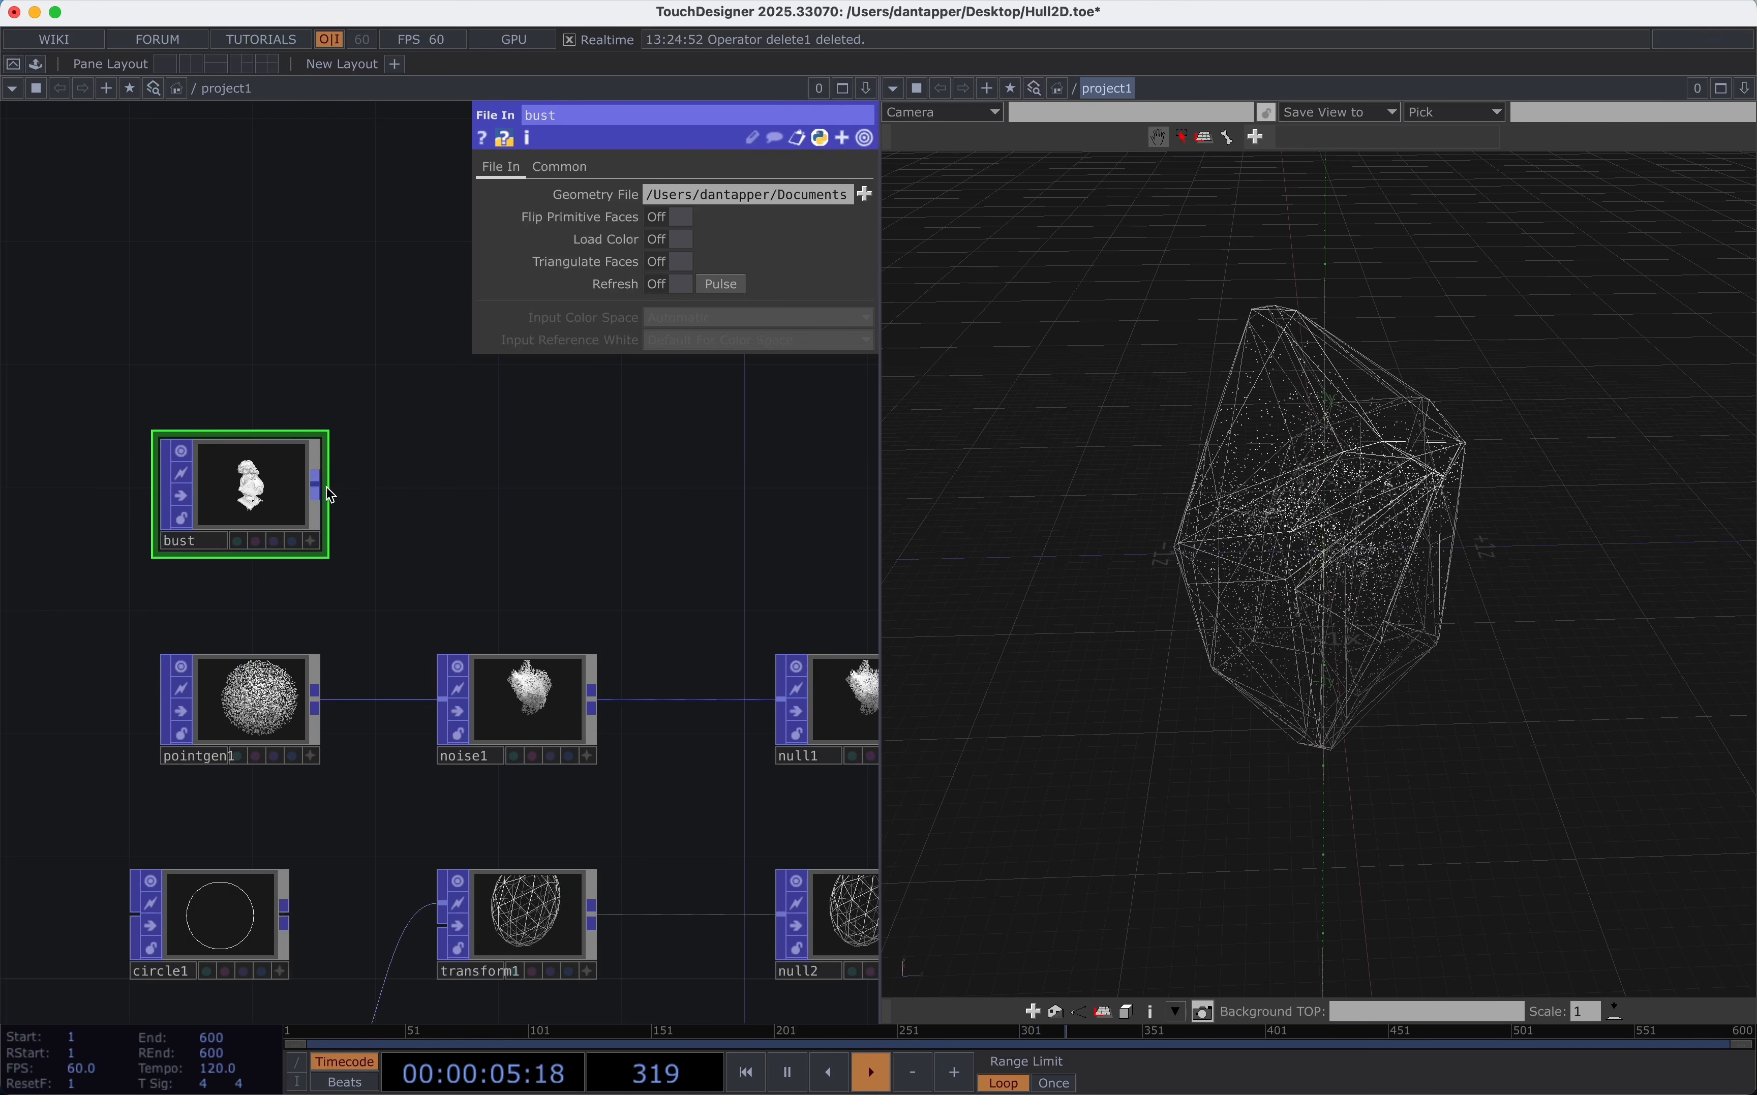
Add a Delete POP after bust and align it directly above noise1.
left_click(327, 488)
left_click(574, 486)
left_click(200, 612)
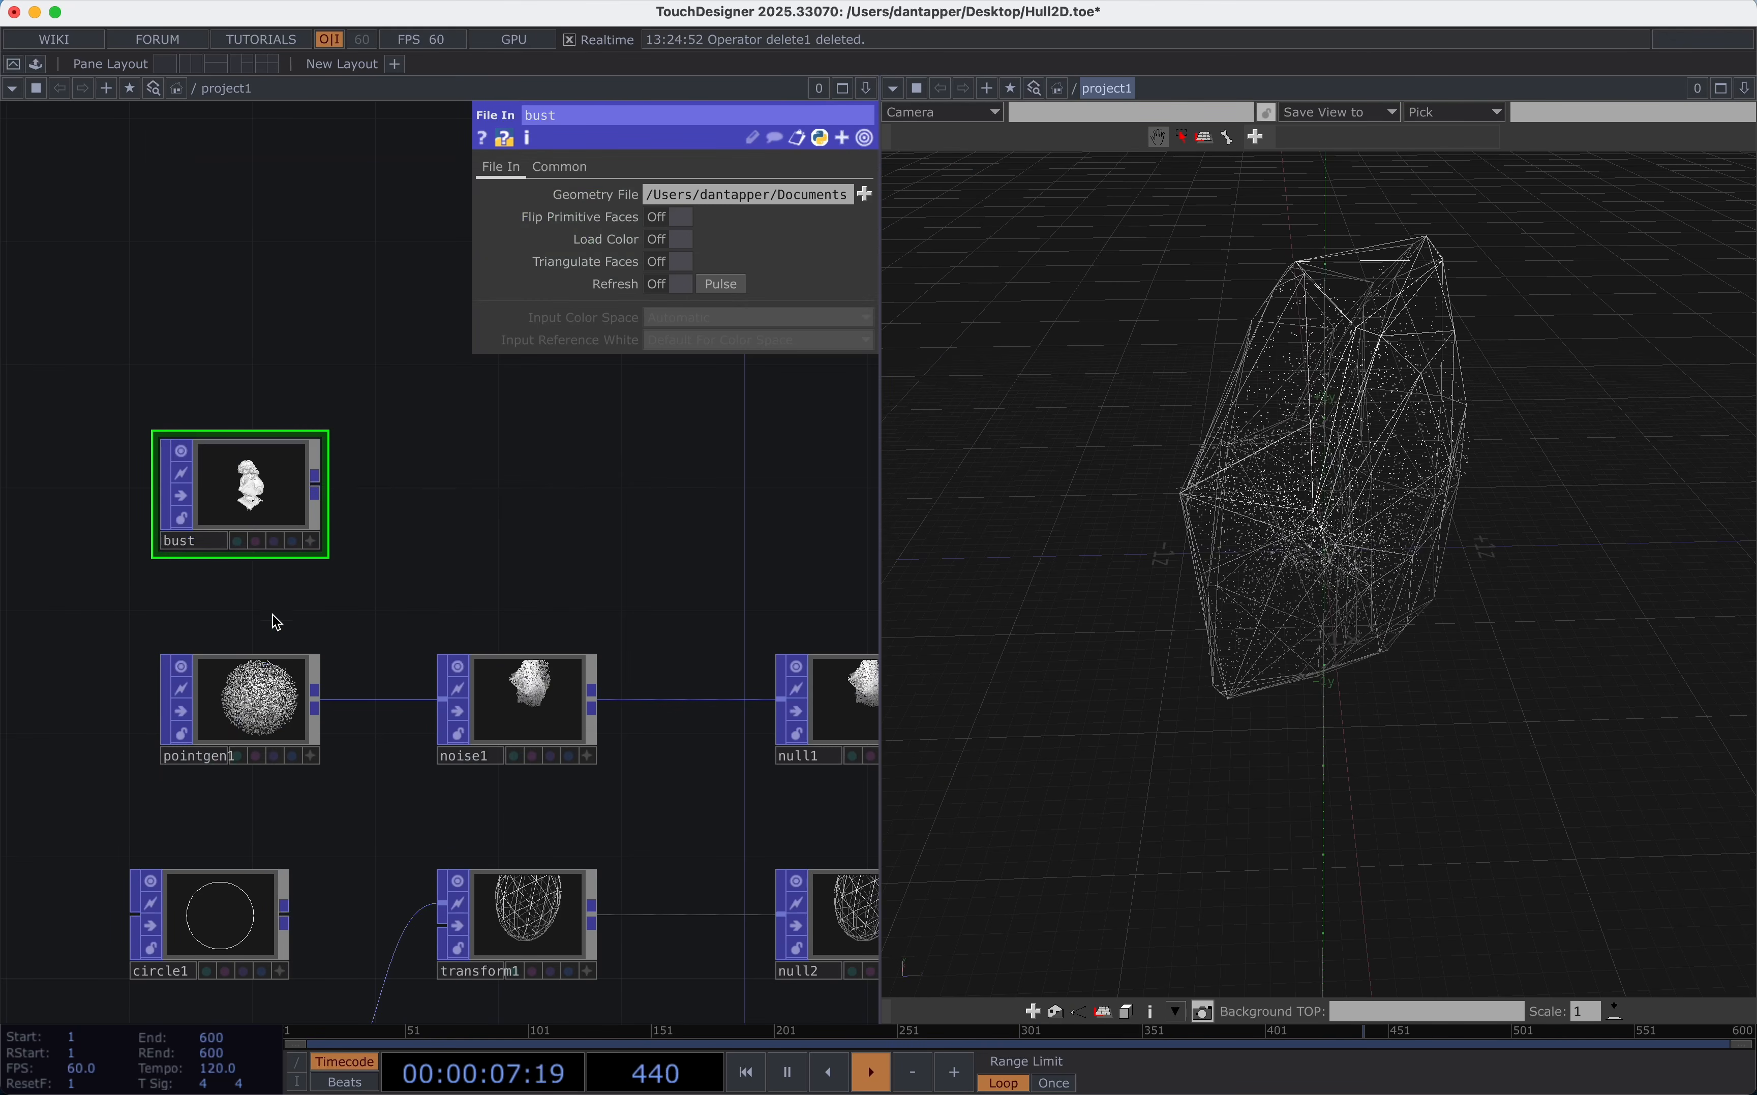
left_click(551, 495)
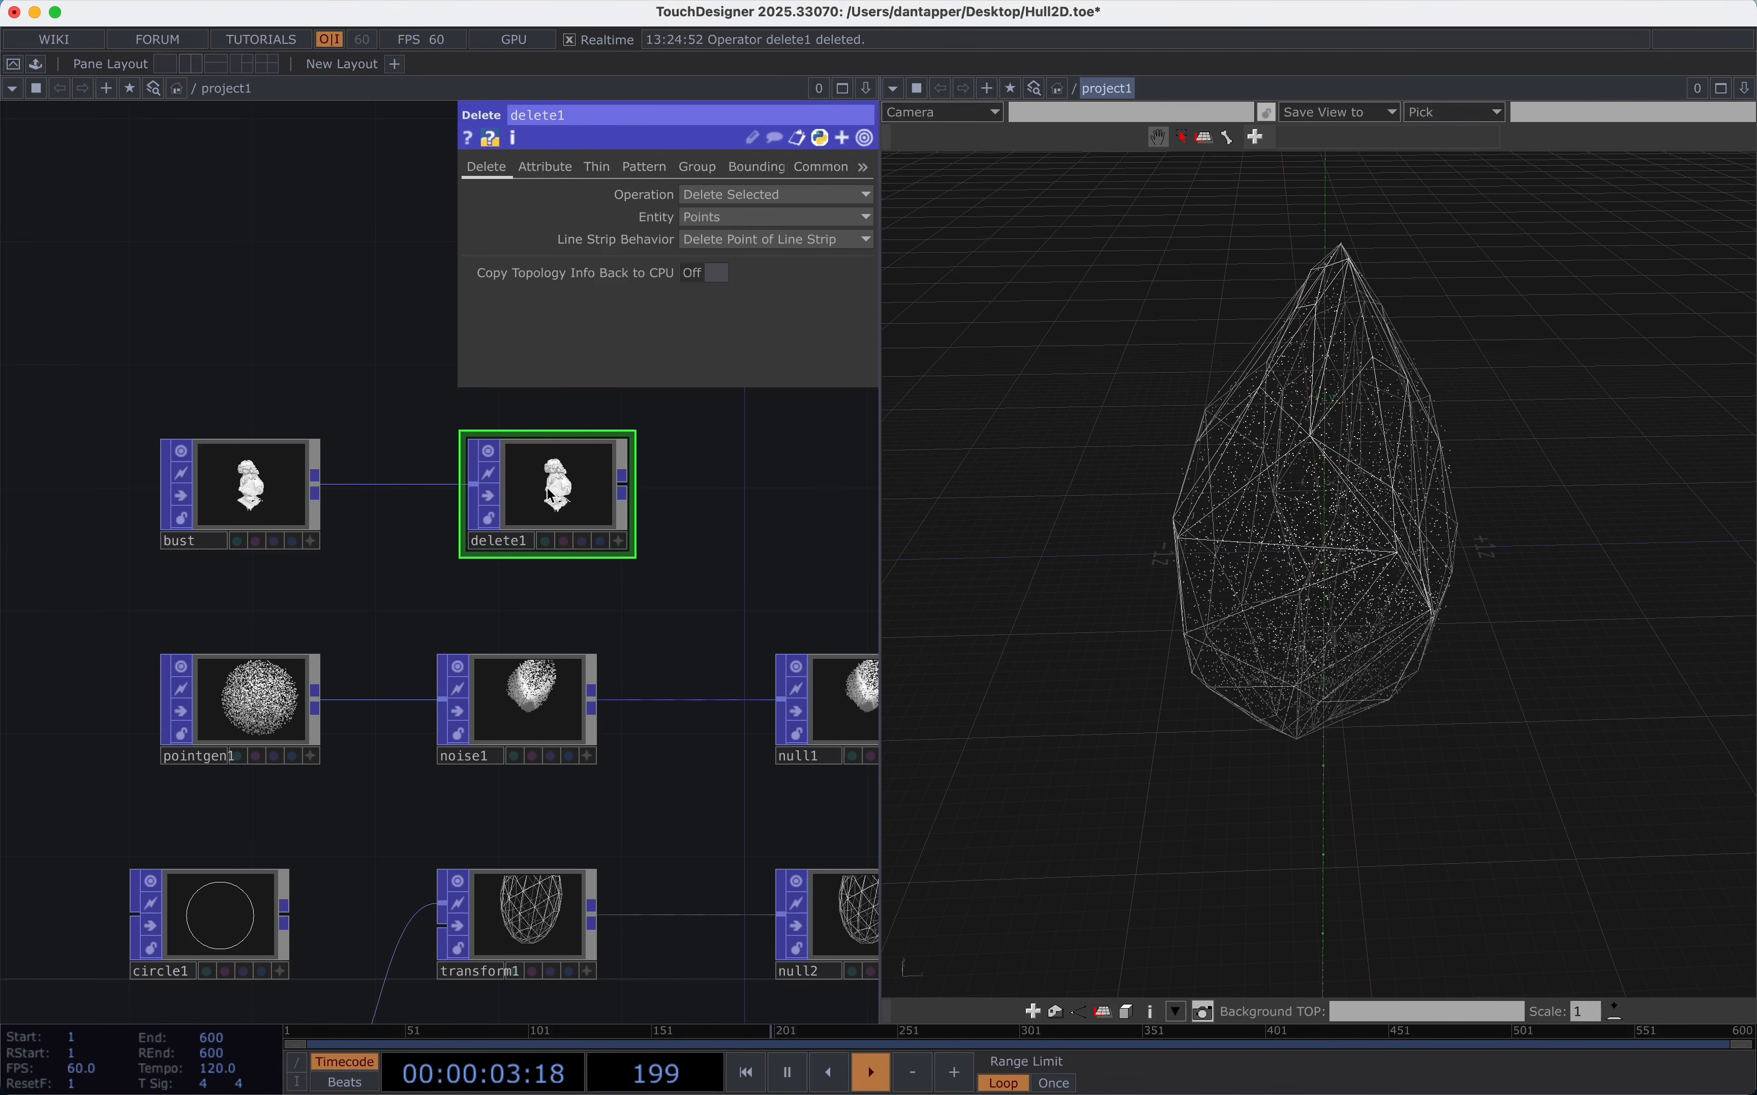
left_click_drag(549, 493, 532, 496)
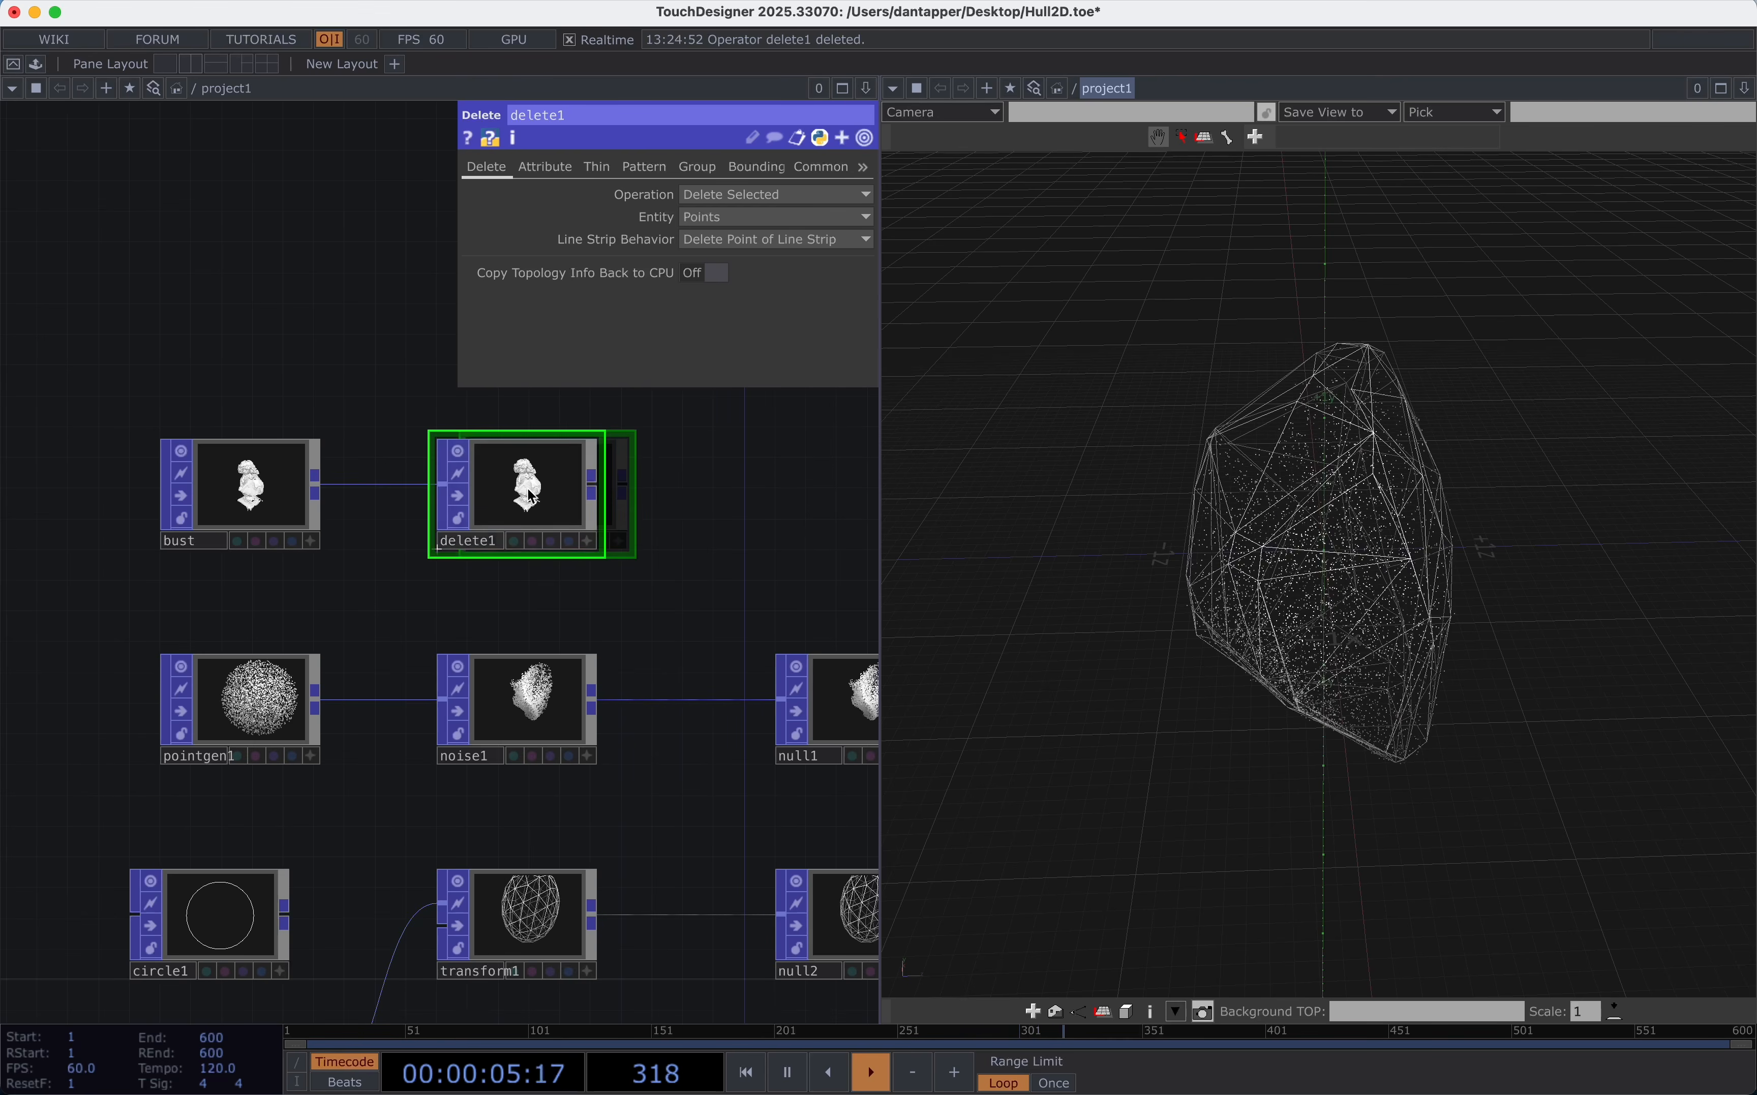
Enable thinning on delete1 with Invert on and set Thin Random to 0.397.
scroll(527, 489, "up", 4)
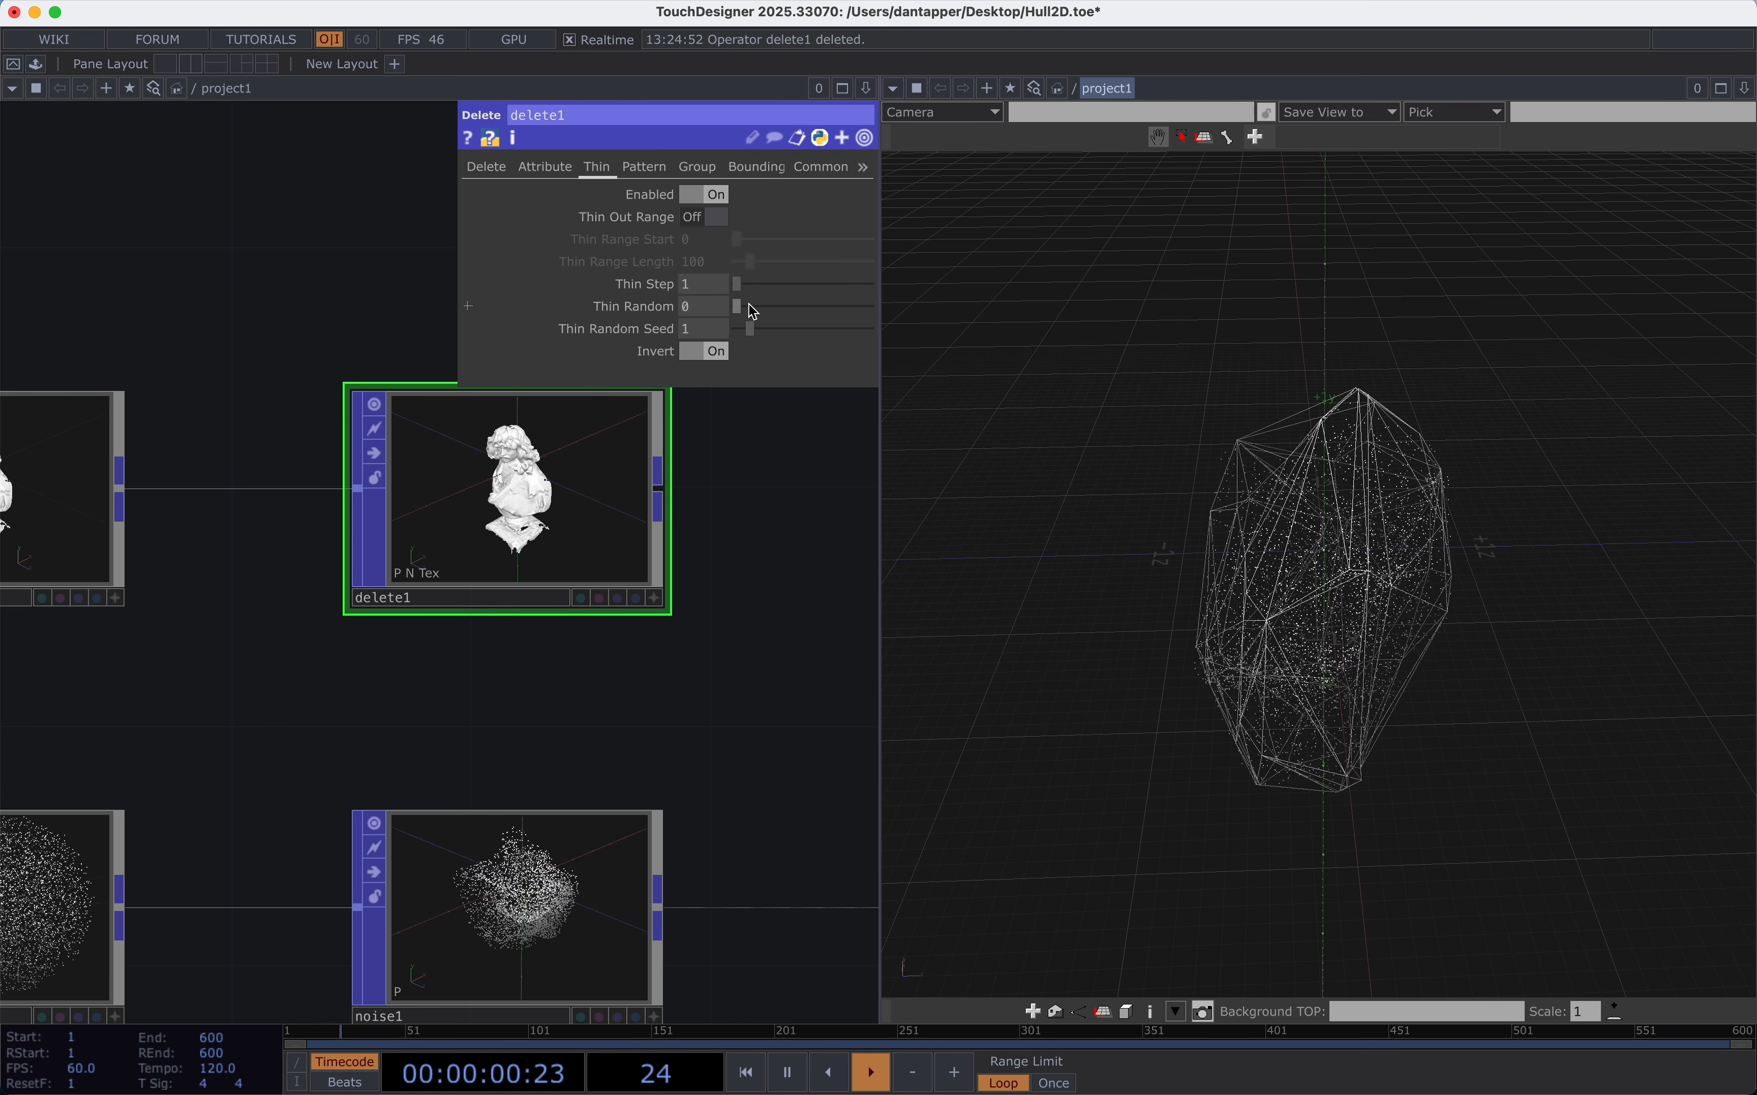
left_click_drag(749, 304, 791, 305)
scroll(644, 597, "down", 3)
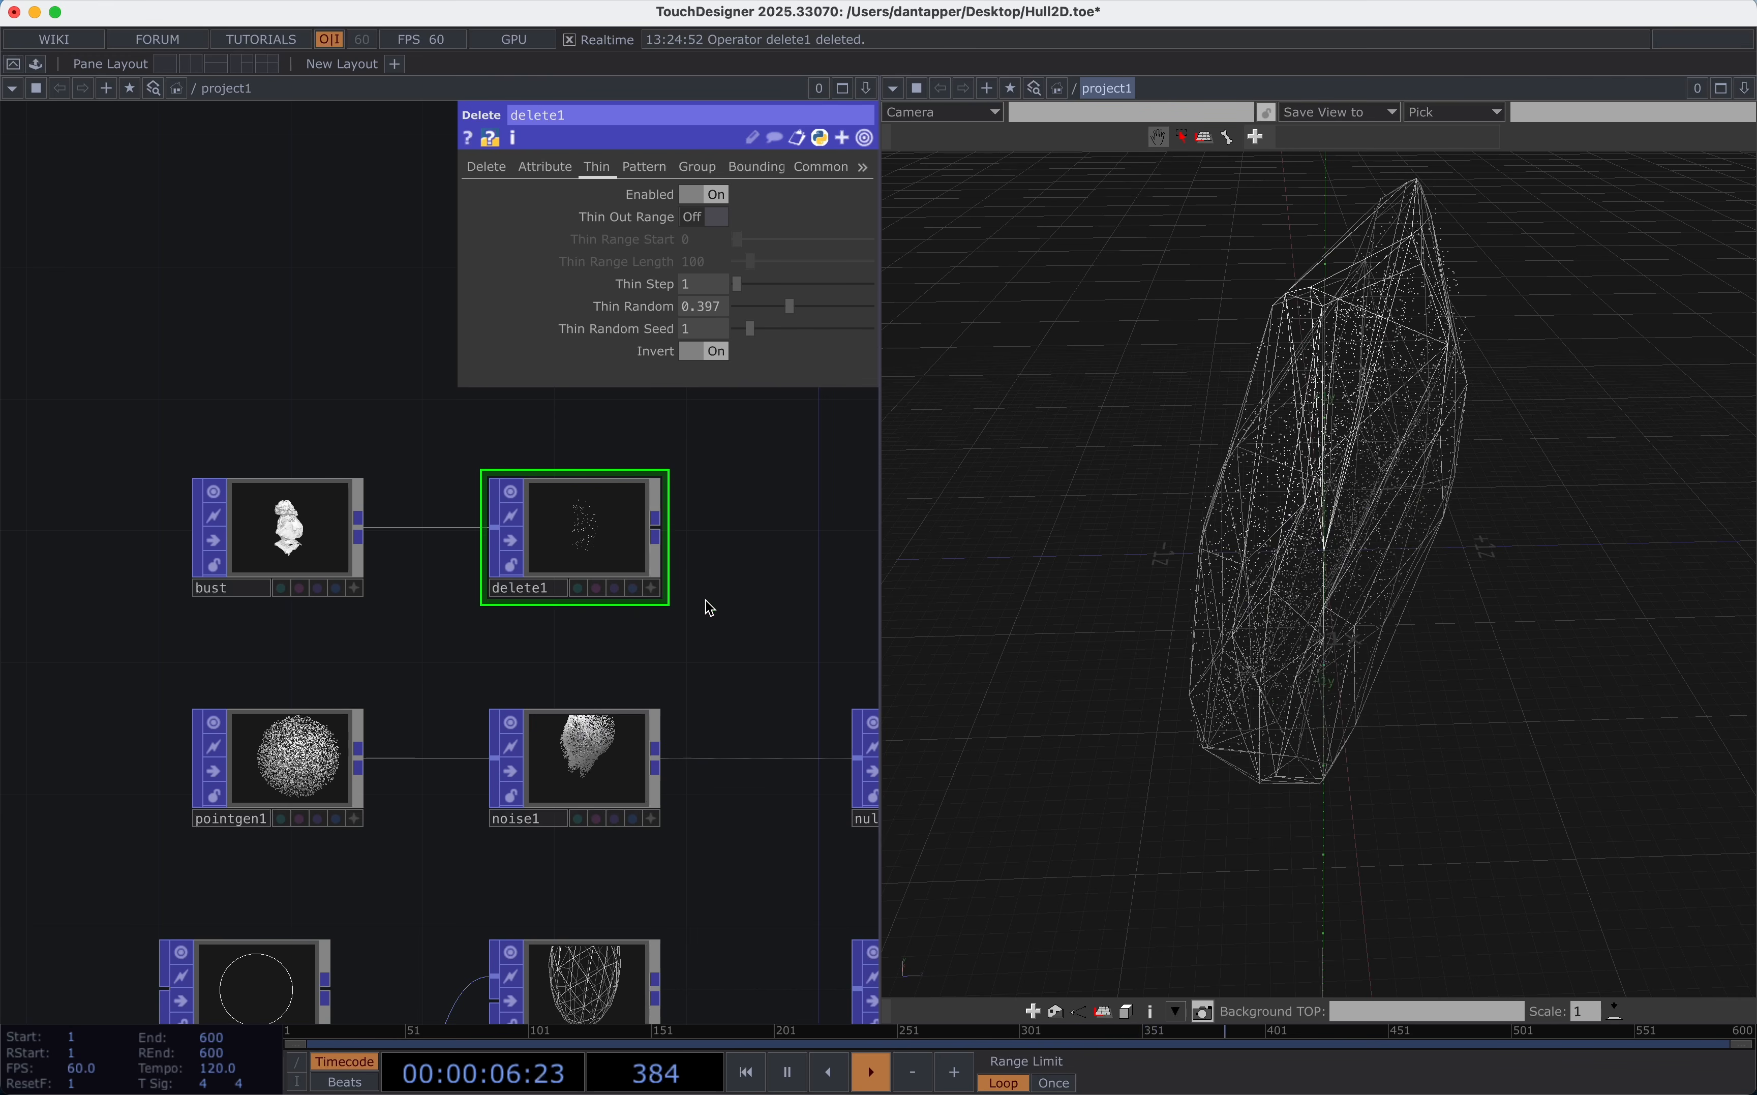
Save the project and wire delete1 into null1 in place of noise1.
left_click_drag(698, 596, 765, 502)
key("super+s")
left_click(646, 461)
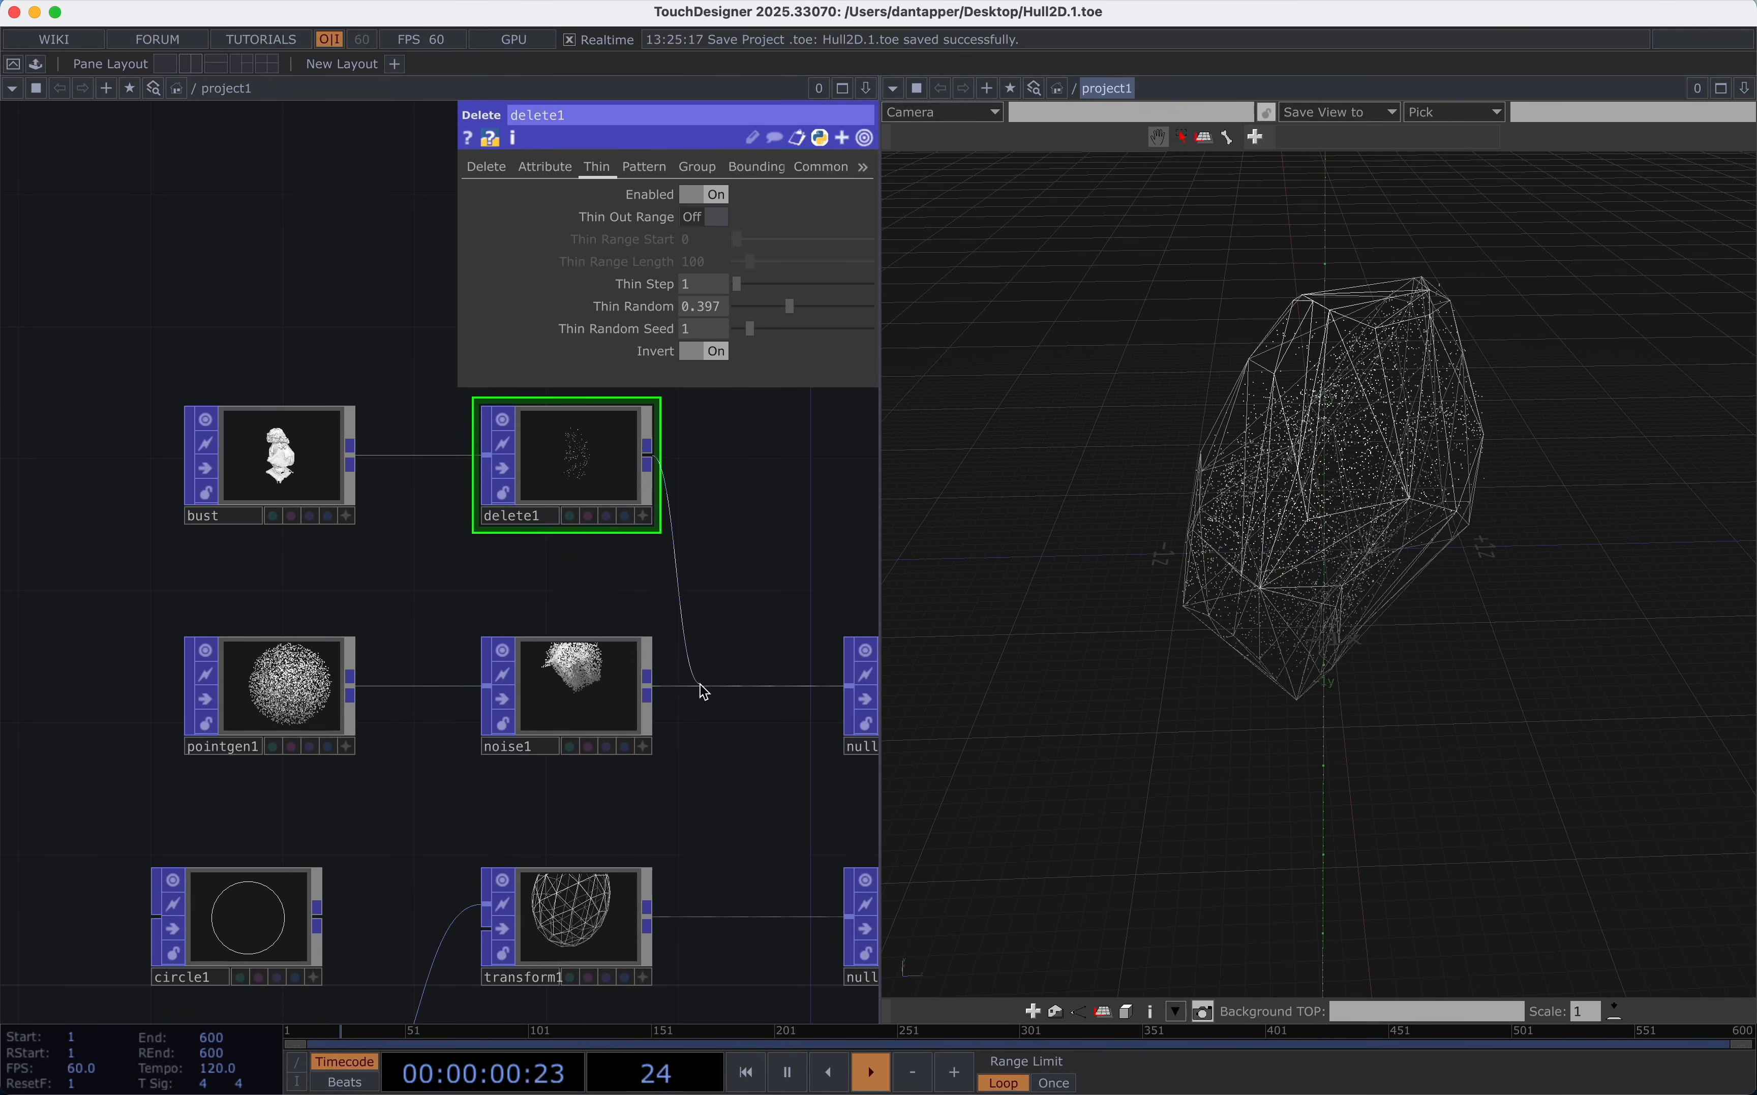
left_click(699, 744)
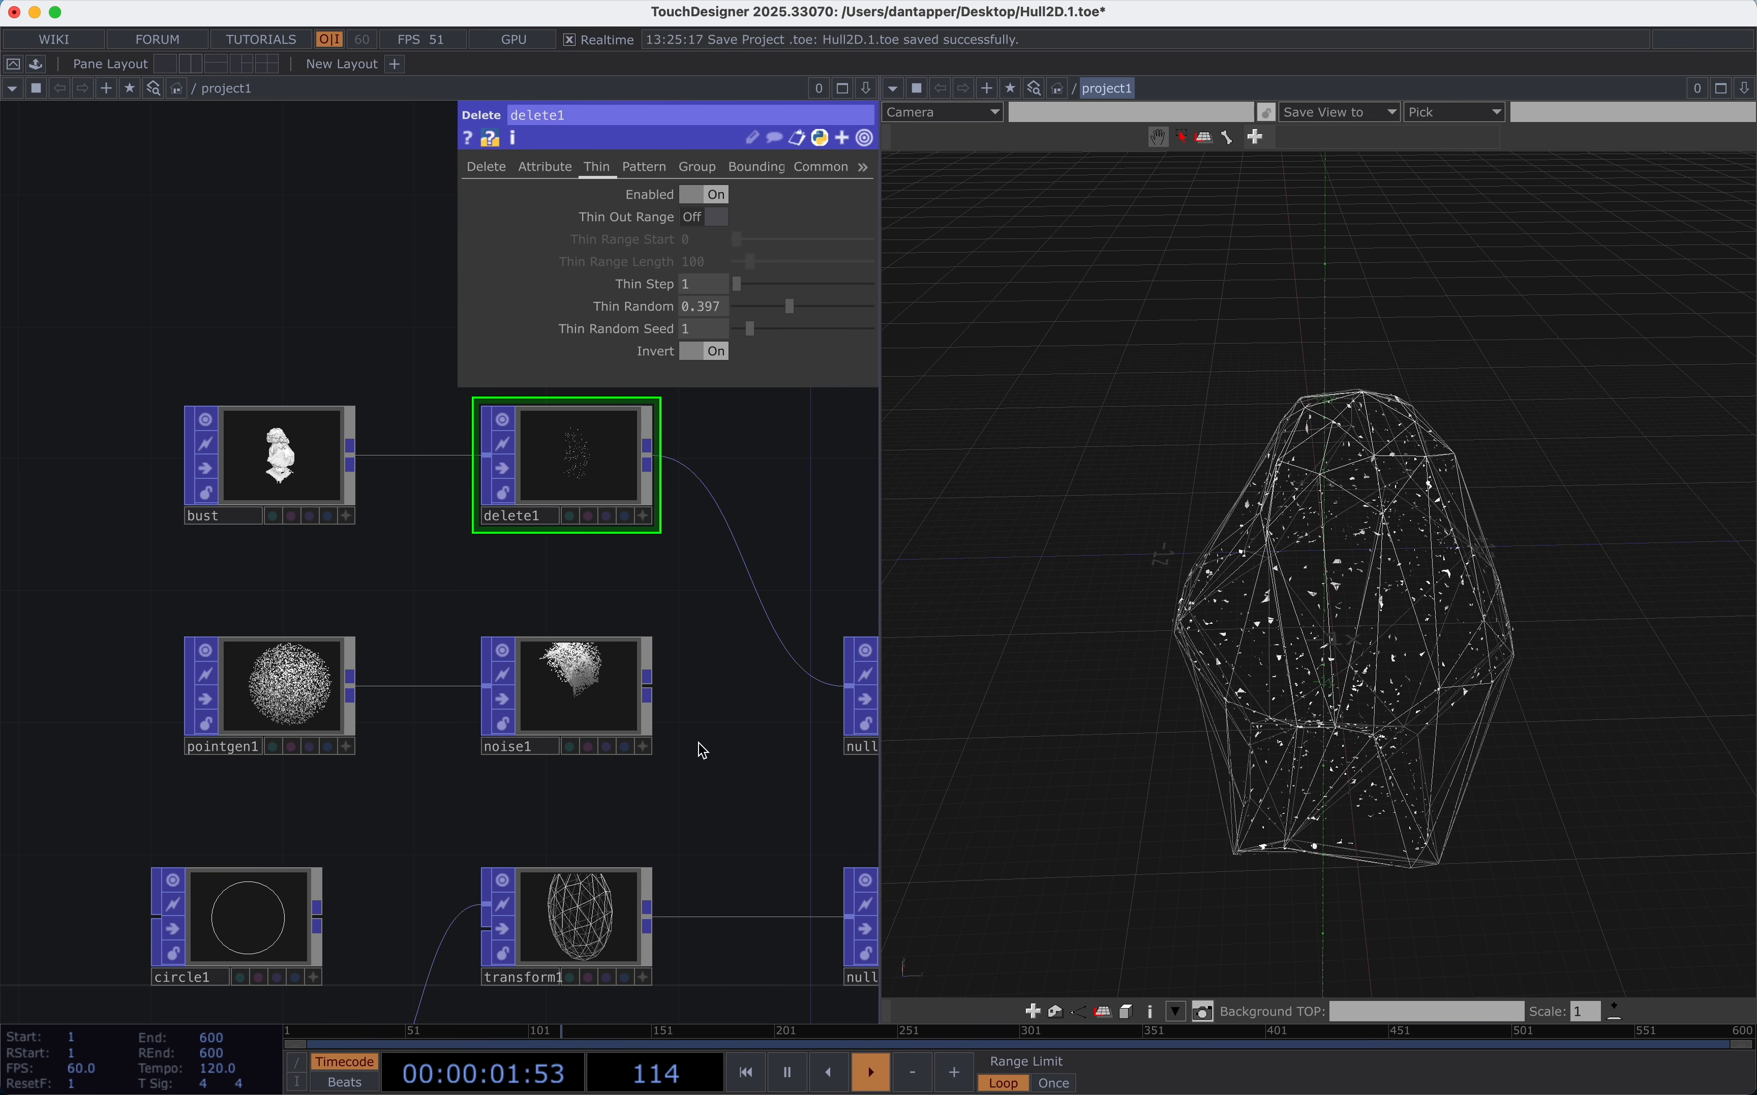
Turn on the display of bust and view the full model together with its hull from several angles.
left_click_drag(1546, 561, 1432, 544)
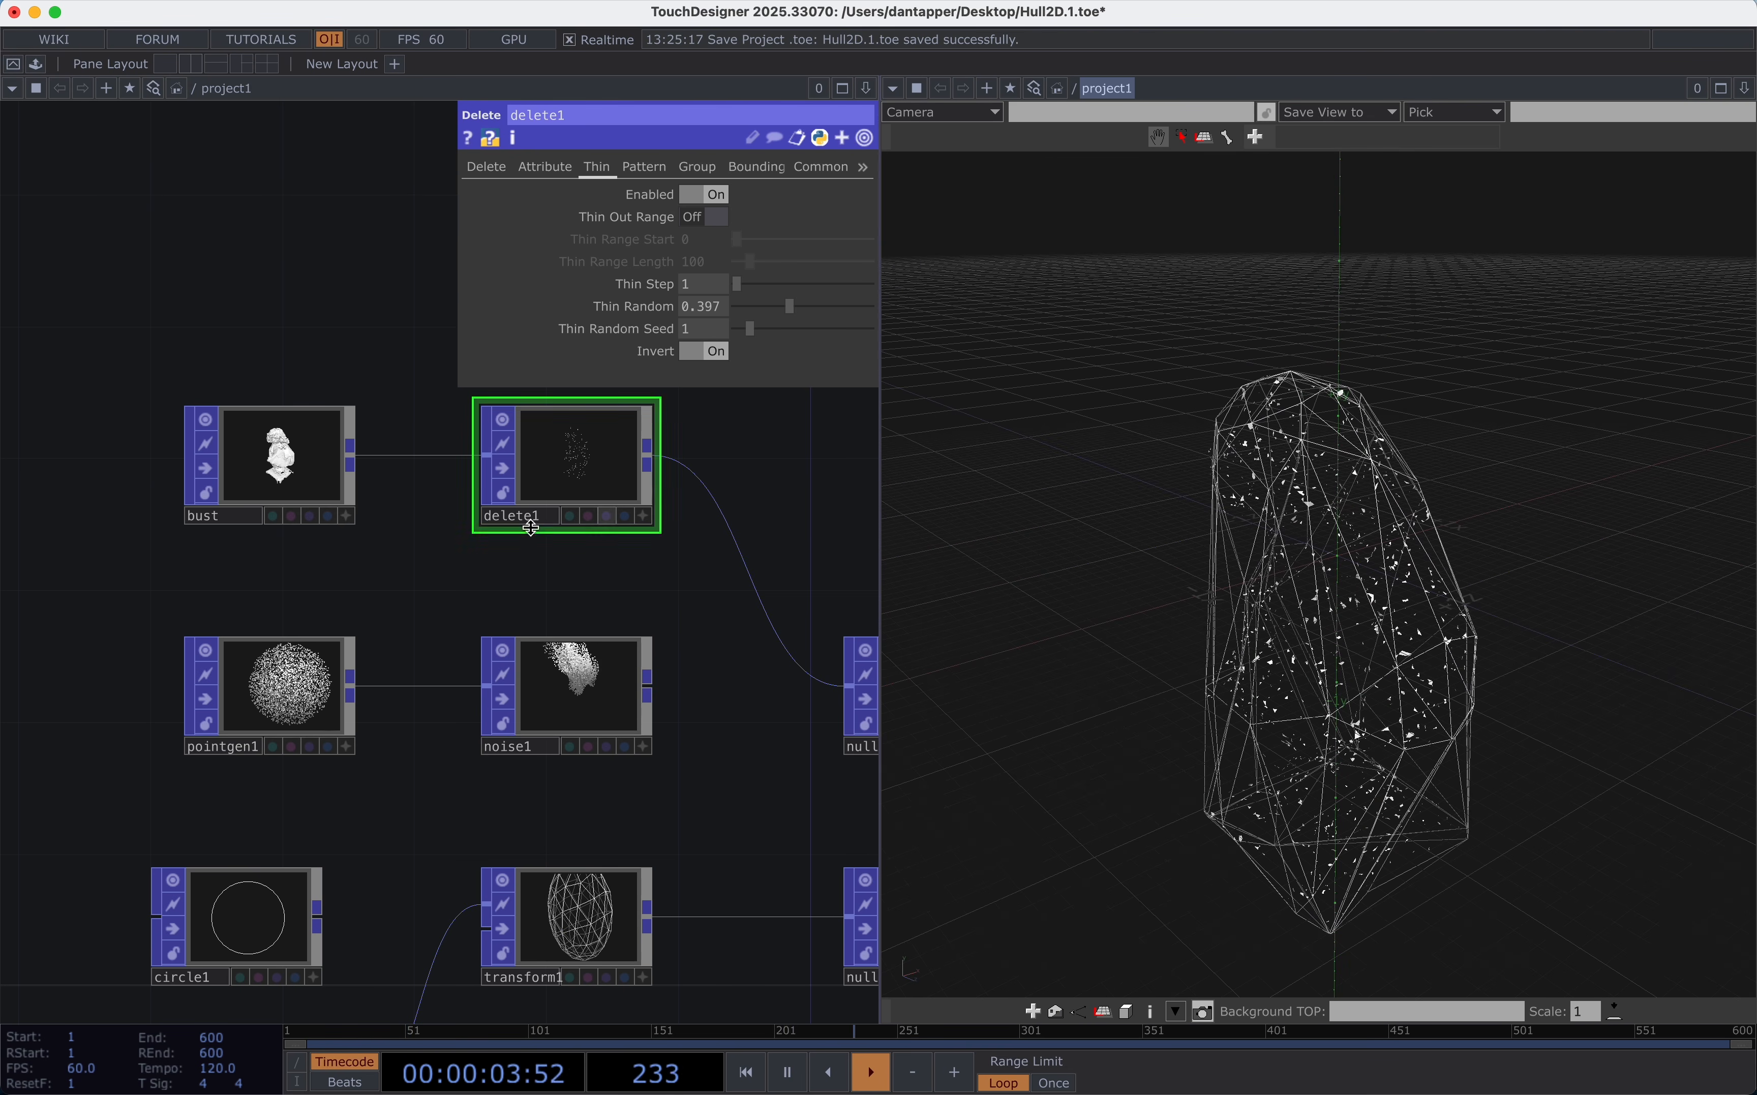
left_click(328, 515)
left_click_drag(1230, 585, 1116, 520)
left_click_drag(722, 520, 567, 520)
left_click_drag(1387, 523, 1543, 507)
scroll(761, 677, "down", 5)
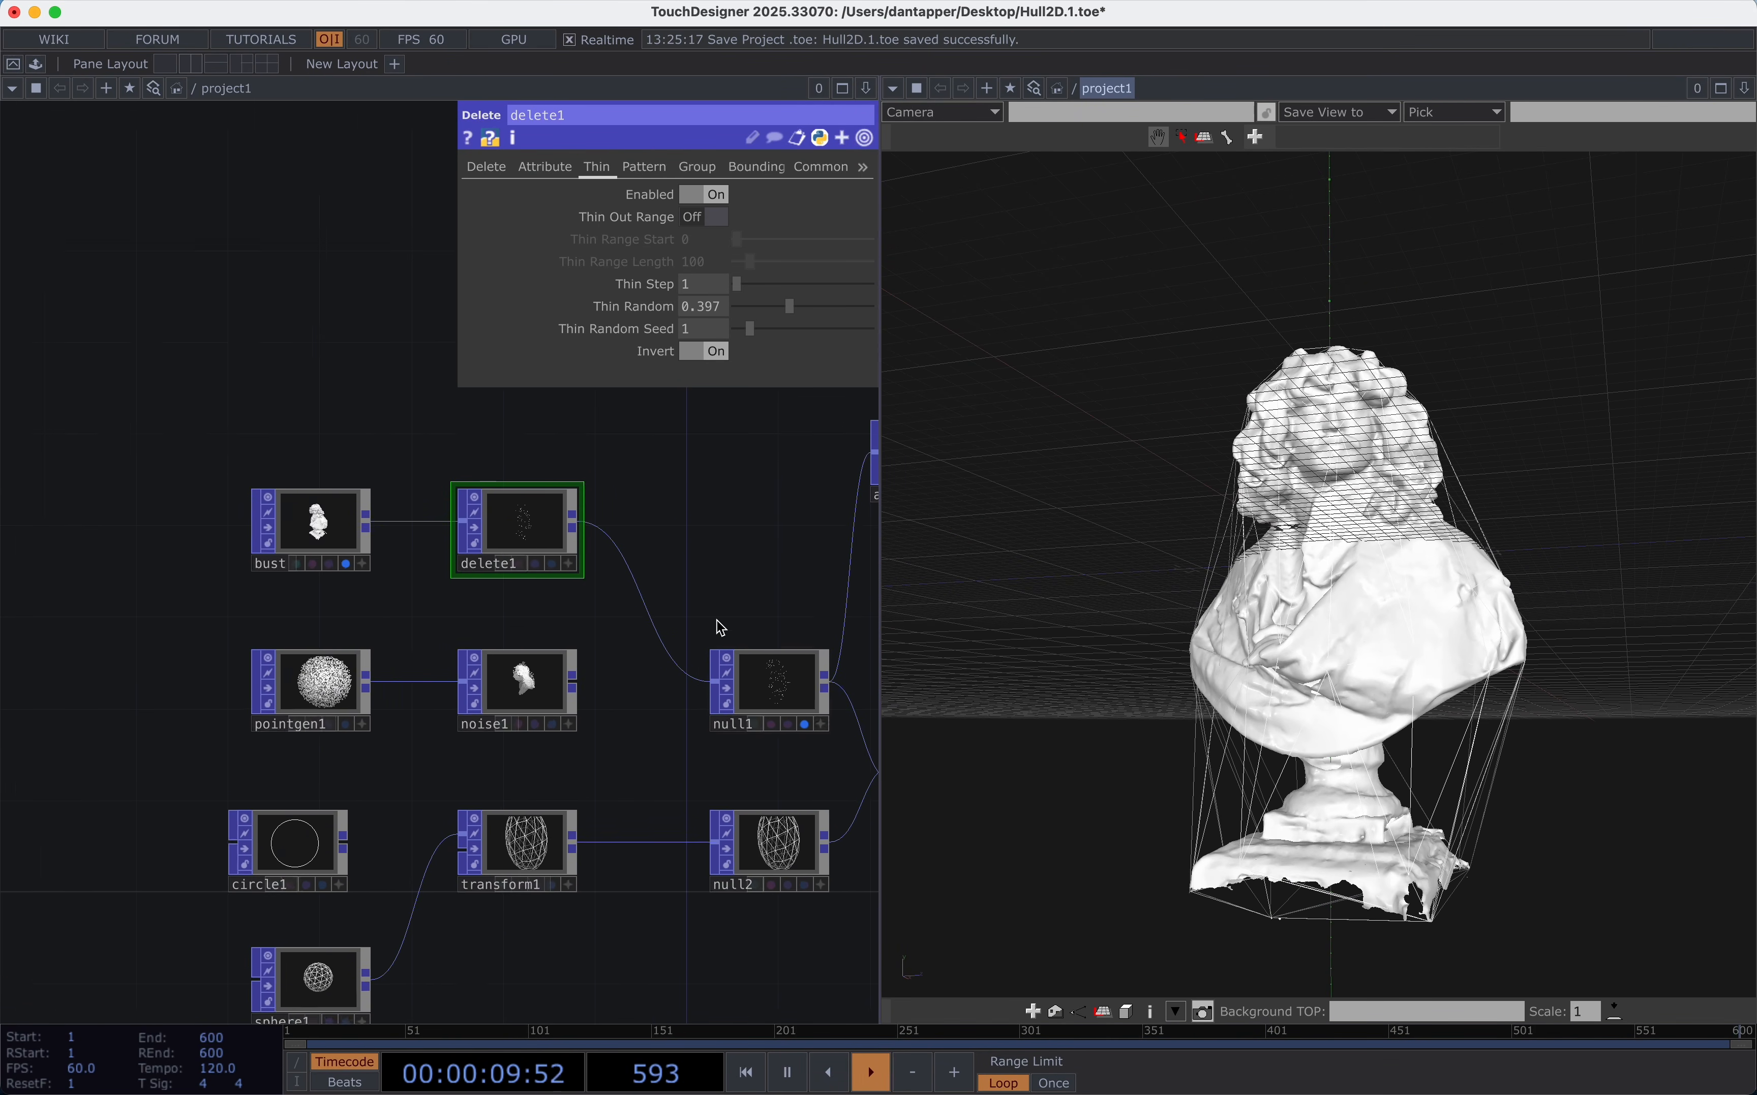
Lower delete1's Thin Random to 0.069.
left_click_drag(655, 587, 512, 586)
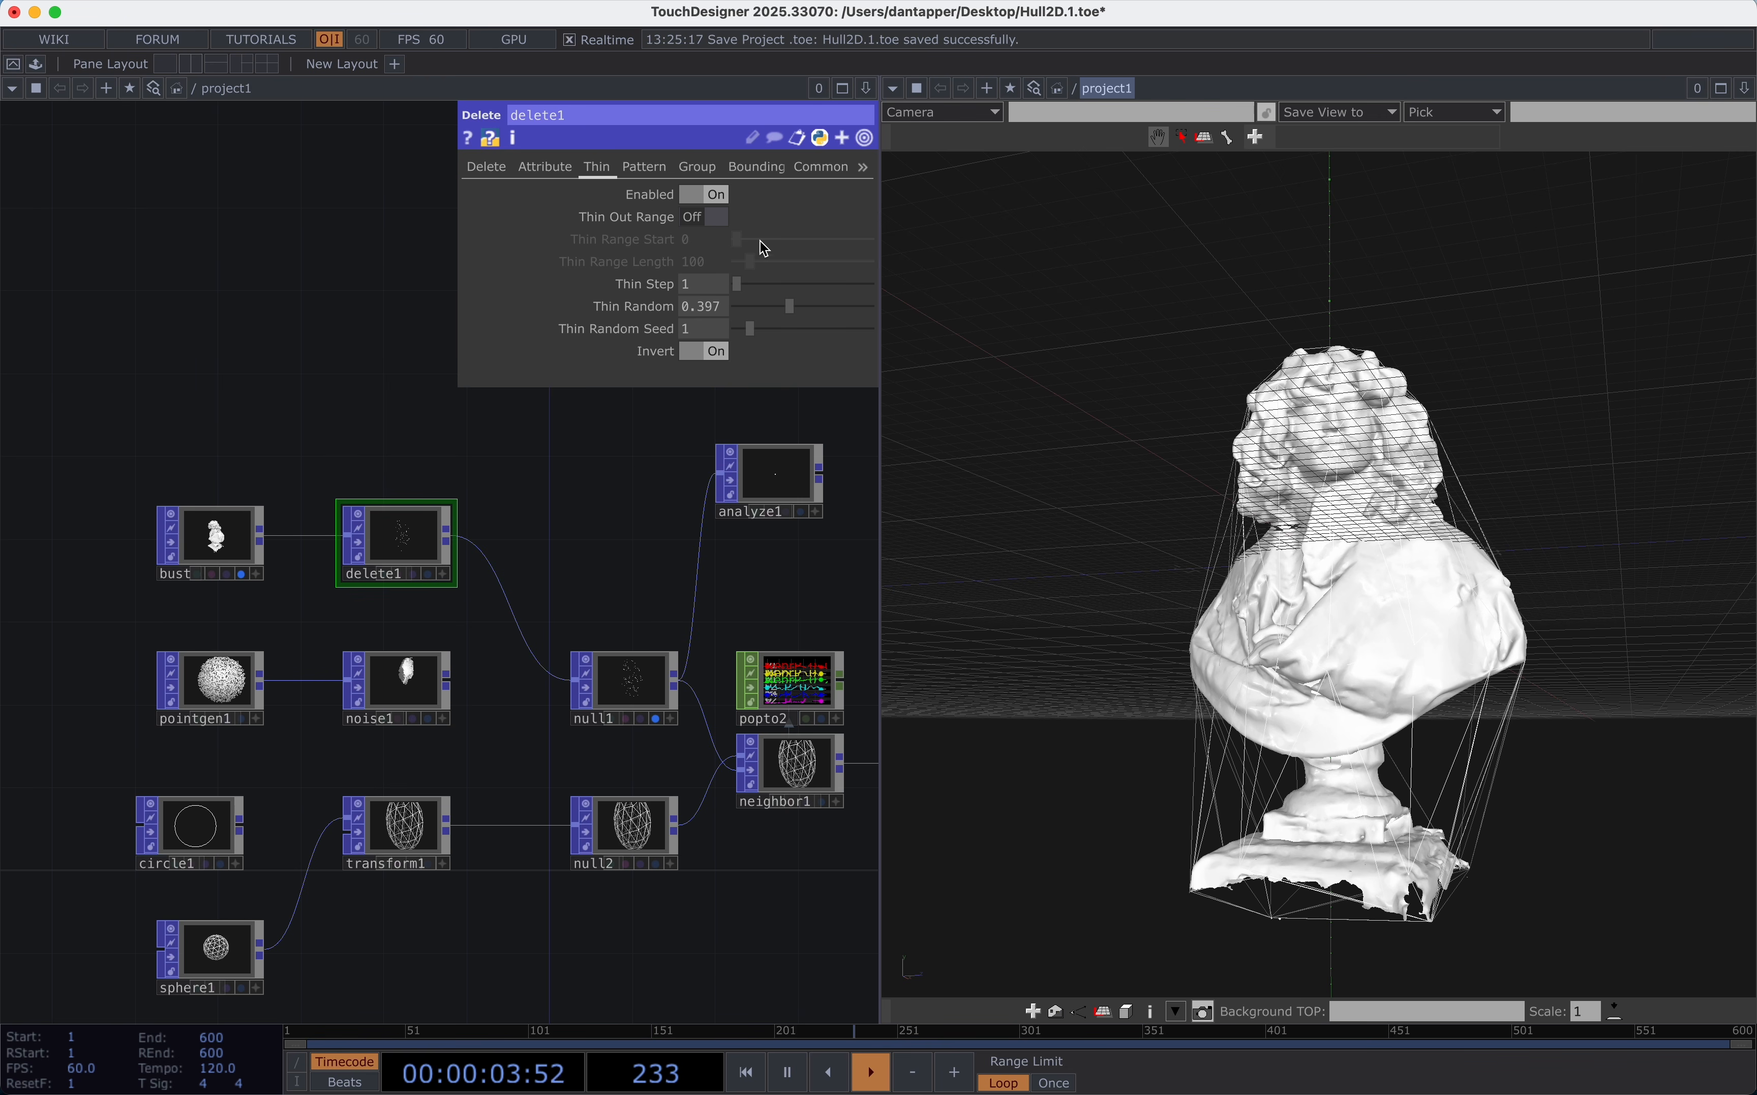
mouse_move(769, 312)
left_mouse_down()
mouse_move(831, 305)
mouse_move(747, 304)
left_mouse_up()
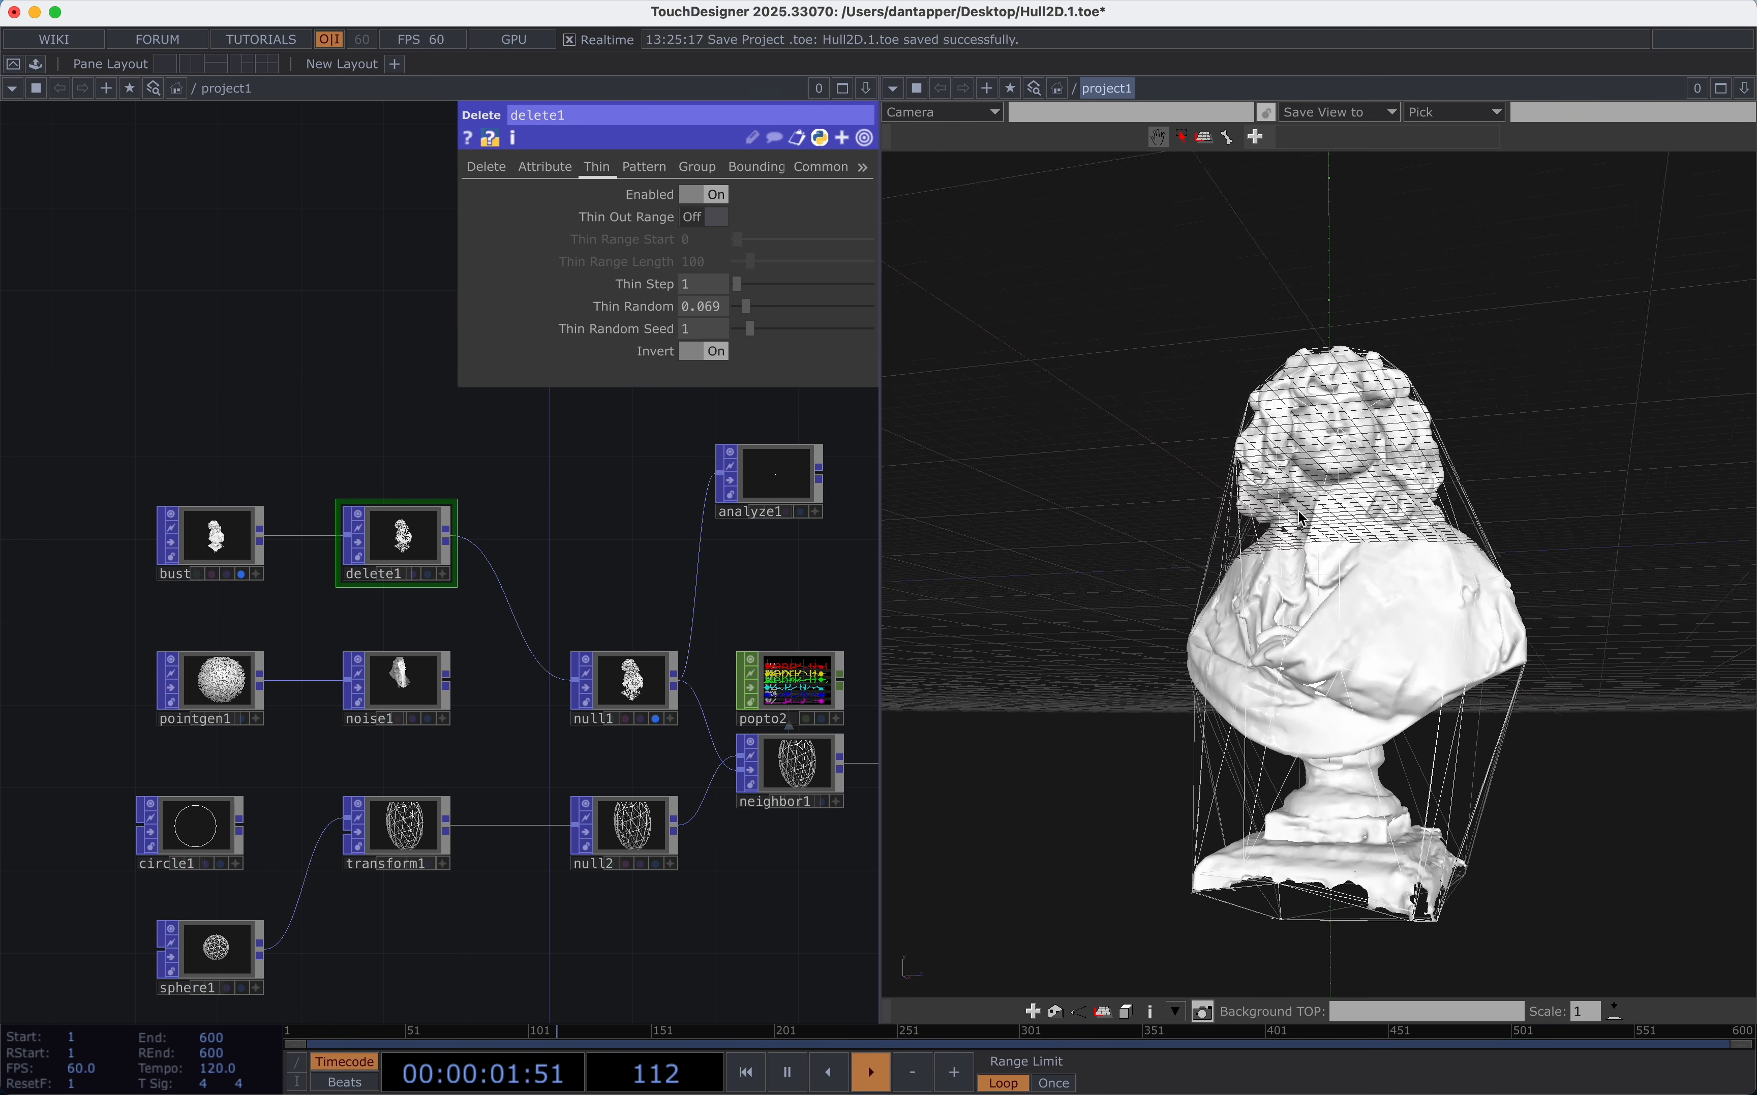
Try a Noise POP with a higher Amplitude between delete1 and null1, and delete it again.
right_click(493, 572)
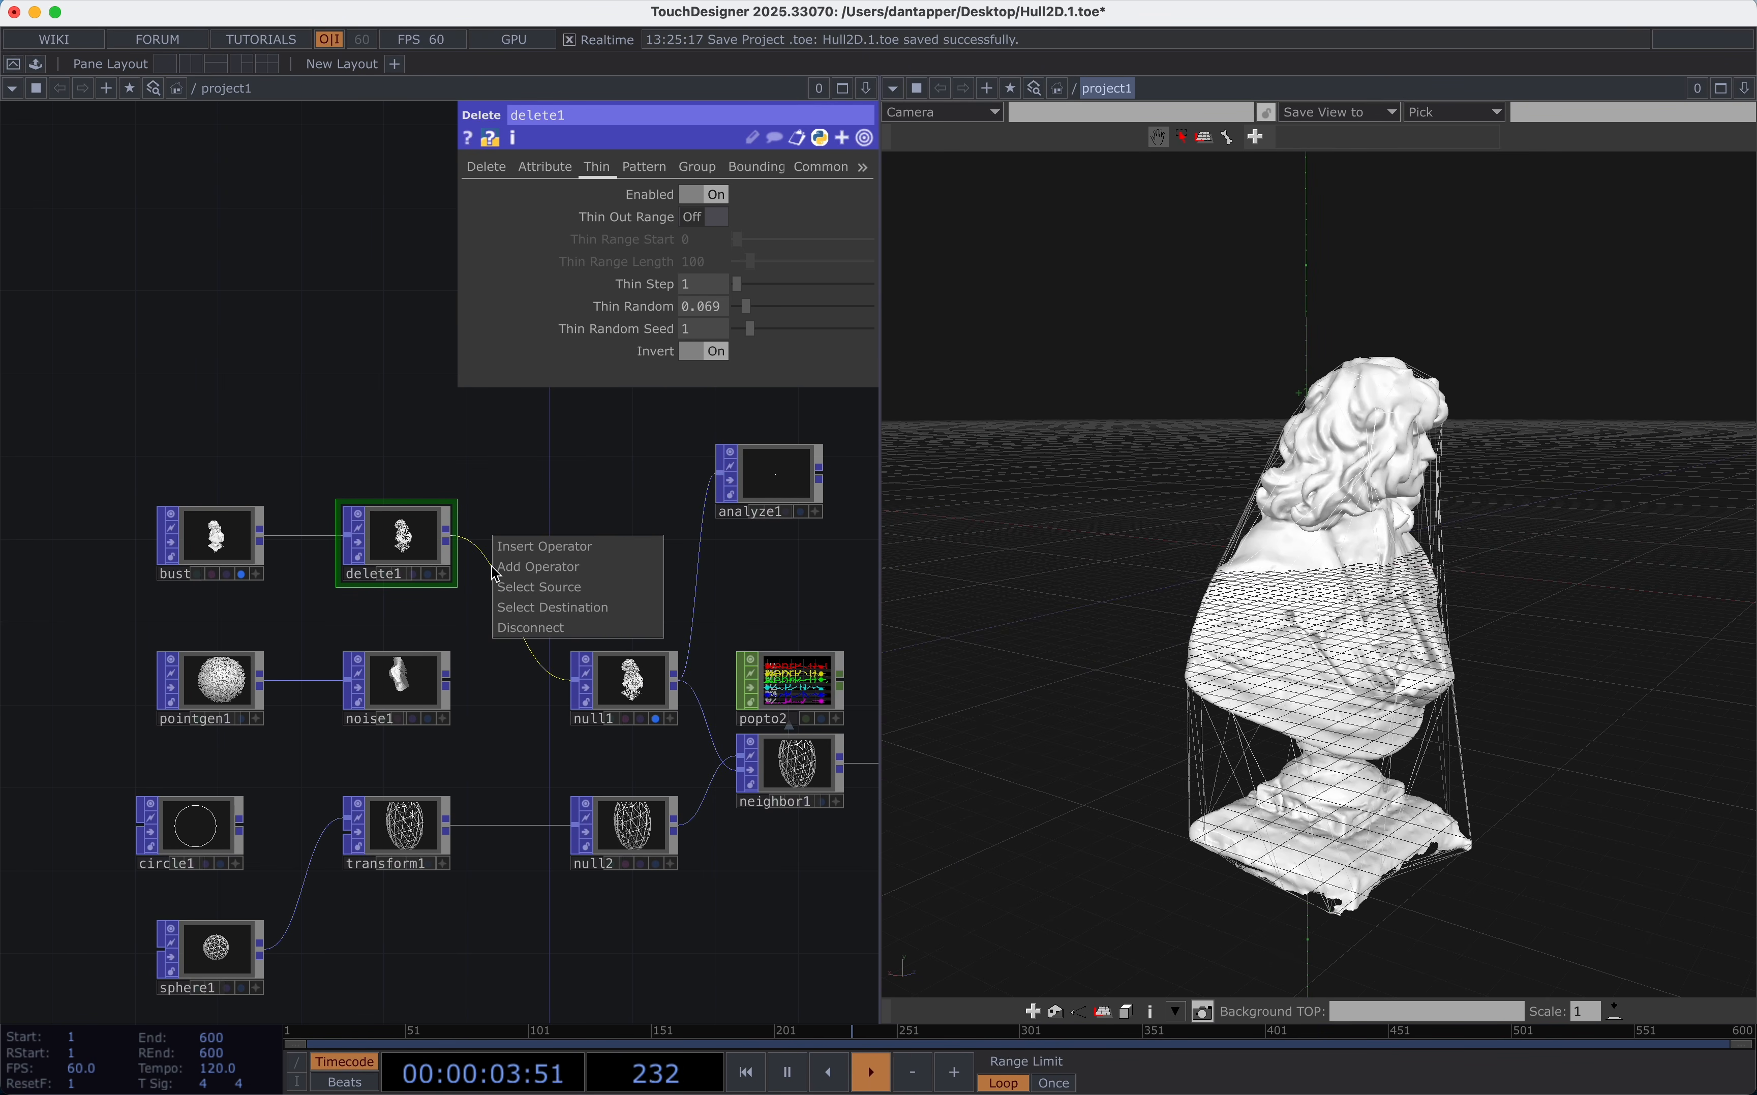
left_click(519, 555)
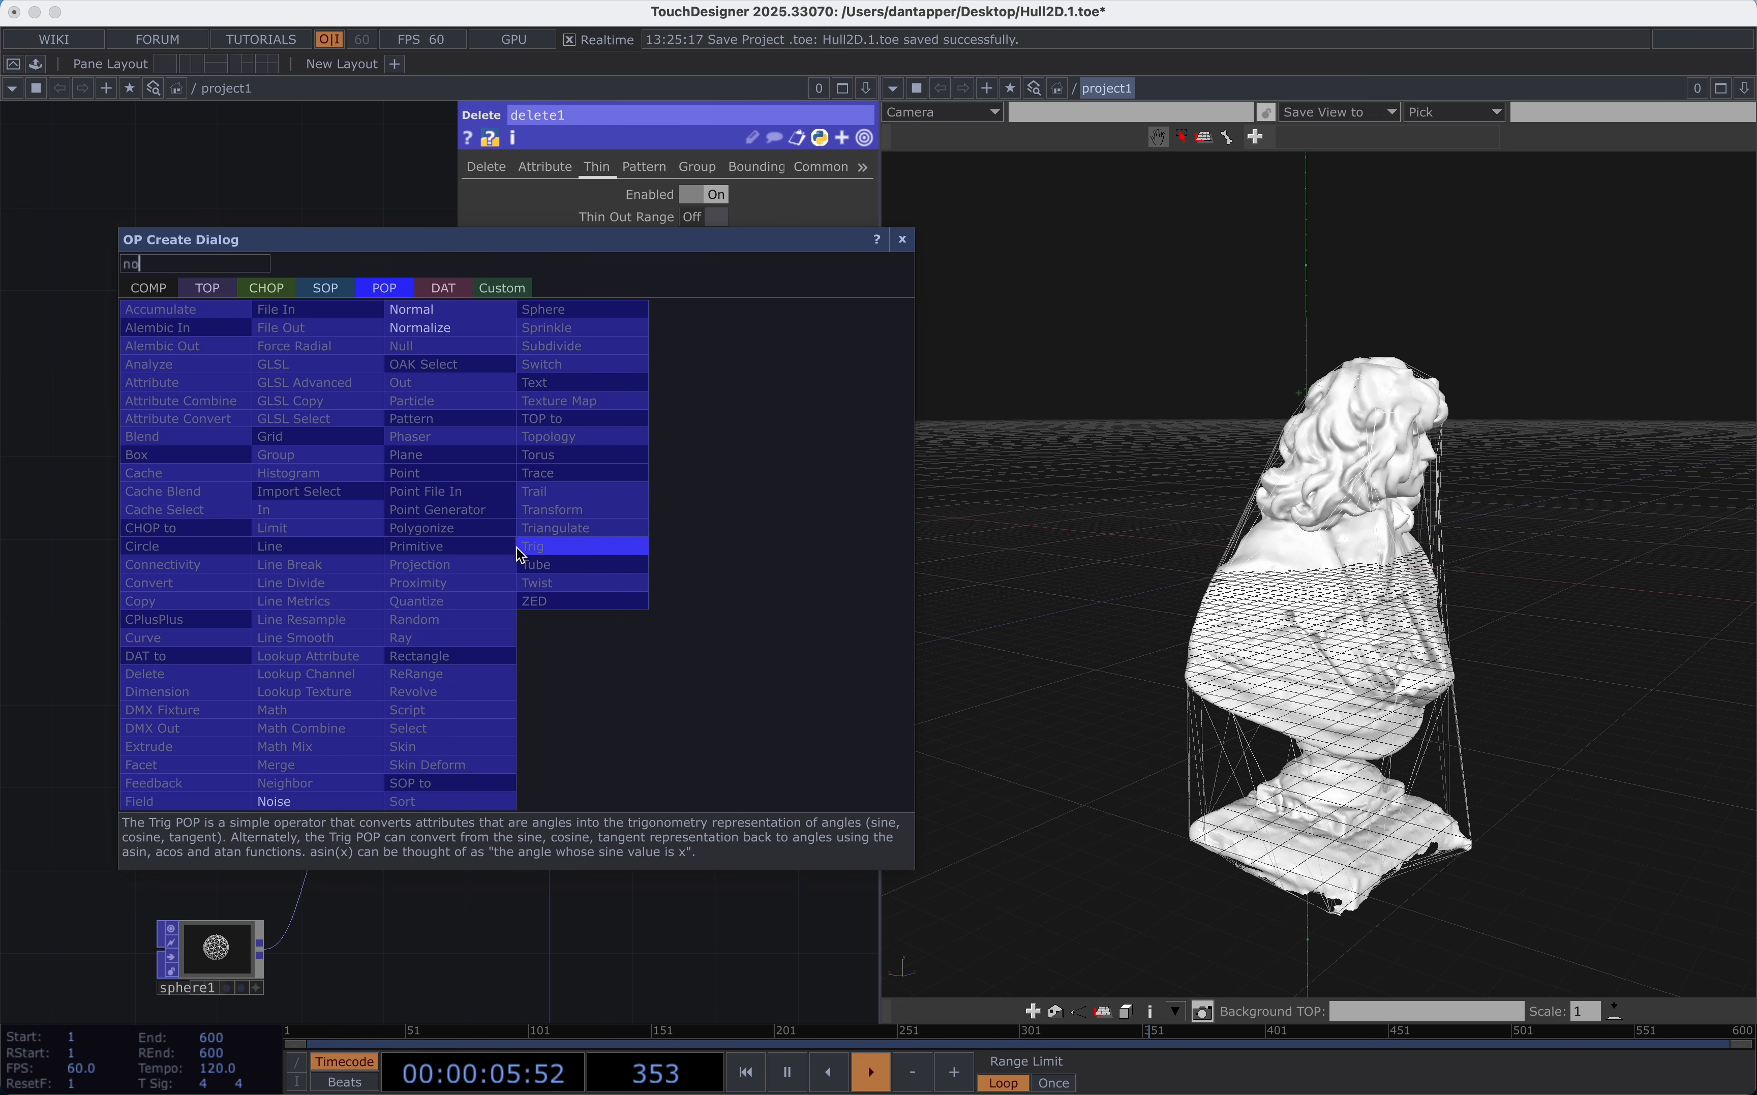
left_click(334, 754)
left_click(537, 548)
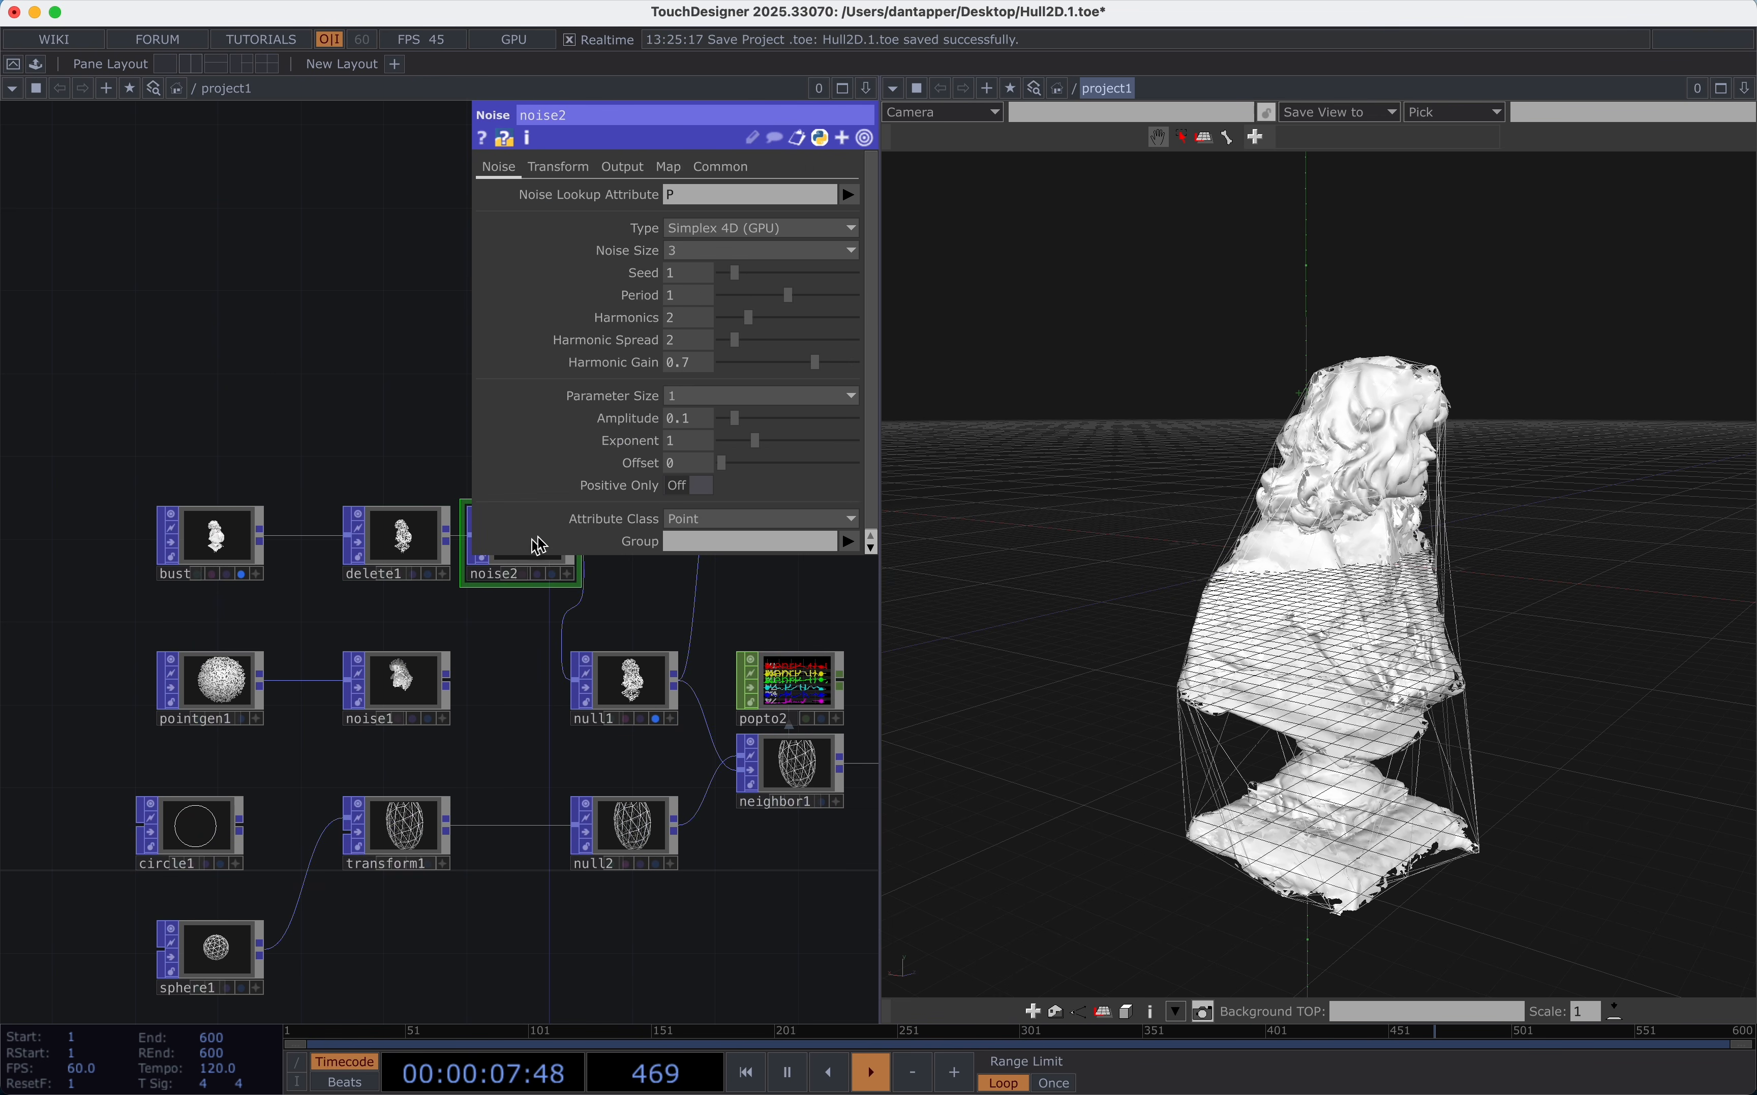
left_click_drag(740, 419, 782, 416)
left_click(783, 418)
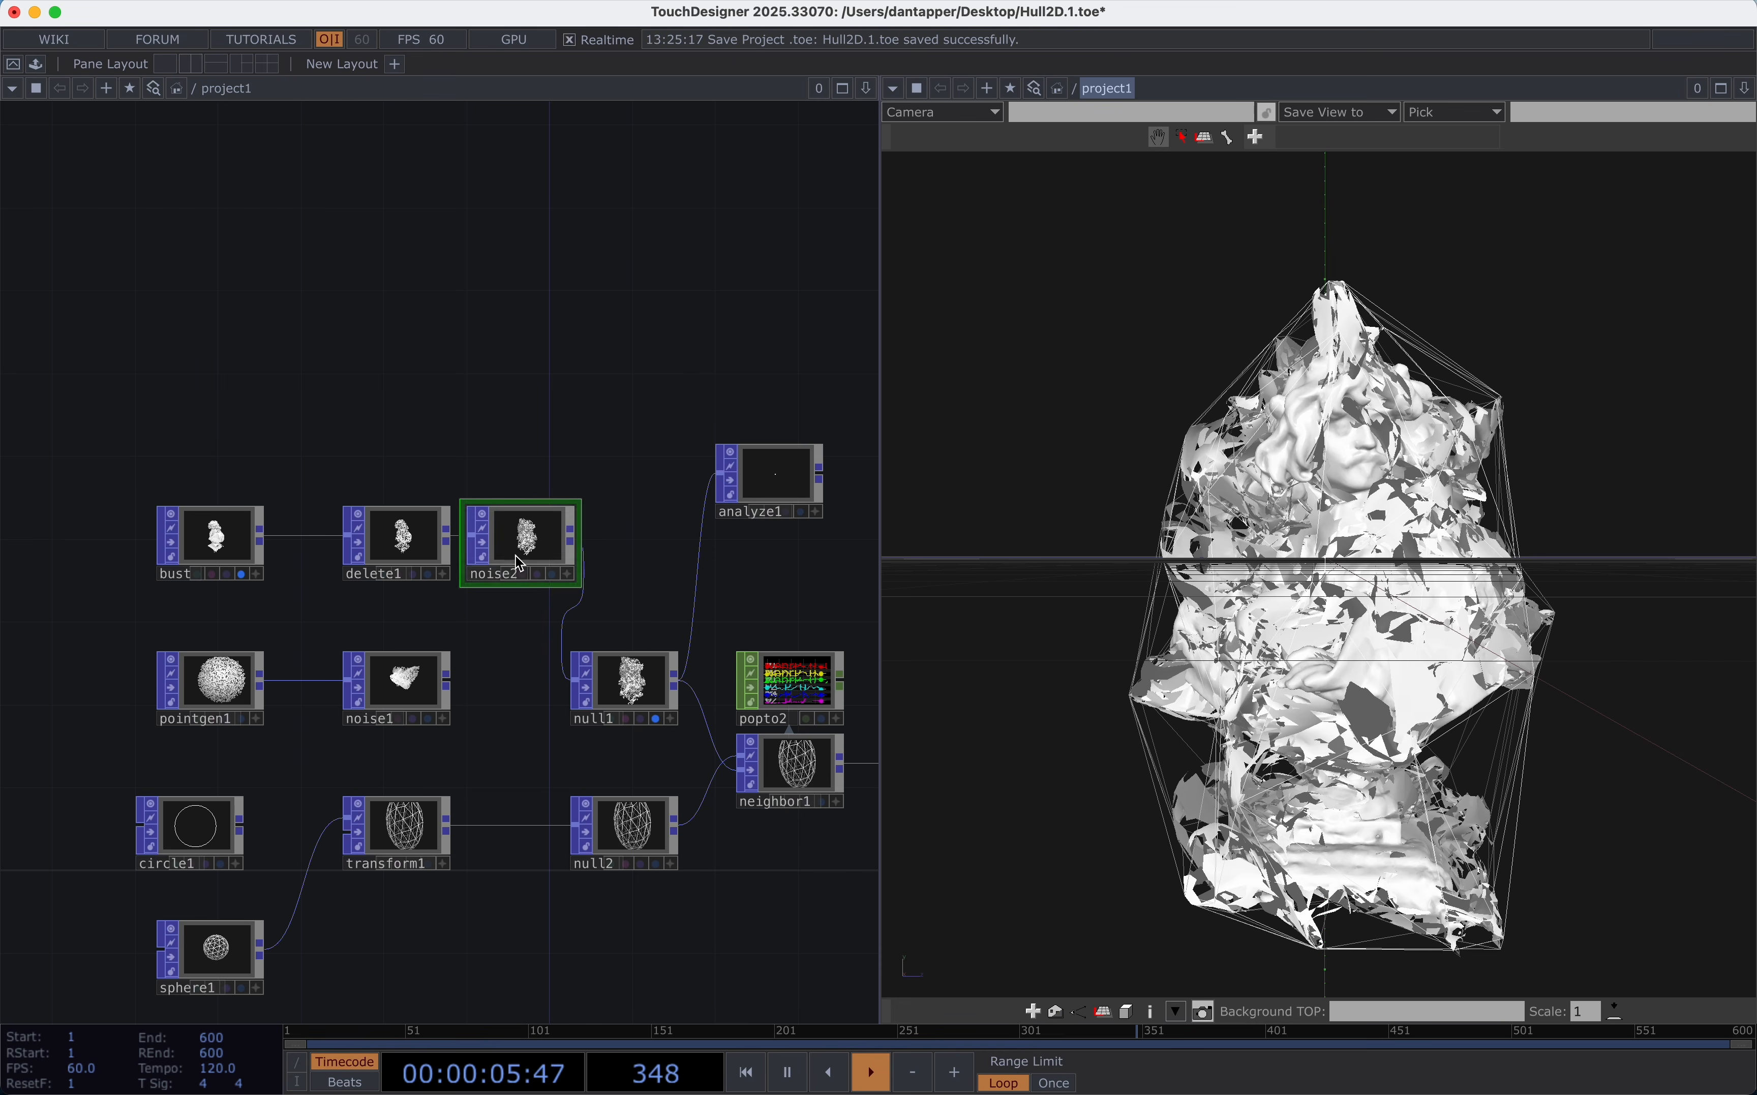
key("Delete")
Set delete1's Thin Random to 0.45, comparing the hull with the full bust hidden and shown.
left_click(430, 543)
key("p")
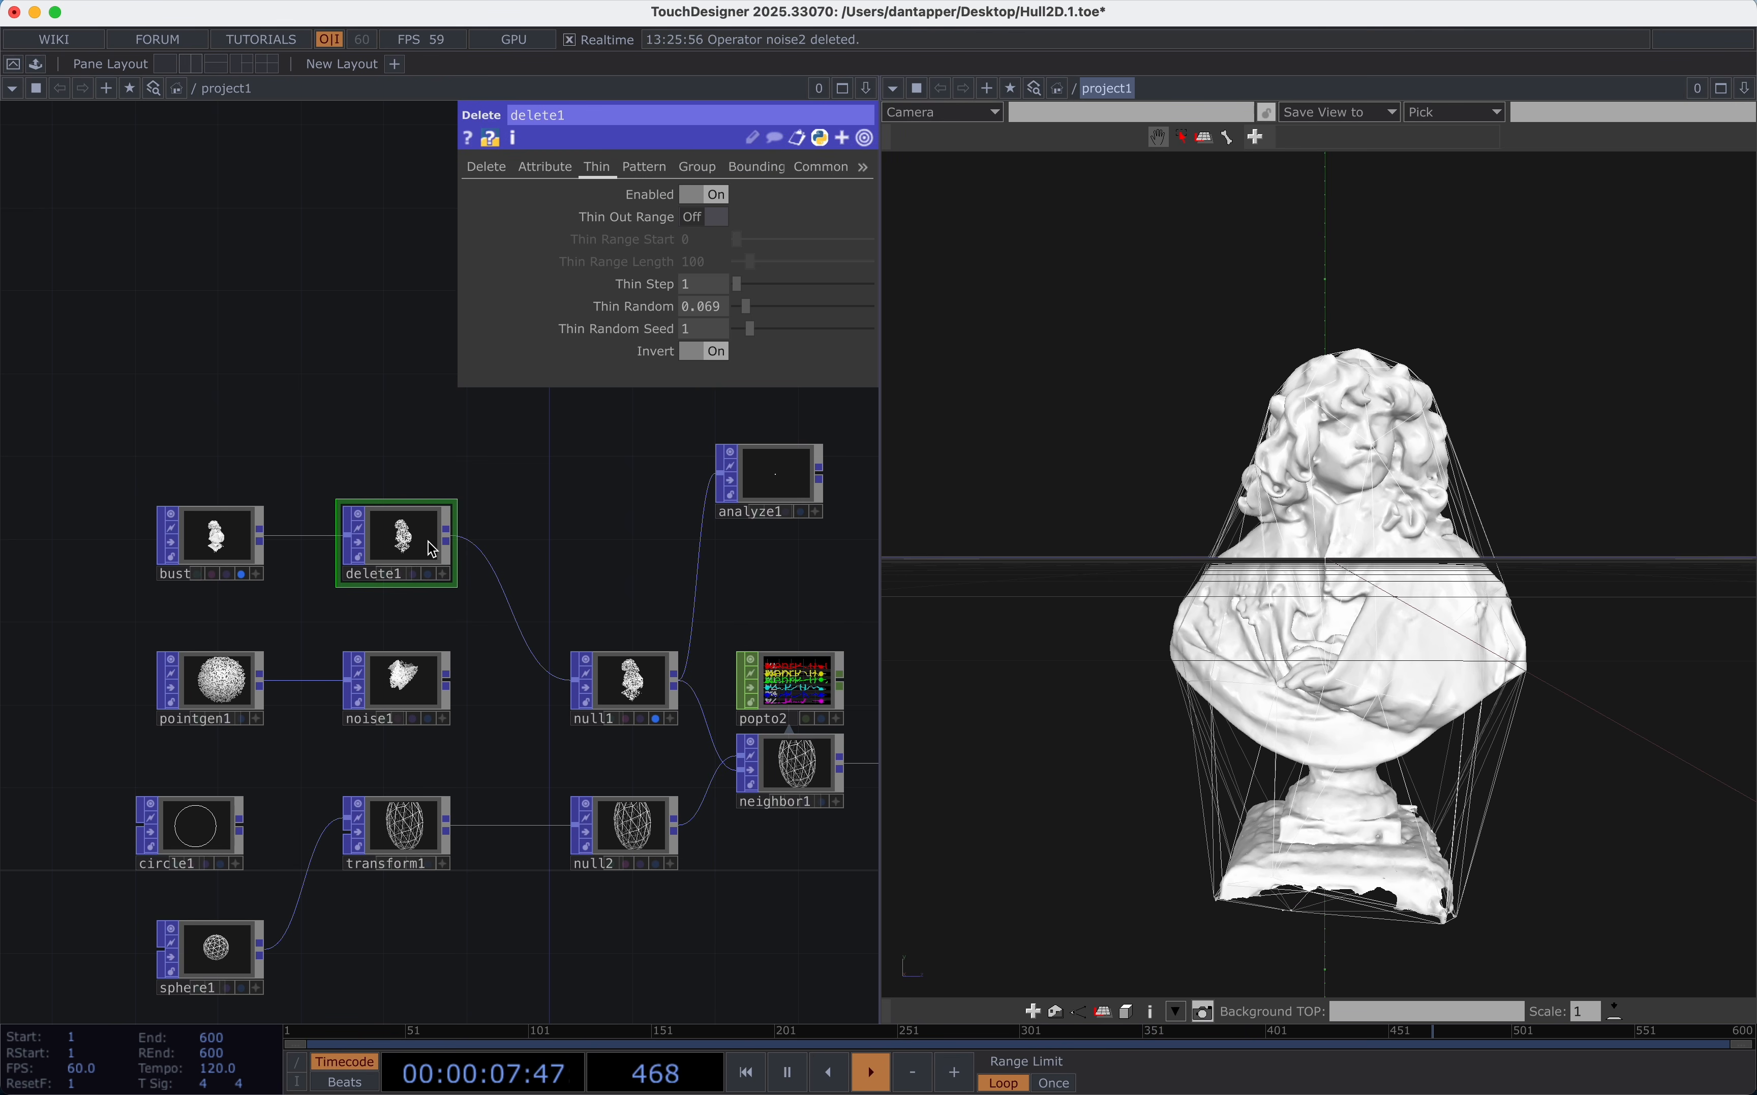
left_click_drag(746, 307, 789, 312)
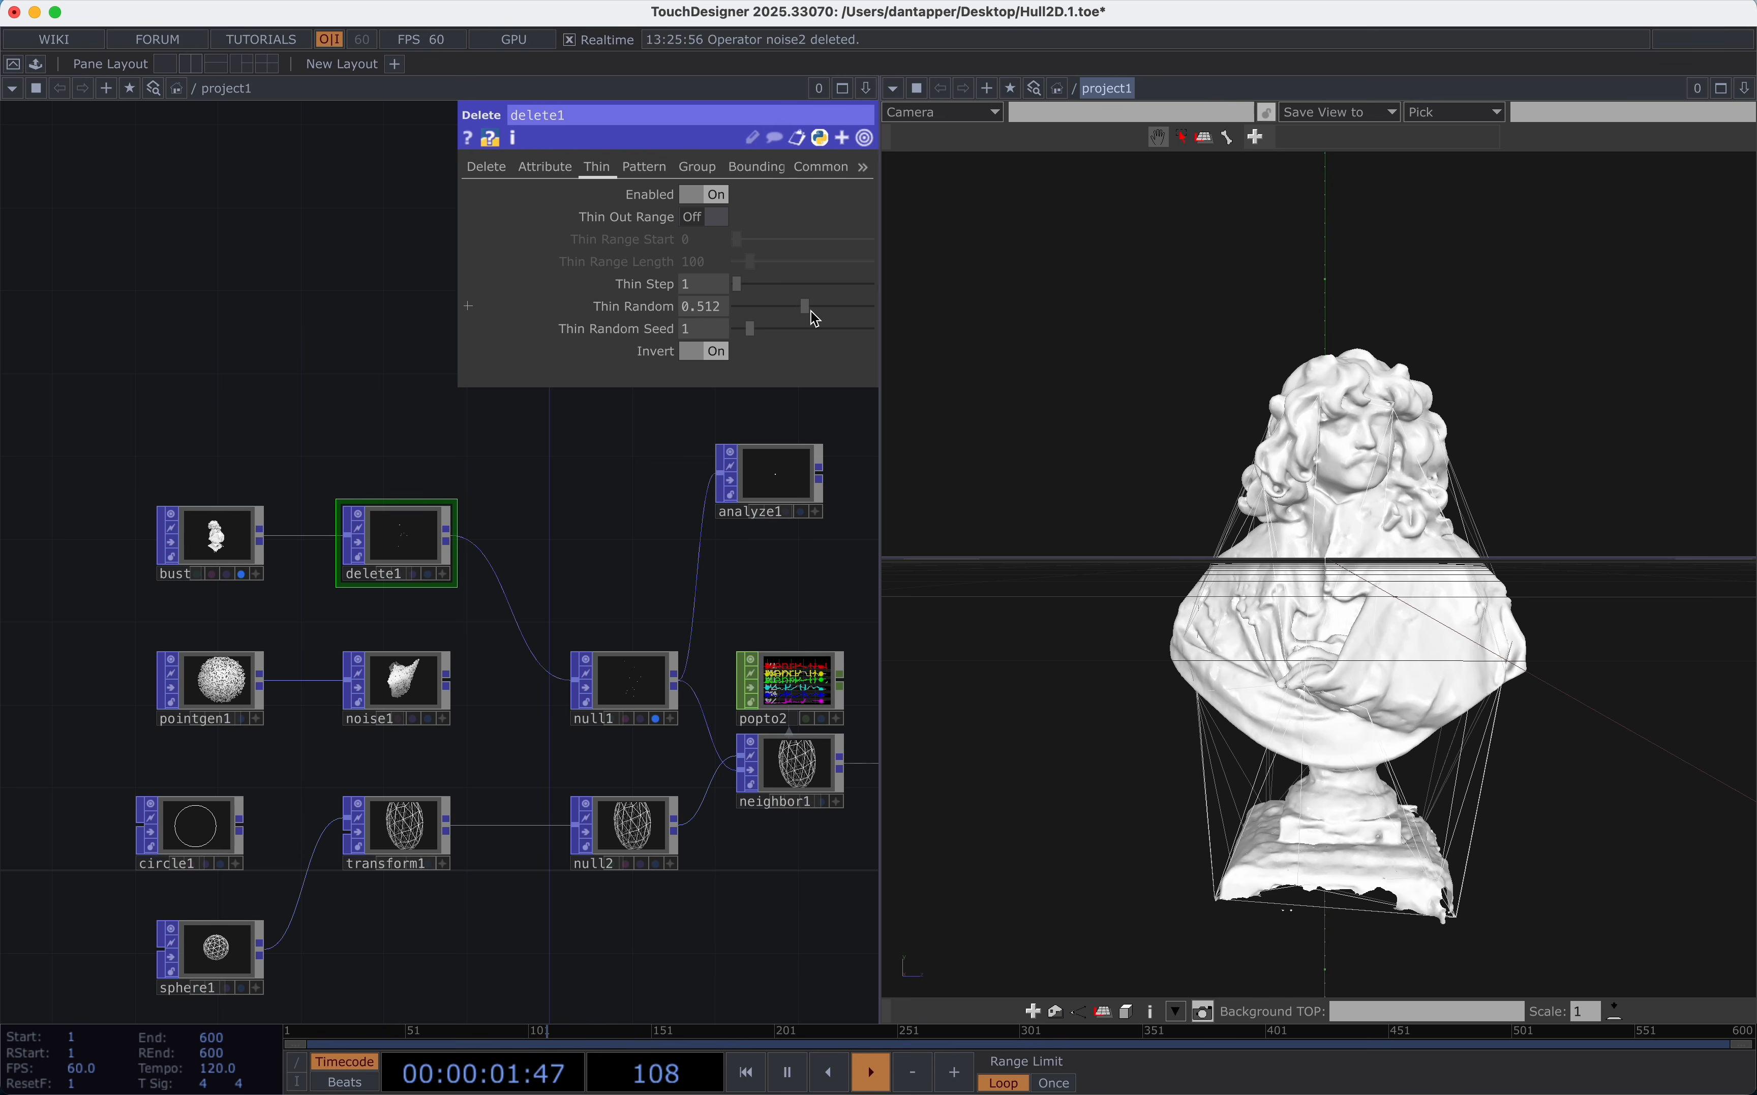
left_click_drag(1478, 572, 1253, 574)
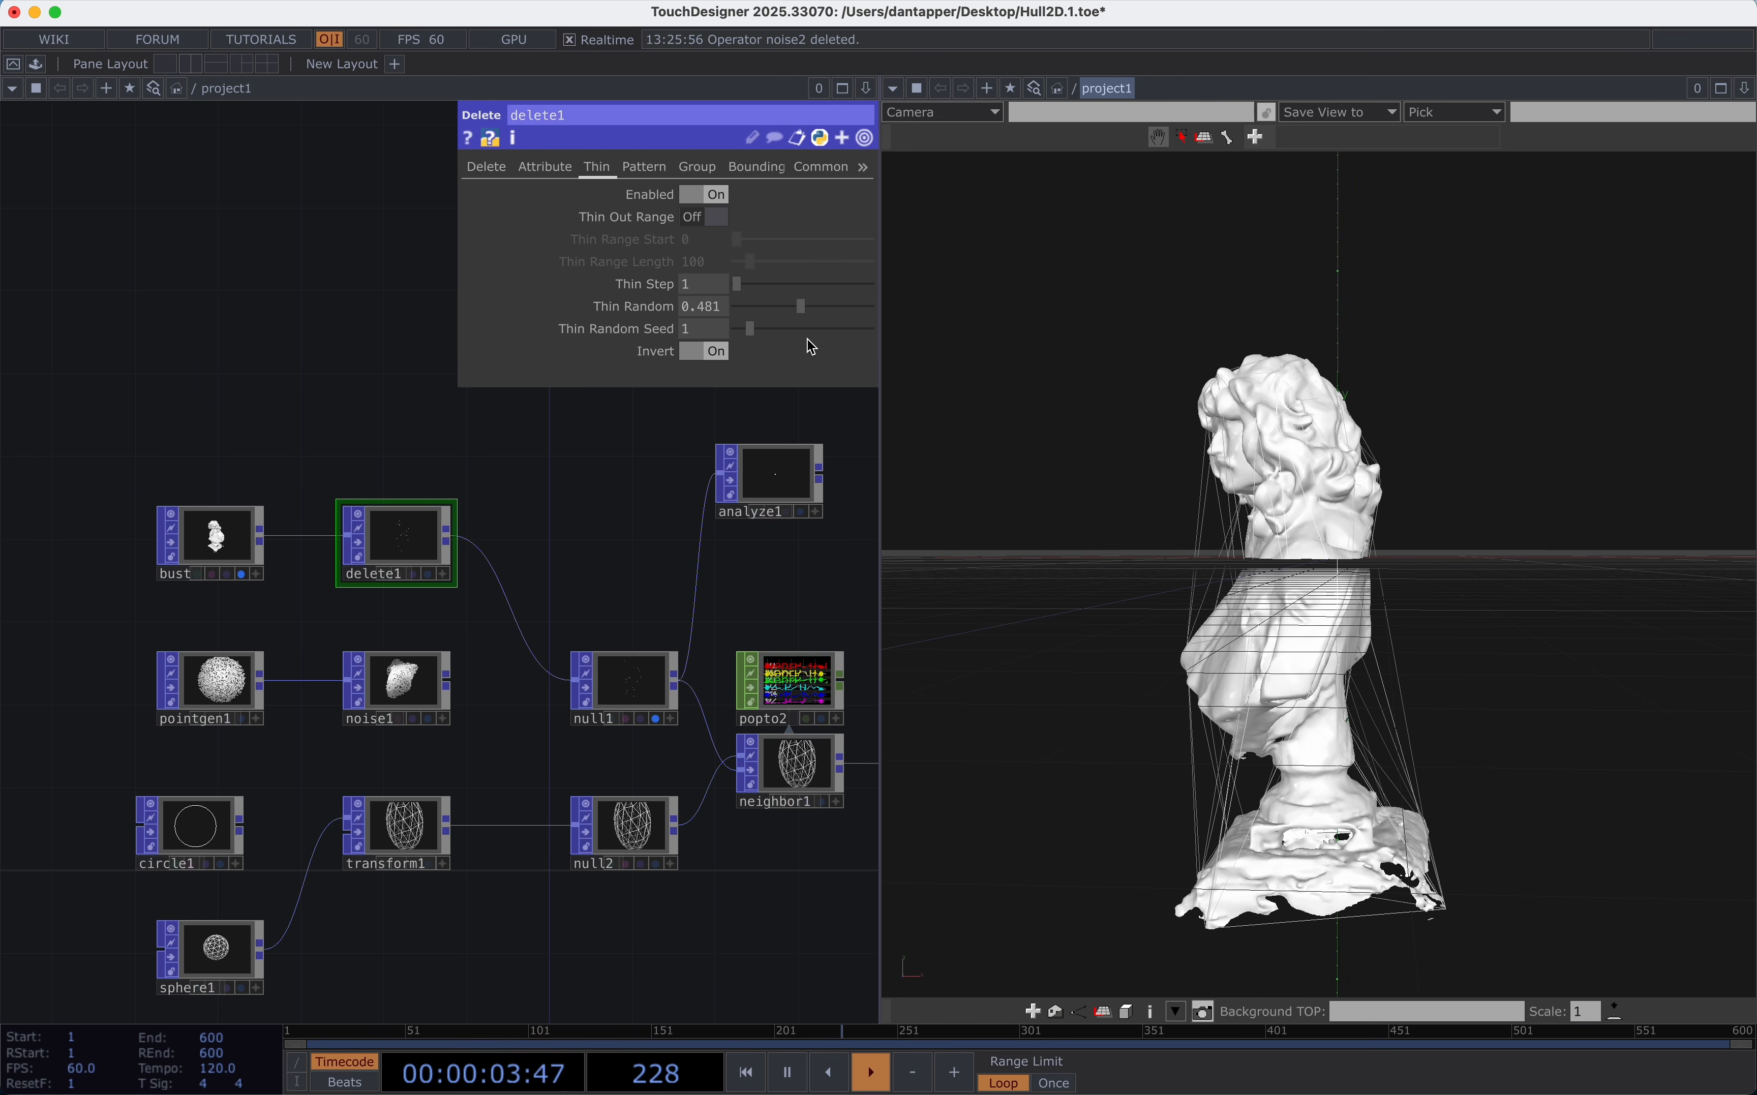
left_click(241, 575)
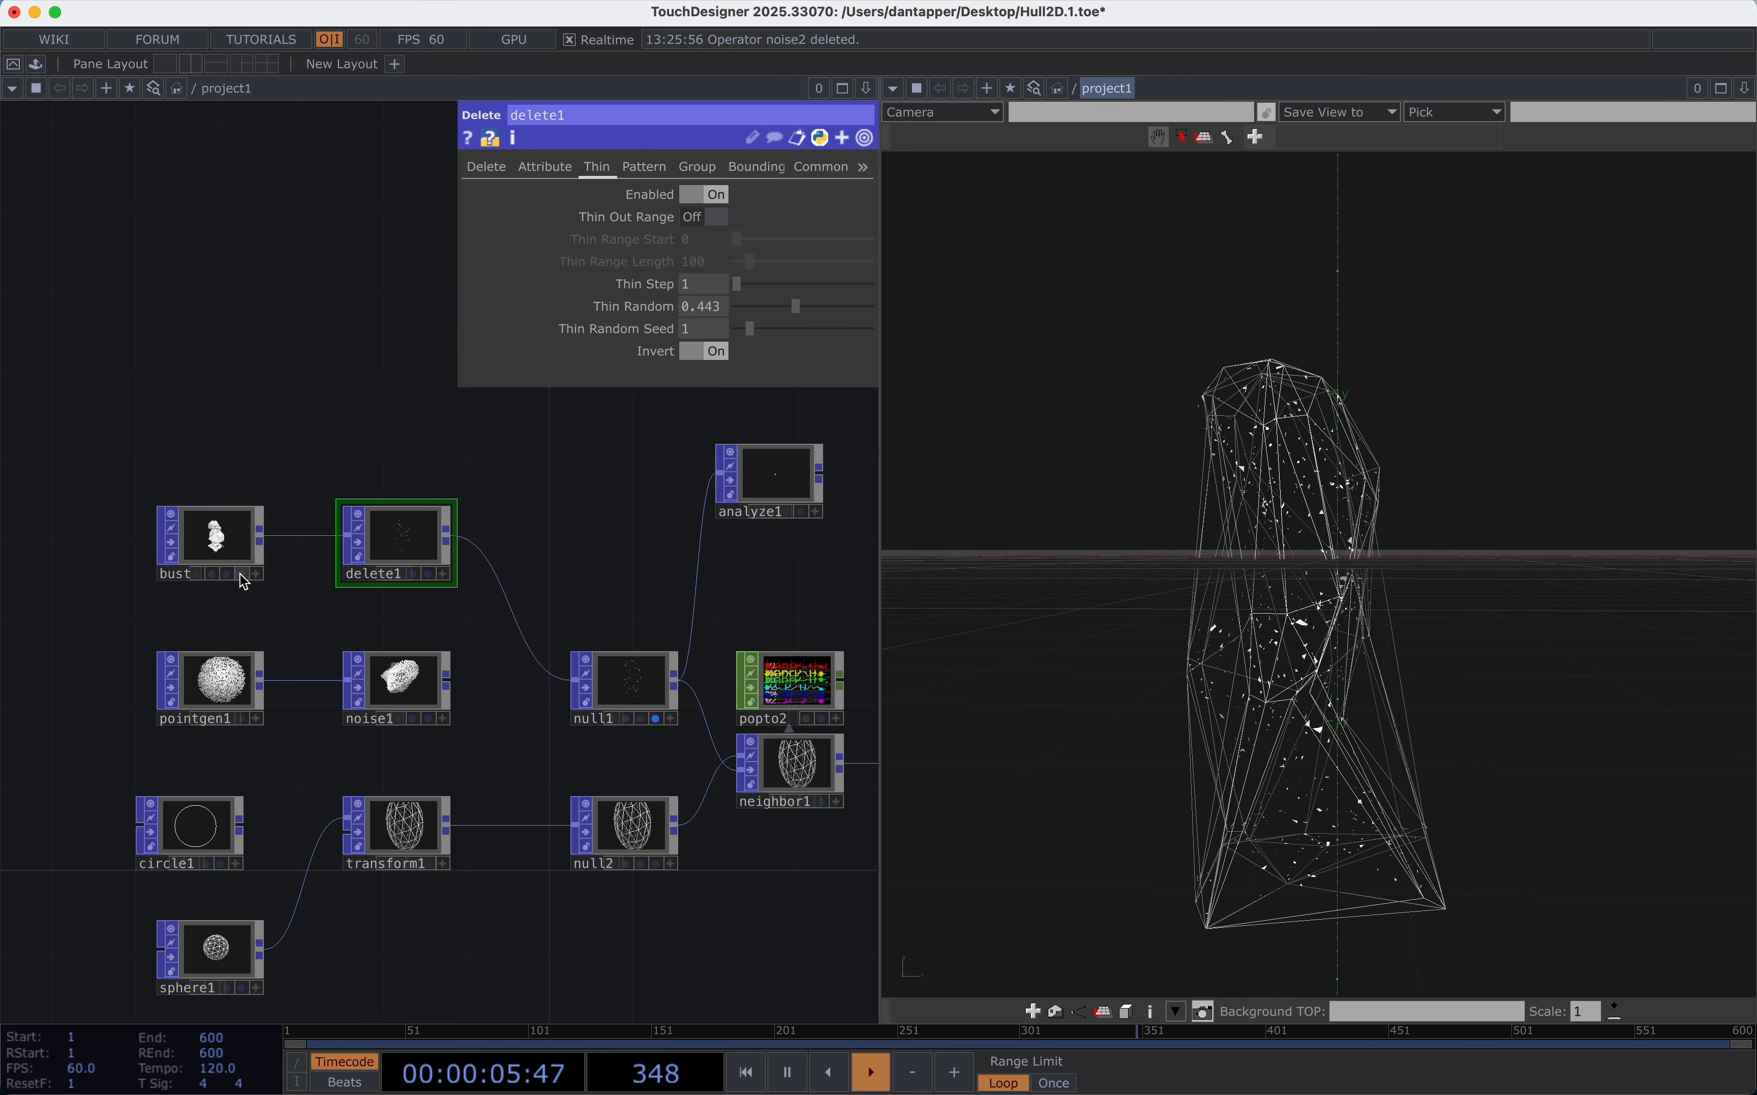
left_click(241, 574)
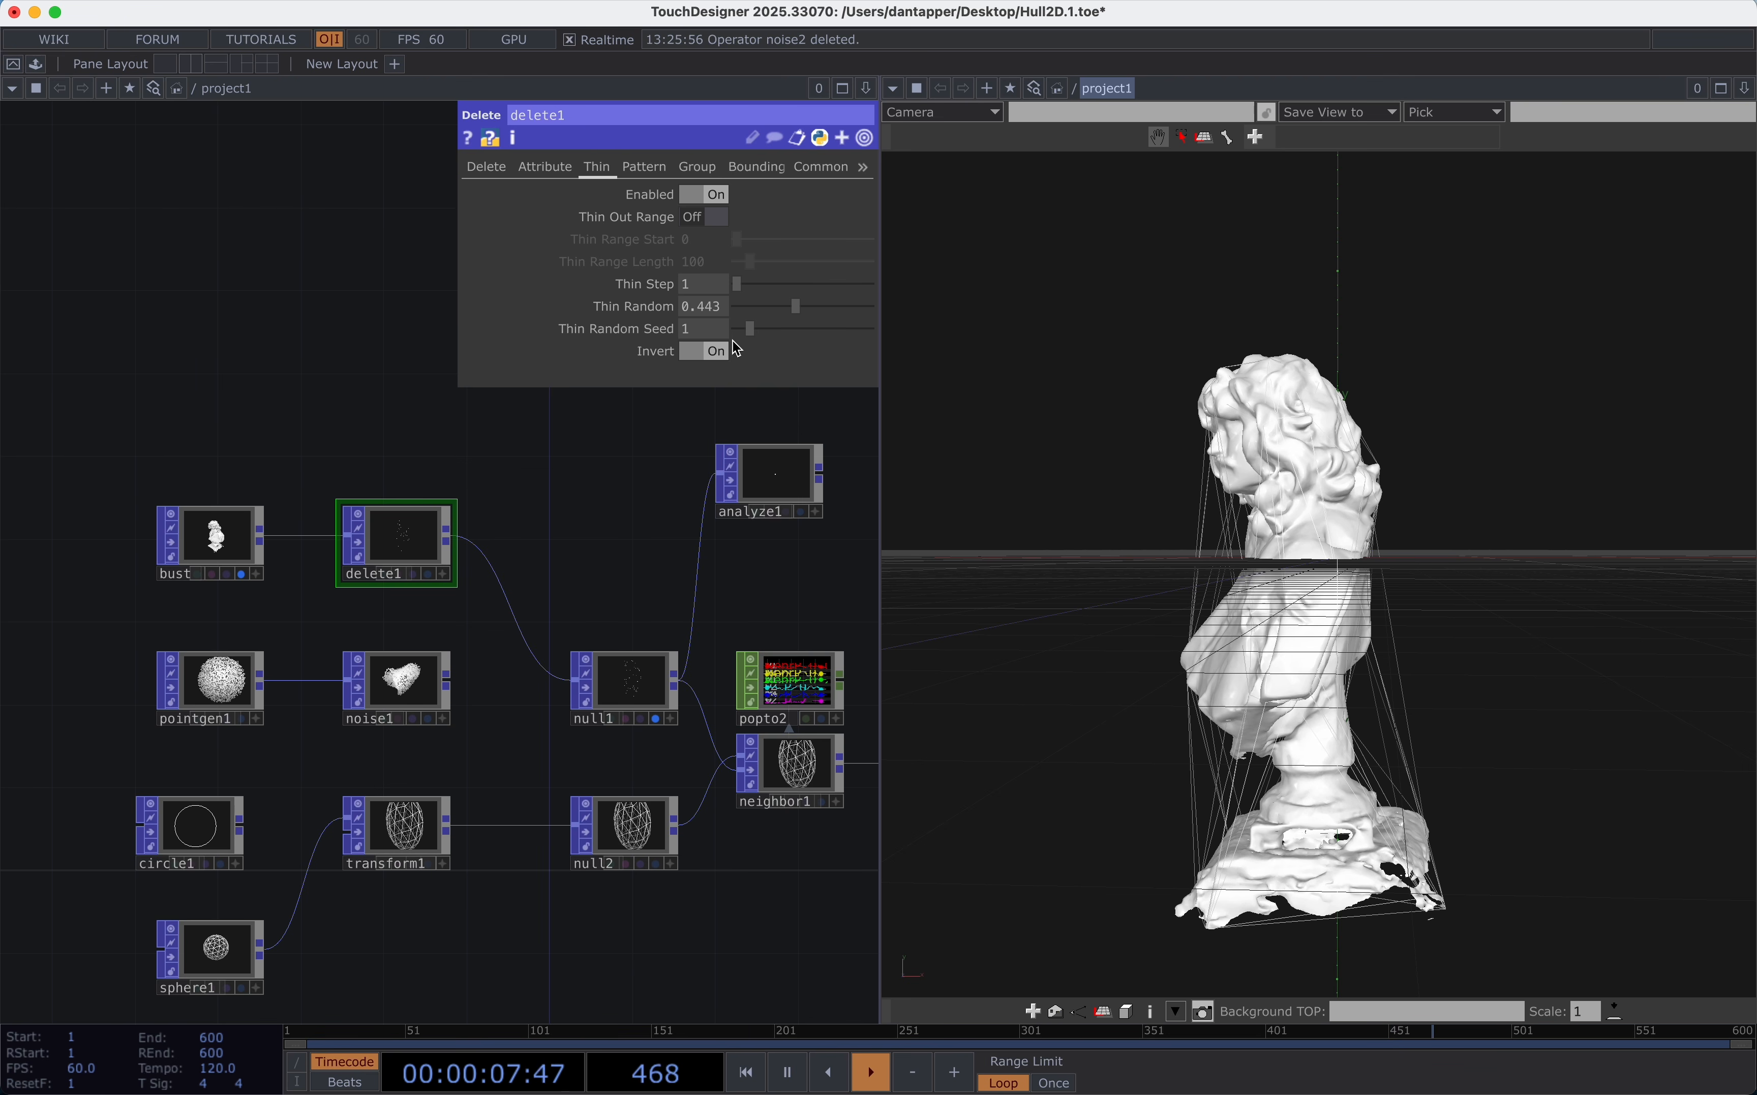
left_click_drag(814, 303, 798, 305)
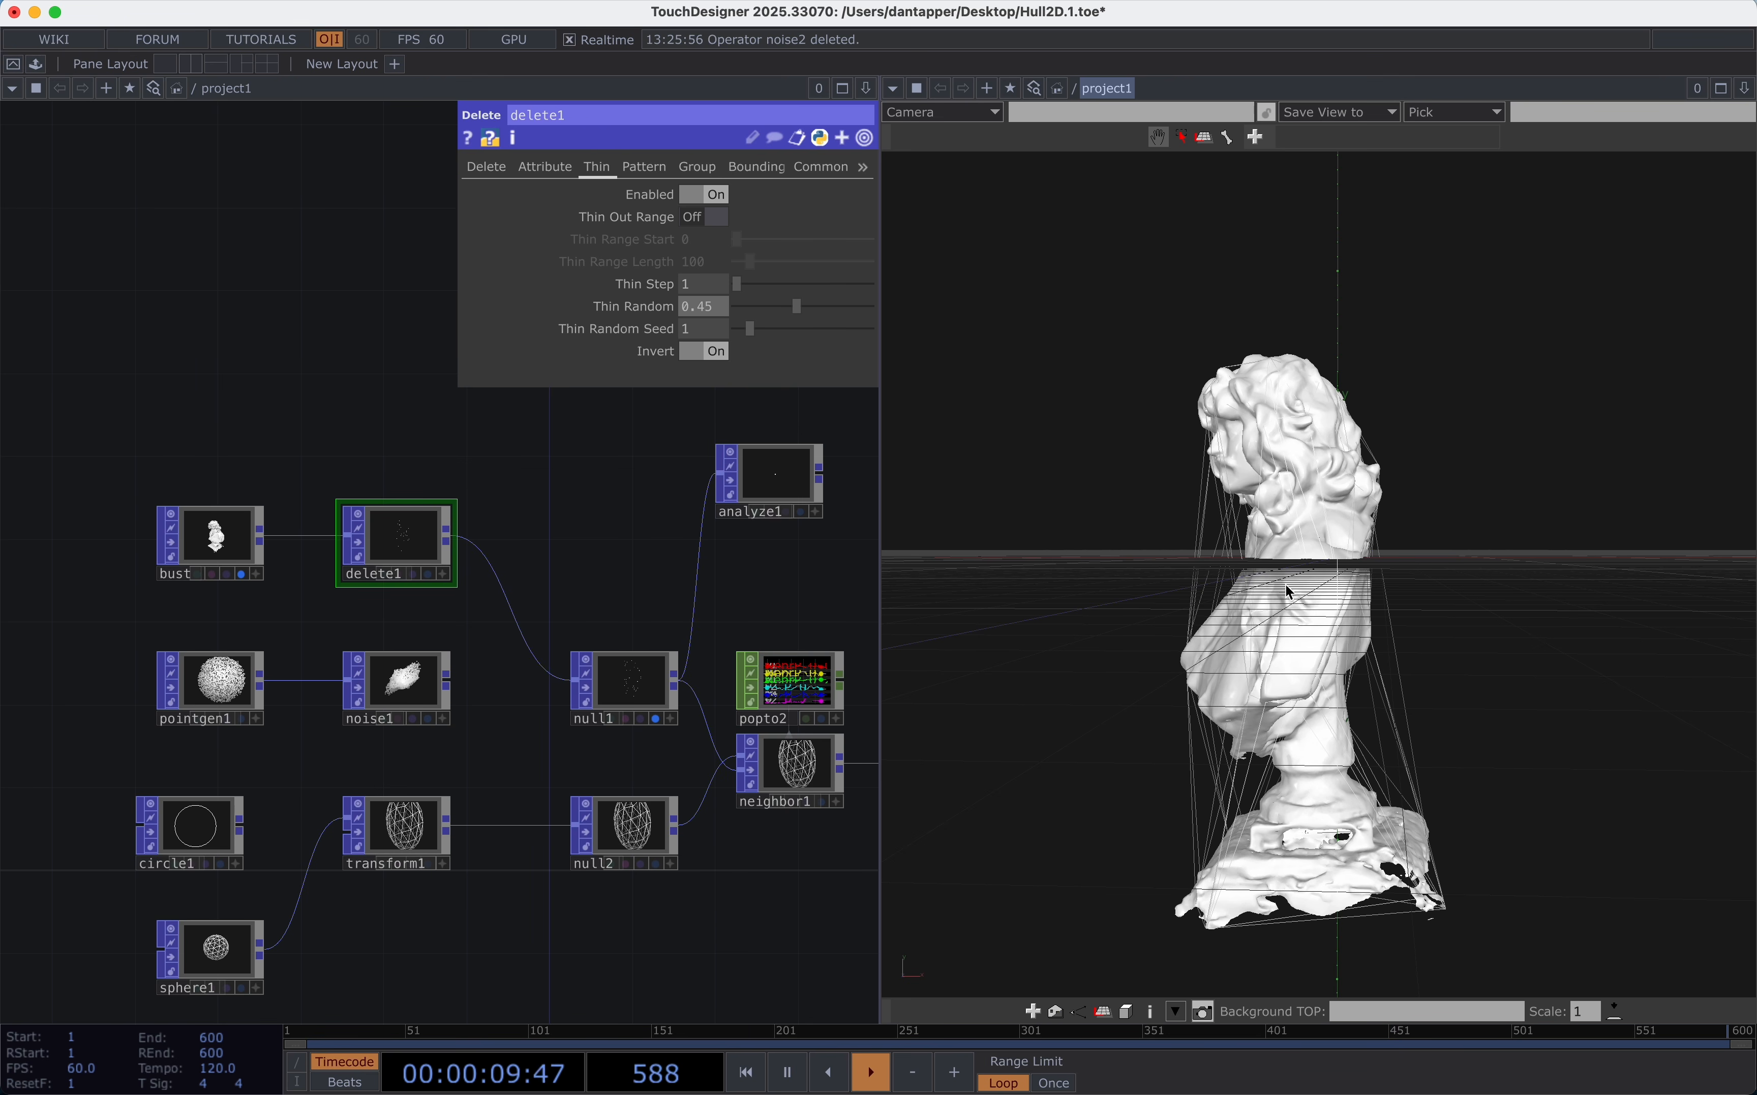
left_click_drag(1289, 592, 1407, 591)
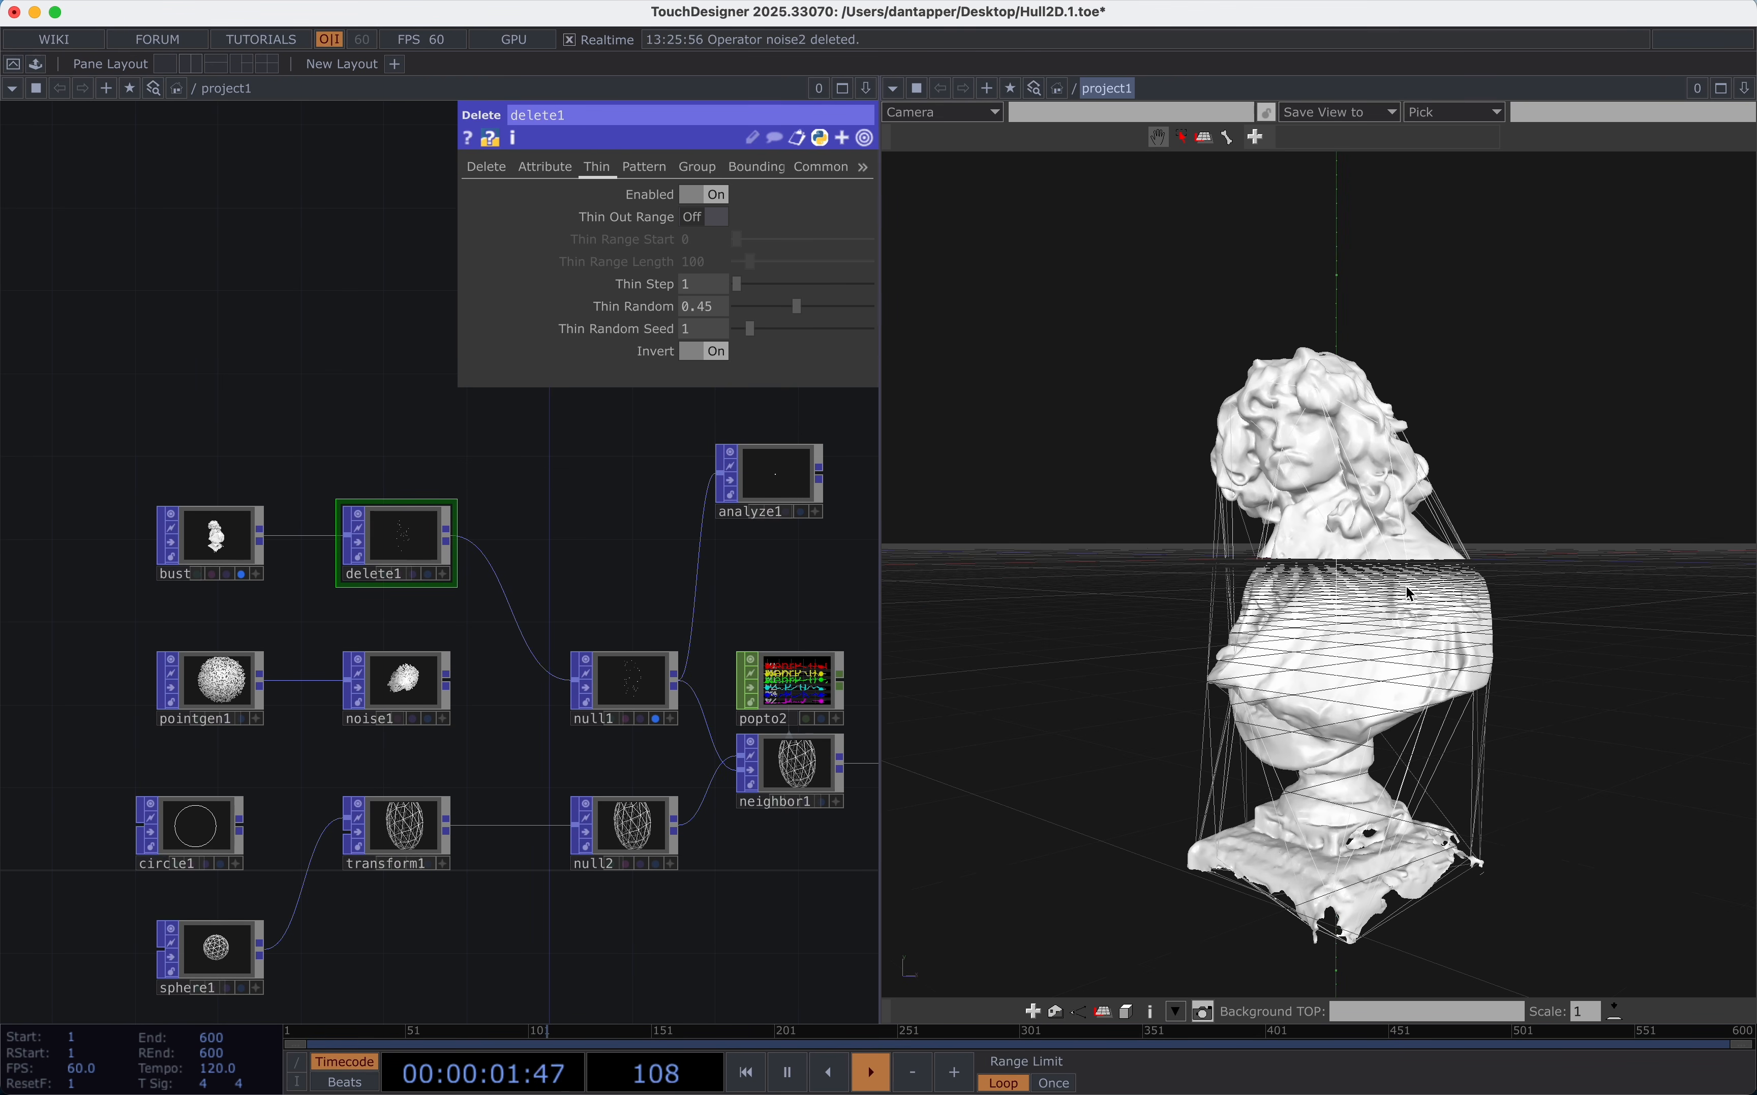
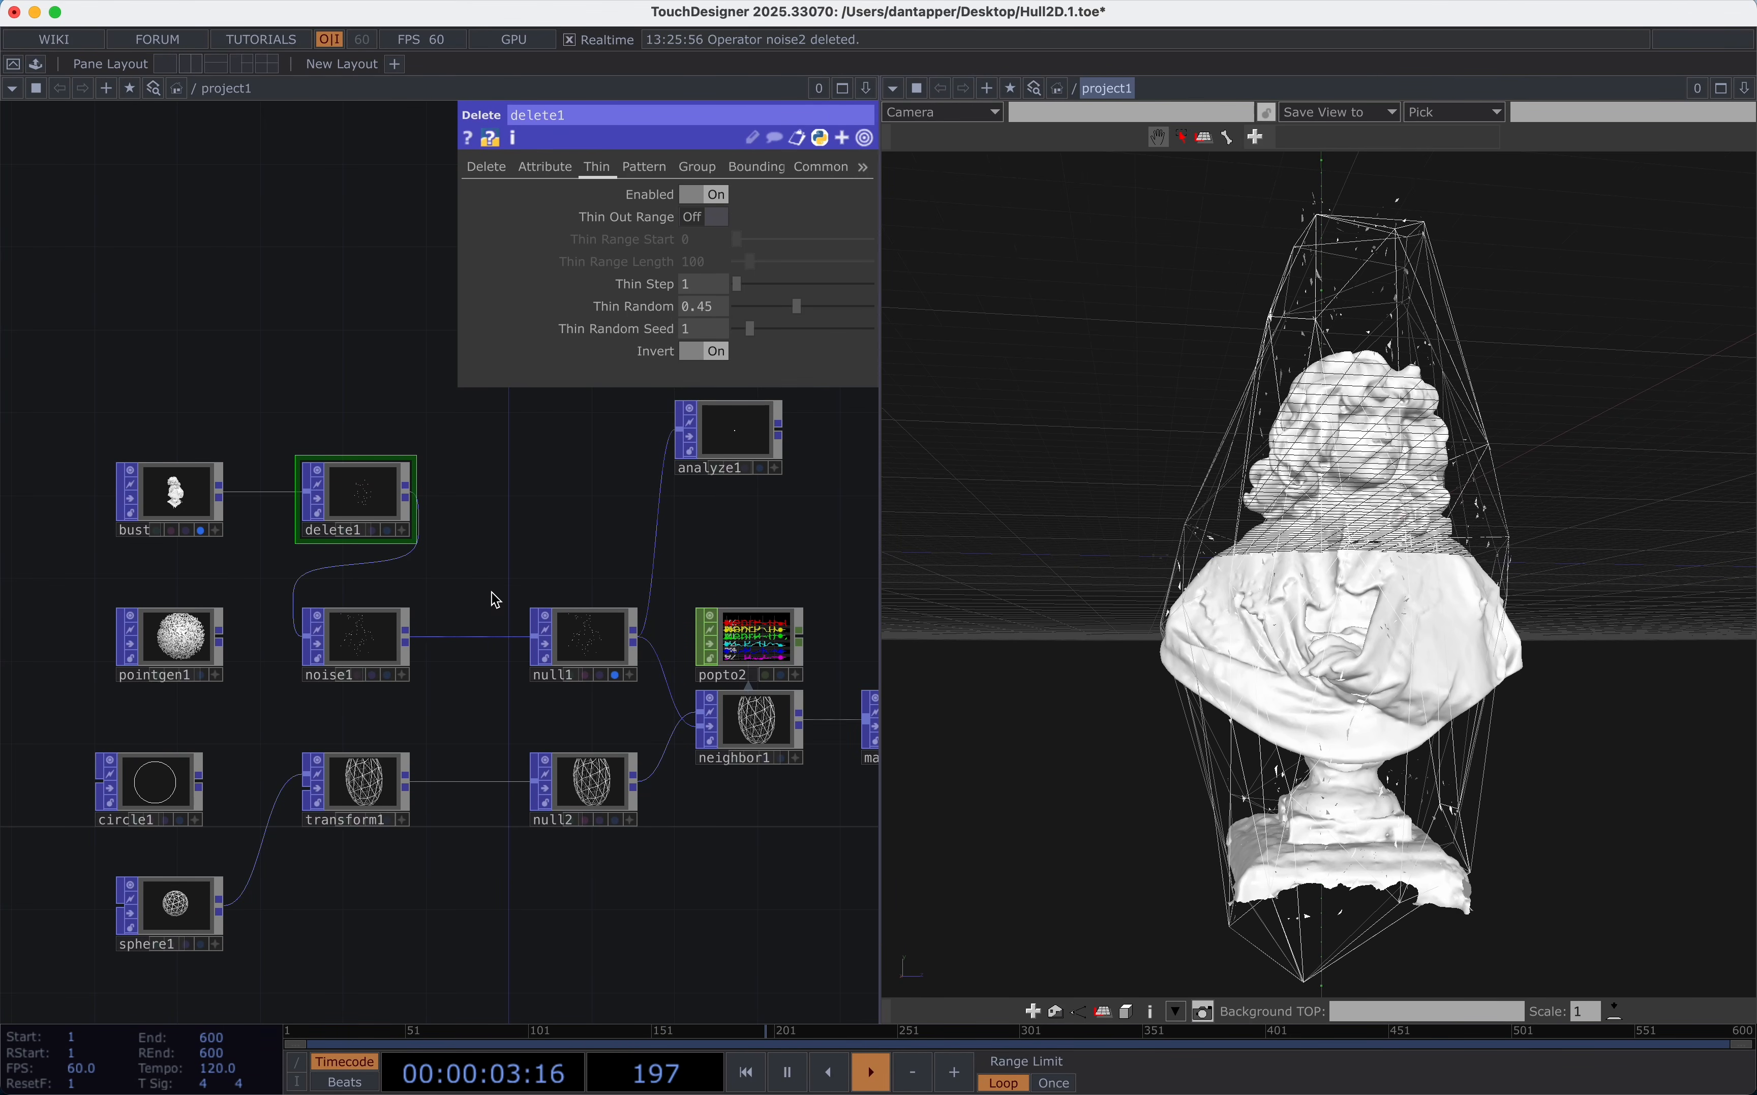
Paste a copy of noise1 above delete1, feed it from bust, and display the displaced bust in the viewer.
left_click(352, 659)
left_click_drag(360, 737, 342, 367)
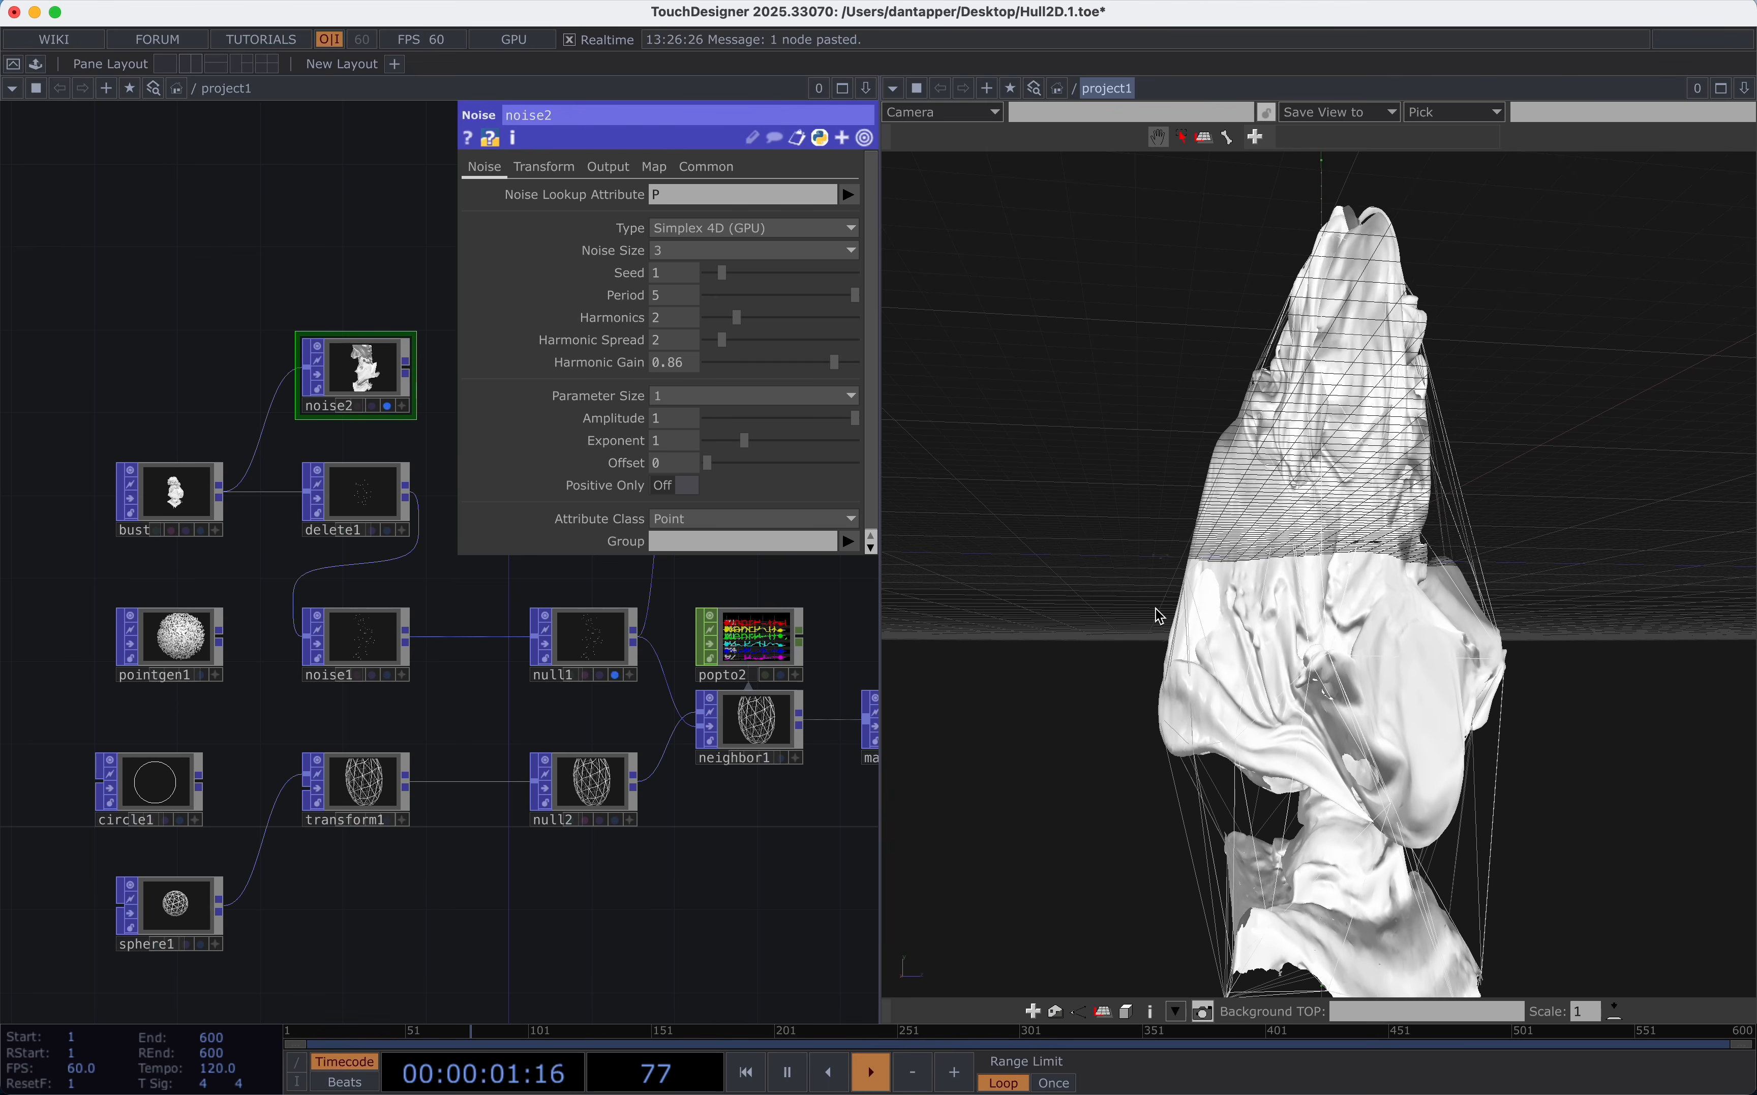
left_click_drag(1250, 649, 1322, 650)
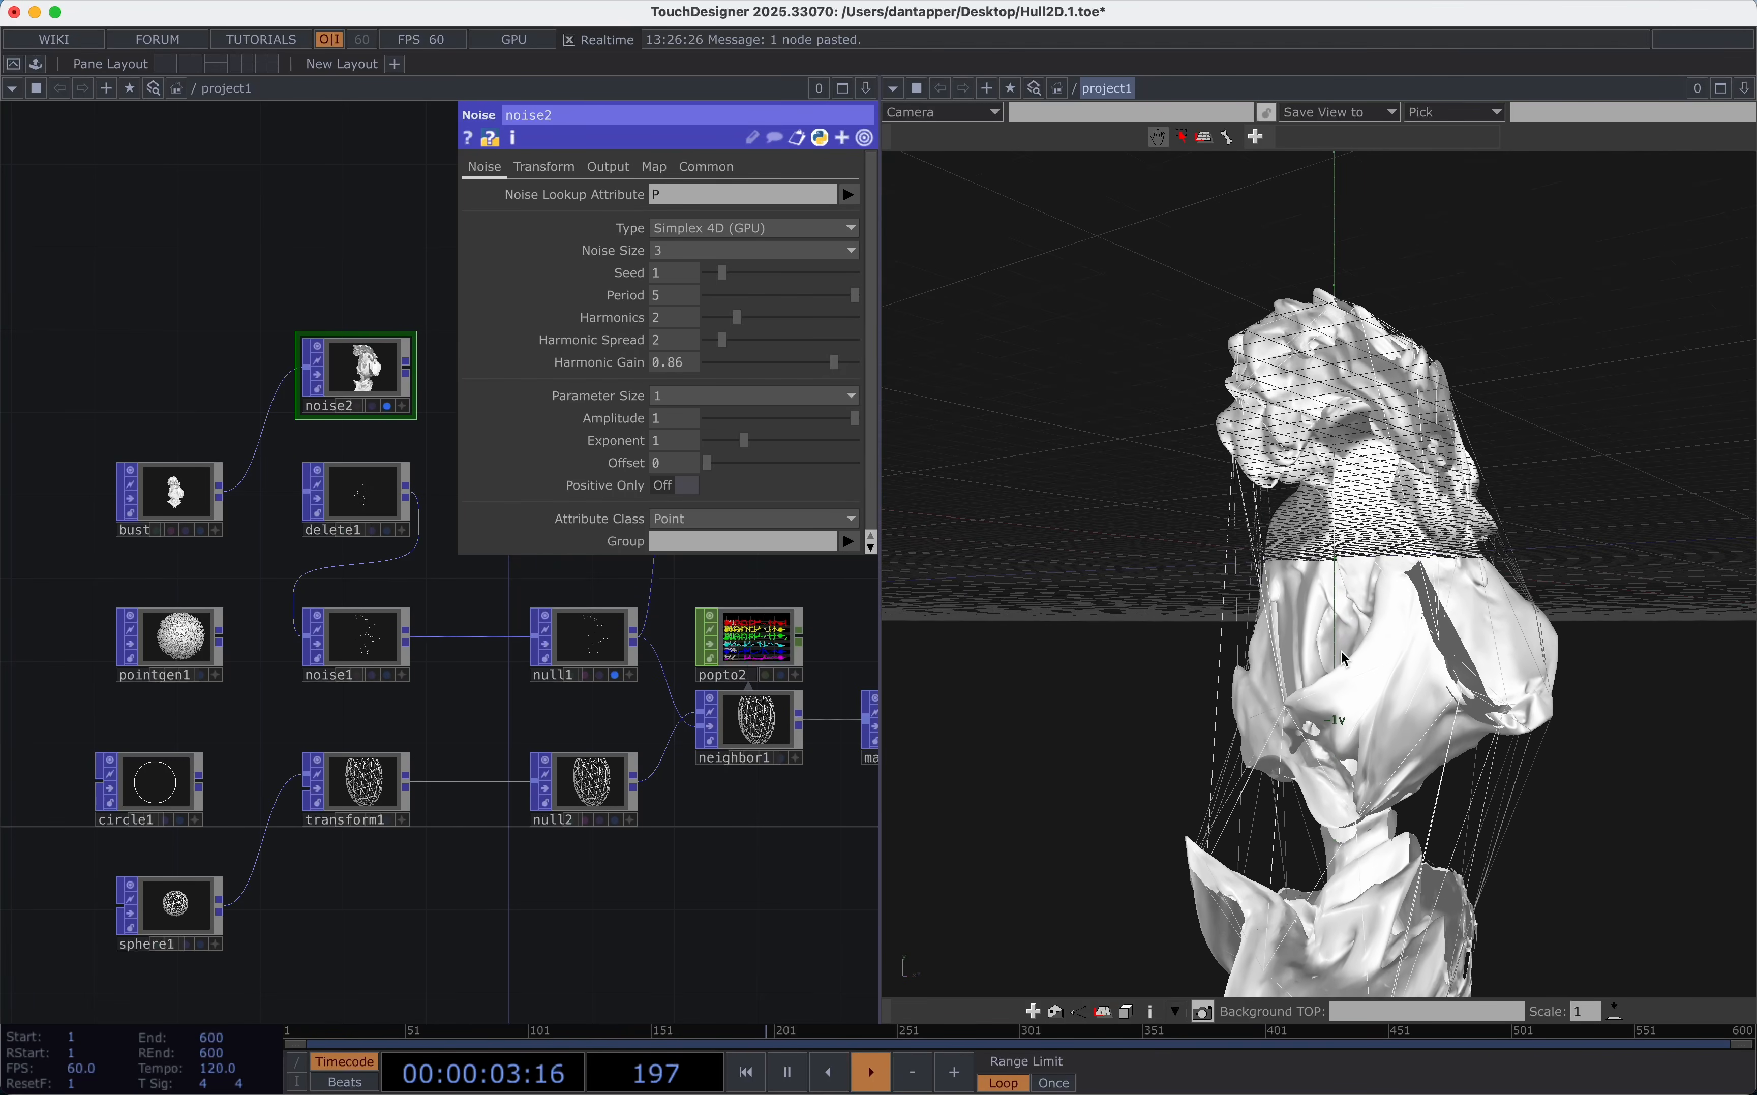
key("h")
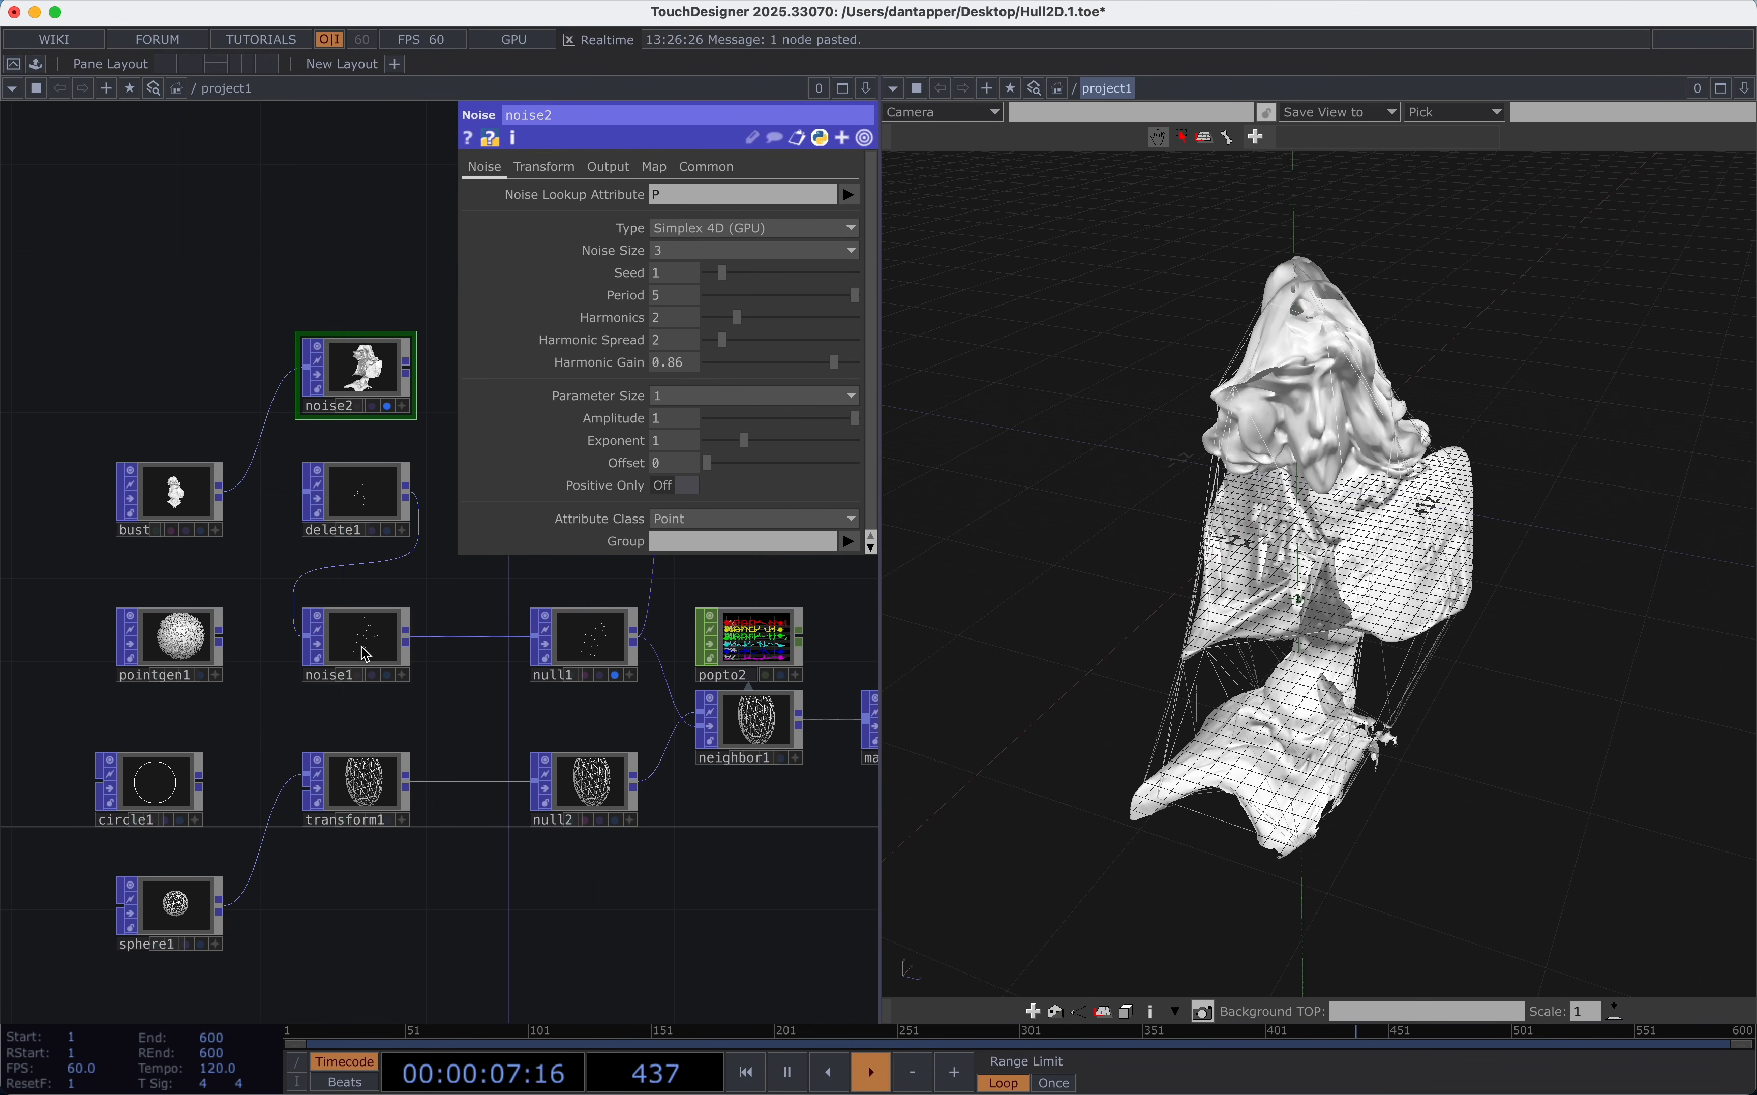
Set the Combine Attribute Scope of both selected Noise POPs, noise1 and noise2, to P.
left_click(612, 172)
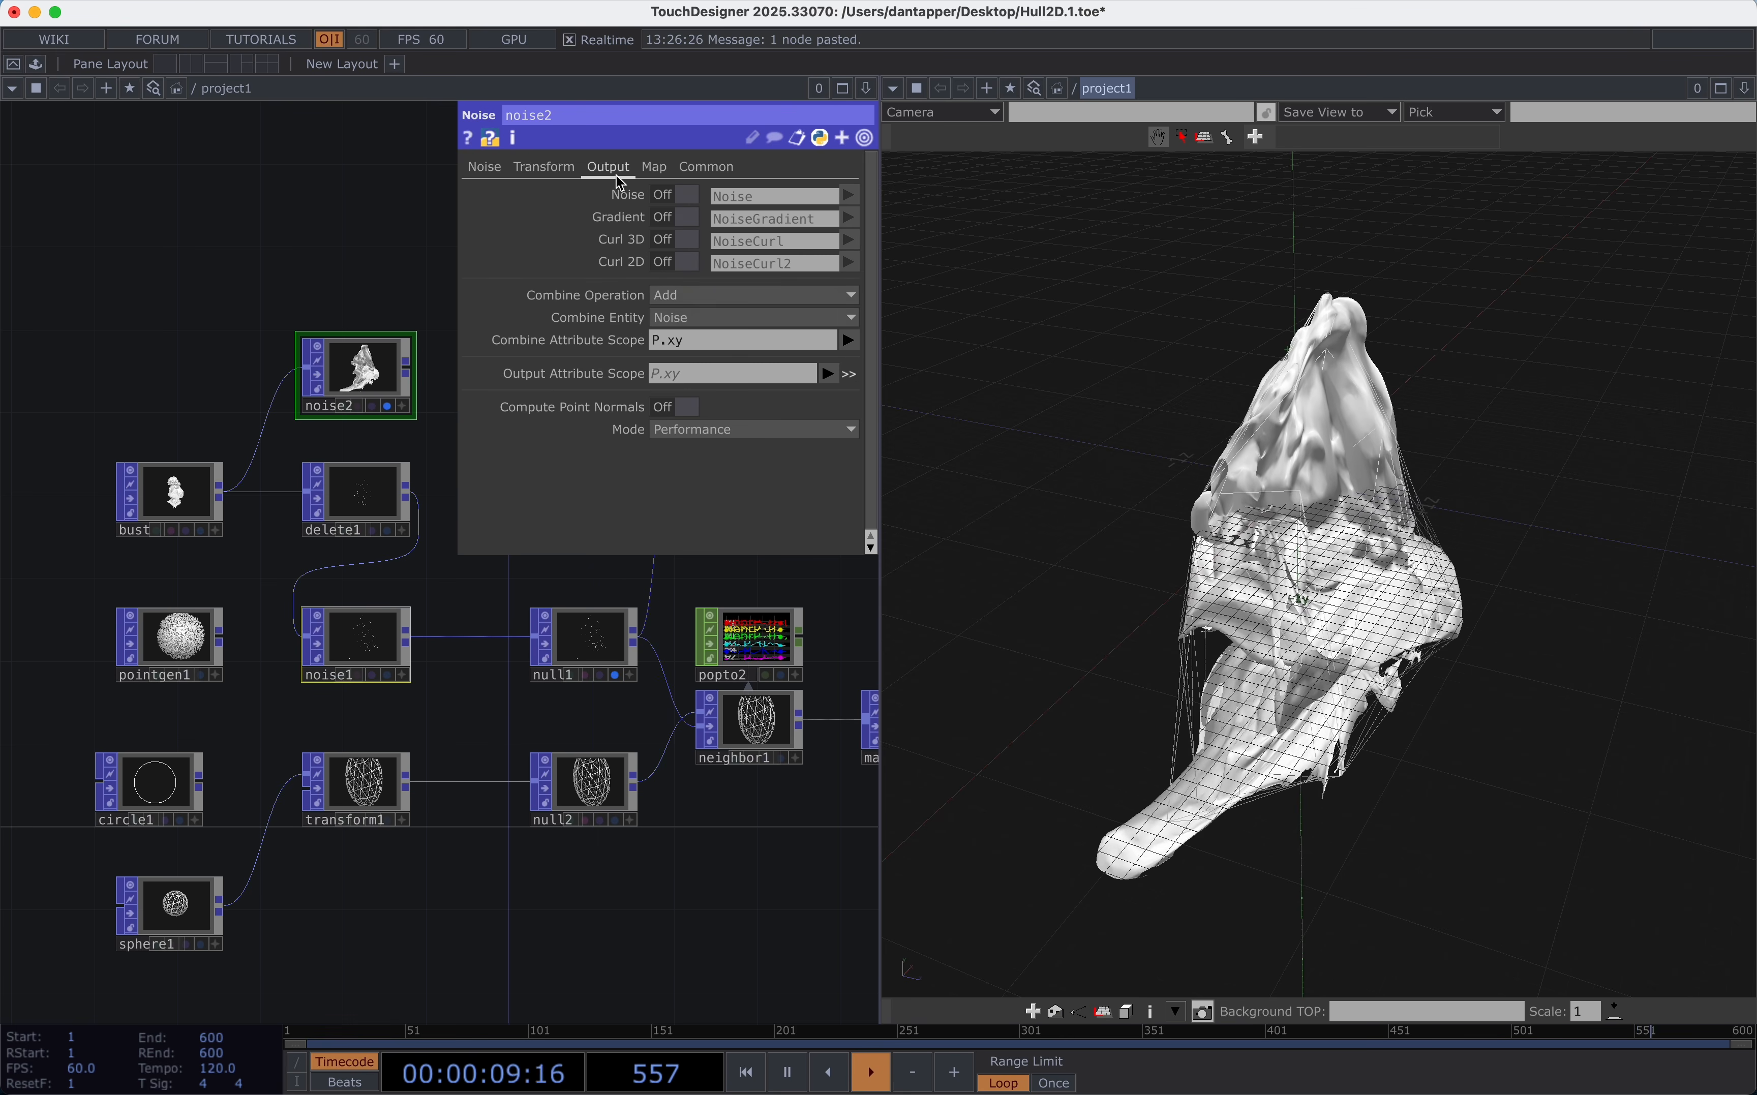
key("BackSpace")
key("BackSpace")
key("BackSpace")
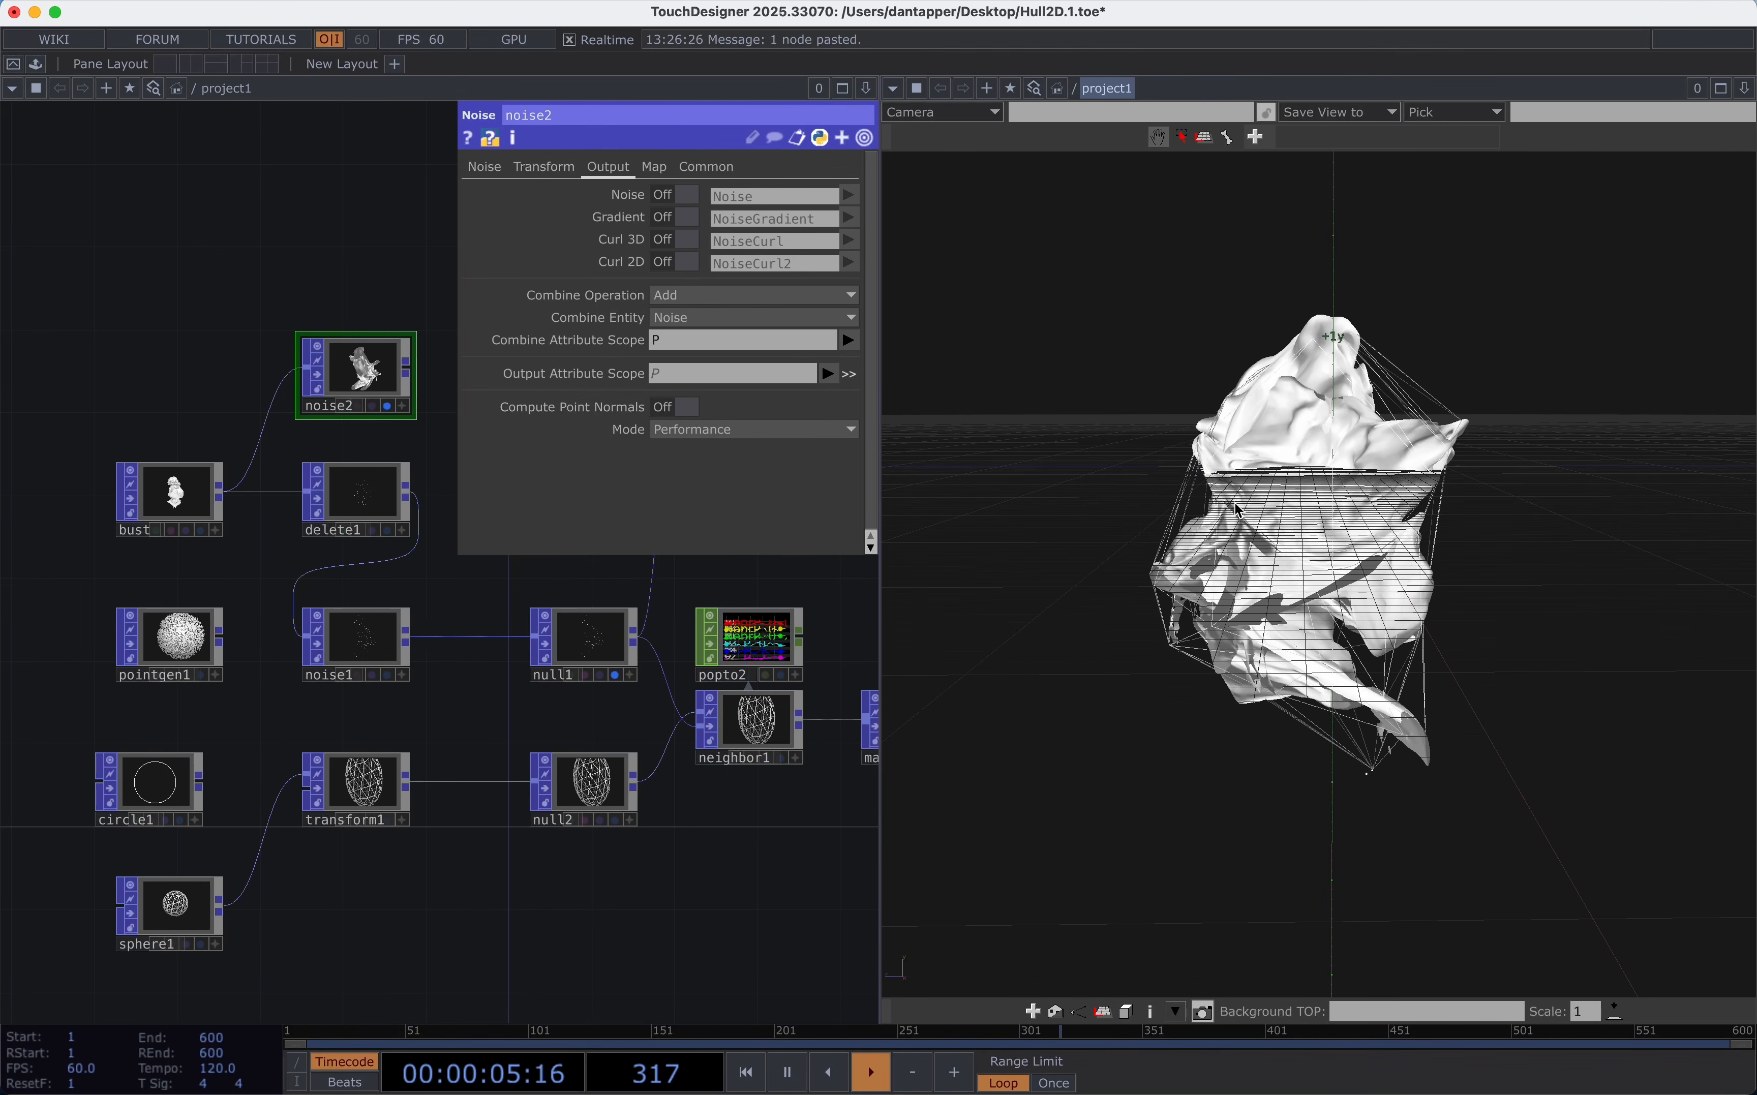
Lower the Amplitude of noise1 and noise2 together to 0.261, checking the displaced bust against its hull.
left_click(484, 167)
left_click_drag(740, 426, 790, 424)
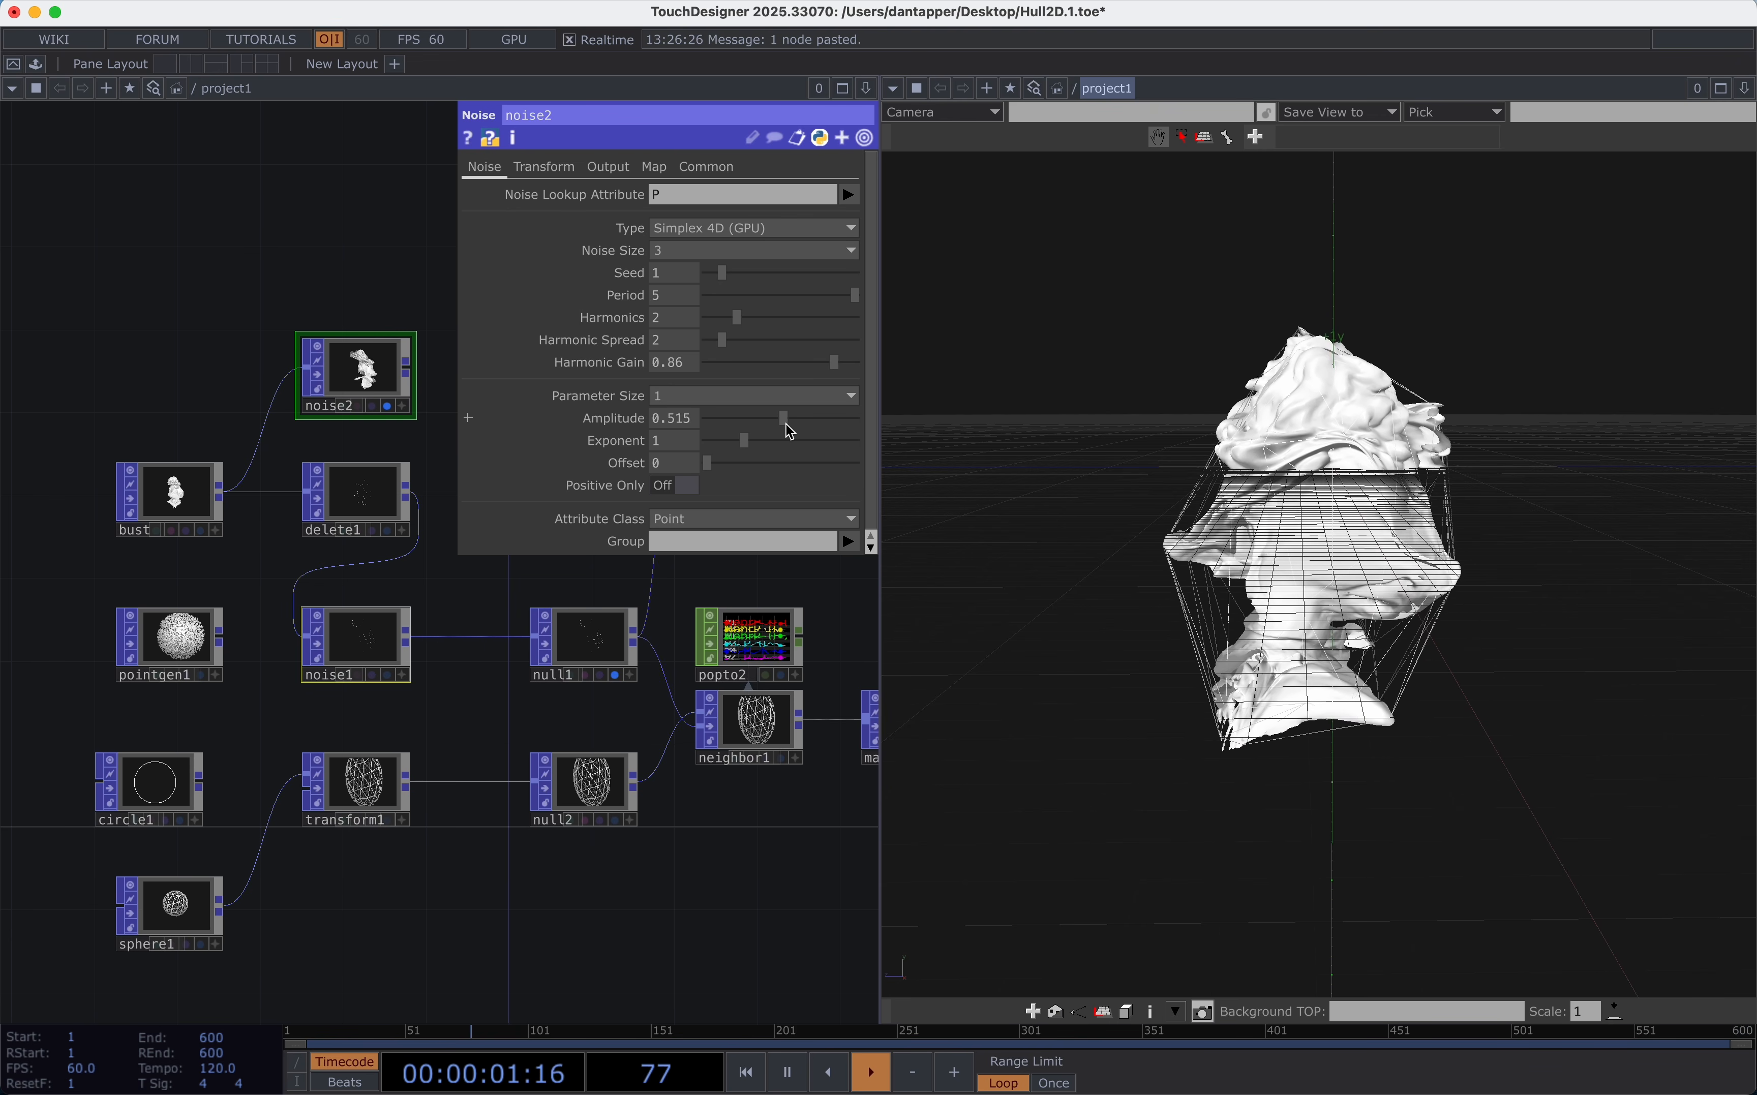
left_click_drag(1398, 549, 1581, 523)
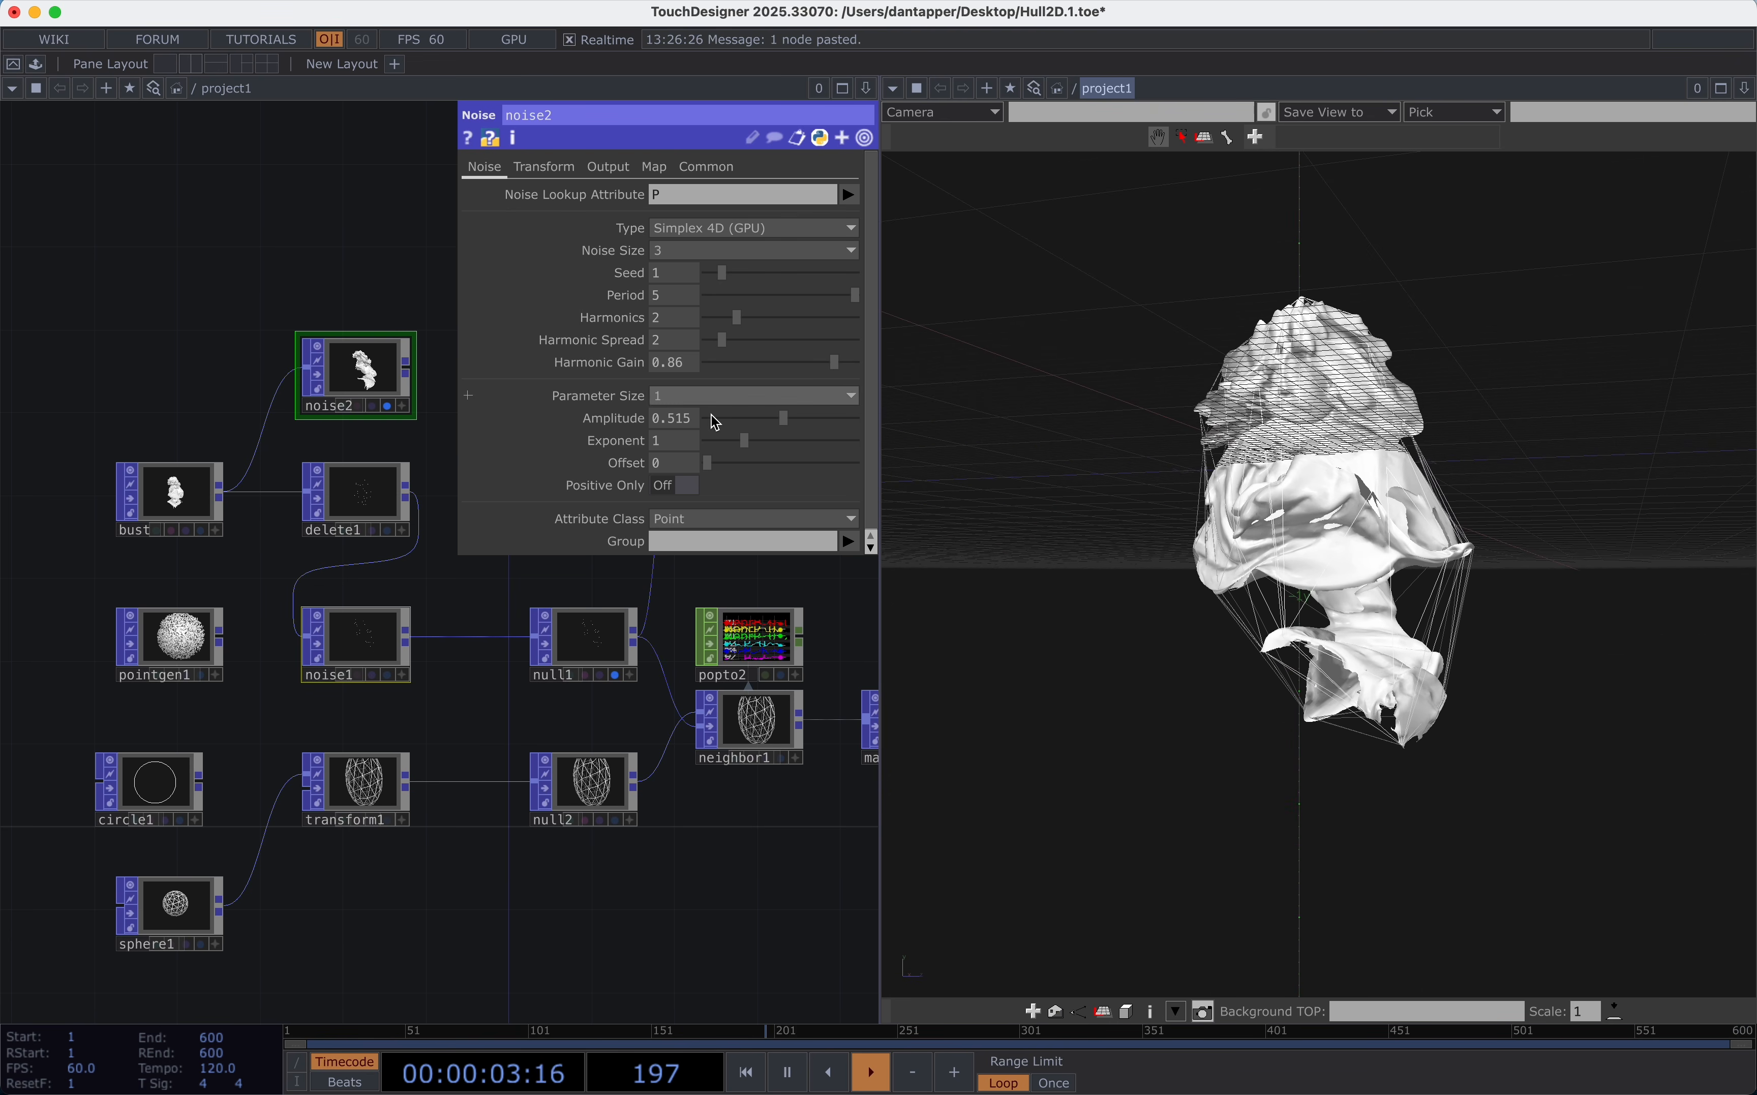
left_click_drag(712, 414, 748, 413)
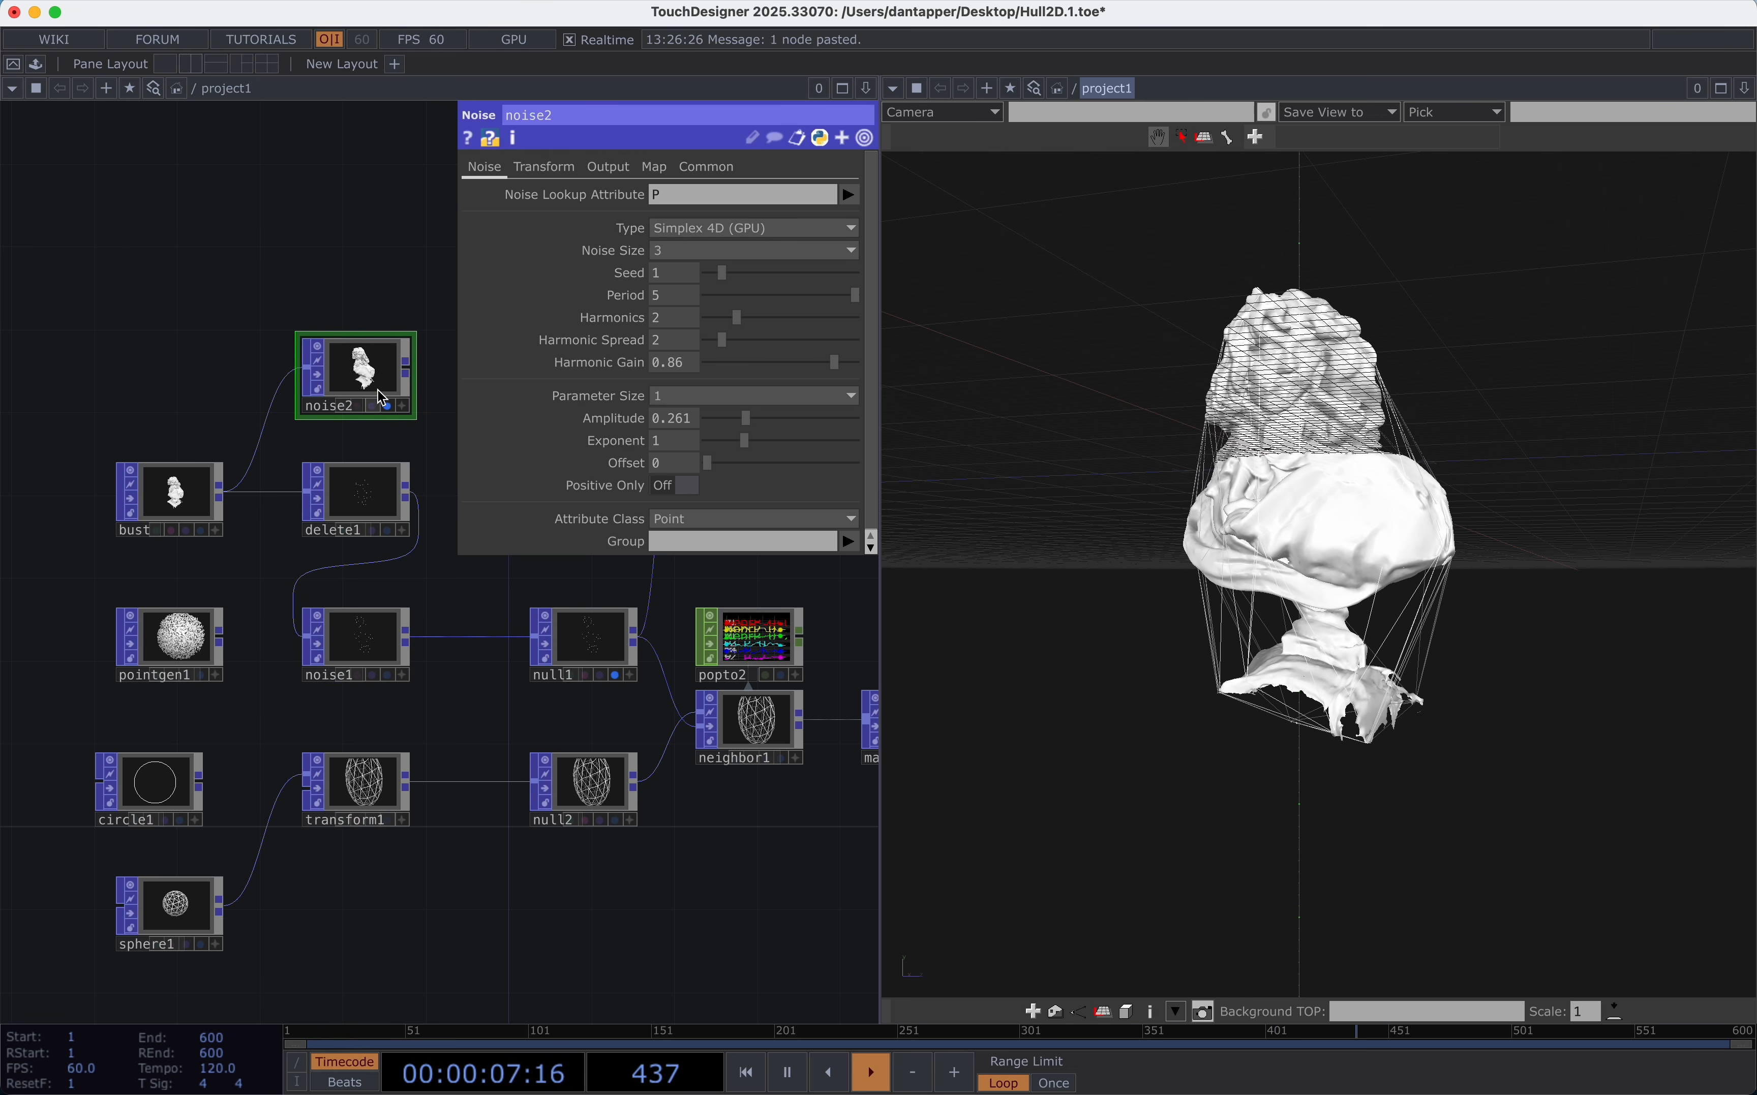
left_click(362, 637)
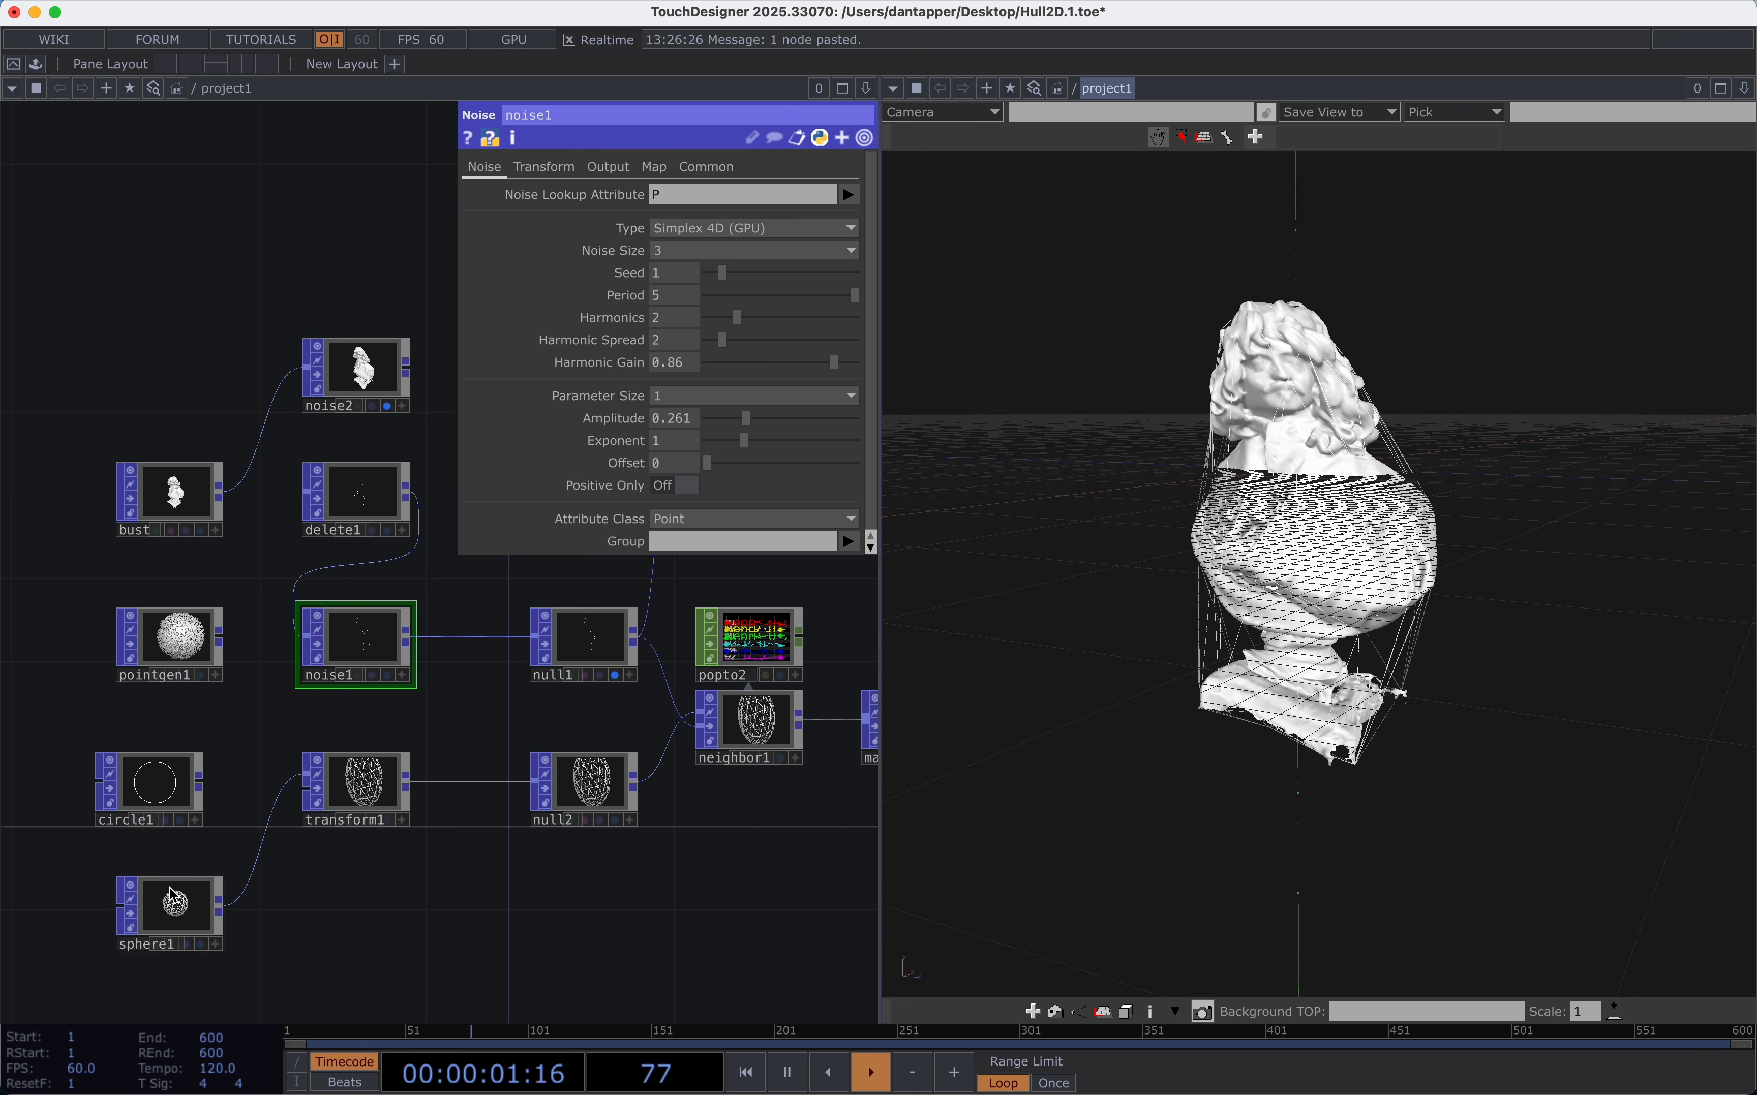
Set sphere1's Frequency to 2, trying 1 first and viewing the hull around the bust.
left_click(176, 907)
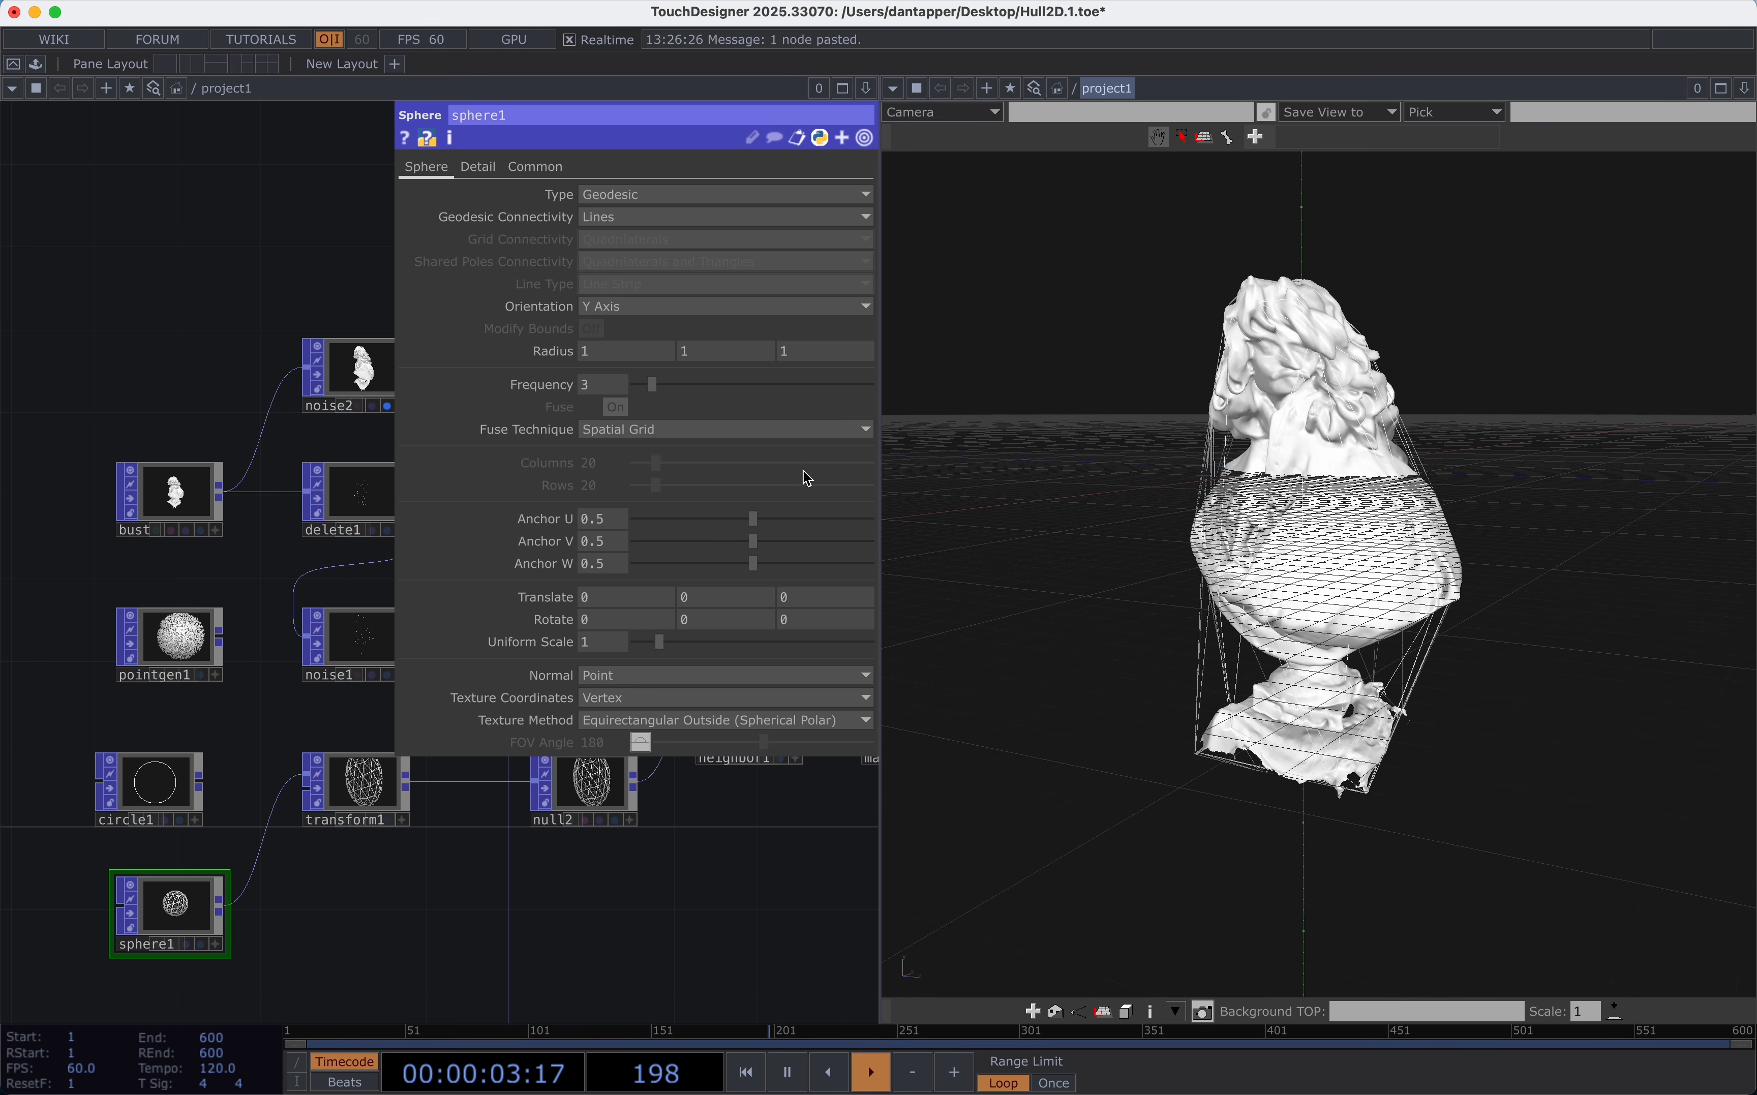
mouse_move(662, 392)
left_mouse_down()
mouse_move(712, 388)
mouse_move(648, 396)
left_mouse_up()
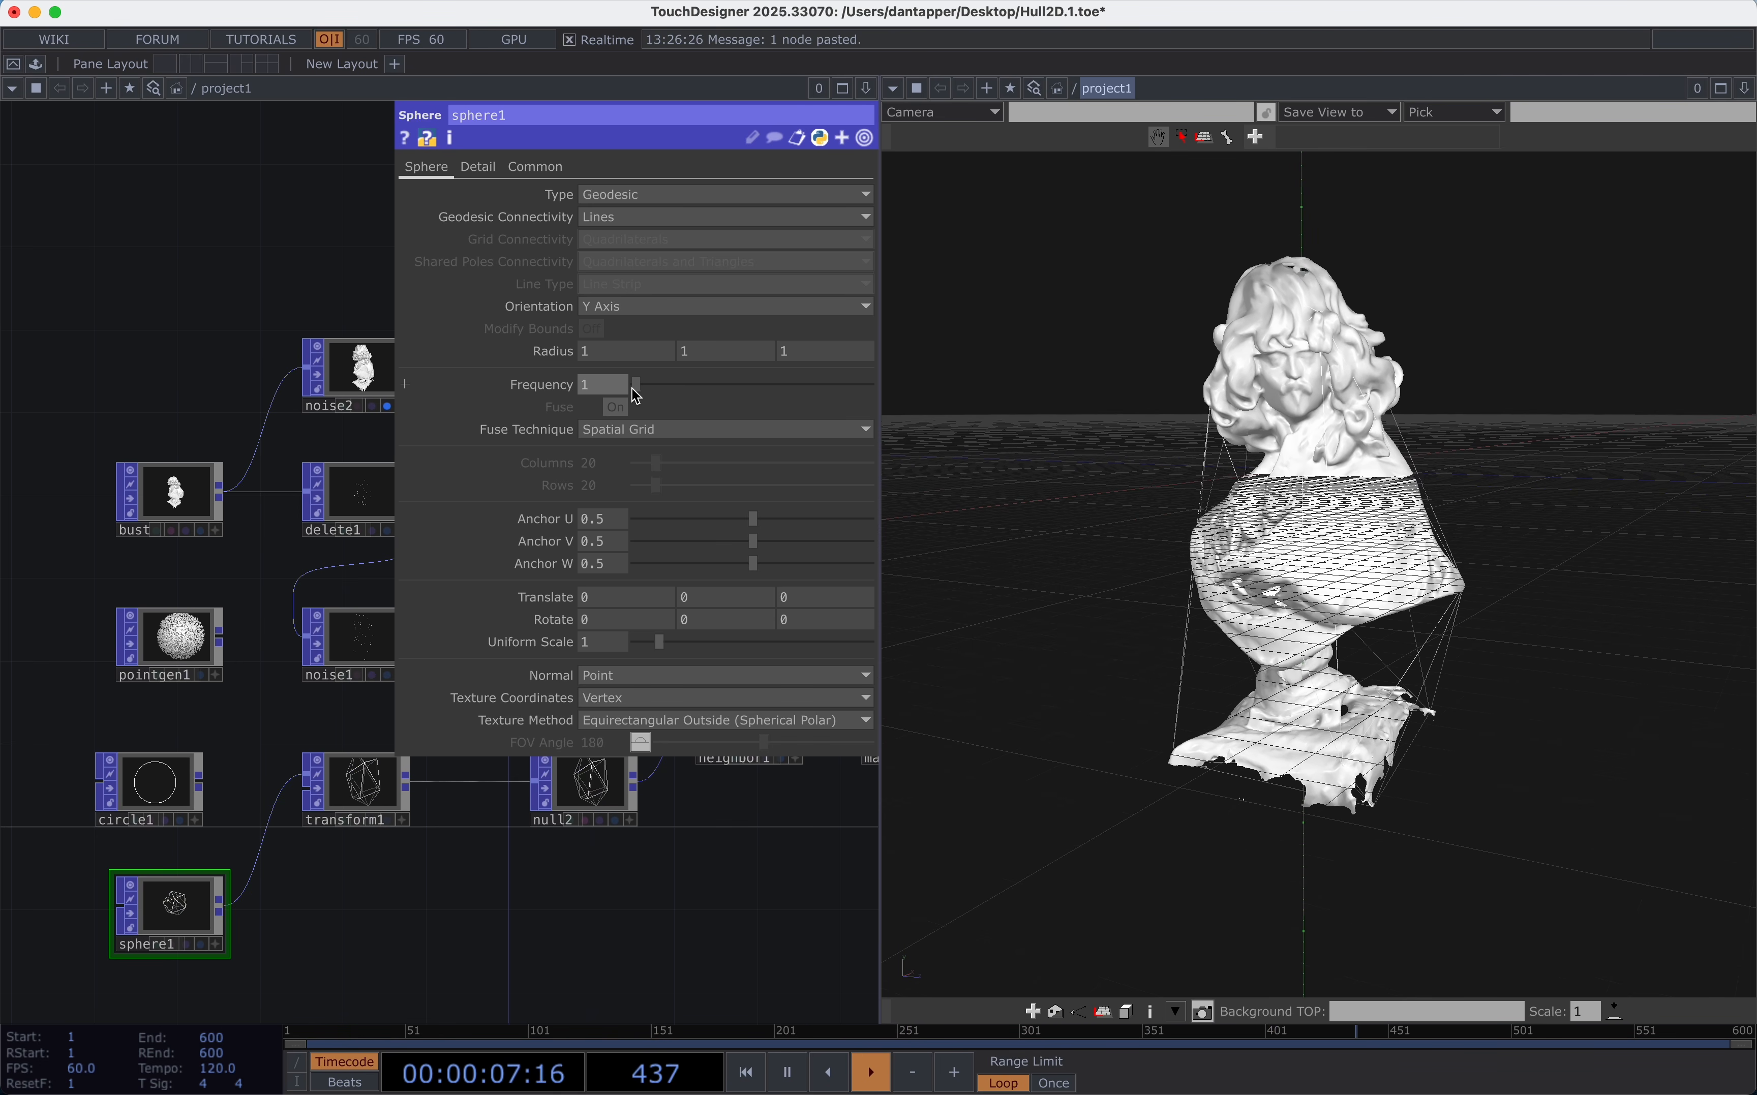
left_click_drag(1354, 552, 1387, 537)
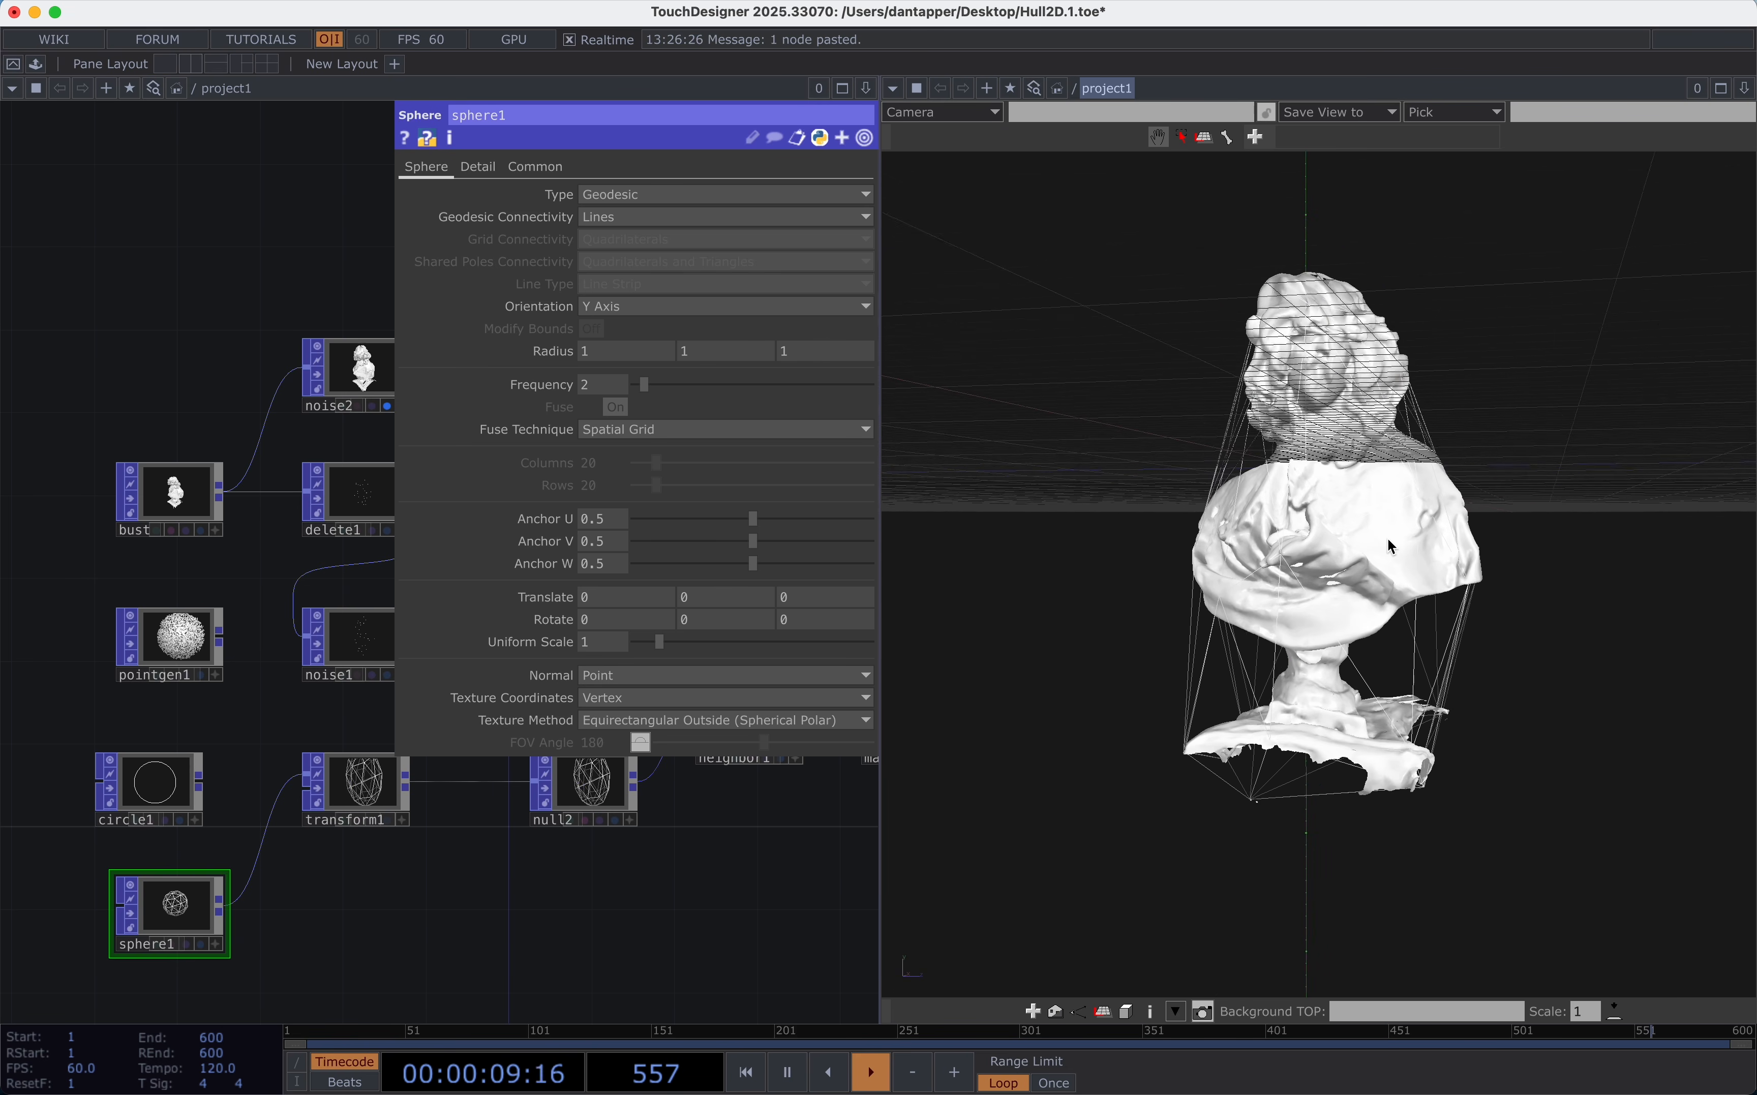
Switch sphere1's Geodesic Connectivity to Triangles and inspect the solid hull around the bust from several angles.
left_click_drag(392, 911, 427, 829)
key("p")
left_click_drag(1231, 663, 1261, 725)
key("p")
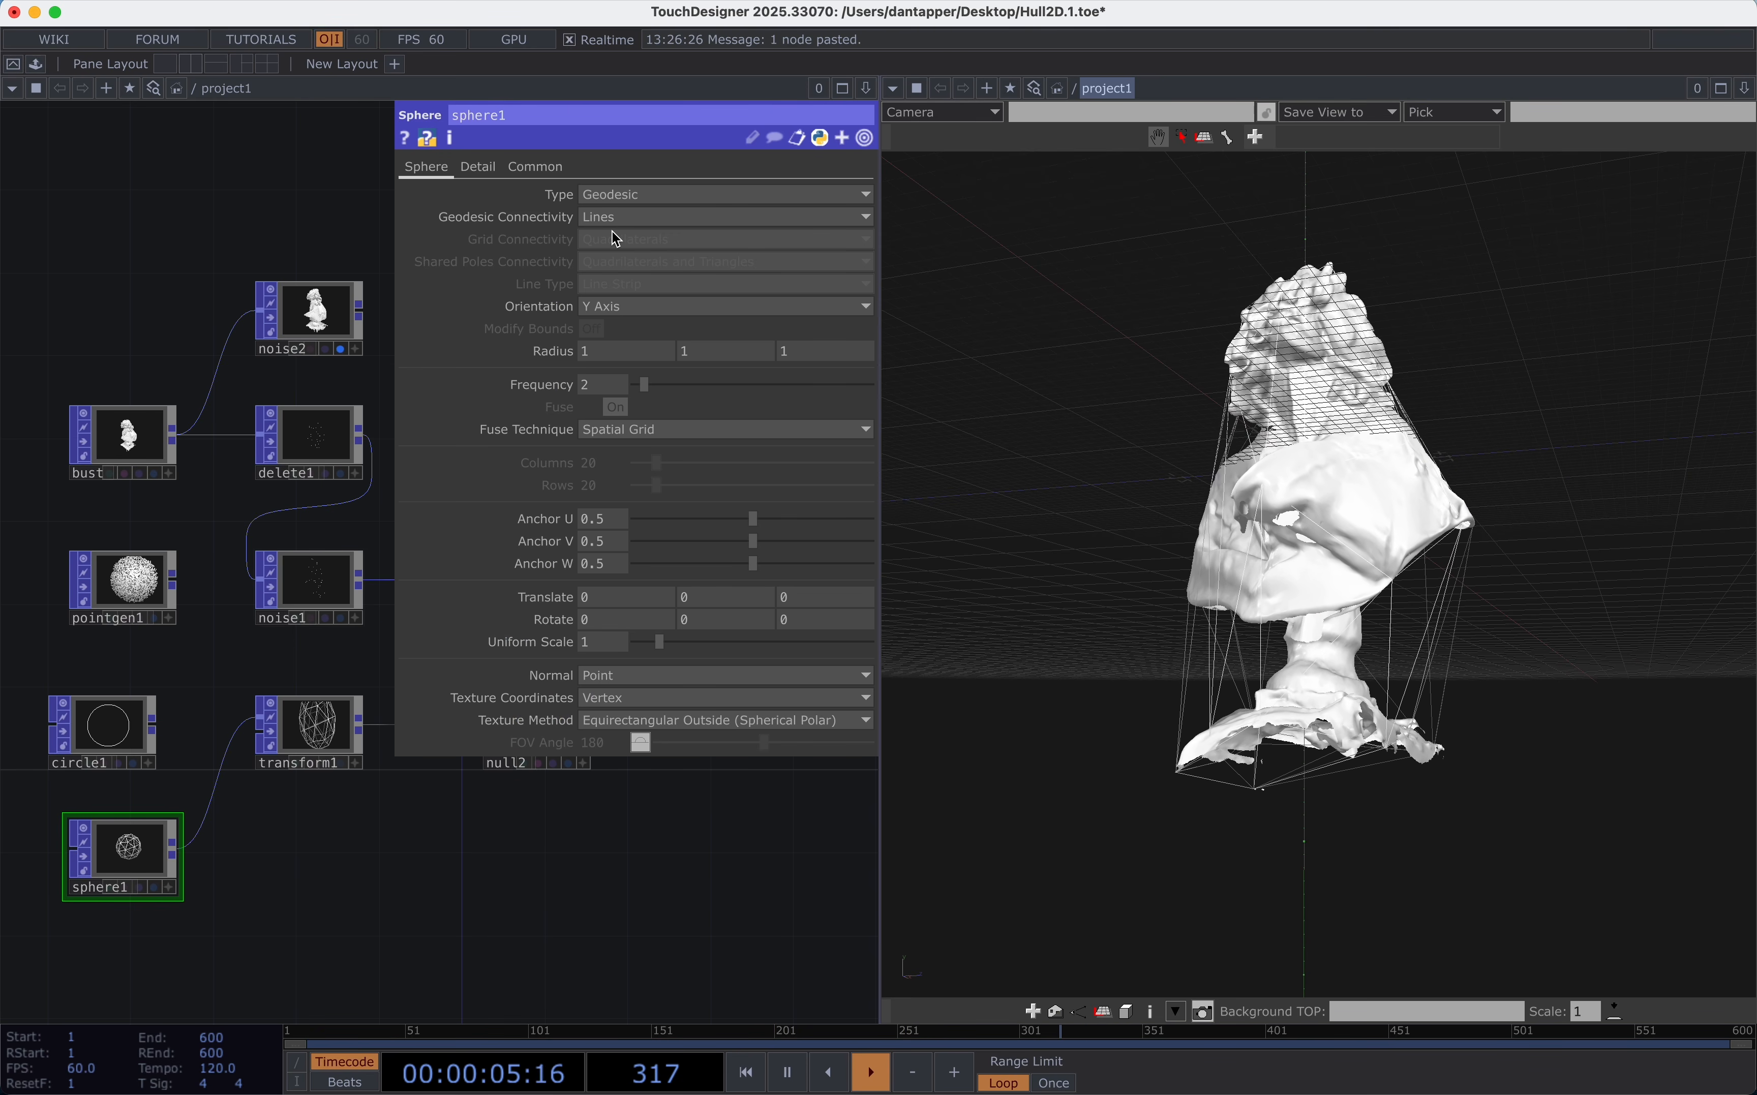
left_click(612, 216)
left_click(601, 299)
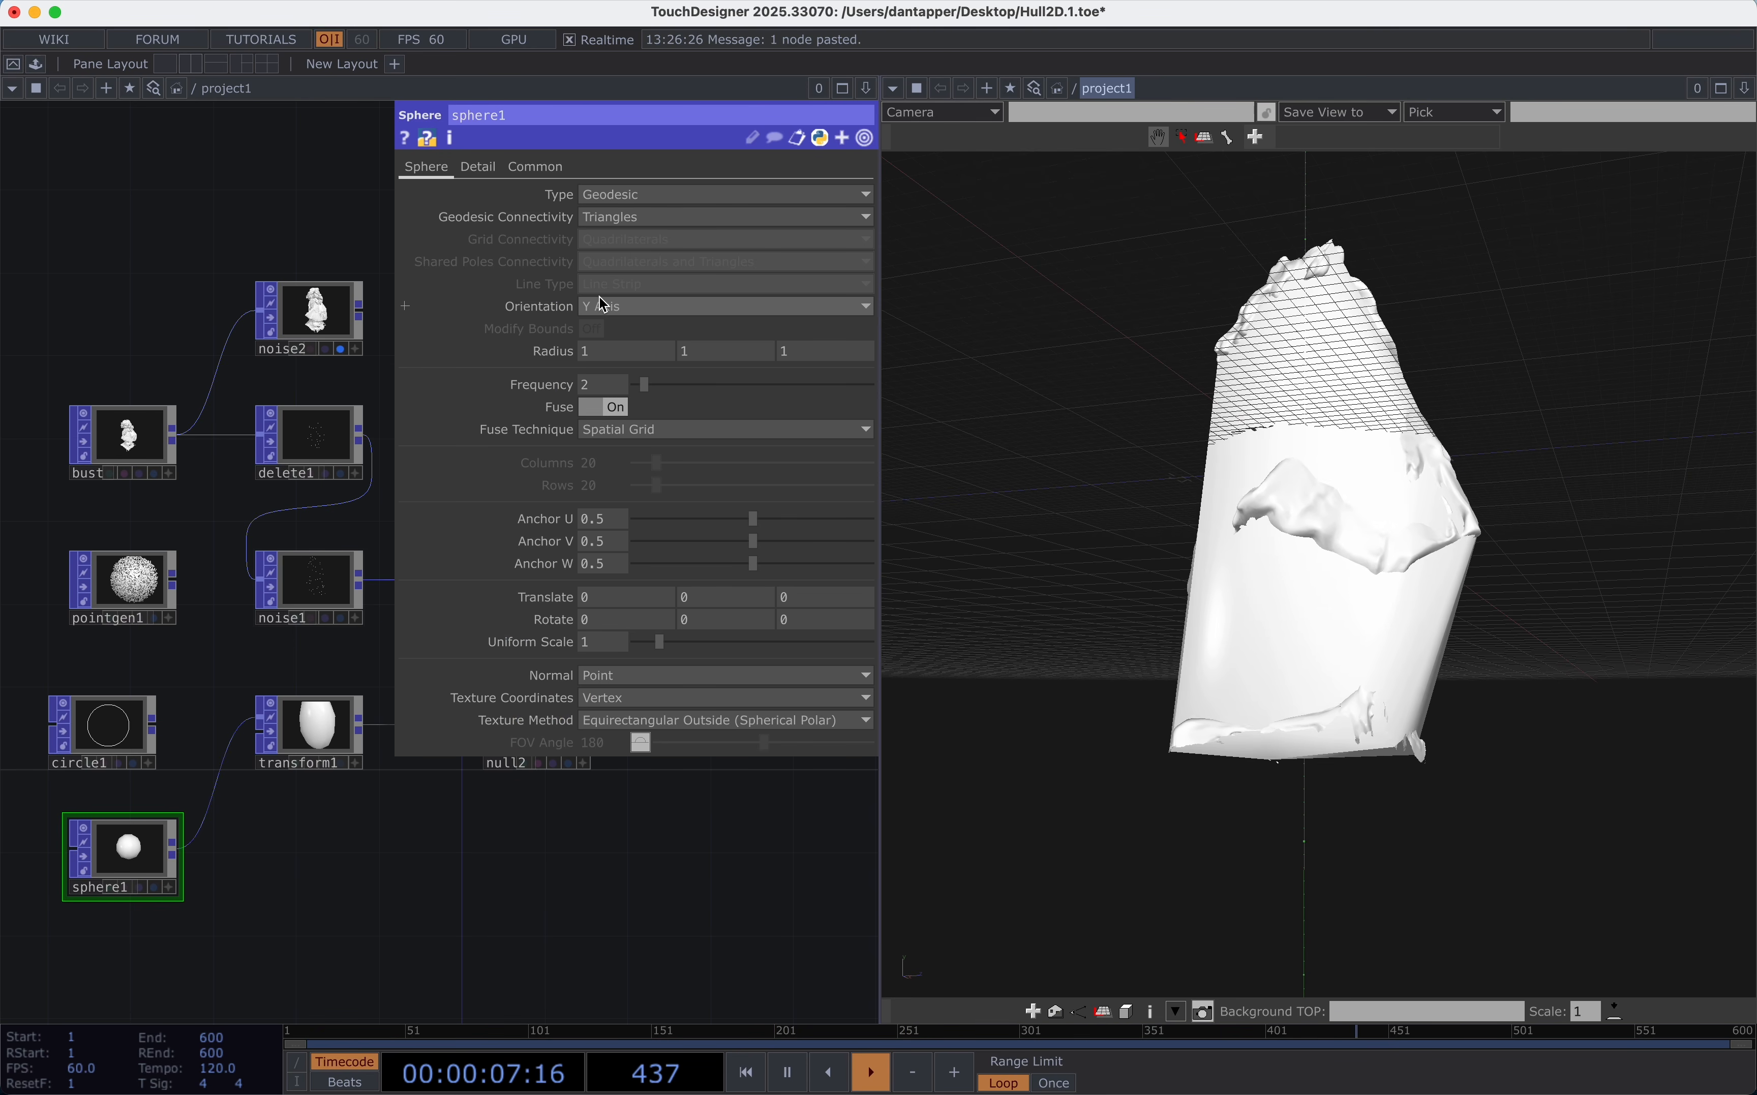
left_click_drag(1296, 558, 1547, 561)
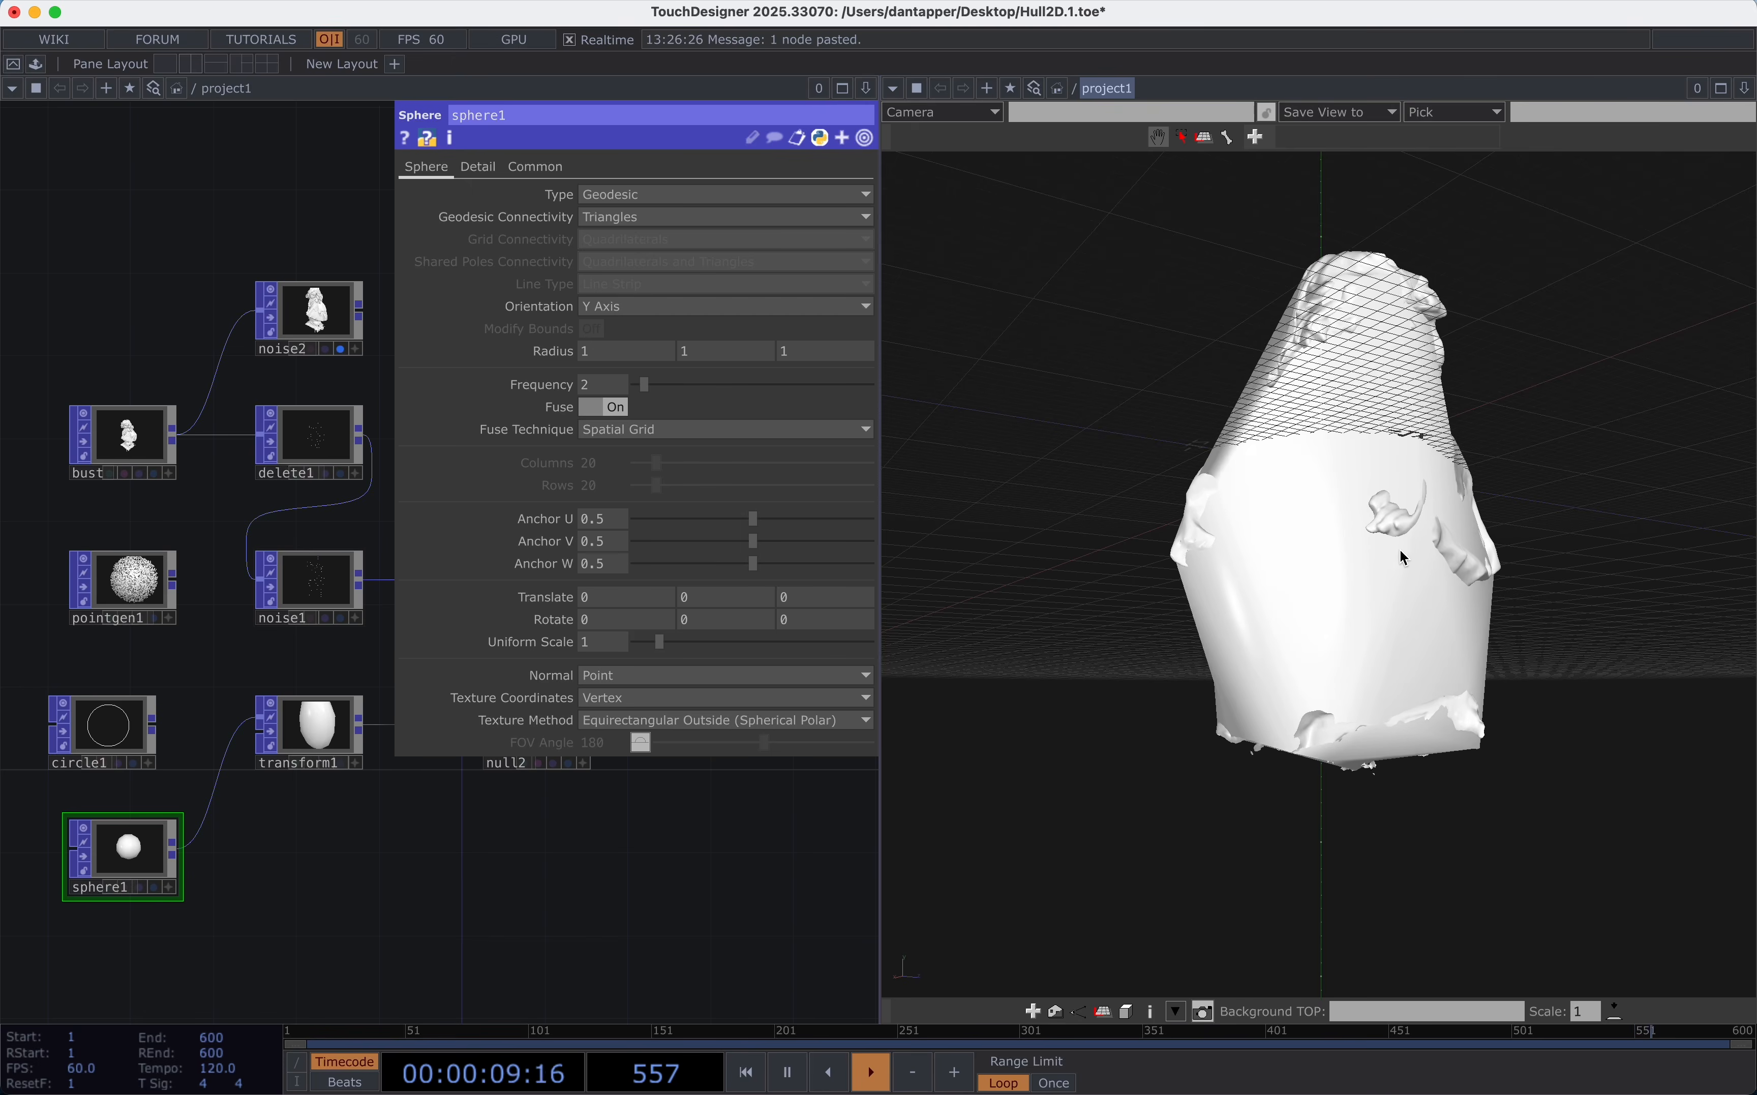
left_click_drag(1327, 476, 1356, 450)
scroll(1356, 451, "up", 5)
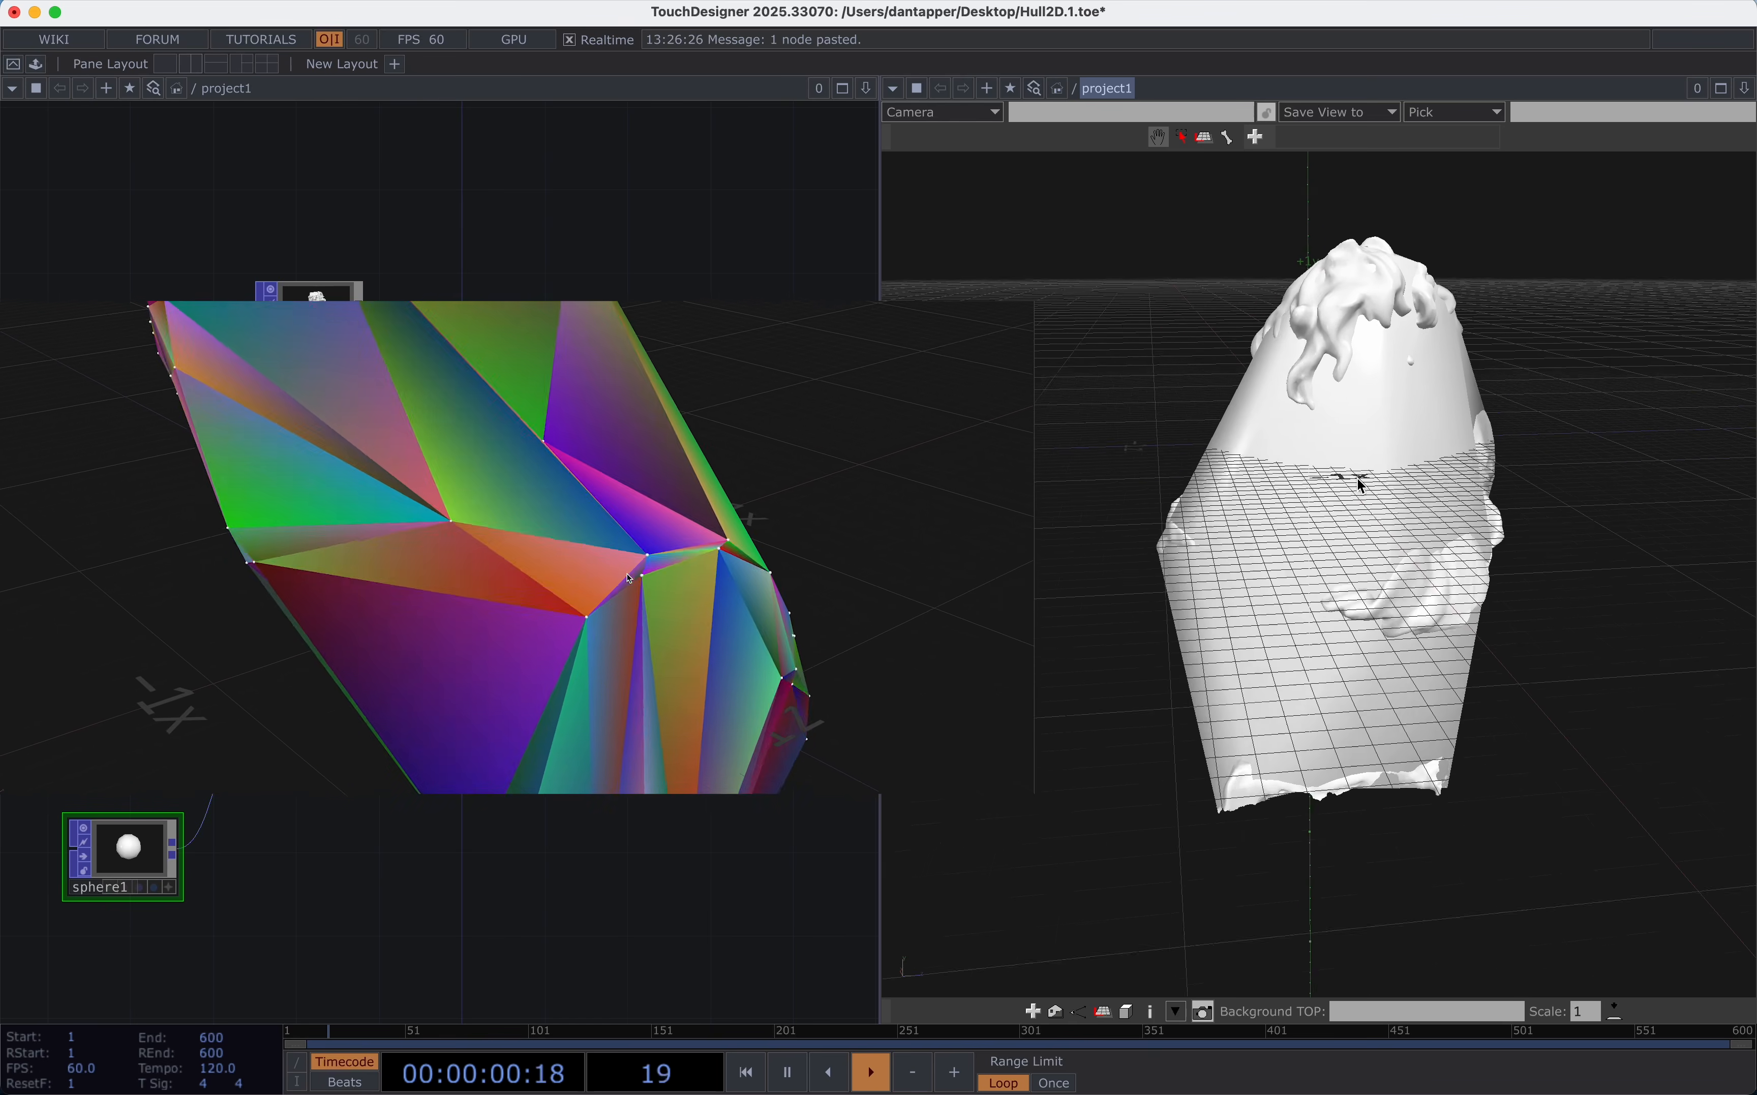
scroll(1357, 477, "up", 10)
scroll(1356, 477, "down", 10)
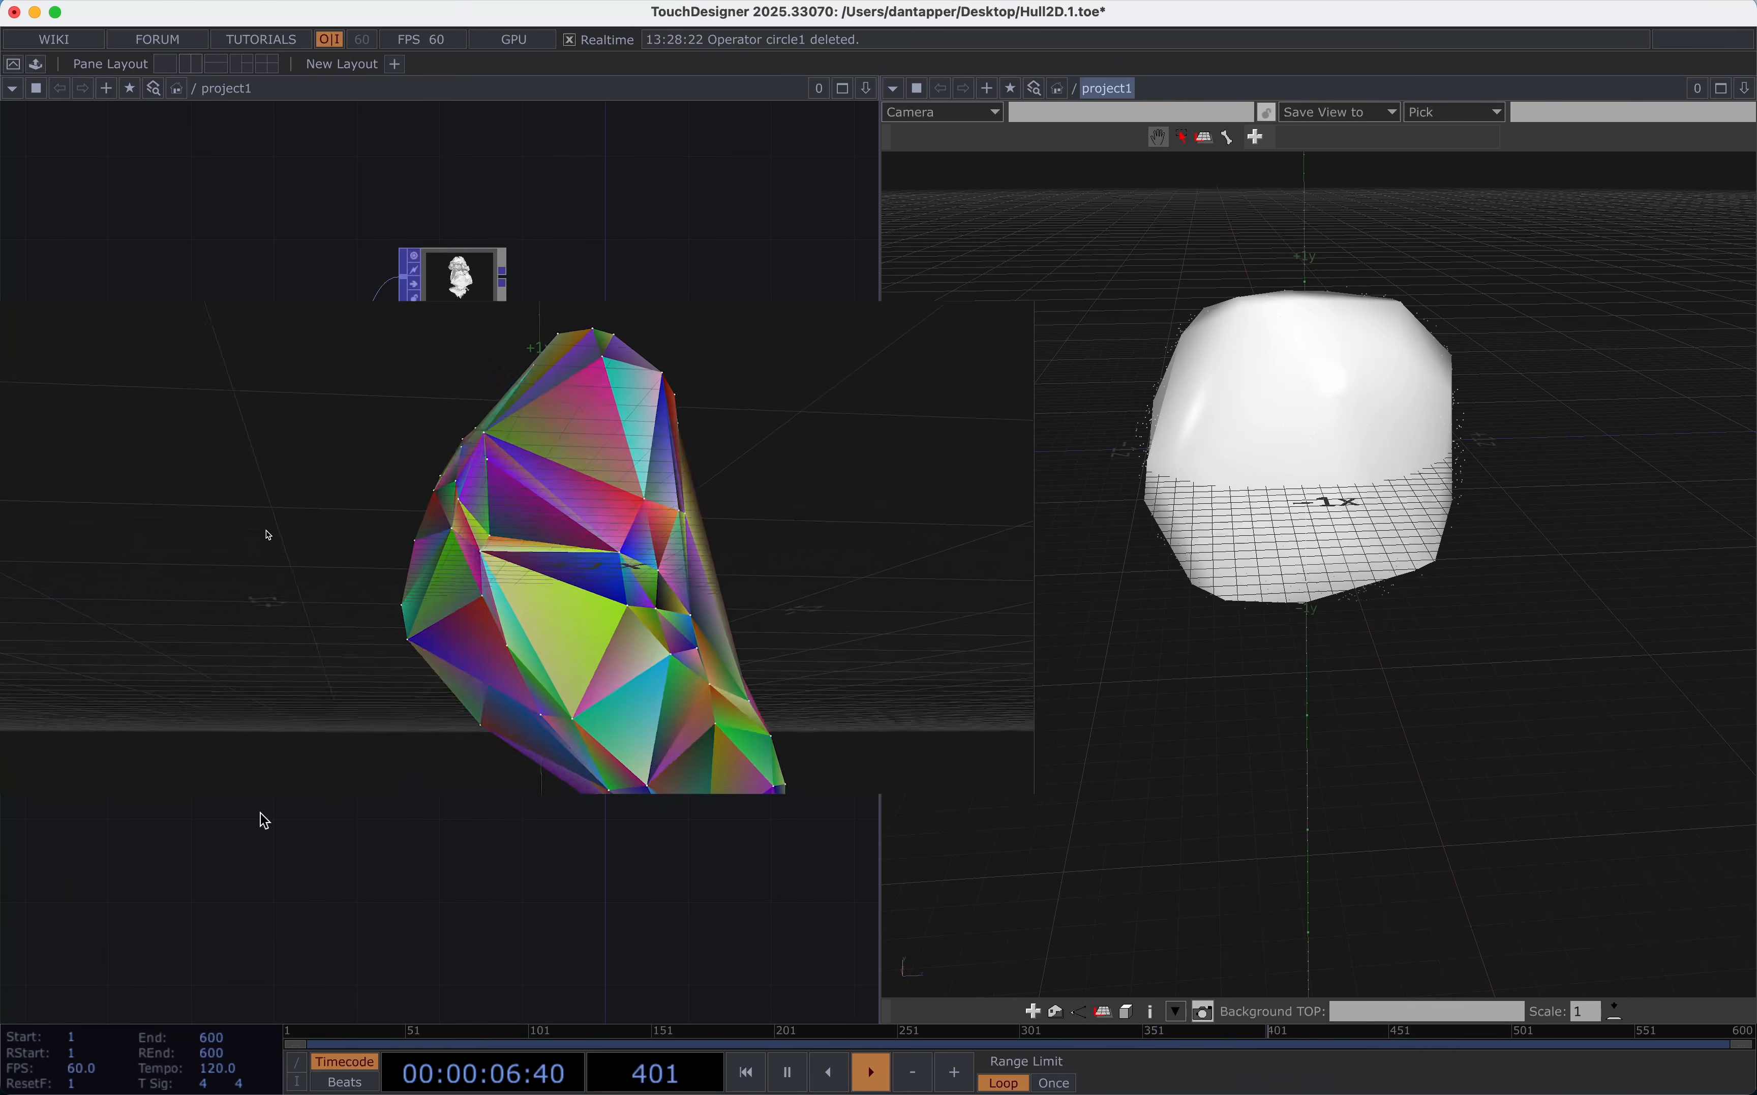
Change the Shape of pointgen1 to Circle.
left_click_drag(259, 694, 261, 756)
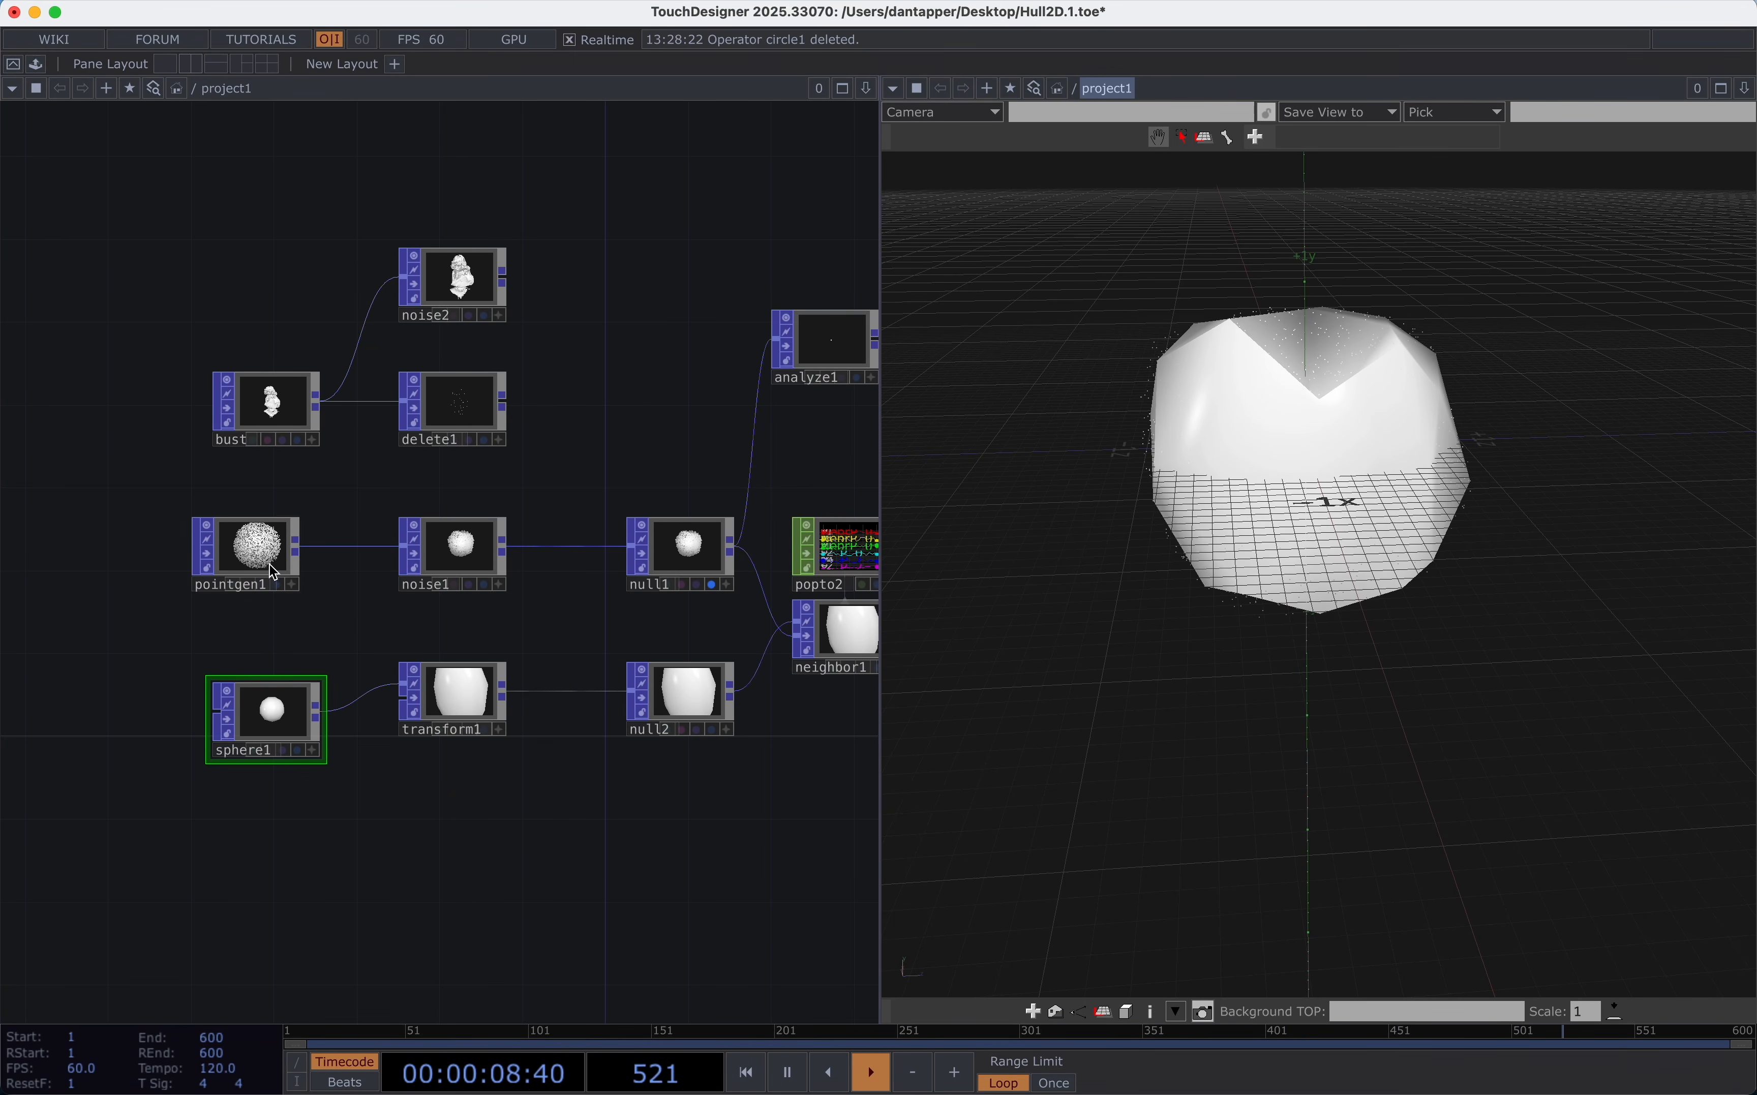
key("p")
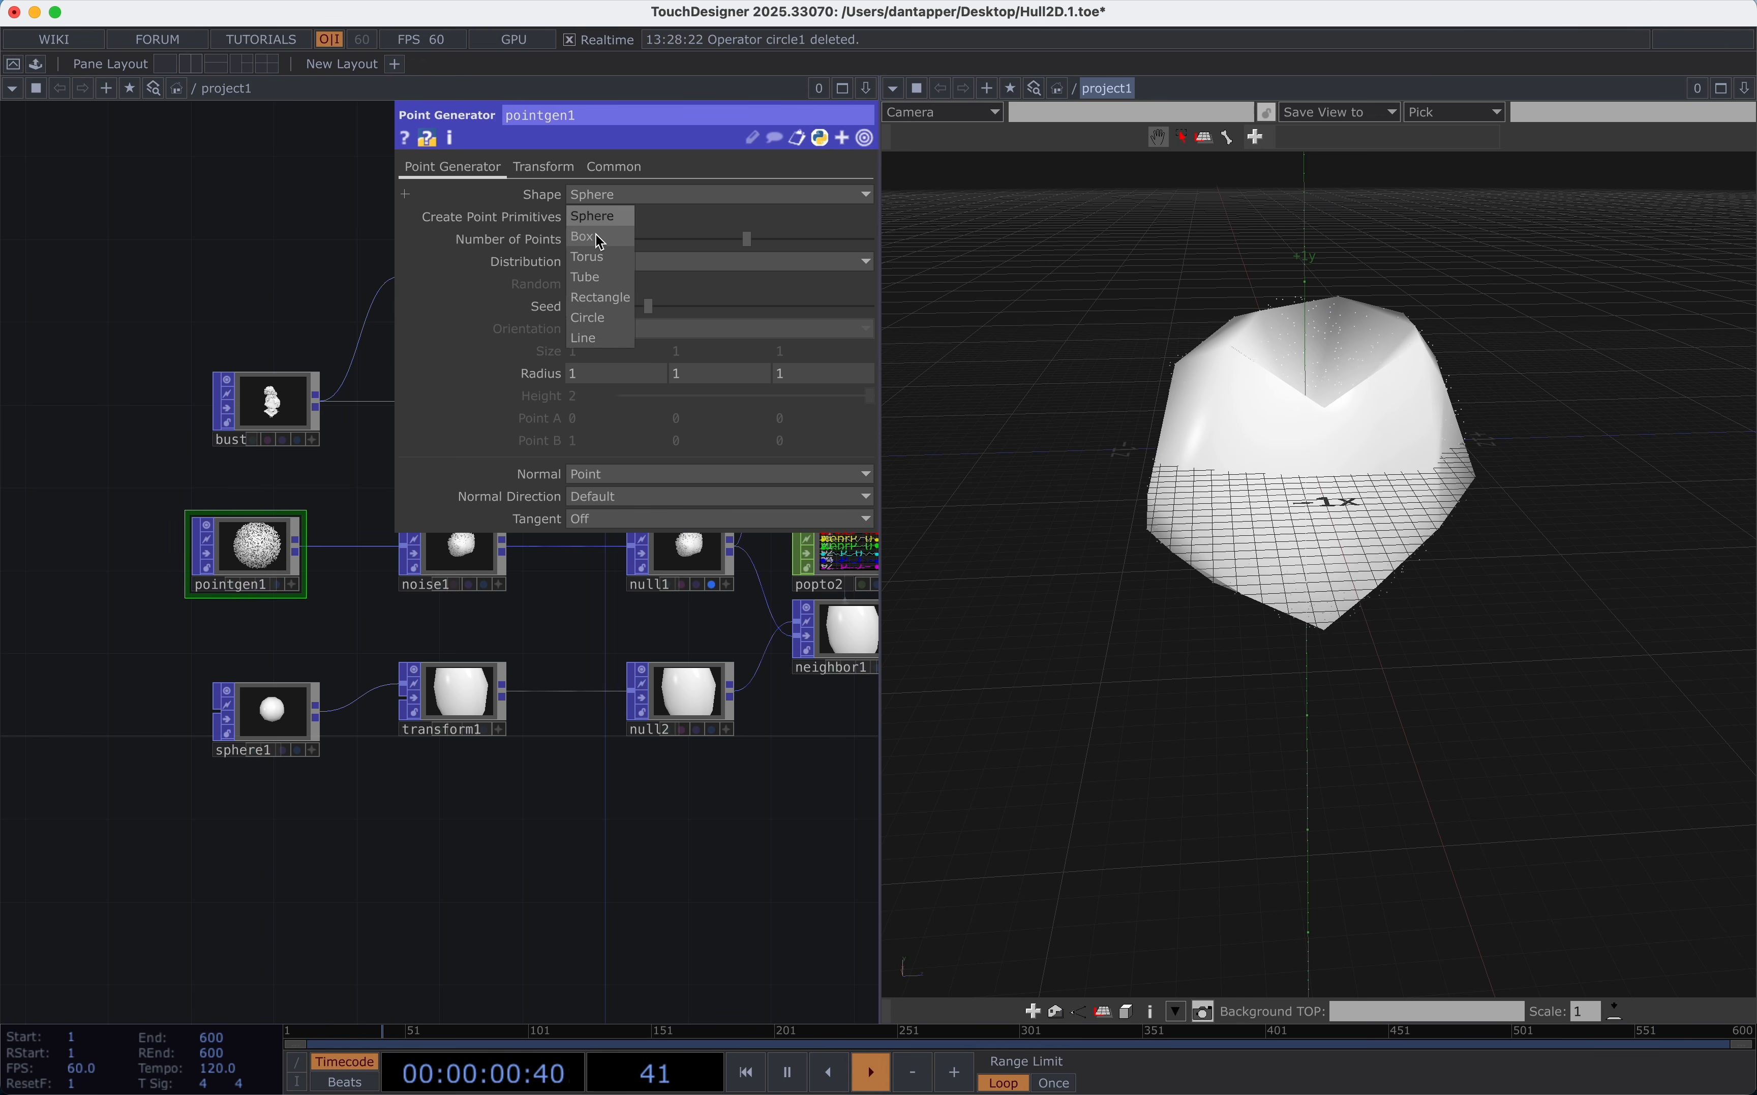
left_click(588, 319)
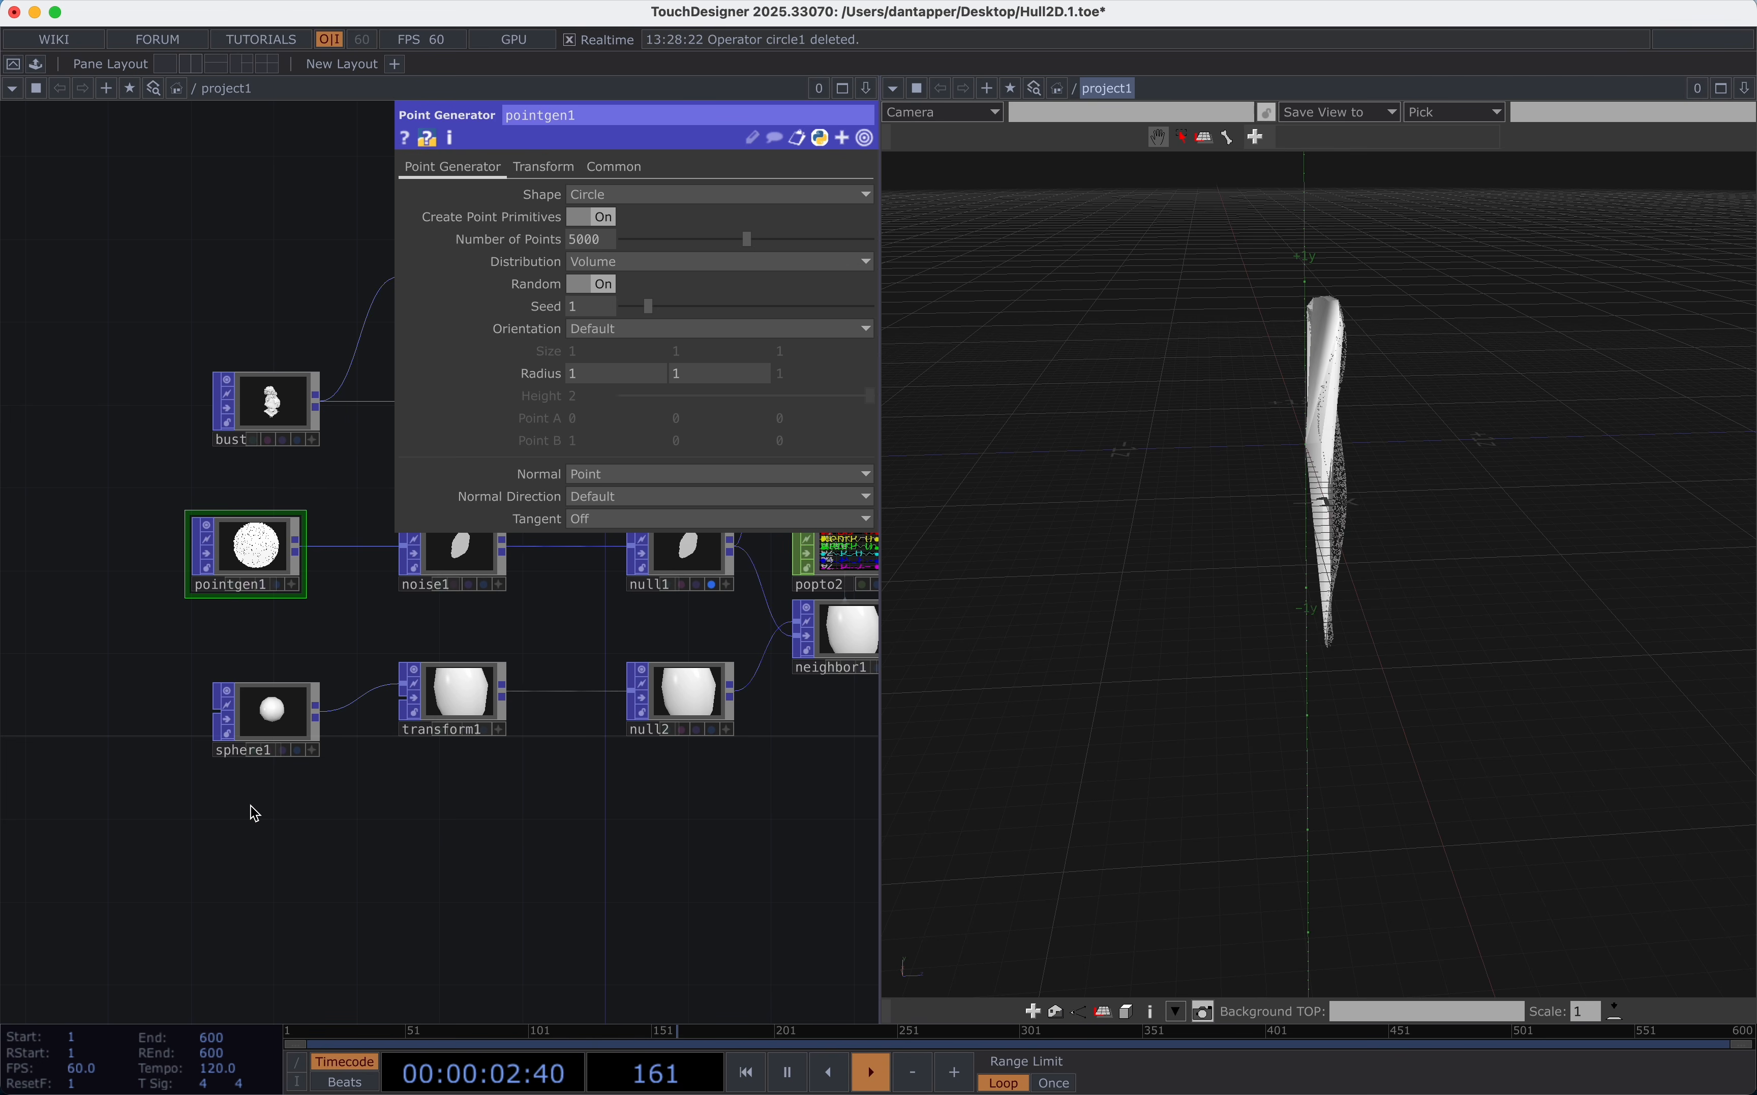
Add a Circle POP below sphere1, feed it into transform1 in place of the sphere, and home the viewer.
key("Tab")
type("ci")
left_click(42, 771)
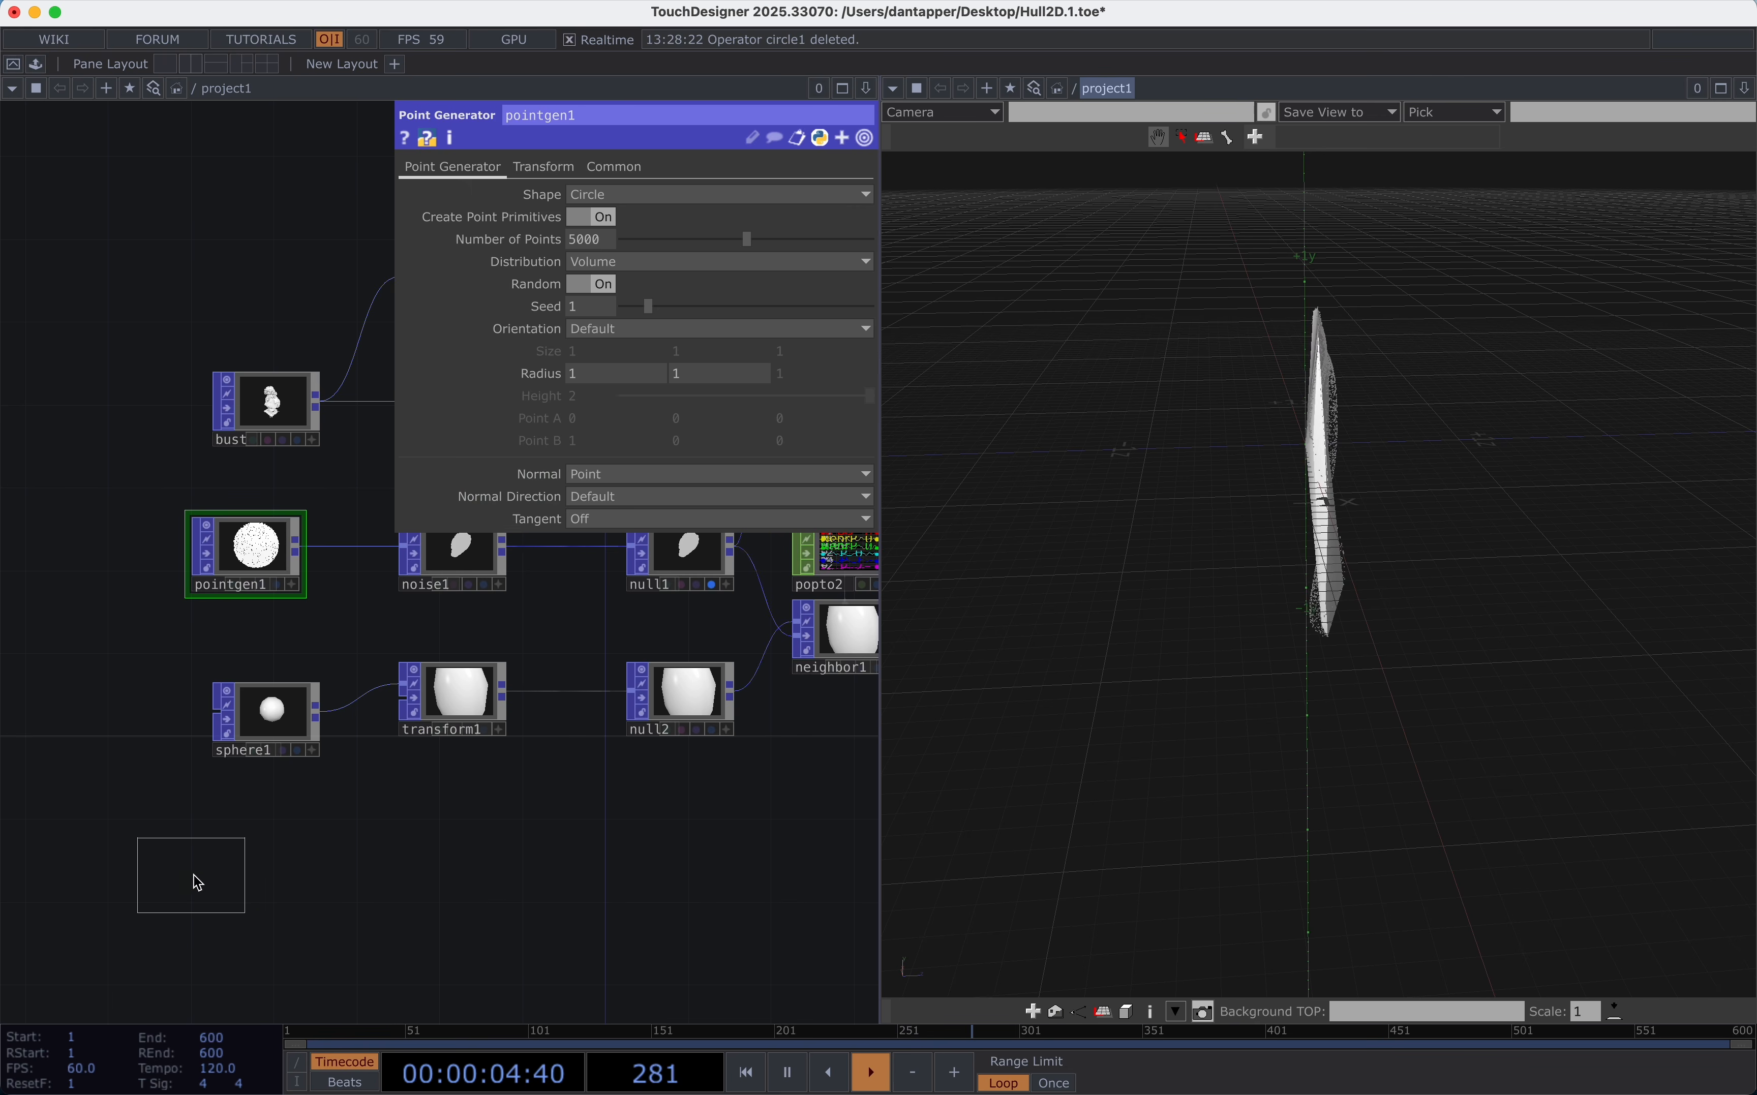
left_click(197, 882)
left_click_drag(375, 700, 403, 693)
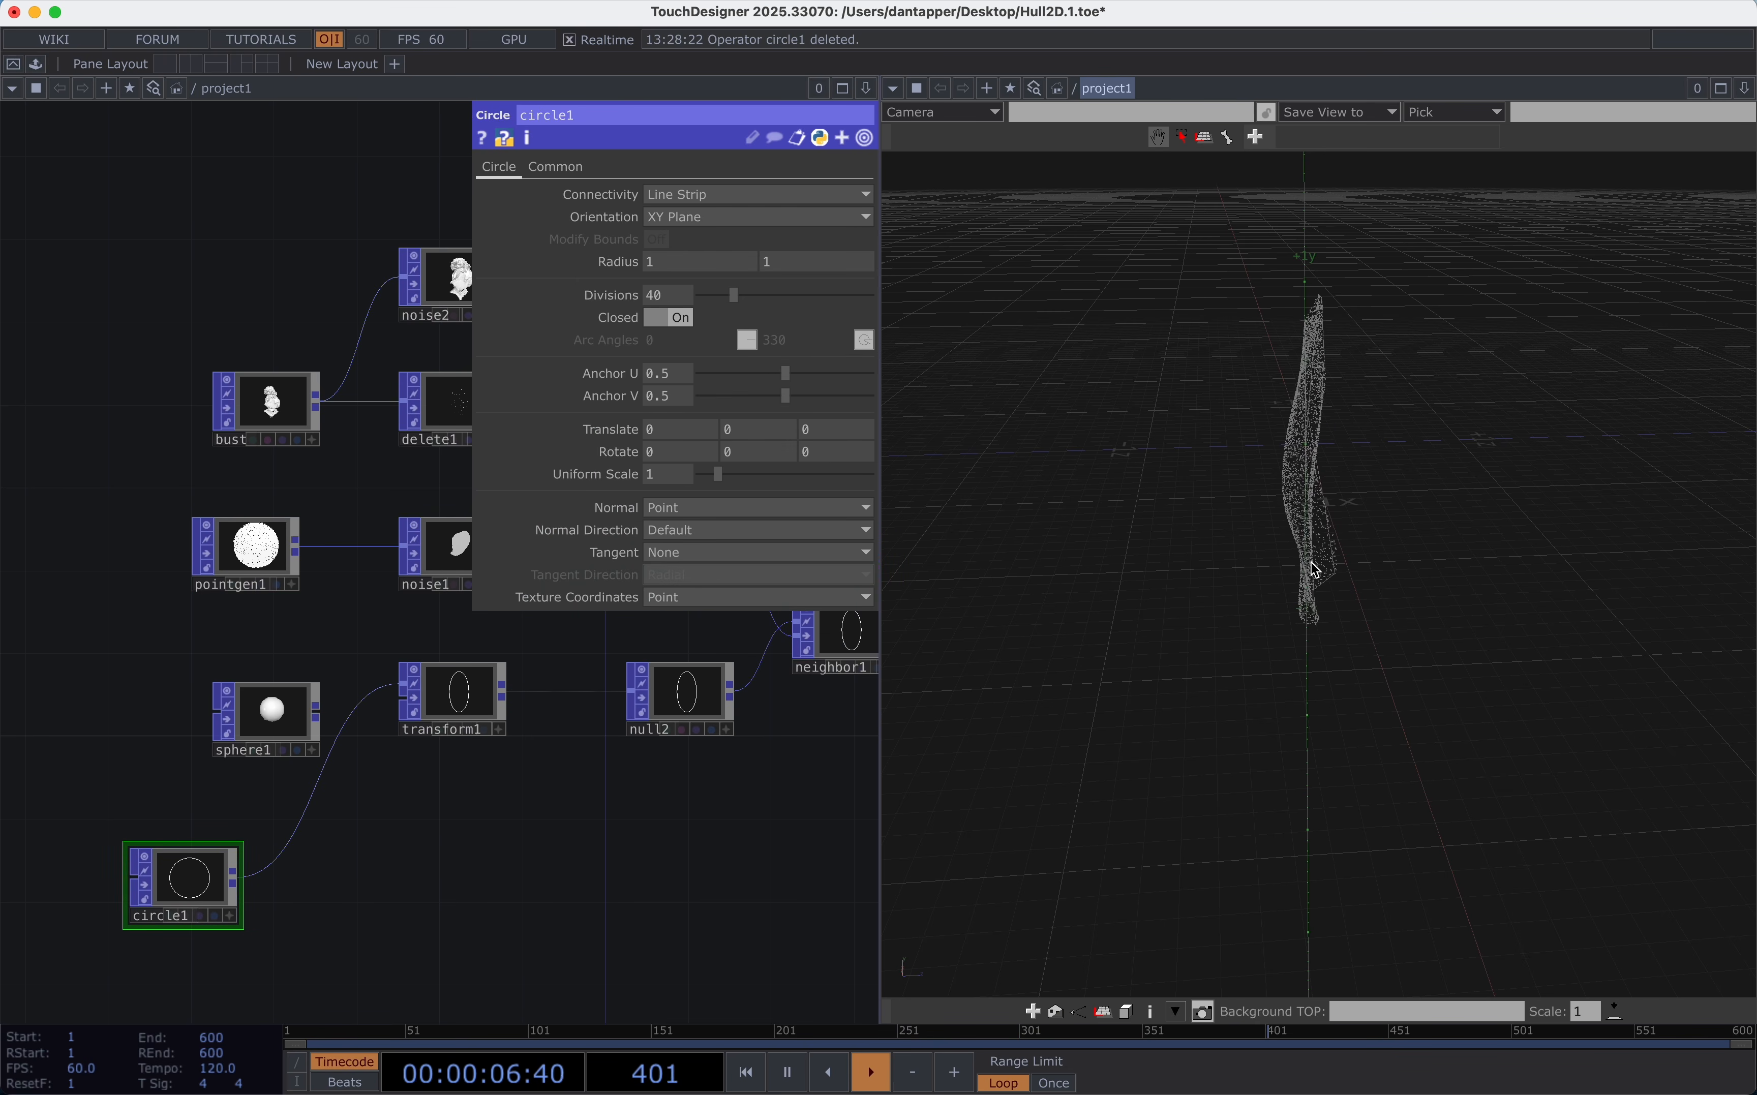
key("h")
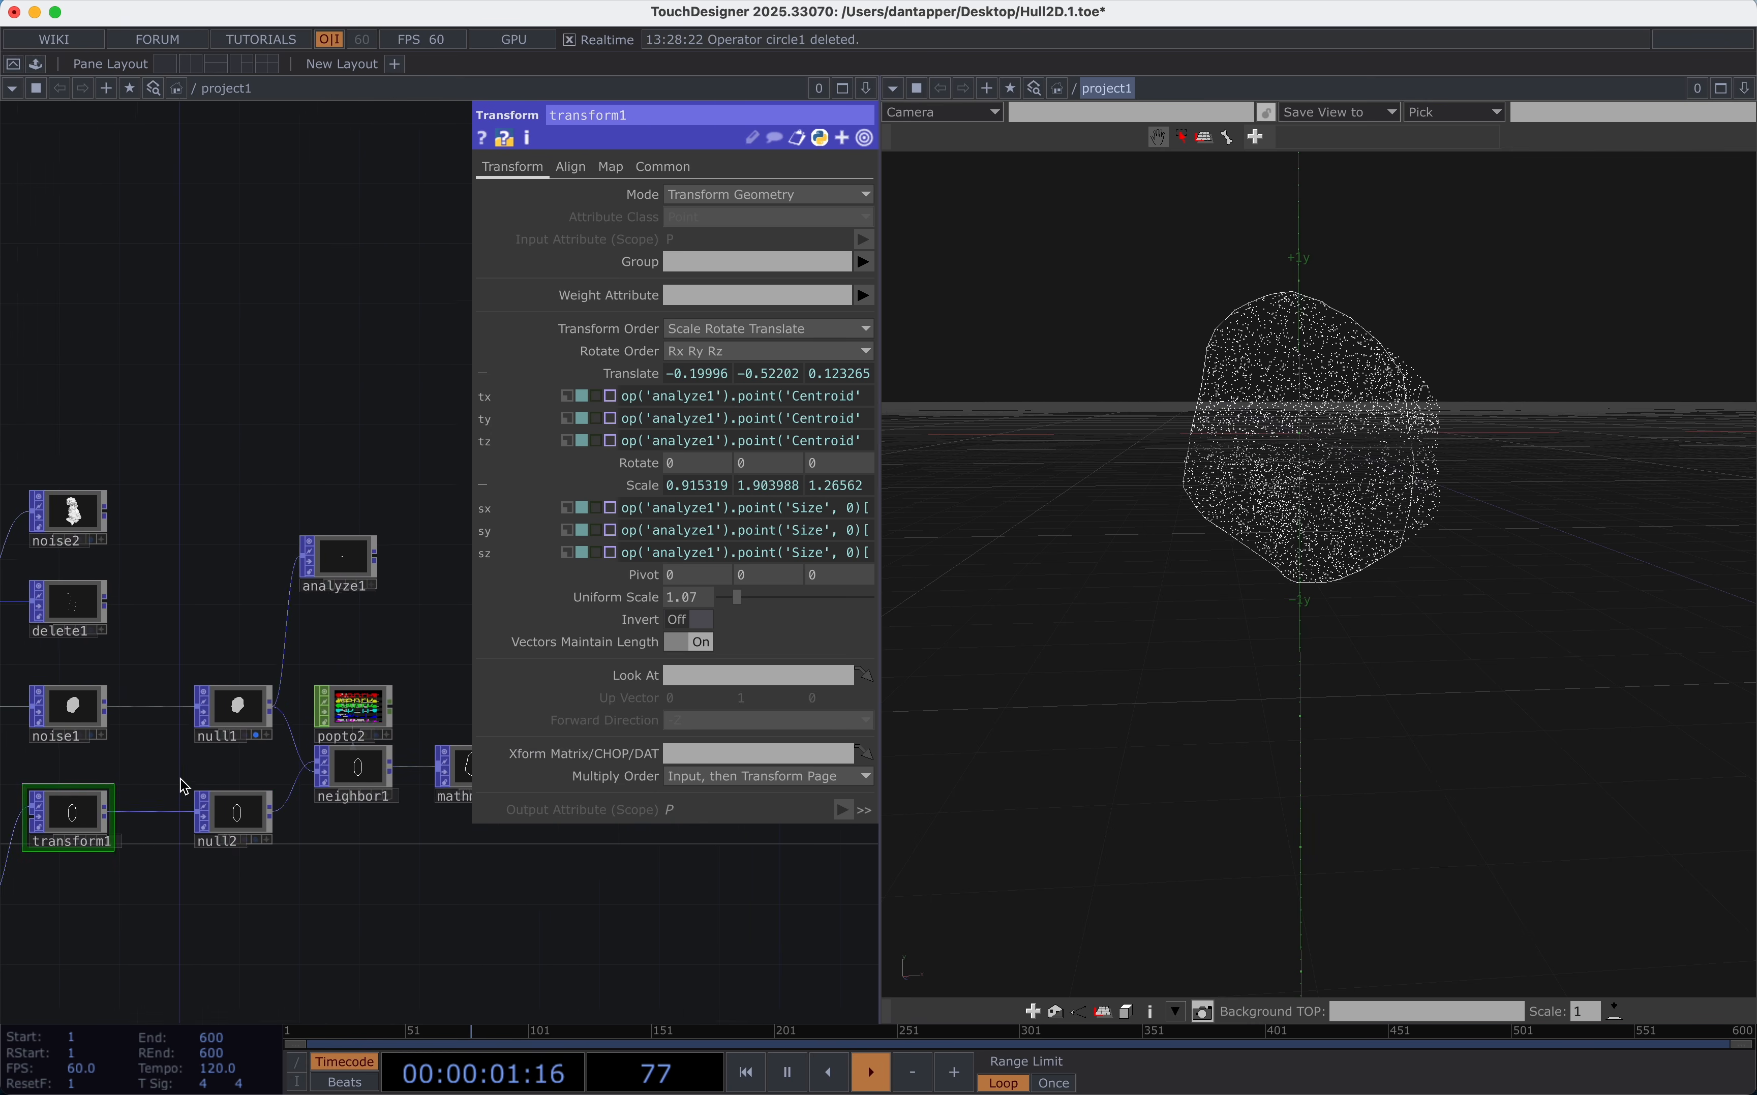
Set neighbor1's Max Neighbors Distance to 1.
left_click_drag(180, 778, 143, 785)
left_click(322, 777)
left_click_drag(851, 235, 889, 225)
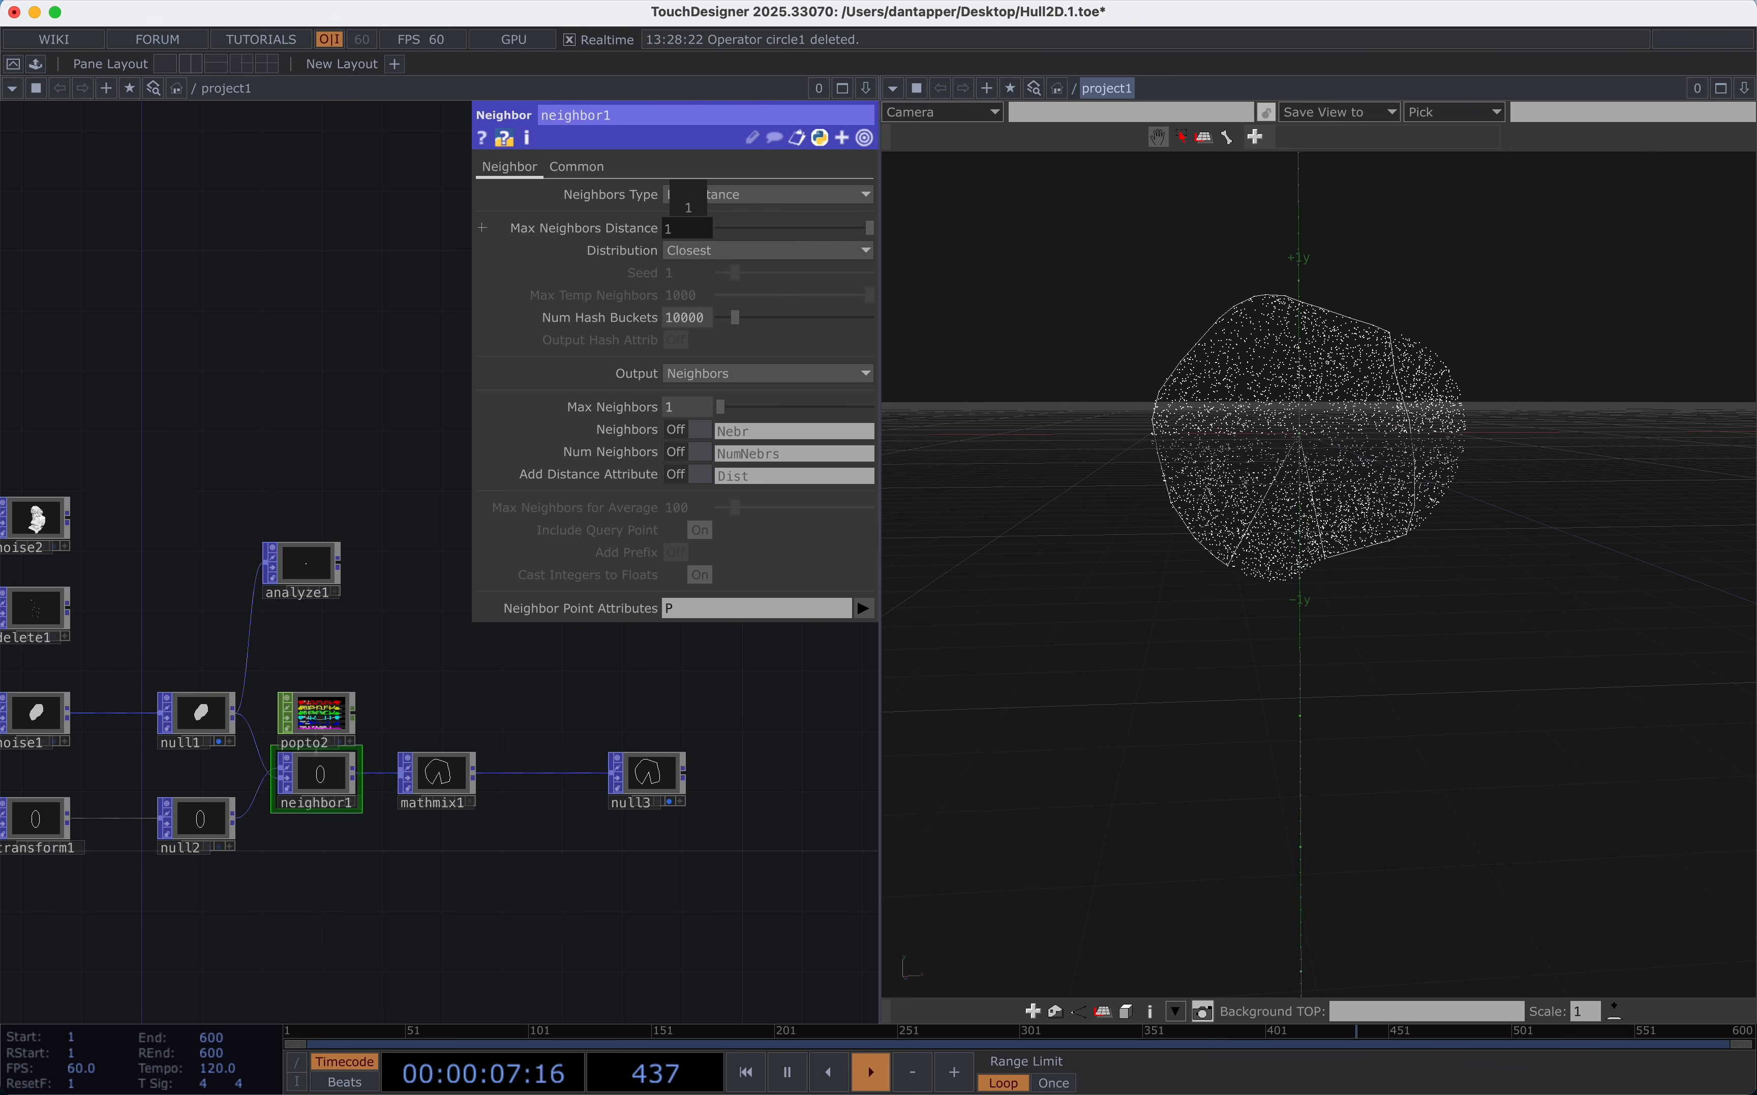
Examine the flat hull outline and its operator chain from pointgen1 and circle1 through to null3.
left_click_drag(270, 747, 534, 745)
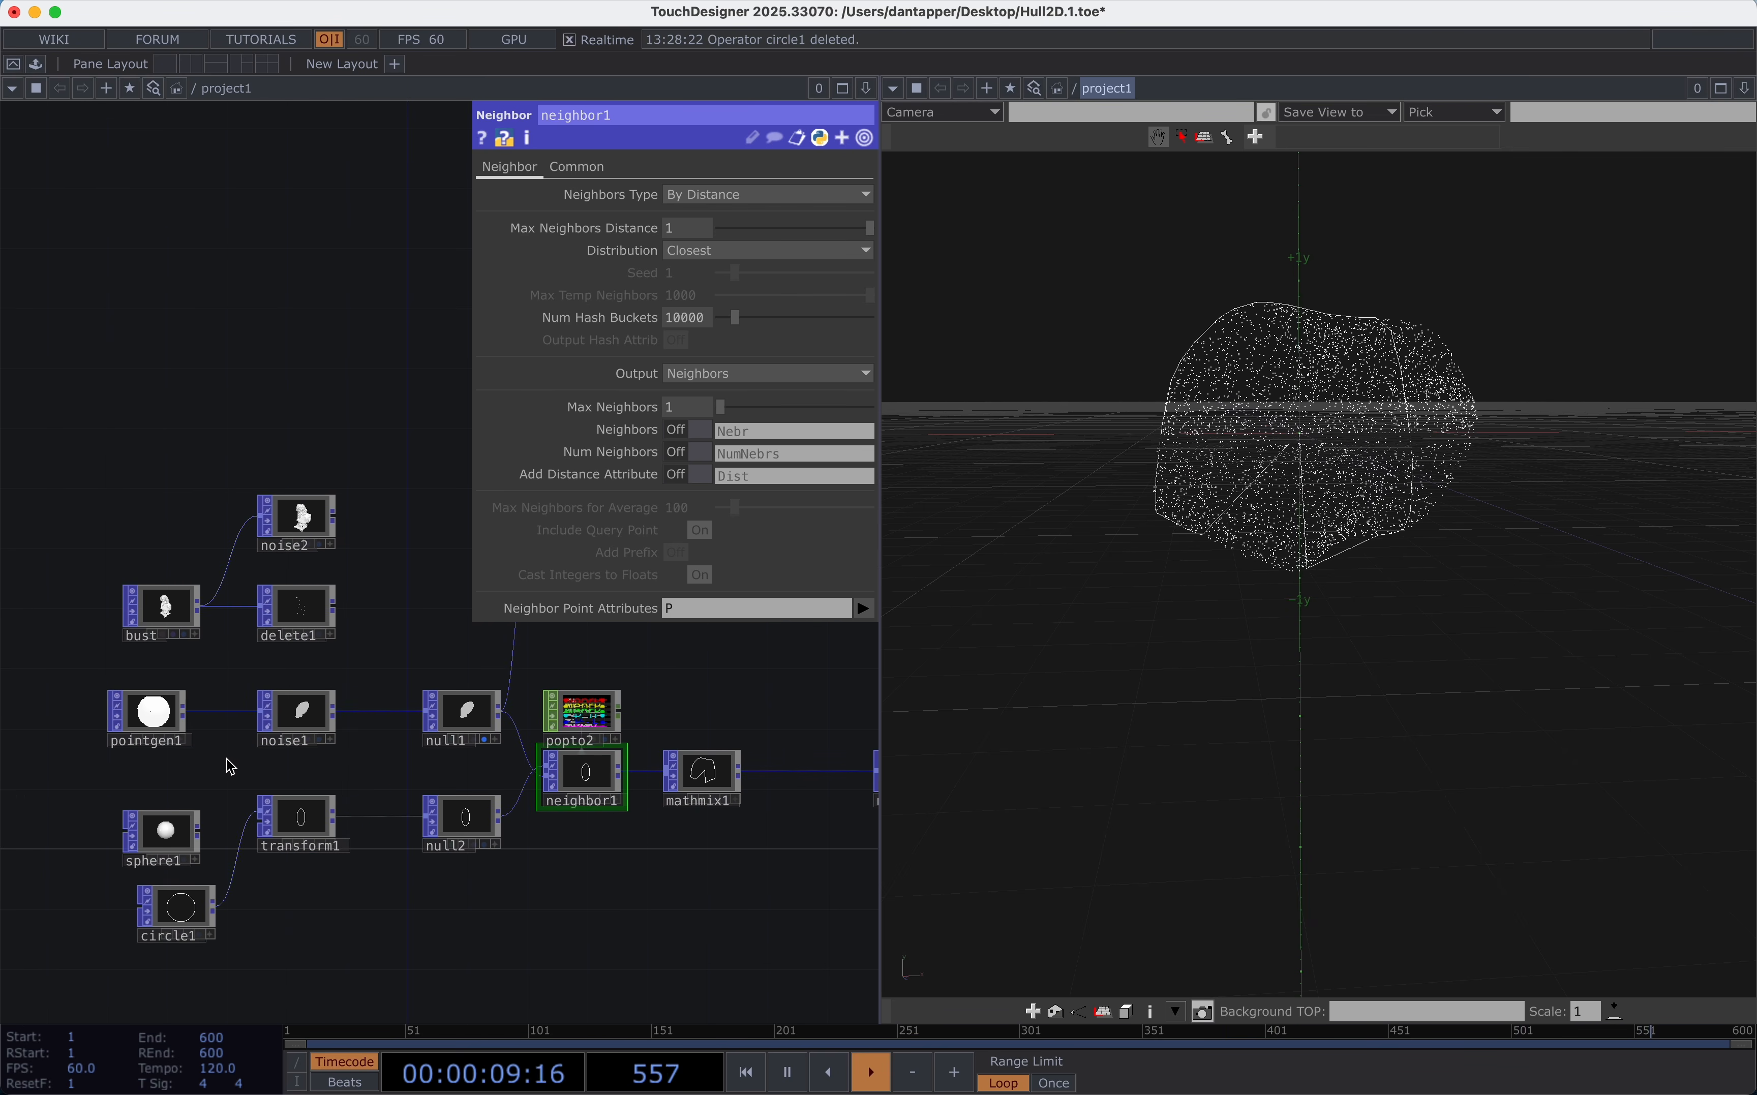
left_click(172, 726)
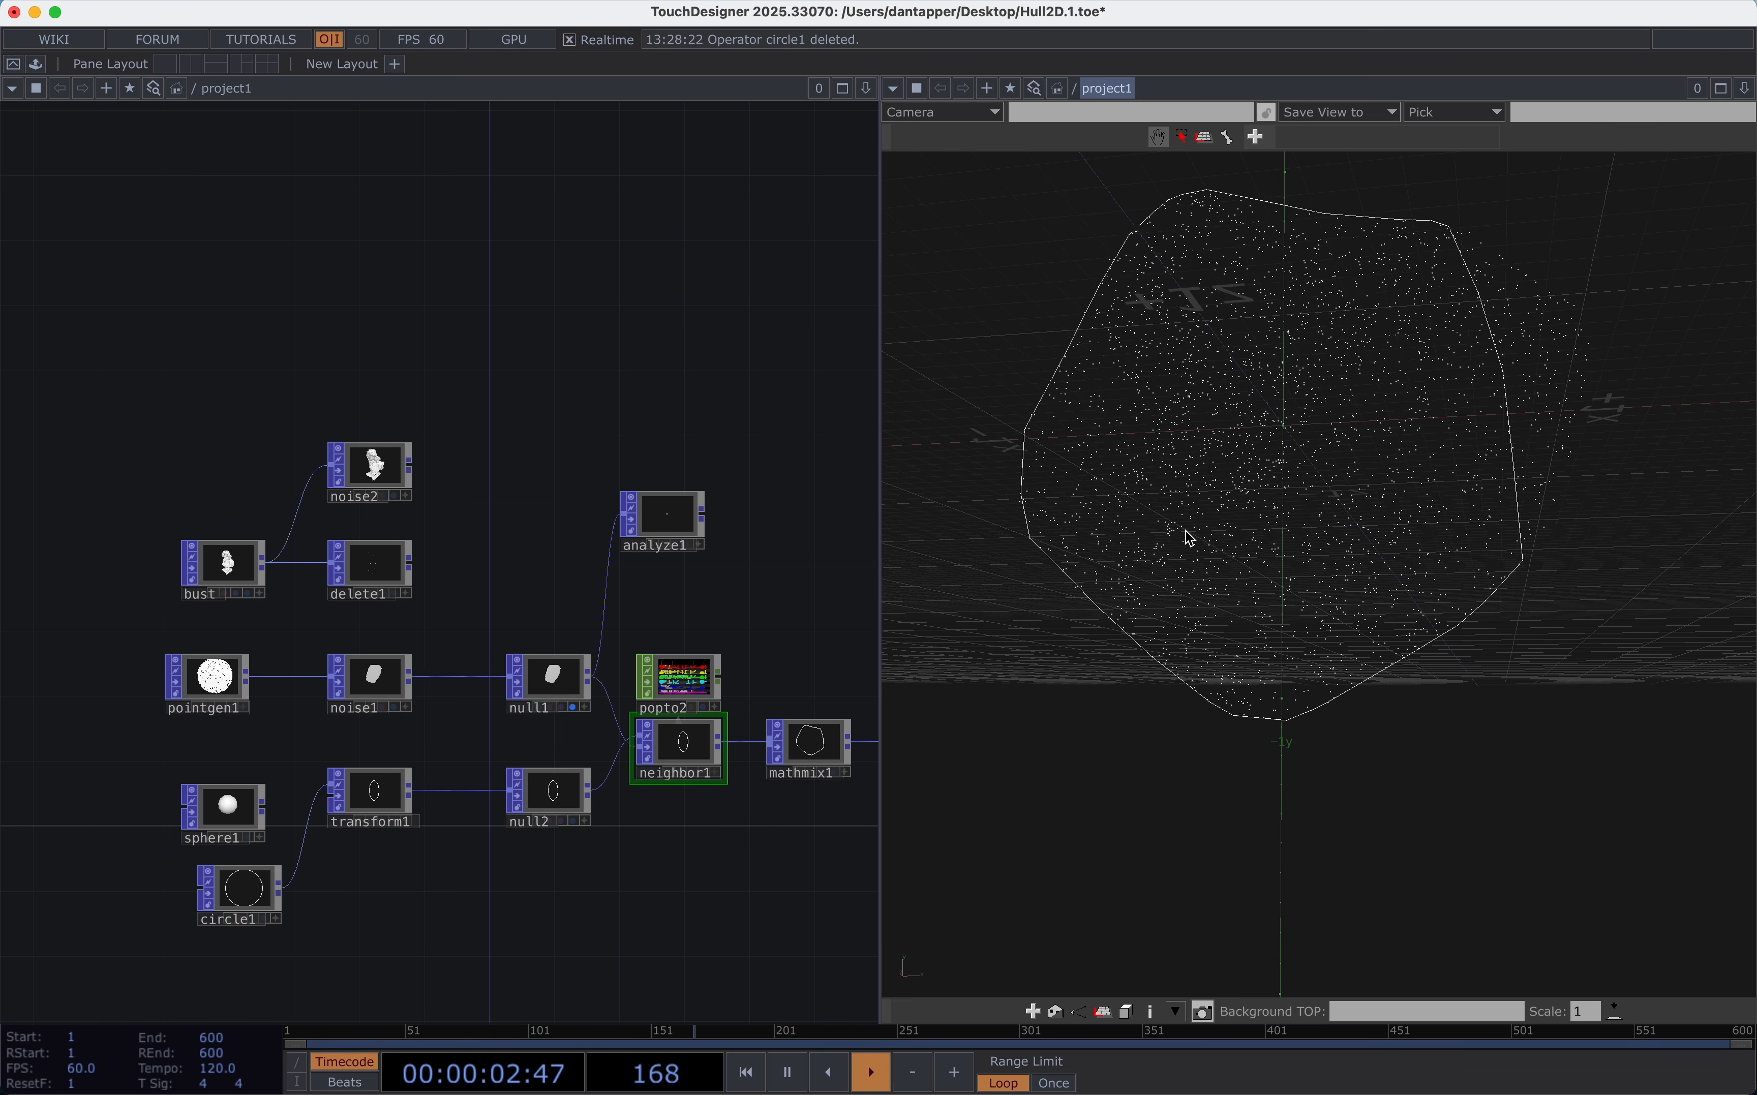
left_click_drag(721, 414, 500, 411)
scroll(589, 531, "down", 5)
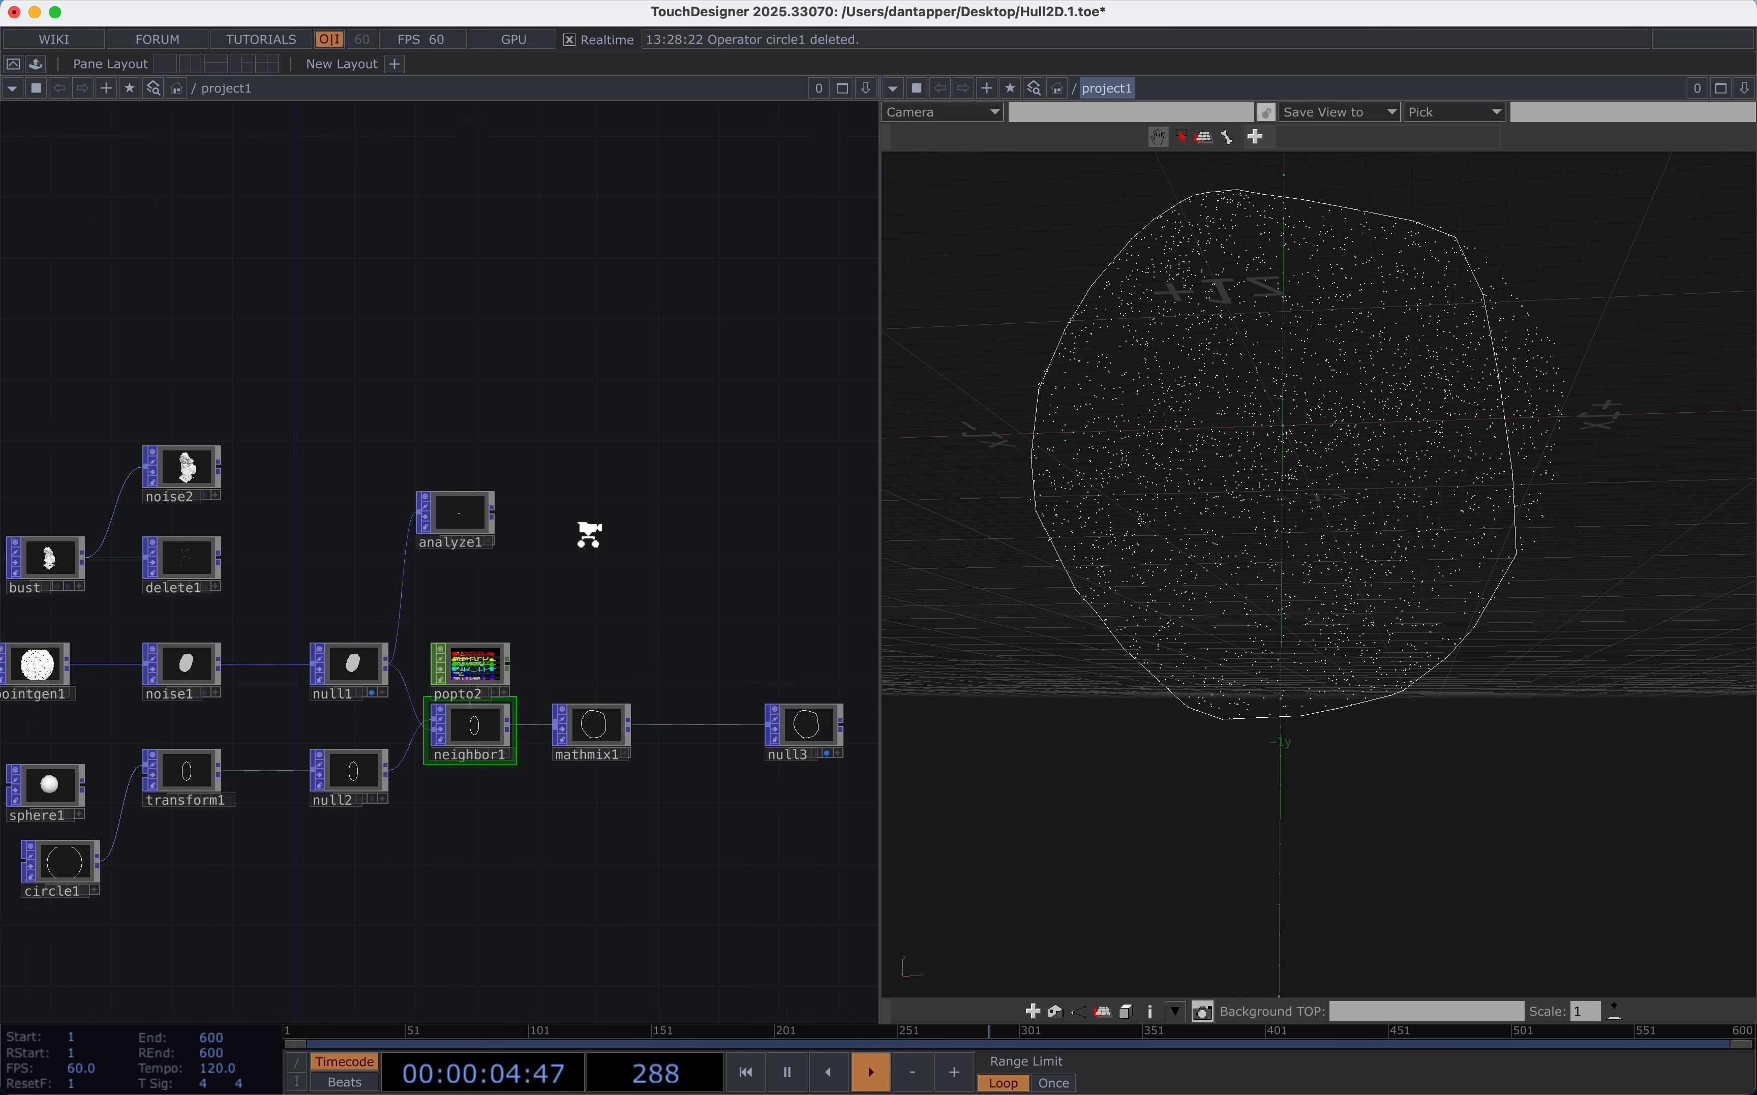
left_click_drag(589, 539, 504, 540)
scroll(609, 667, "up", 5)
left_click_drag(527, 774, 600, 715)
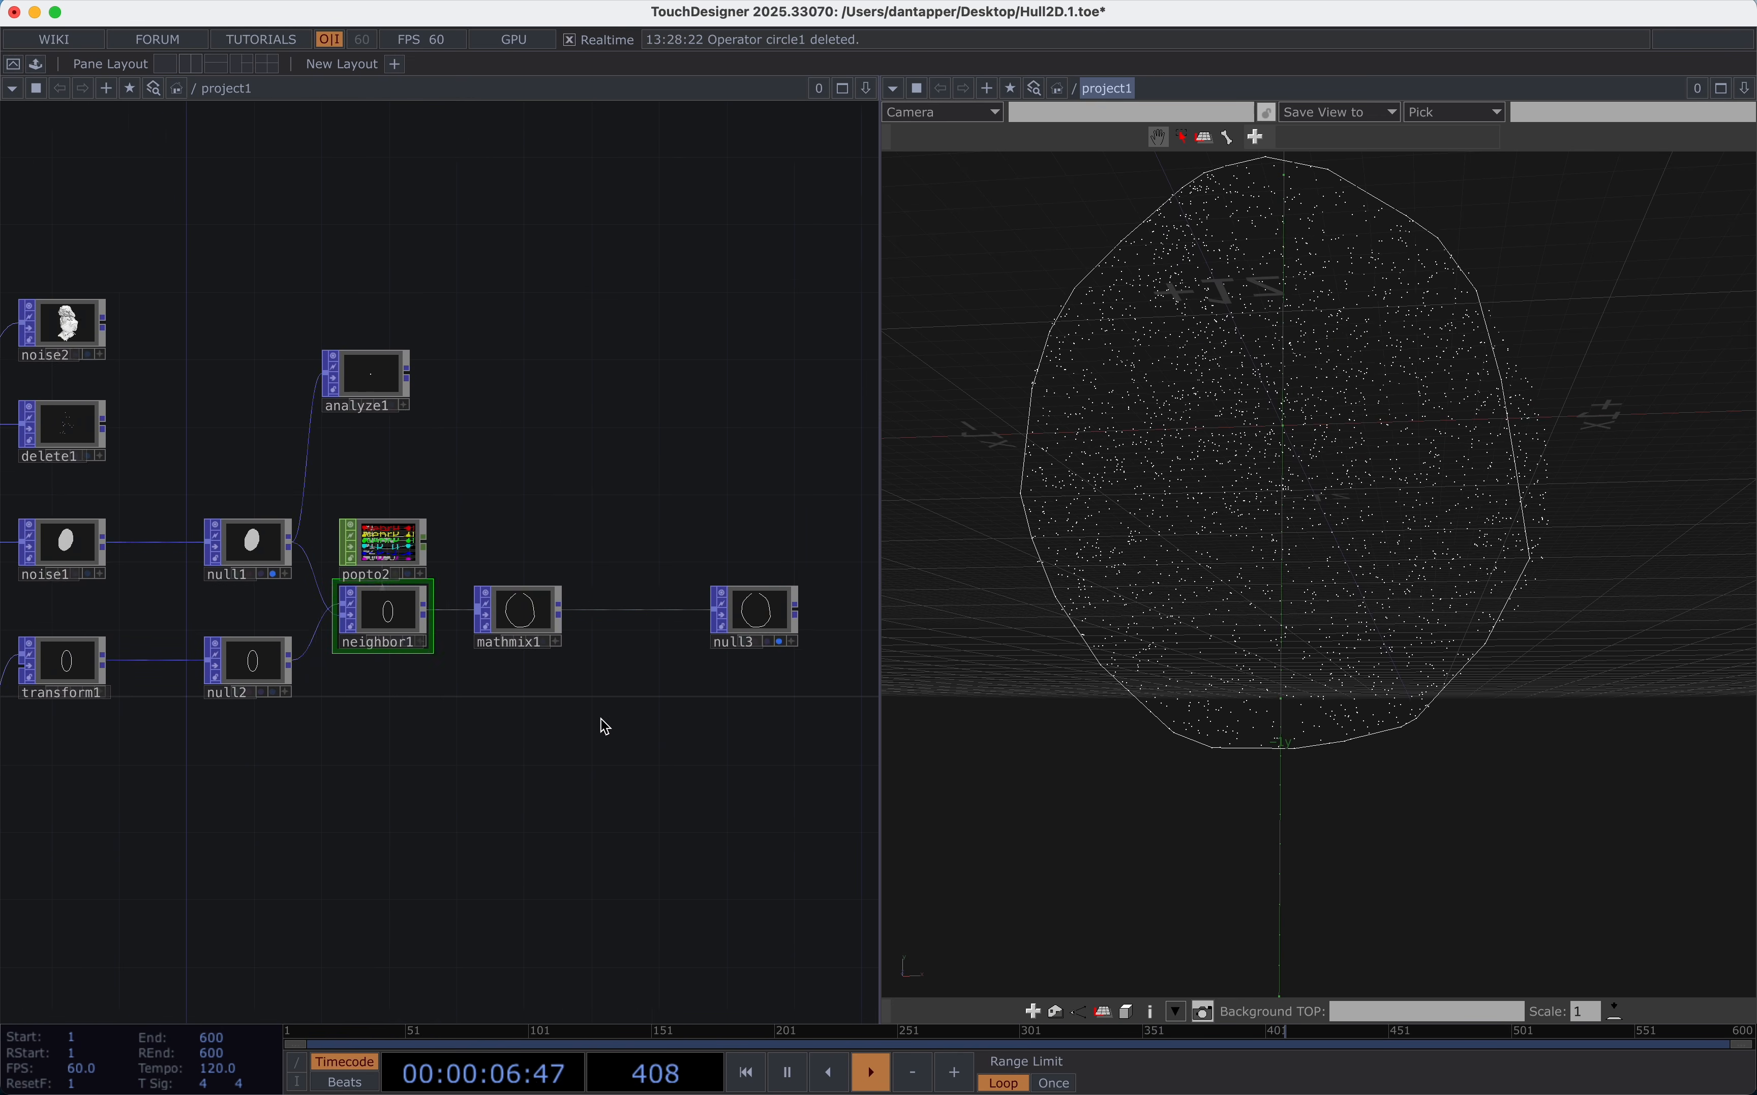
scroll(641, 696, "down", 6)
scroll(237, 731, "up", 7)
scroll(241, 736, "up", 2)
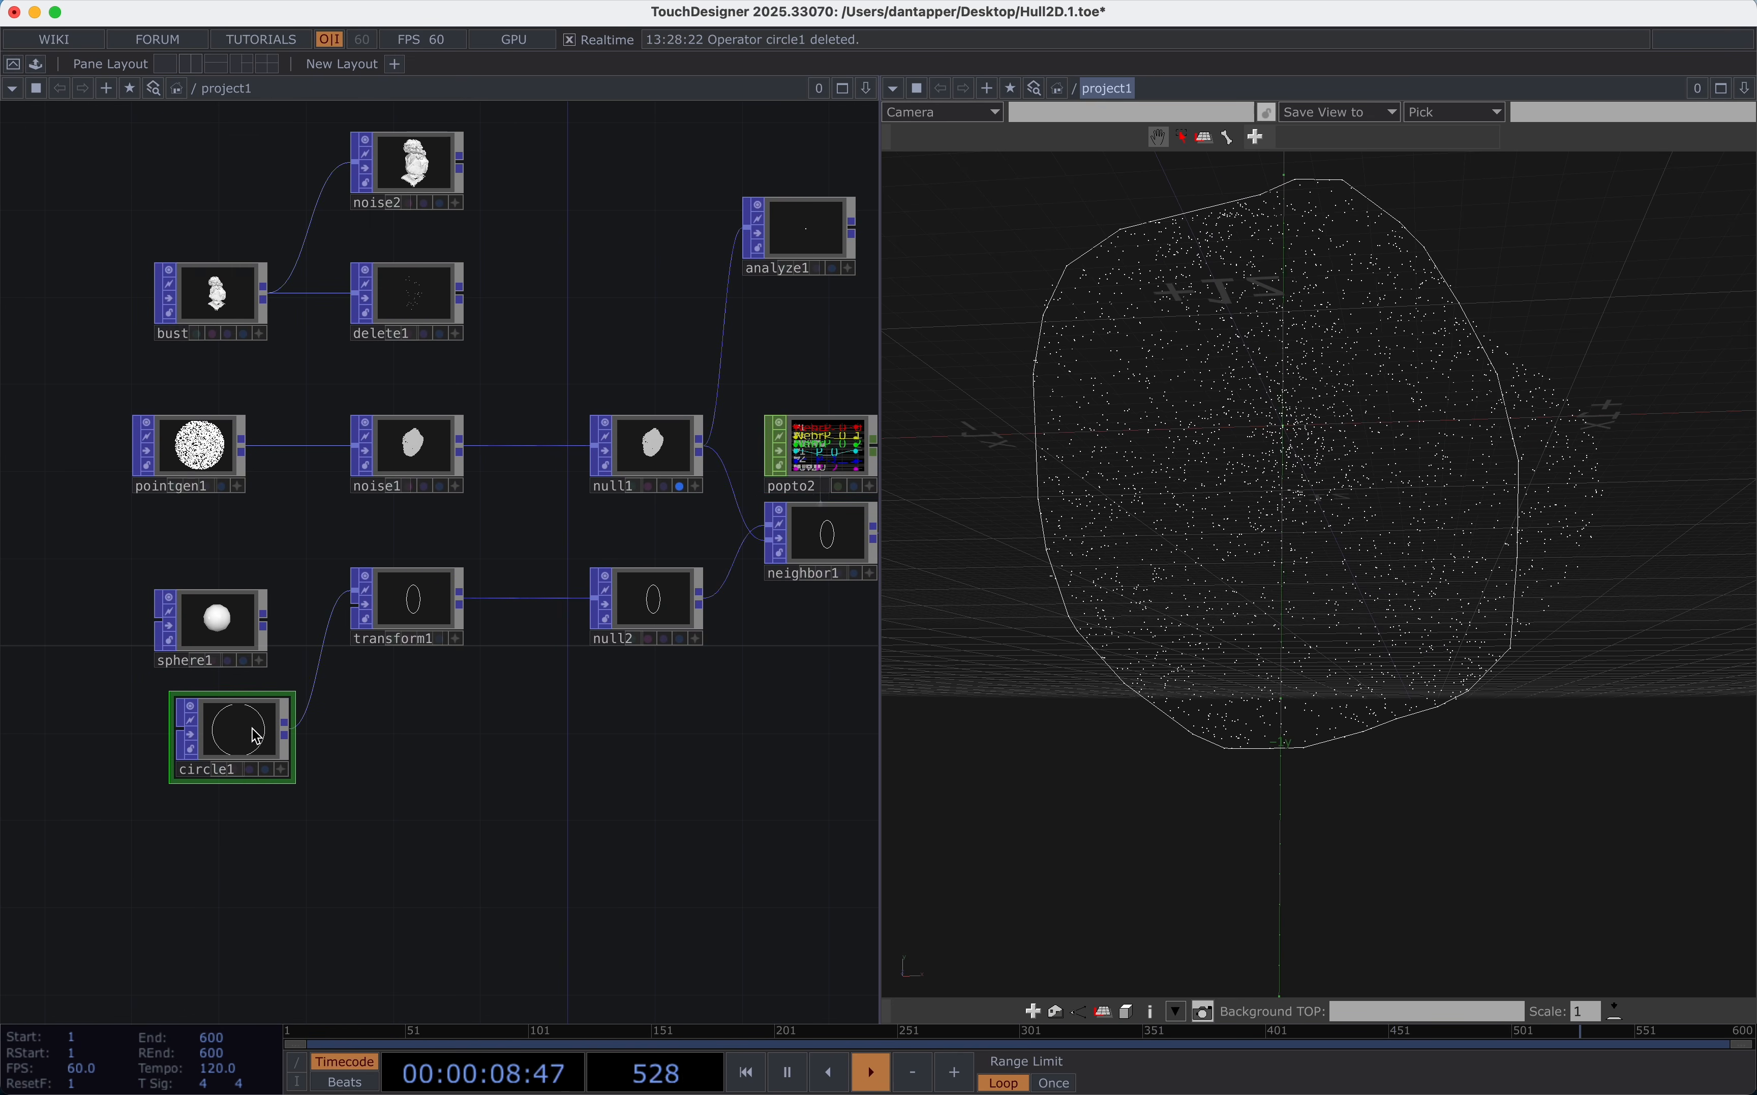
Set circle1's Connectivity to Surface so the flat hull is filled.
key("p")
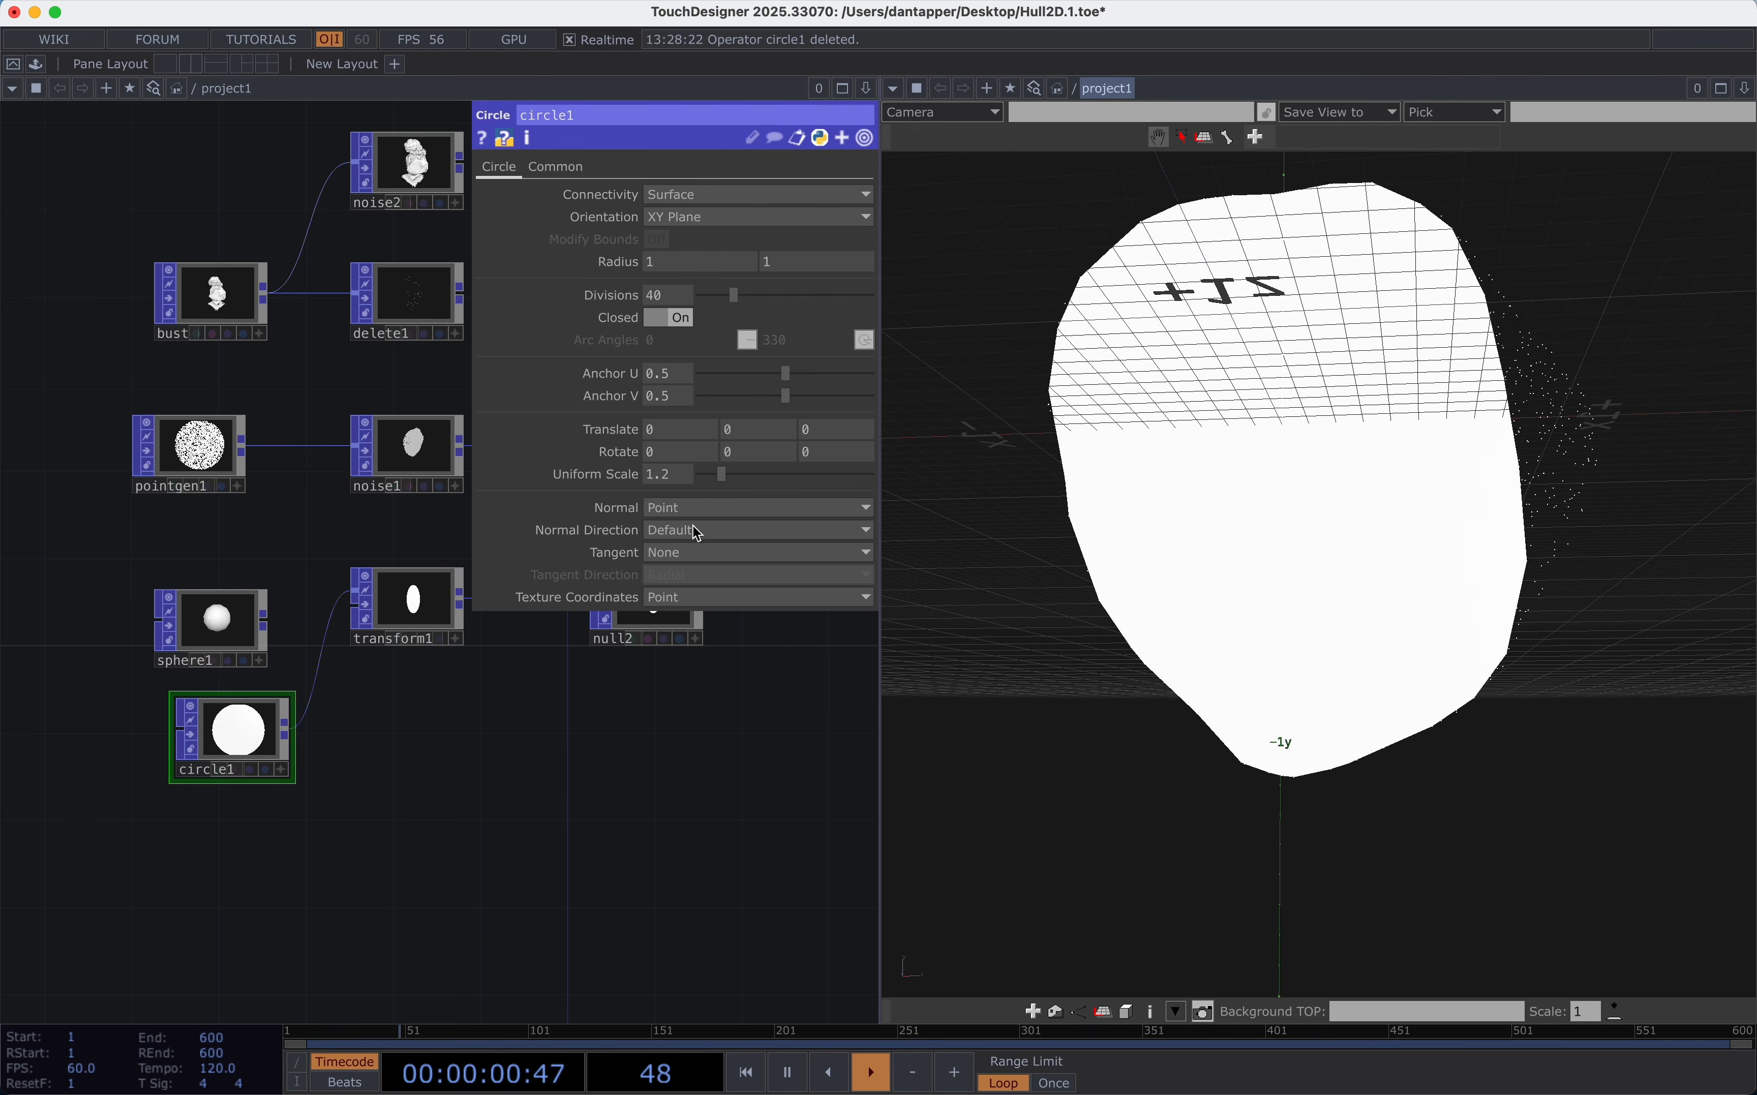
left_click_drag(525, 759, 236, 785)
key("p")
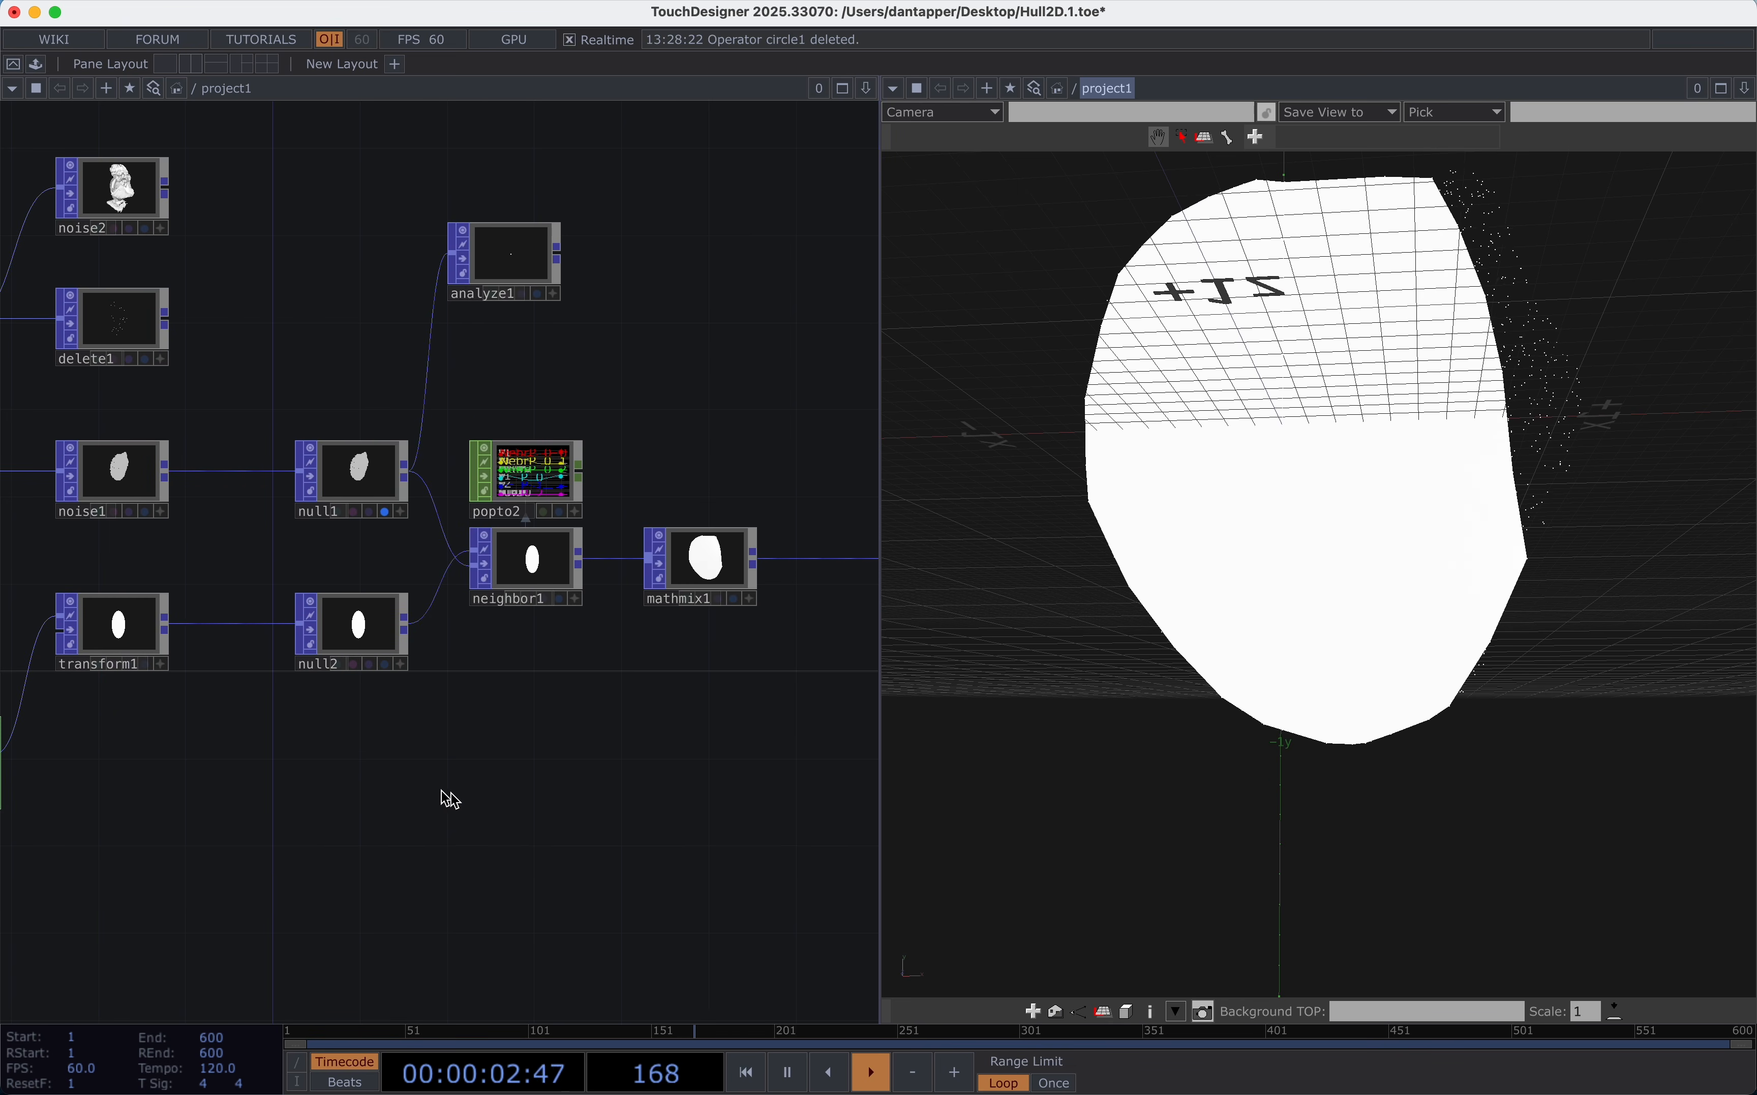
Attach a Render Simple operator to null3's output and place it below null3.
left_click_drag(479, 797, 236, 815)
left_click_drag(616, 358, 343, 359)
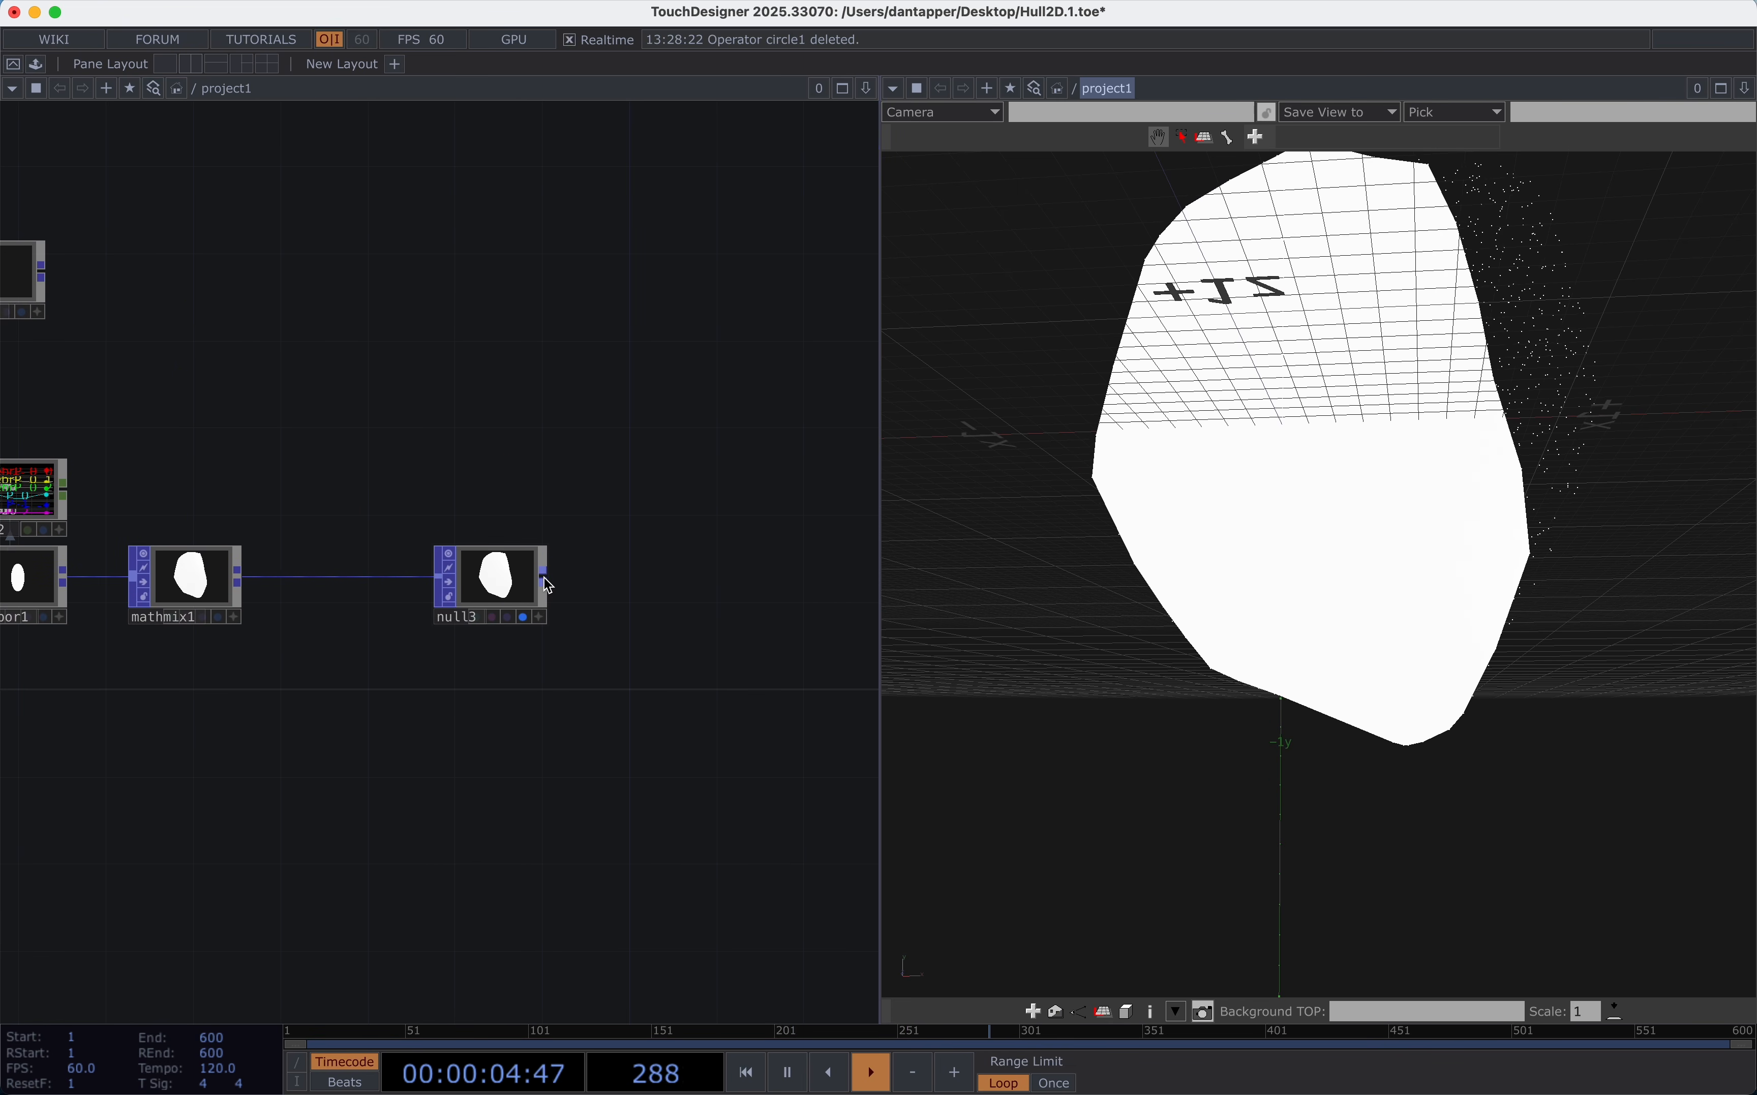
left_click(656, 585)
left_click(337, 318)
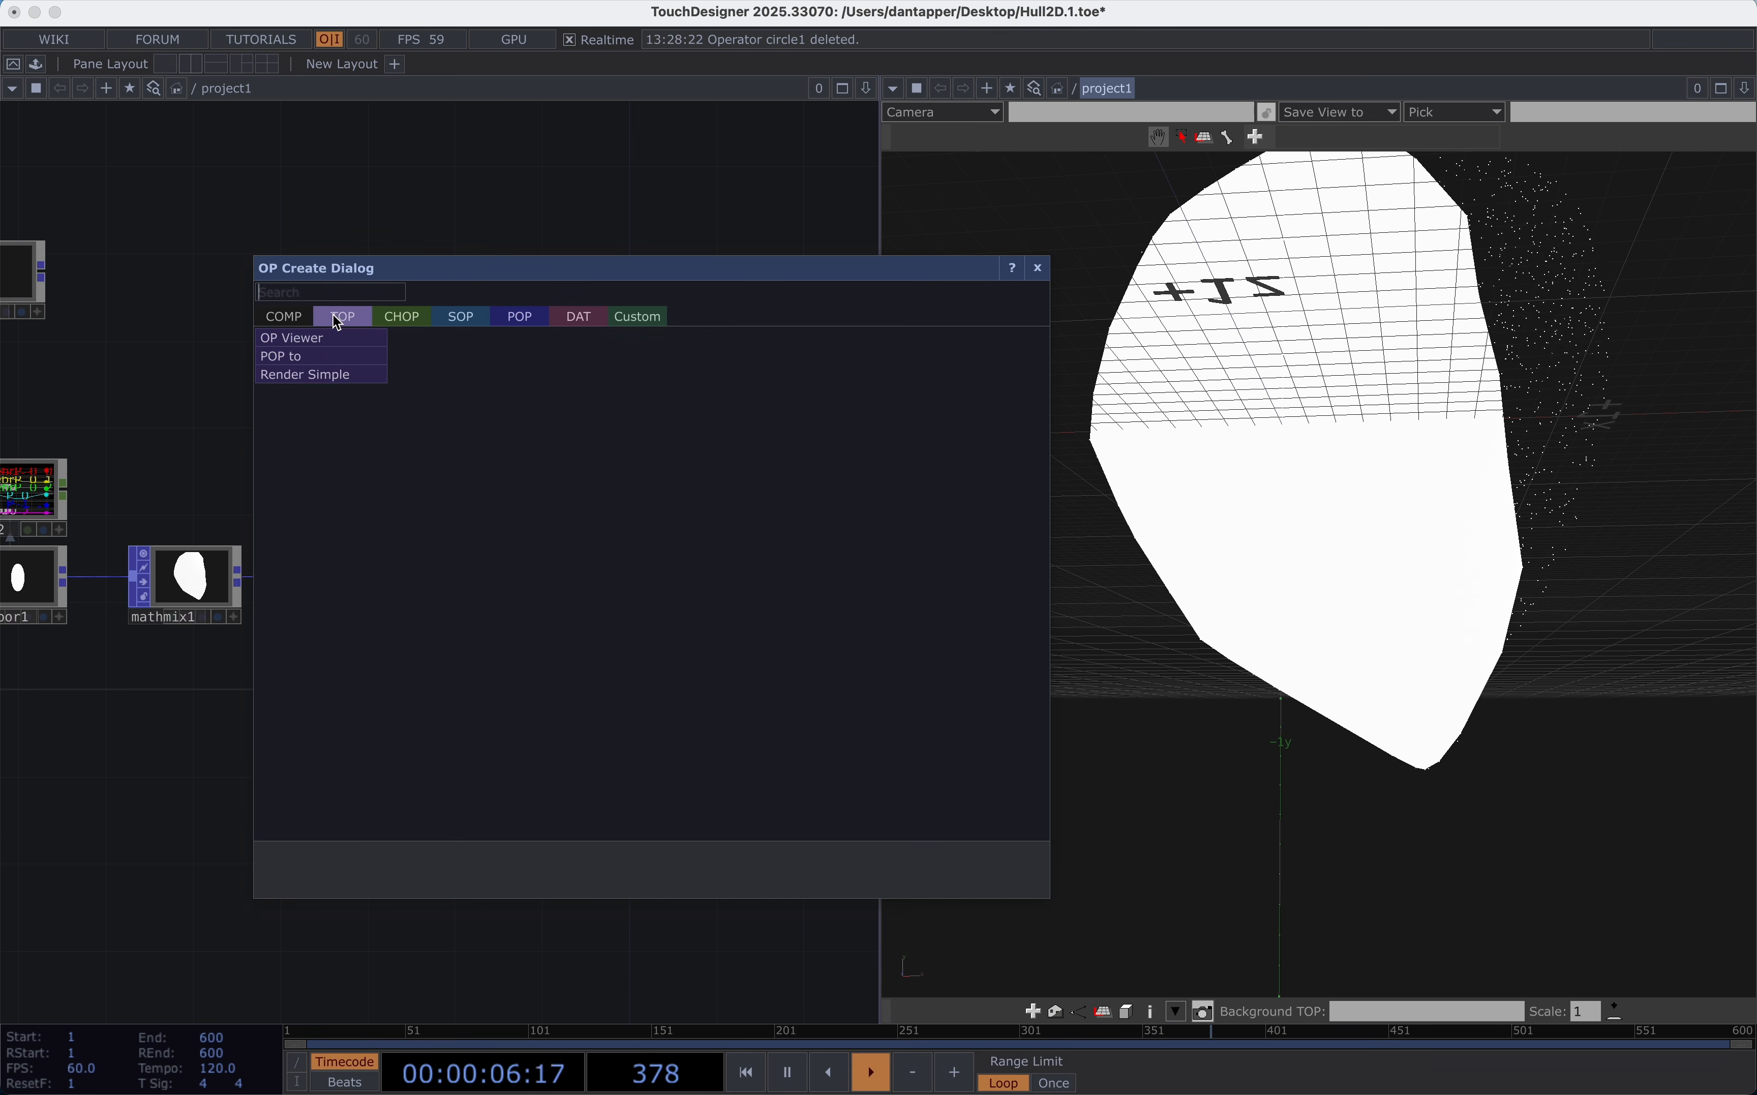
left_click(321, 382)
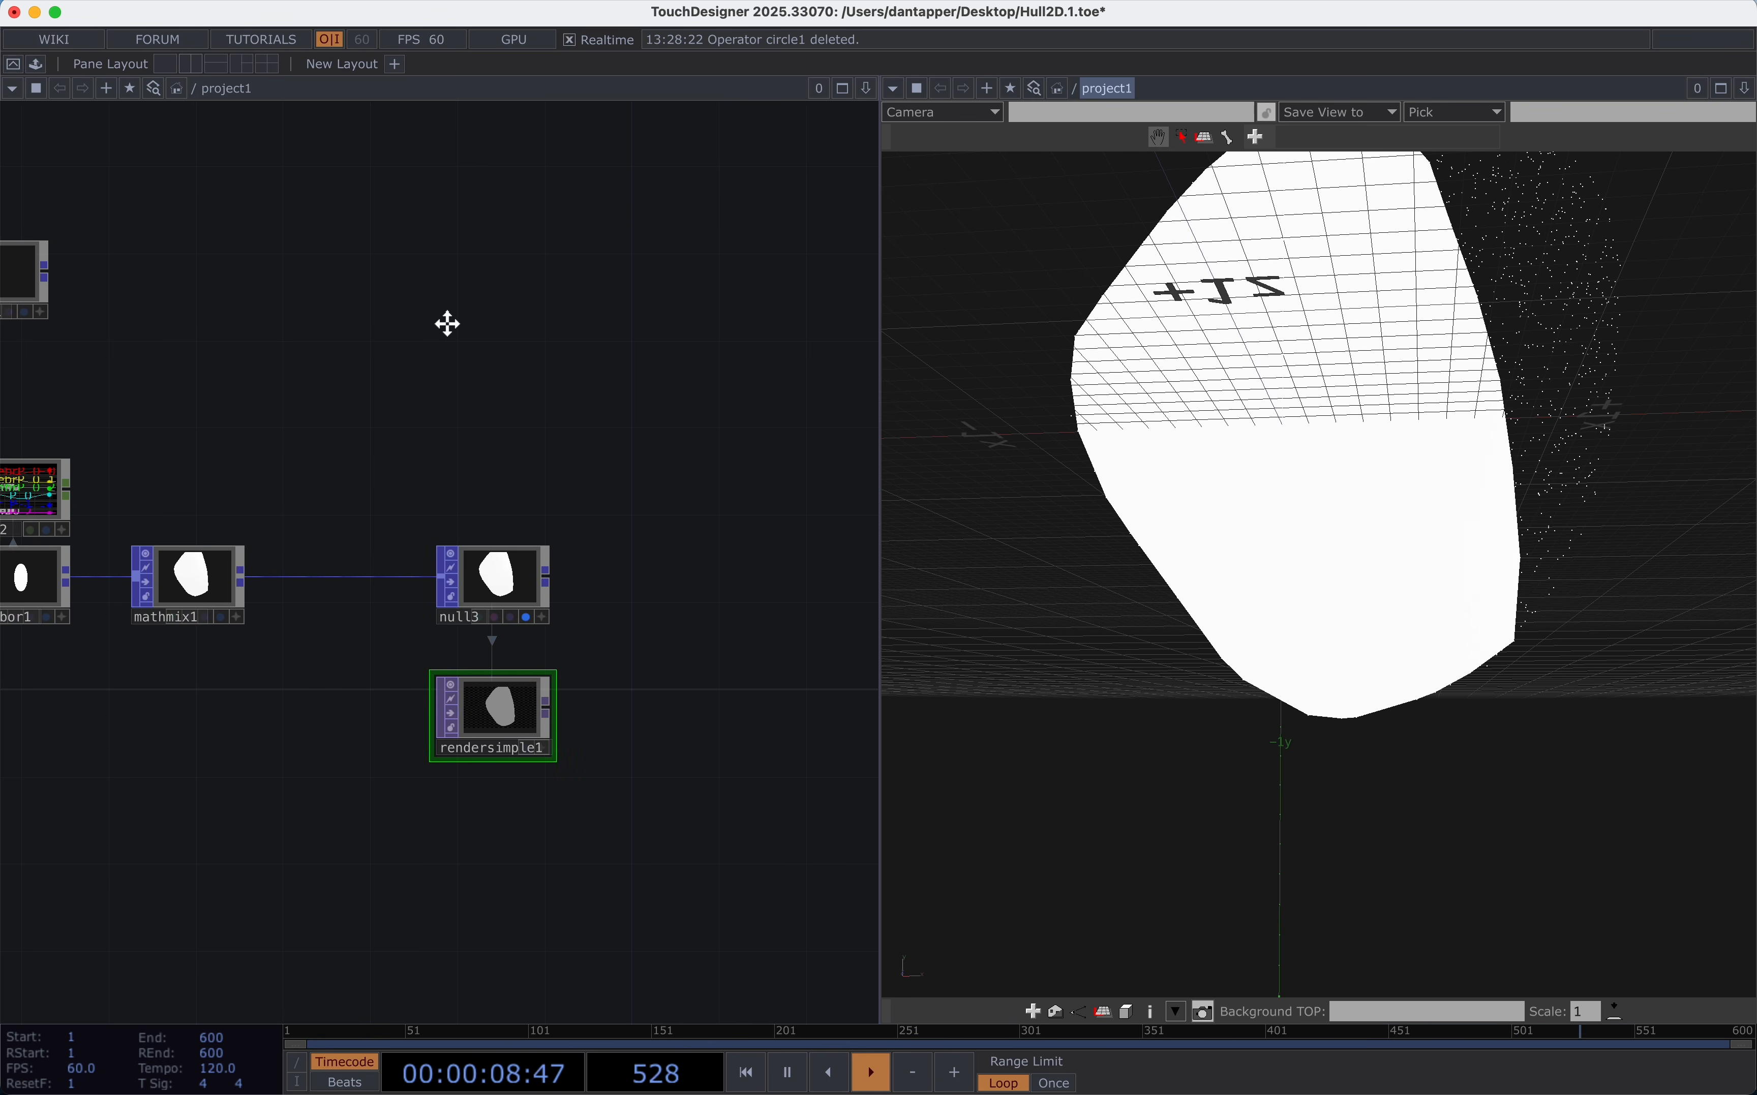
Attach a Render Simple operator to noise1's output.
left_click_drag(447, 323, 763, 322)
scroll(513, 500, "down", 3)
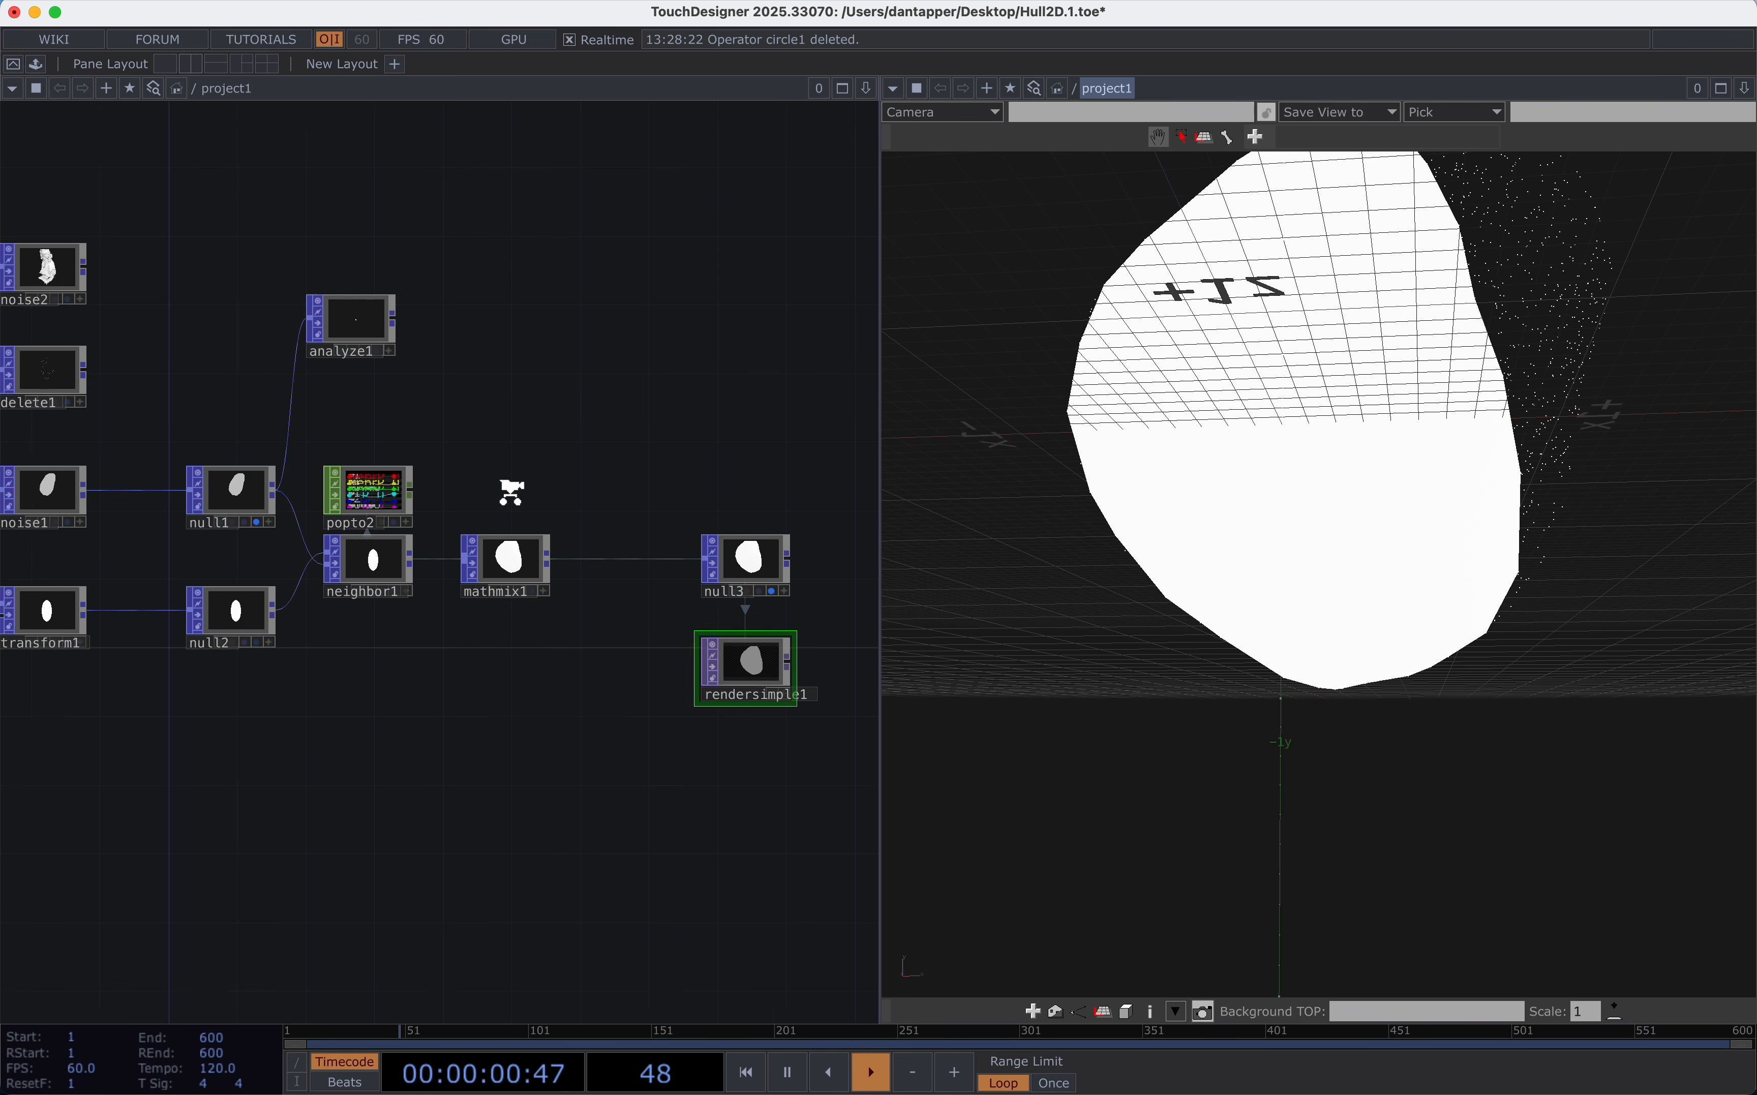
scroll(169, 502, "up", 5)
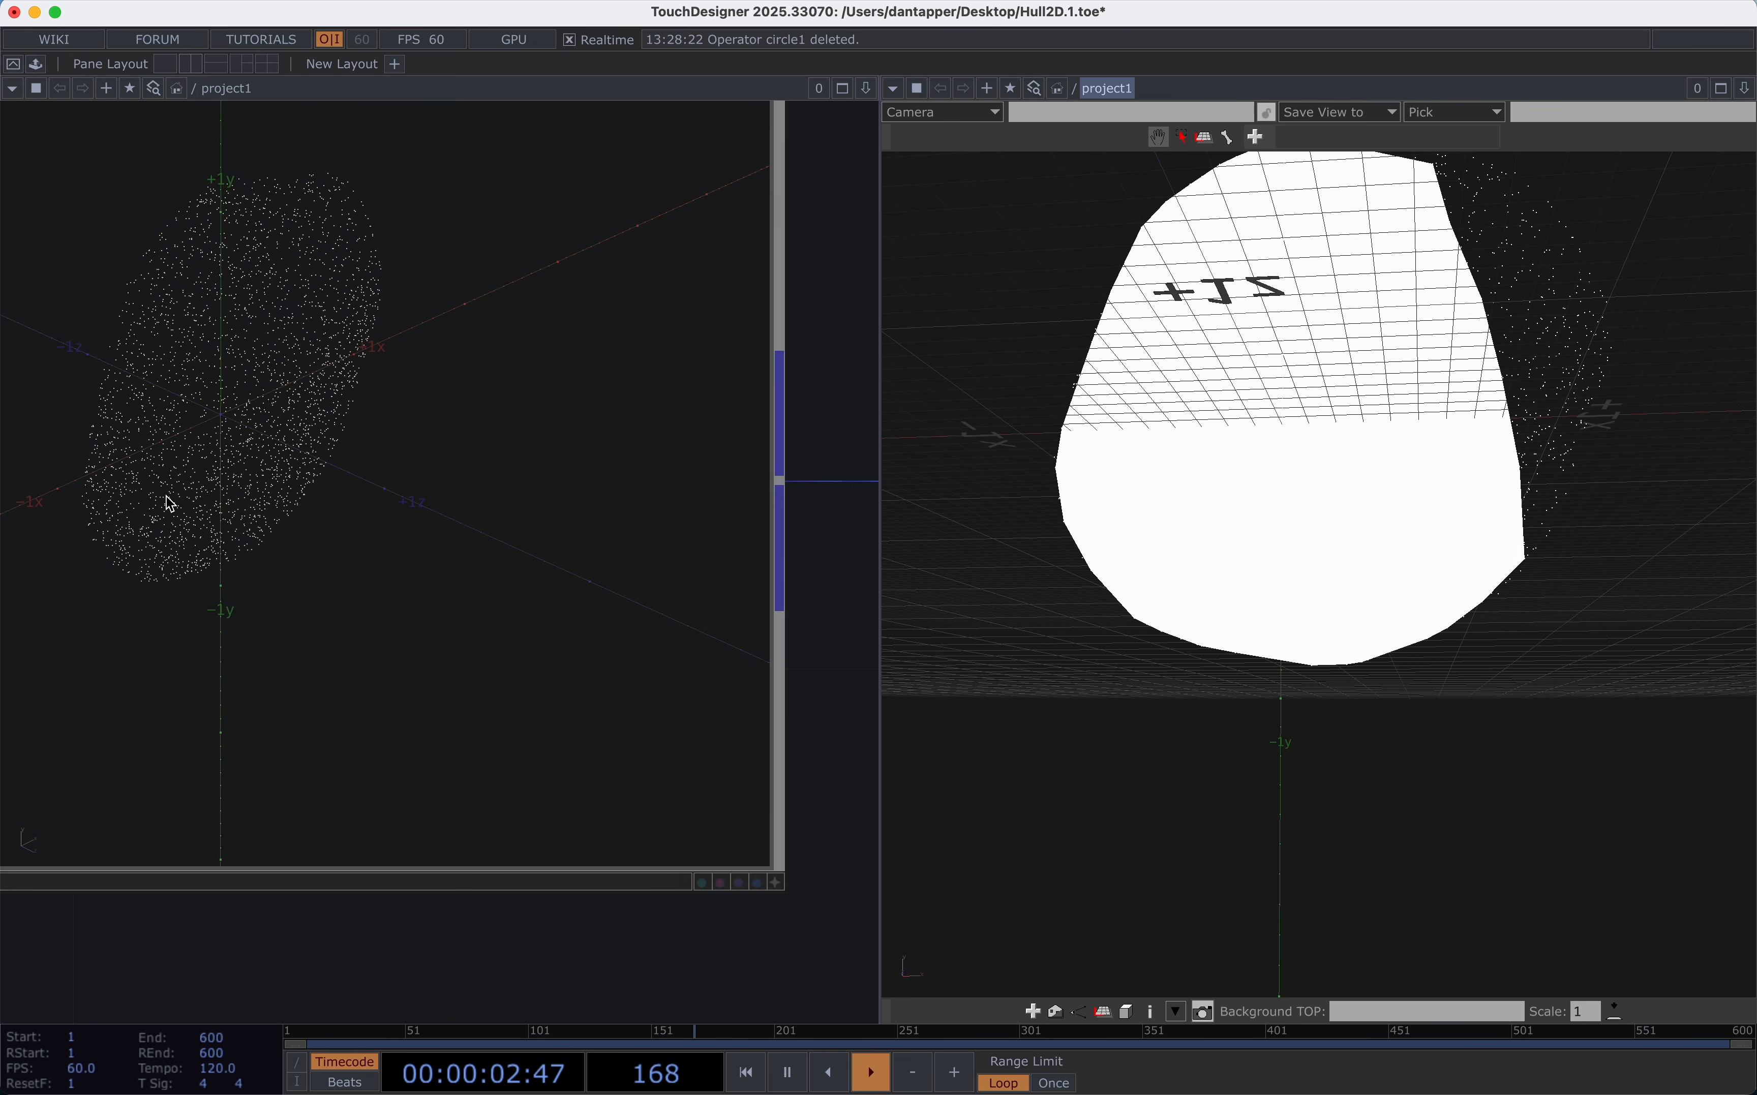
scroll(177, 490, "down", 3)
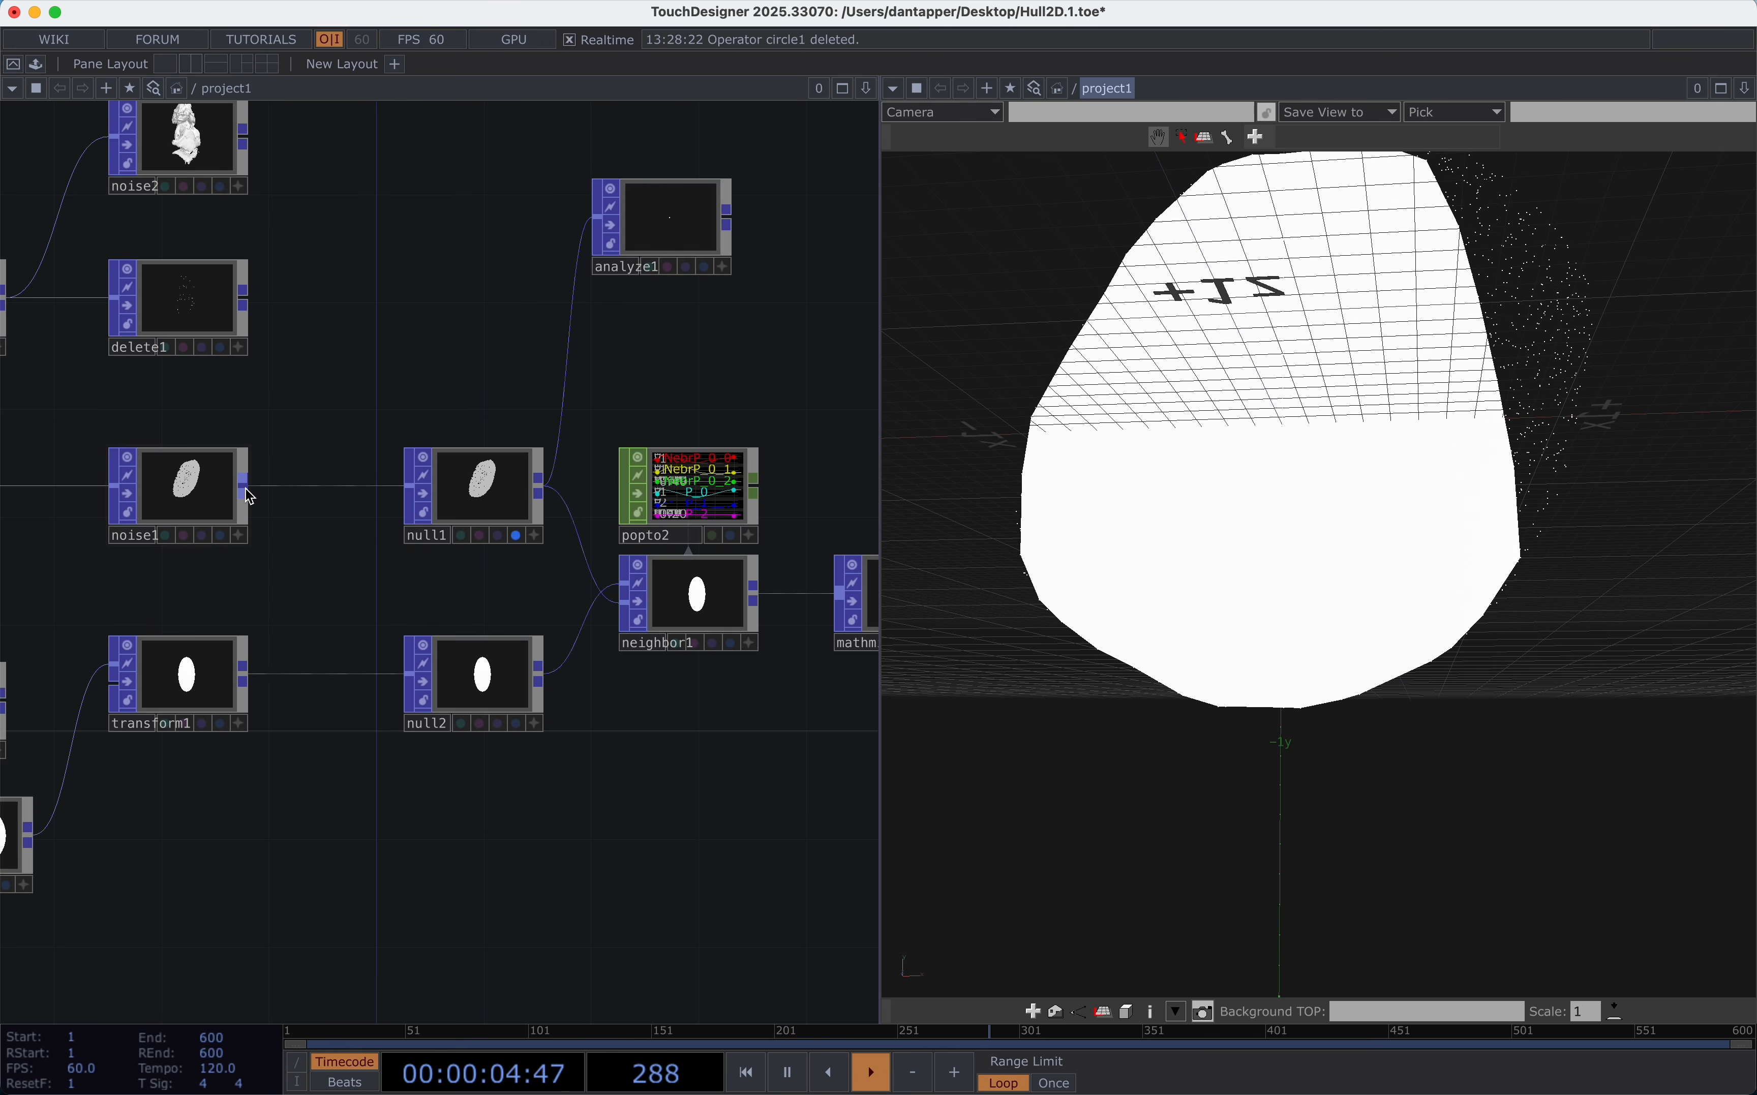
left_click(793, 351)
type("re")
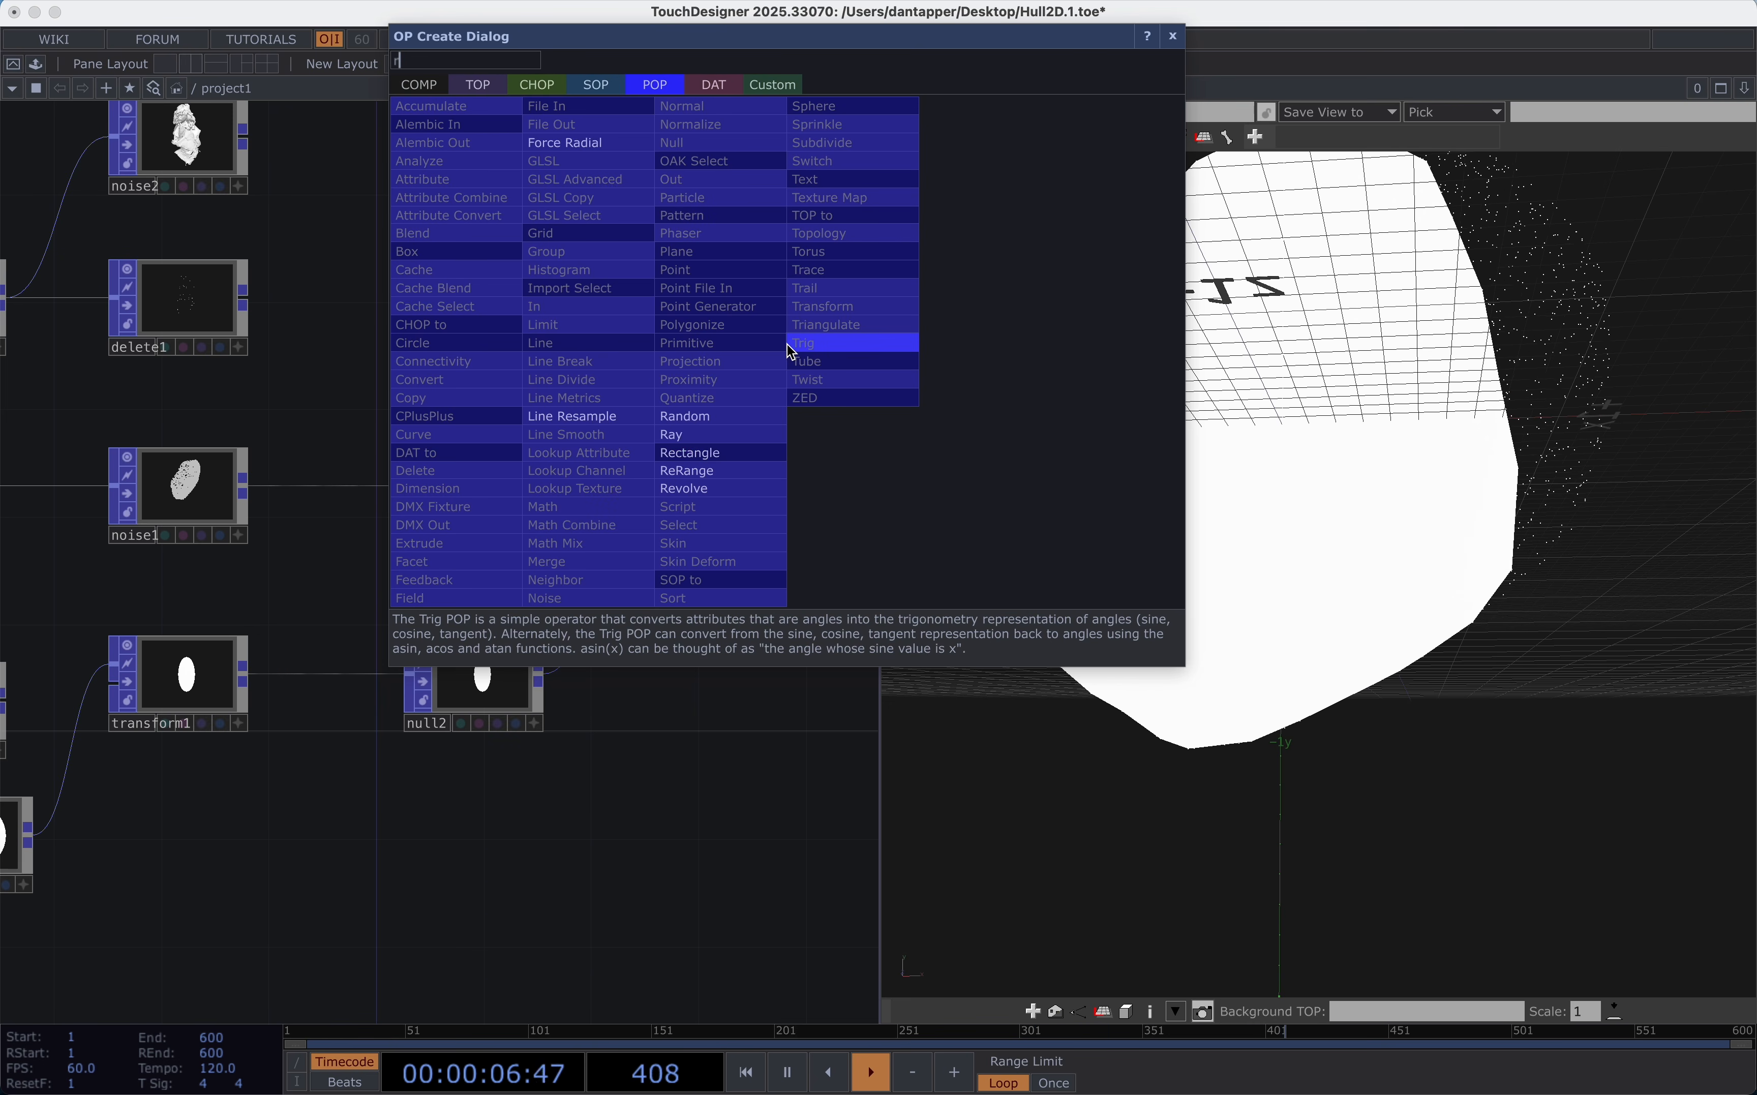
left_click(476, 87)
left_click(441, 142)
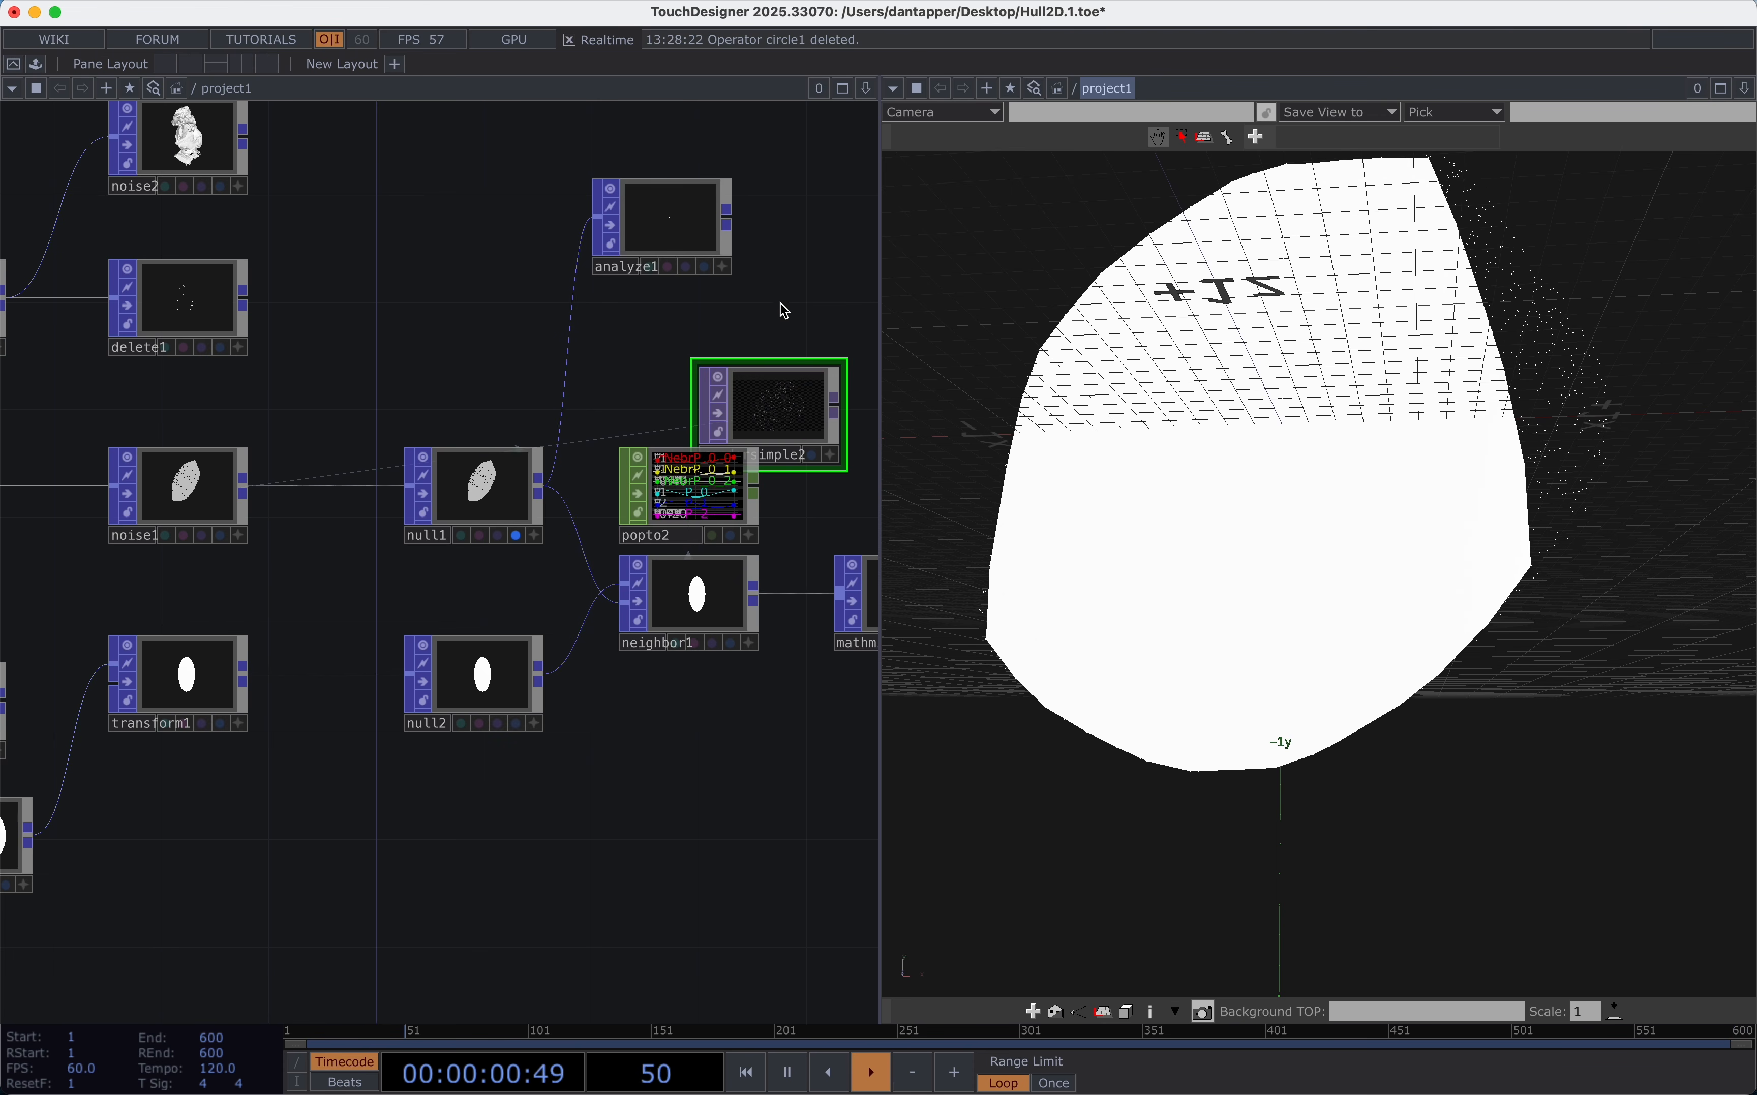
Move rendersimple2 across the network and place it directly below rendersimple1.
left_click_drag(780, 302, 459, 263)
left_click_drag(462, 367, 811, 367)
left_click_drag(749, 566, 213, 575)
left_click_drag(346, 389, 507, 873)
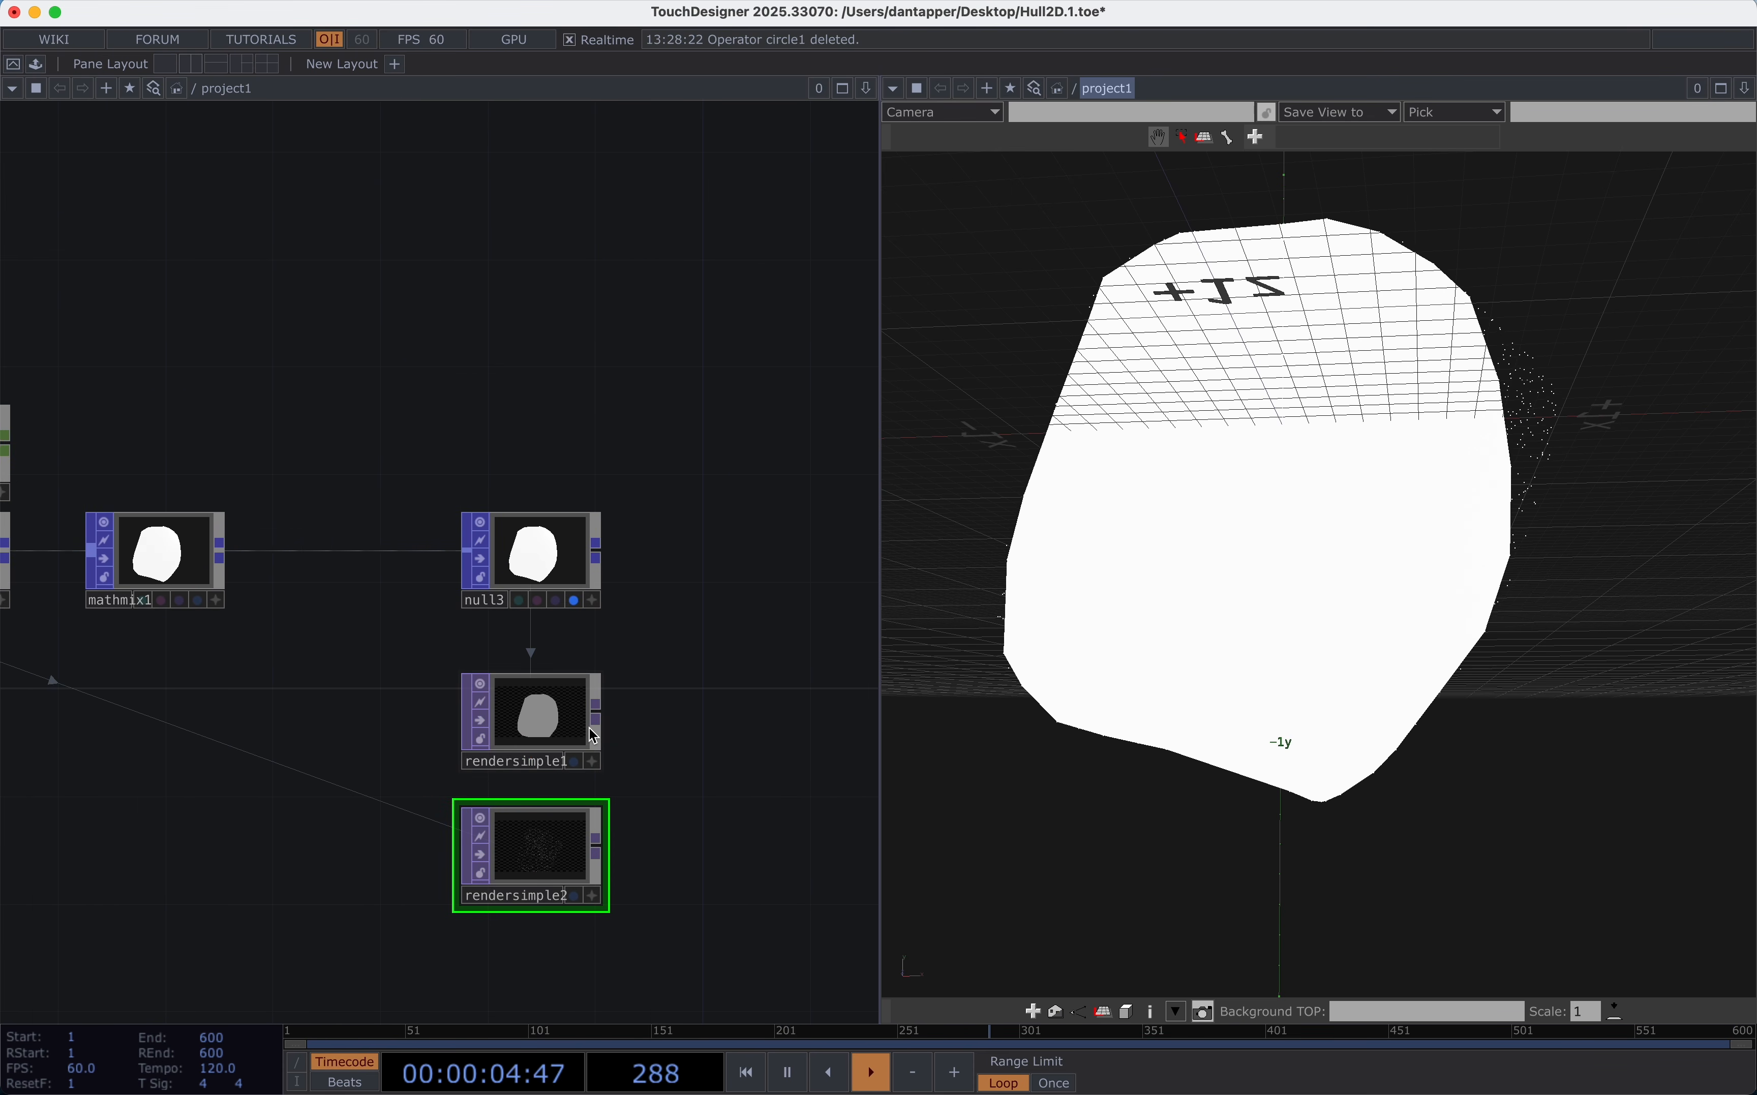
Attach a Multiply operator to rendersimple1's output and place it beside the two render operators.
left_click(706, 726)
type("mu")
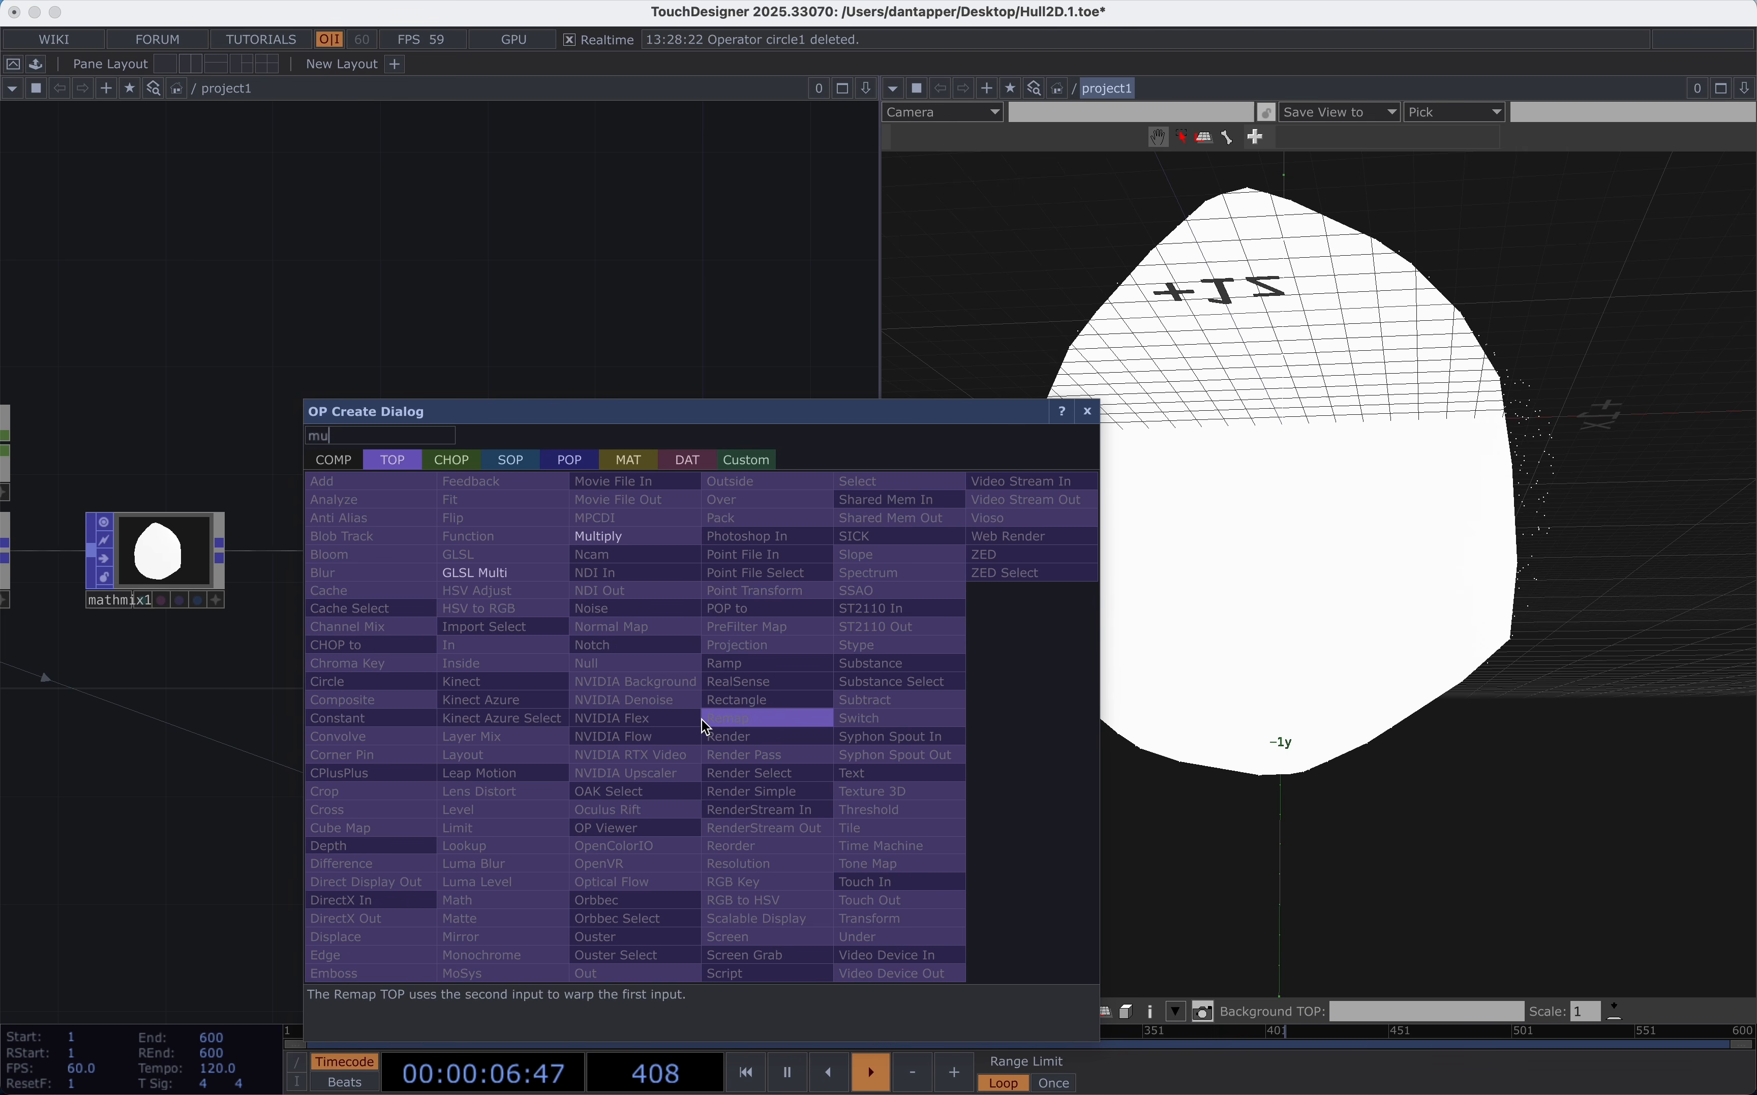
left_click(572, 537)
left_click(717, 737)
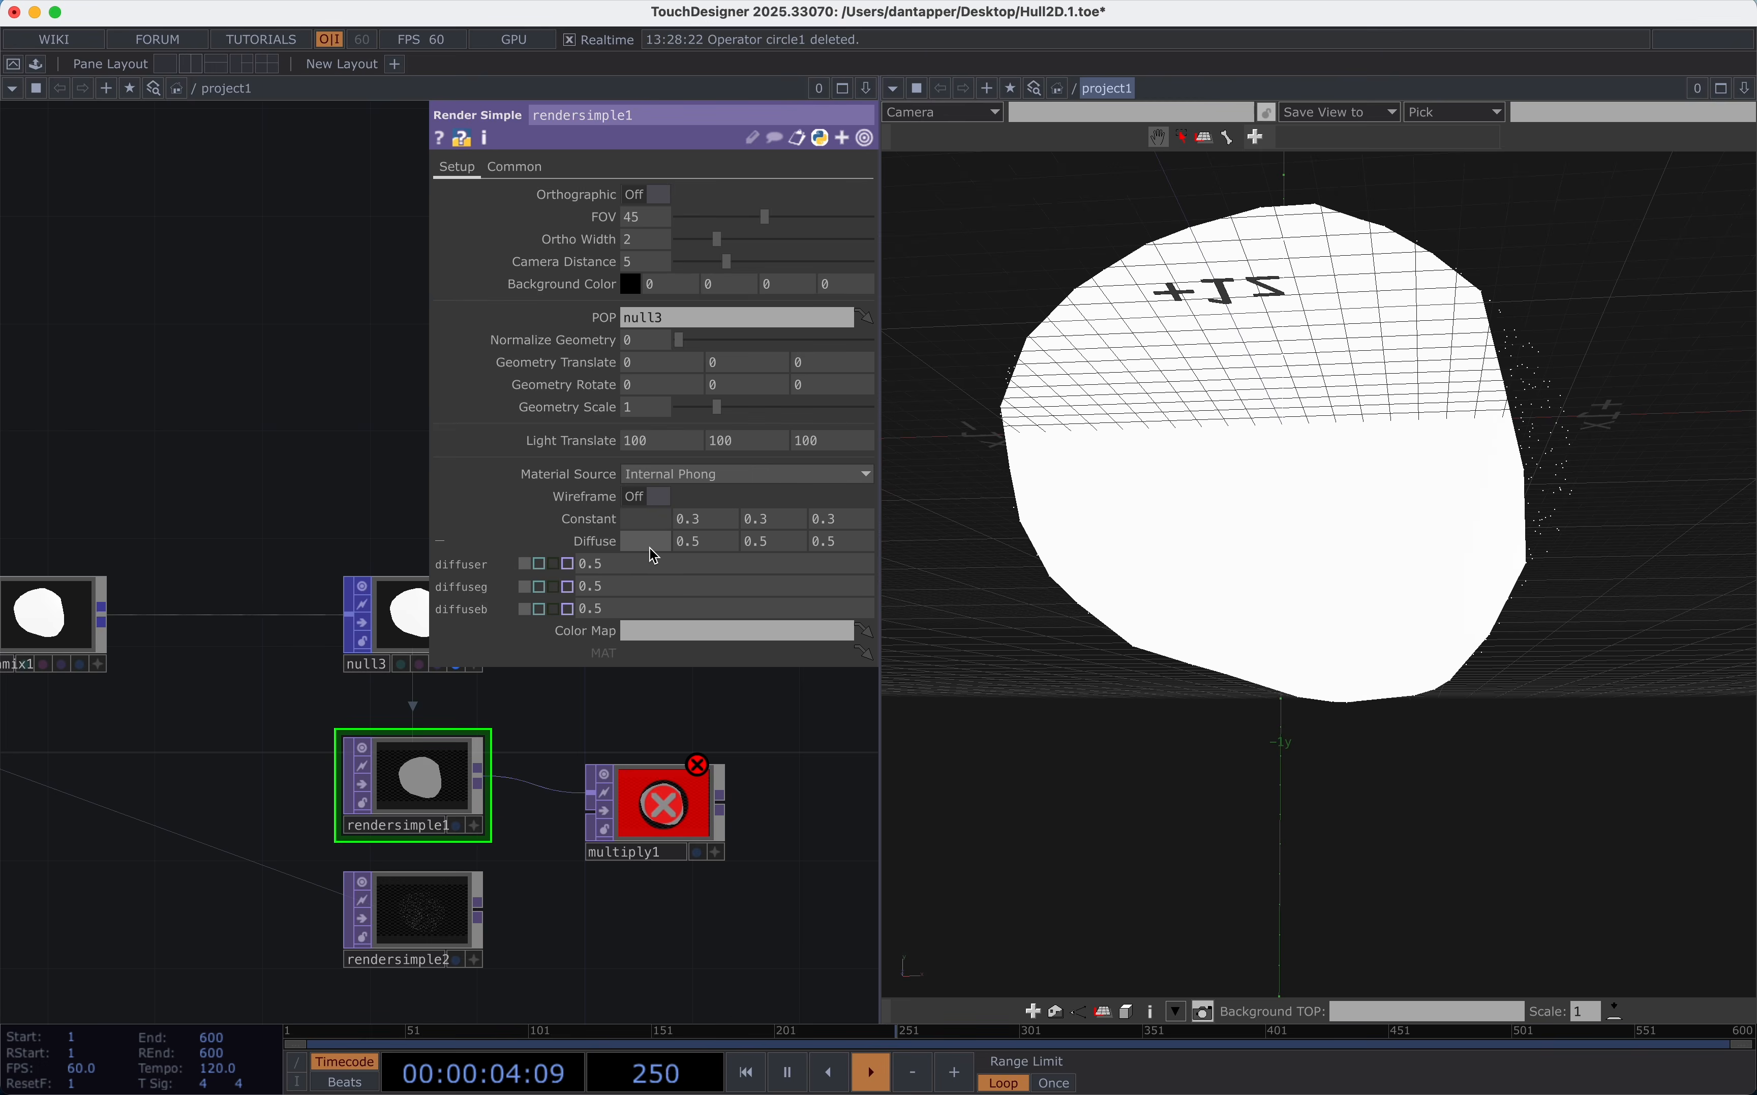
Set rendersimple1's Diffuse colour to white (1, 1, 1).
left_click(650, 547)
left_click(769, 508)
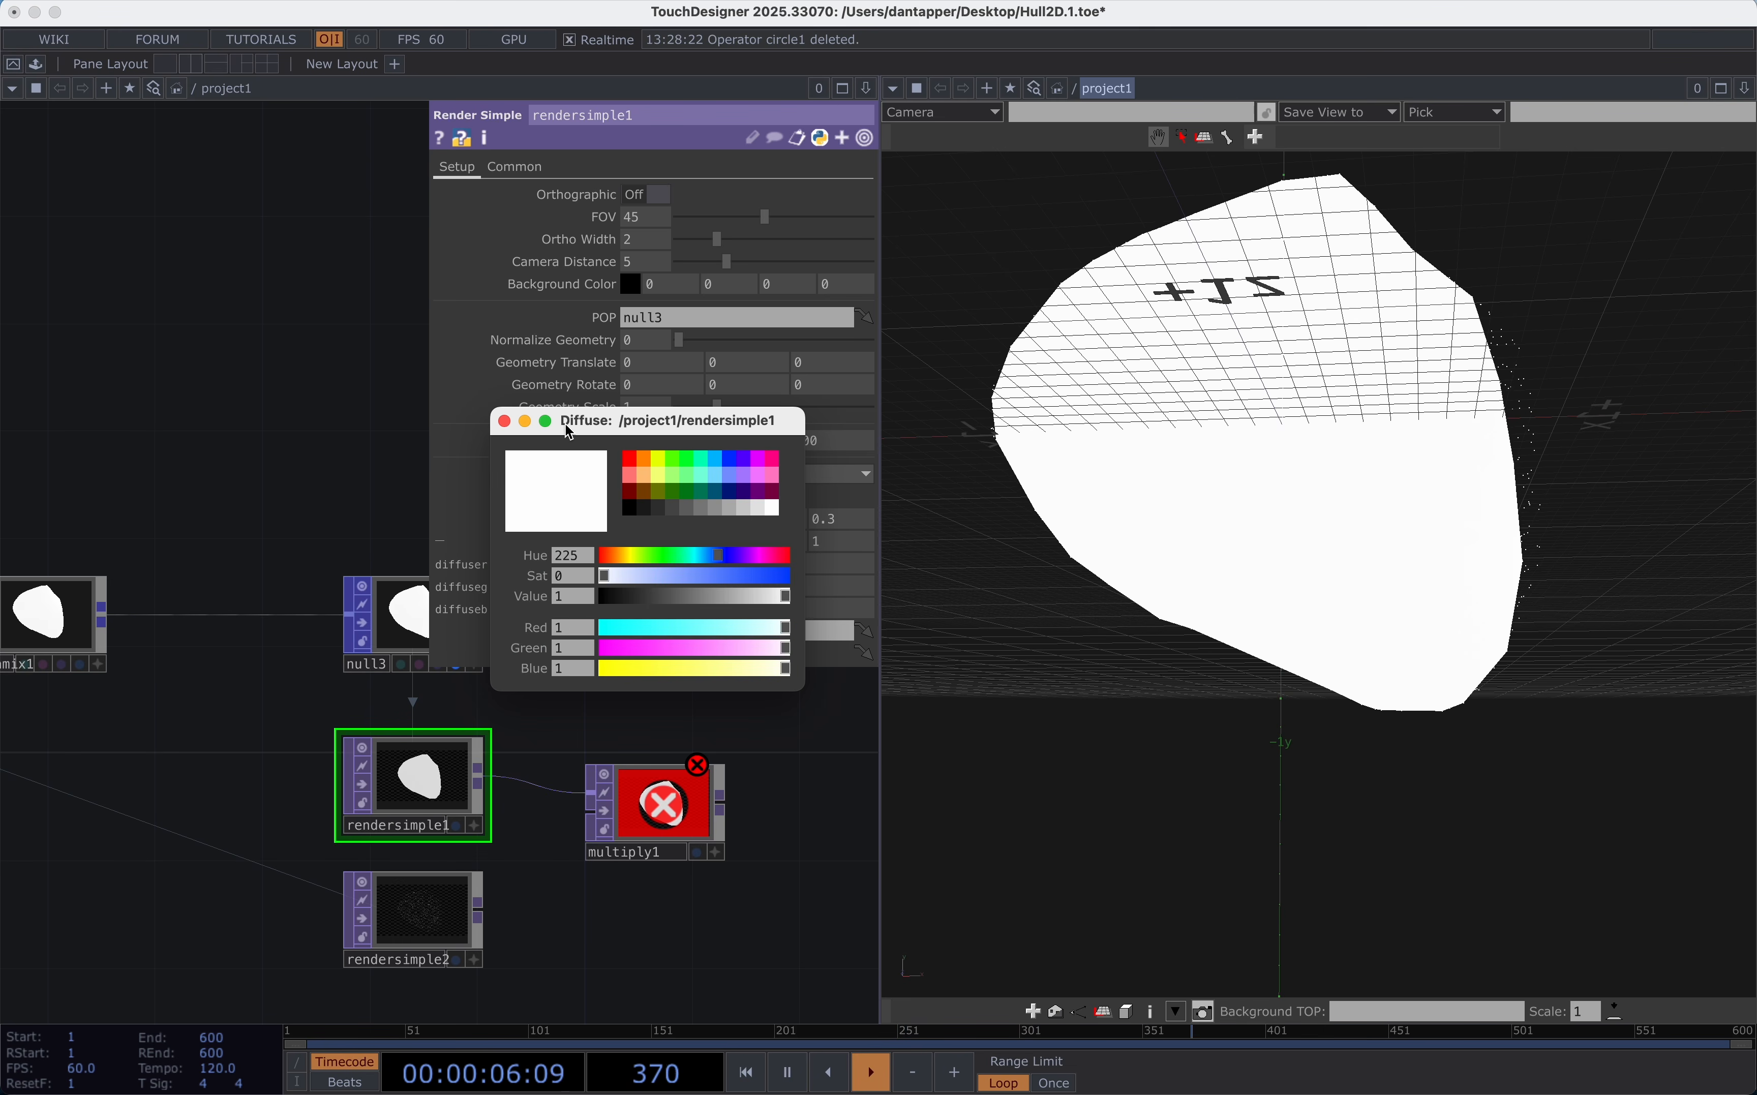
left_click(507, 422)
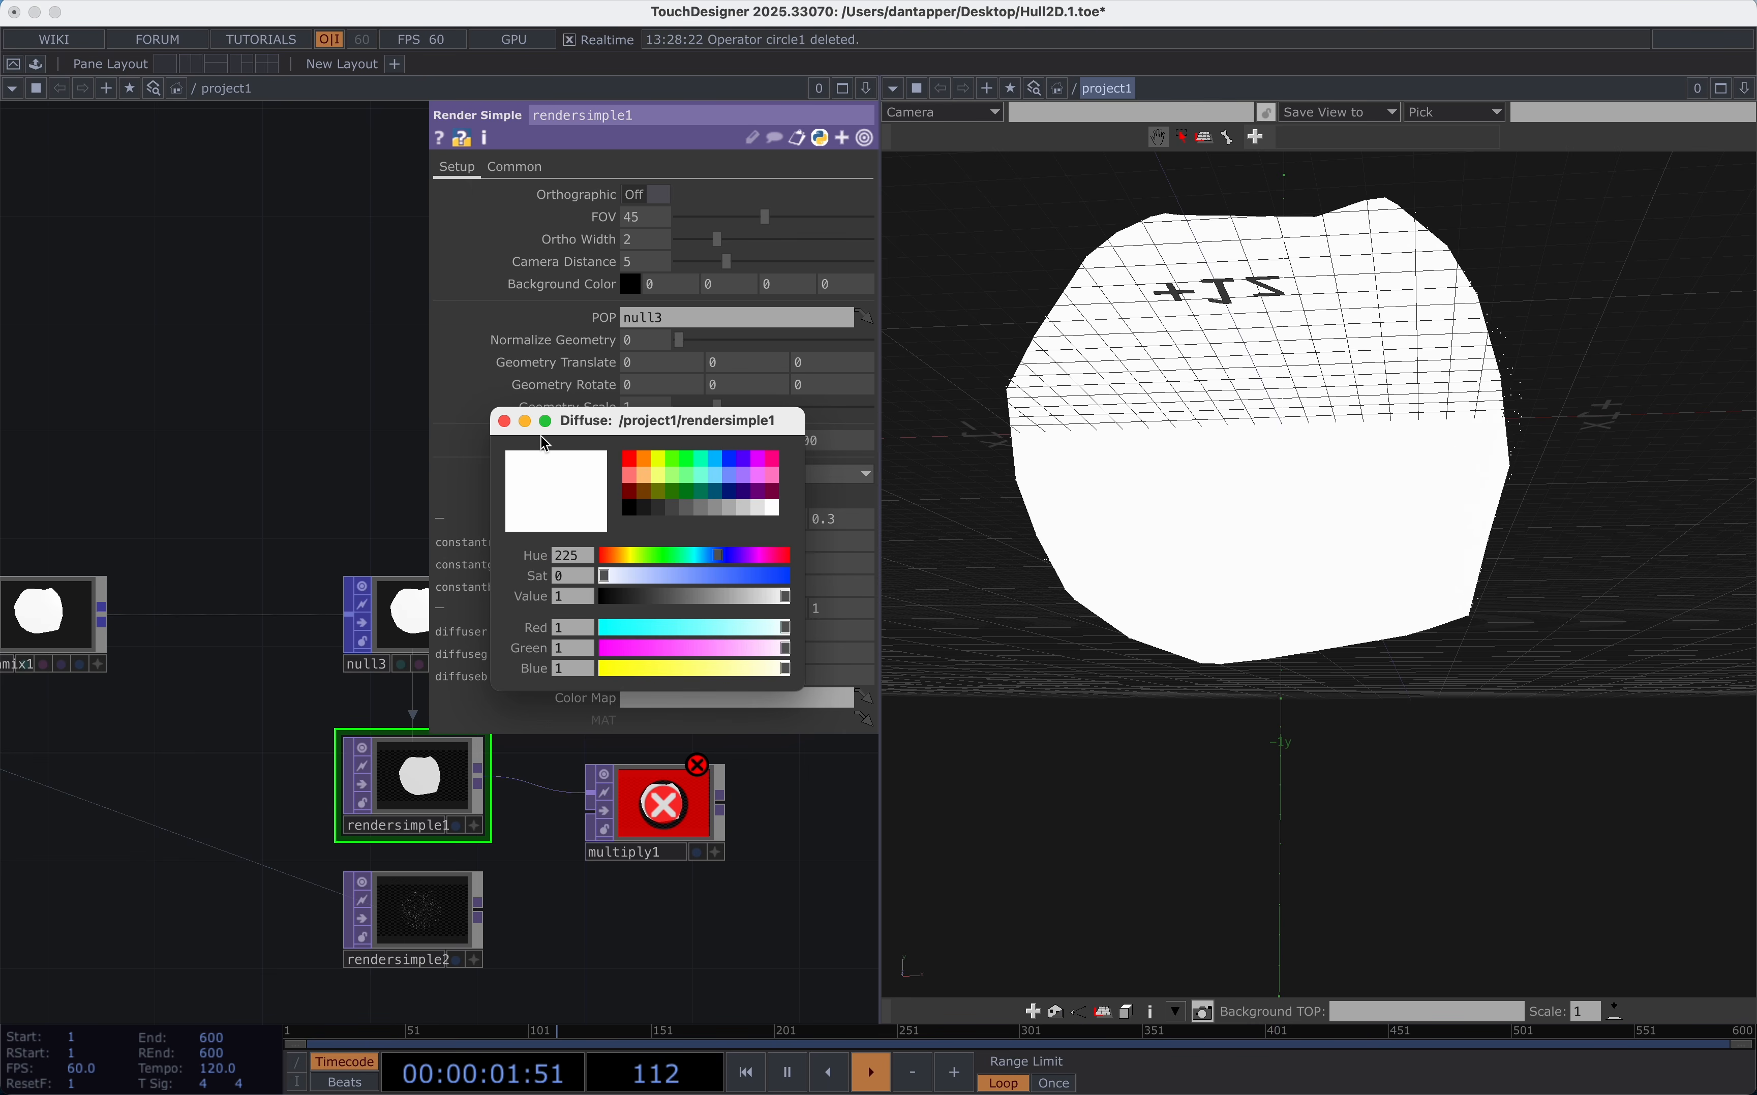
left_click(504, 421)
Set rendersimple2's Diffuse colour to white (1, 1, 1).
left_click(416, 911)
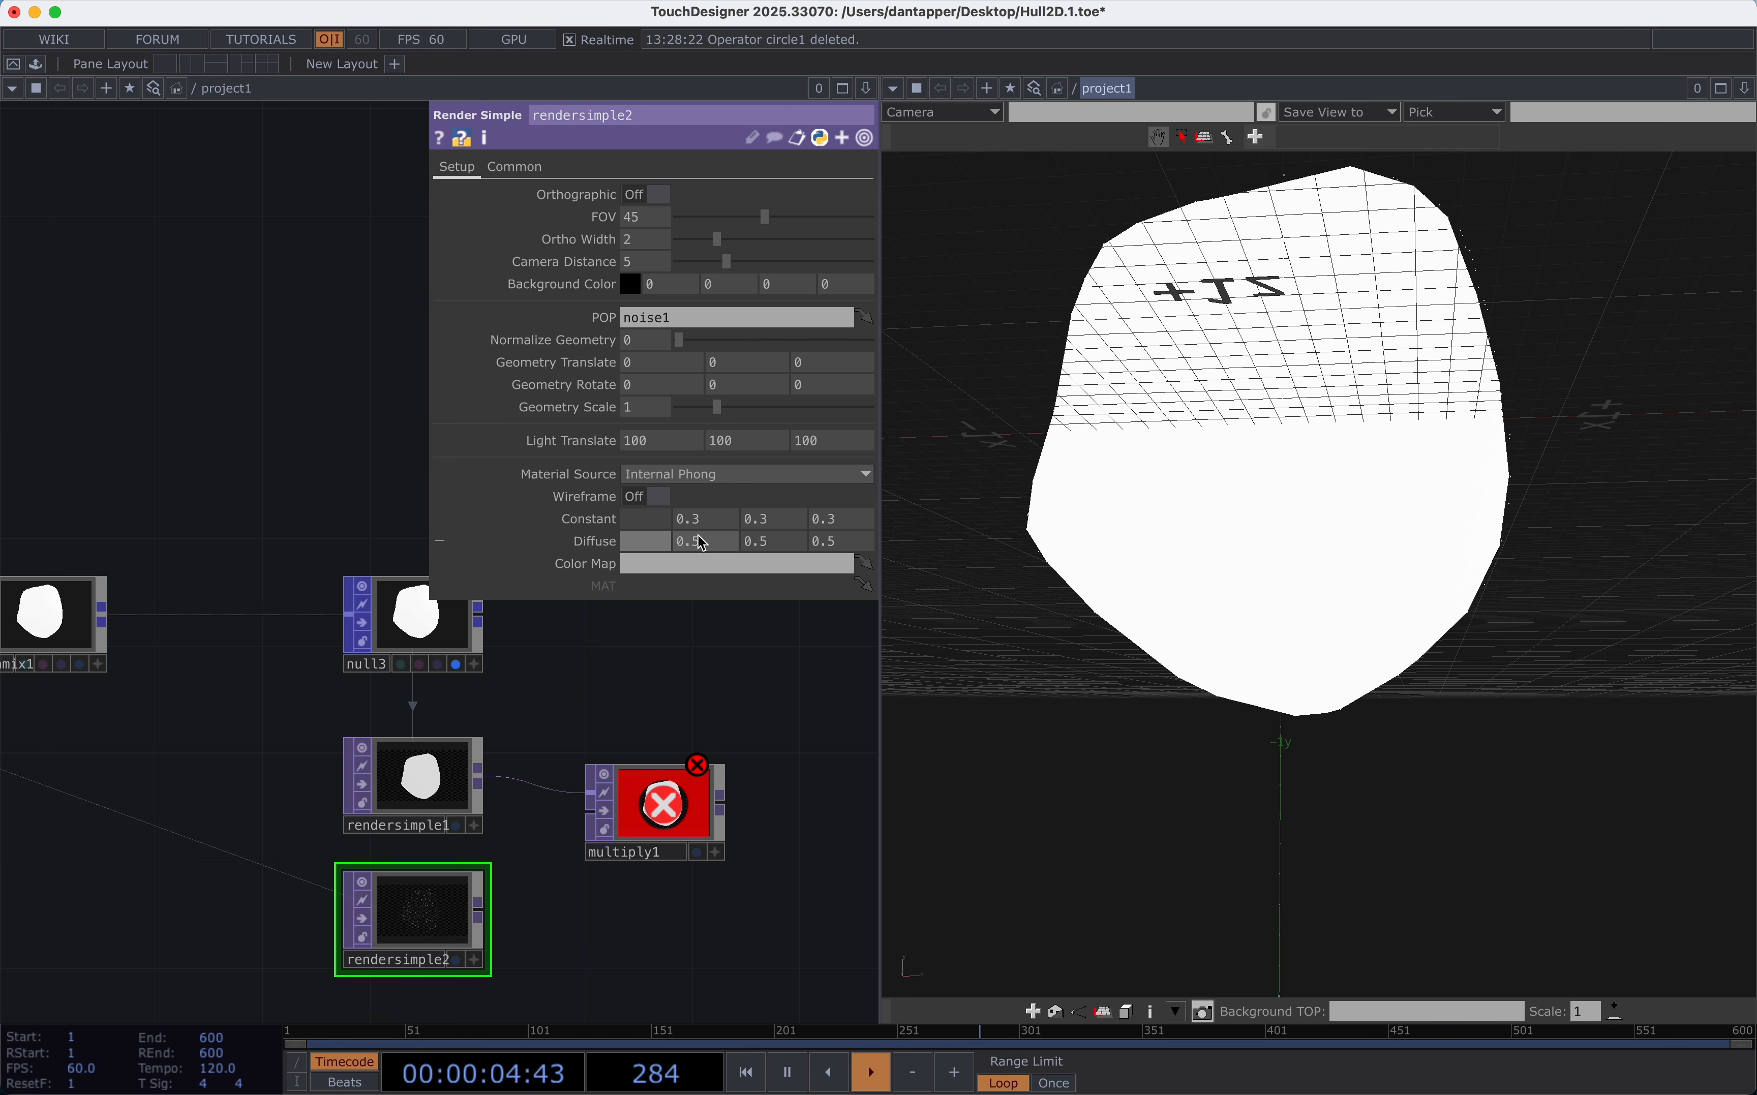
left_click(647, 541)
left_click(773, 510)
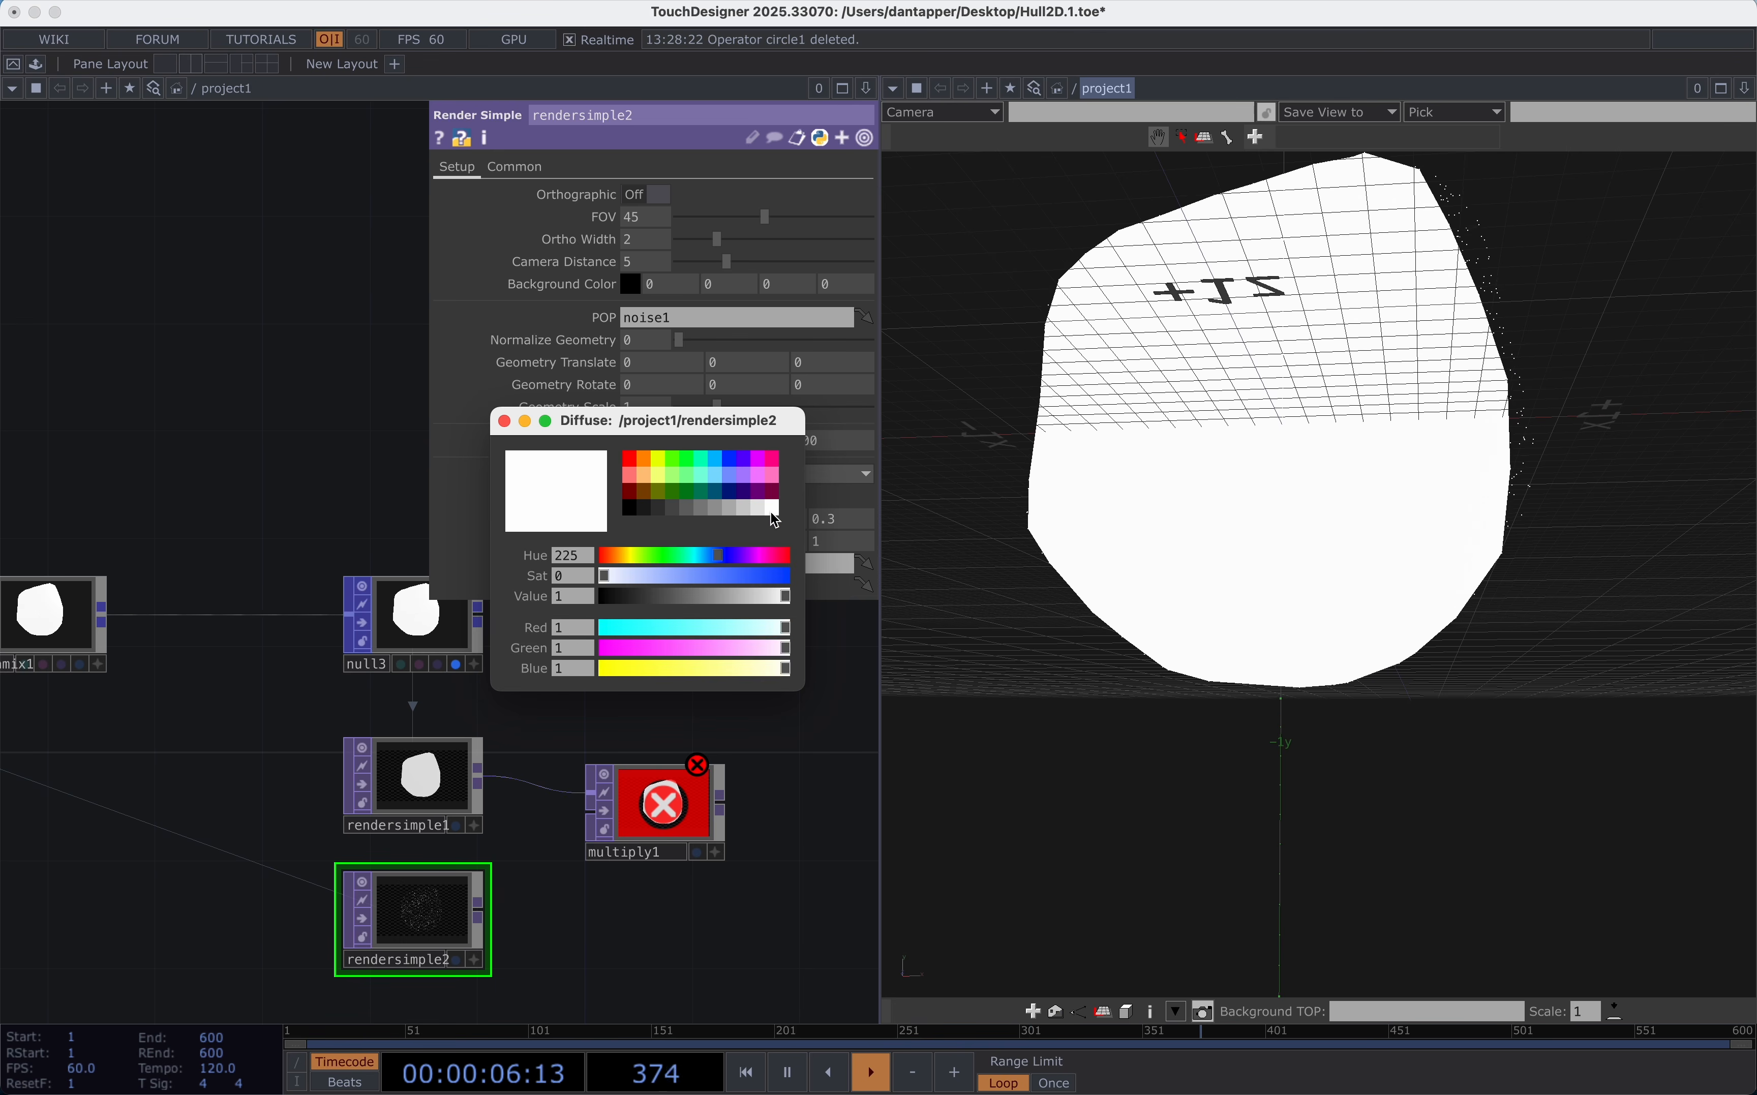
left_click(504, 421)
Connect rendersimple2 to multiply1's second input, display multiply1's output as the network background, and hide the parameters.
left_click_drag(639, 708, 531, 708)
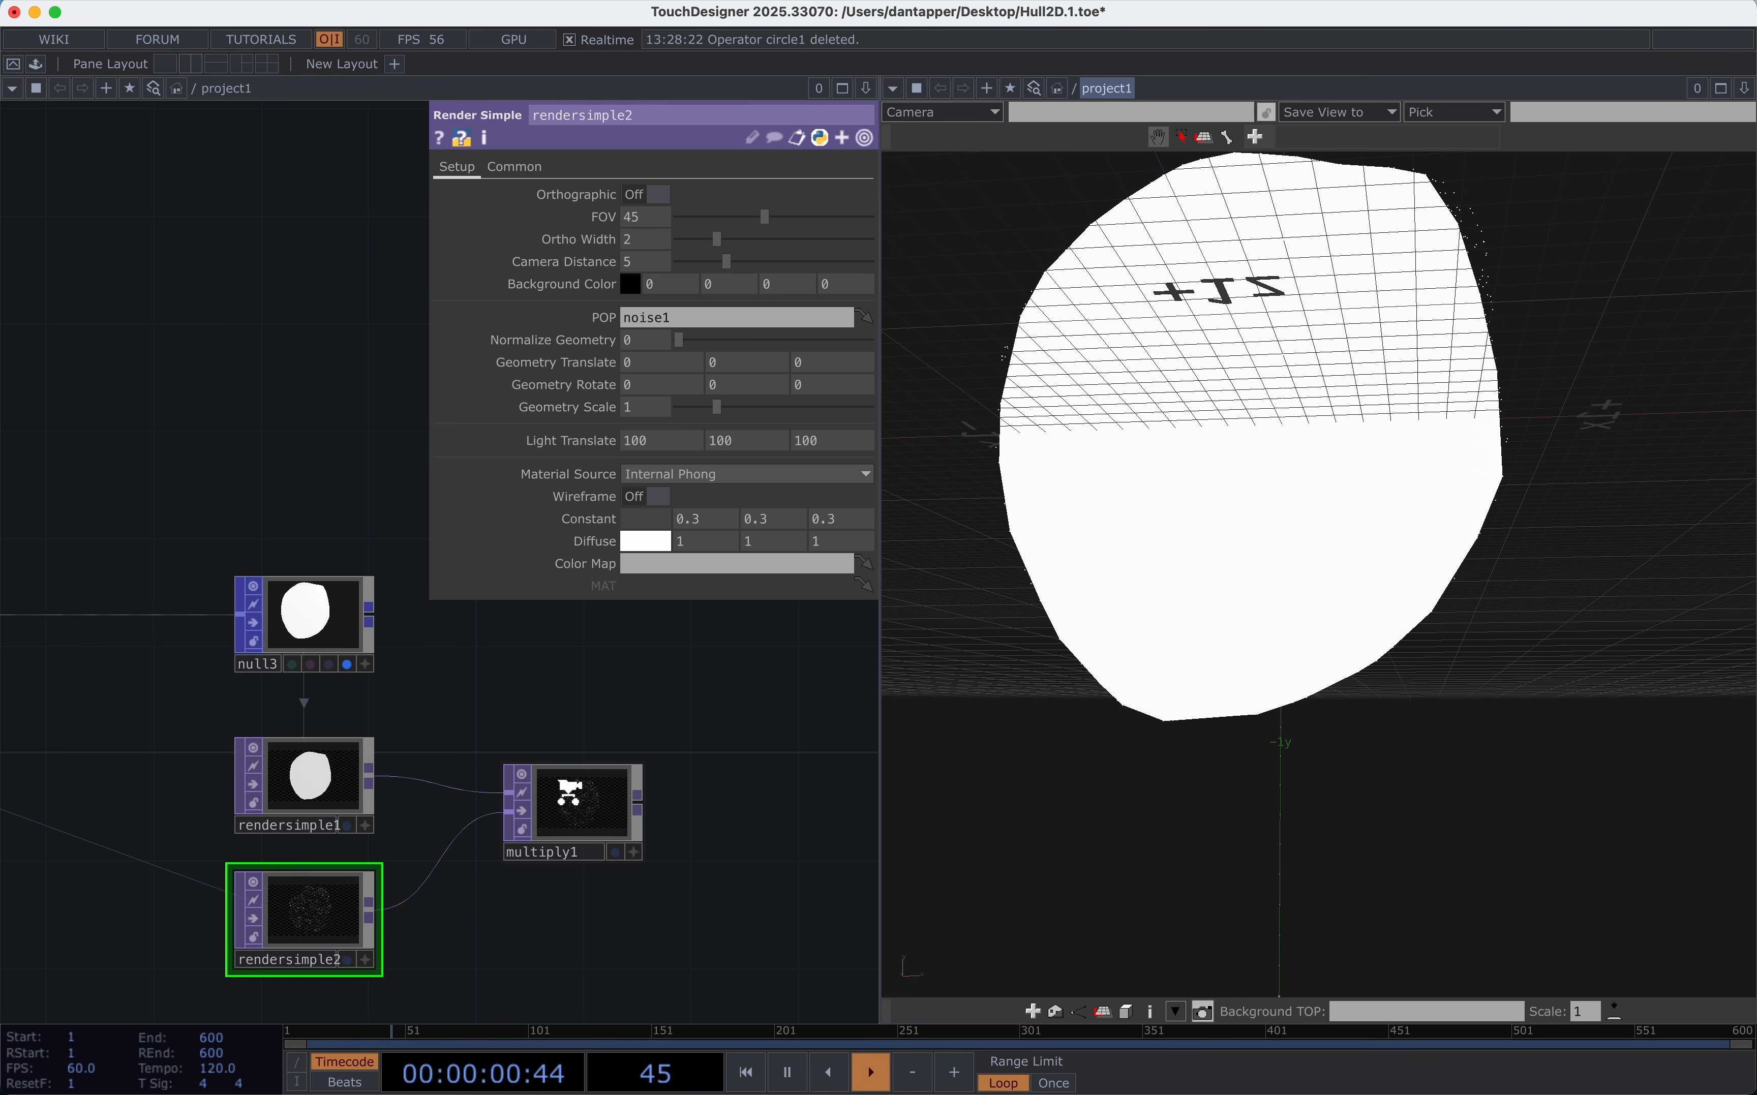
scroll(552, 790, "up", 5)
scroll(651, 833, "down", 5)
left_click_drag(651, 830, 602, 792)
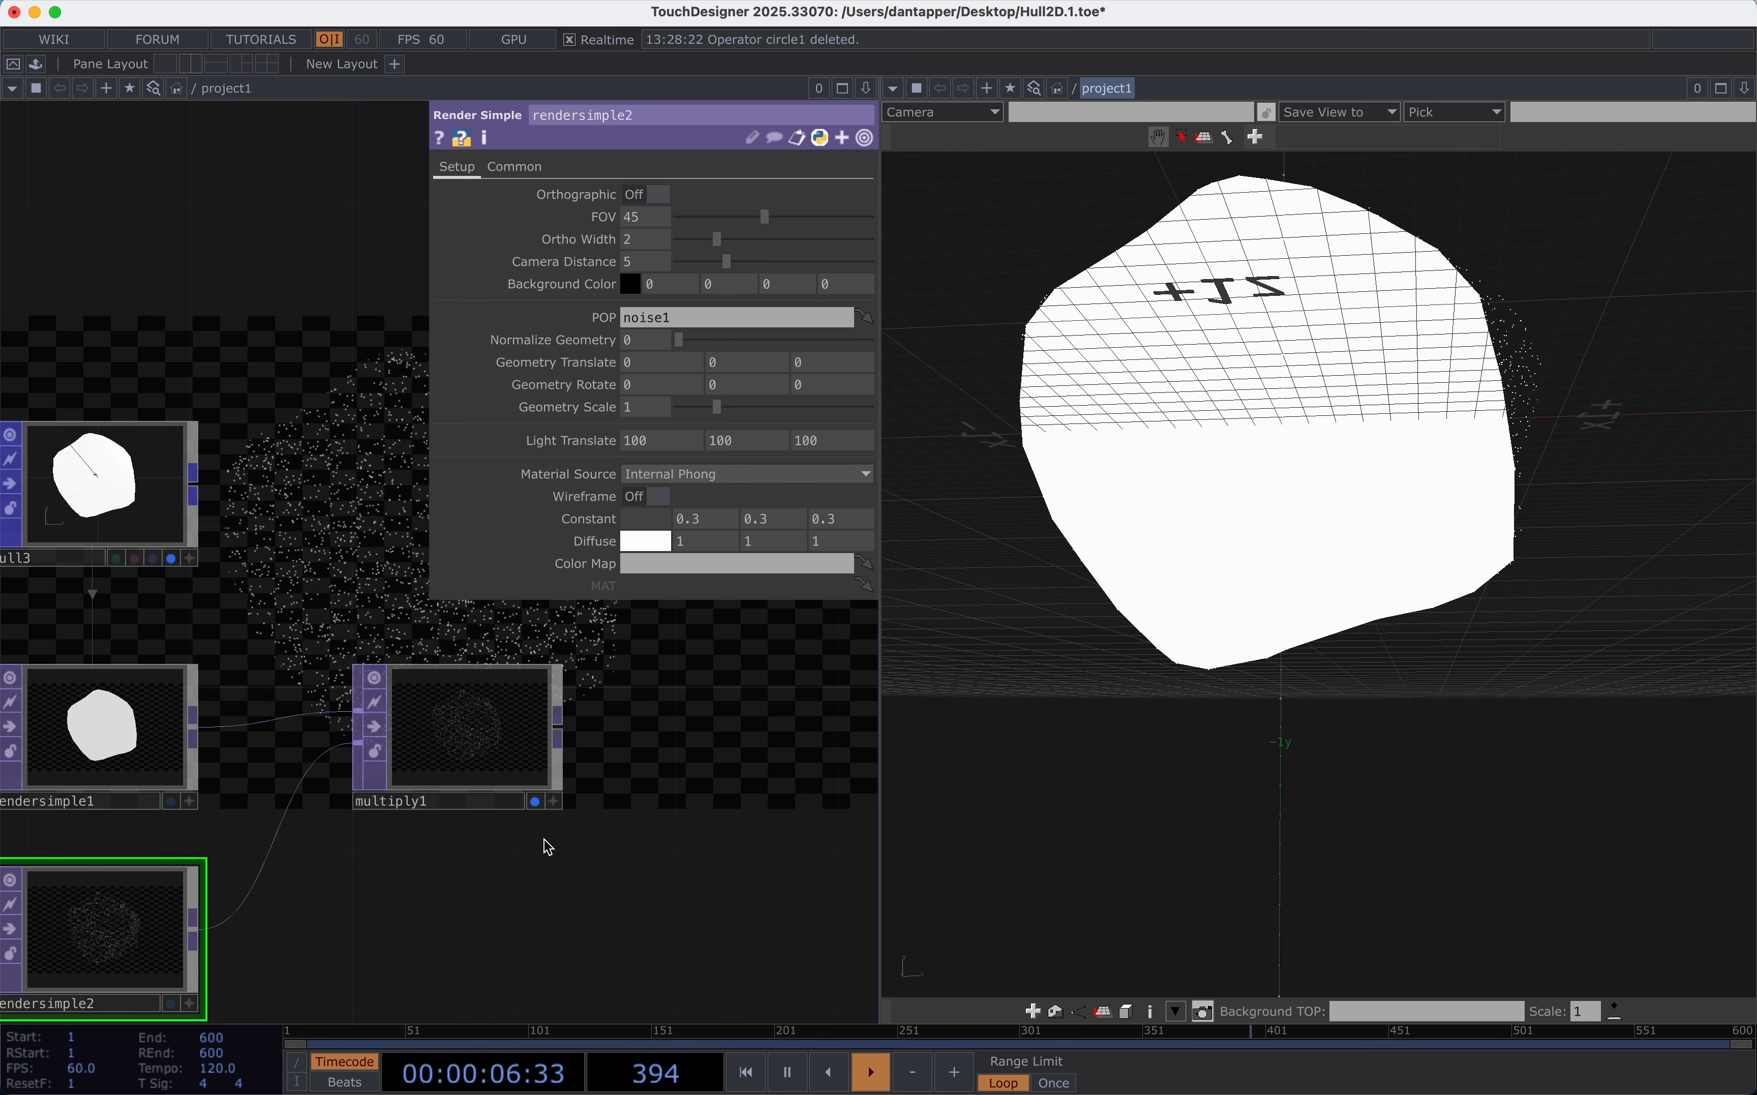
key("p")
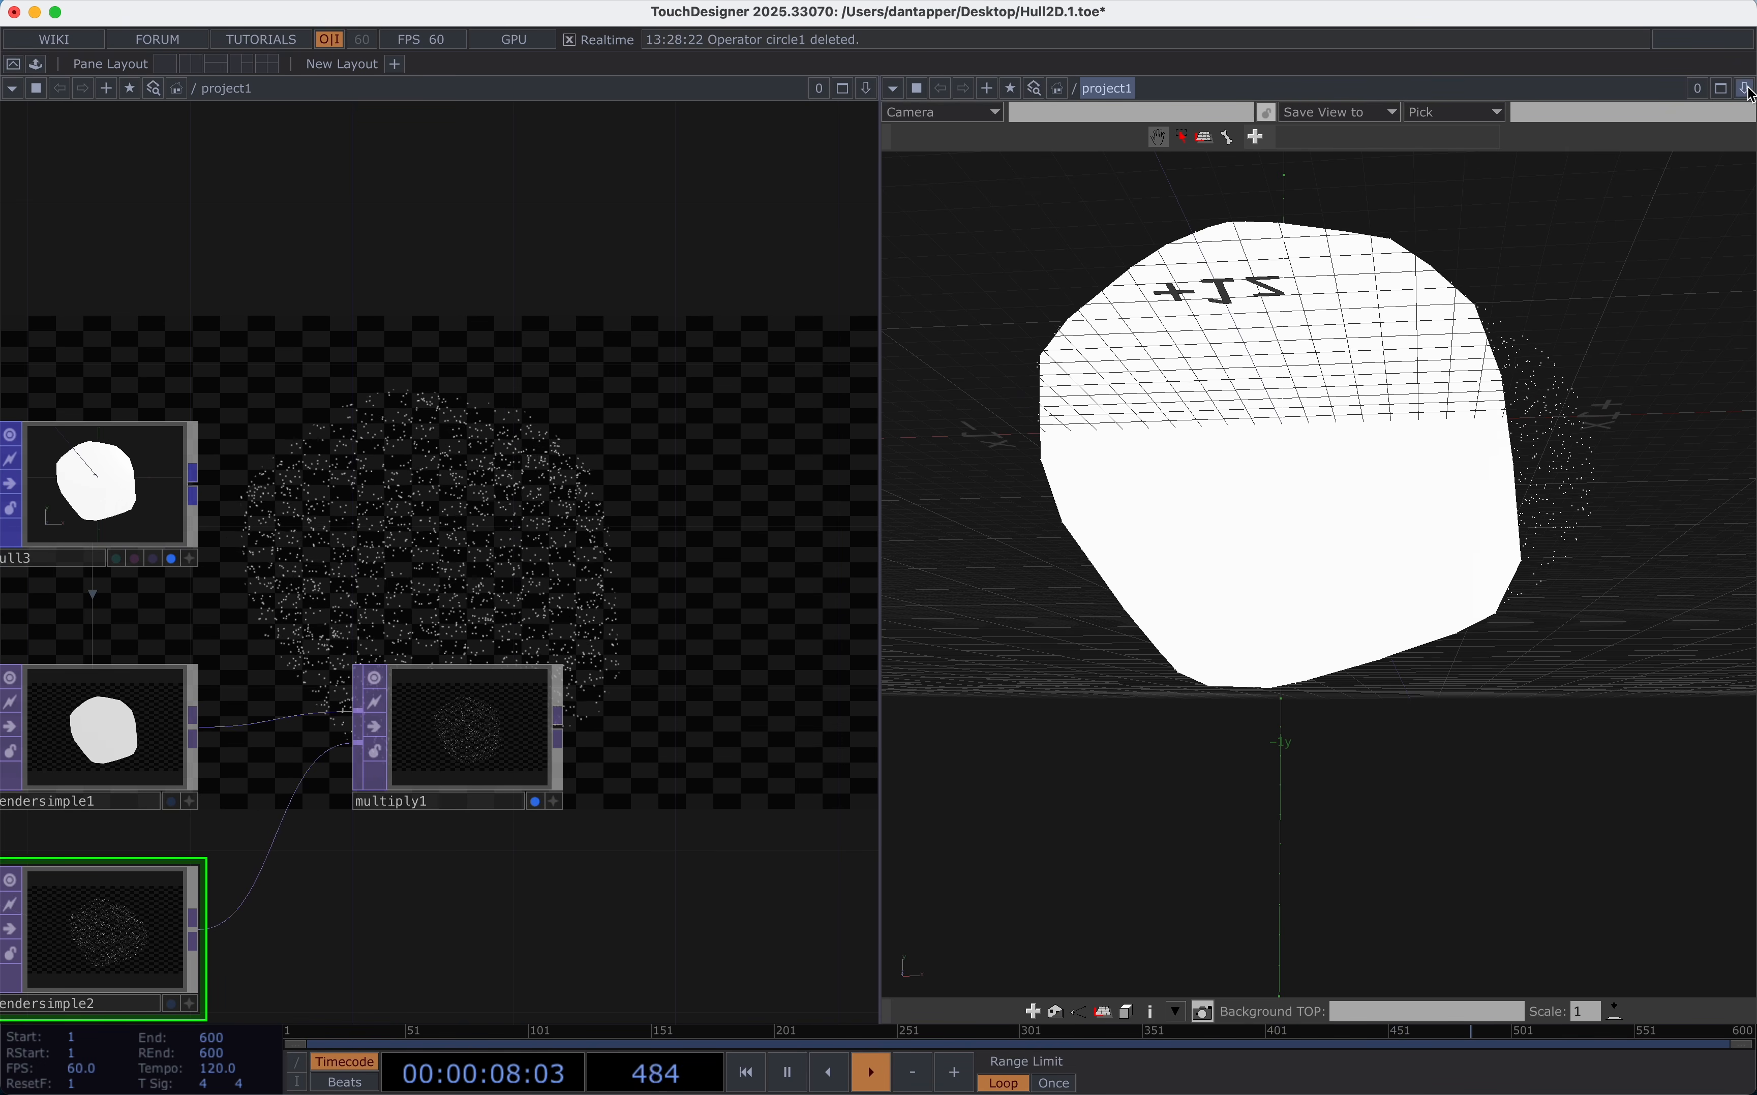
Close the separate geometry viewer pane so the network fills the whole window.
left_click(1744, 88)
left_click(1611, 231)
left_click_drag(878, 420, 1032, 369)
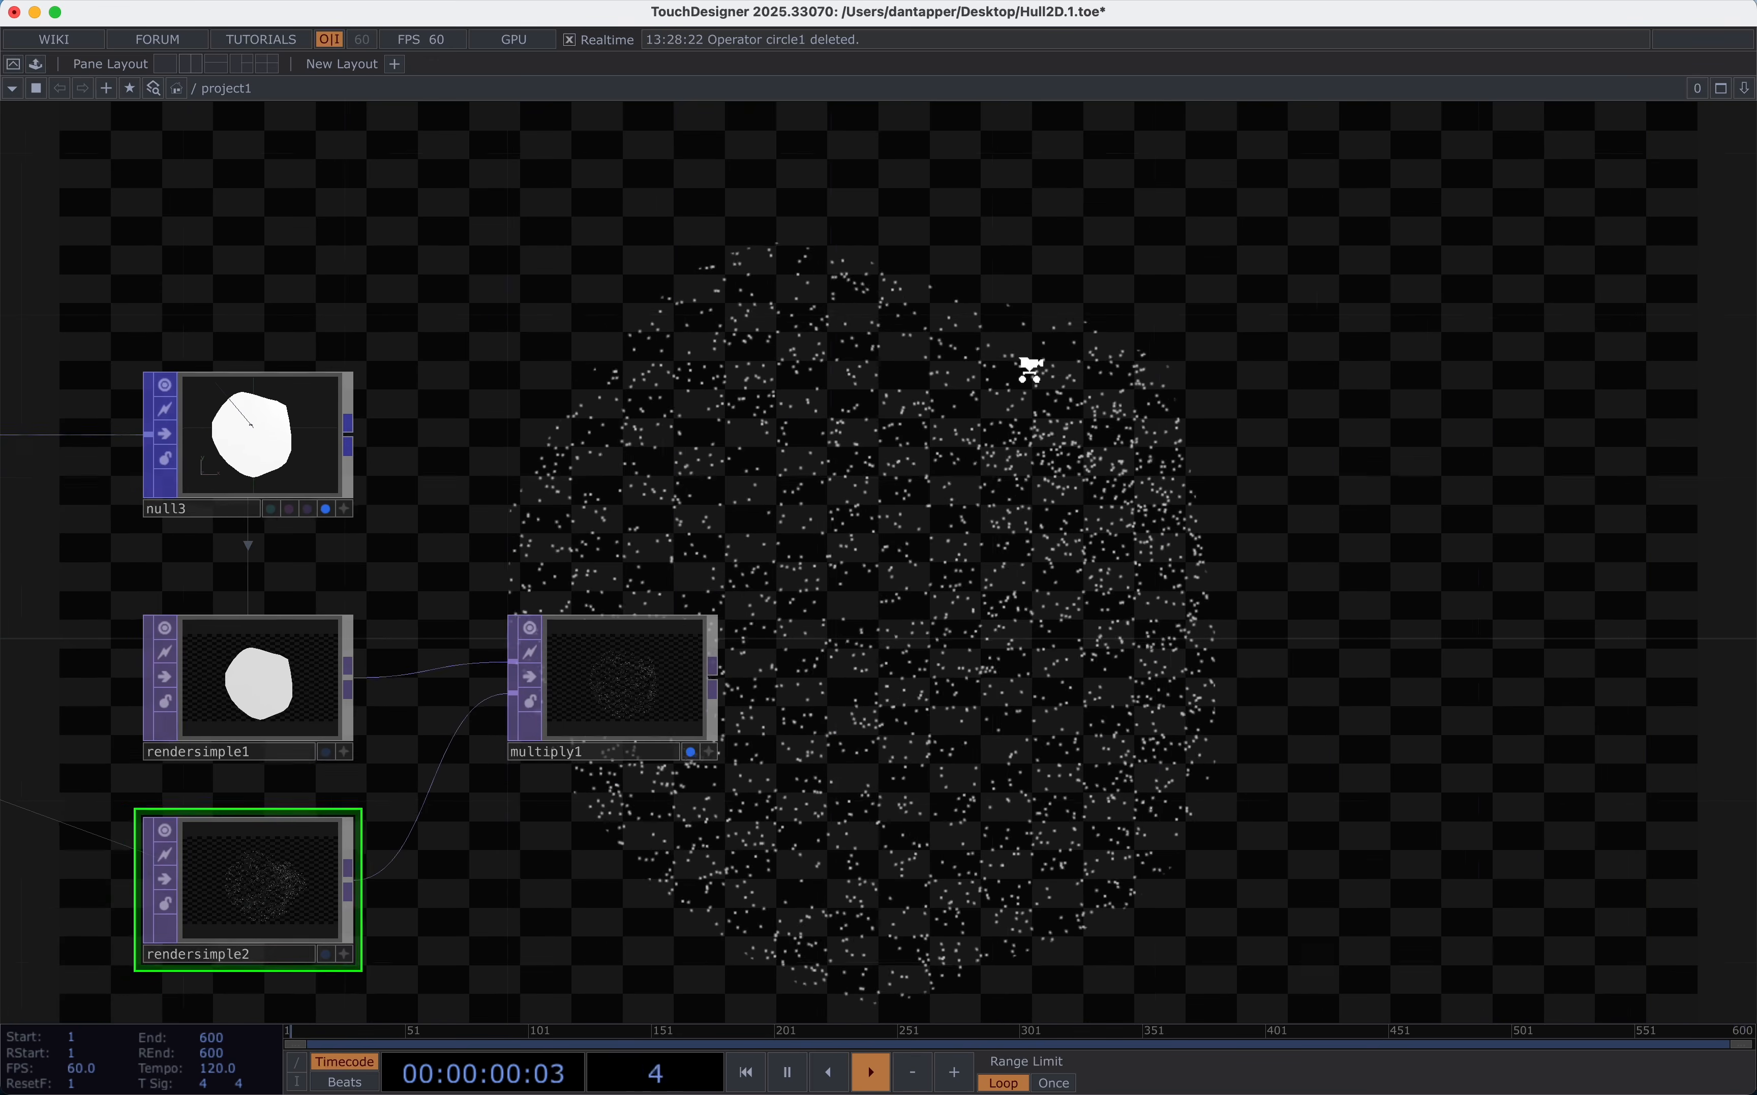
Add a third Render Simple of the hull above multiply1 and attach an Edge operator to its output.
scroll(1033, 368, "down", 8)
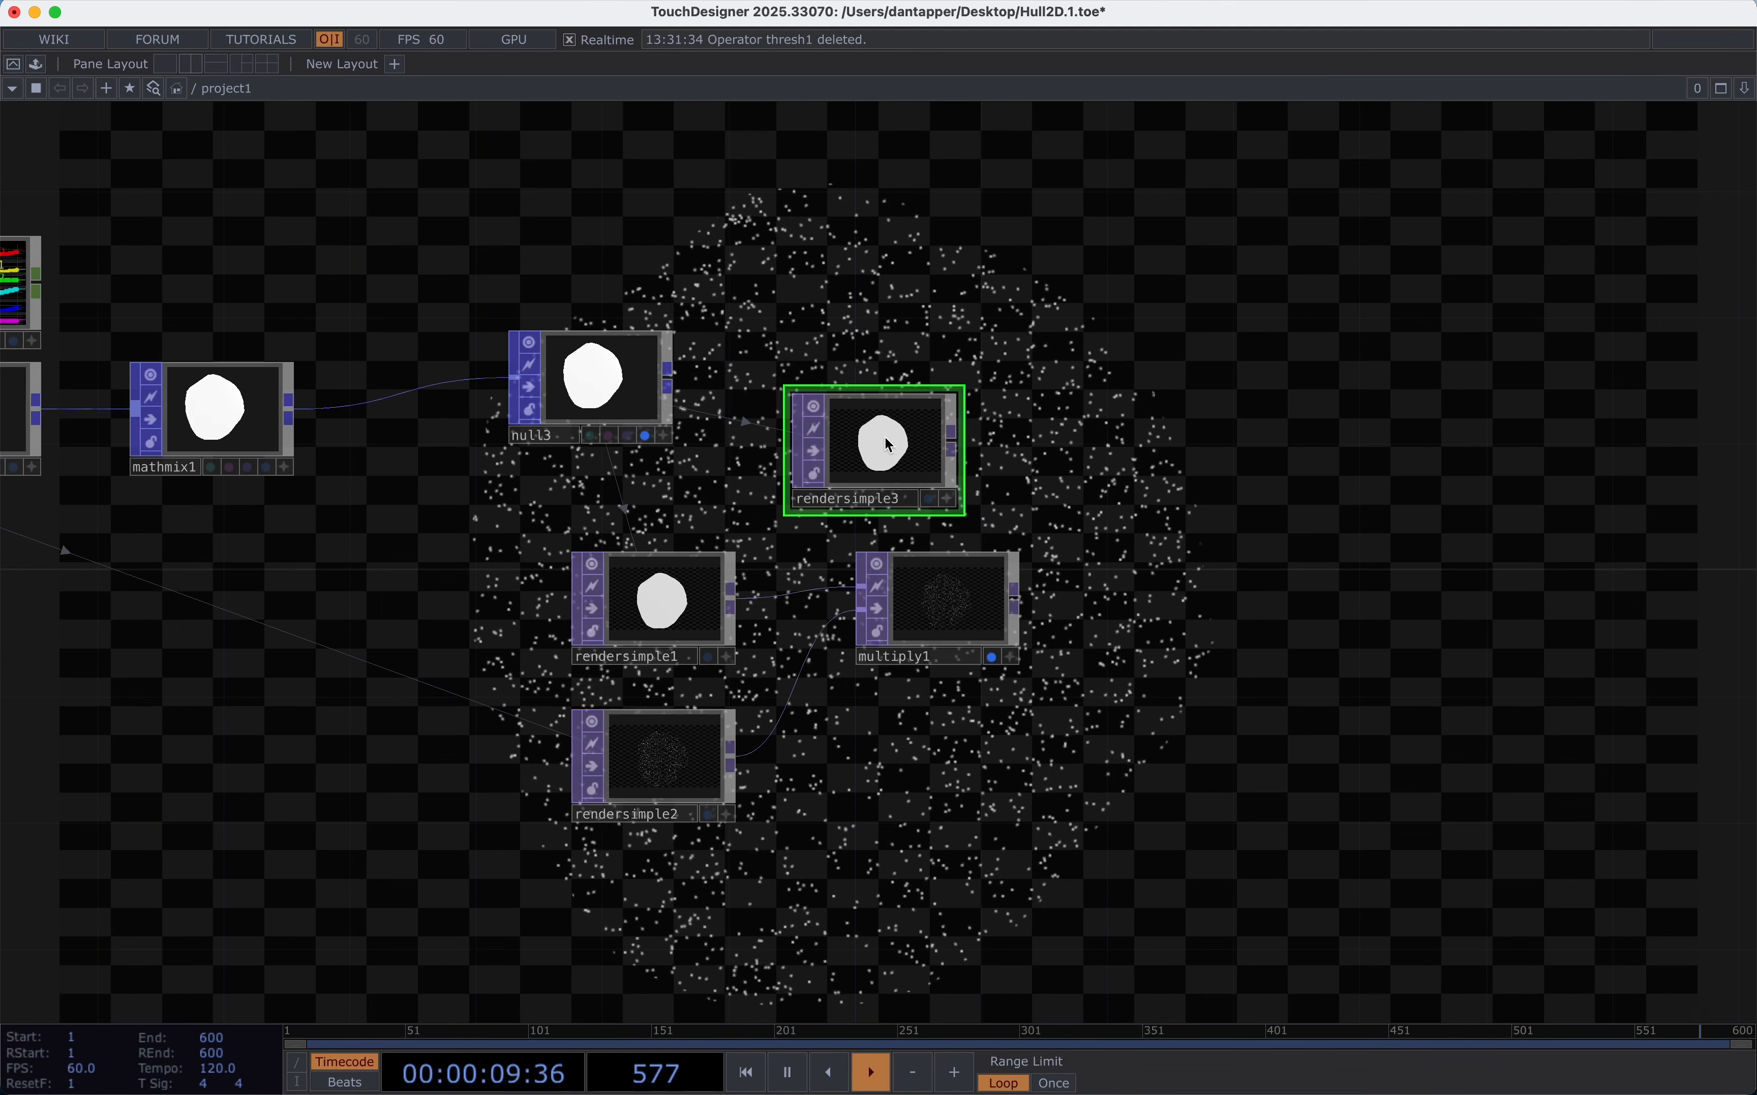
left_click(1070, 428)
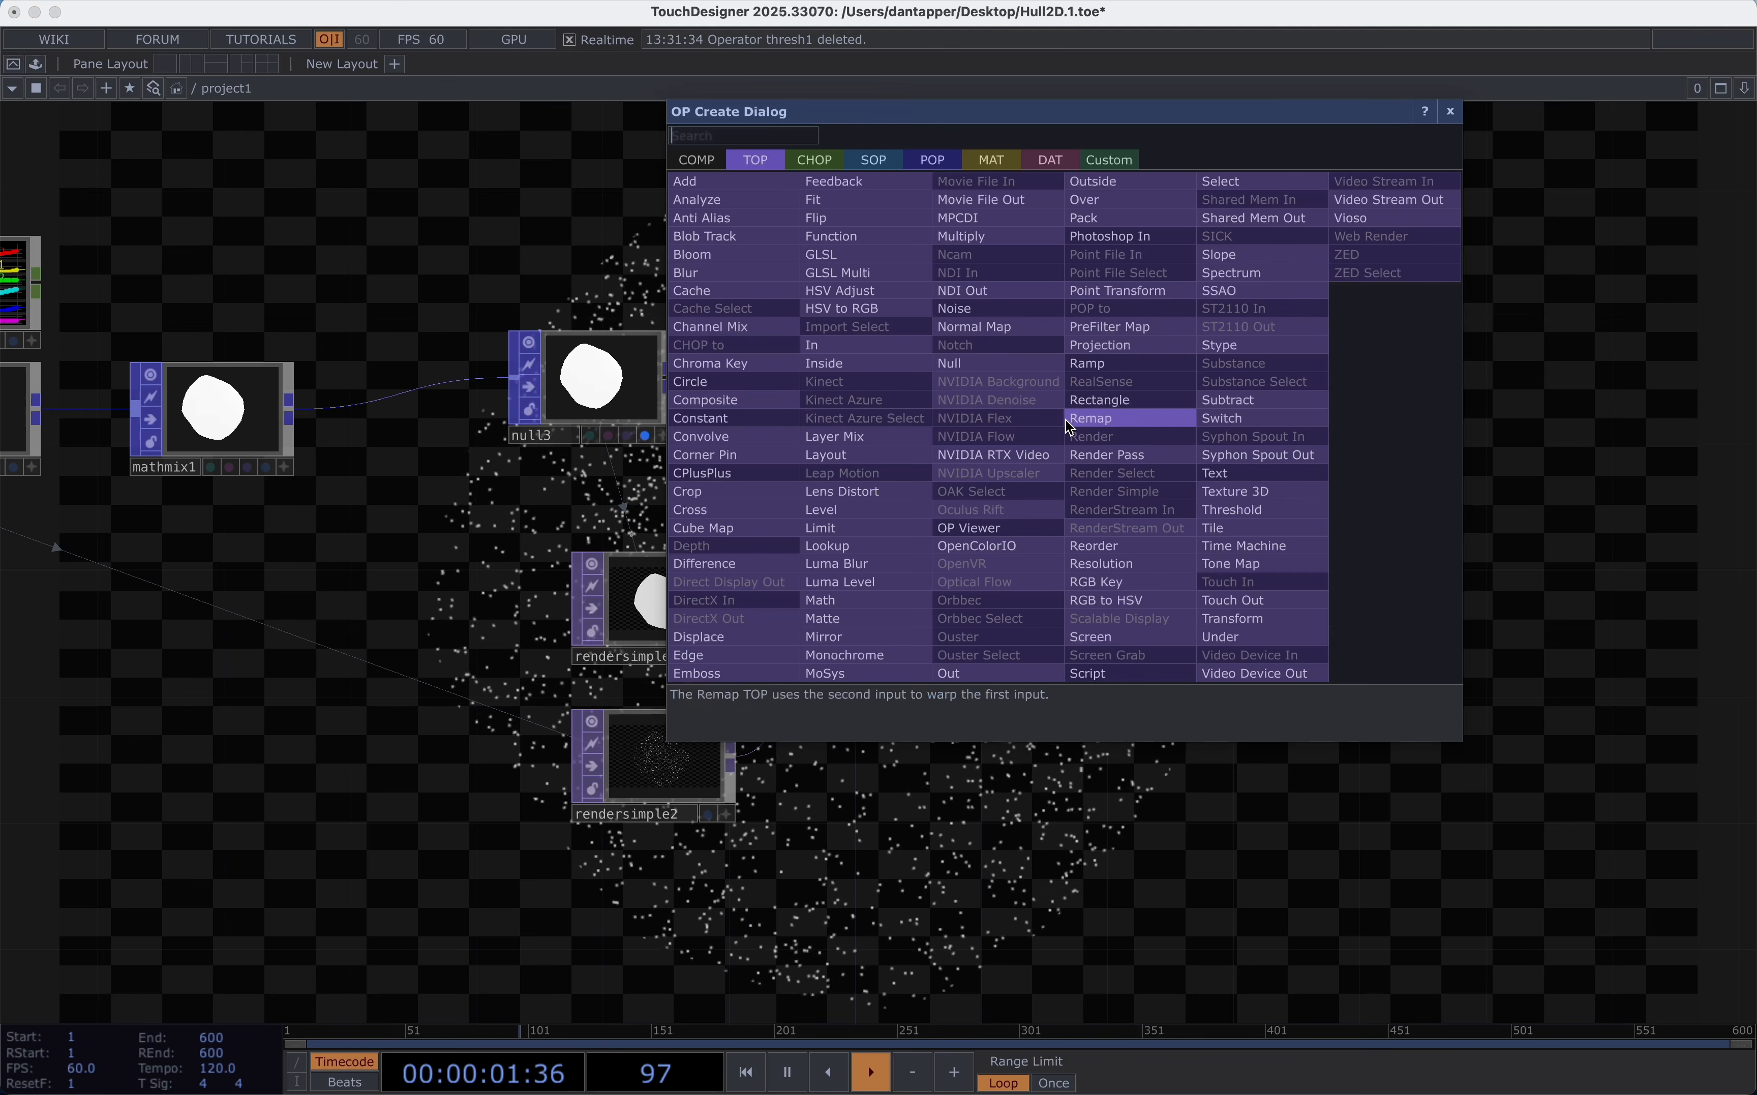
left_click(754, 655)
left_click(1166, 395)
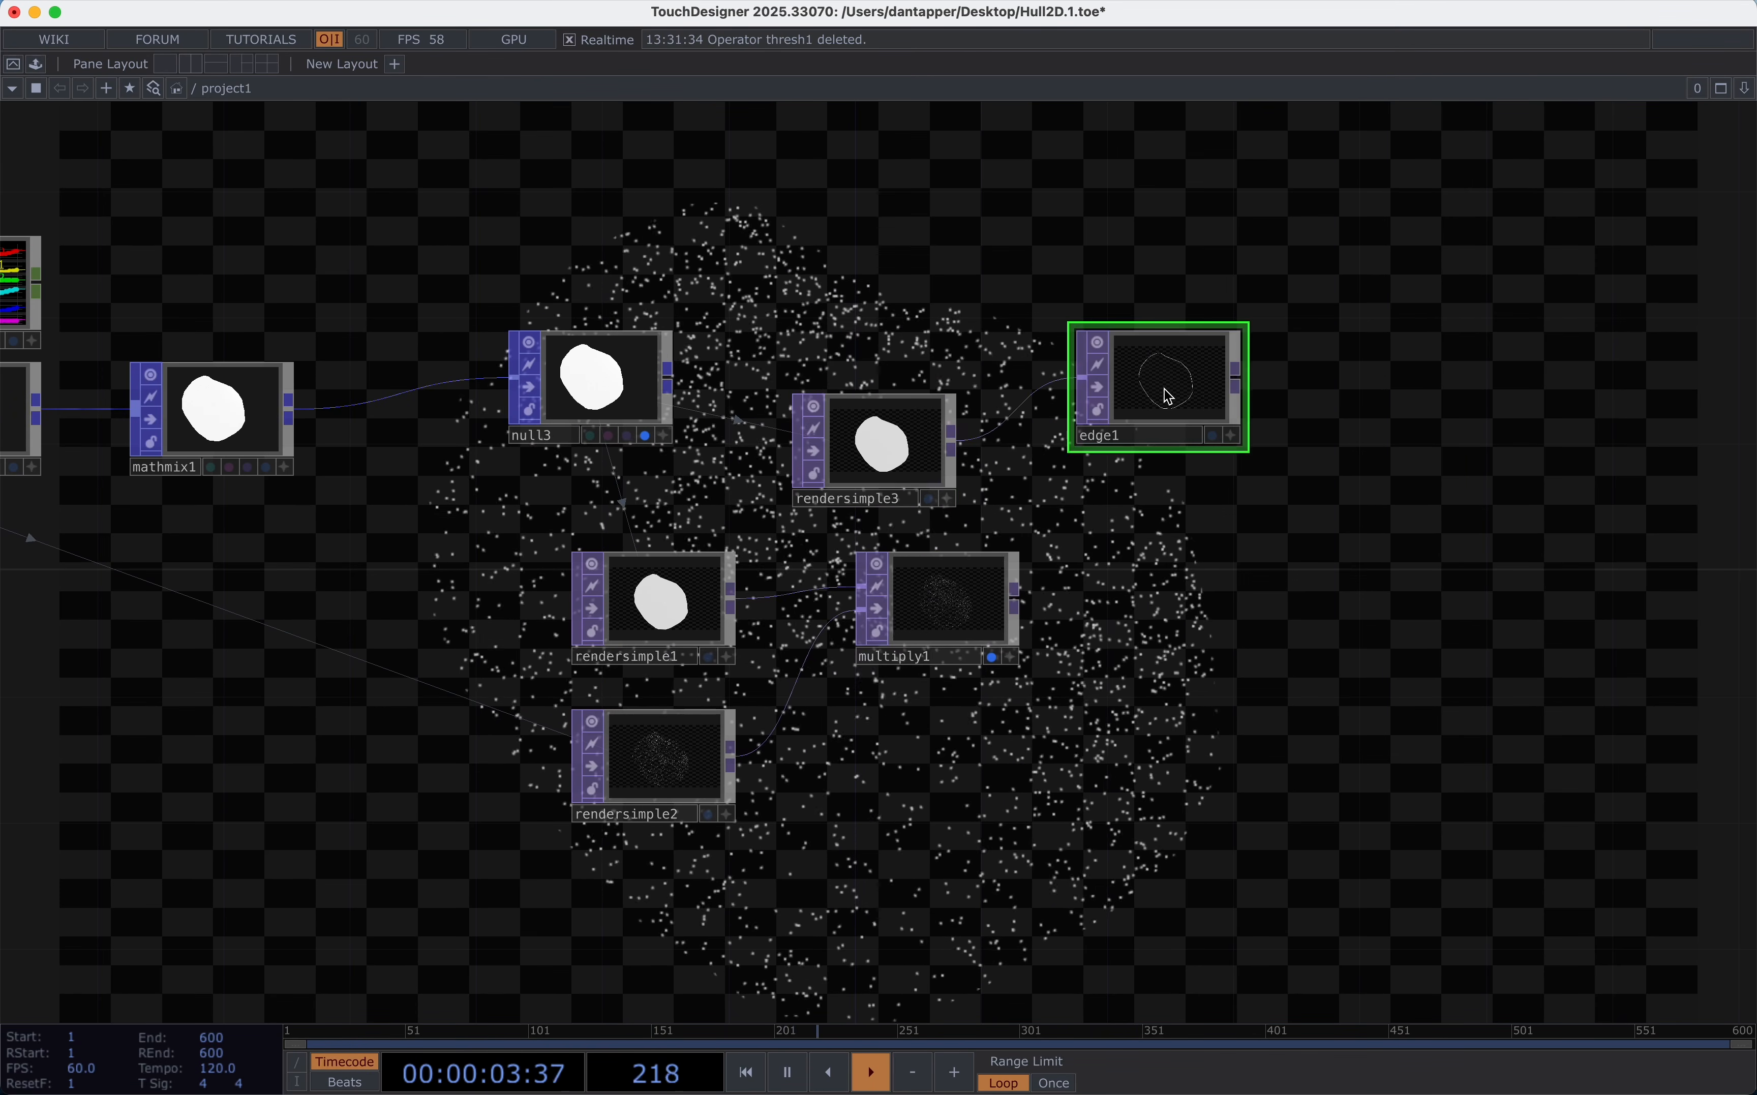
left_click(1215, 432)
left_click(1207, 431)
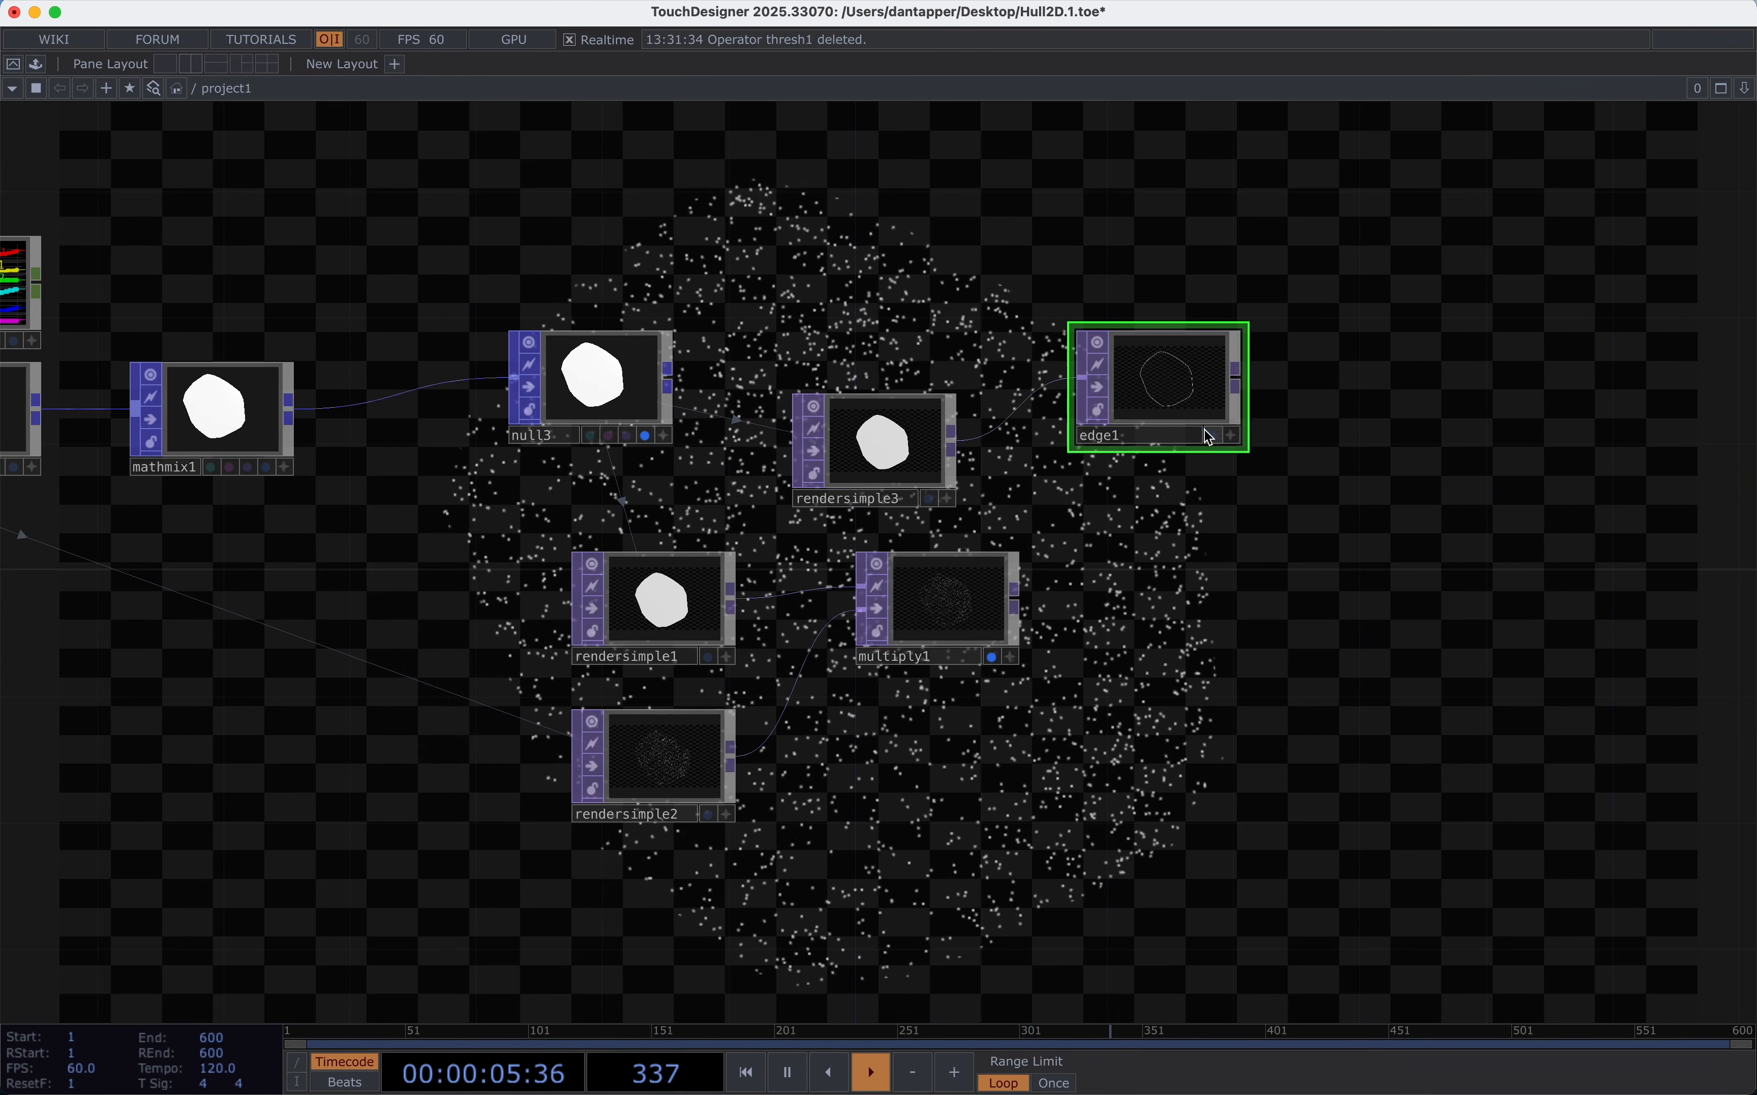
Attach a Composite operator to edge1's output and connect multiply1 as its second input.
left_click(1317, 520)
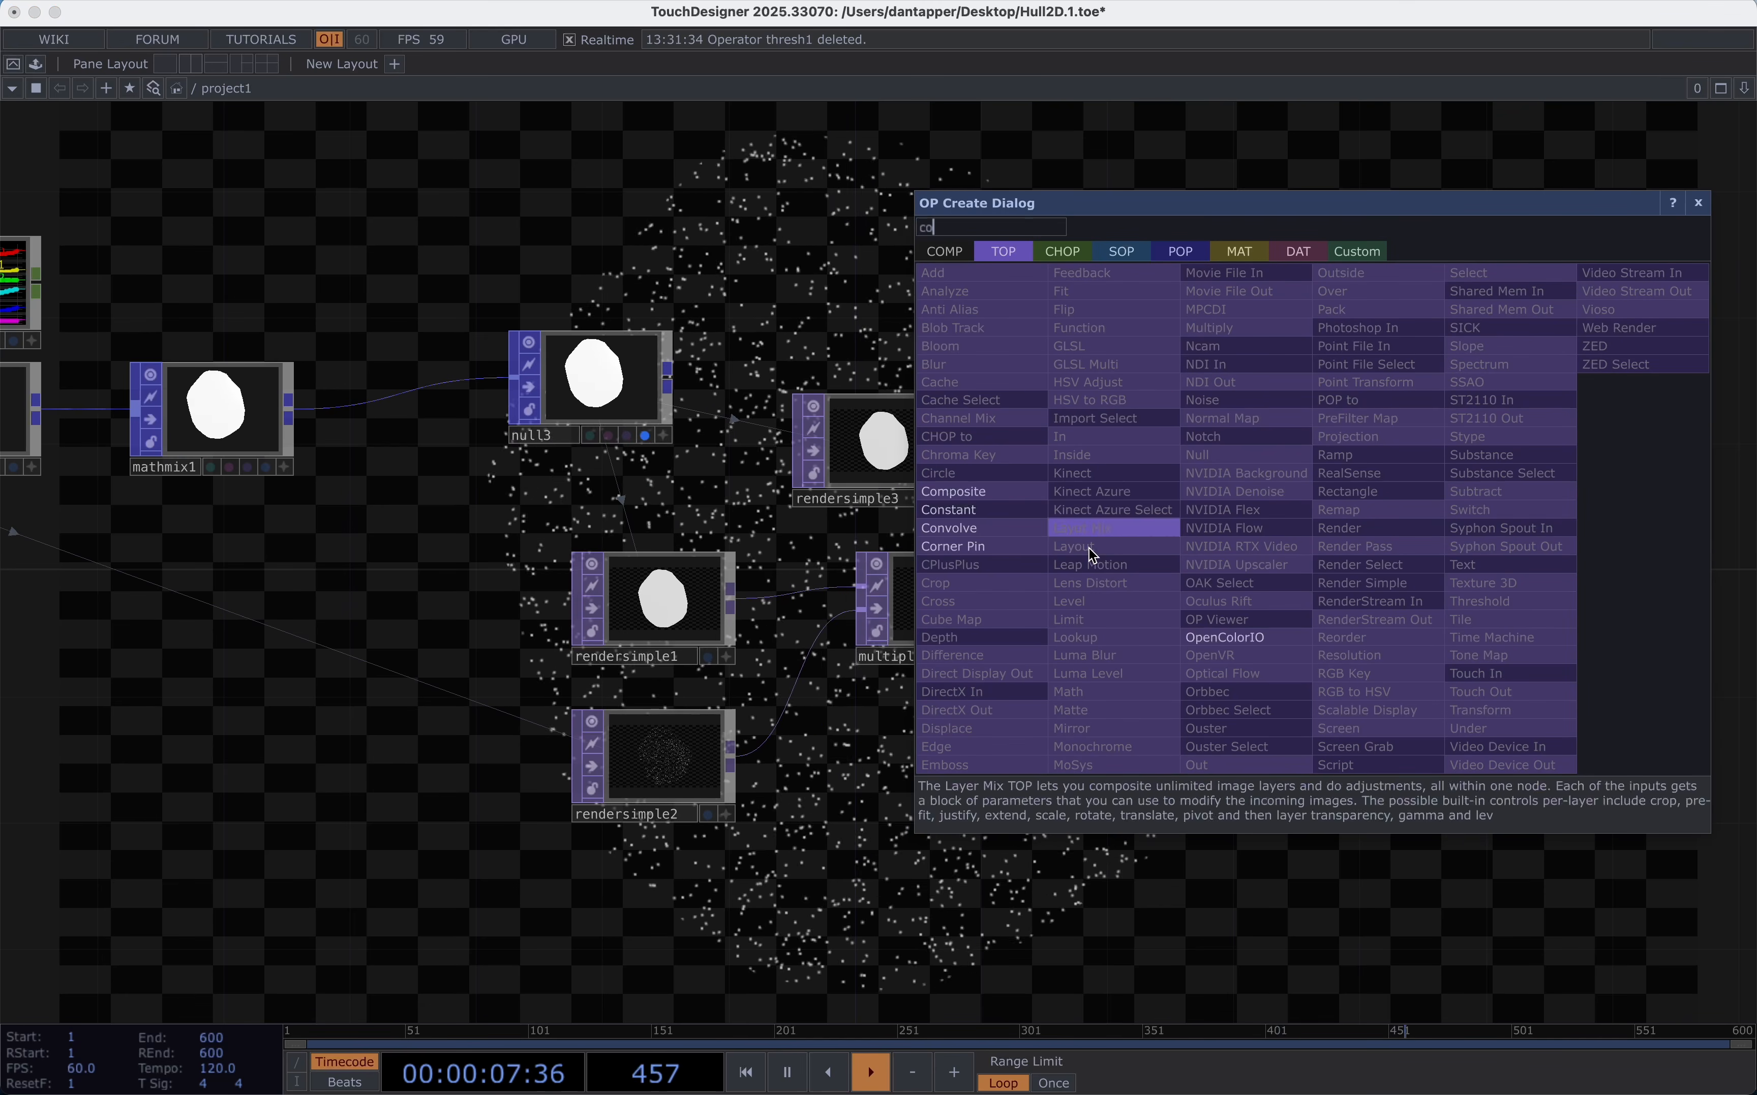
type("co")
left_click(951, 494)
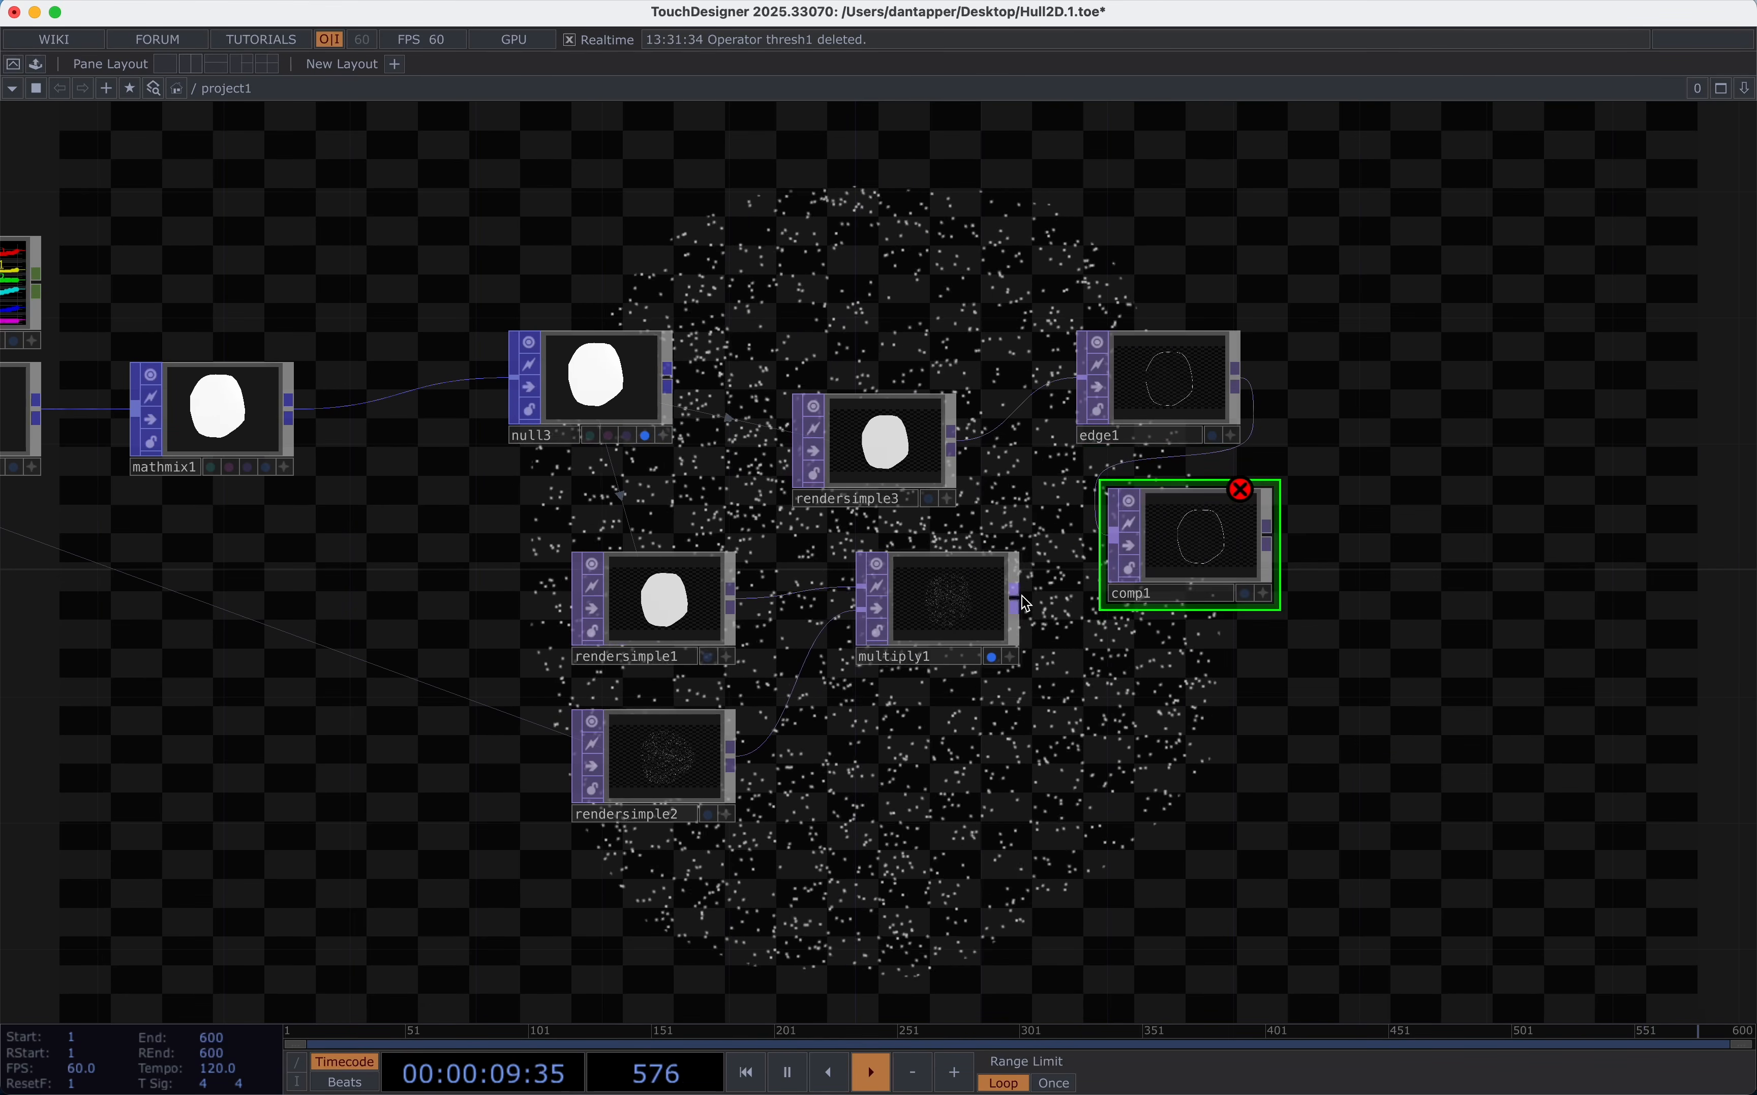
left_click_drag(1022, 599, 1100, 561)
Set comp1's Operation to Add and display its output as the network background.
key("p")
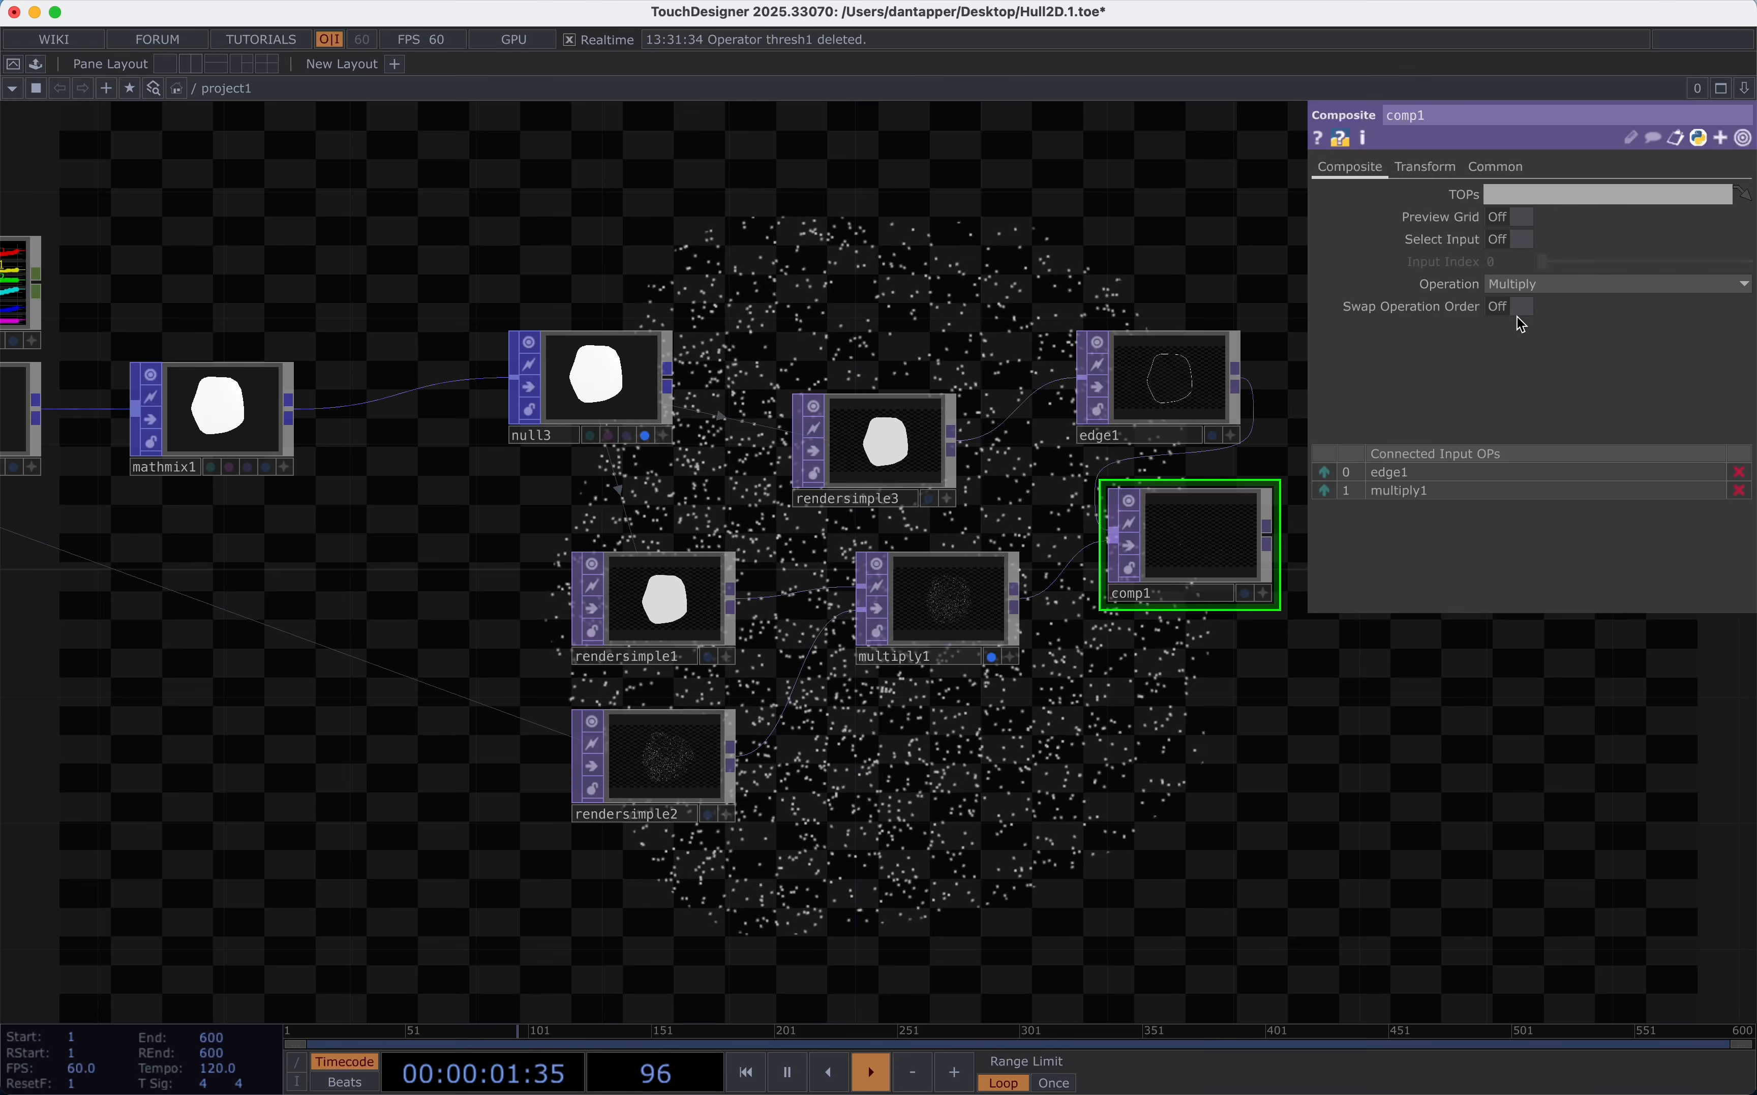
left_click(1514, 287)
left_click(1512, 302)
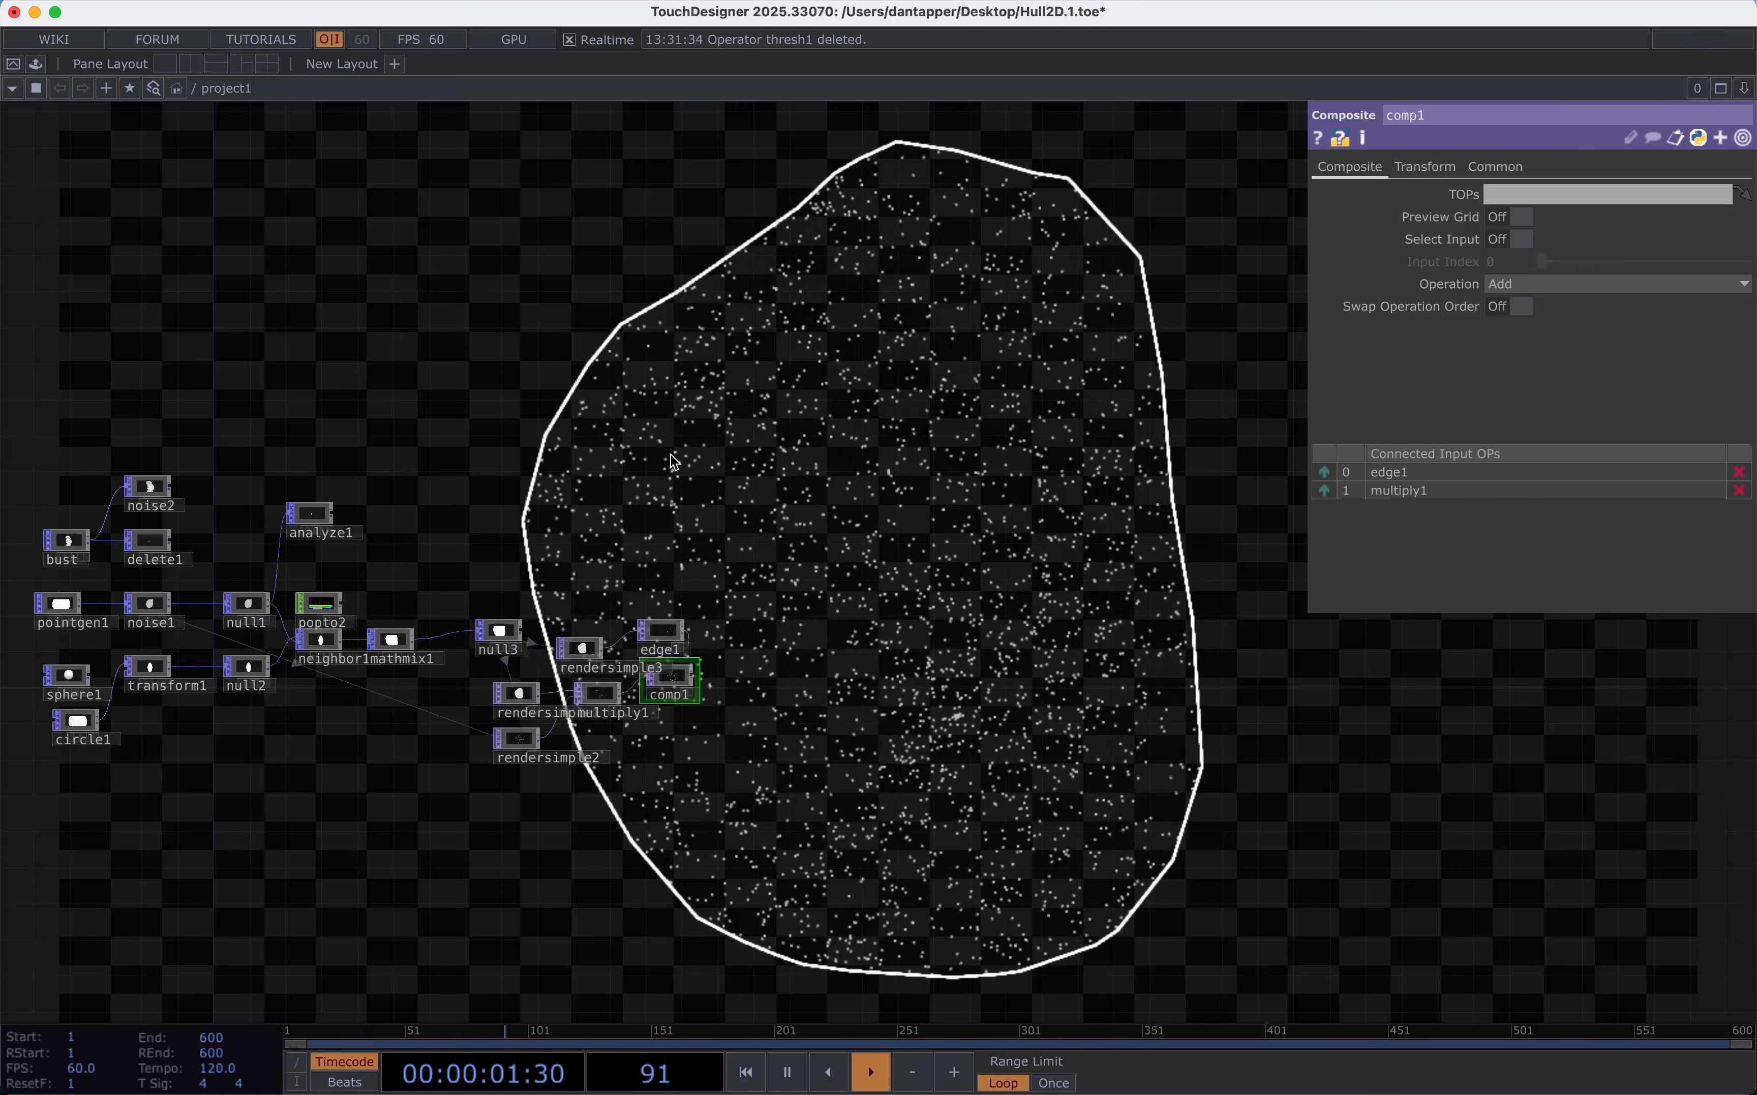
Examine the outlined hull around the moving points in the network background and in the 3D geometry view.
left_click_drag(670, 454, 849, 449)
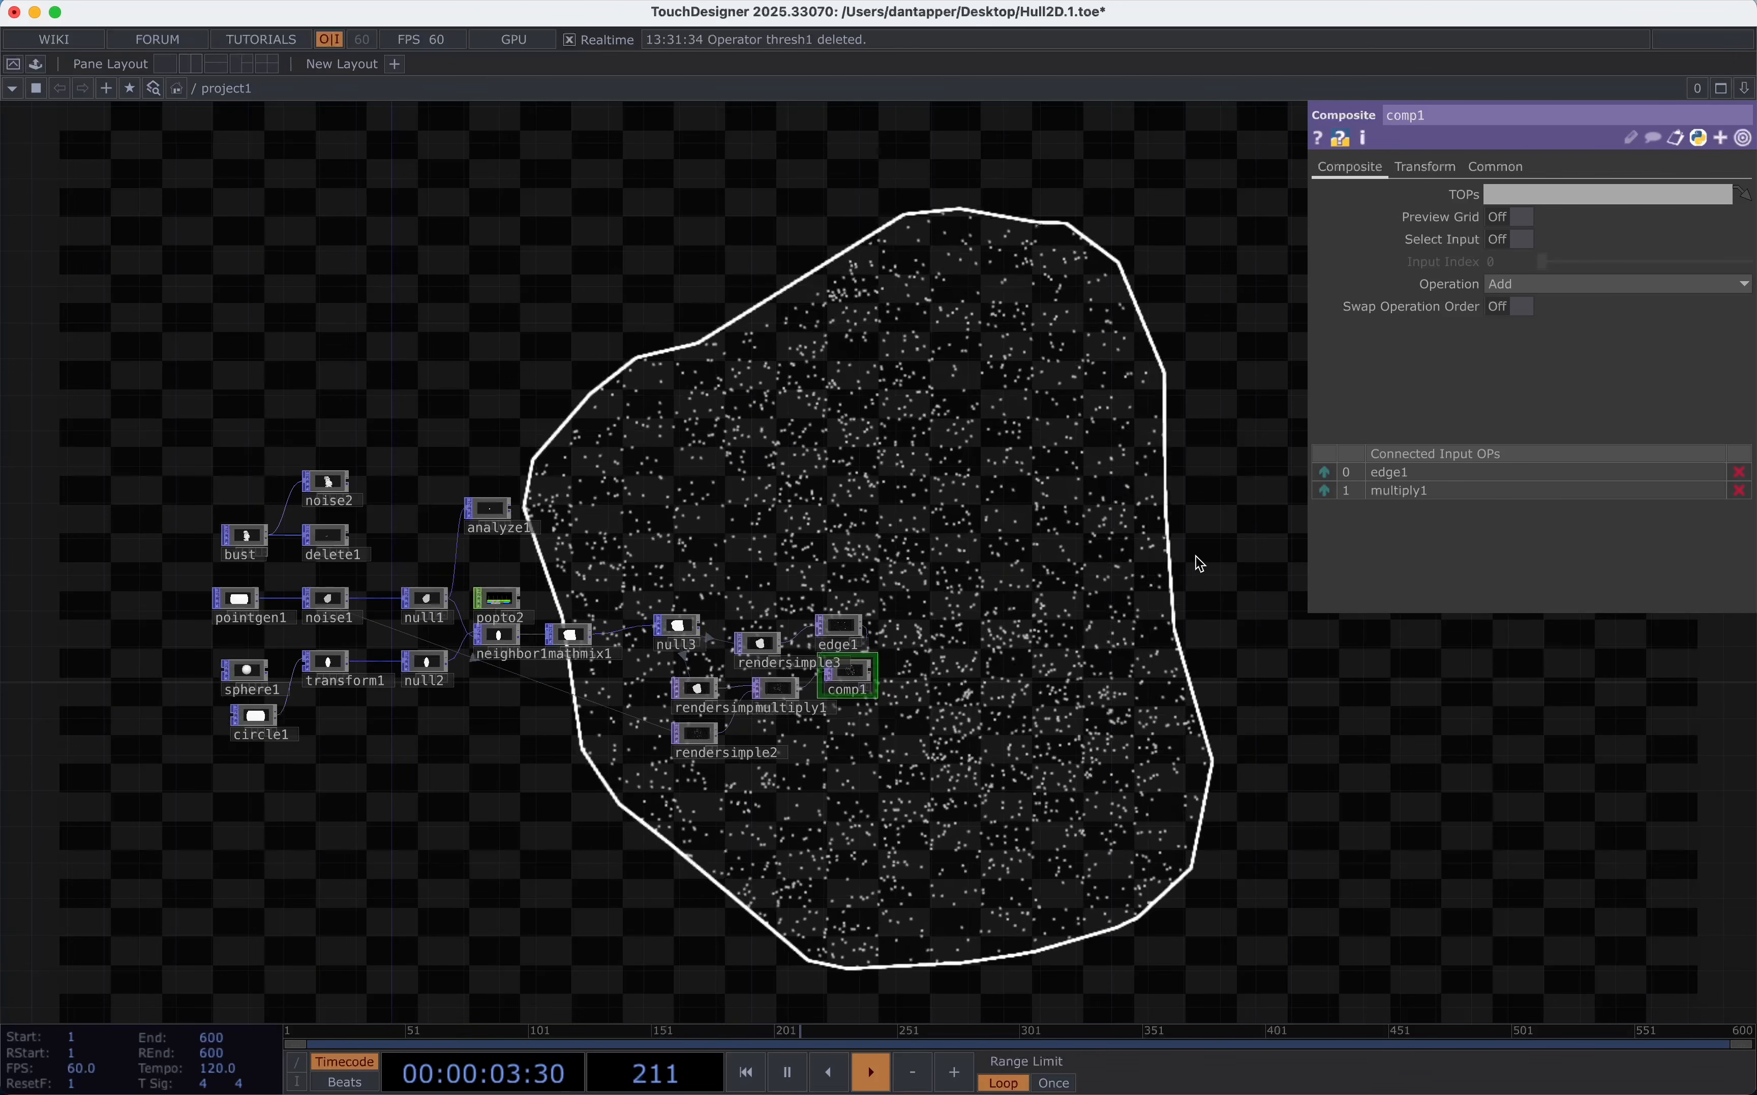
key("alt+3")
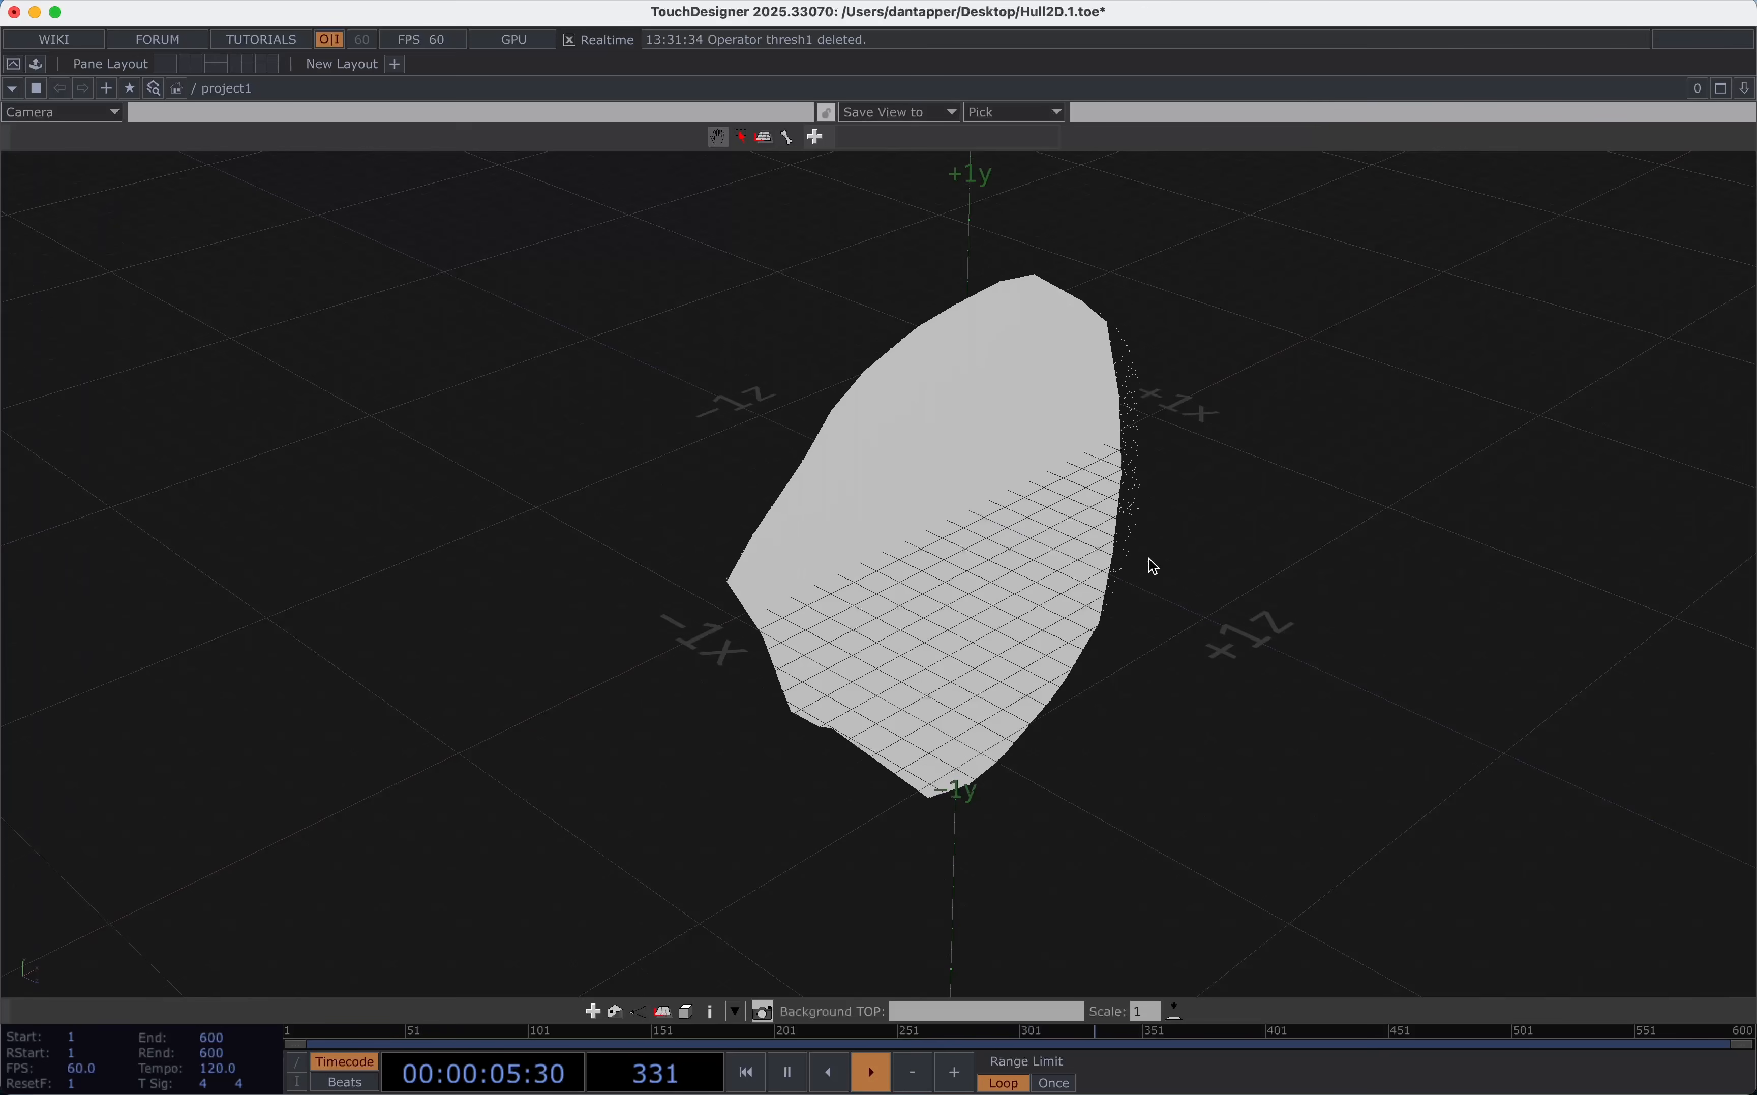
left_click_drag(1148, 561, 1022, 554)
key("w")
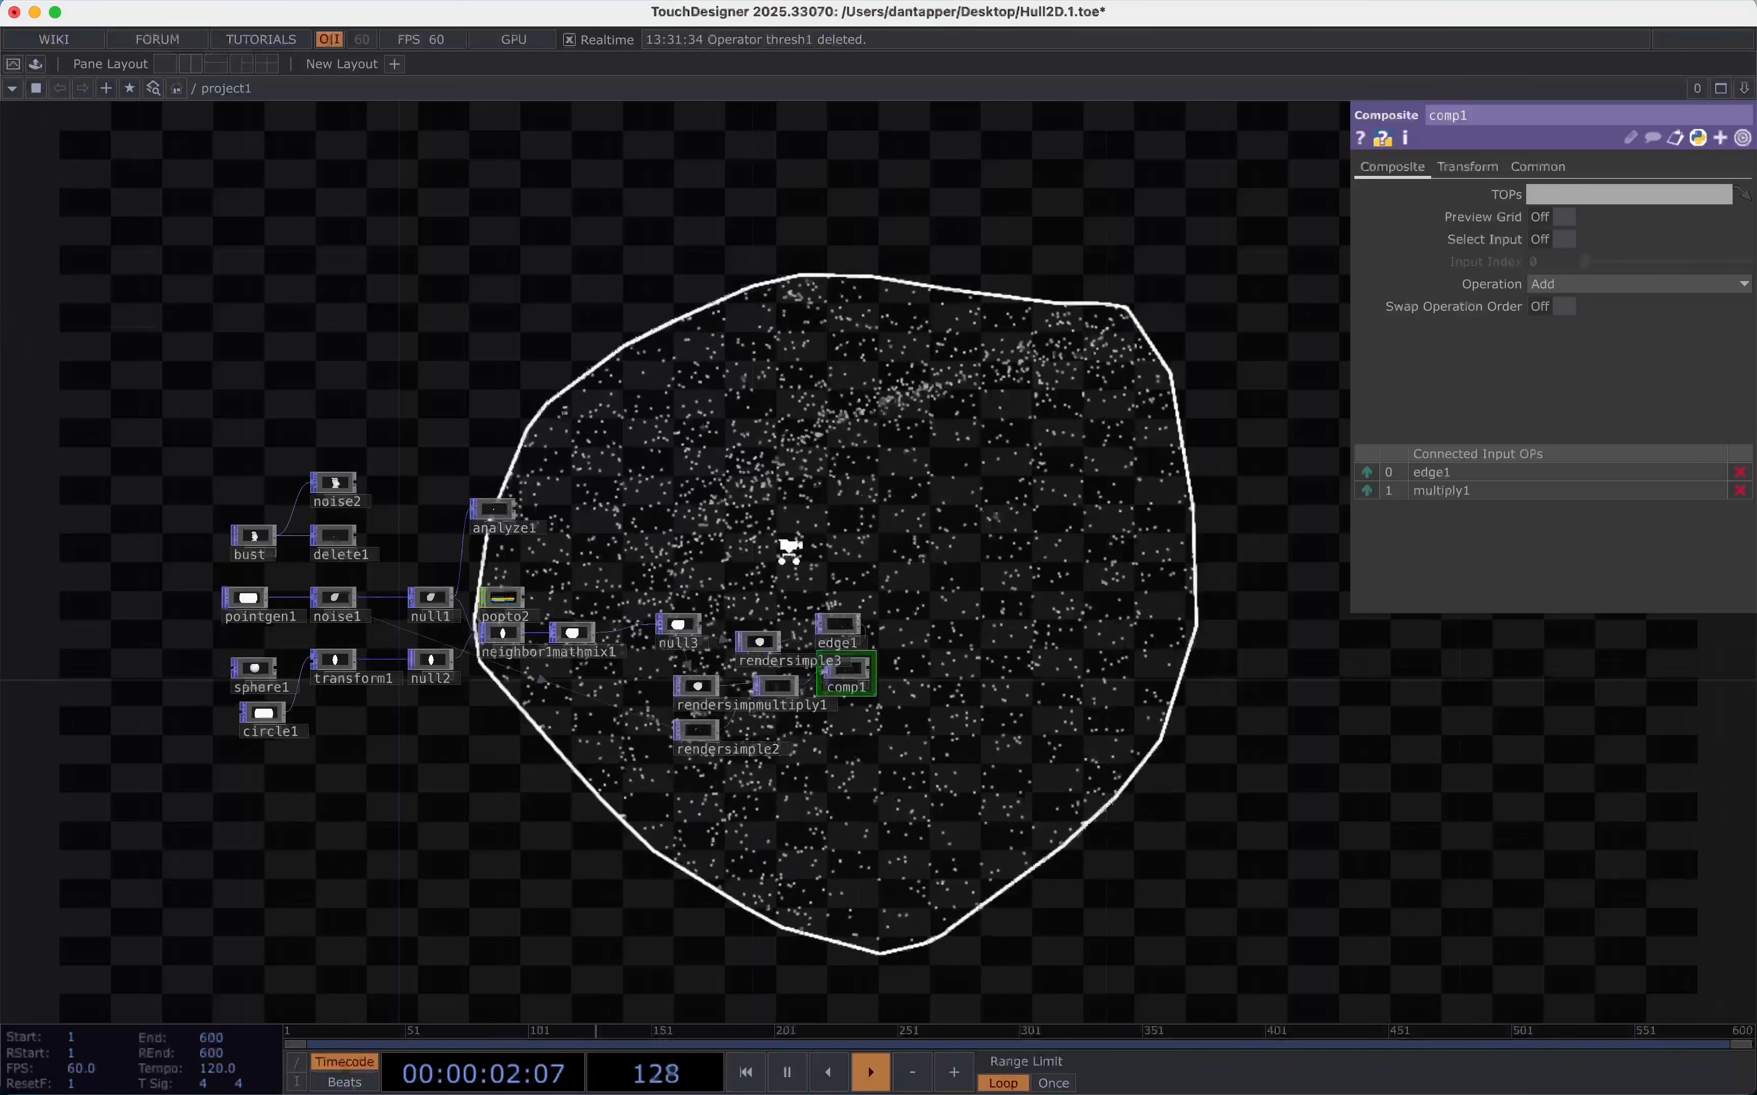
scroll(851, 519, "down", 3)
left_click_drag(851, 518, 599, 475)
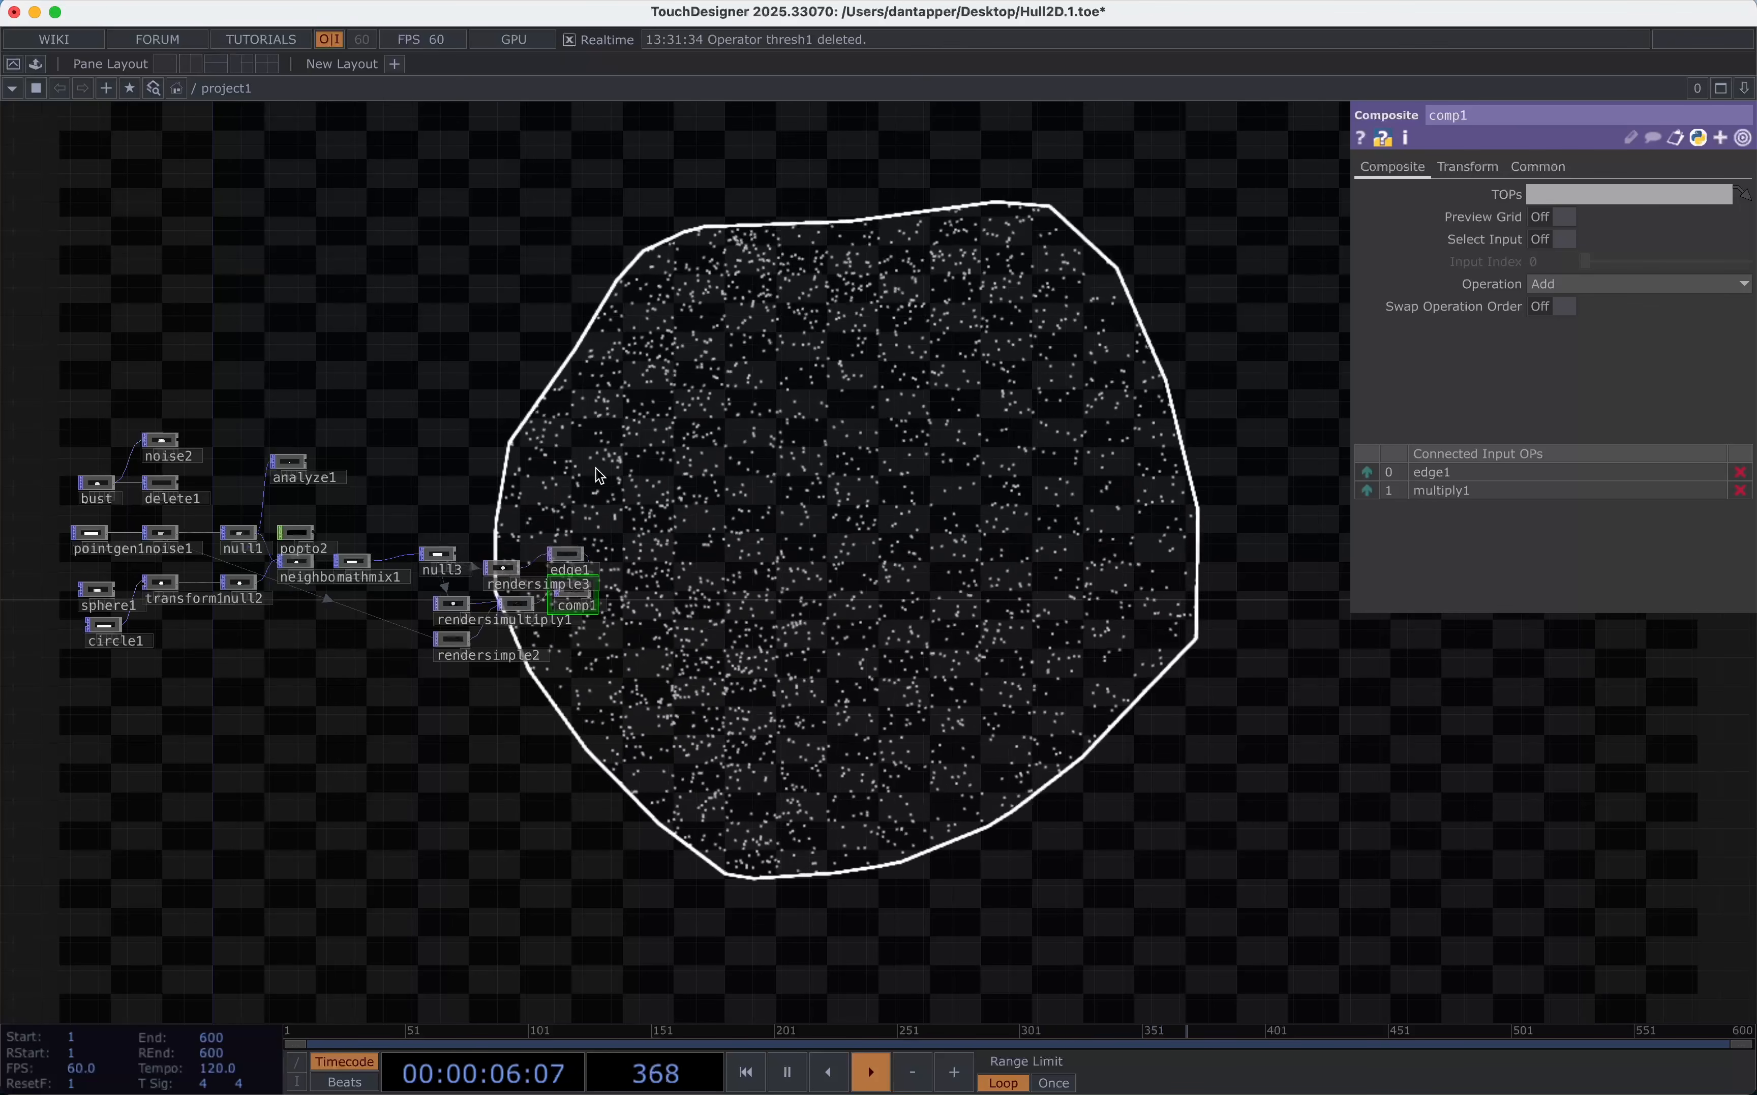
key("p")
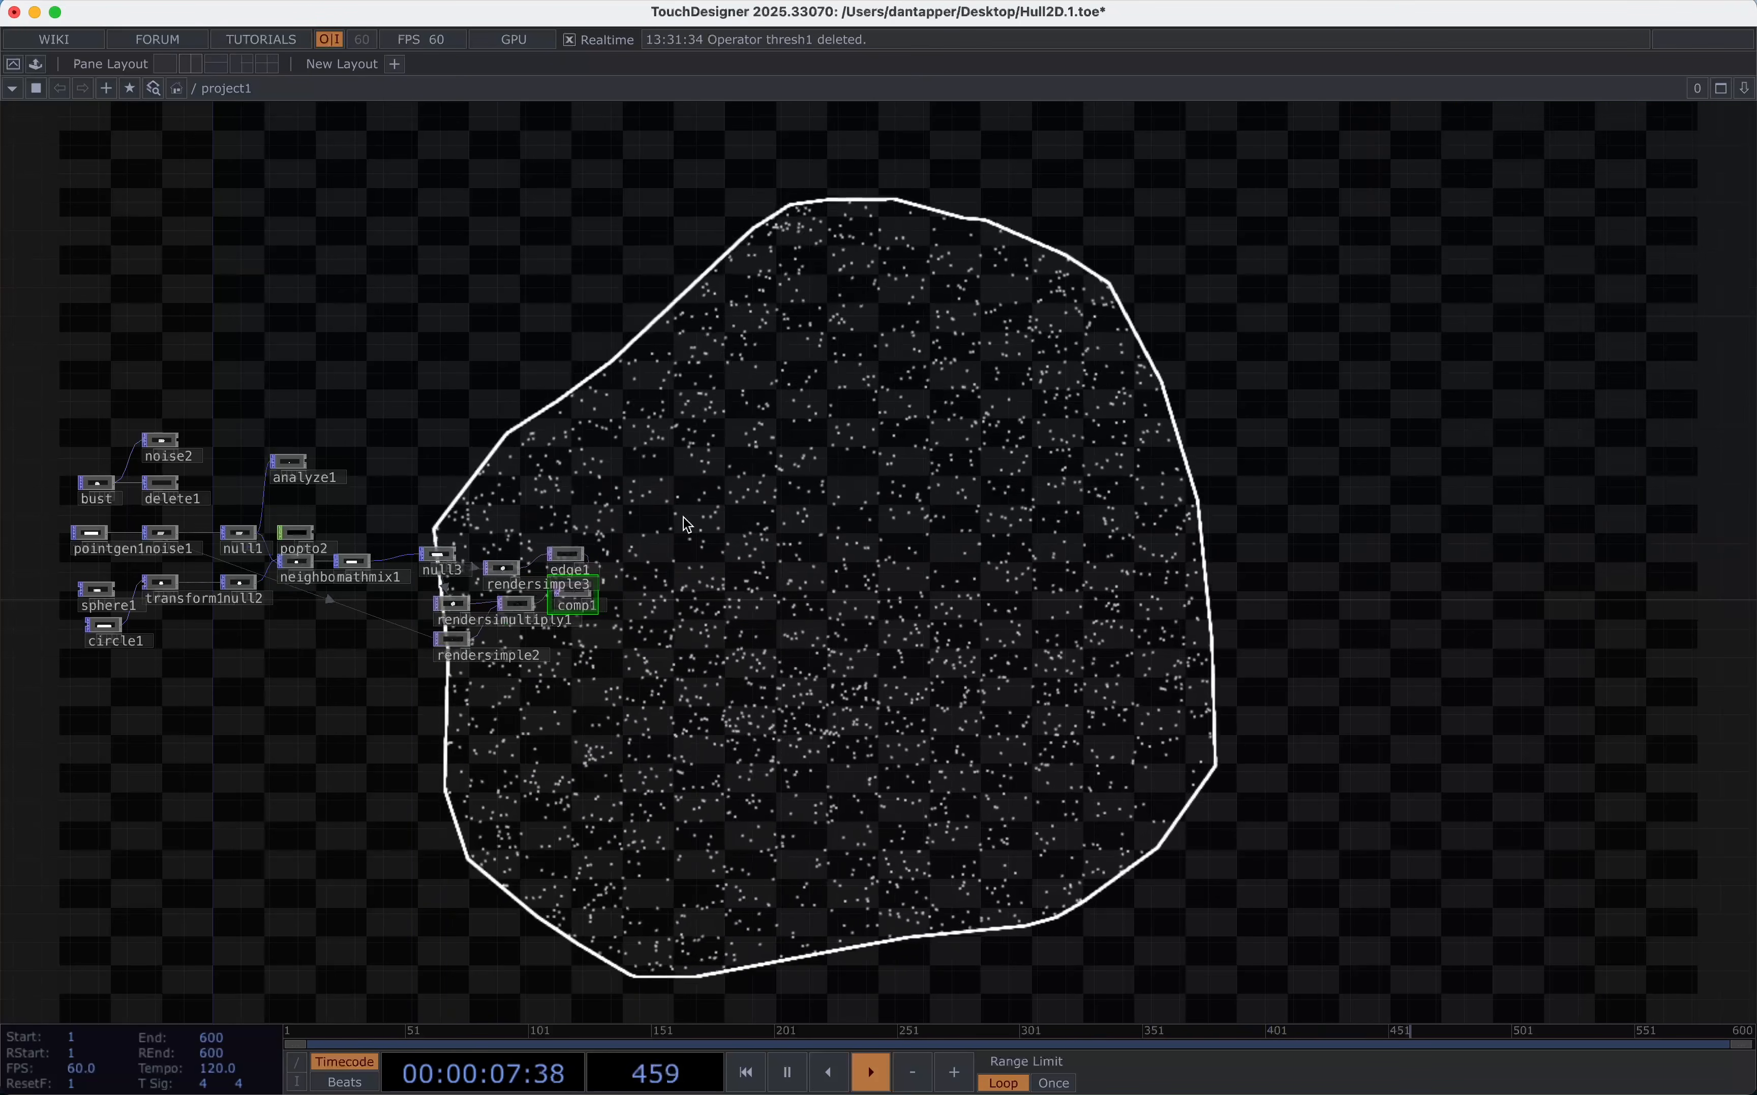